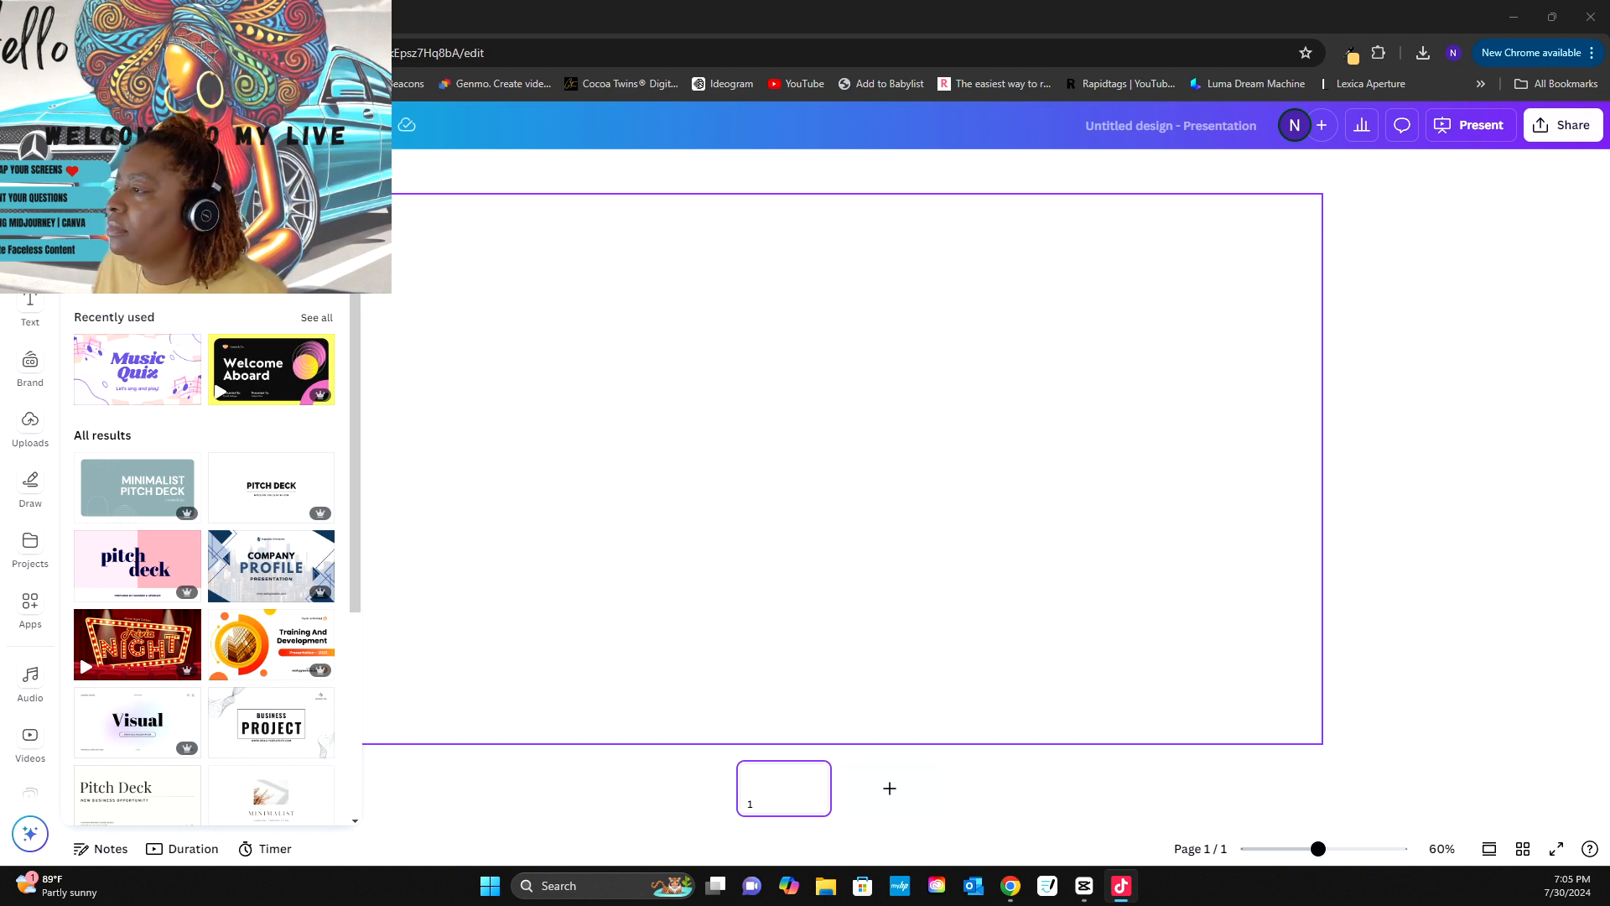
- Add a square shape from the elements library to the blank page
key(alt+Tab)
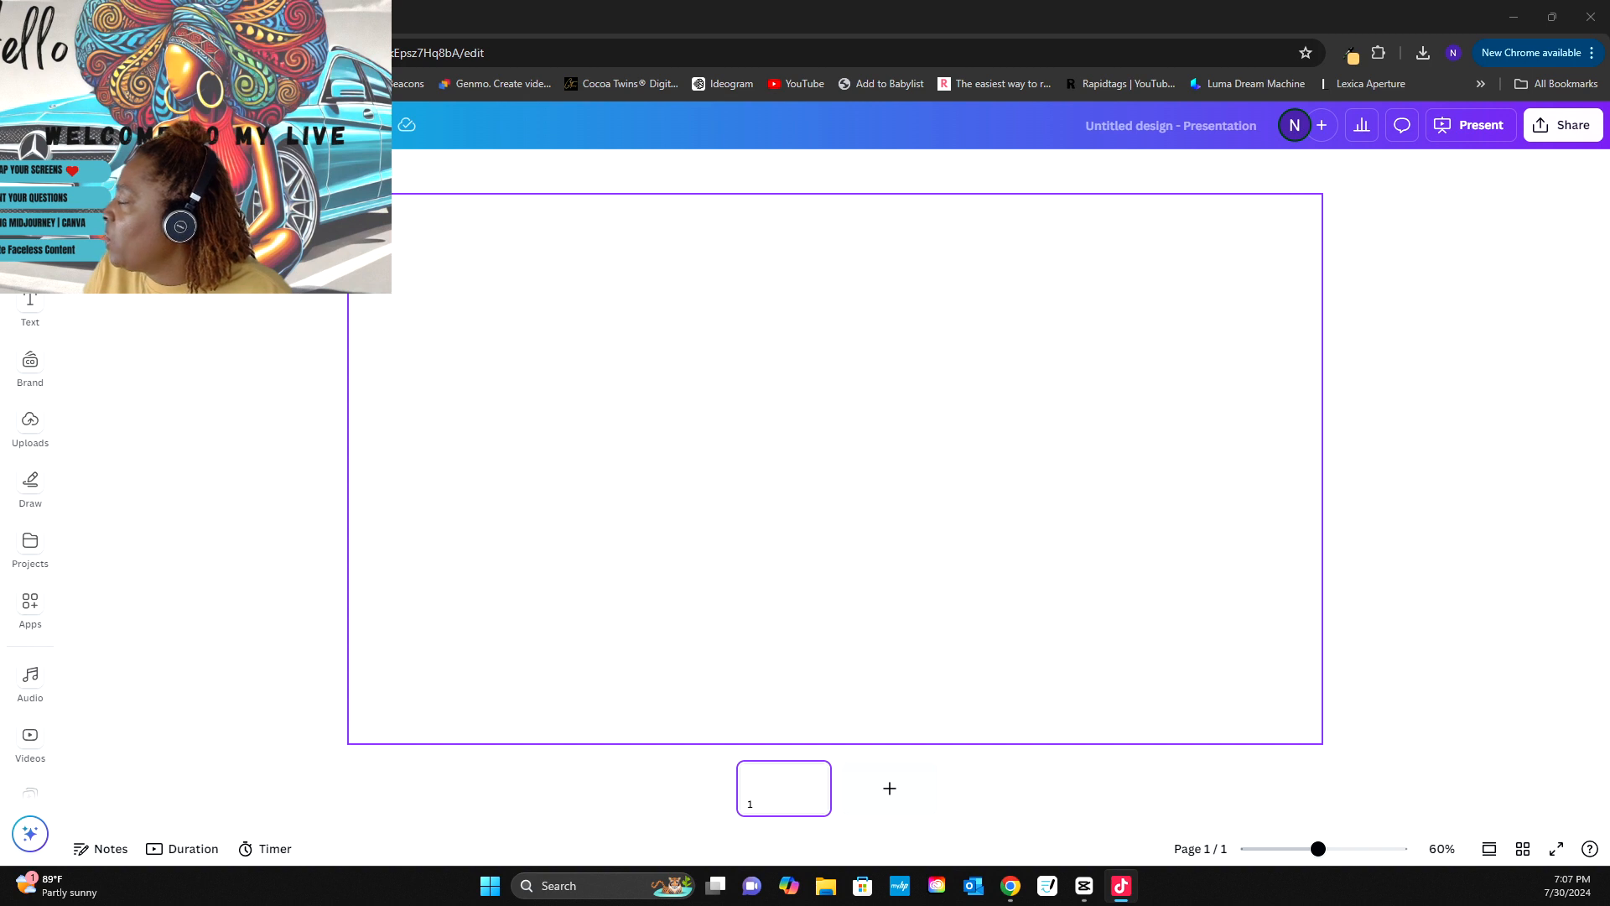
click(30, 247)
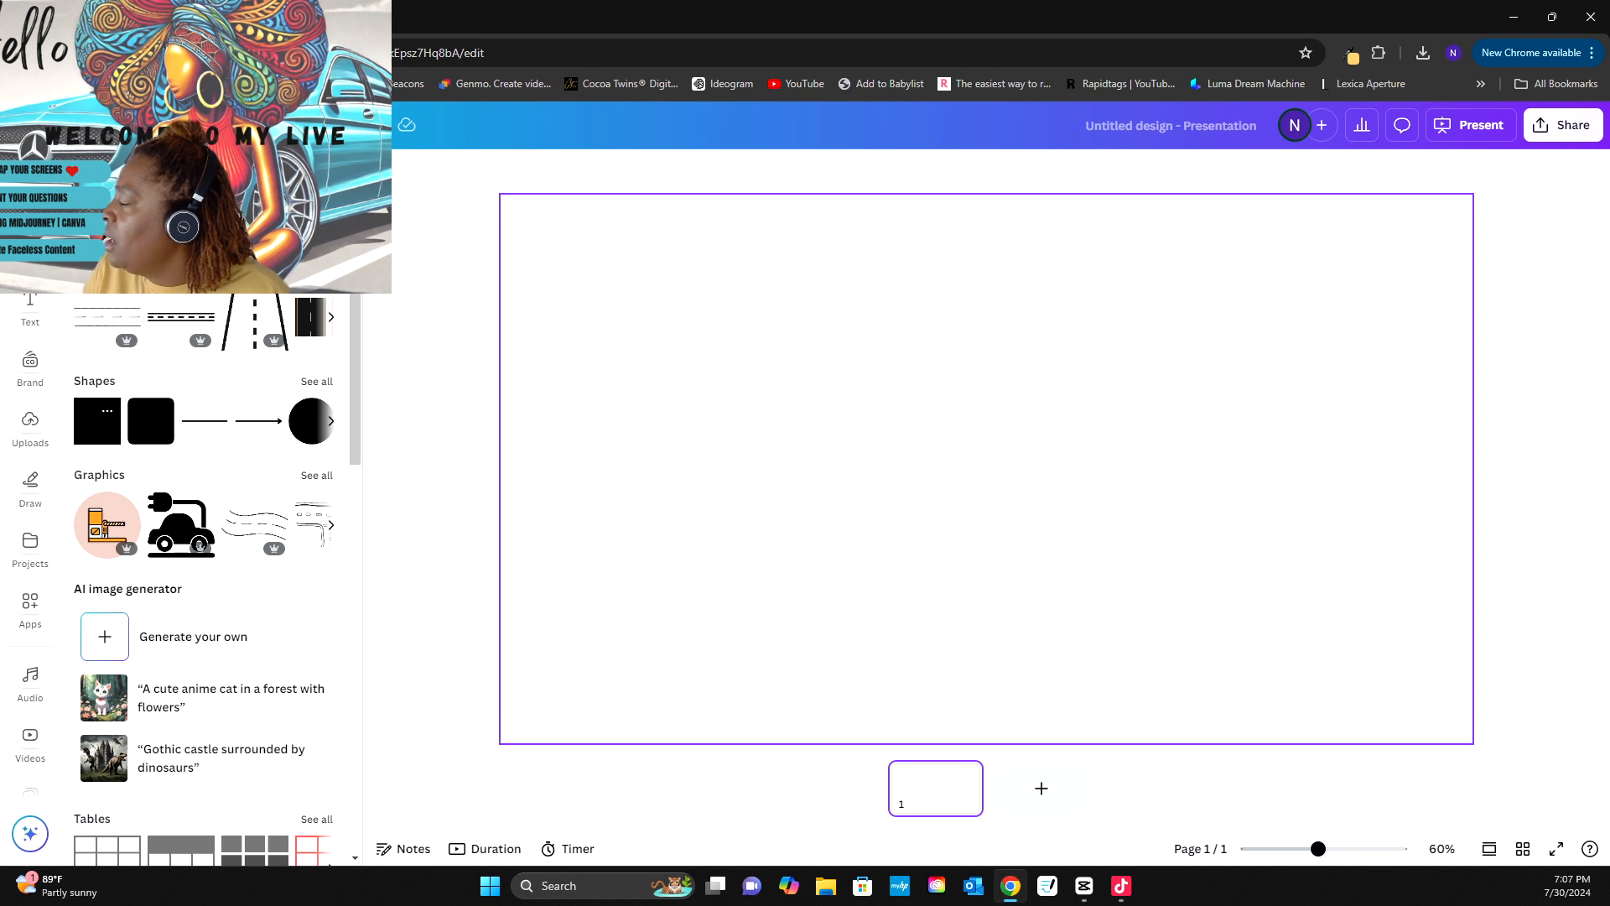
click(107, 411)
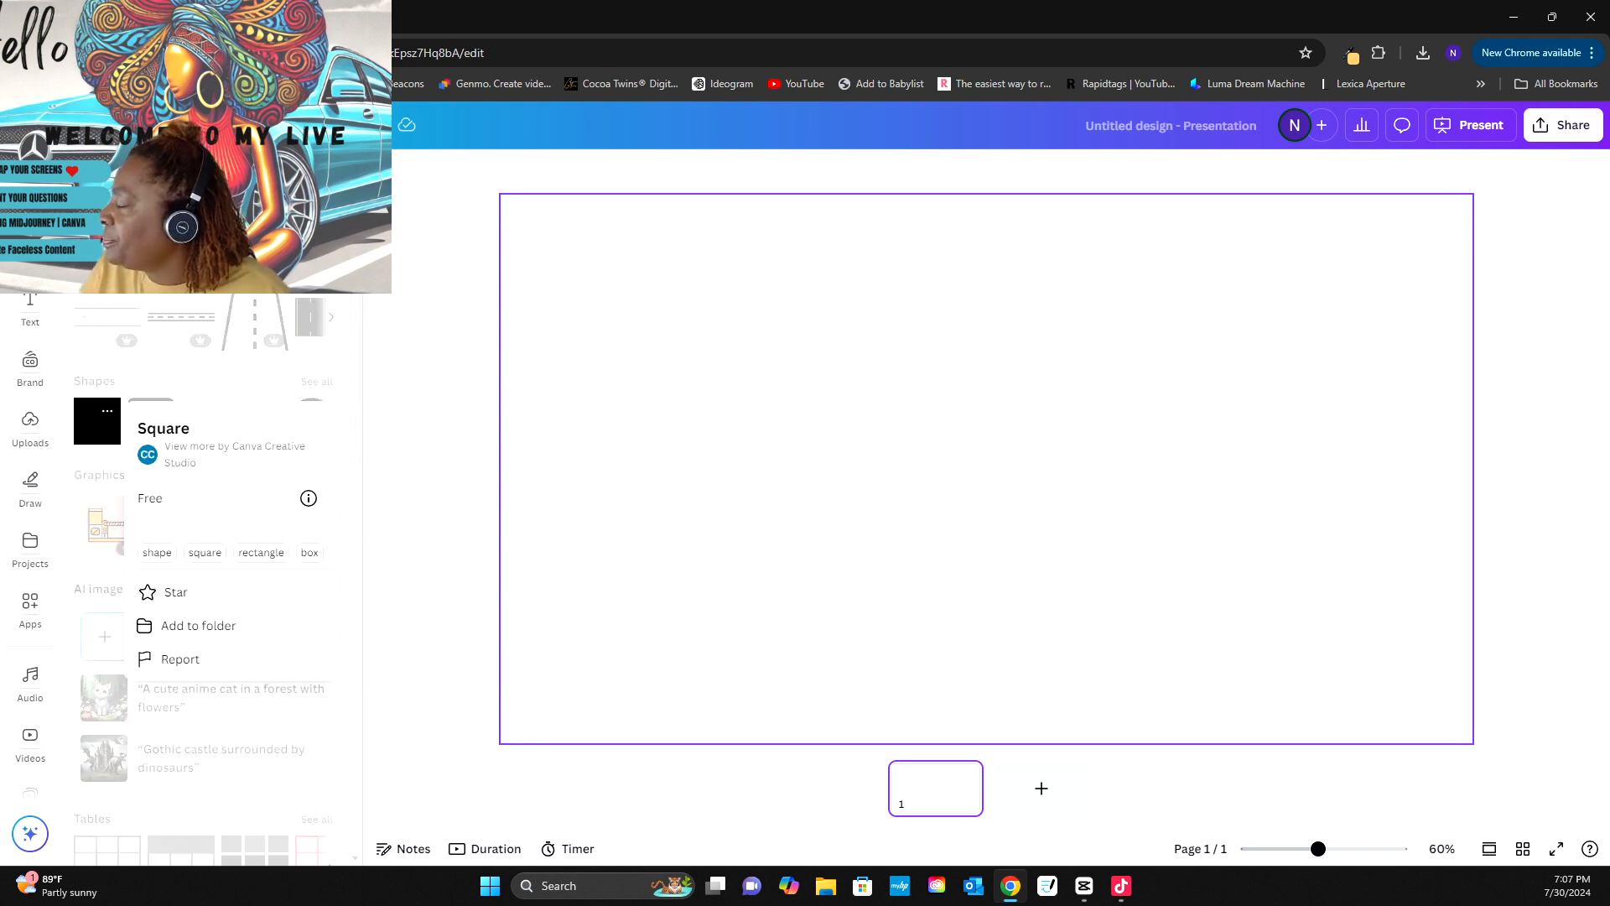
key(Escape)
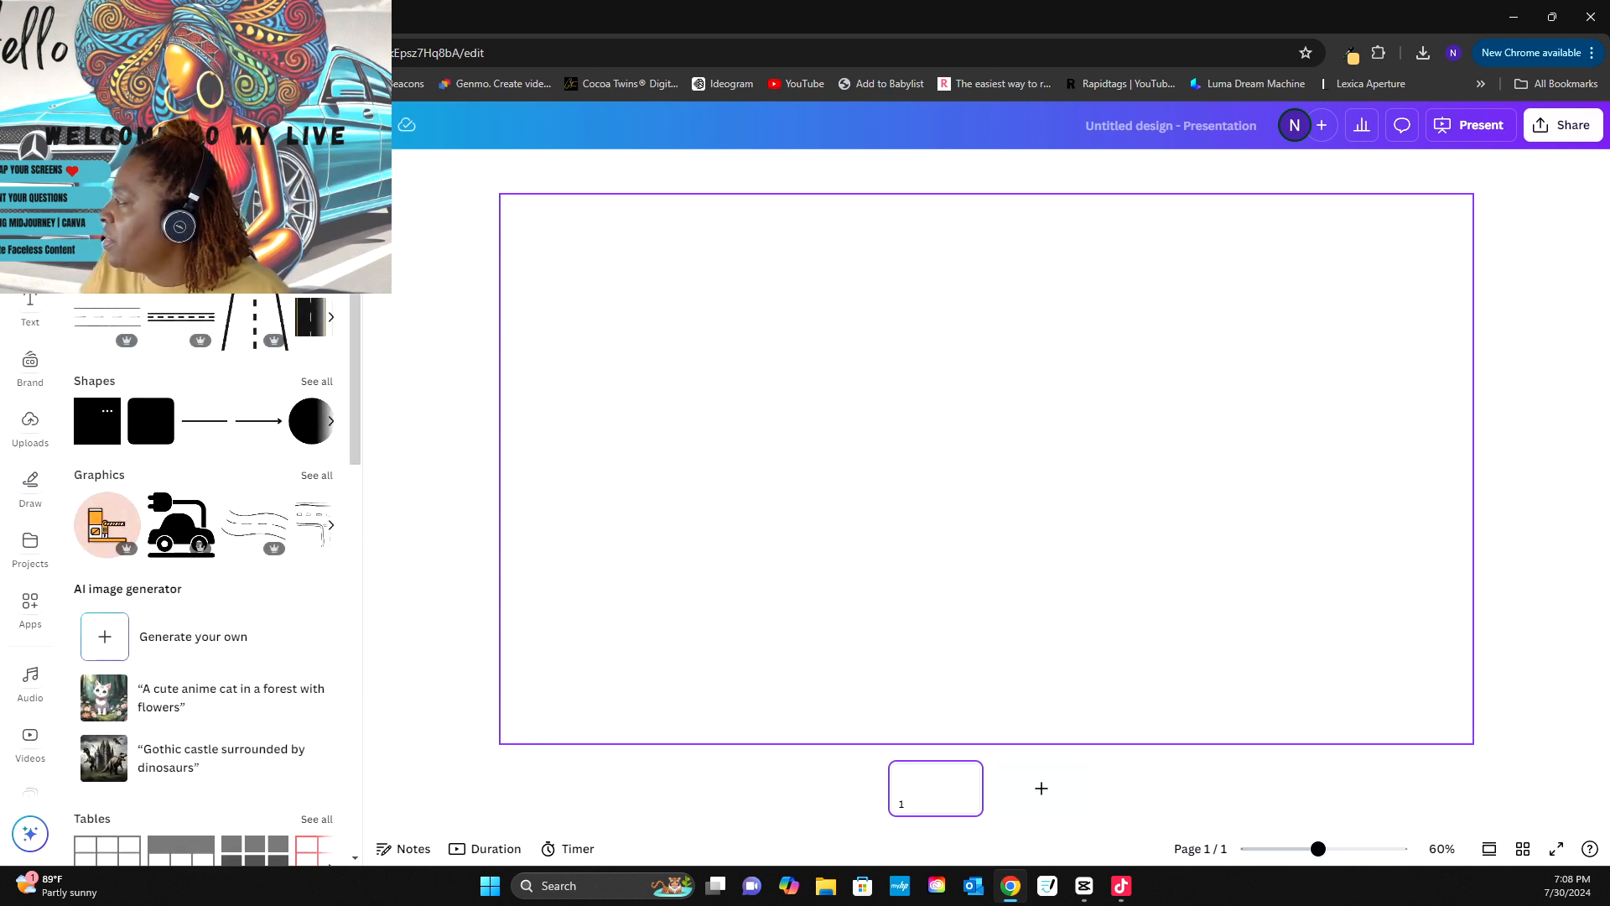
click(94, 429)
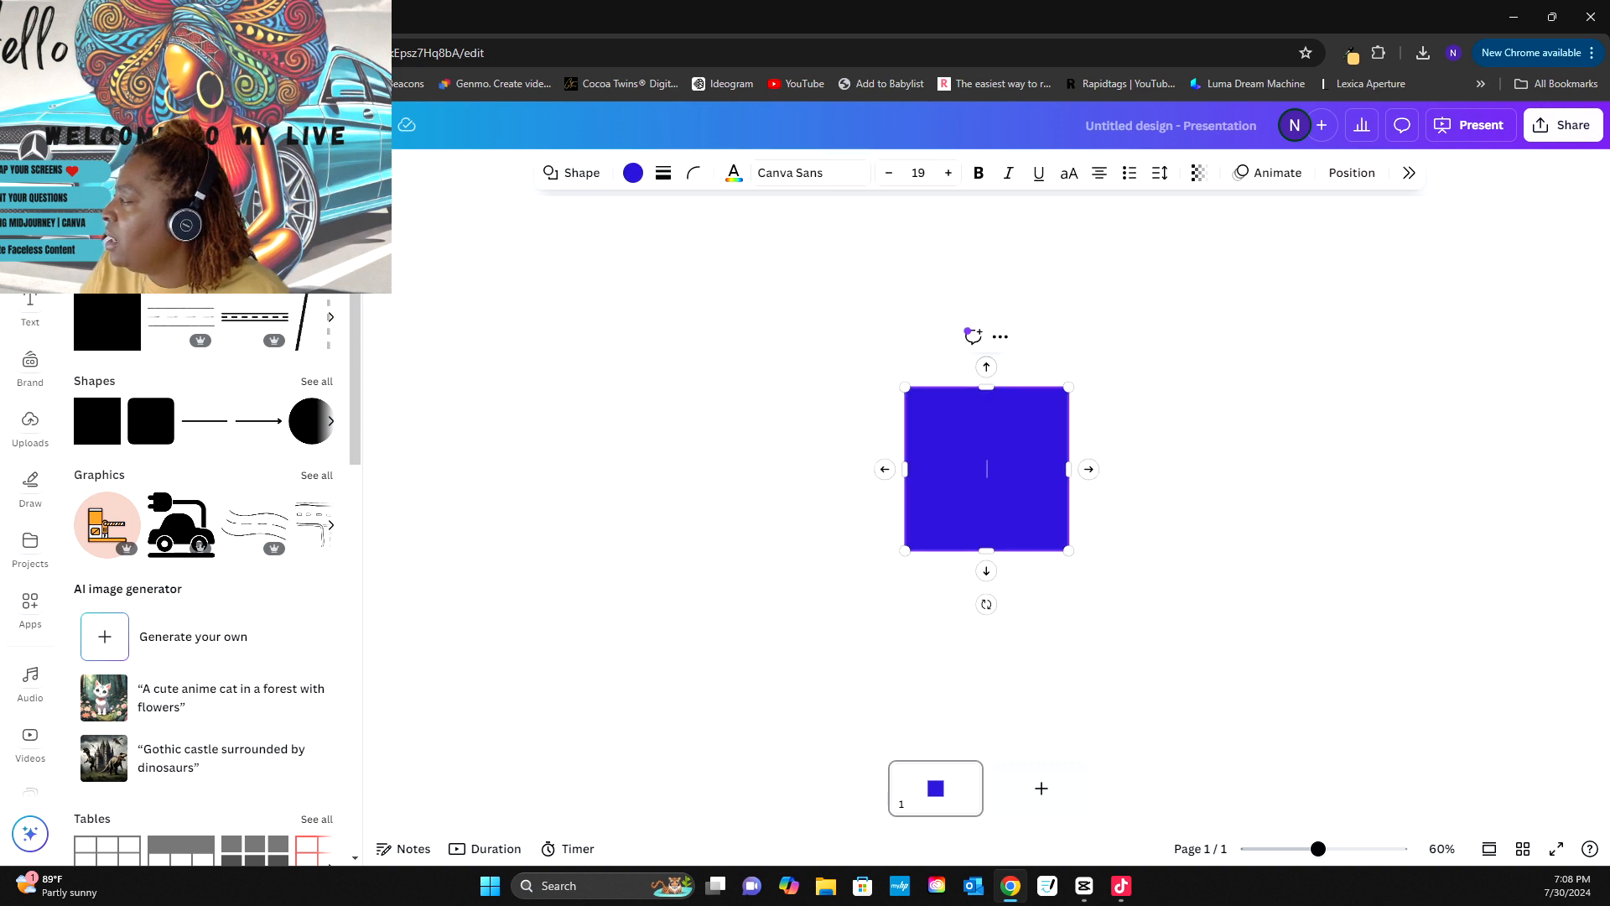
- Move the square to the page's lower-left corner and stretch it into a taller band spanning the full page width
drag(986, 468, 585, 660)
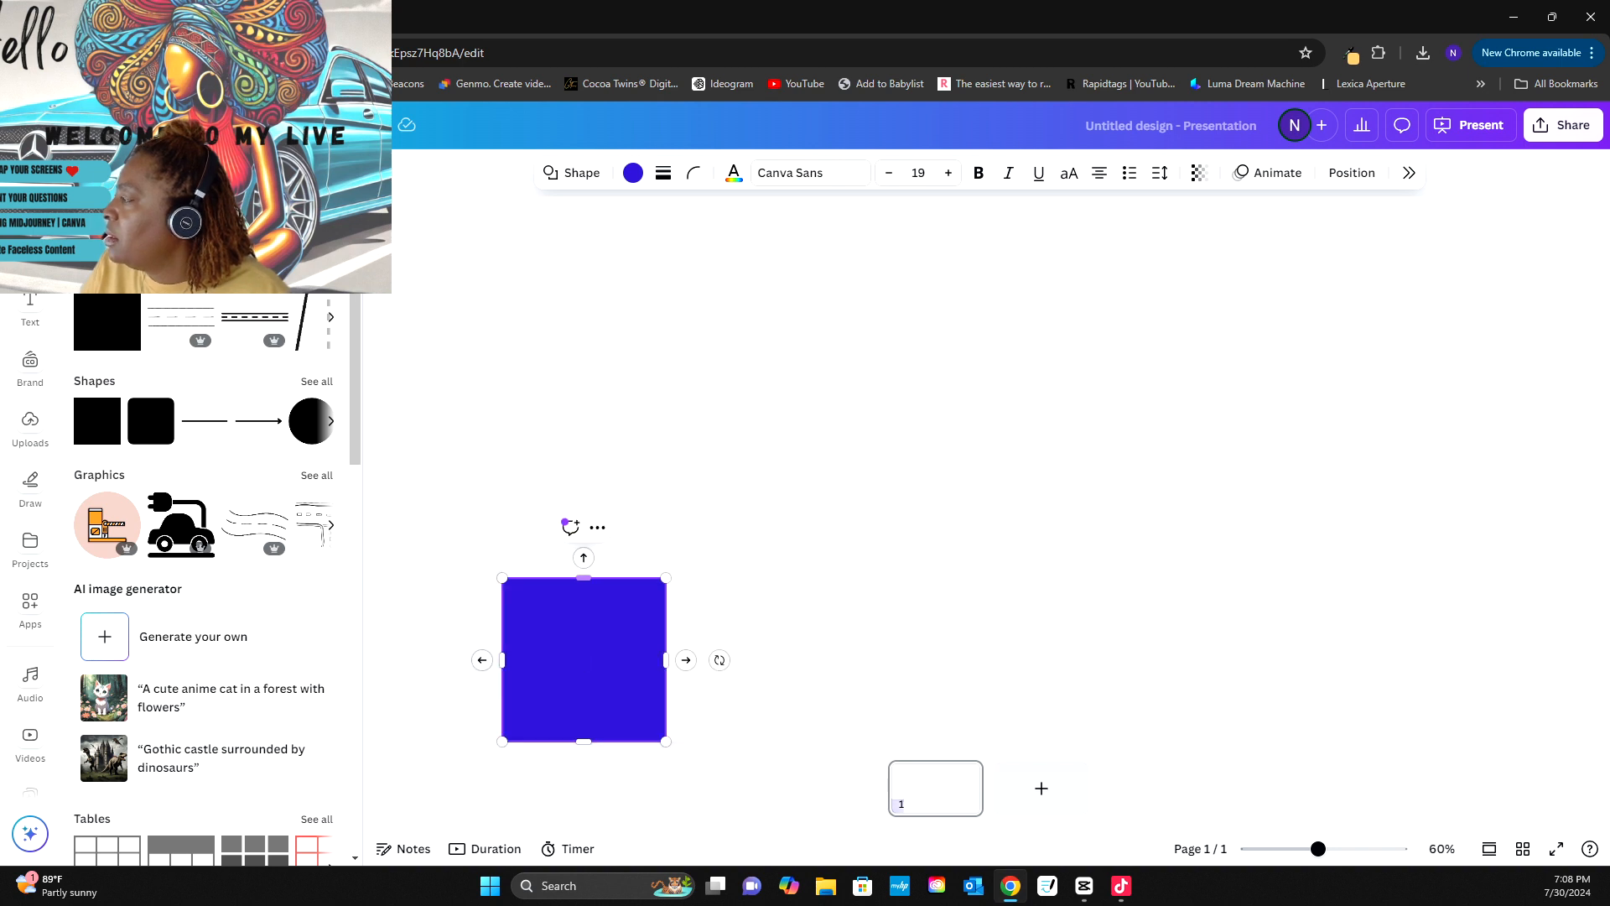
drag(584, 577, 584, 537)
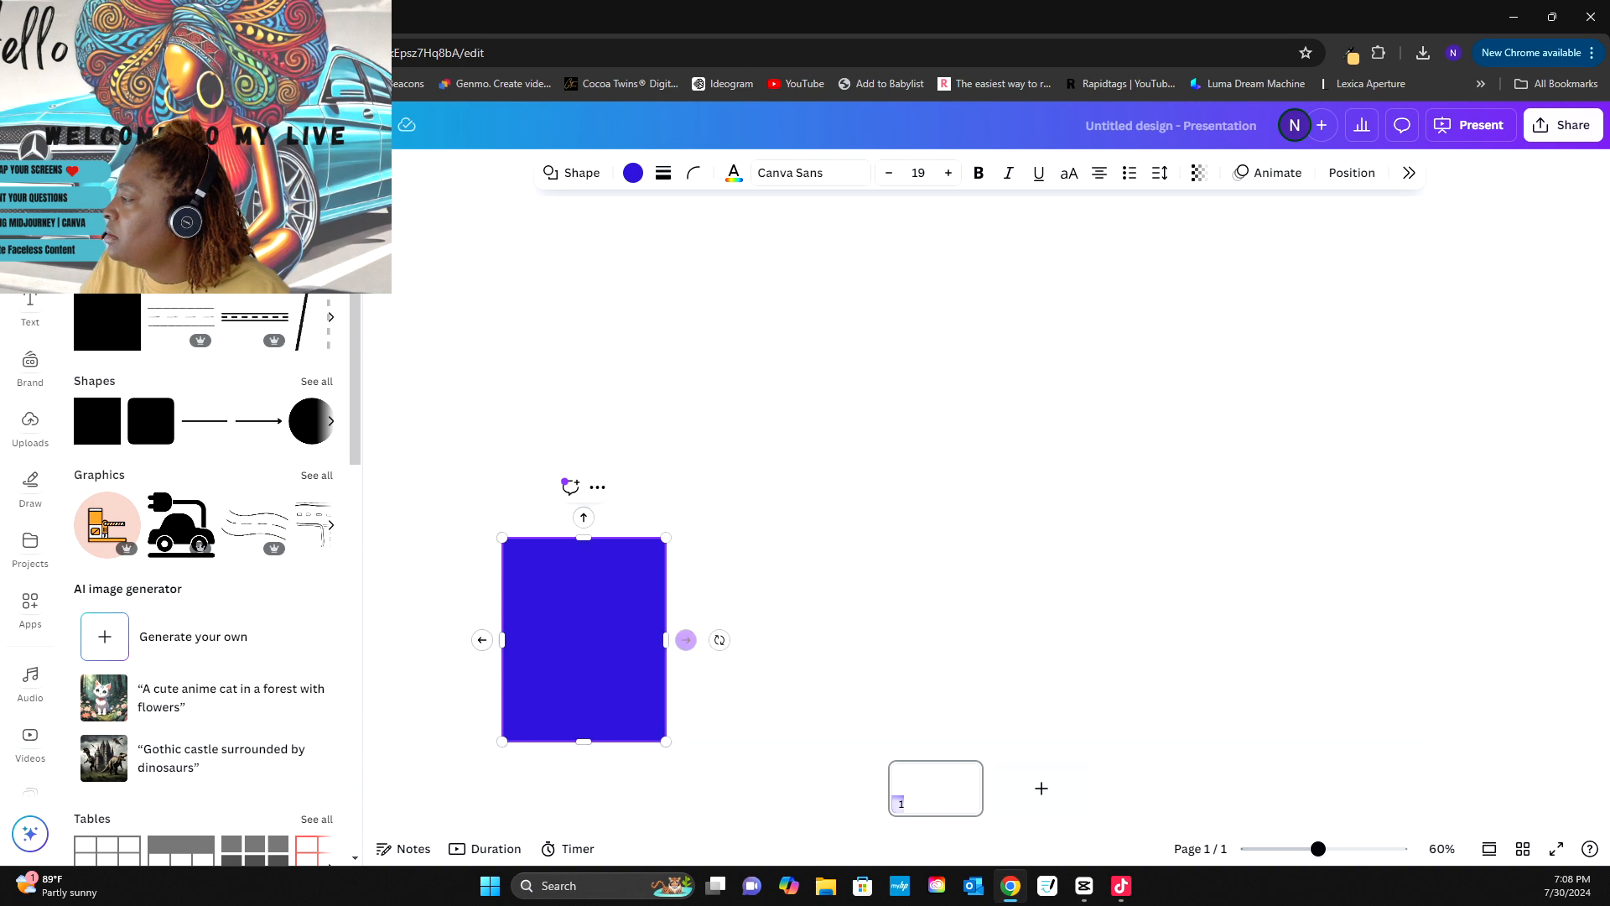
drag(667, 639, 1471, 640)
right_click(760, 636)
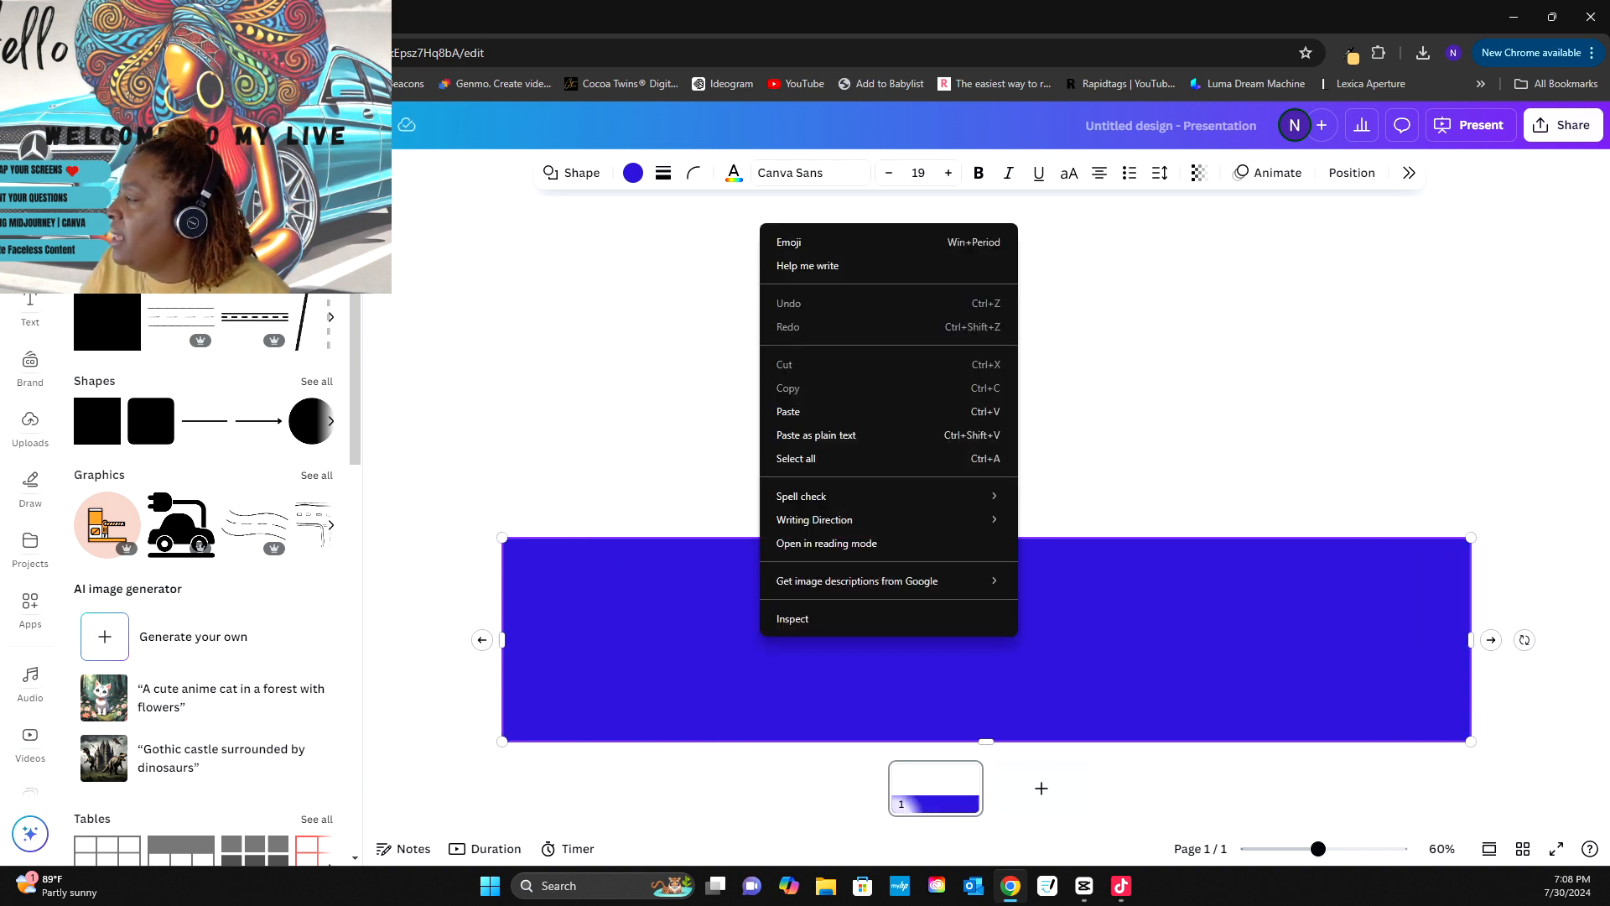
click(987, 361)
- Duplicate the band, align the copy with the page's upper edge, and extend it down to meet the lower band
click(986, 639)
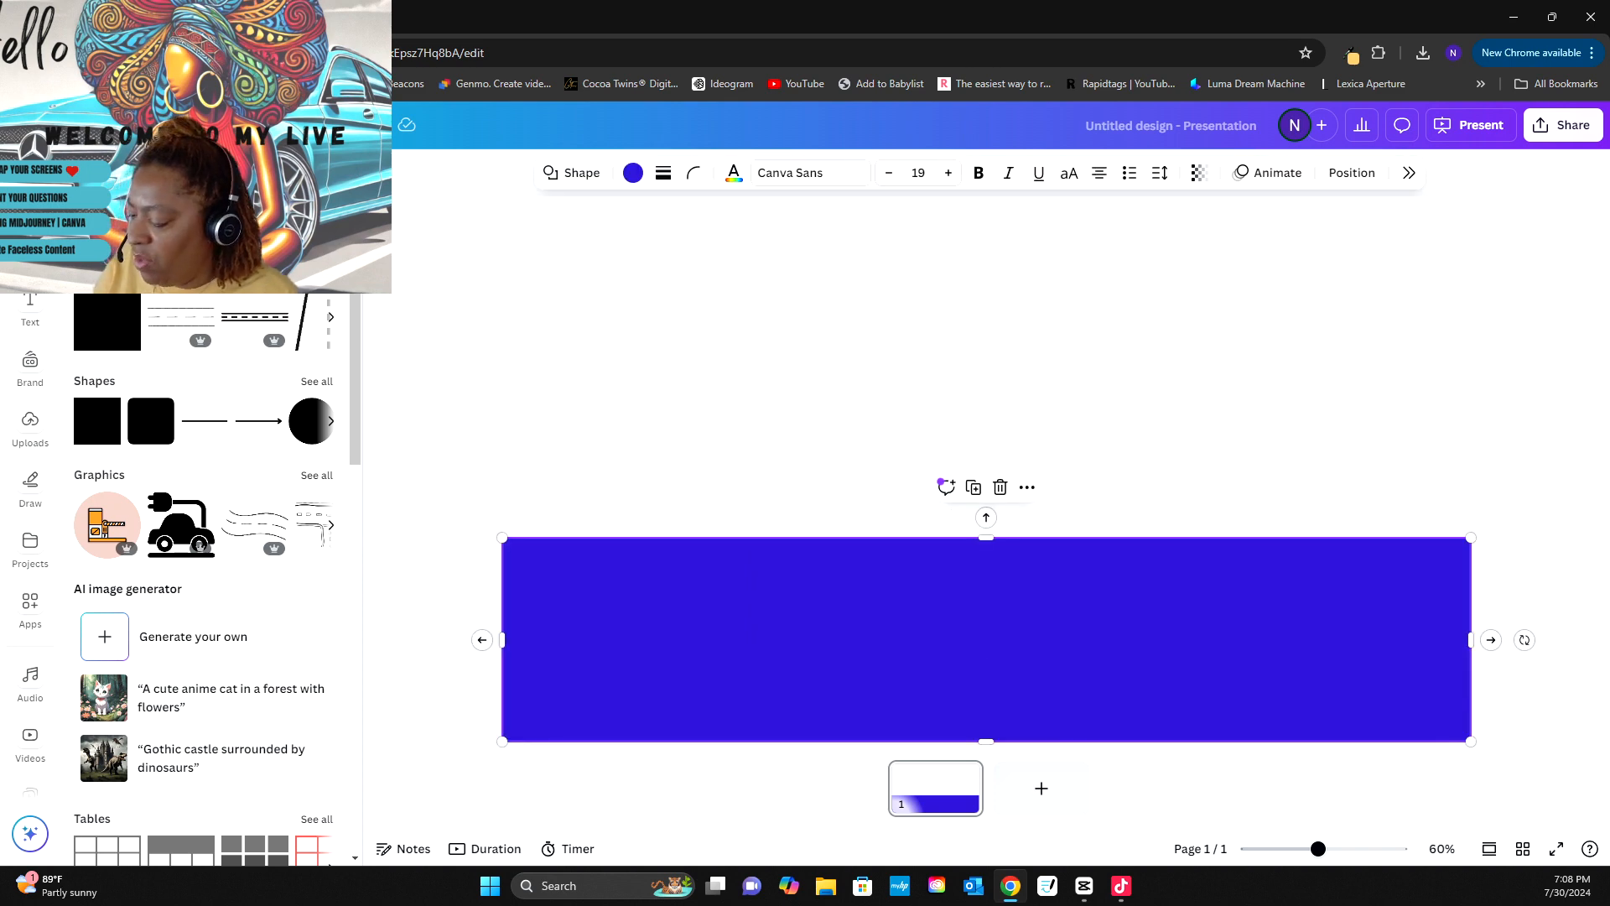
key(ctrl+d)
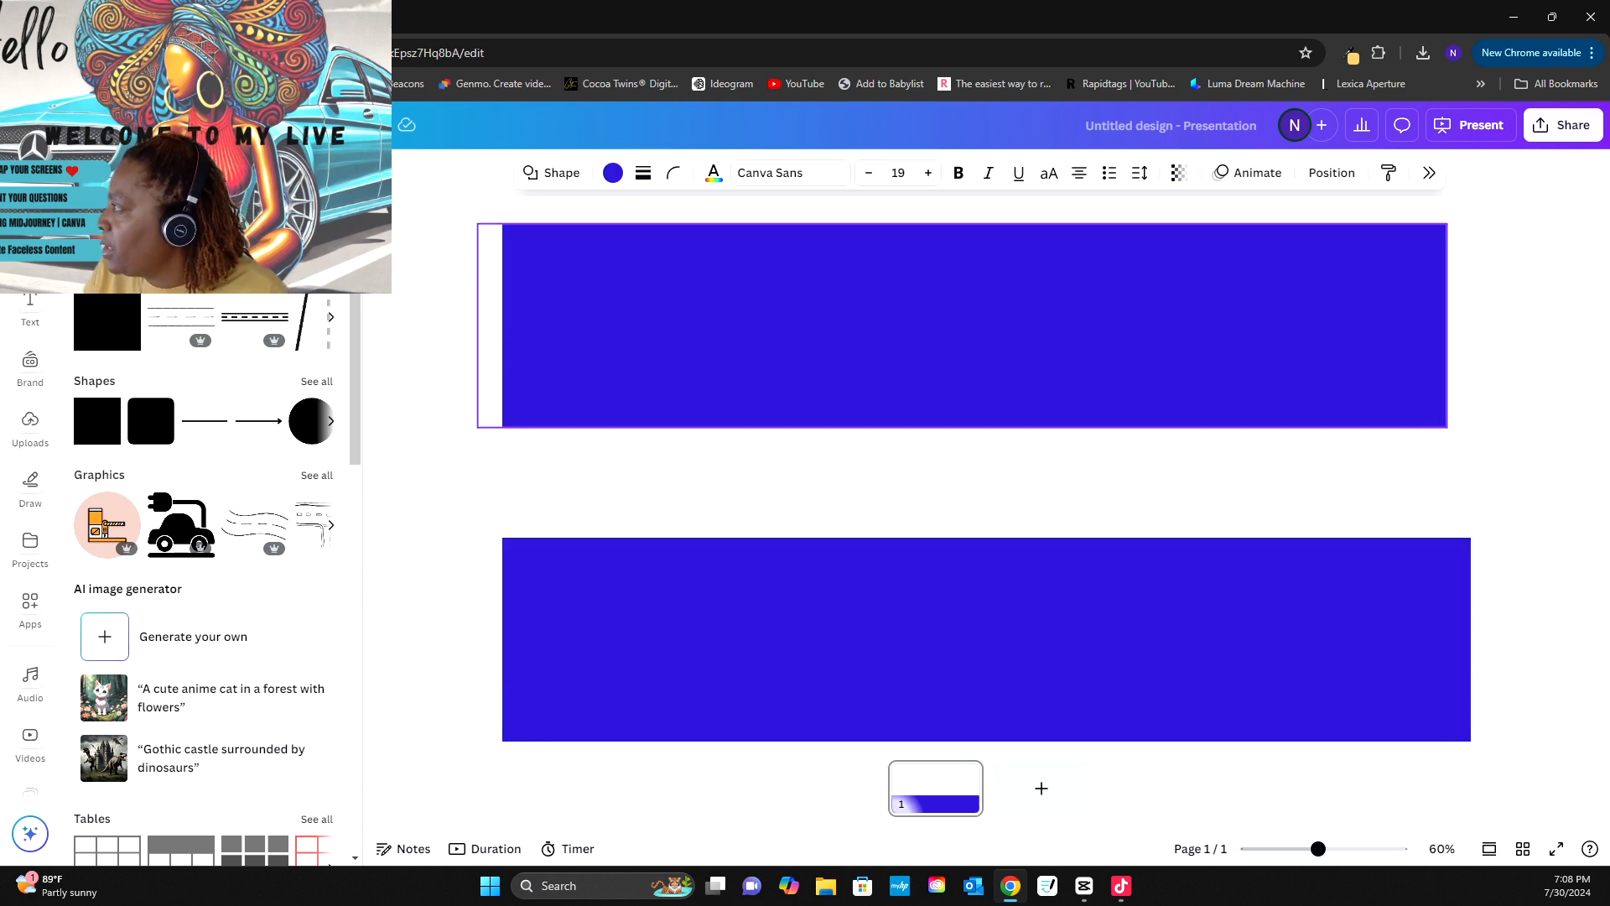
drag(981, 310, 987, 299)
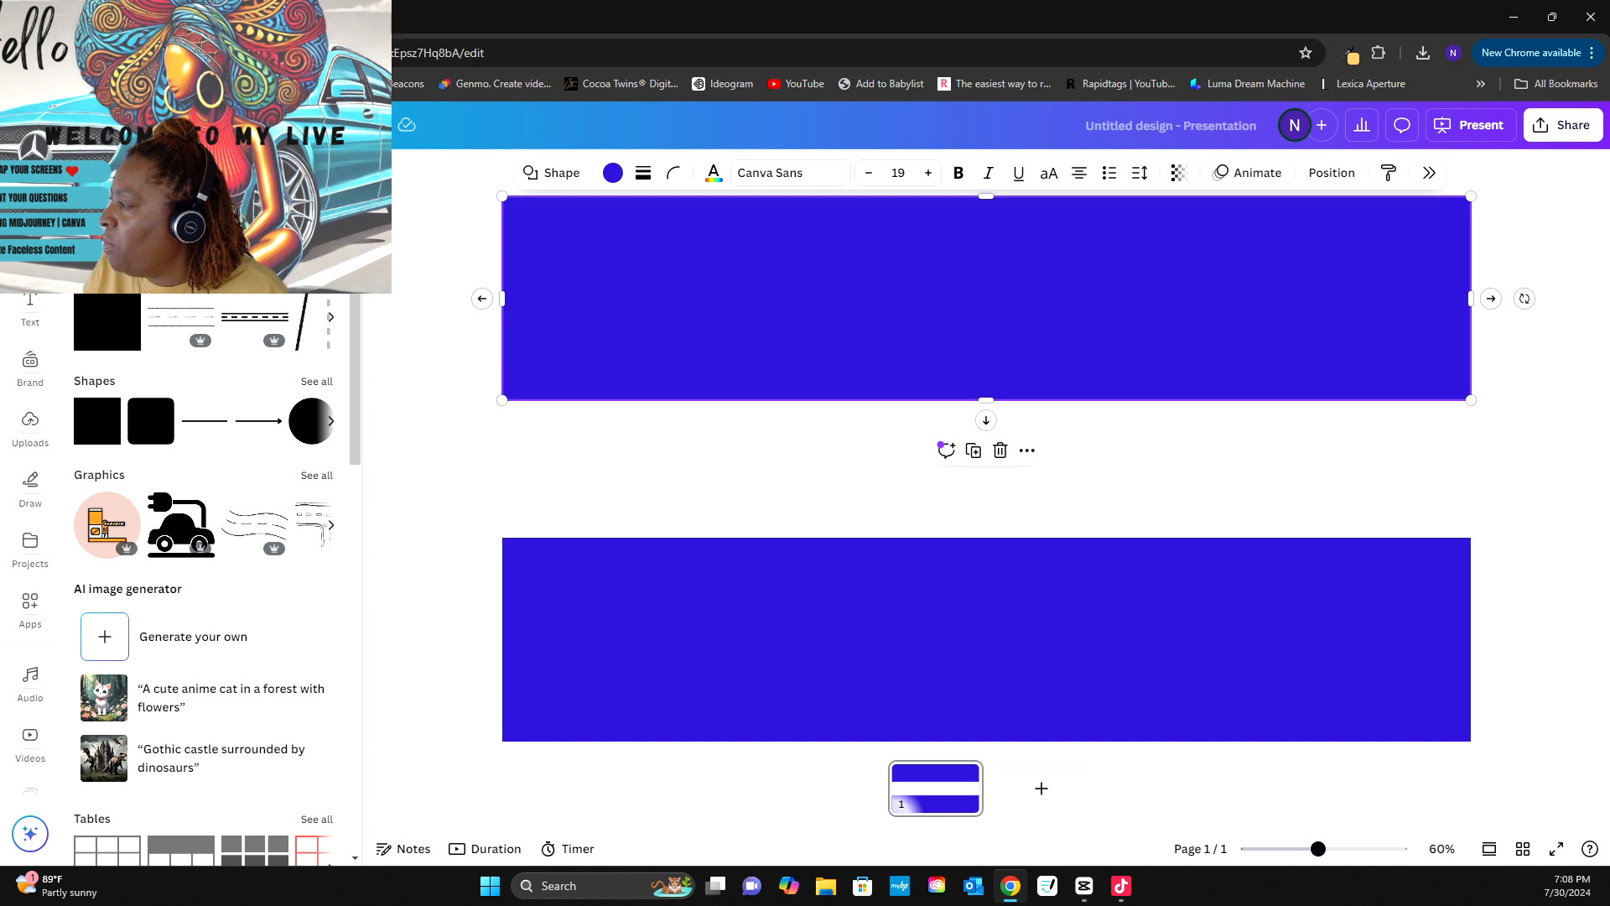
drag(986, 401, 987, 477)
click(986, 553)
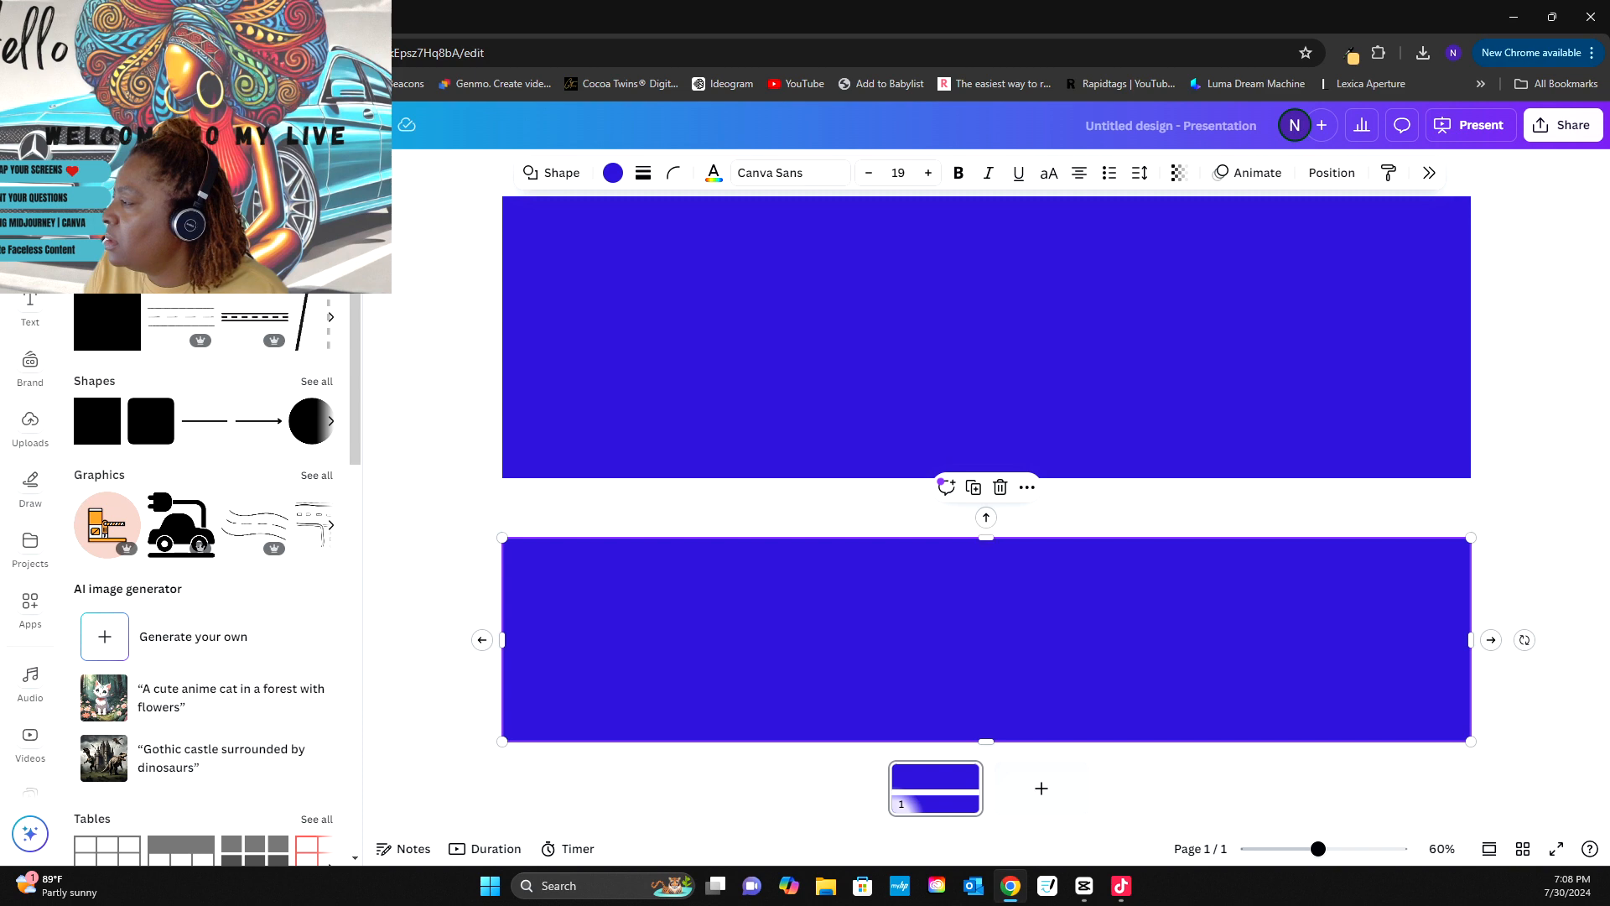
click(987, 335)
drag(987, 477, 986, 538)
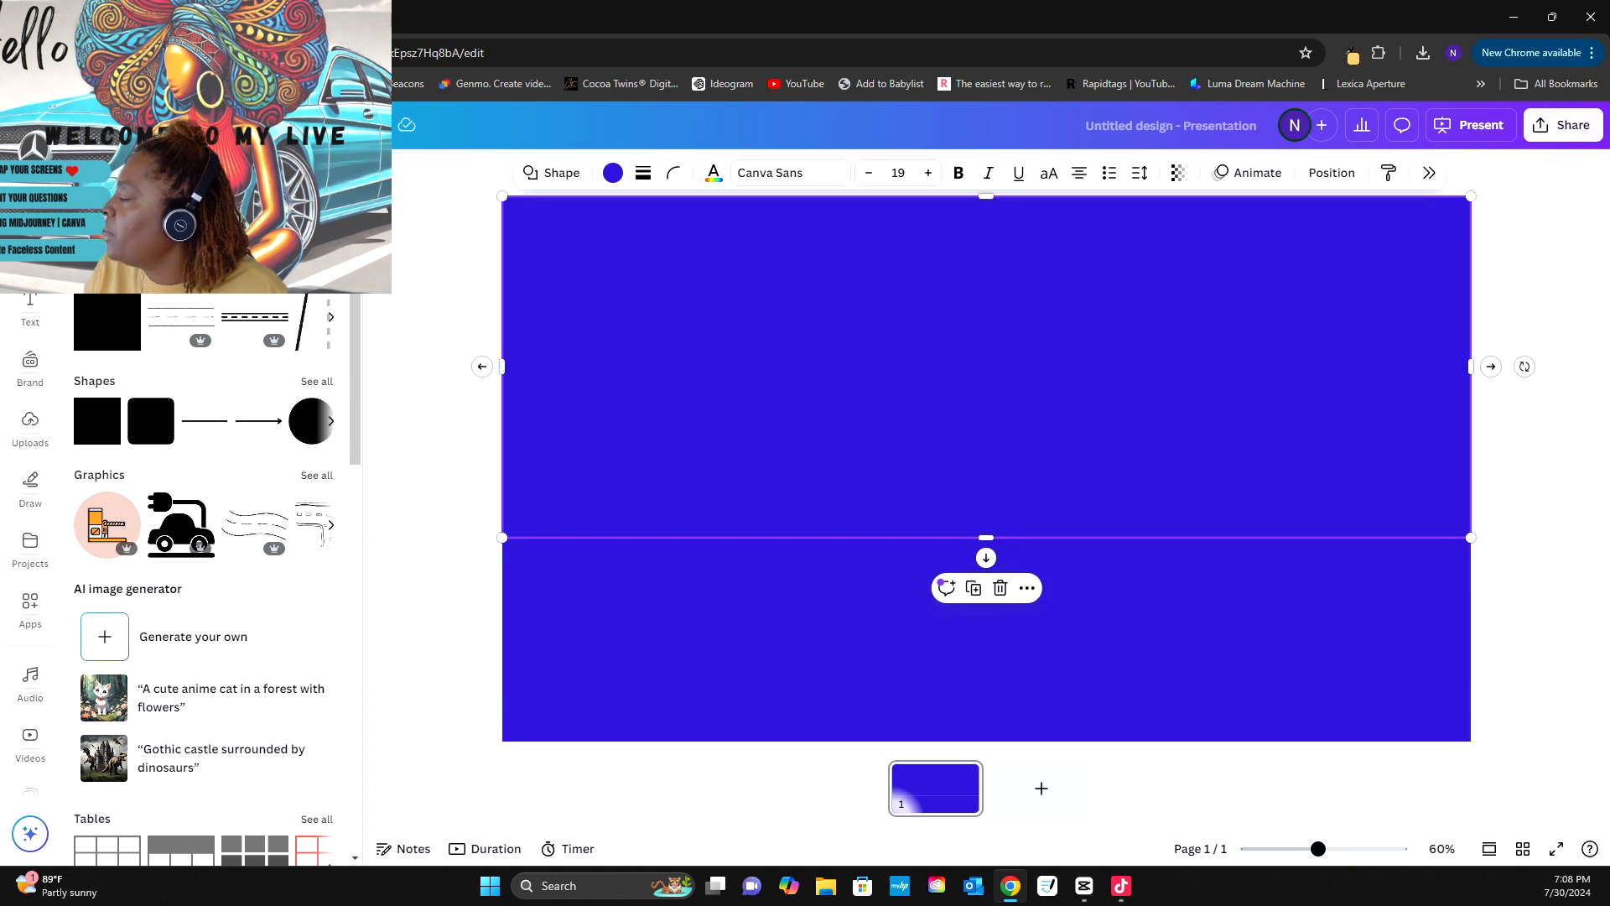
- Fill the lower band with solid black
click(987, 639)
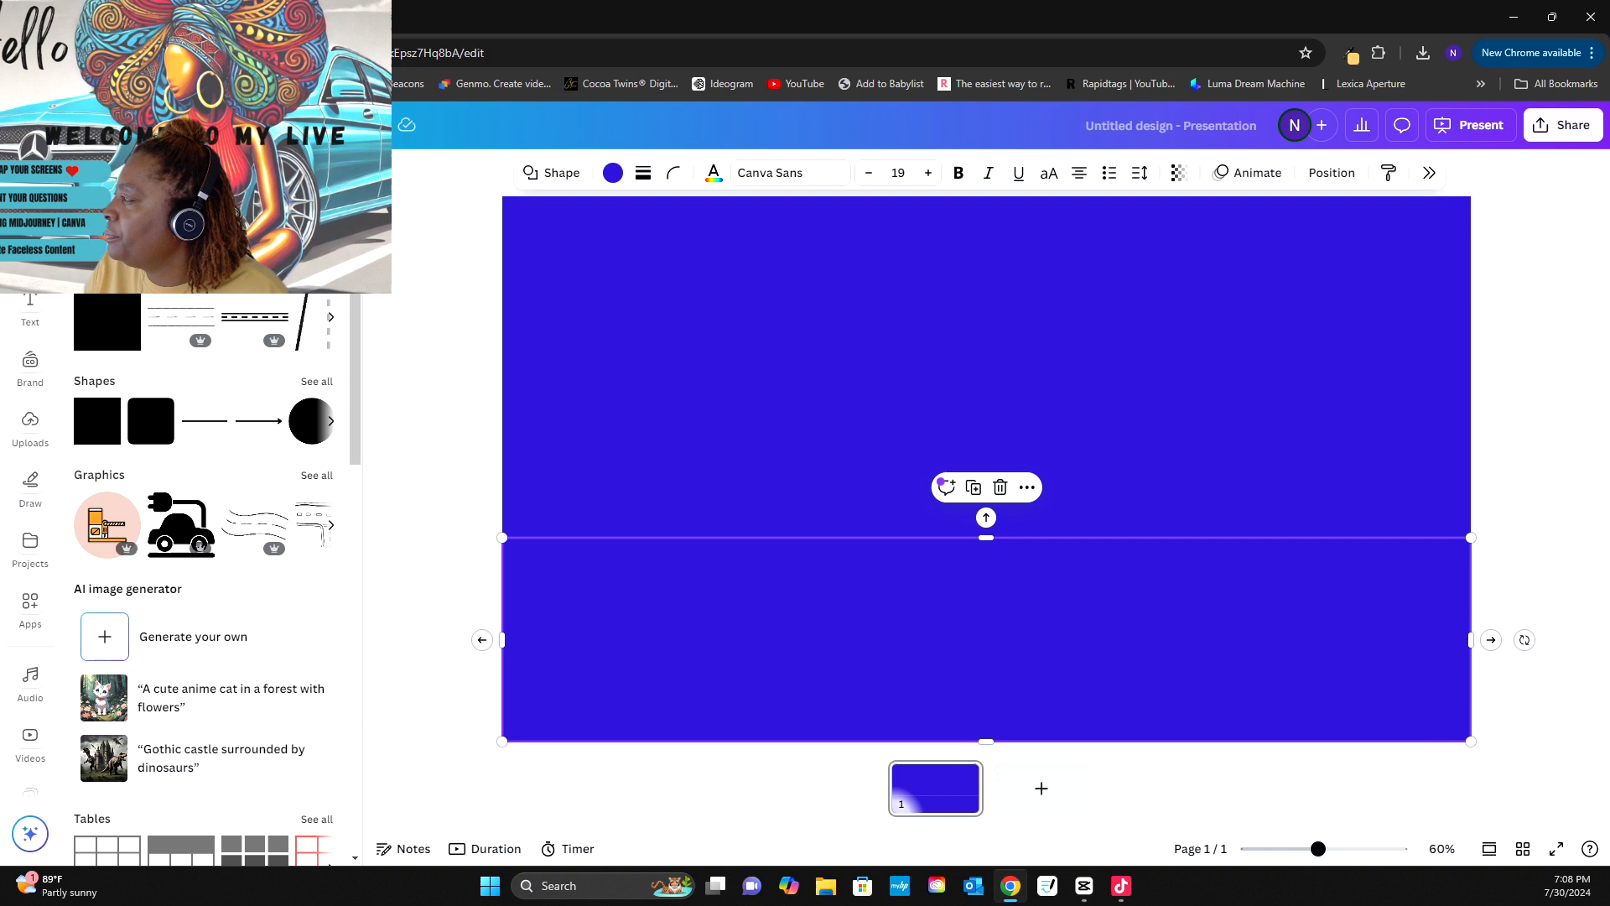
click(613, 172)
click(1371, 521)
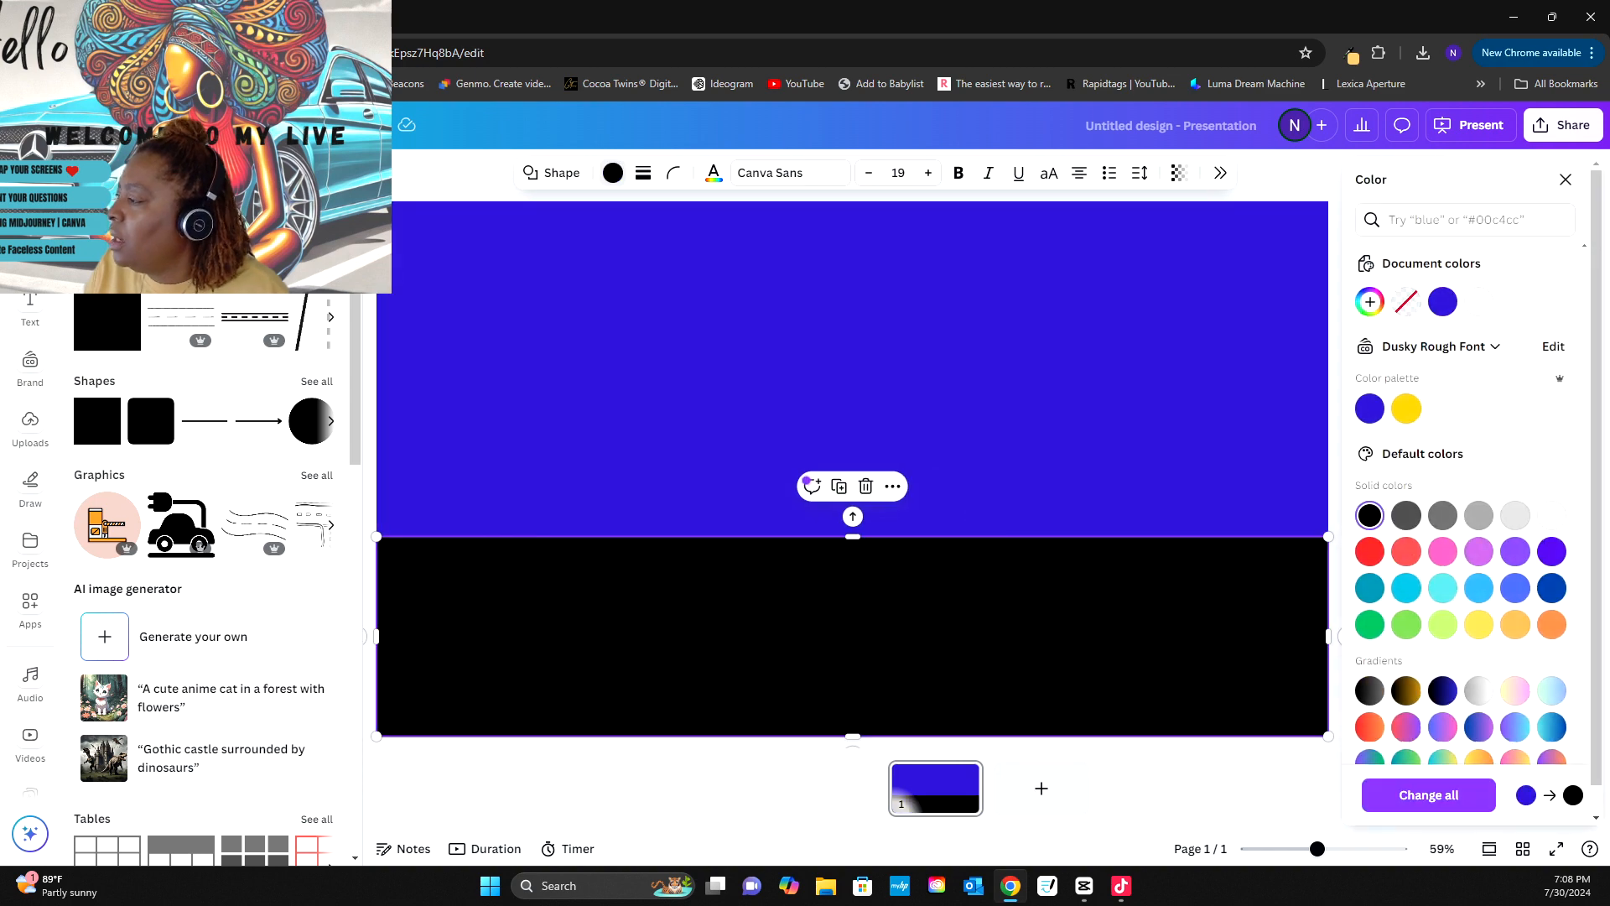
- Fill the upper band with a softened light blue, #5EC4D6
click(934, 465)
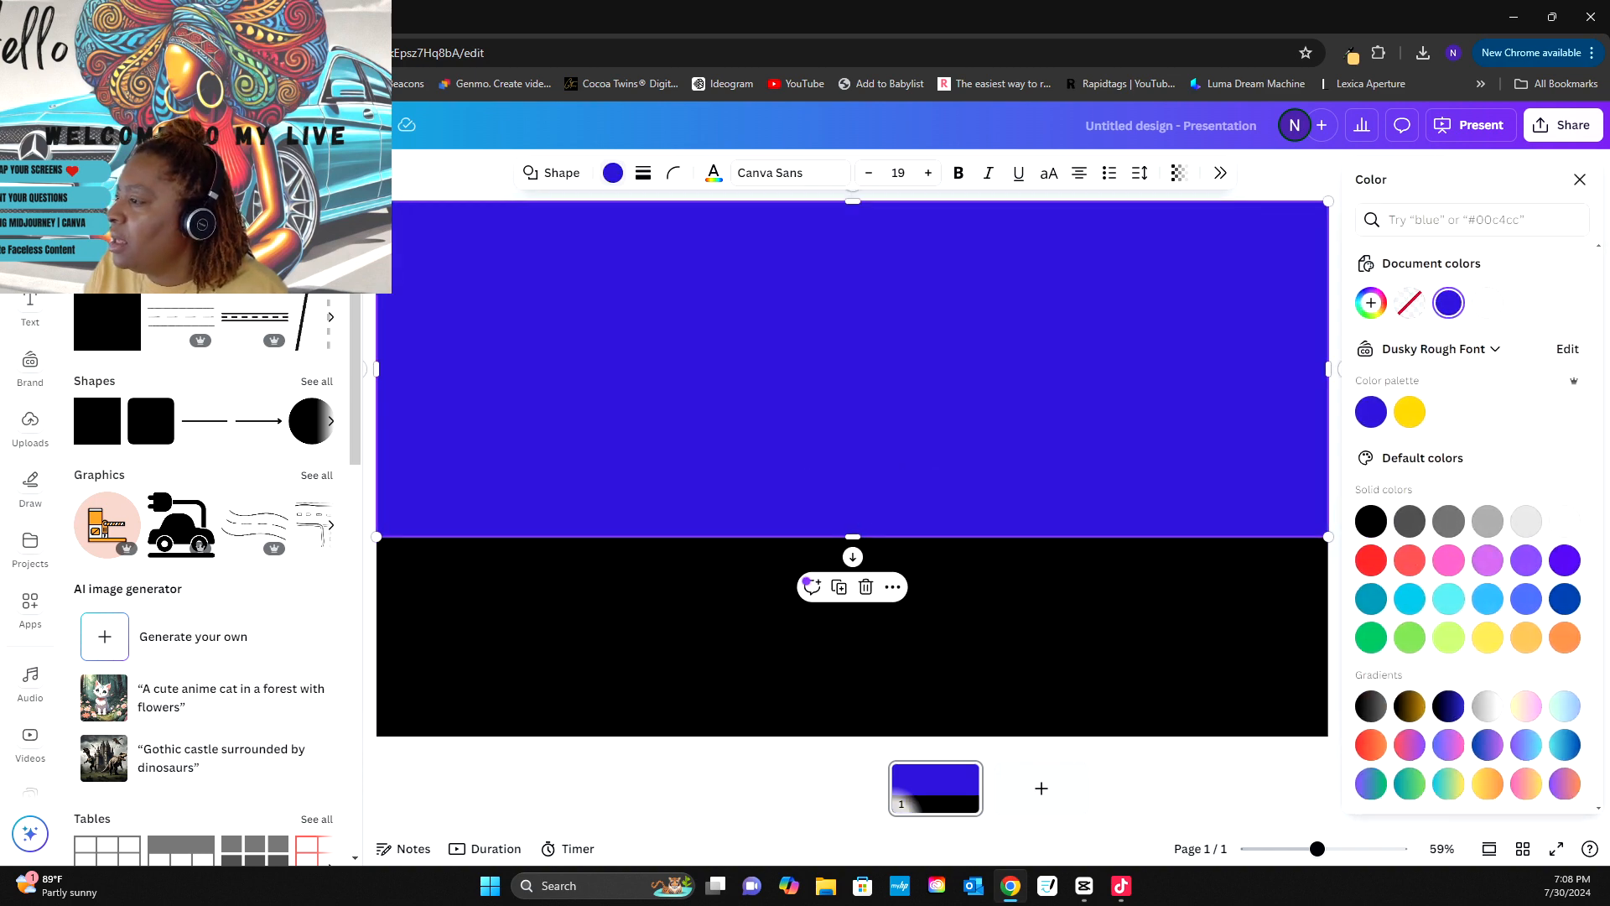
click(1410, 599)
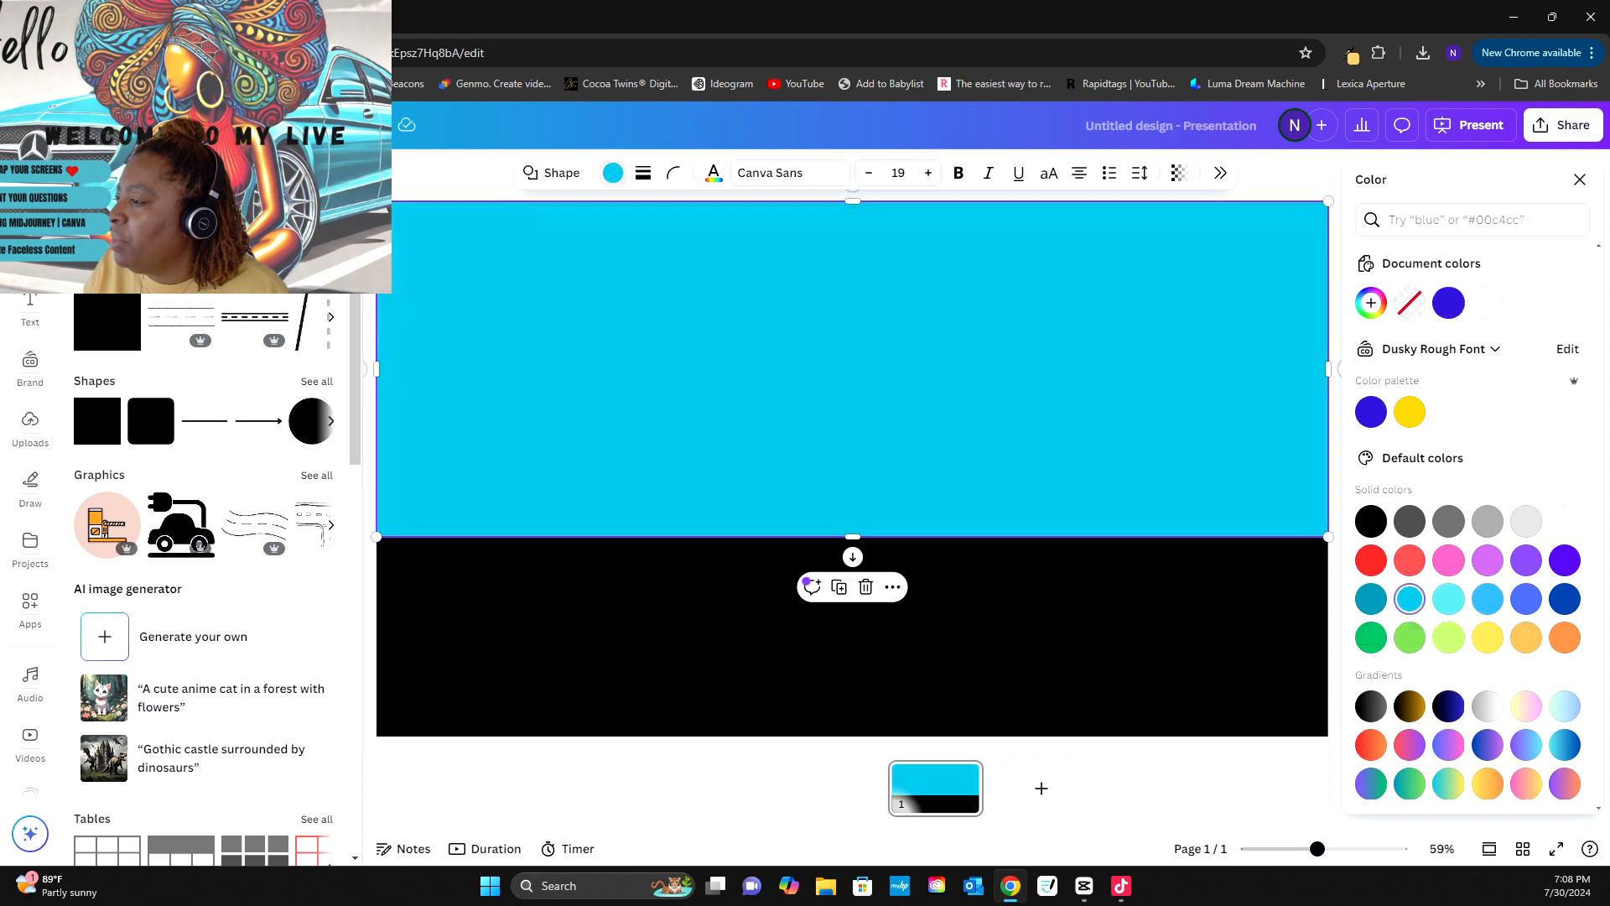
click(1371, 303)
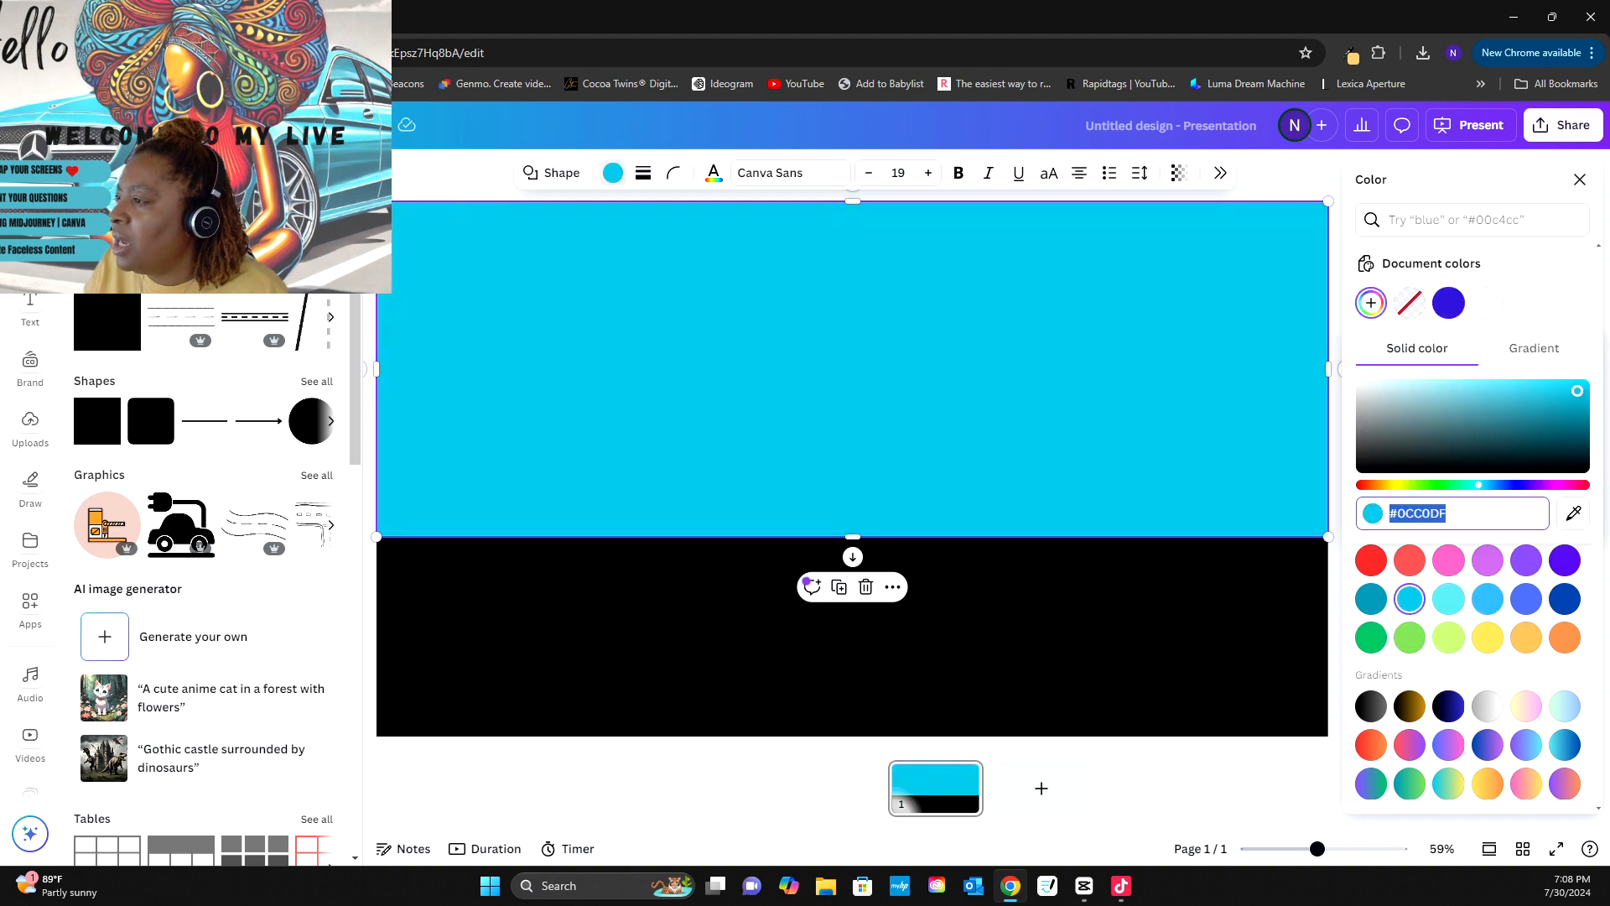
drag(1578, 391, 1487, 394)
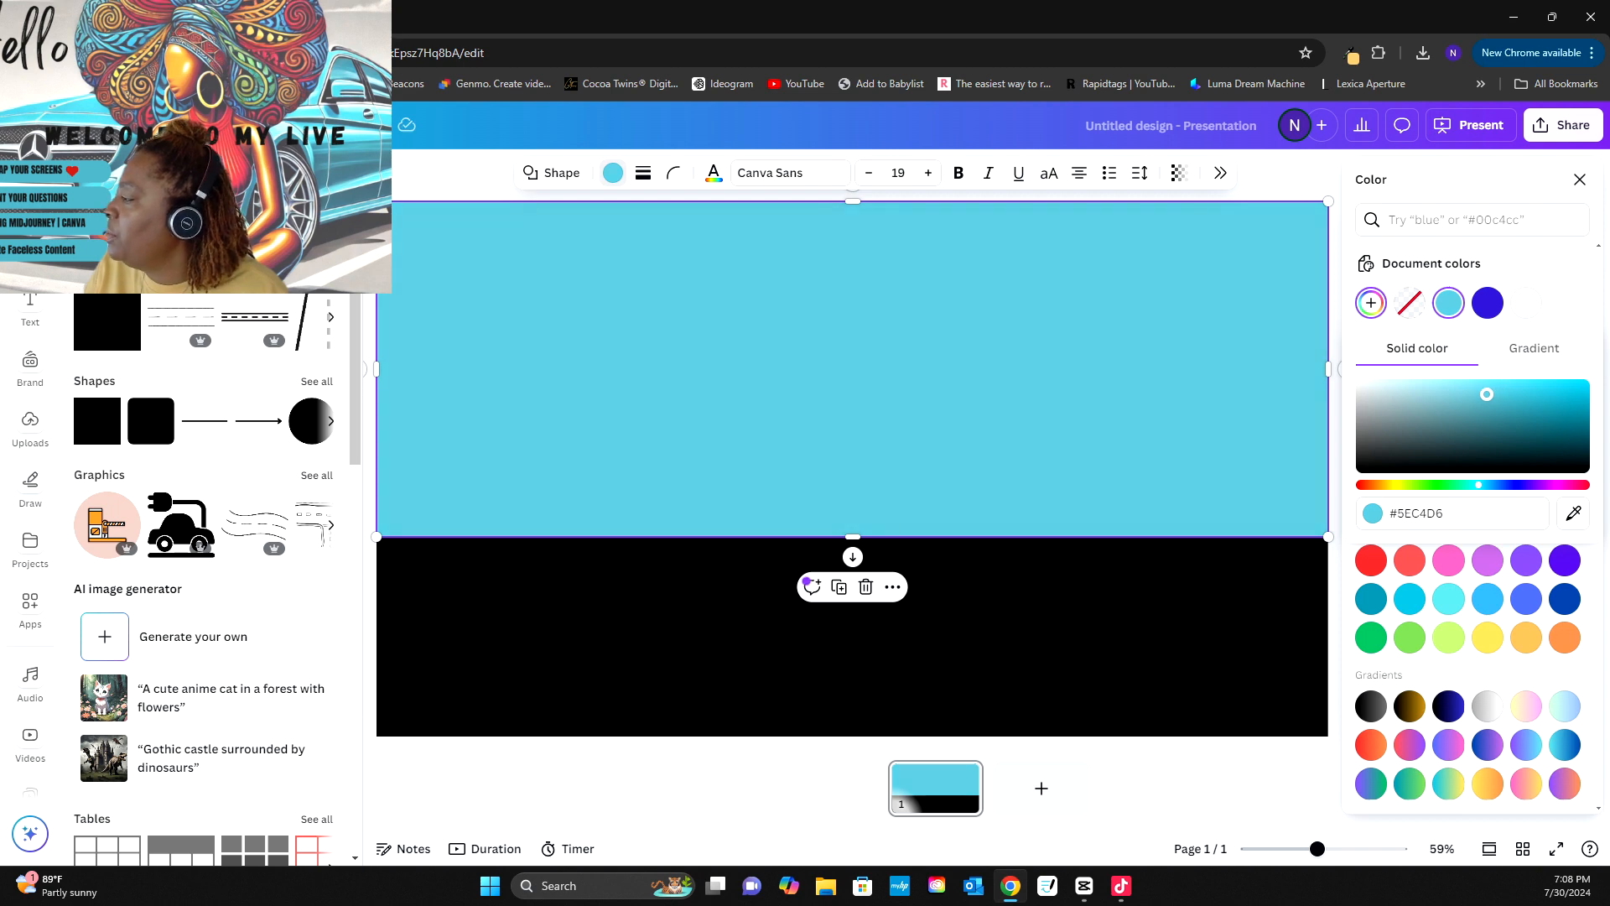
key(Escape)
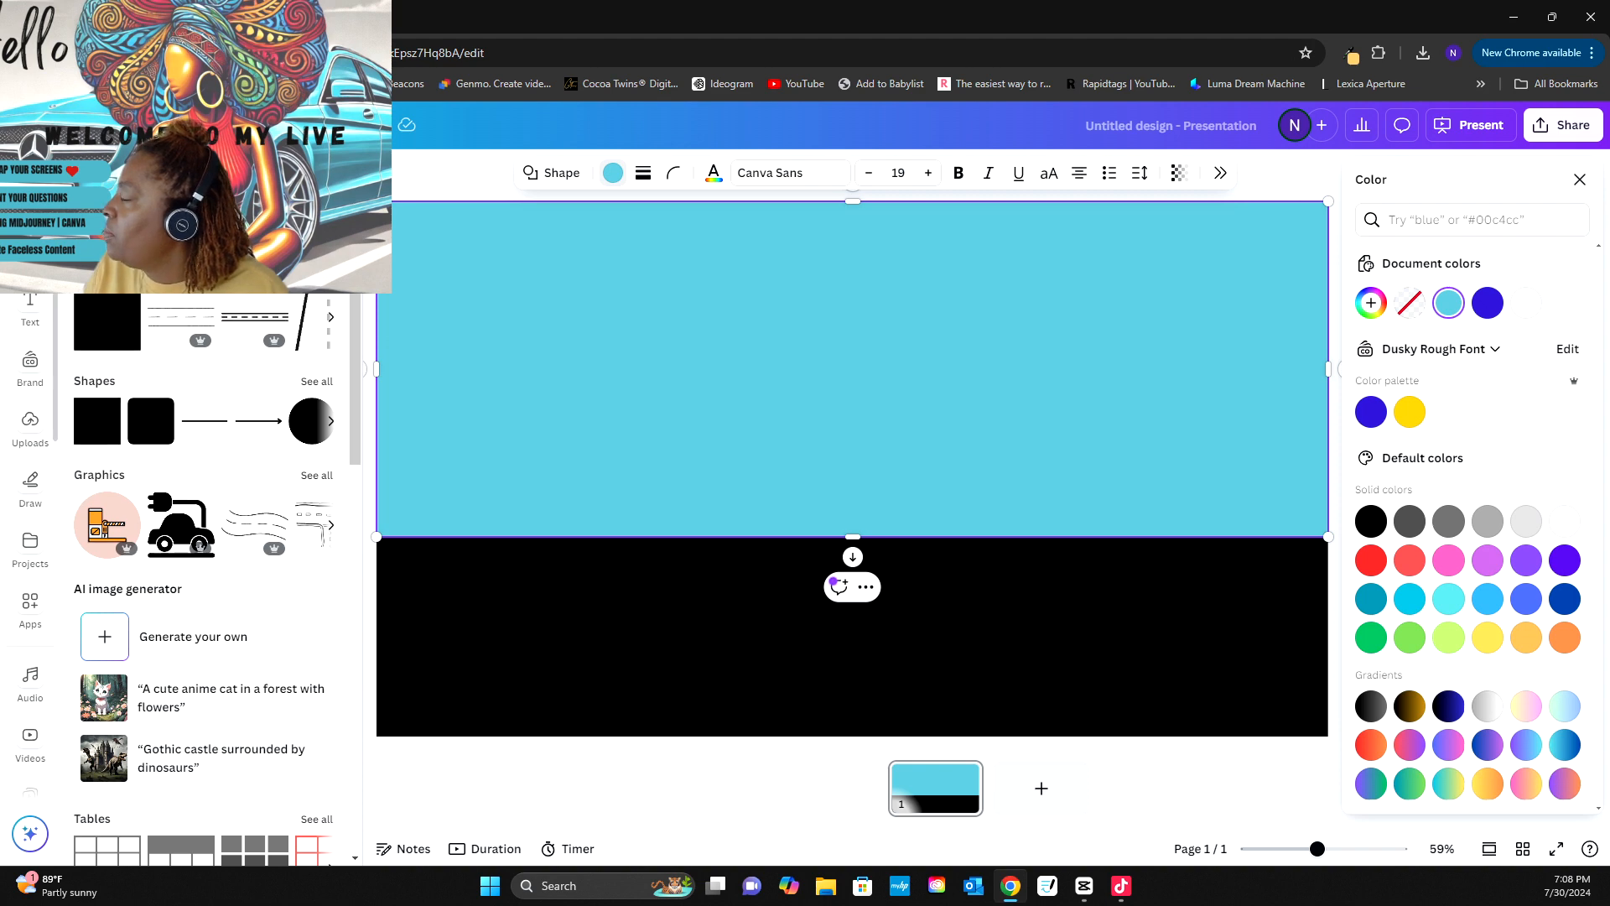
- Search the elements library for "brick" and add the square red-brown brick wall graphic to the page
click(30, 248)
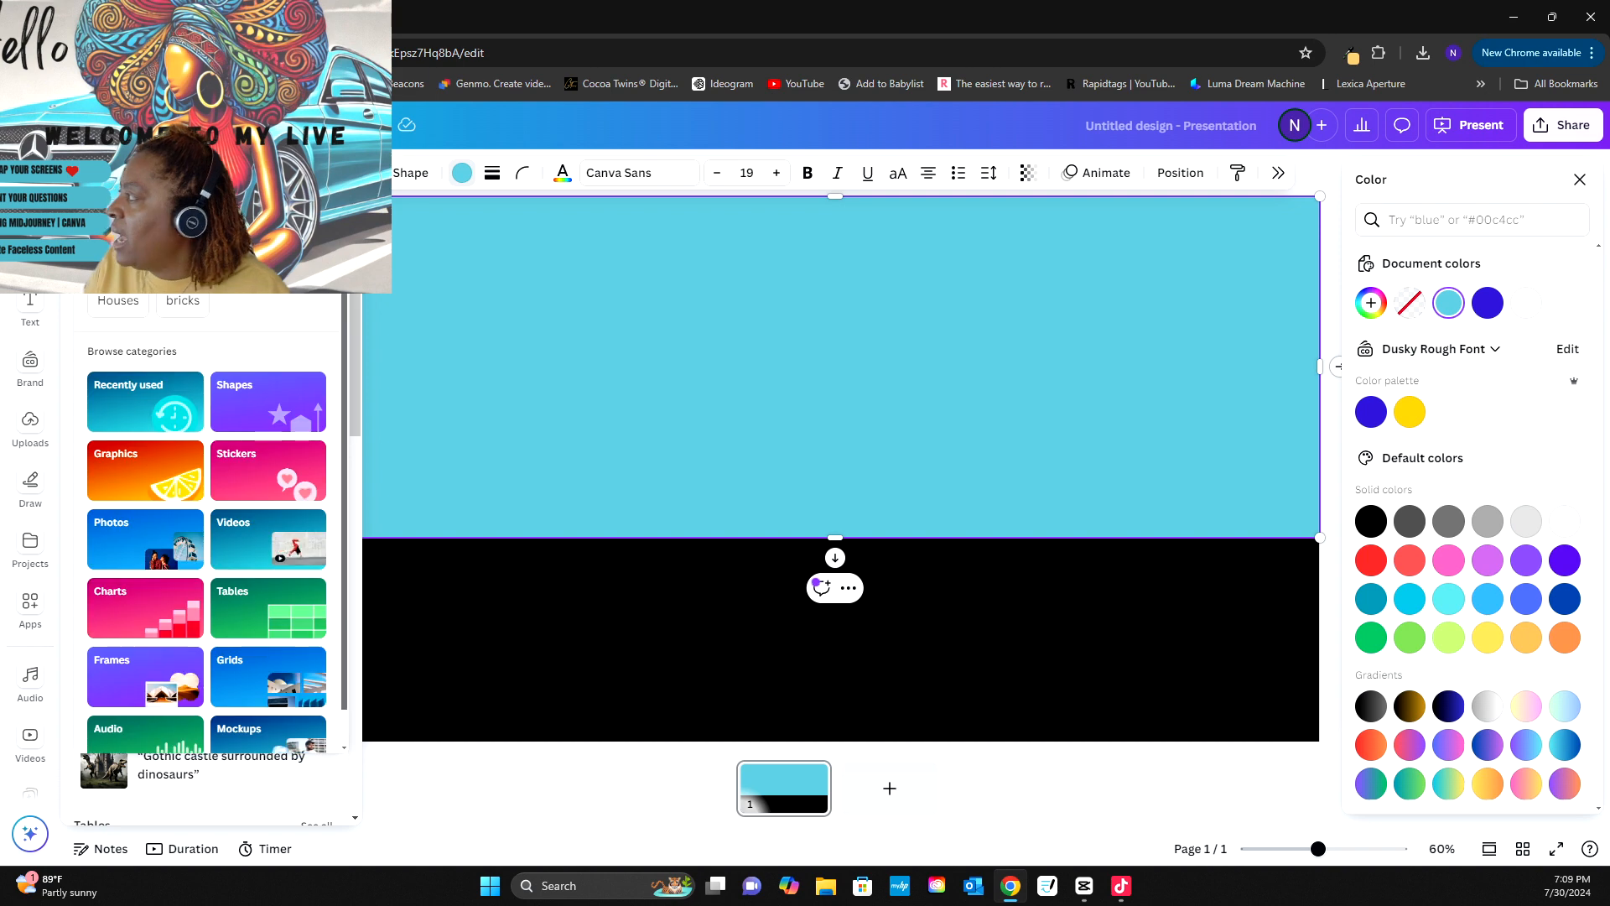
text(brick)
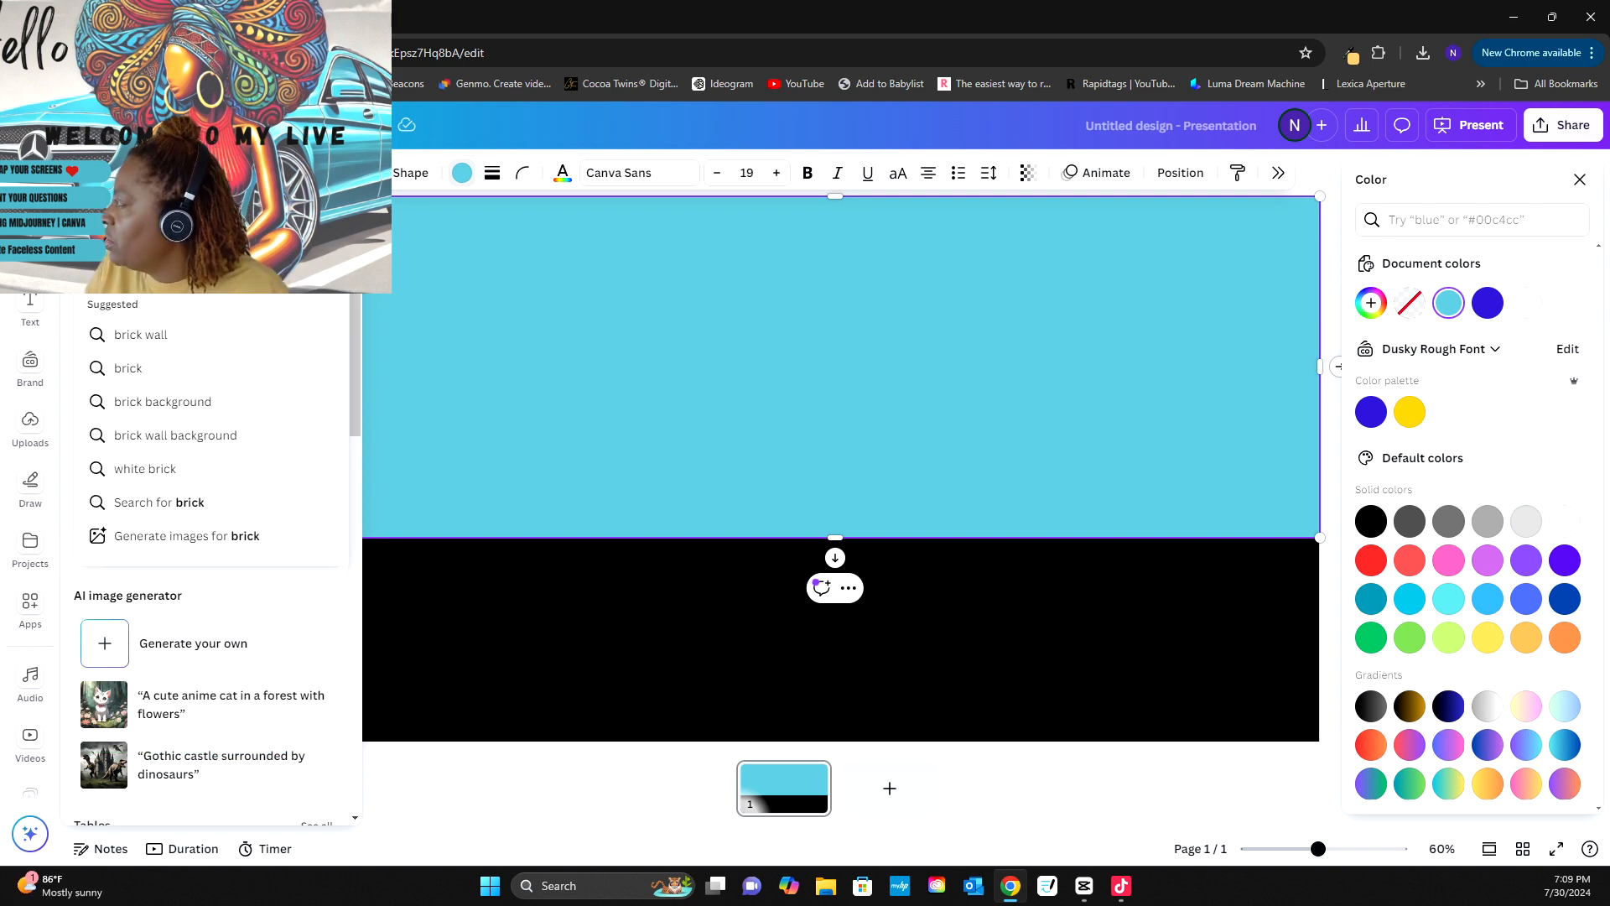
key(Return)
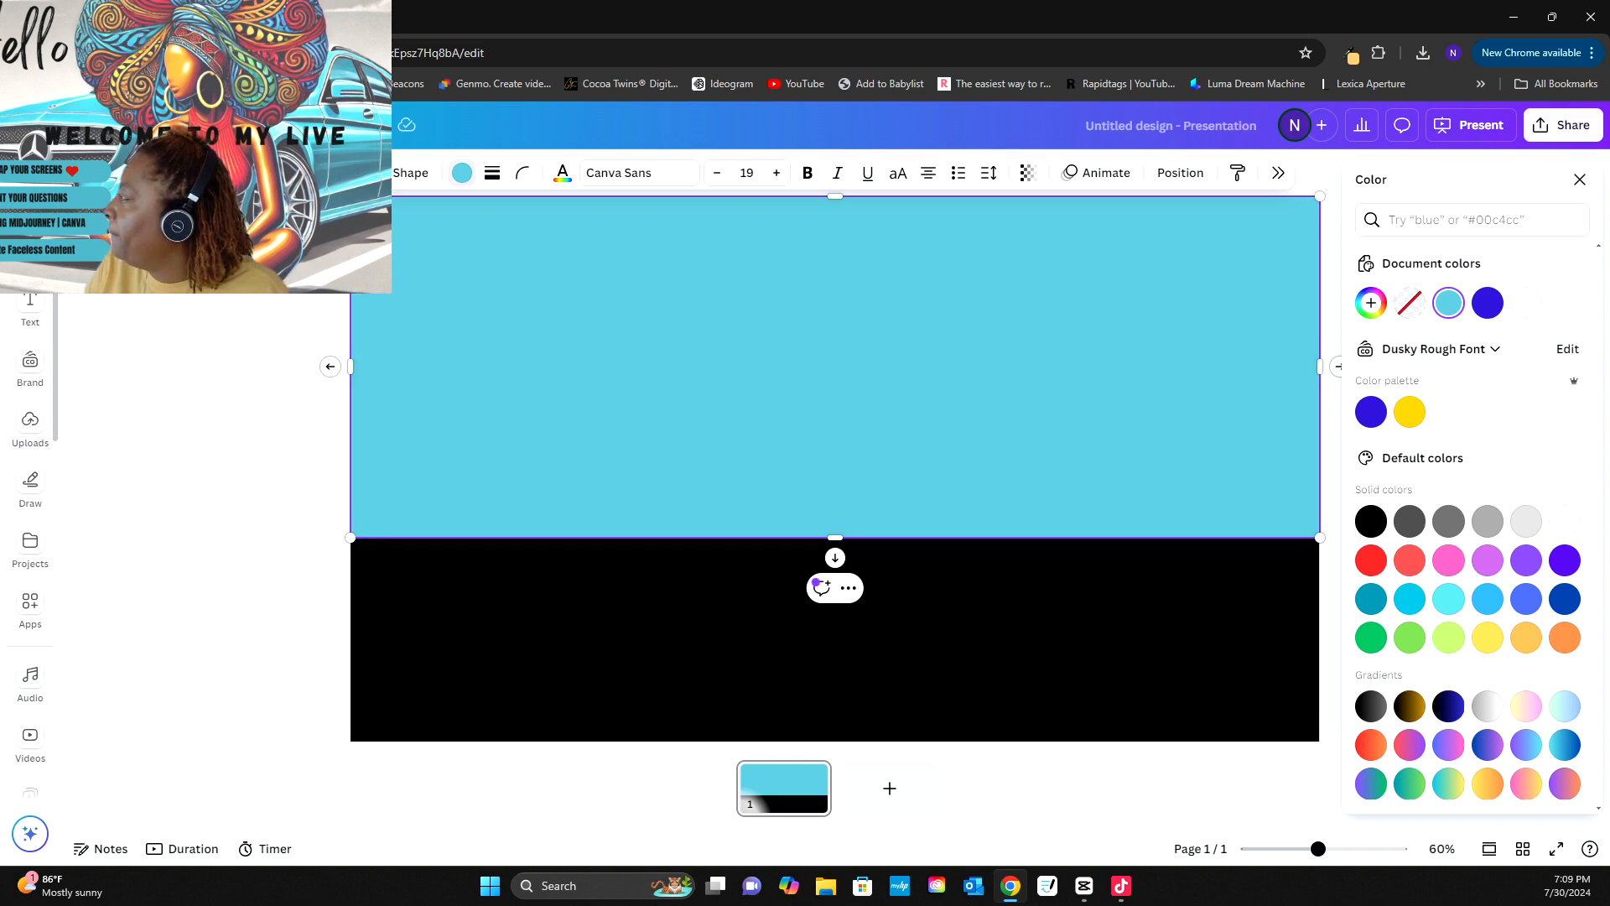
click(30, 249)
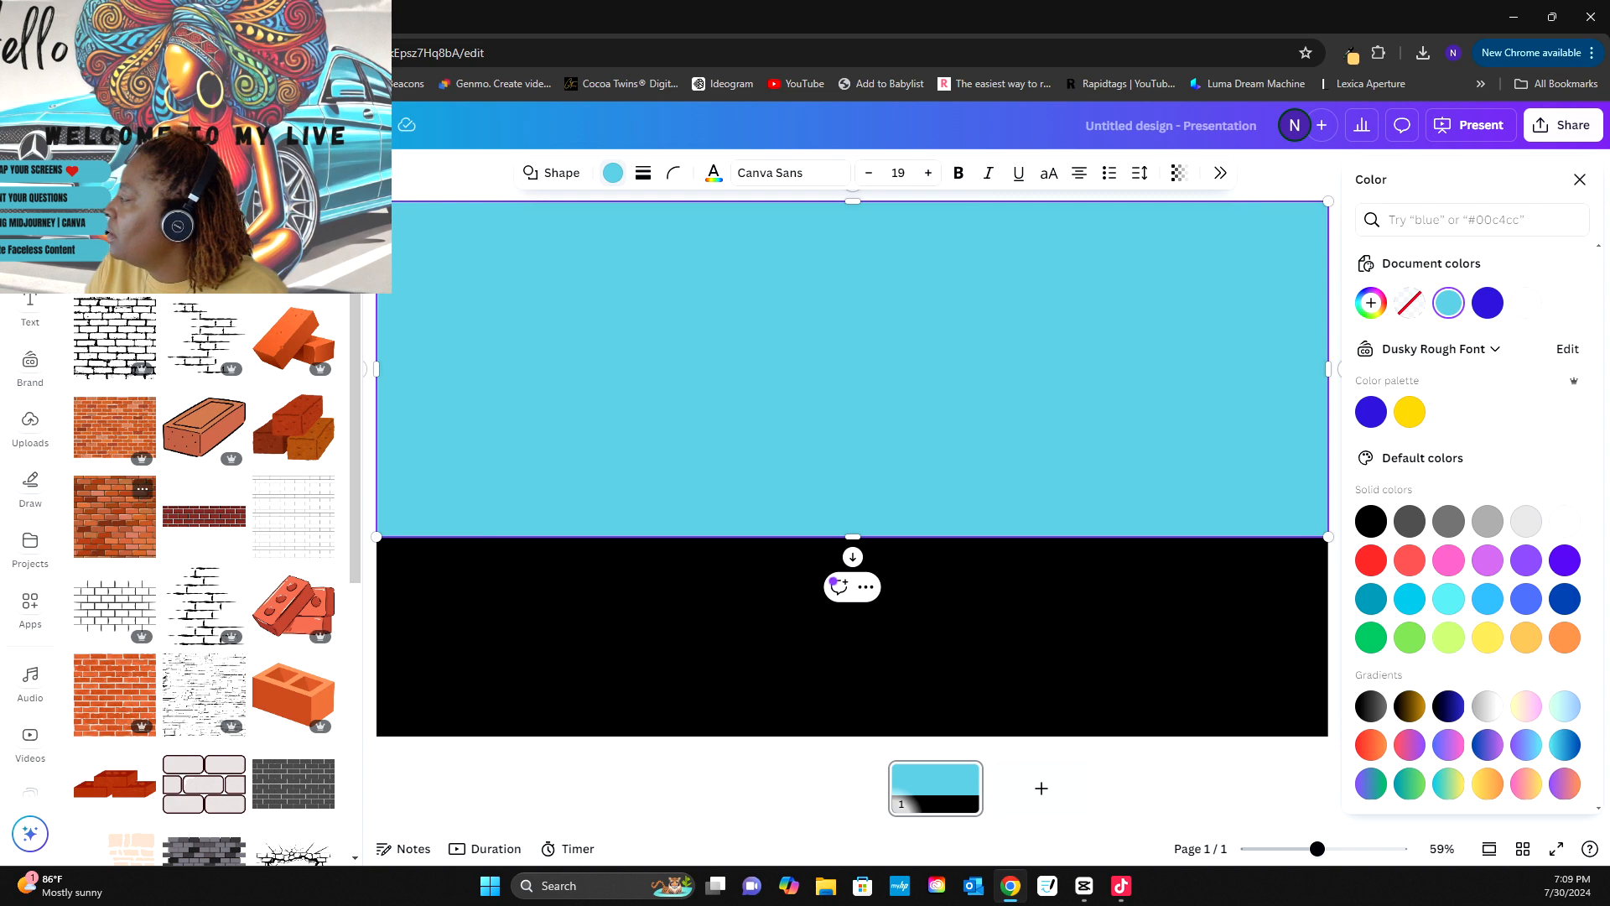
click(115, 516)
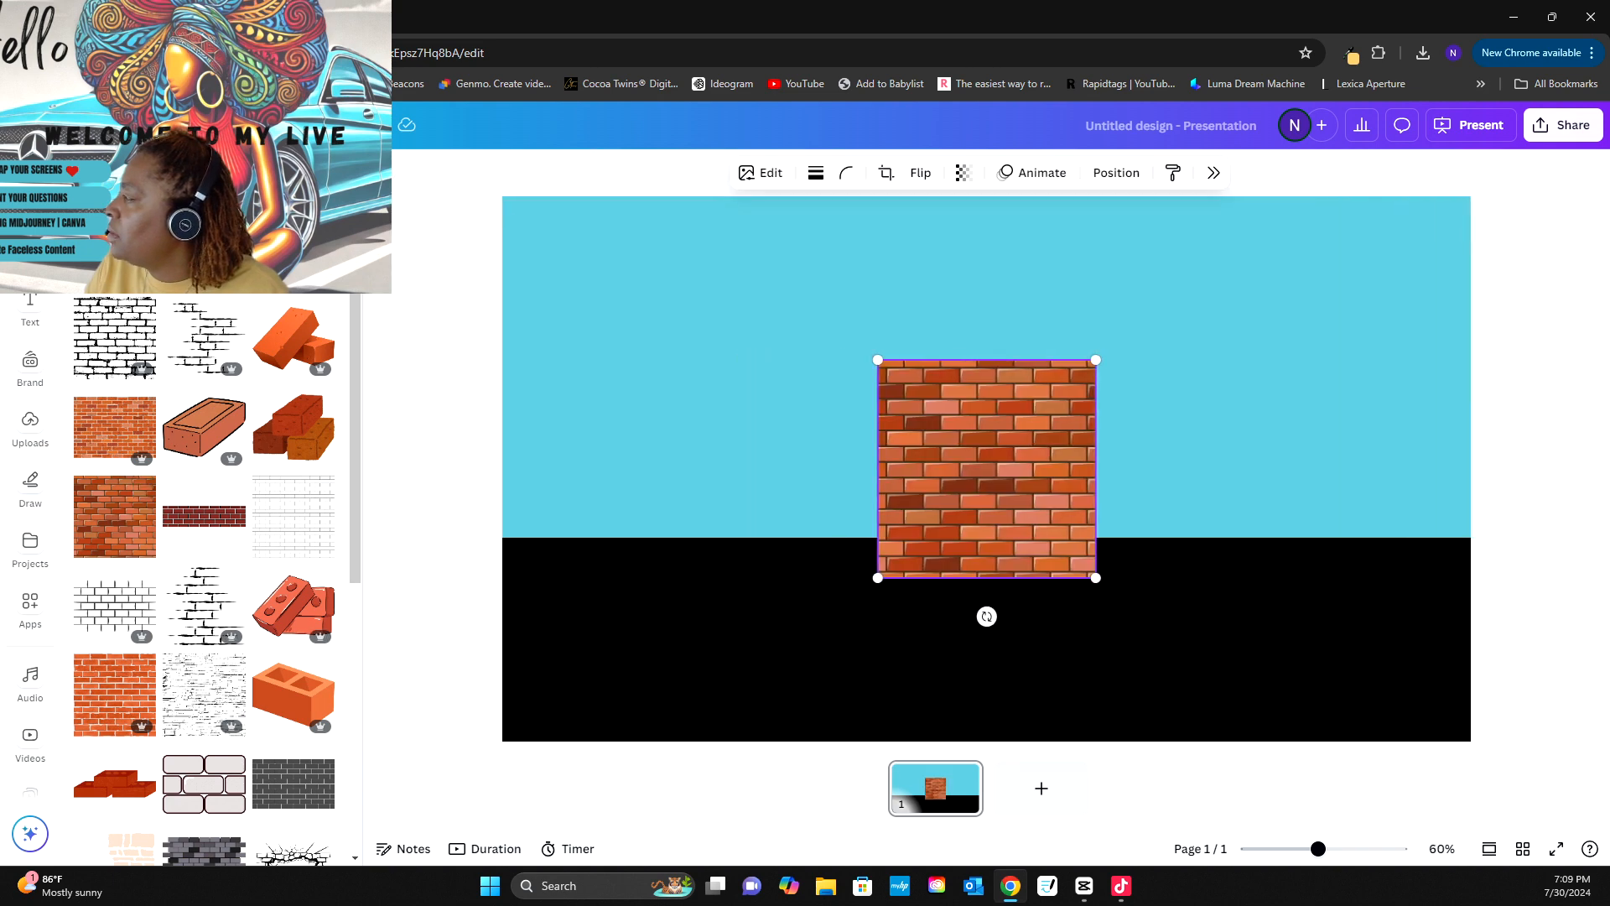
- Place the brick tile at the page's left edge directly above the black band and size it to 145 by 145 px
drag(987, 469, 611, 428)
drag(720, 319, 575, 463)
click(1116, 173)
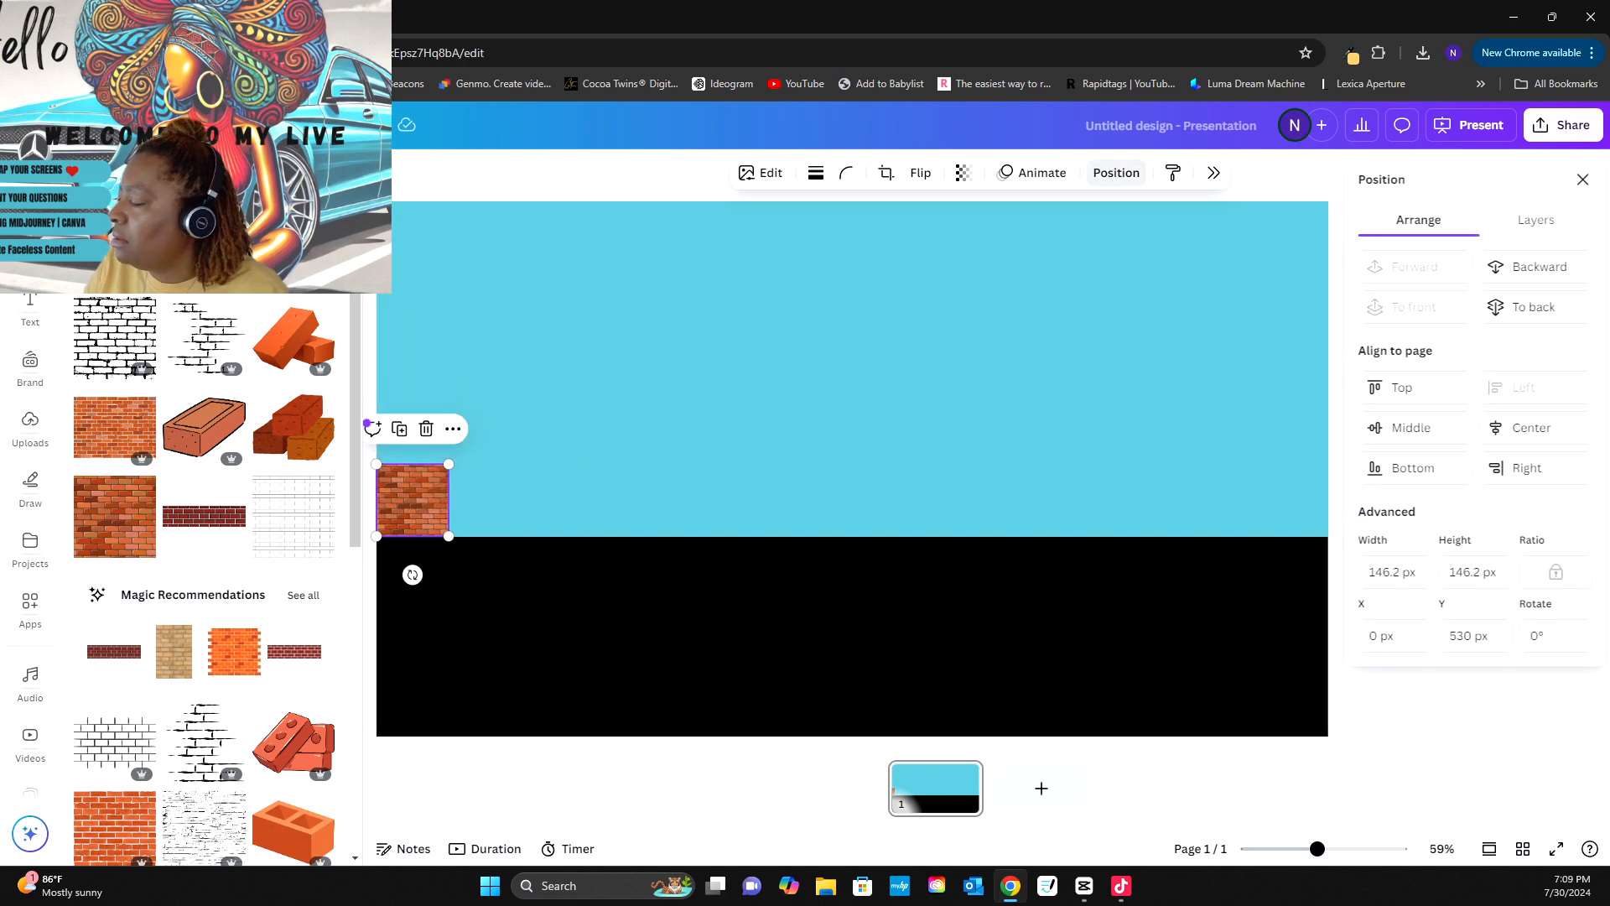
click(1405, 572)
key(ctrl+a)
text(145)
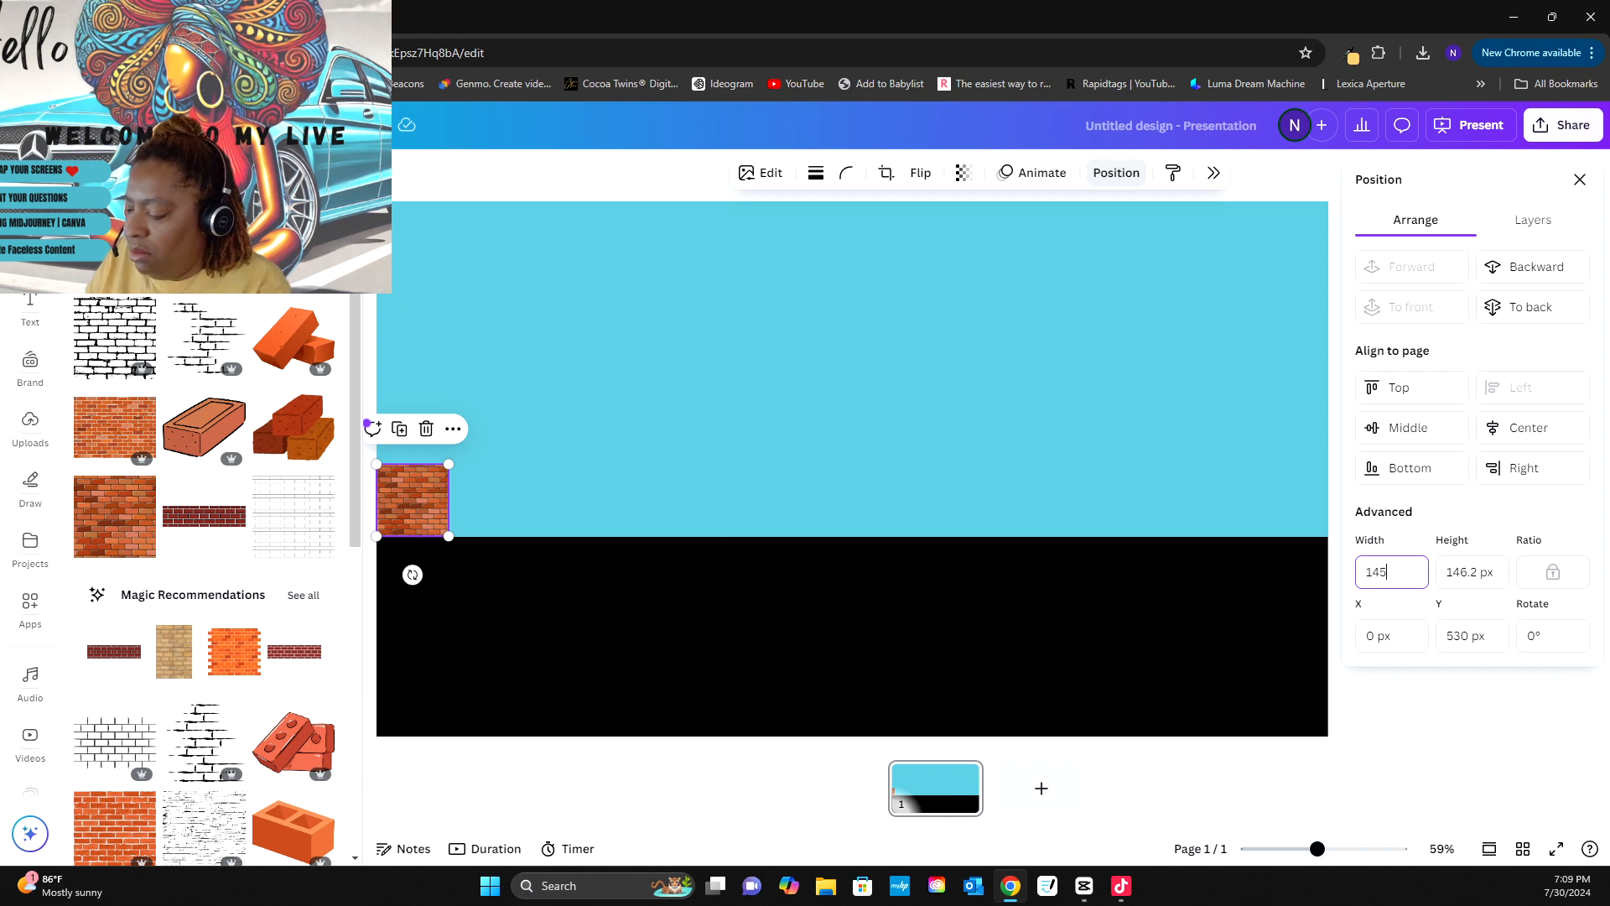
key(Tab)
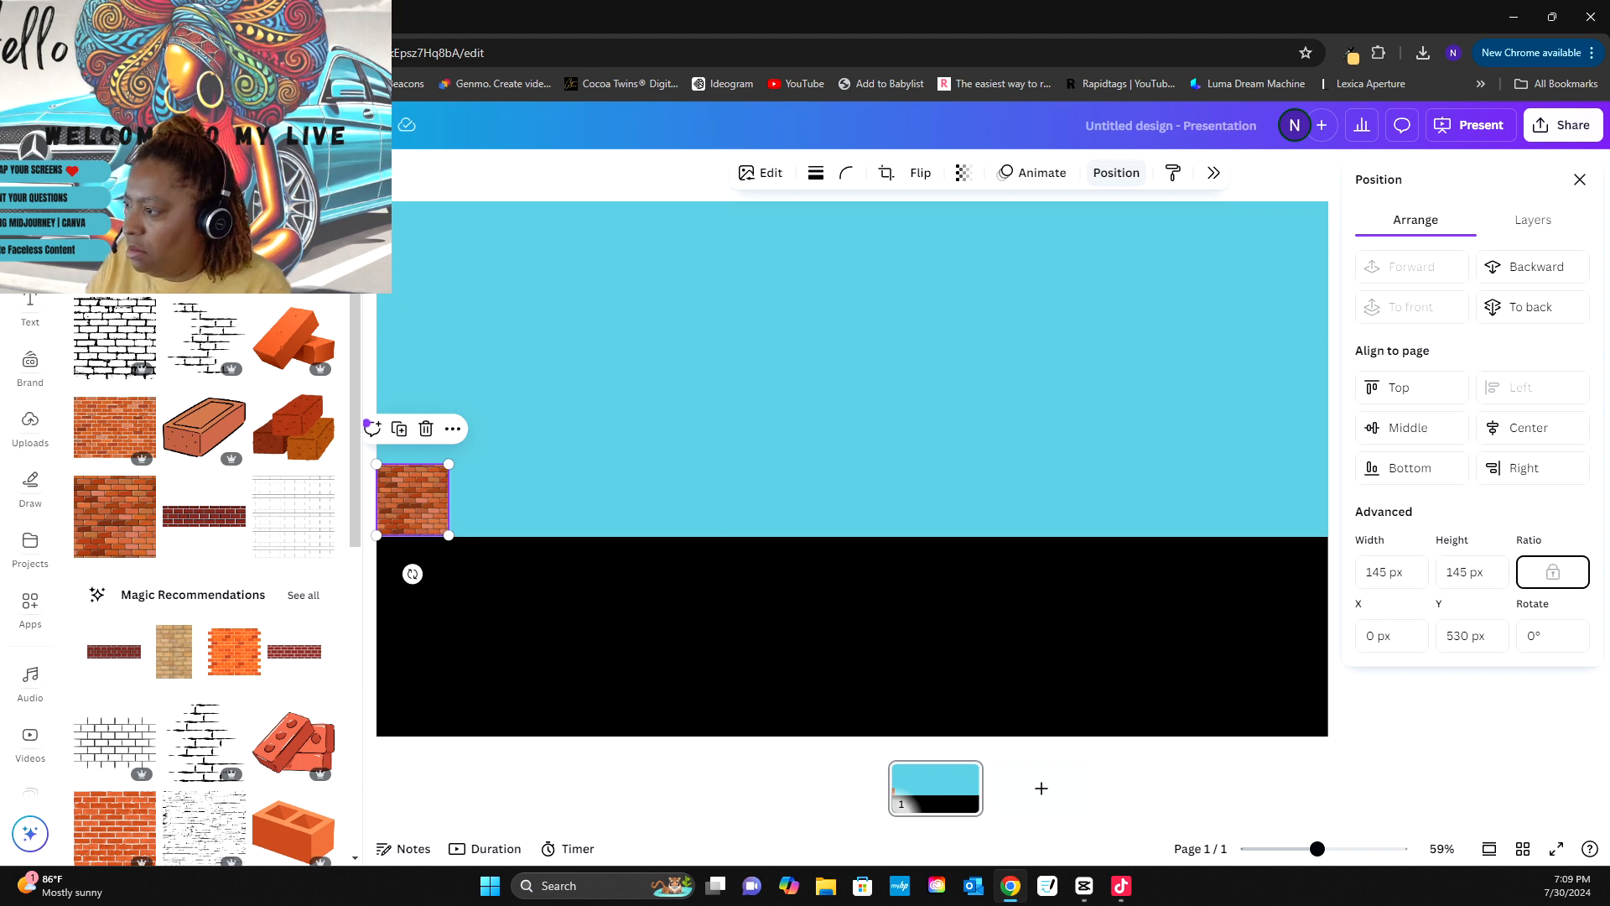
text(145)
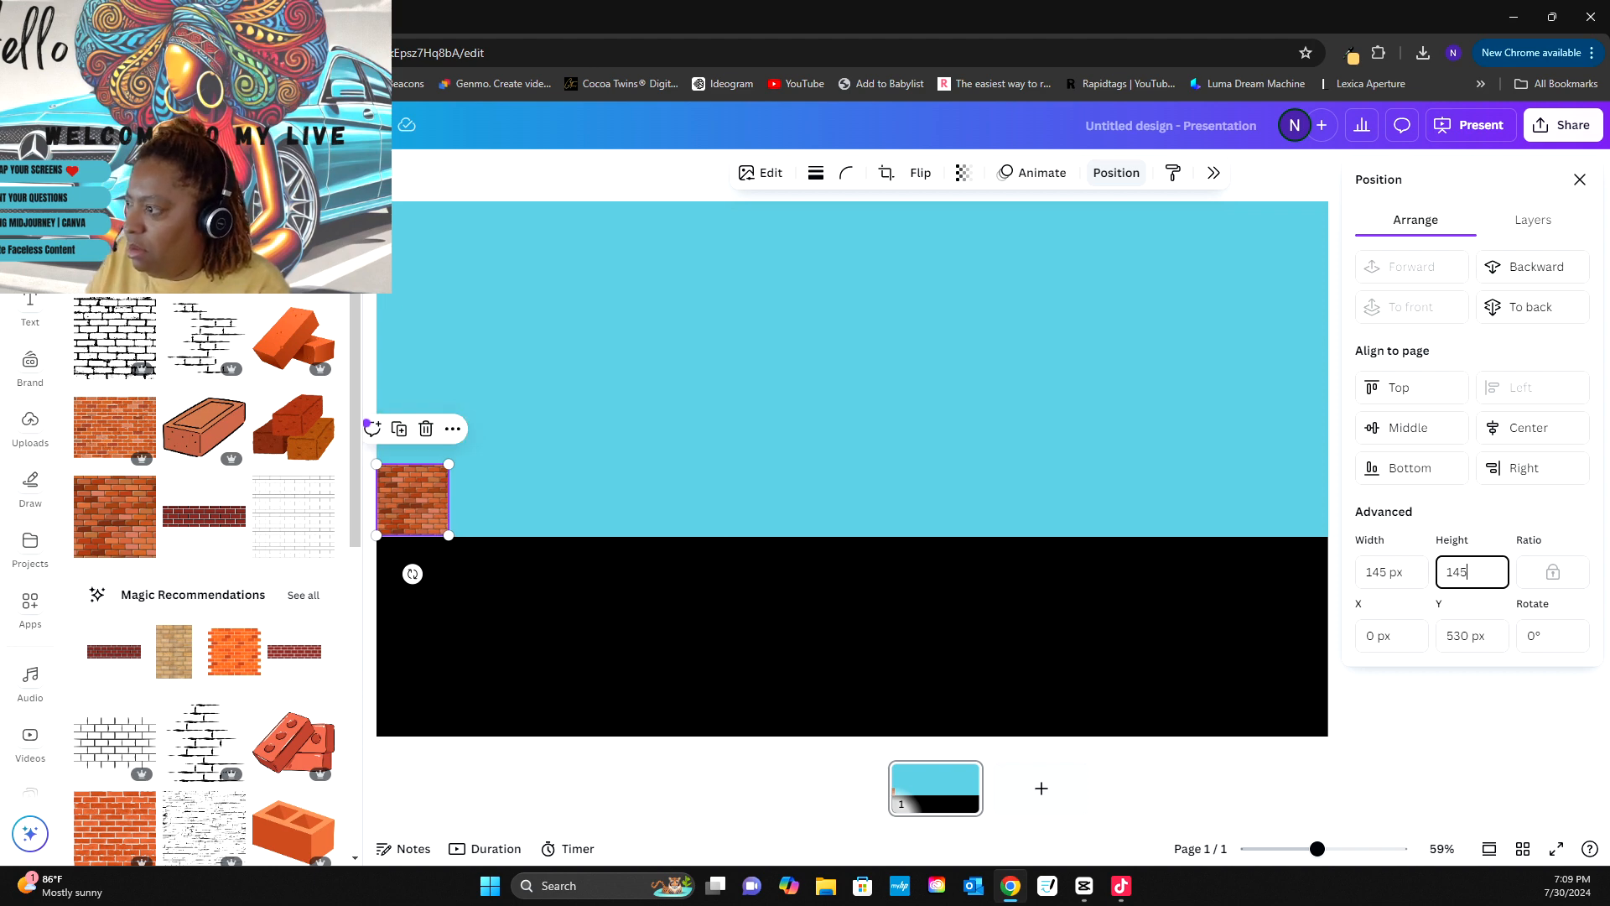
key(Return)
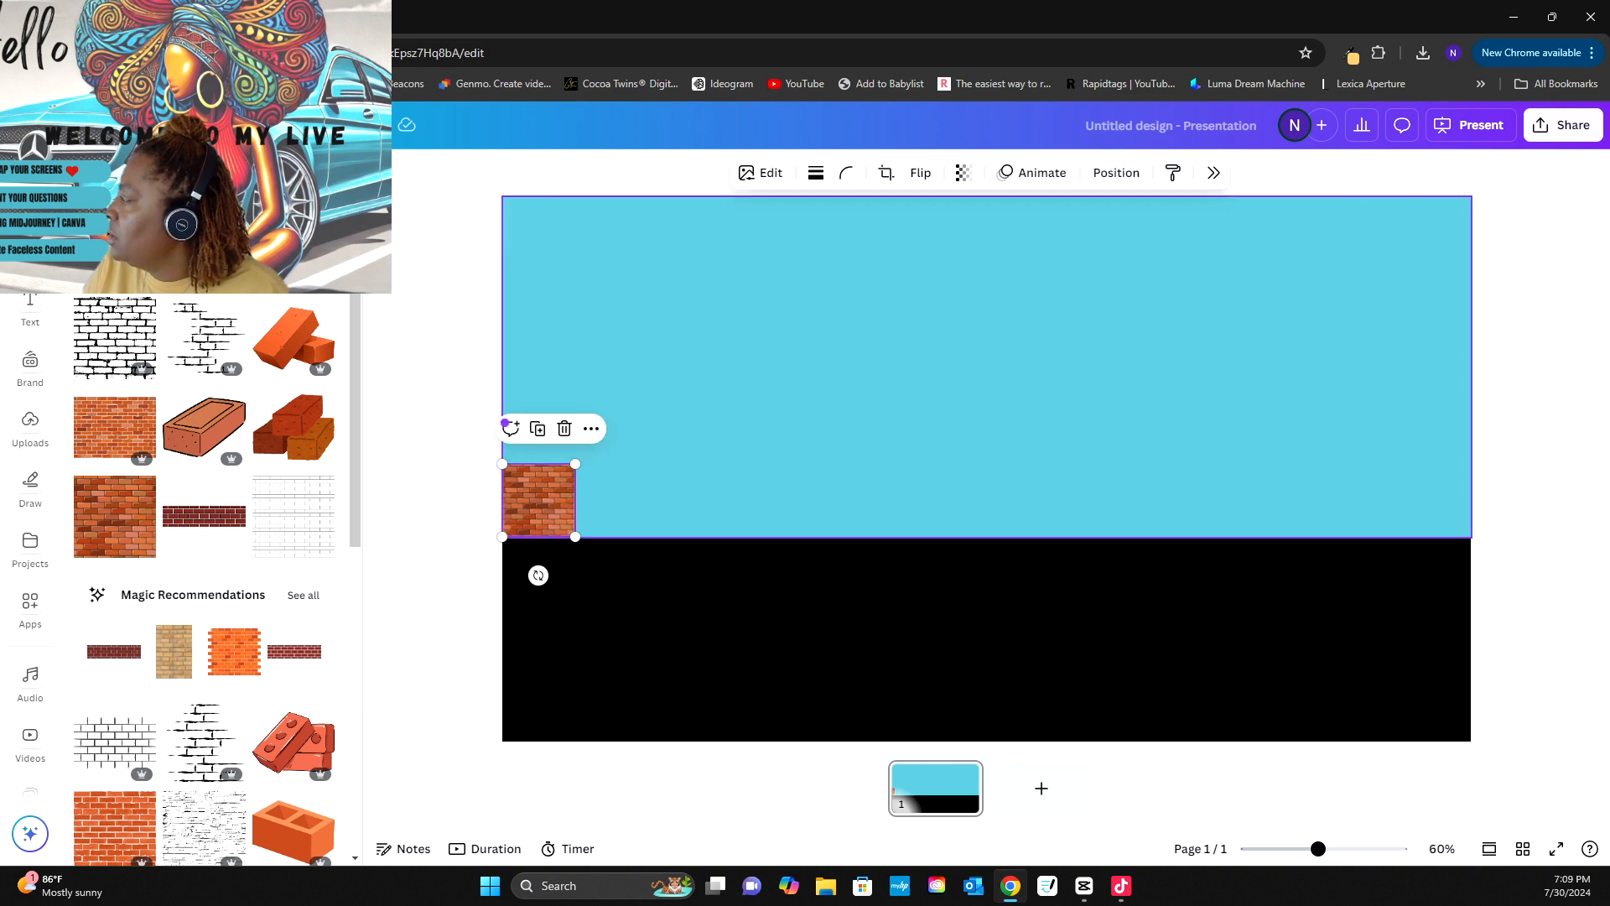
- Duplicate the brick tile side by side until the row spans the full page width above the black band
key(ctrl+d)
drag(547, 508, 613, 501)
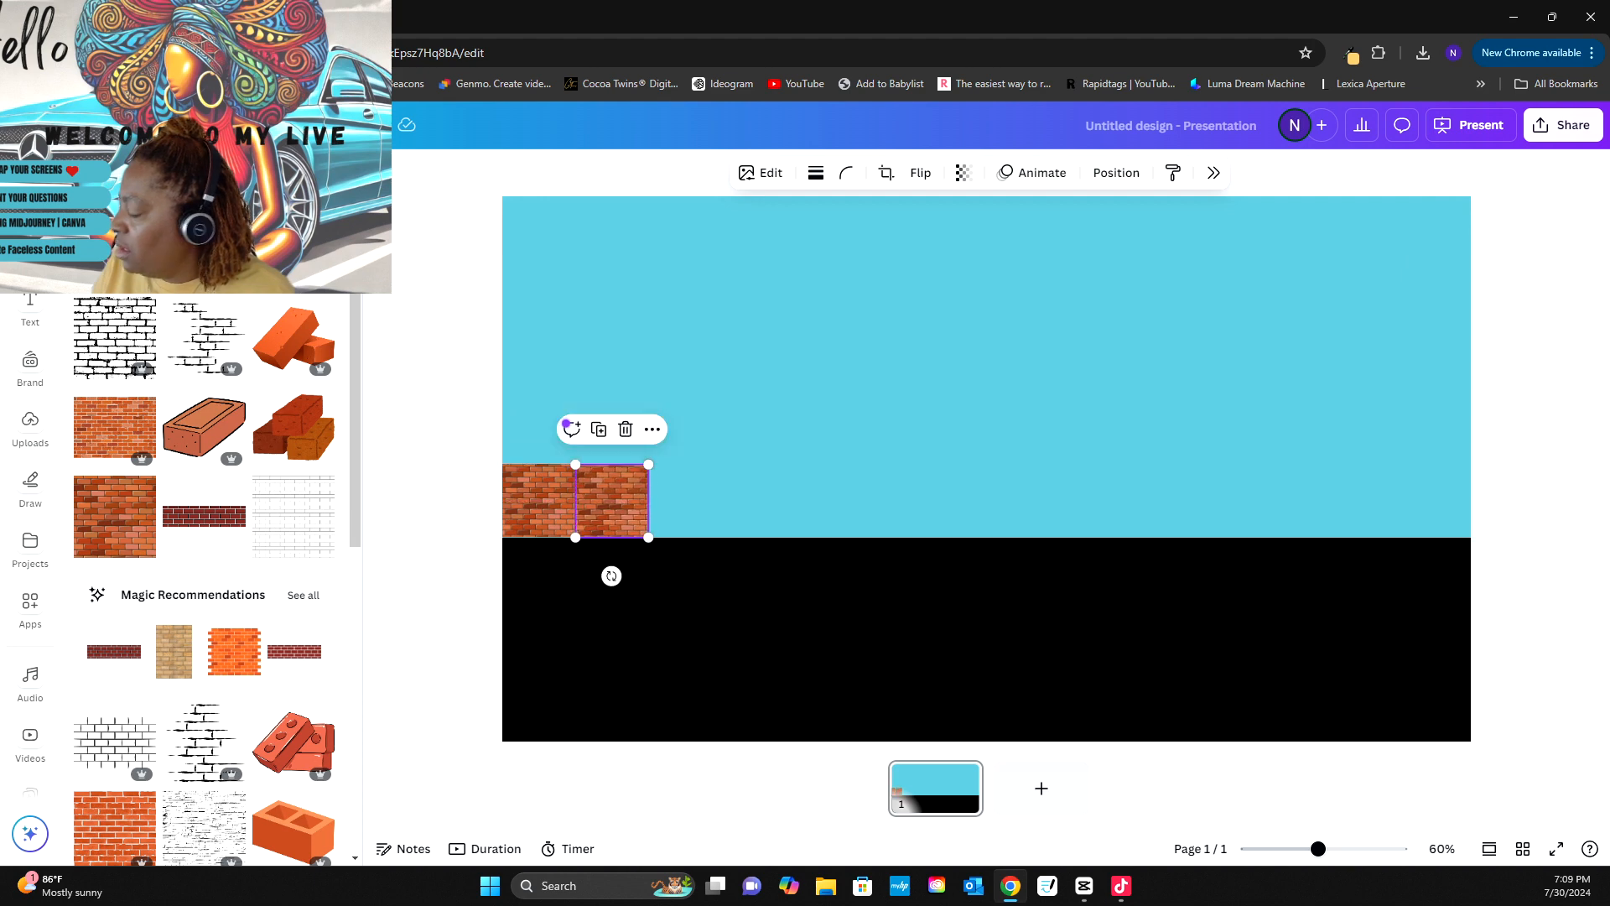
key(ctrl+d)
key(ctrl+d)
key(ctrl+d)
key(ctrl+d)
key(ctrl+d)
key(ctrl+d)
key(ctrl+d)
key(ctrl+d)
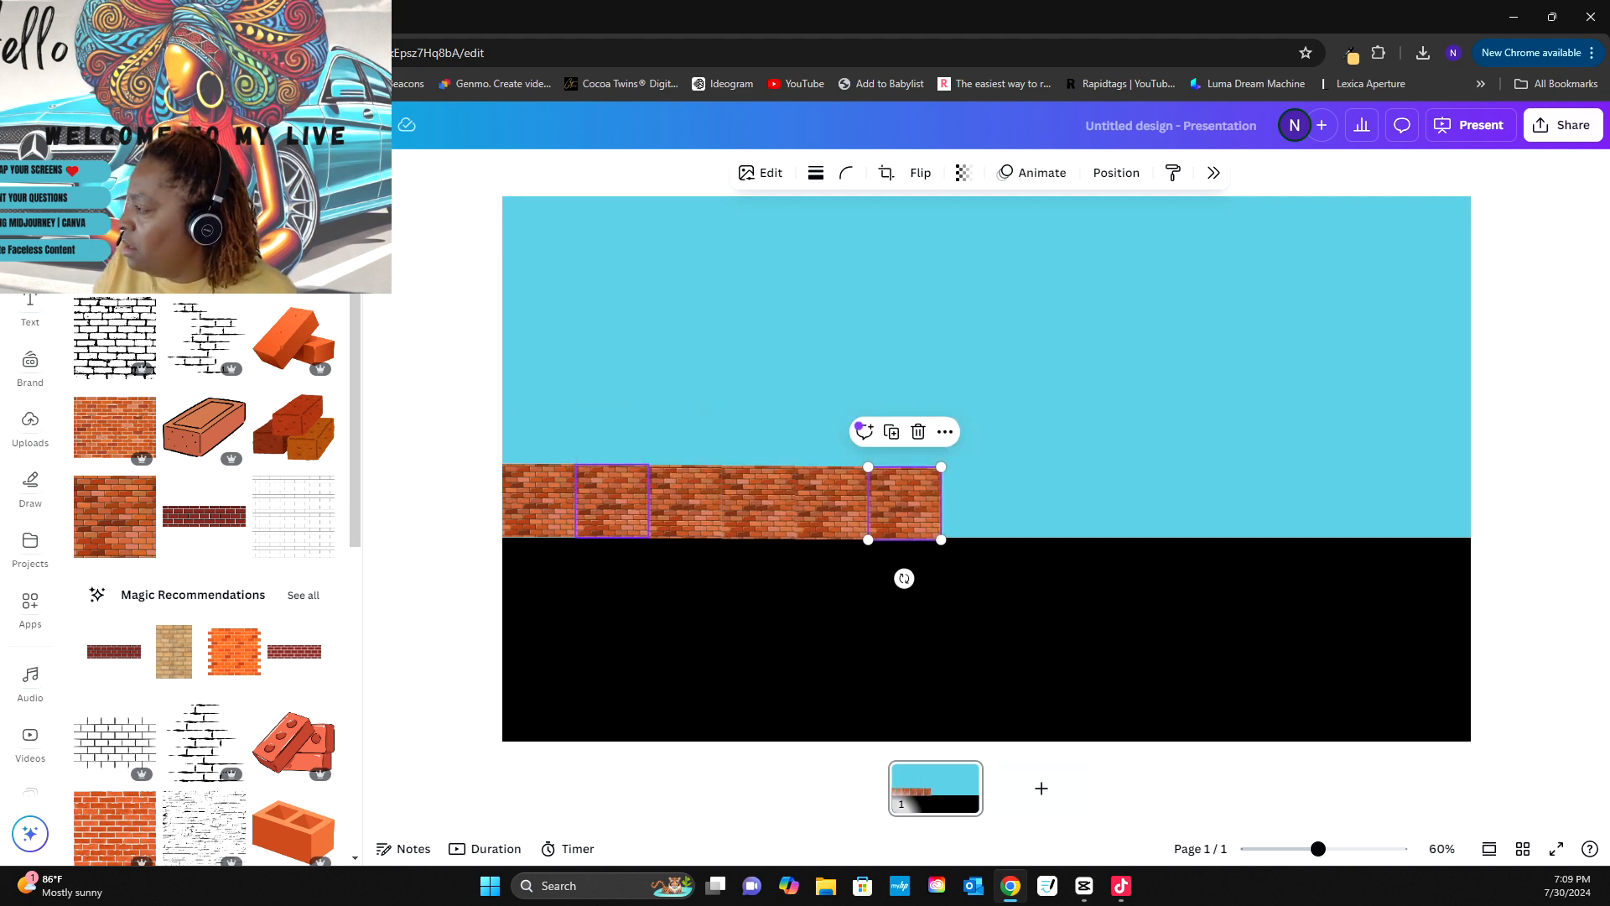
key(ctrl+d)
key(ctrl+d)
key(ctrl+d)
key(ctrl+d)
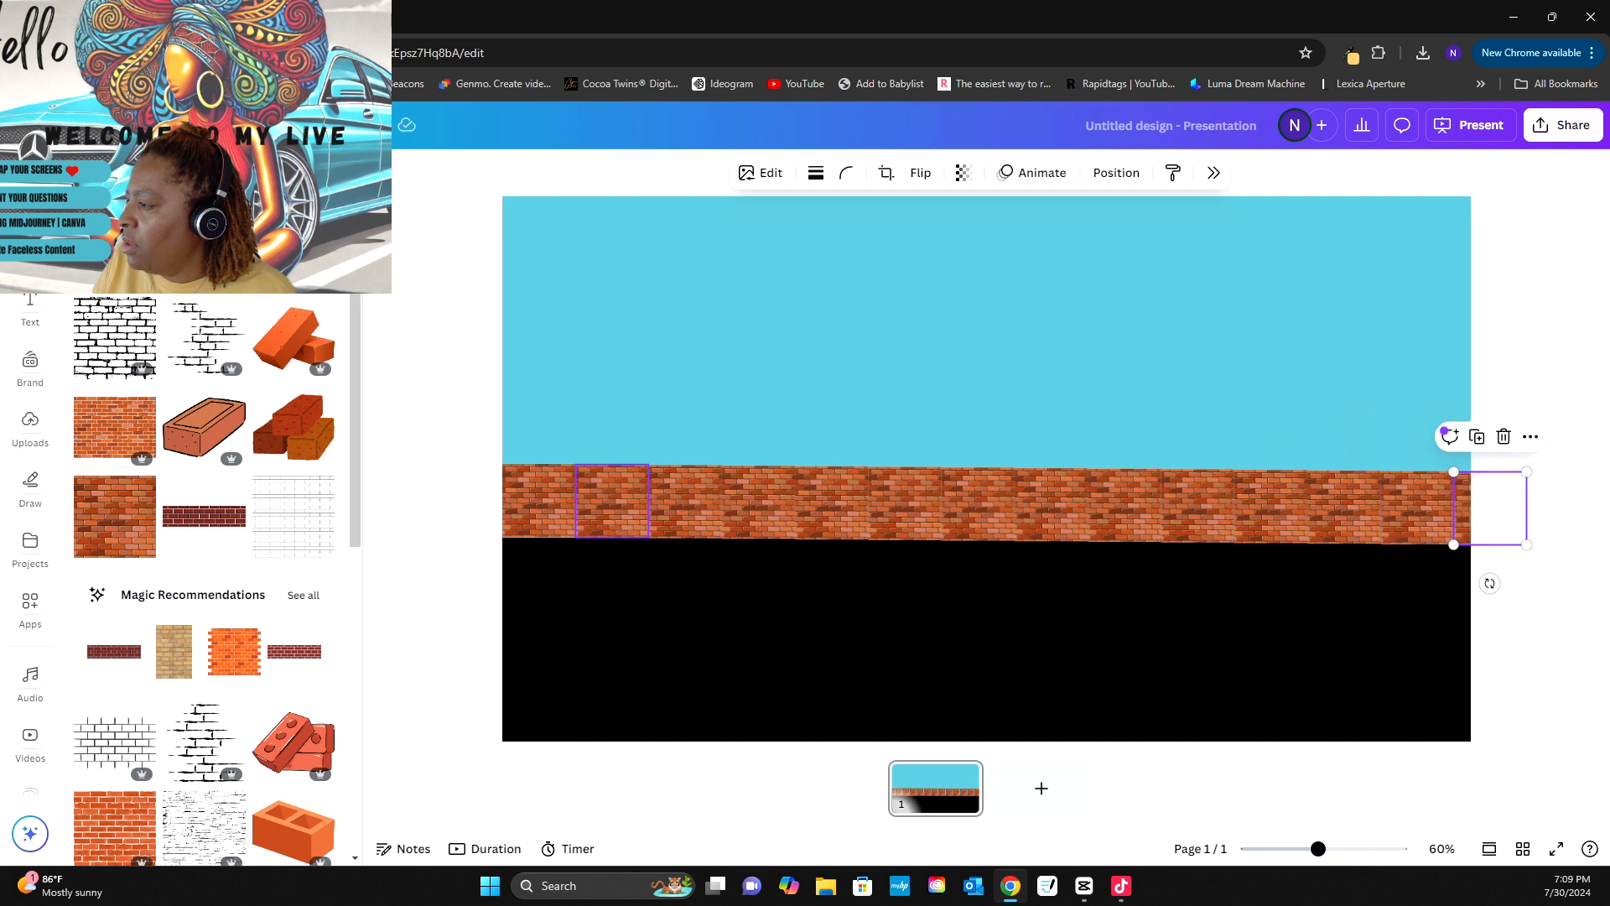
key(Escape)
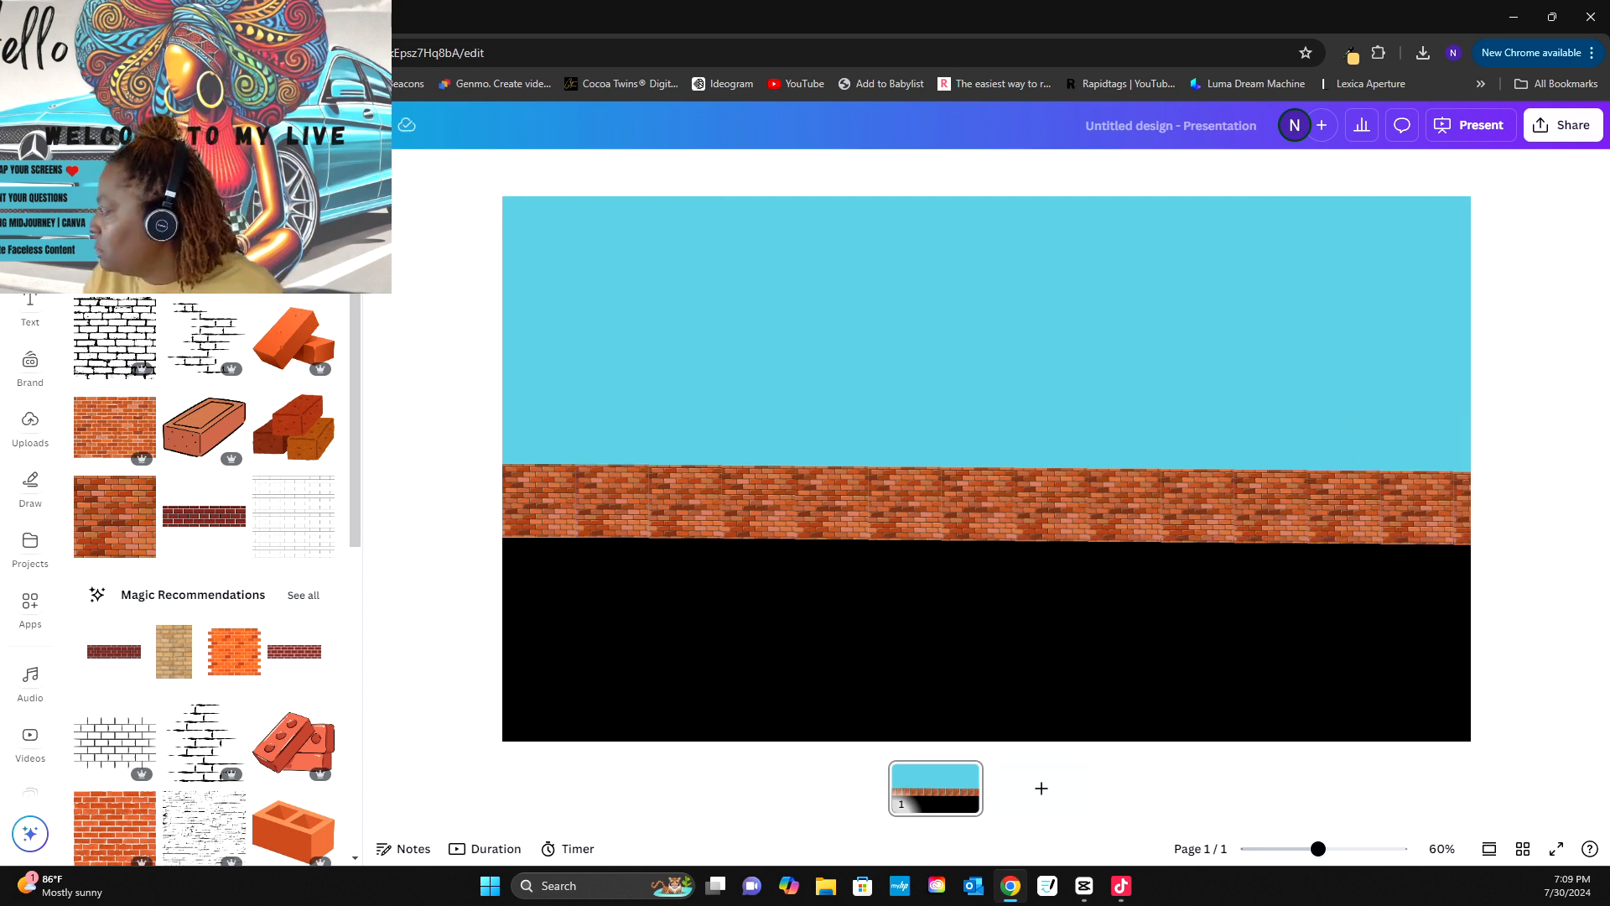
- Find a road-marking graphic with two solid lines and a dashed centre line, and place it on the black road at the page's left edge
click(986, 640)
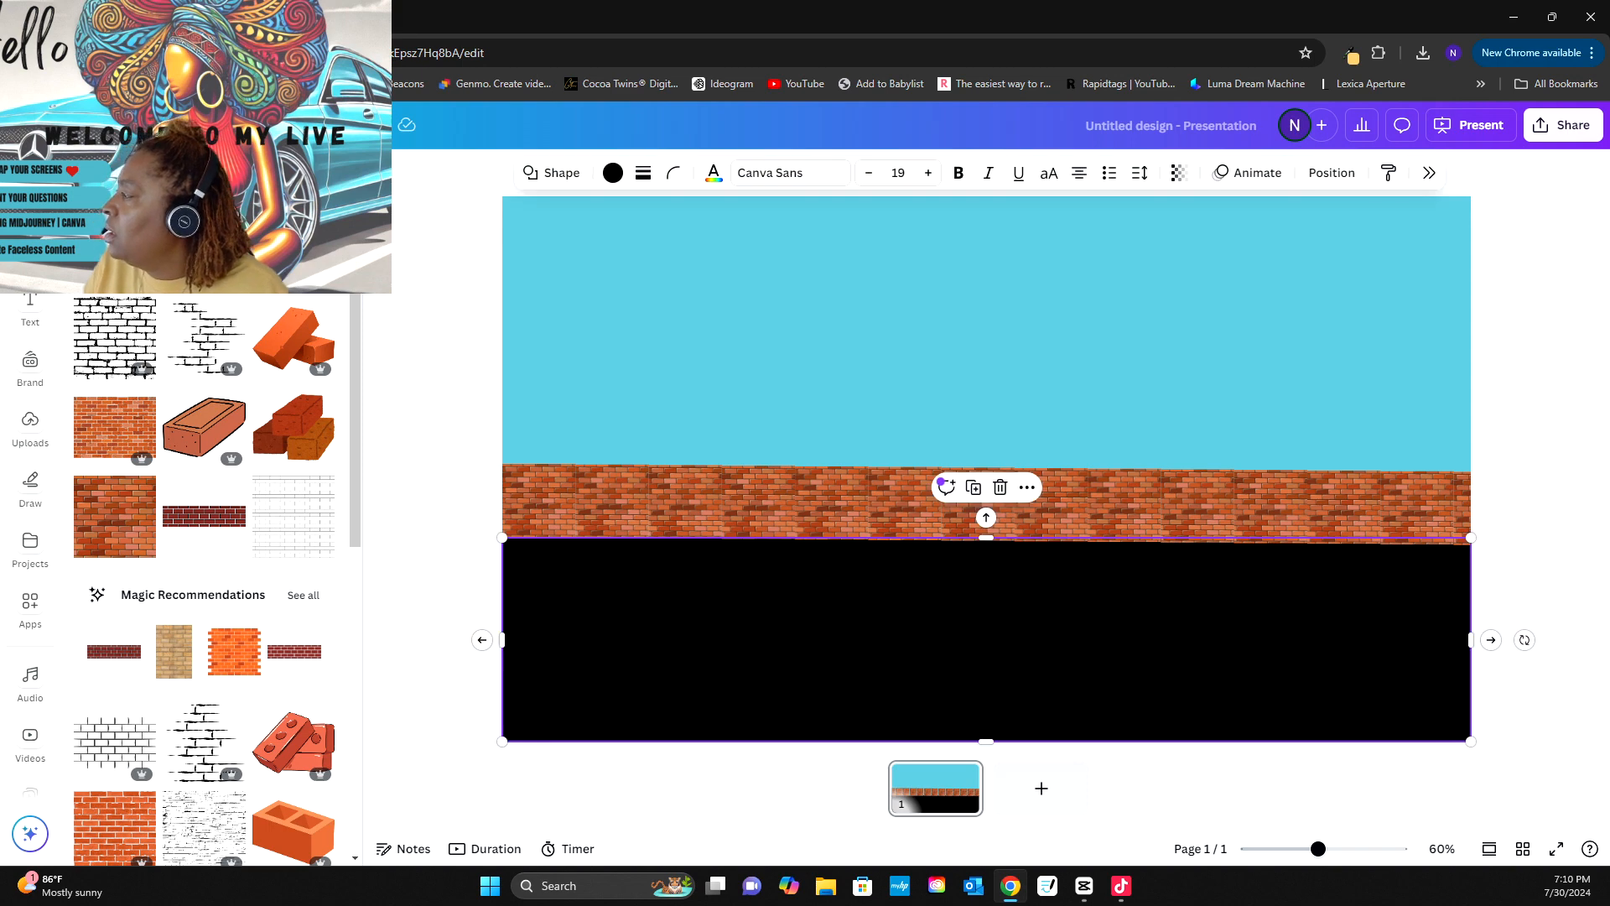
key(Escape)
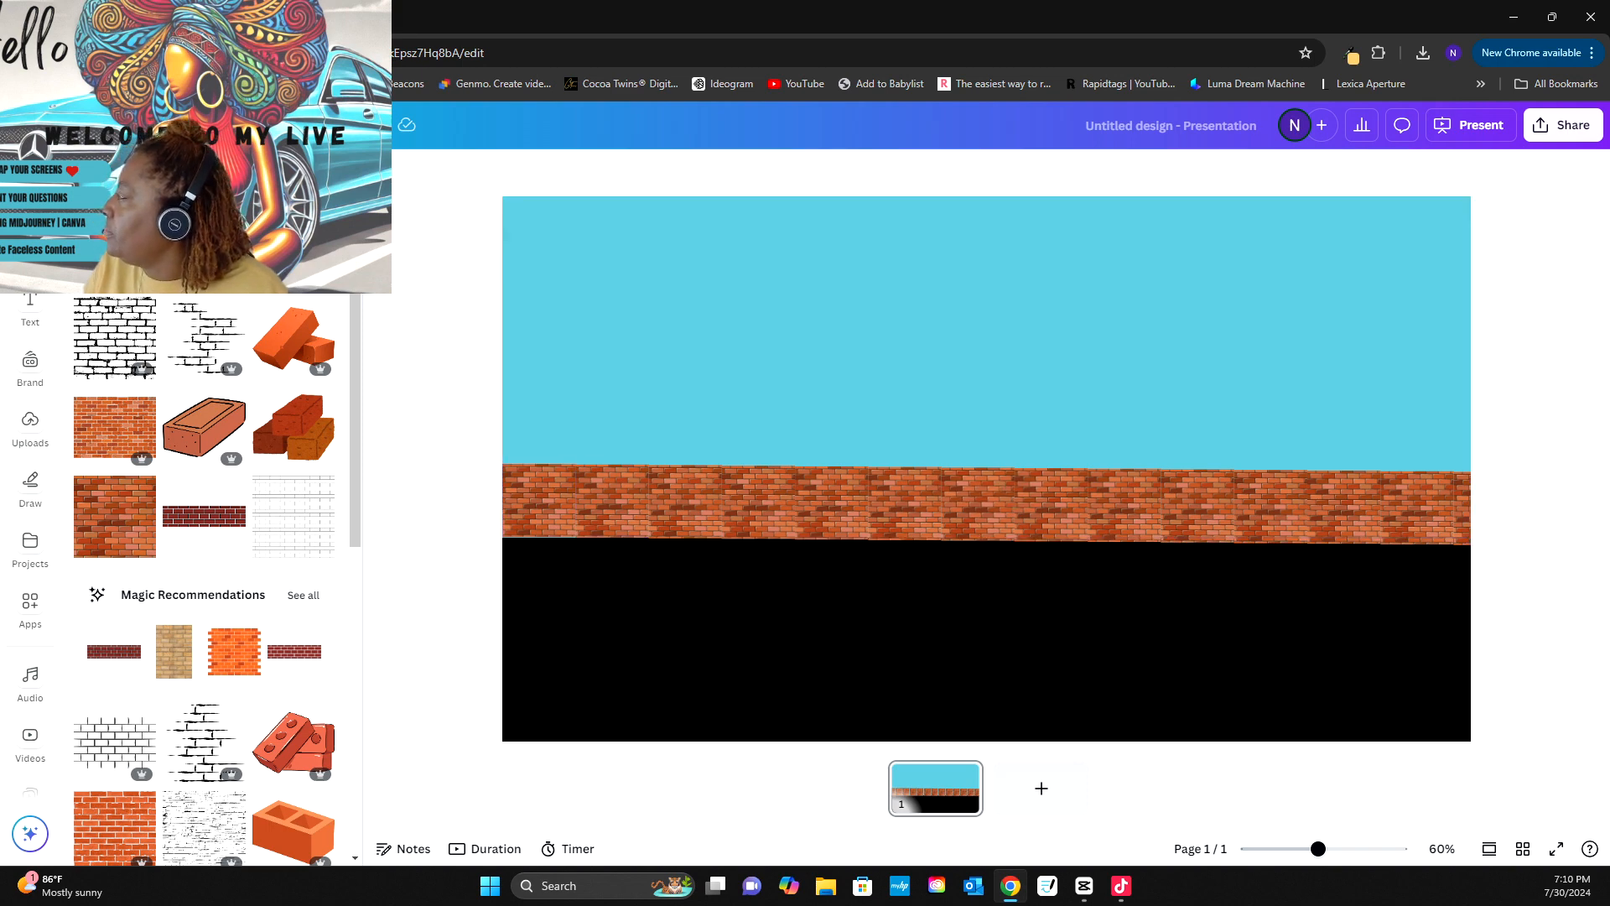
key(ctrl+/)
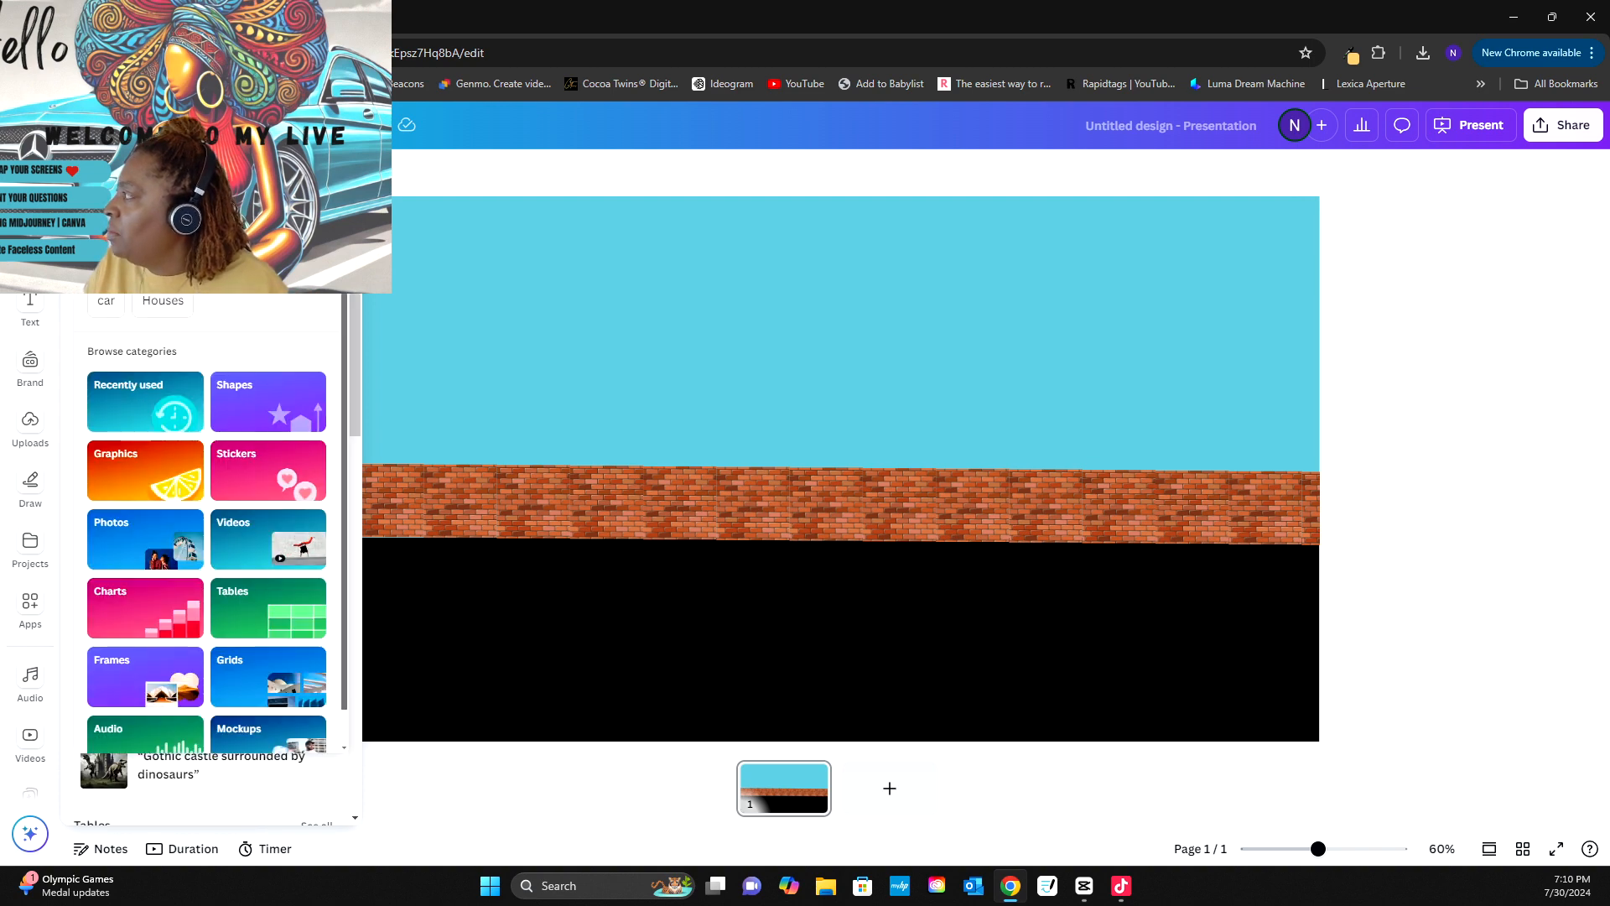
key(Return)
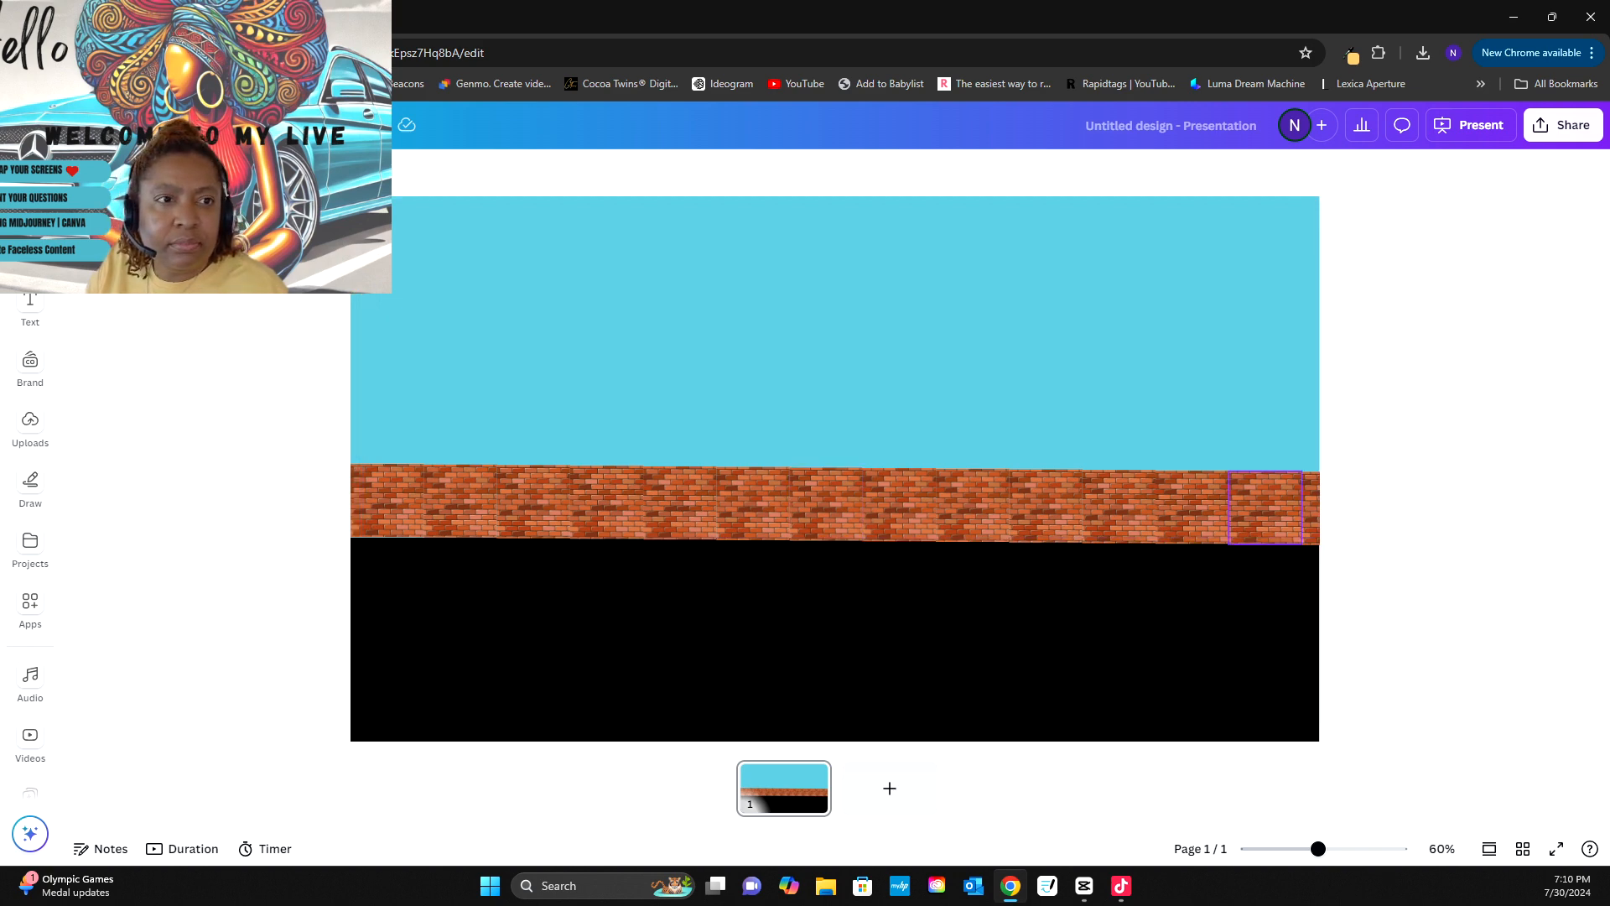
mouse_move(29, 309)
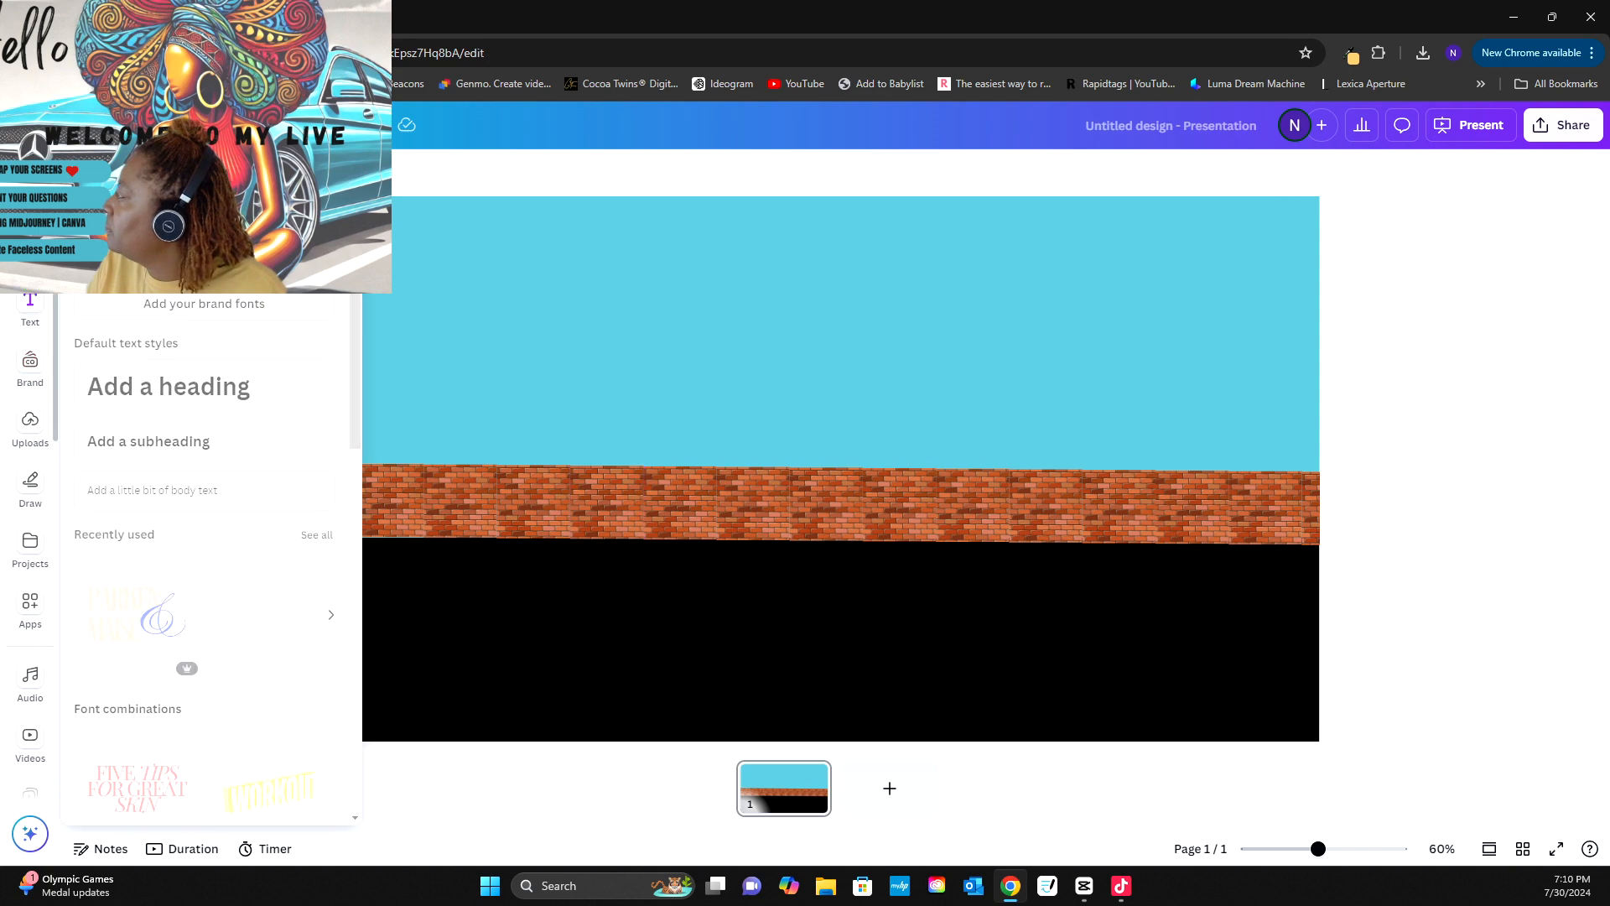
click(29, 249)
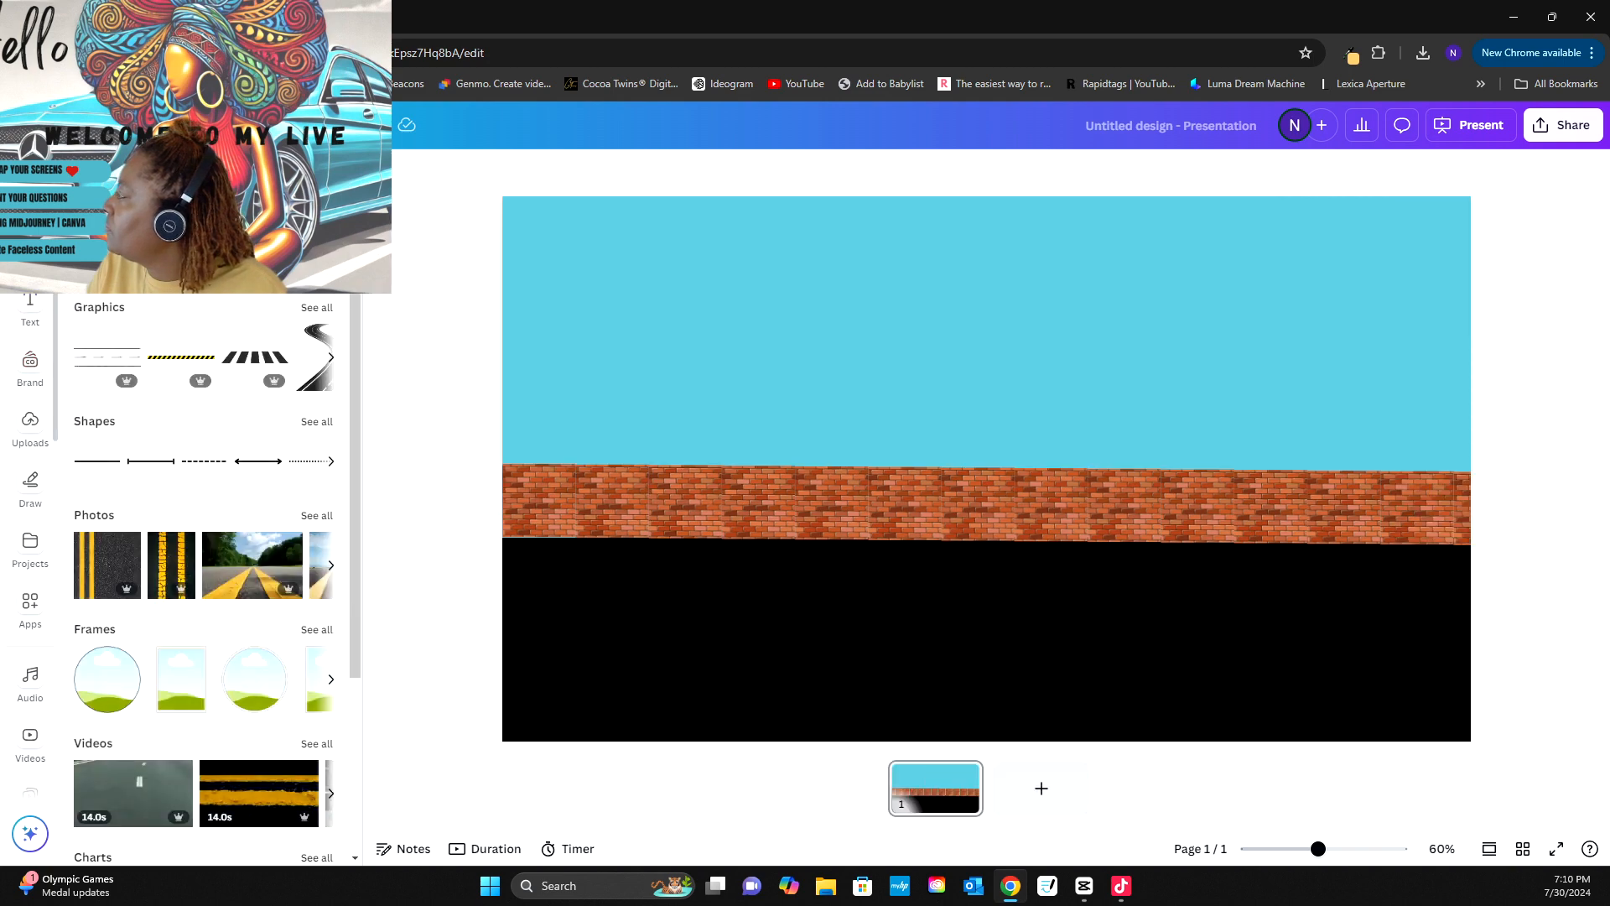
click(317, 307)
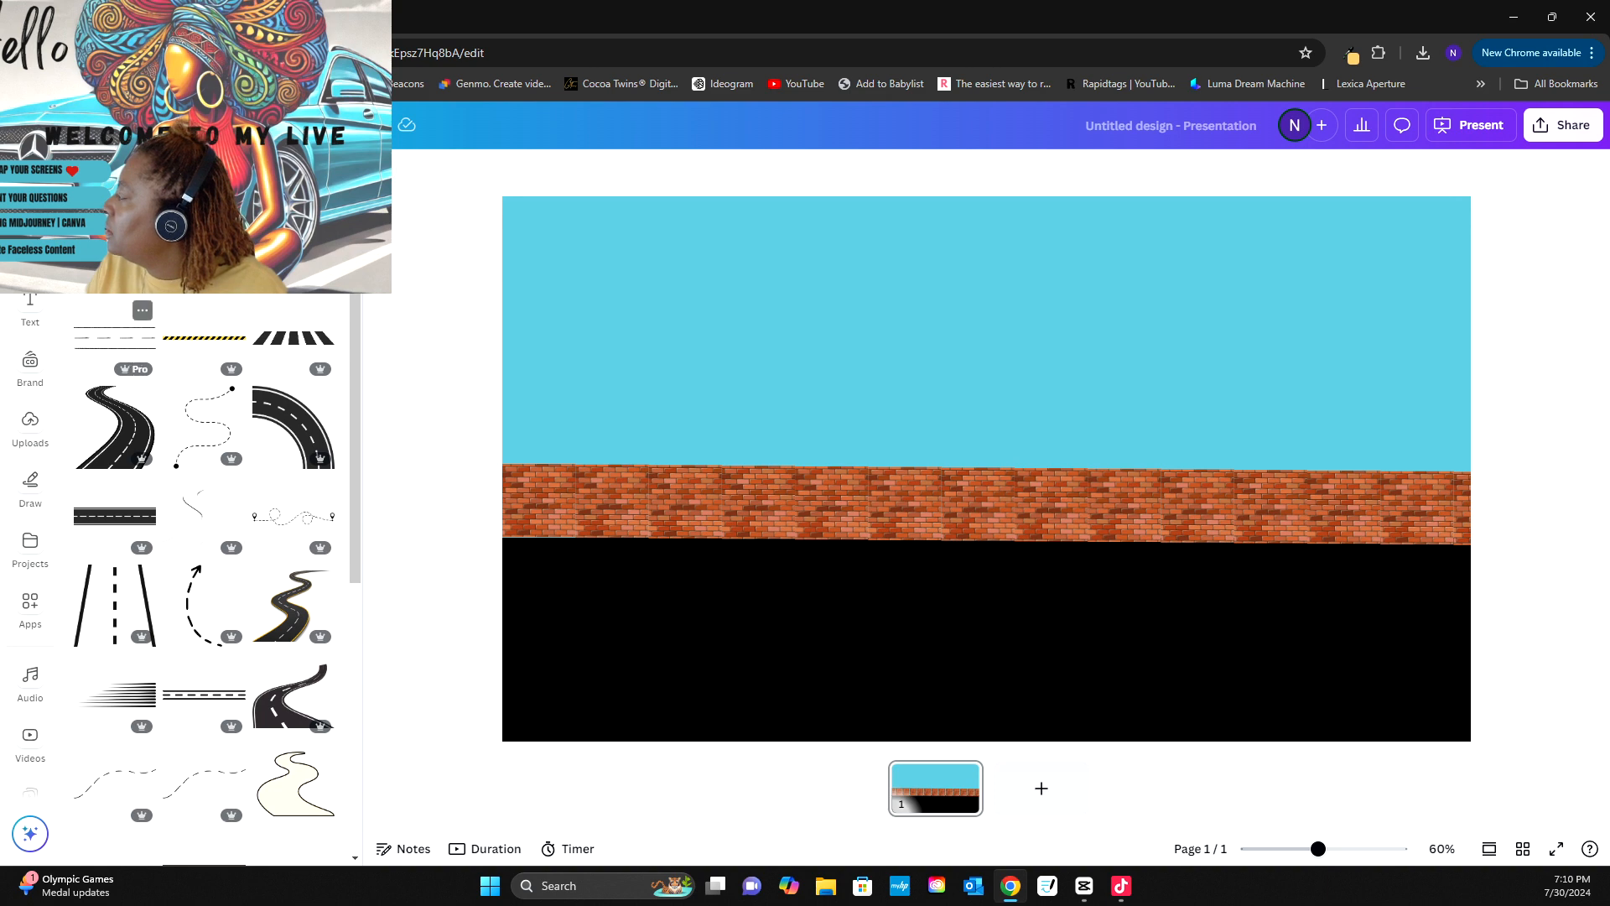
click(114, 338)
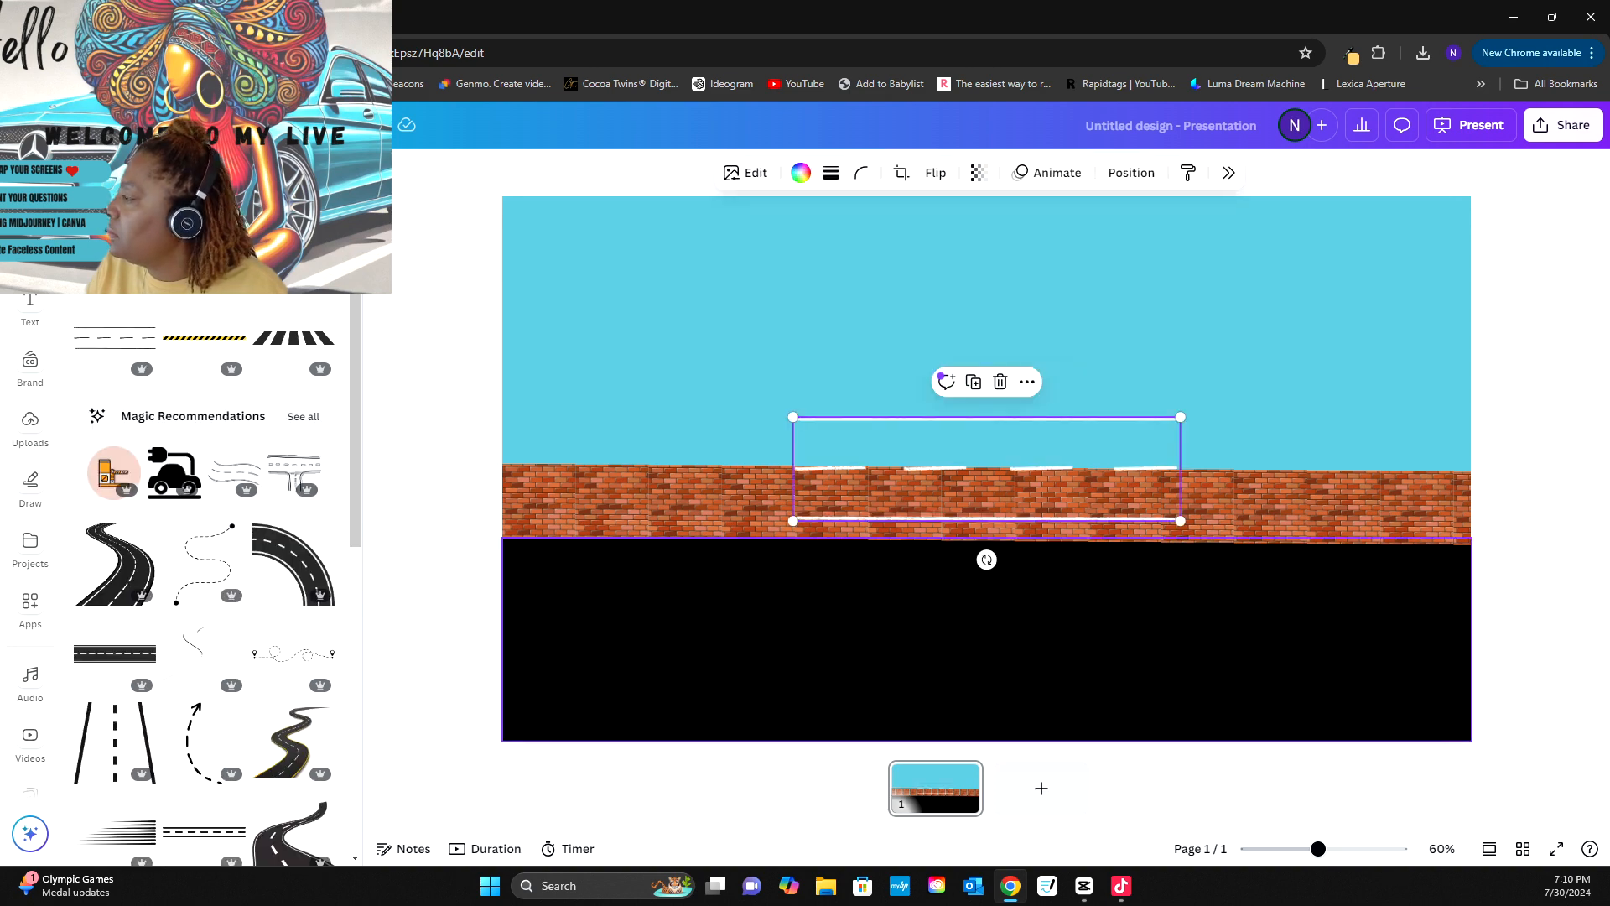
drag(986, 471, 696, 639)
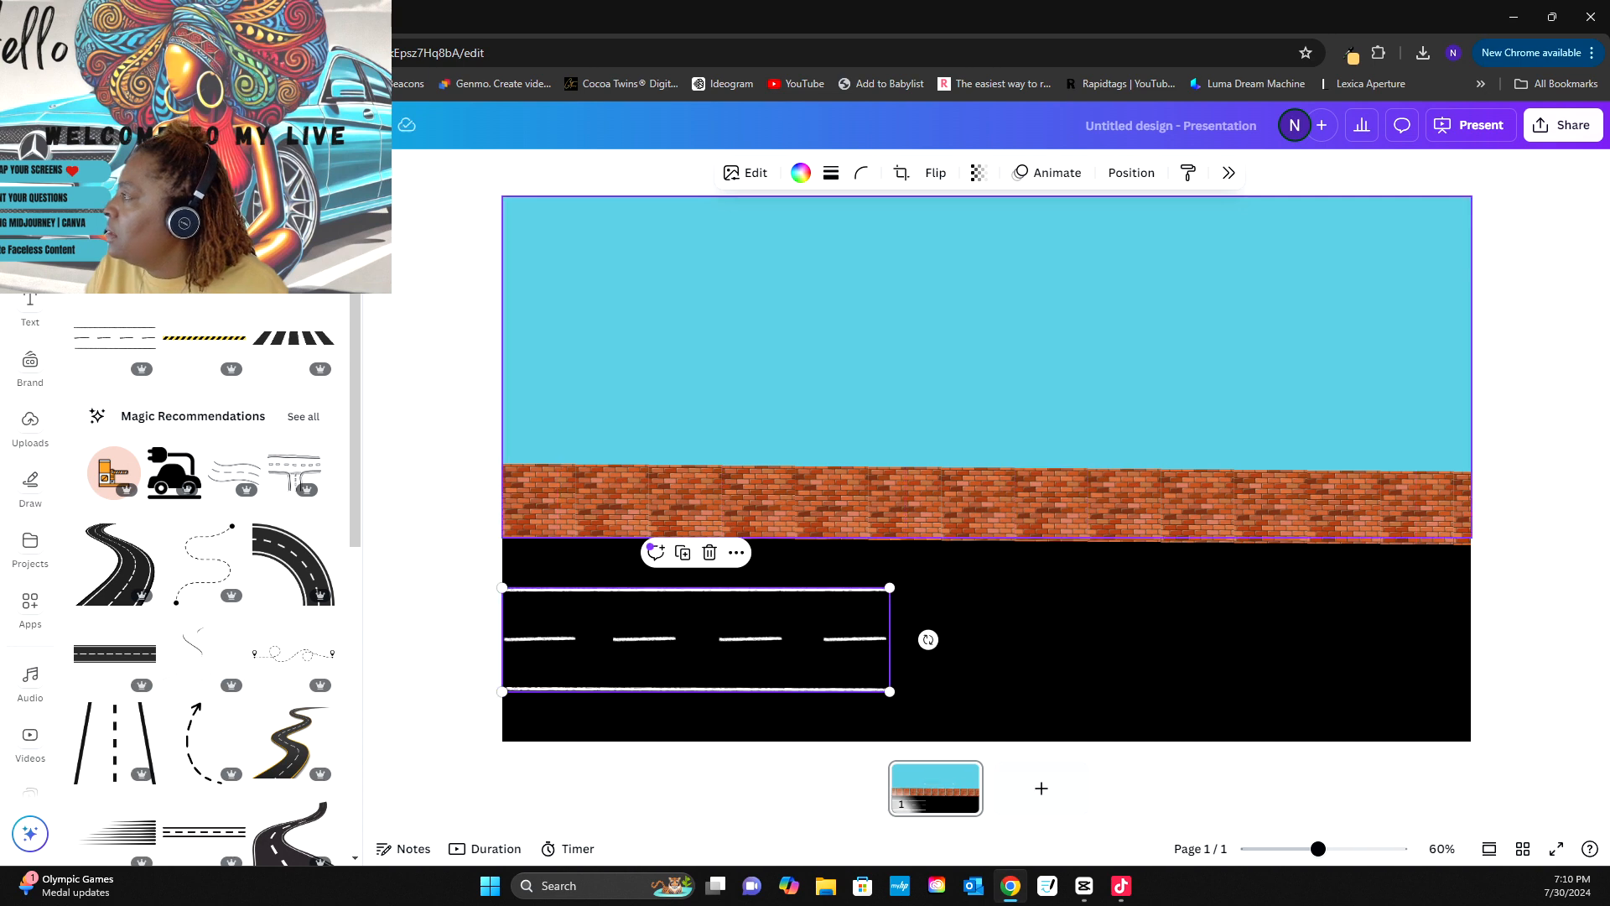
- Recolour the road markings with the palette yellow and duplicate them end to end across the full width of the road
click(801, 173)
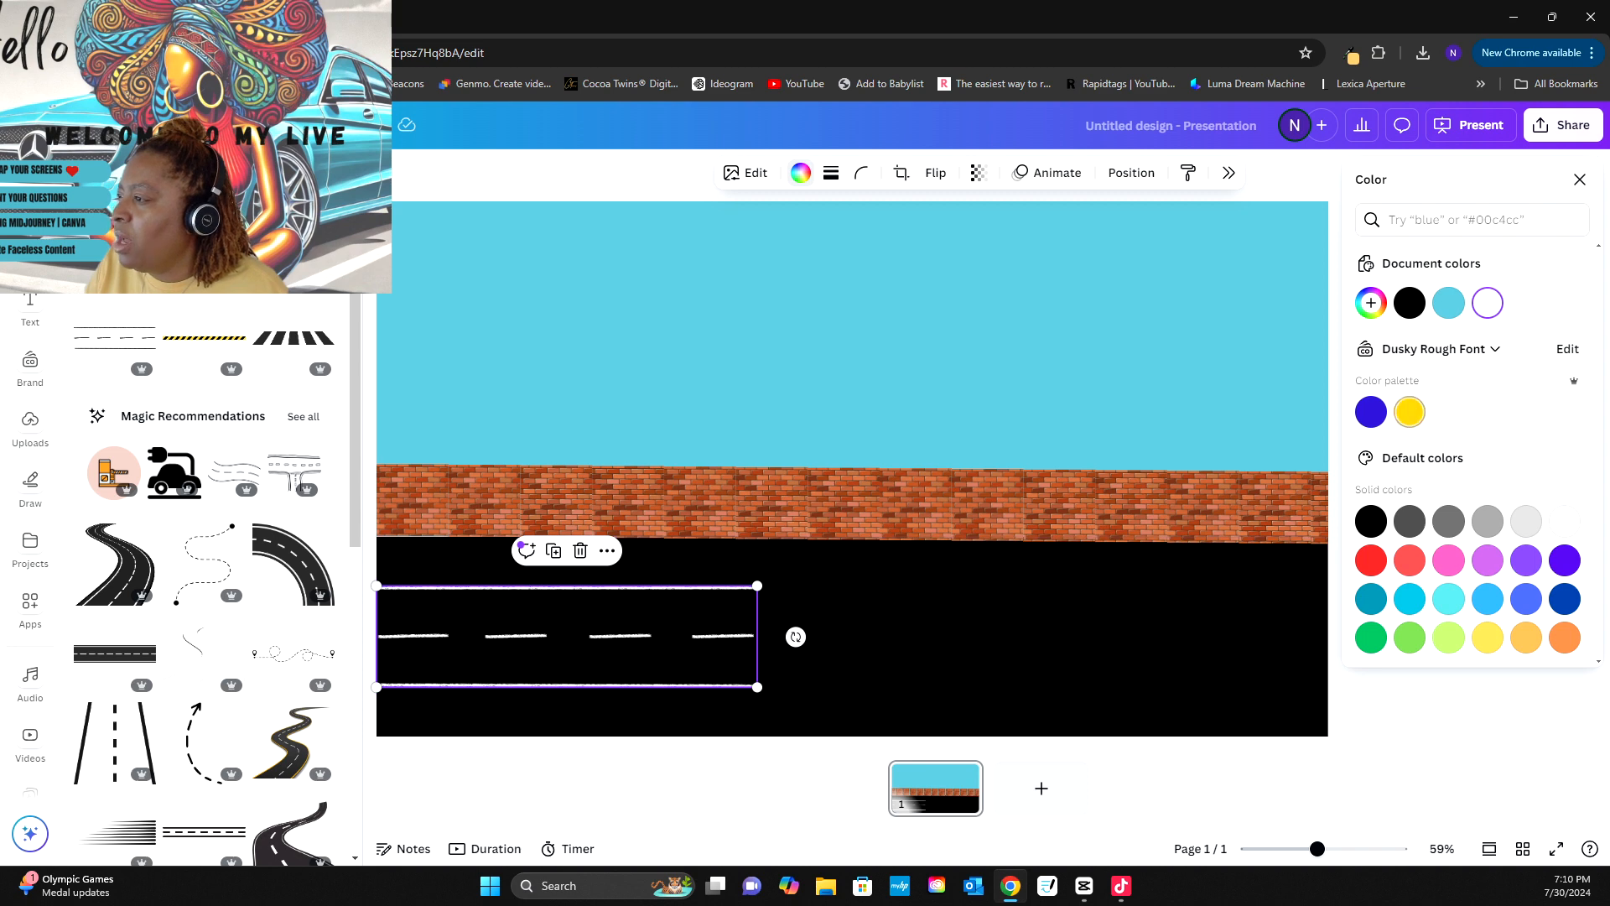
click(1410, 412)
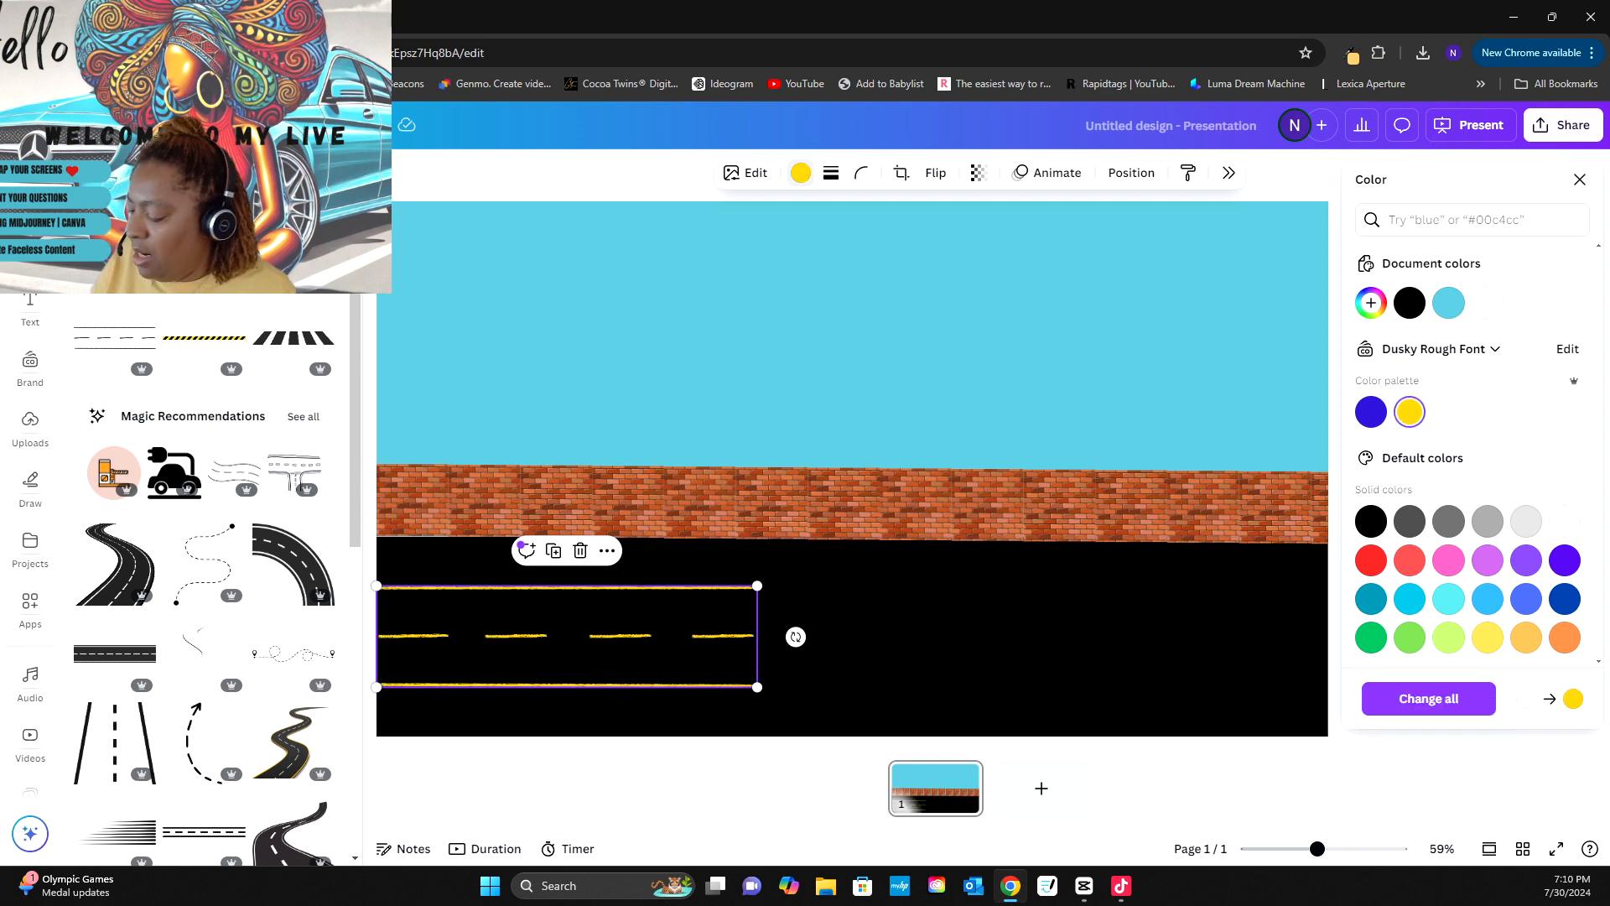
key(ctrl+d)
drag(574, 644, 873, 636)
key(ctrl+d)
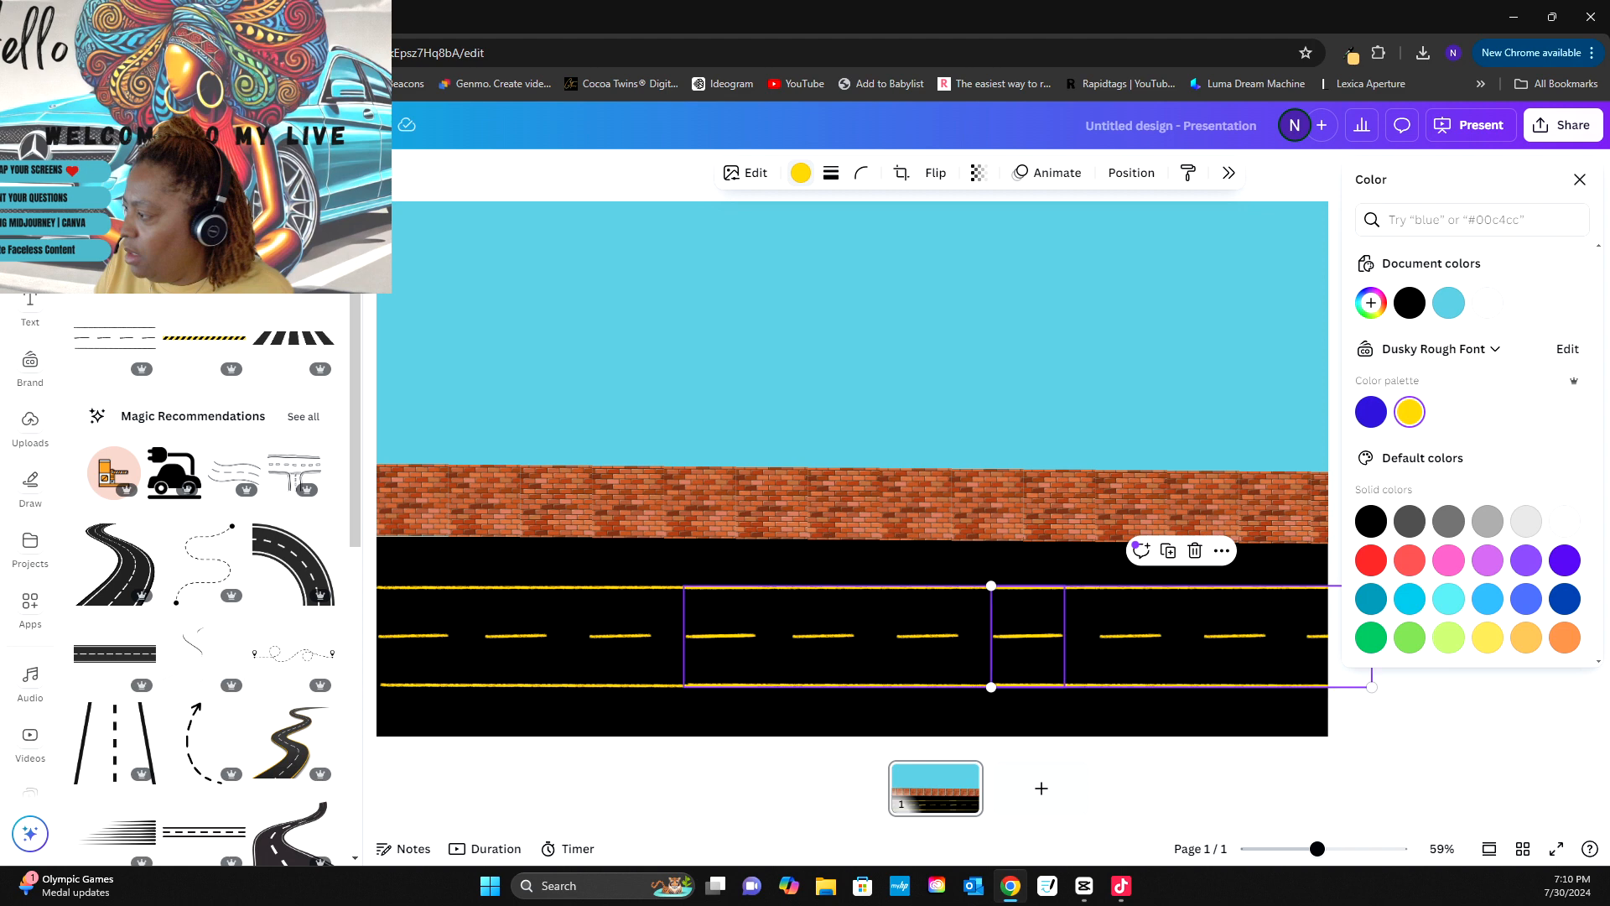
mouse_move(1182, 636)
mouse_down()
mouse_move(1107, 642)
mouse_move(1179, 635)
mouse_up()
click(1158, 713)
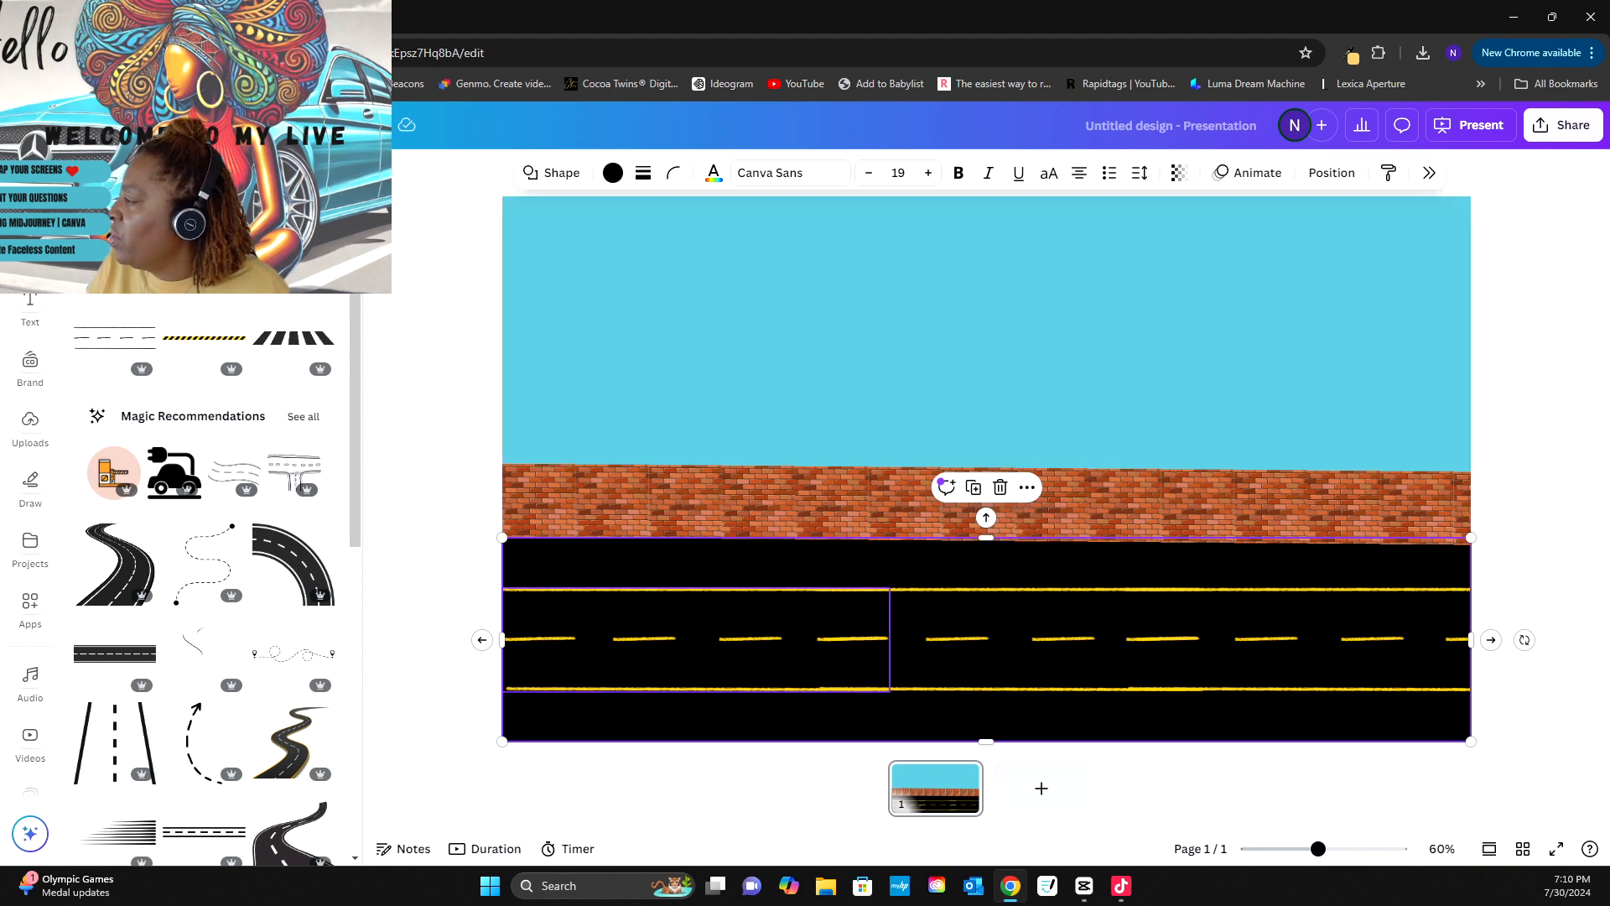
key(Escape)
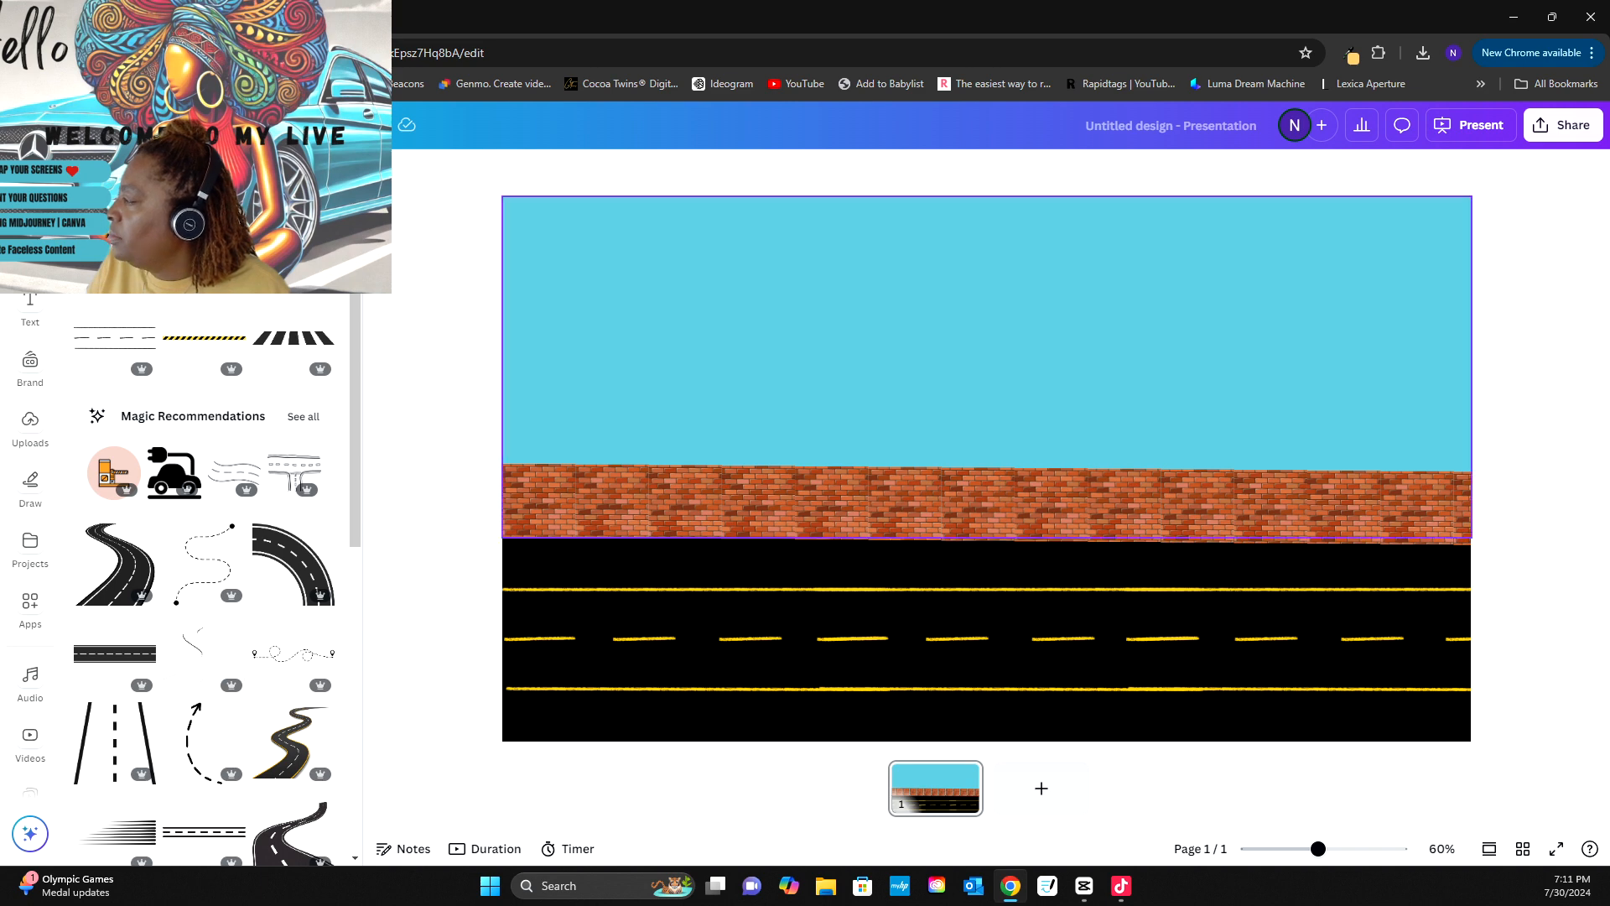
- Delete every brick tile in the row except the one at the page's left edge
click(612, 500)
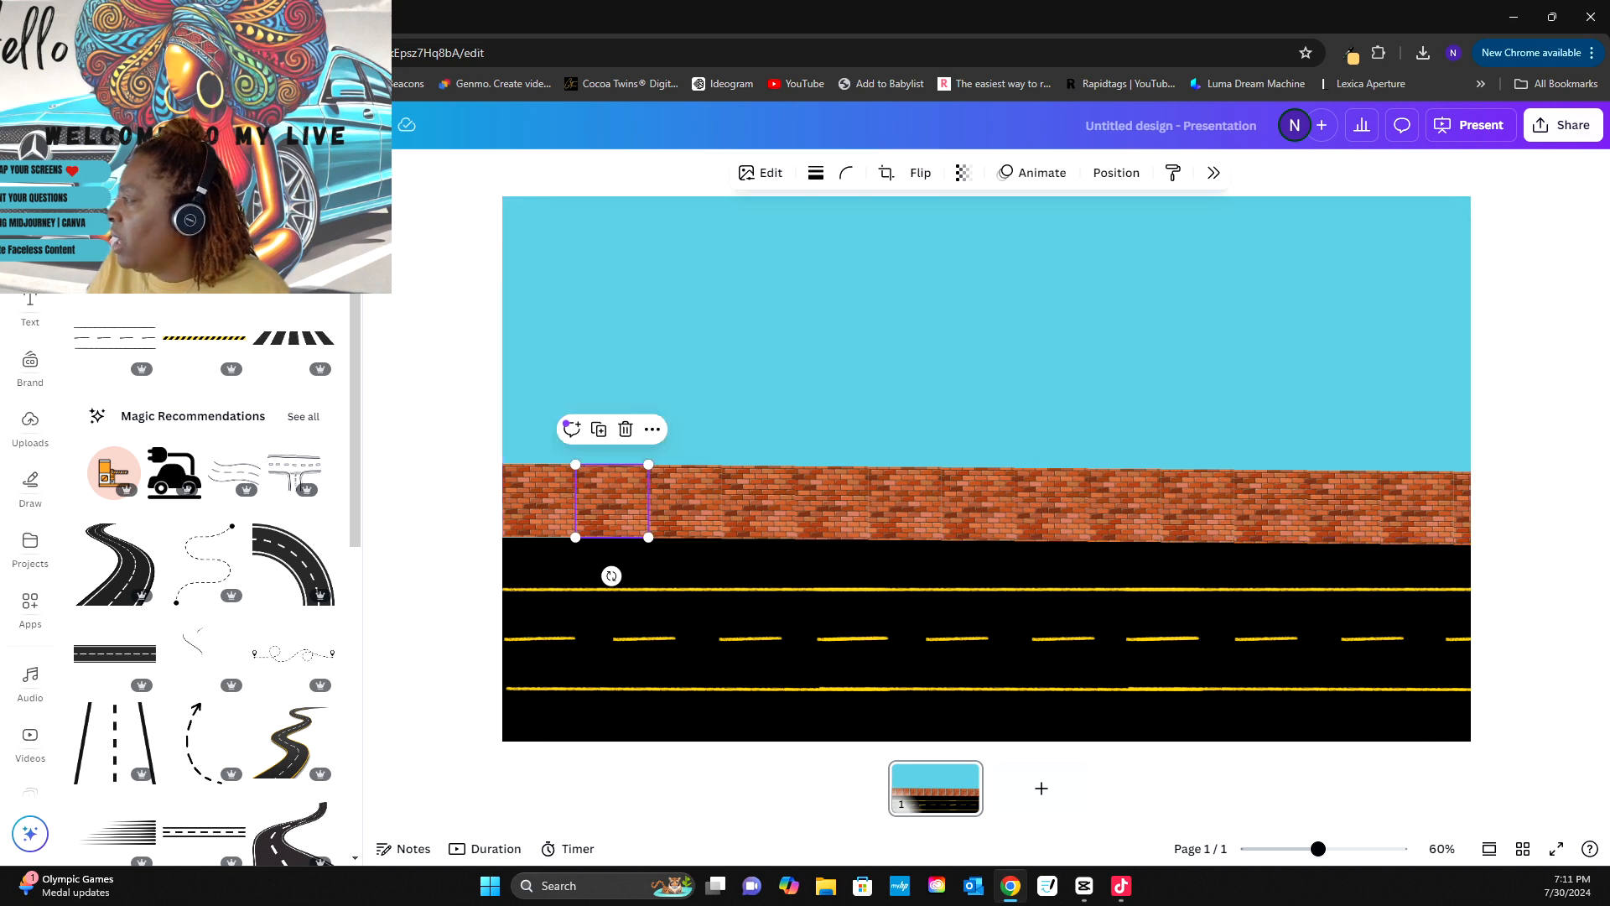
key(Delete)
click(684, 501)
key(Delete)
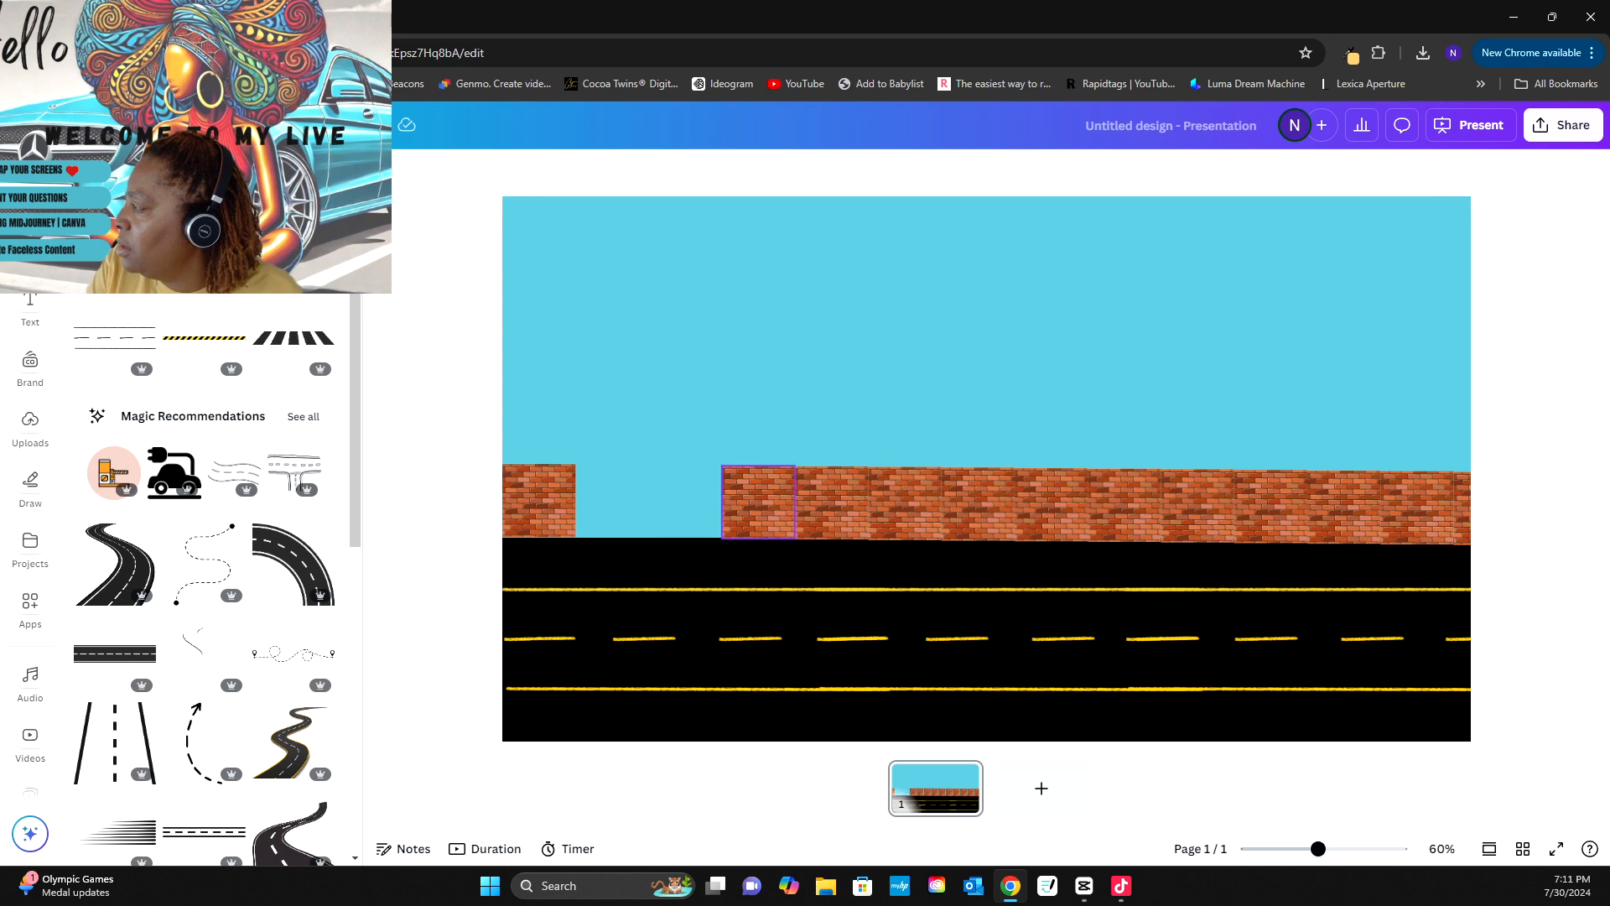
click(758, 502)
key(Delete)
click(831, 502)
key(Delete)
click(905, 501)
key(Delete)
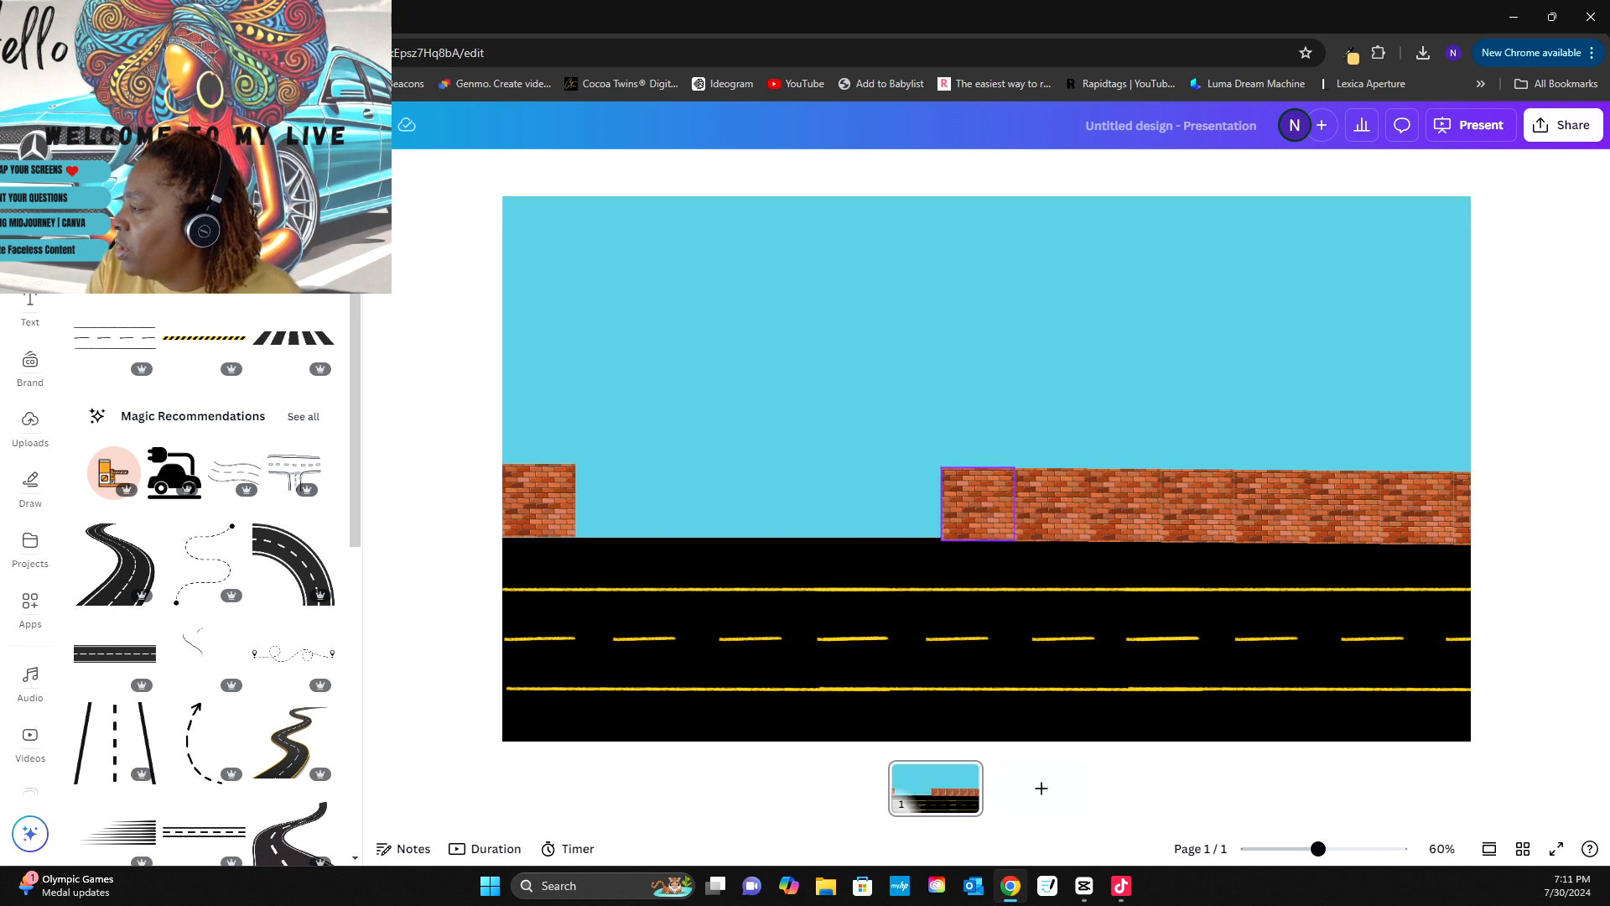
click(978, 502)
key(Delete)
click(1051, 501)
key(Delete)
click(1125, 501)
key(Delete)
click(1197, 502)
key(Delete)
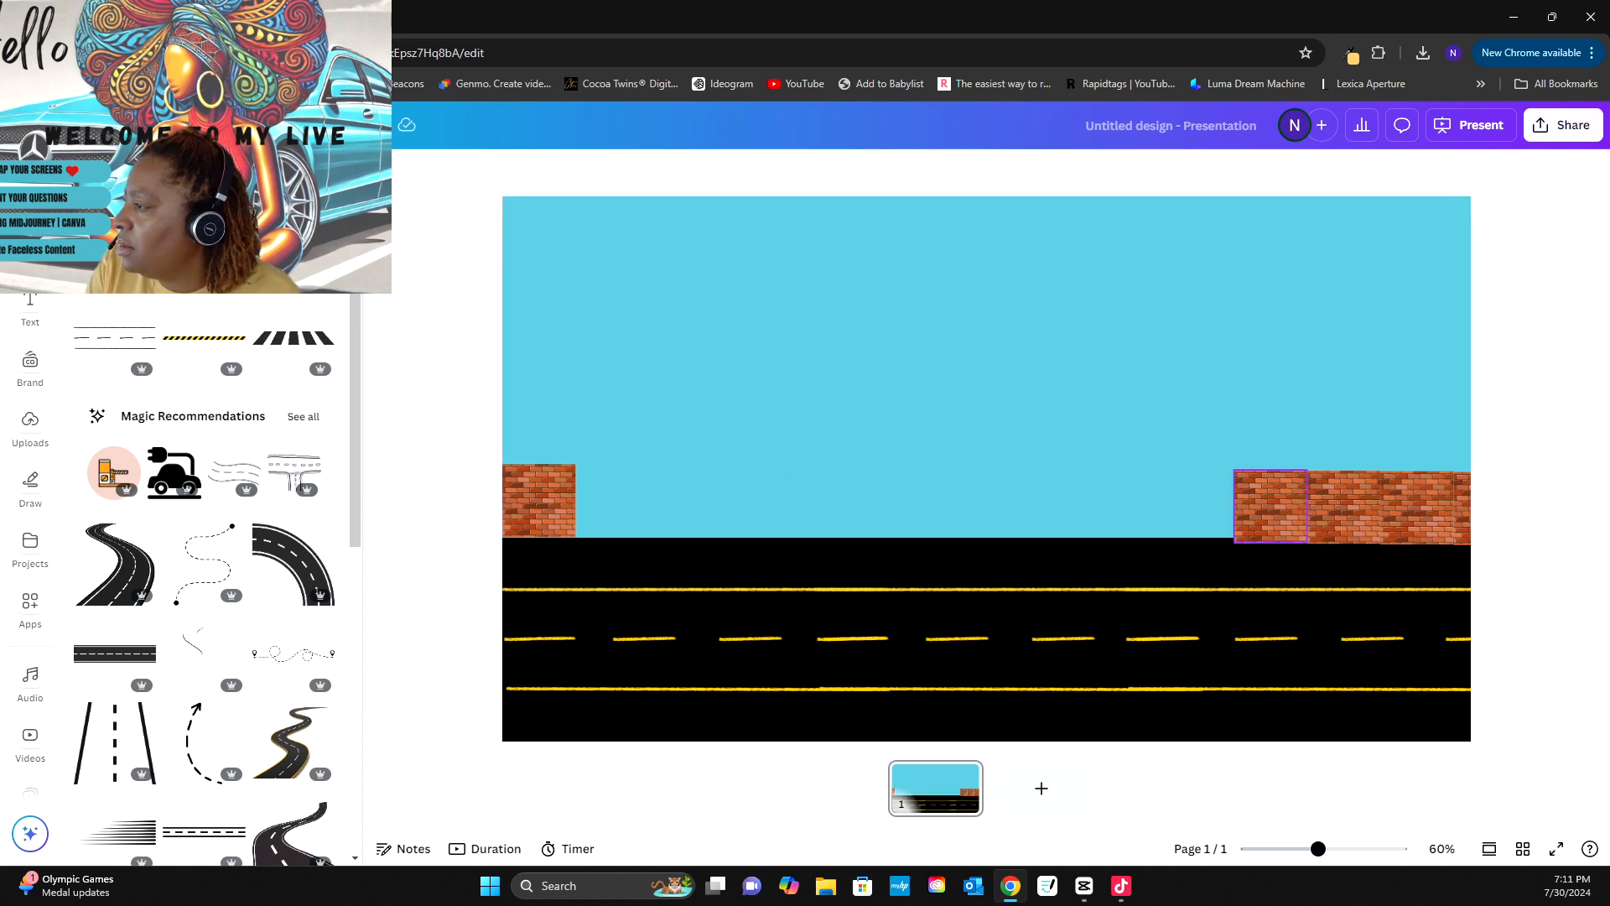
click(1271, 501)
key(Delete)
click(1343, 501)
key(Delete)
click(1416, 507)
key(Delete)
click(1462, 507)
key(Delete)
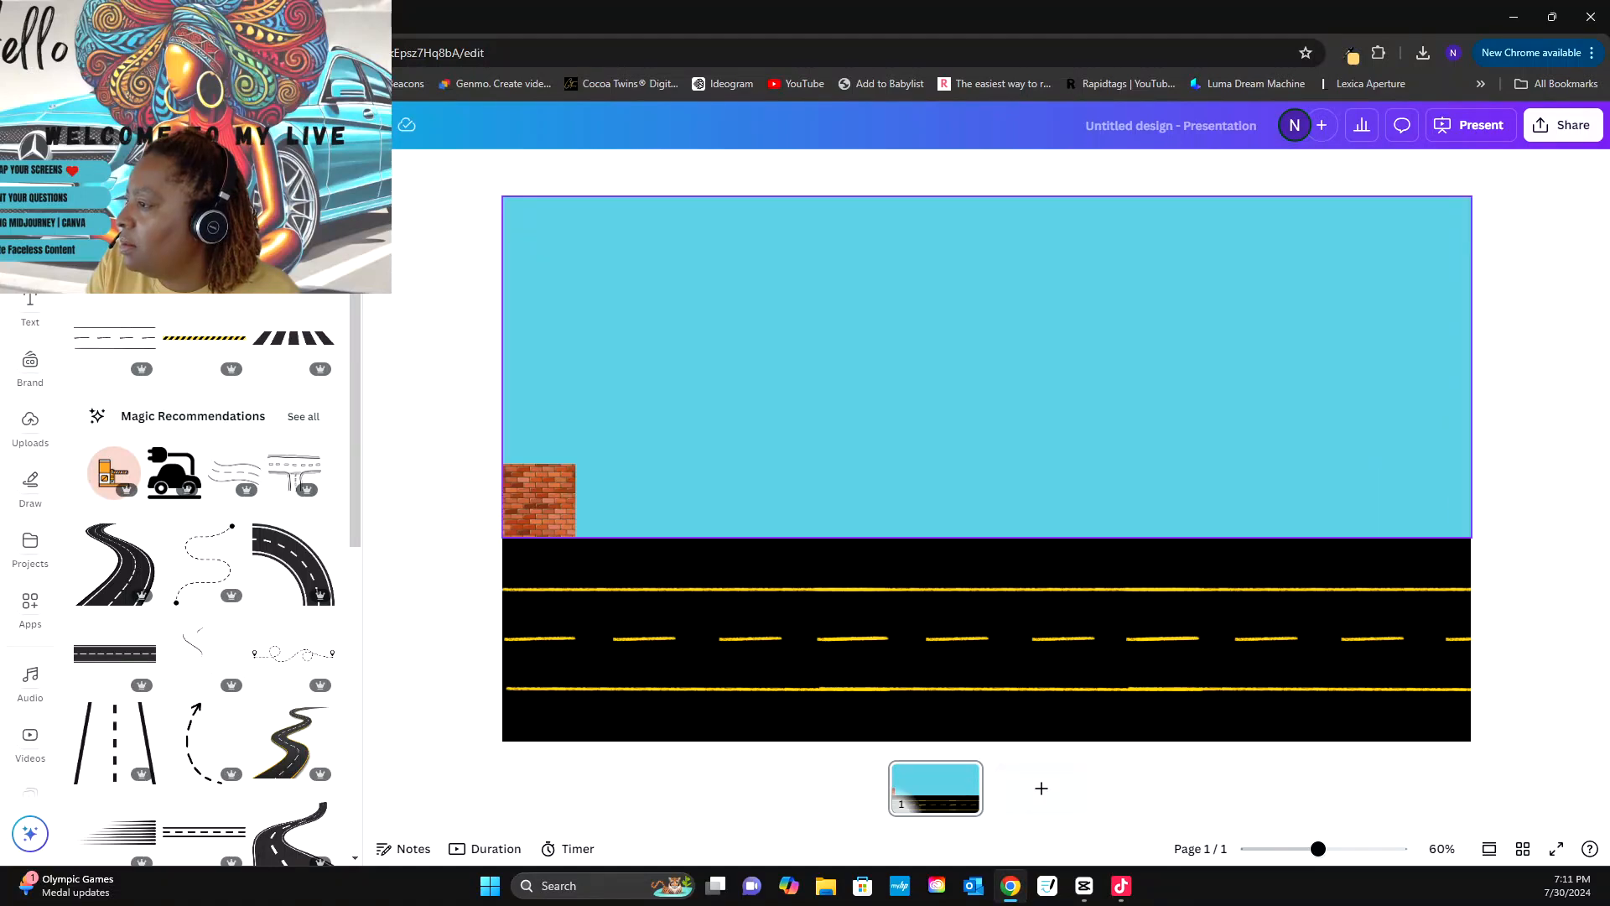
- Resize the remaining brick tile to 140 by 140 px and nudge it down onto the road's upper edge
click(539, 500)
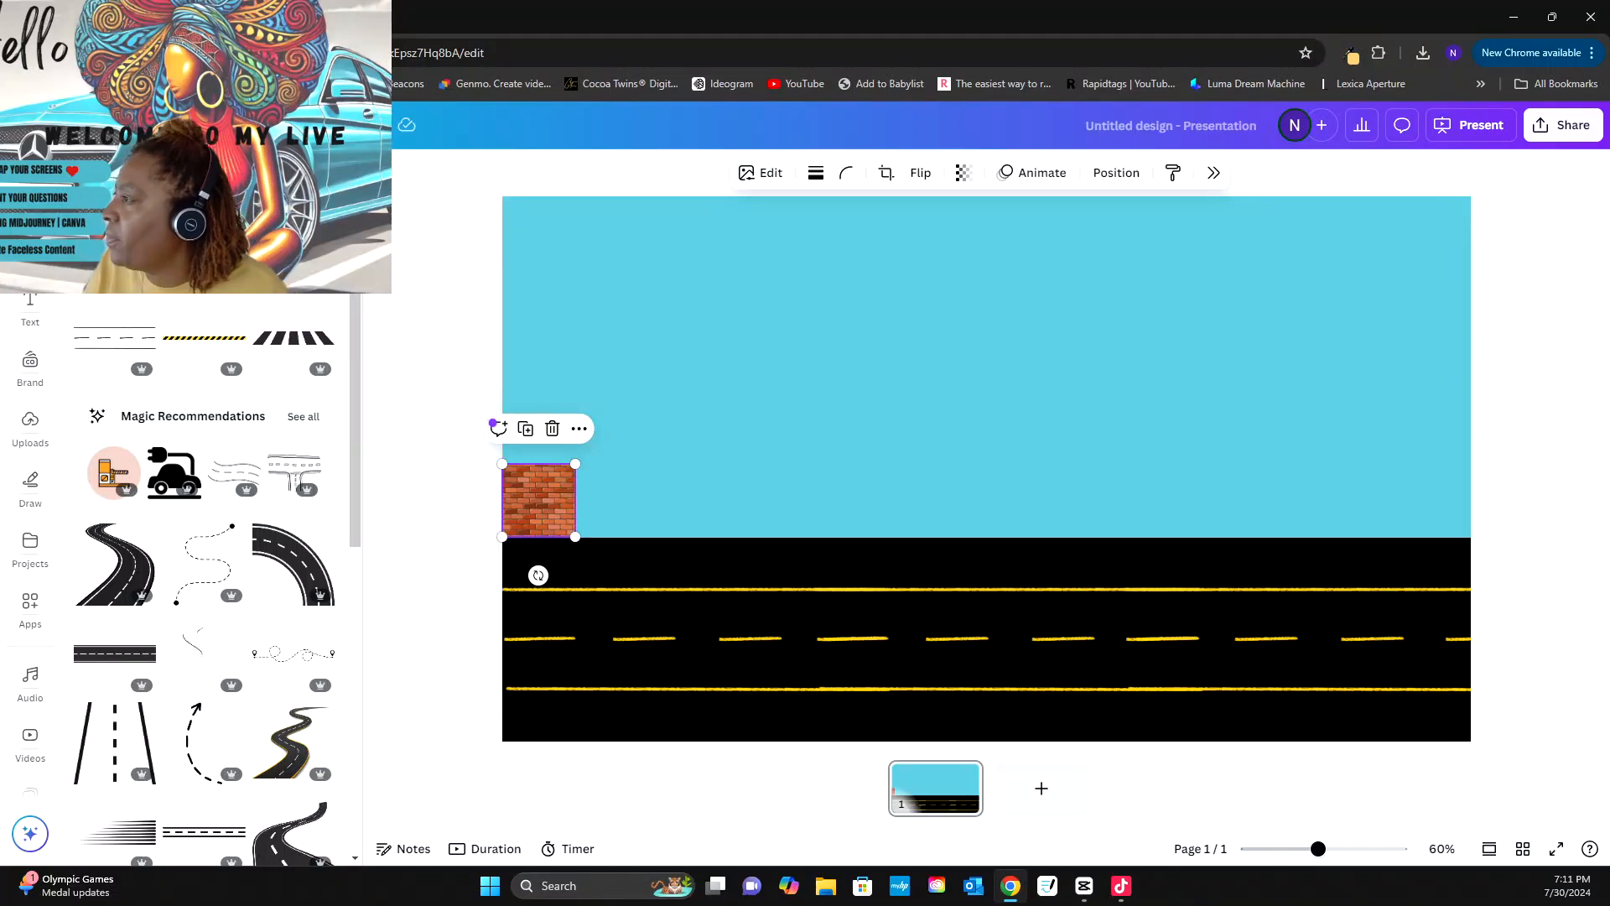
click(1116, 173)
click(1390, 572)
text(9)
key(BackSpace)
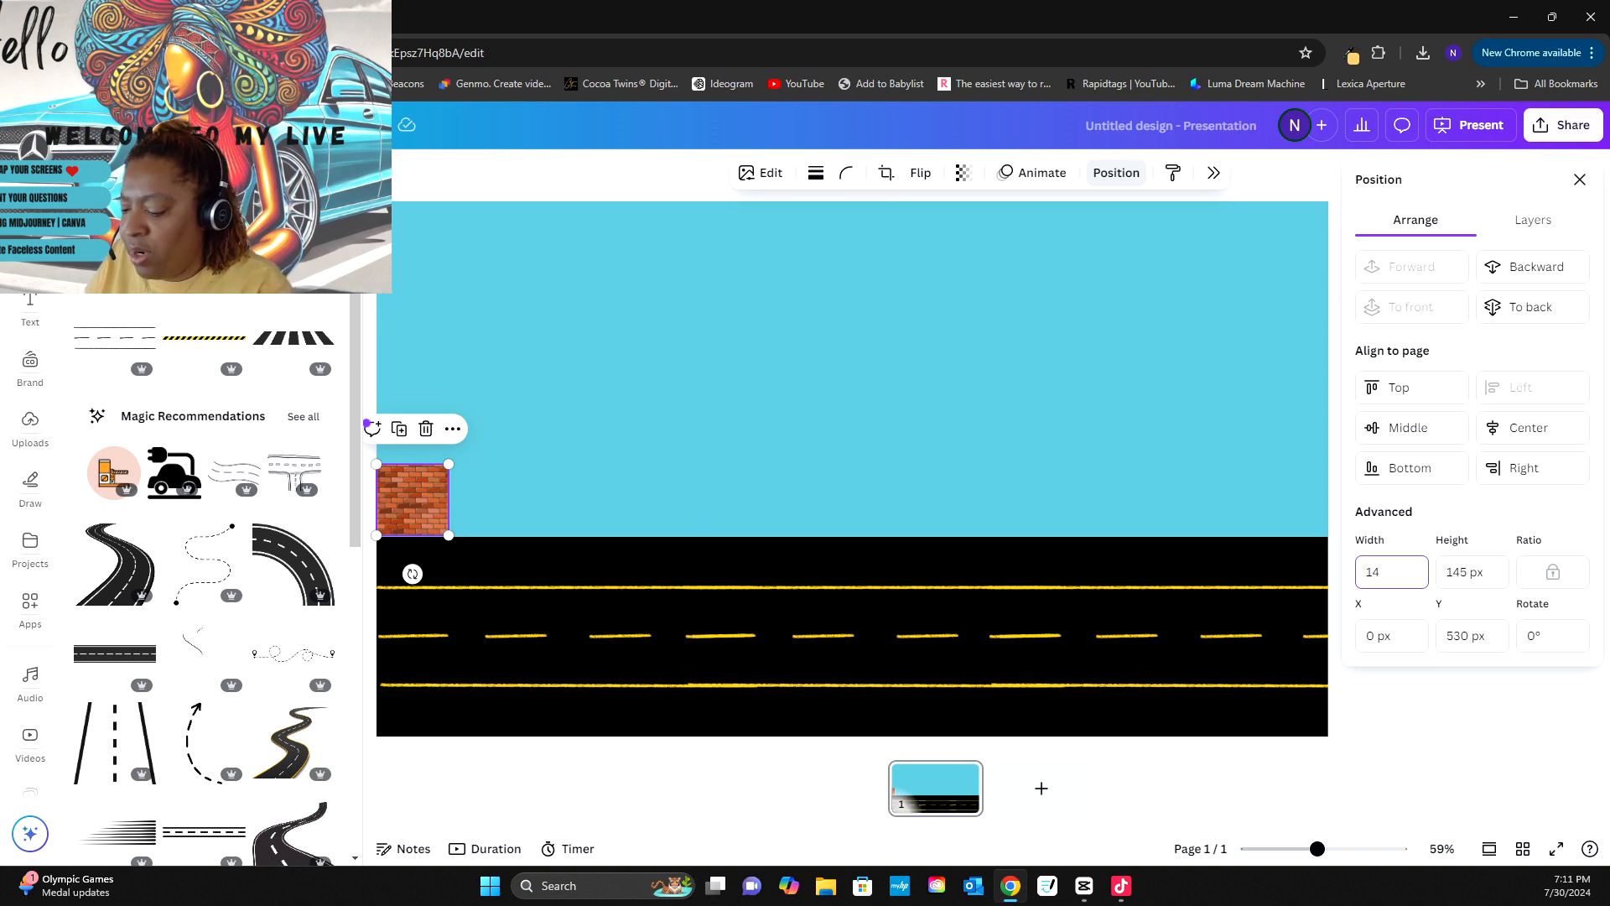
text(0)
key(Tab)
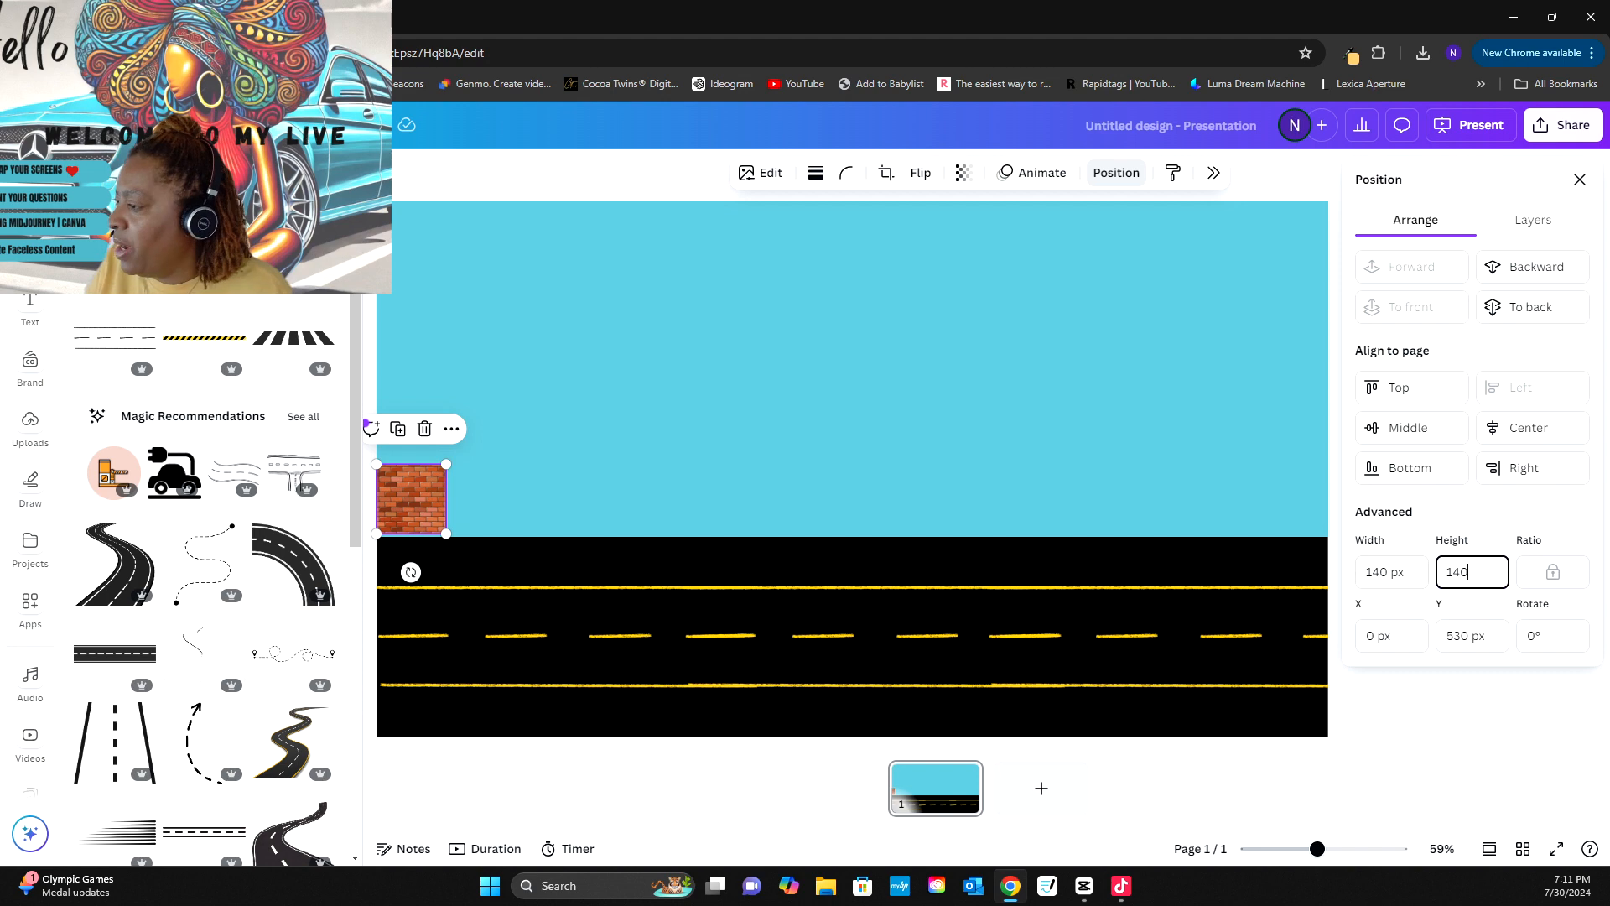
key(Escape)
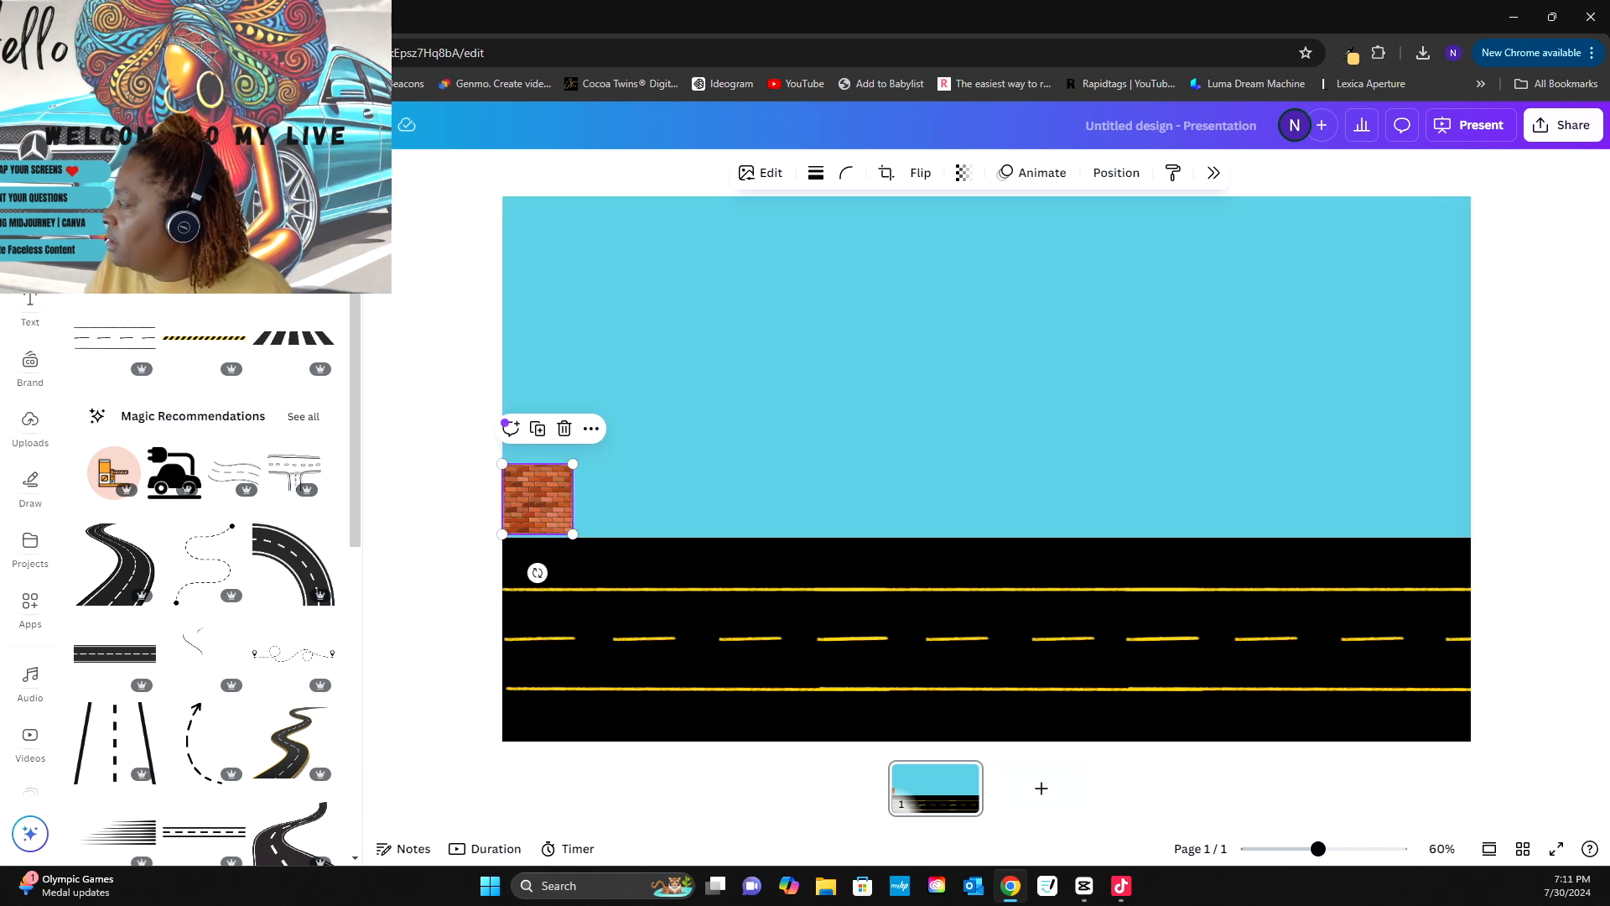
key(shift+Down)
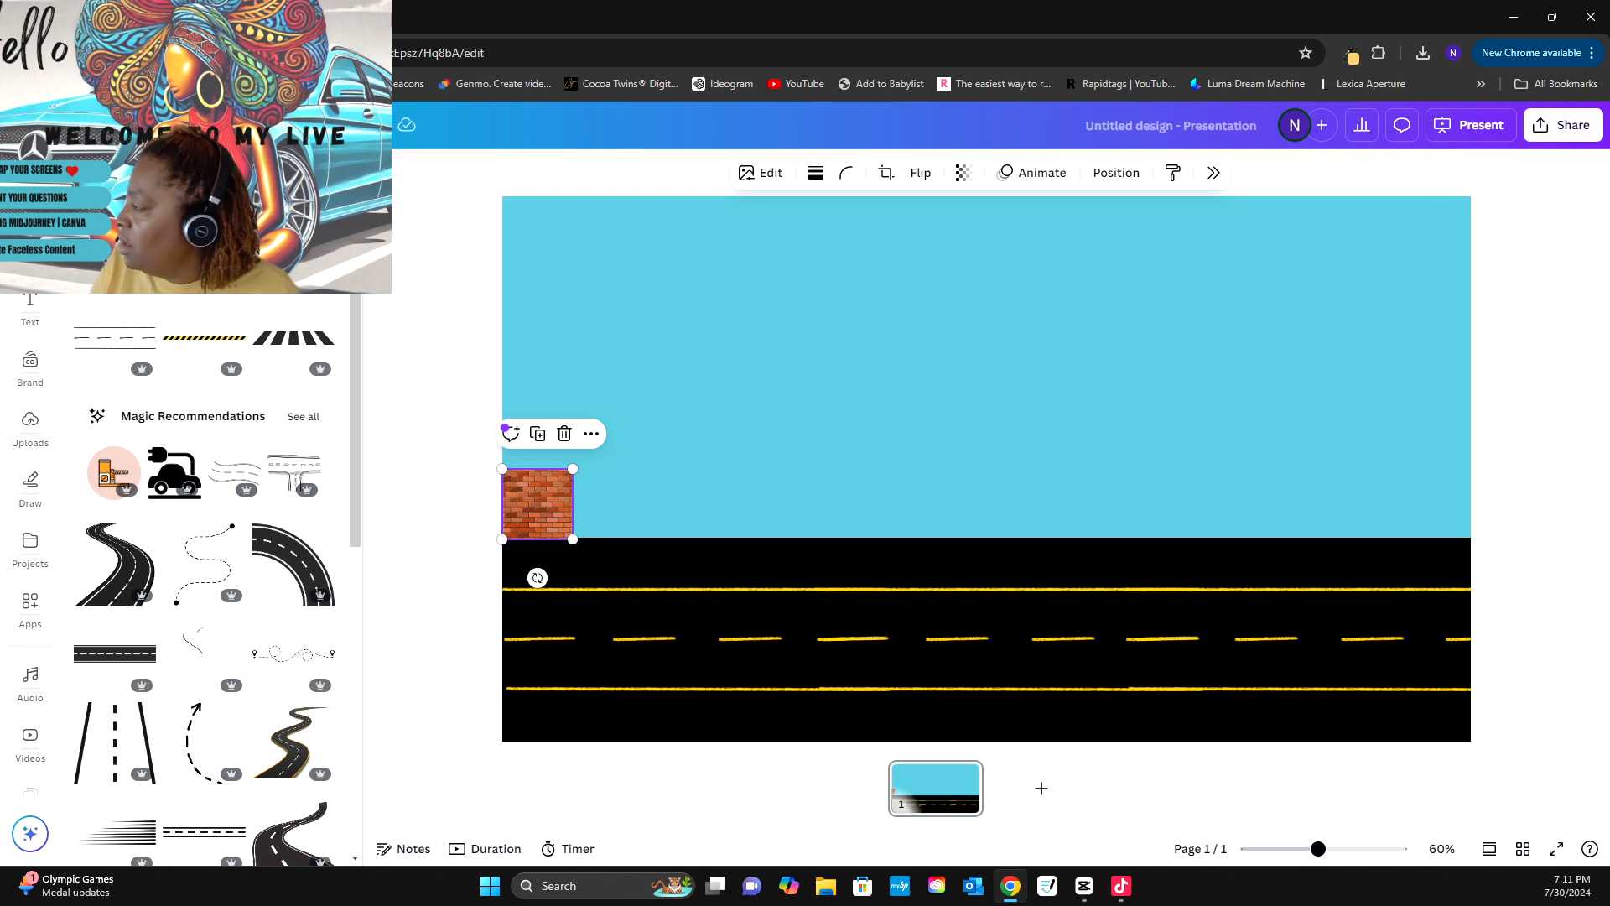
- Make two copies of the brick tile and line them up edge to edge beside the original at the same height
key(ctrl+d)
drag(616, 501, 608, 502)
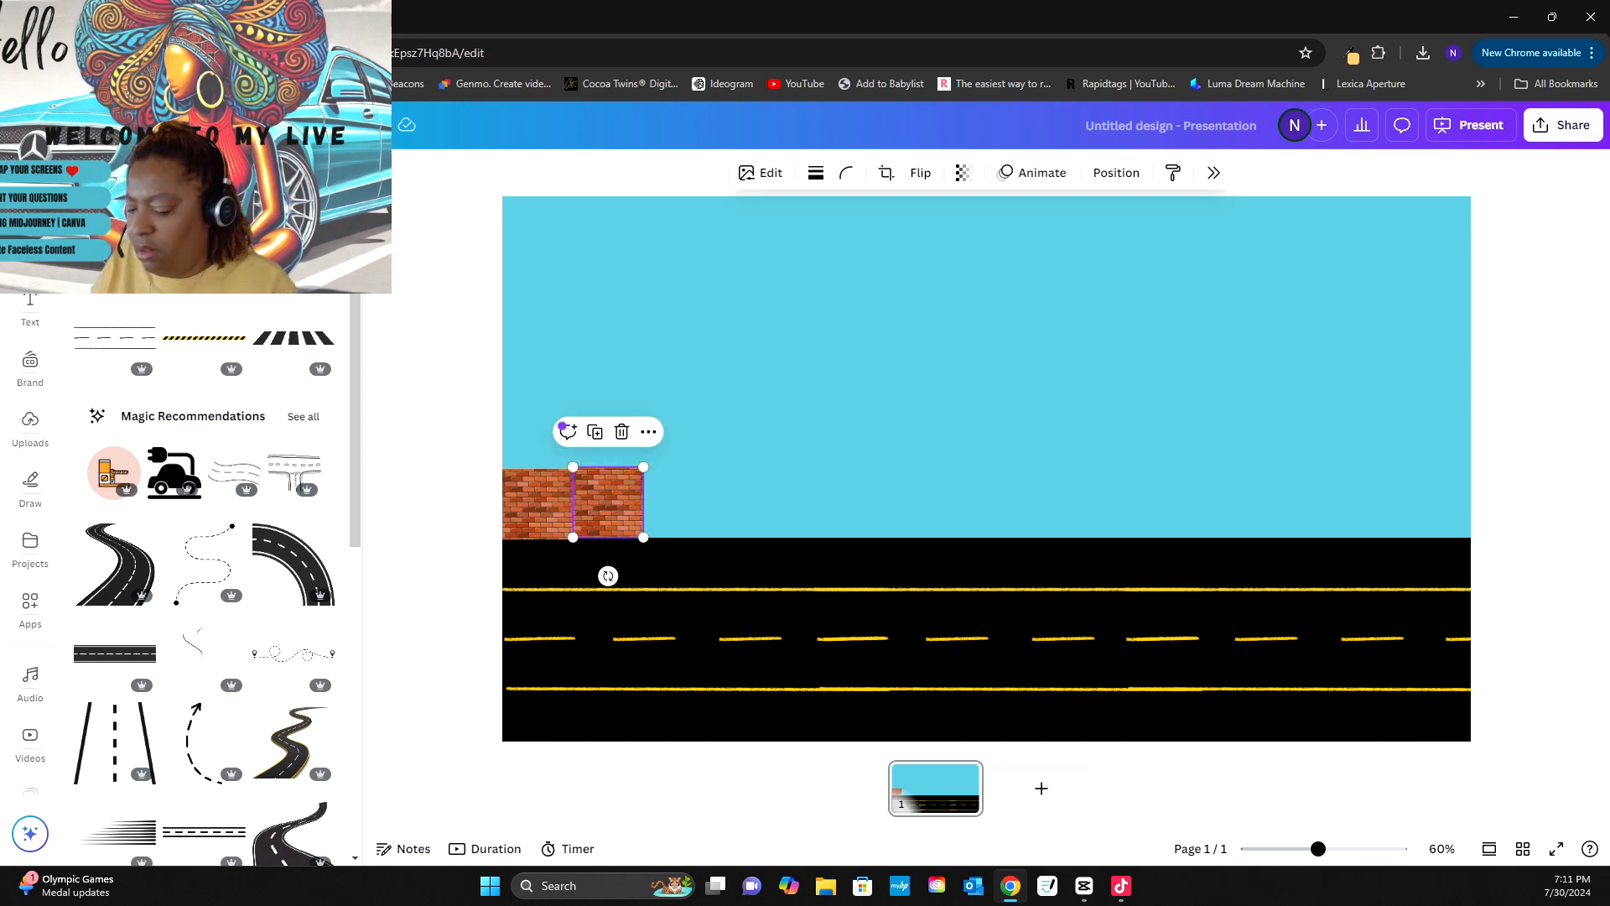
key(Down)
key(Down)
key(Down)
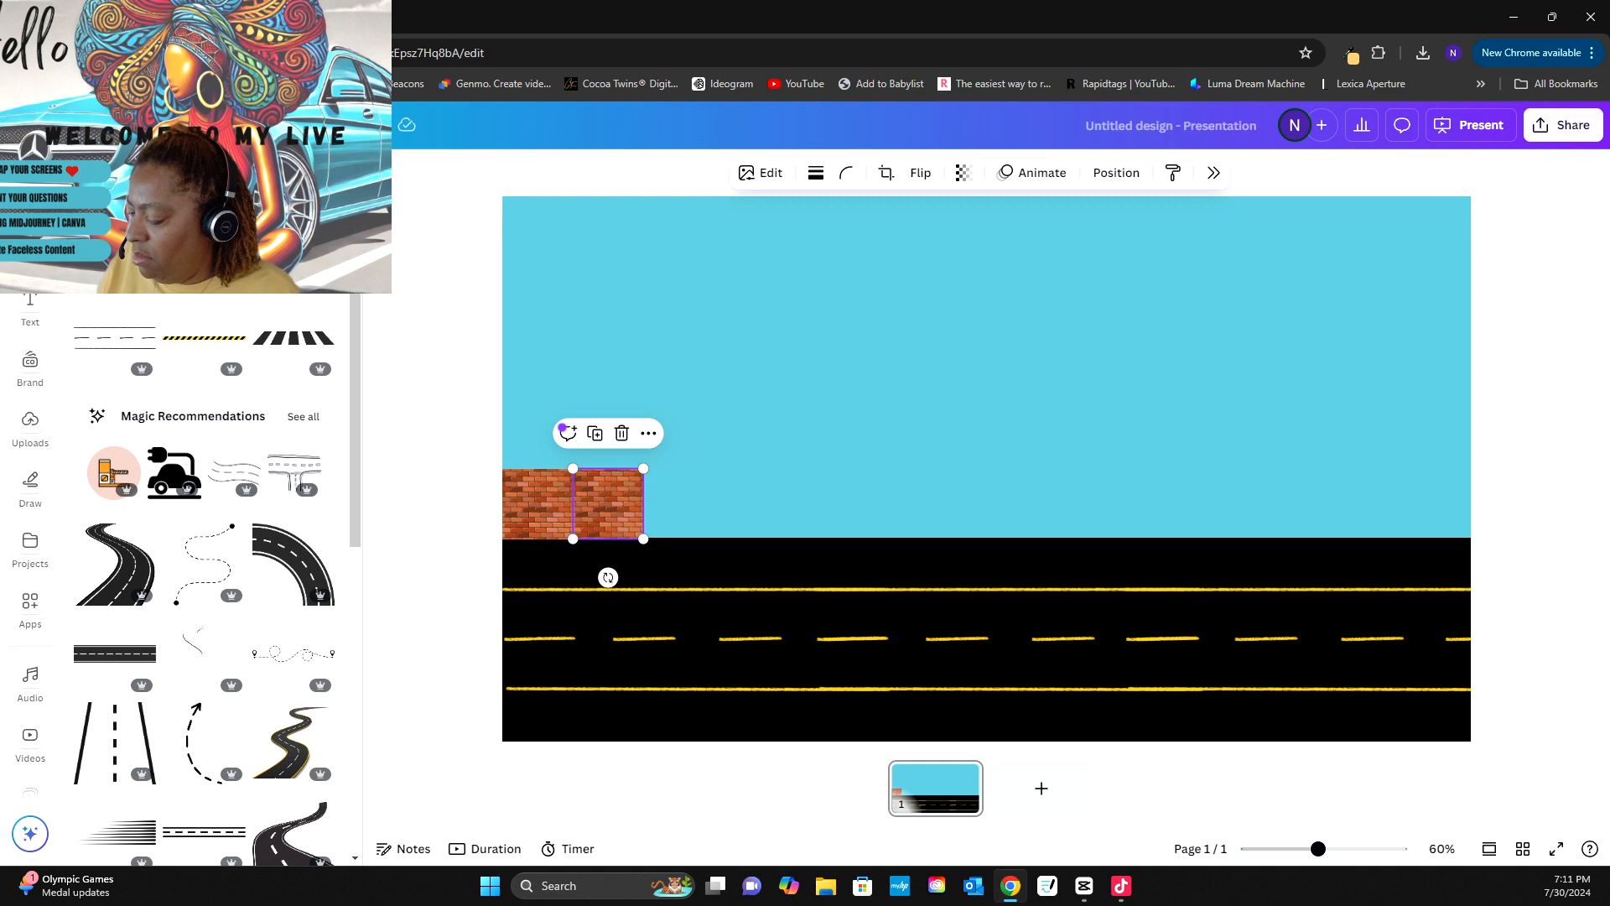
key(ctrl+d)
drag(617, 511, 680, 503)
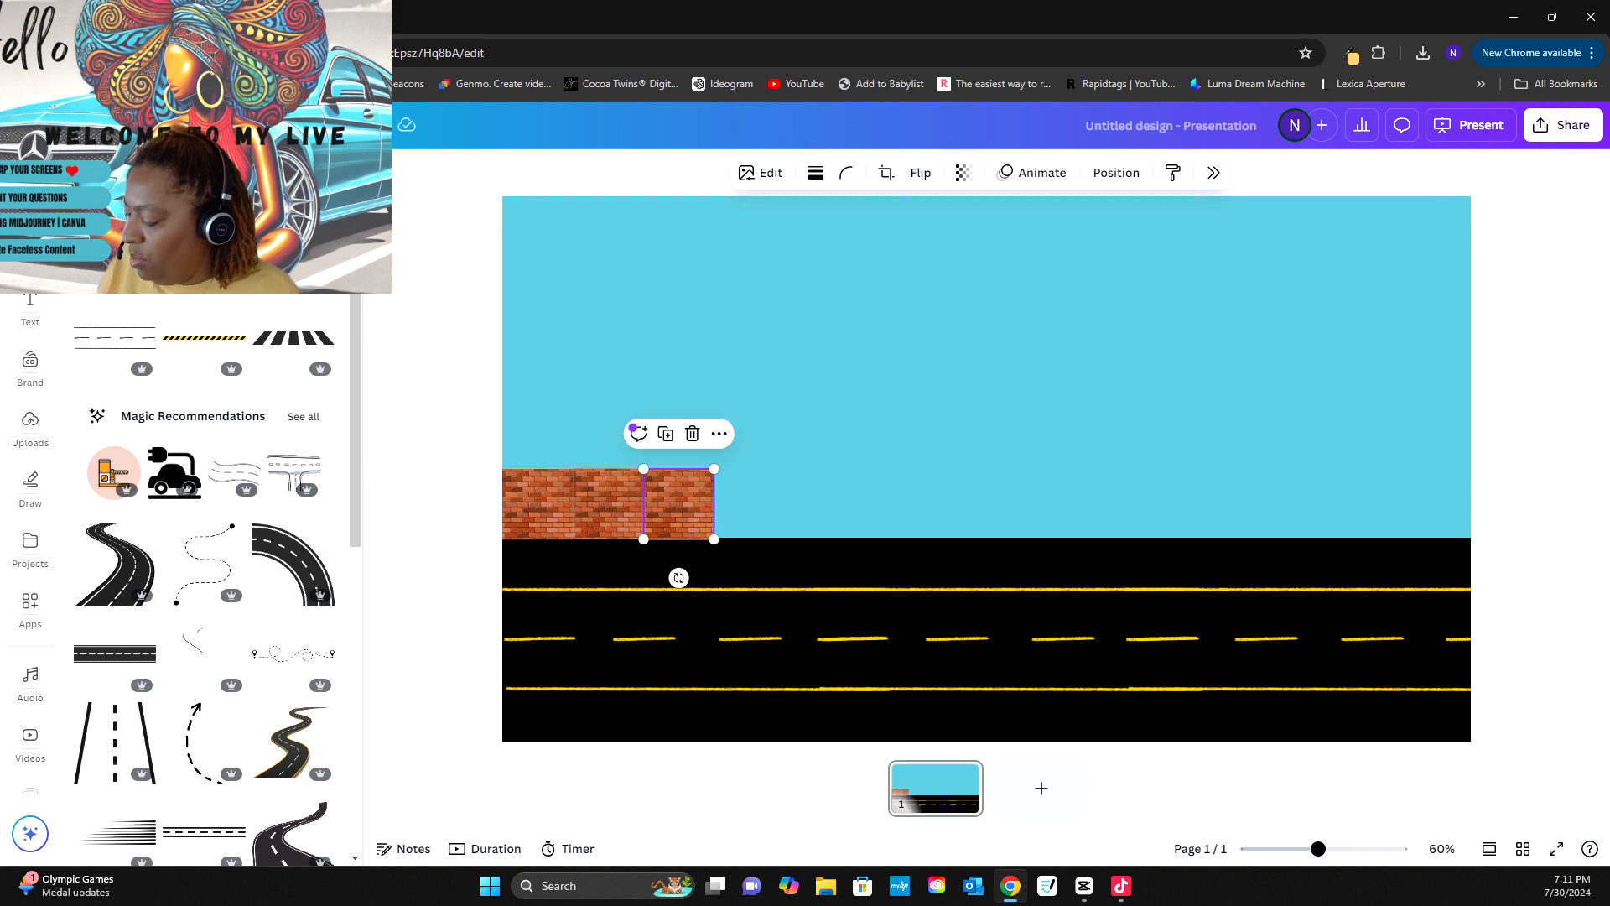
- Repeat the evenly spaced brick tile duplicate until the wall reaches the page's right edge
key(ctrl+d)
key(ctrl+d)
key(ctrl+d)
key(ctrl+d)
key(ctrl+d)
key(ctrl+d)
key(ctrl+d)
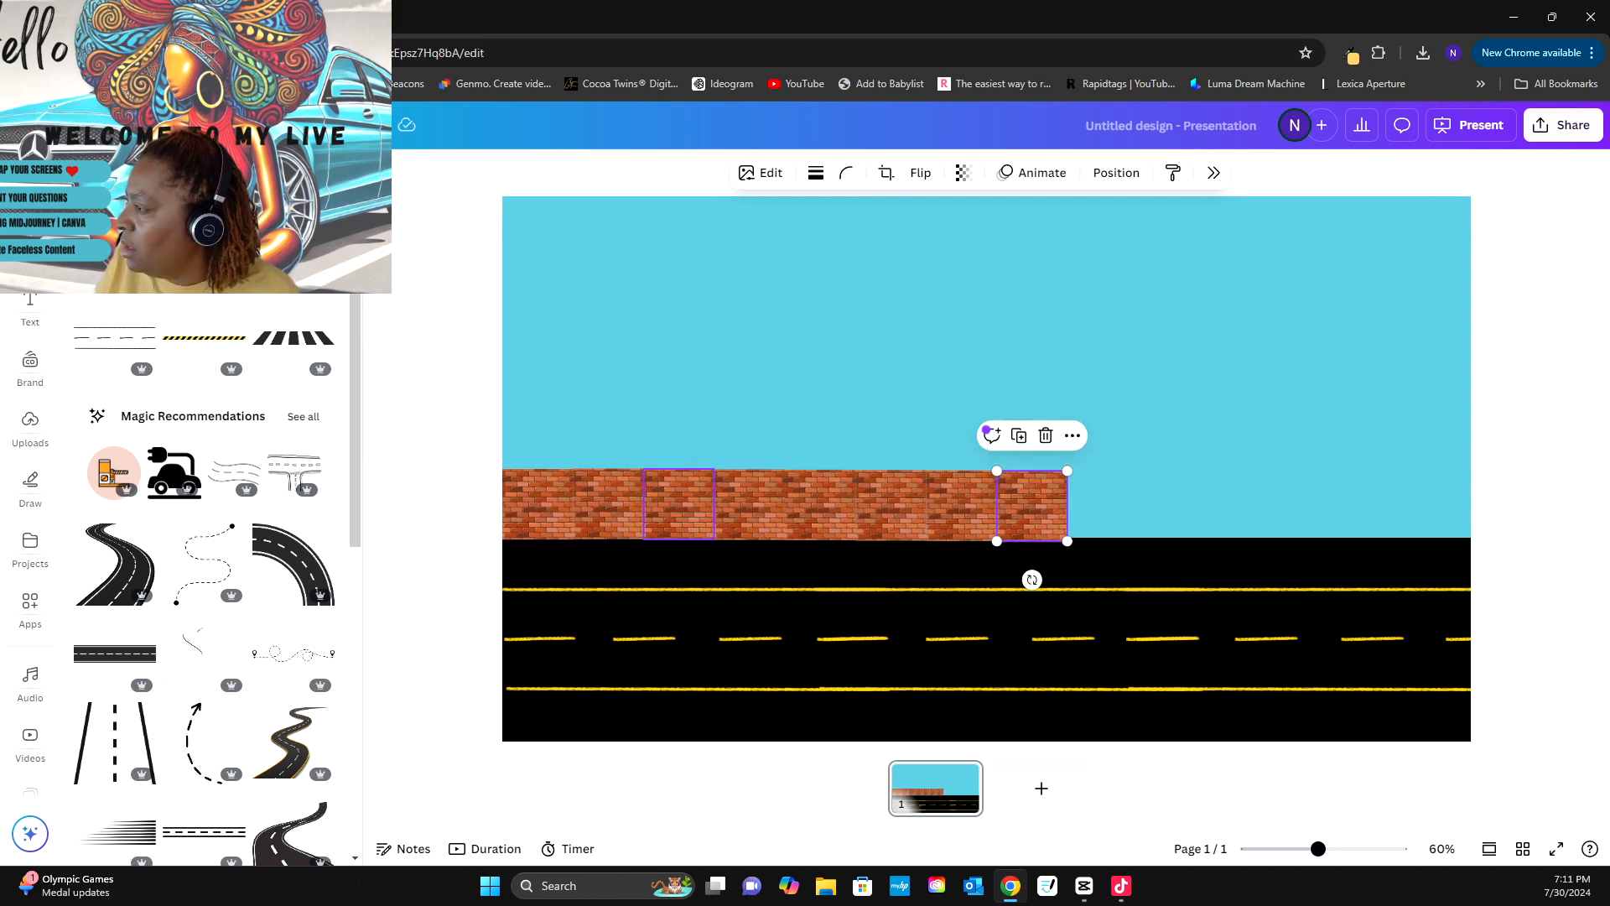
key(ctrl+d)
key(ctrl+d)
key(ctrl+d)
key(ctrl+d)
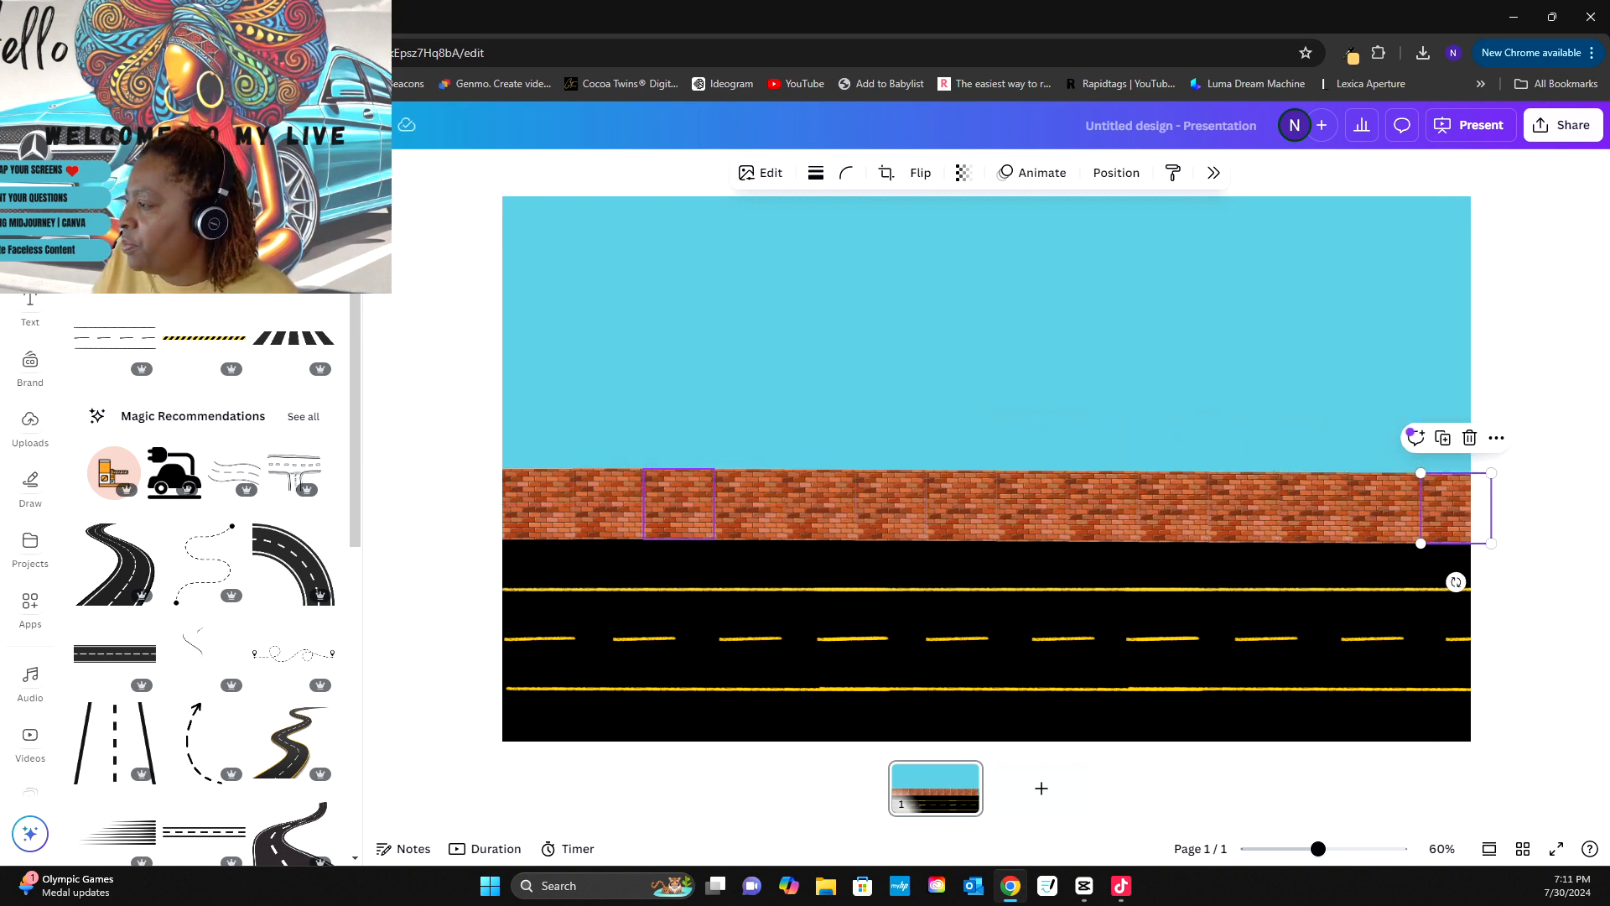
key(Escape)
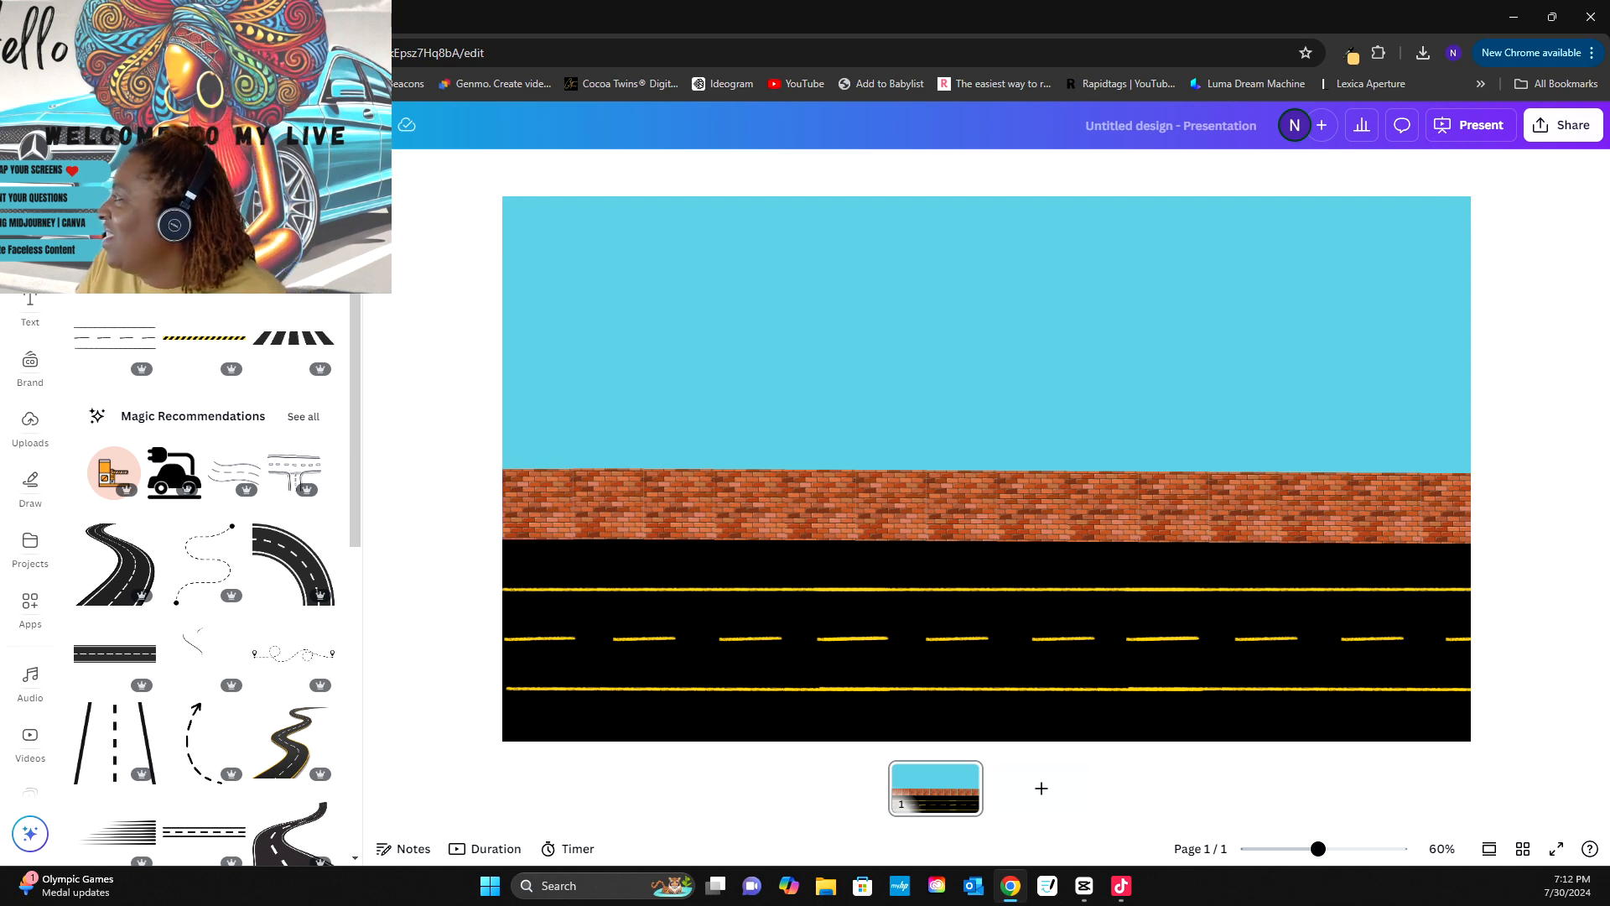
- Search the elements library for "car" and place the orange-red cartoon car with exhaust smoke on the left part of the road
click(204, 181)
text(car)
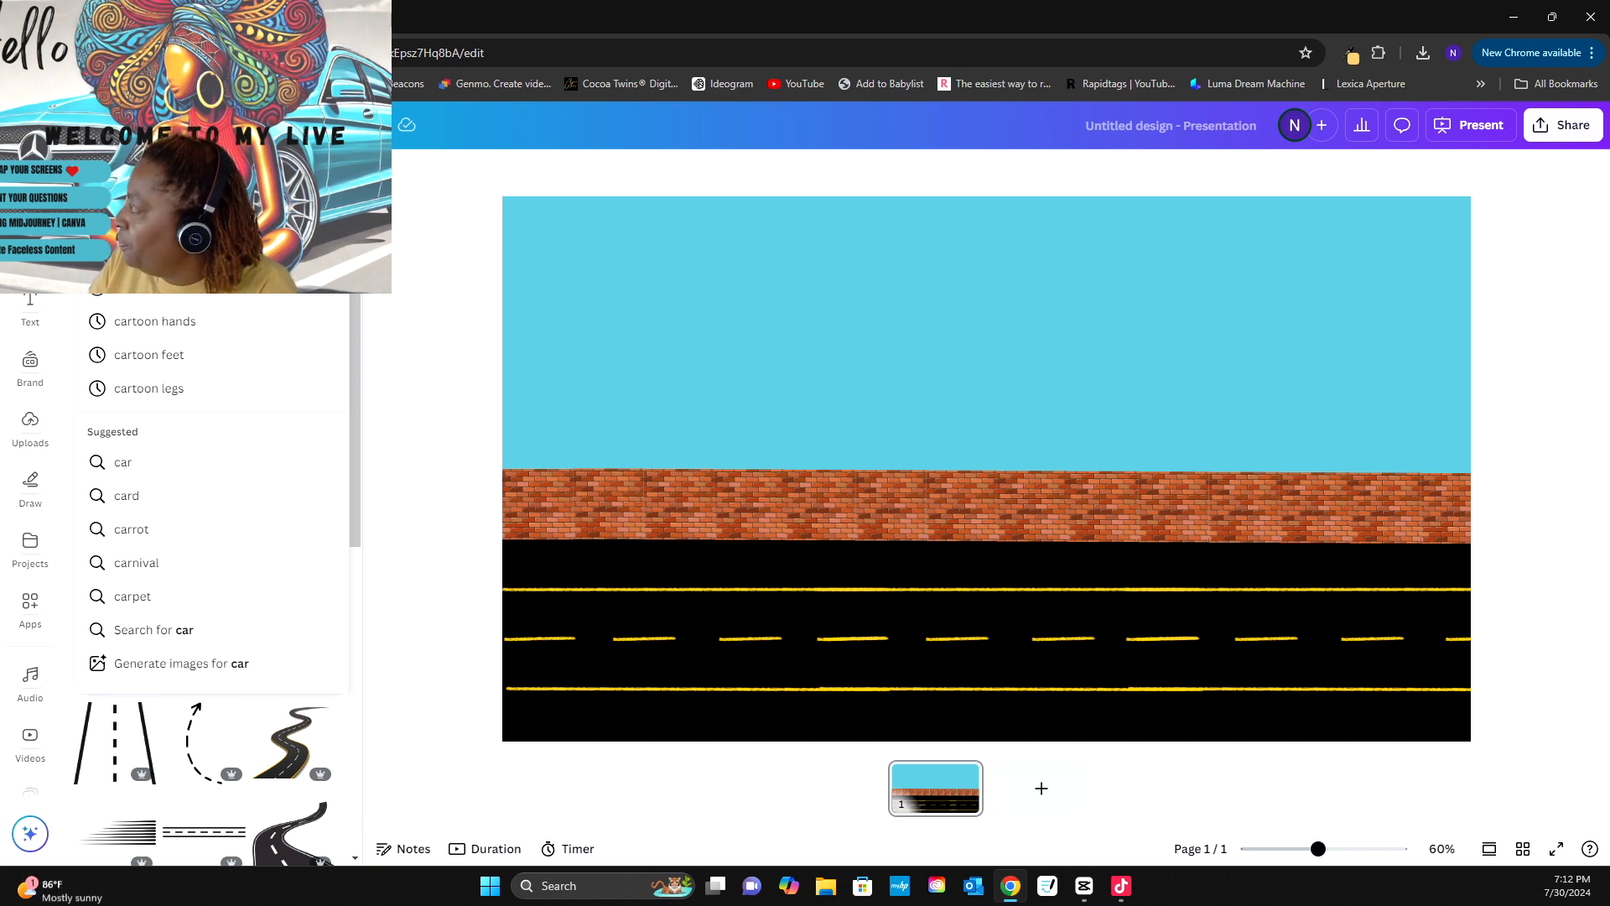
key(Return)
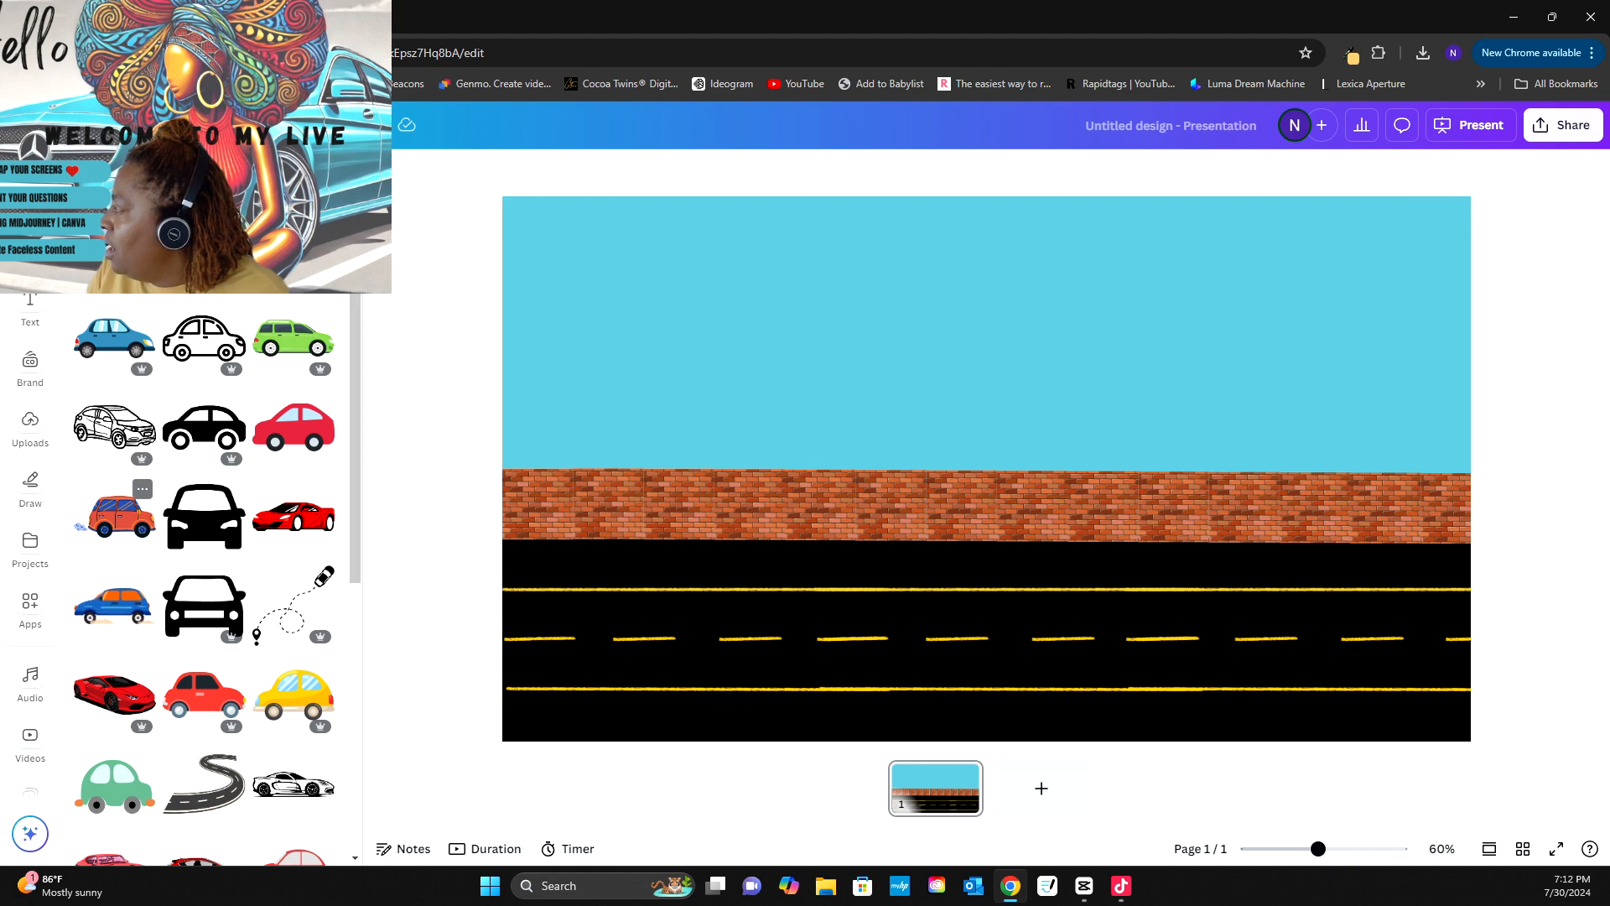
click(118, 514)
drag(986, 470, 705, 593)
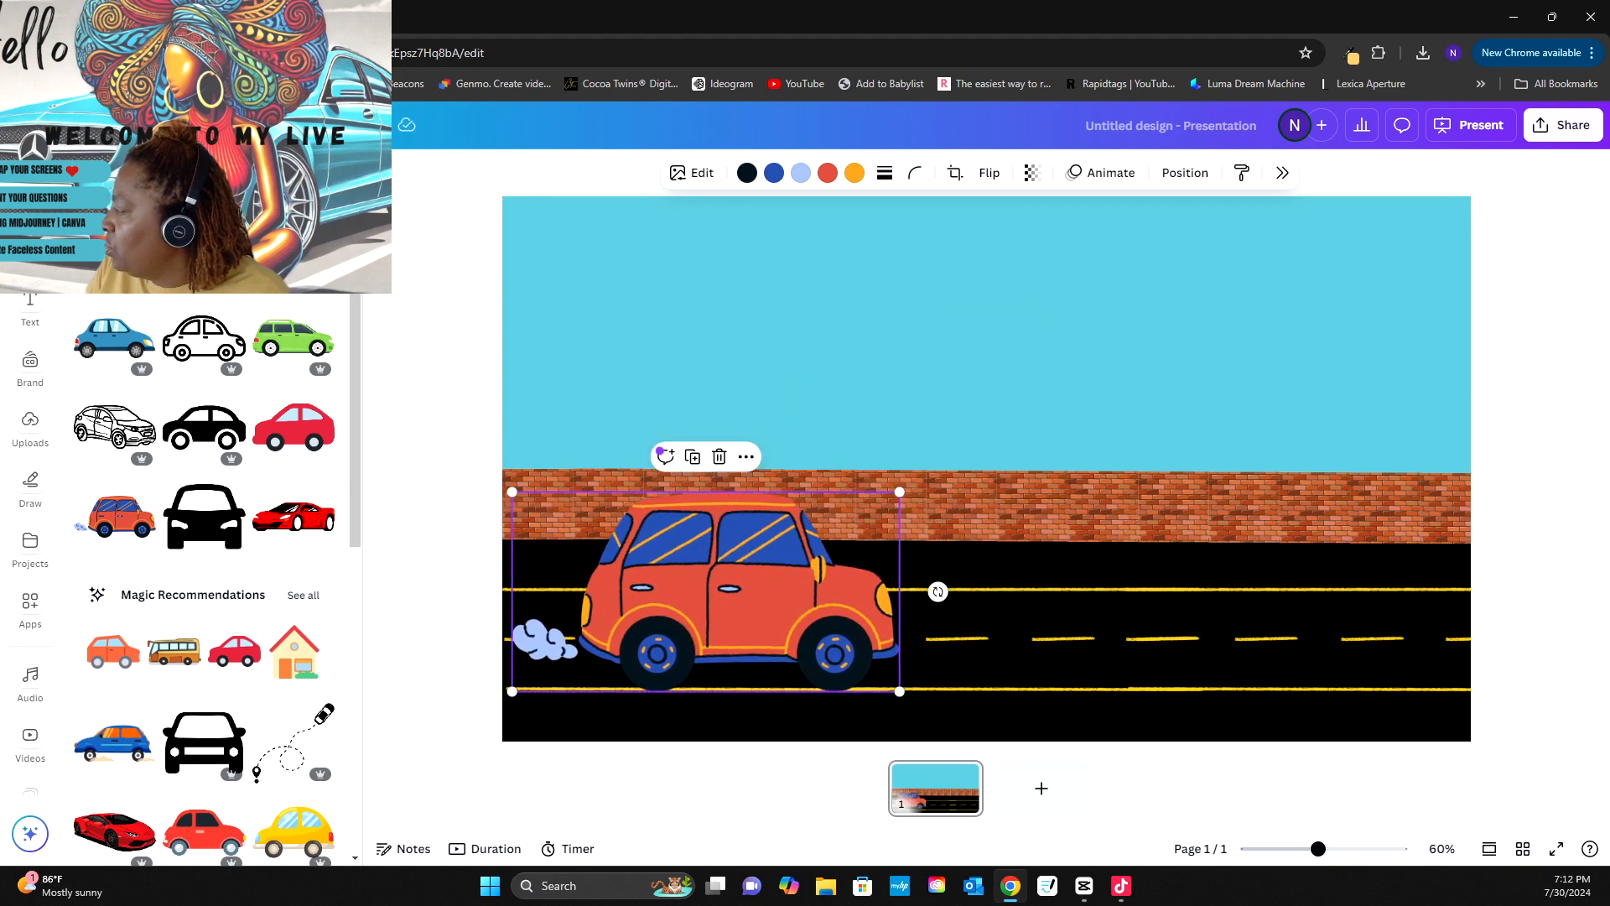
- Find the yellow-orange cartoon sedan in the car results and place it on the right part of the road
scroll(204, 579, down, 2)
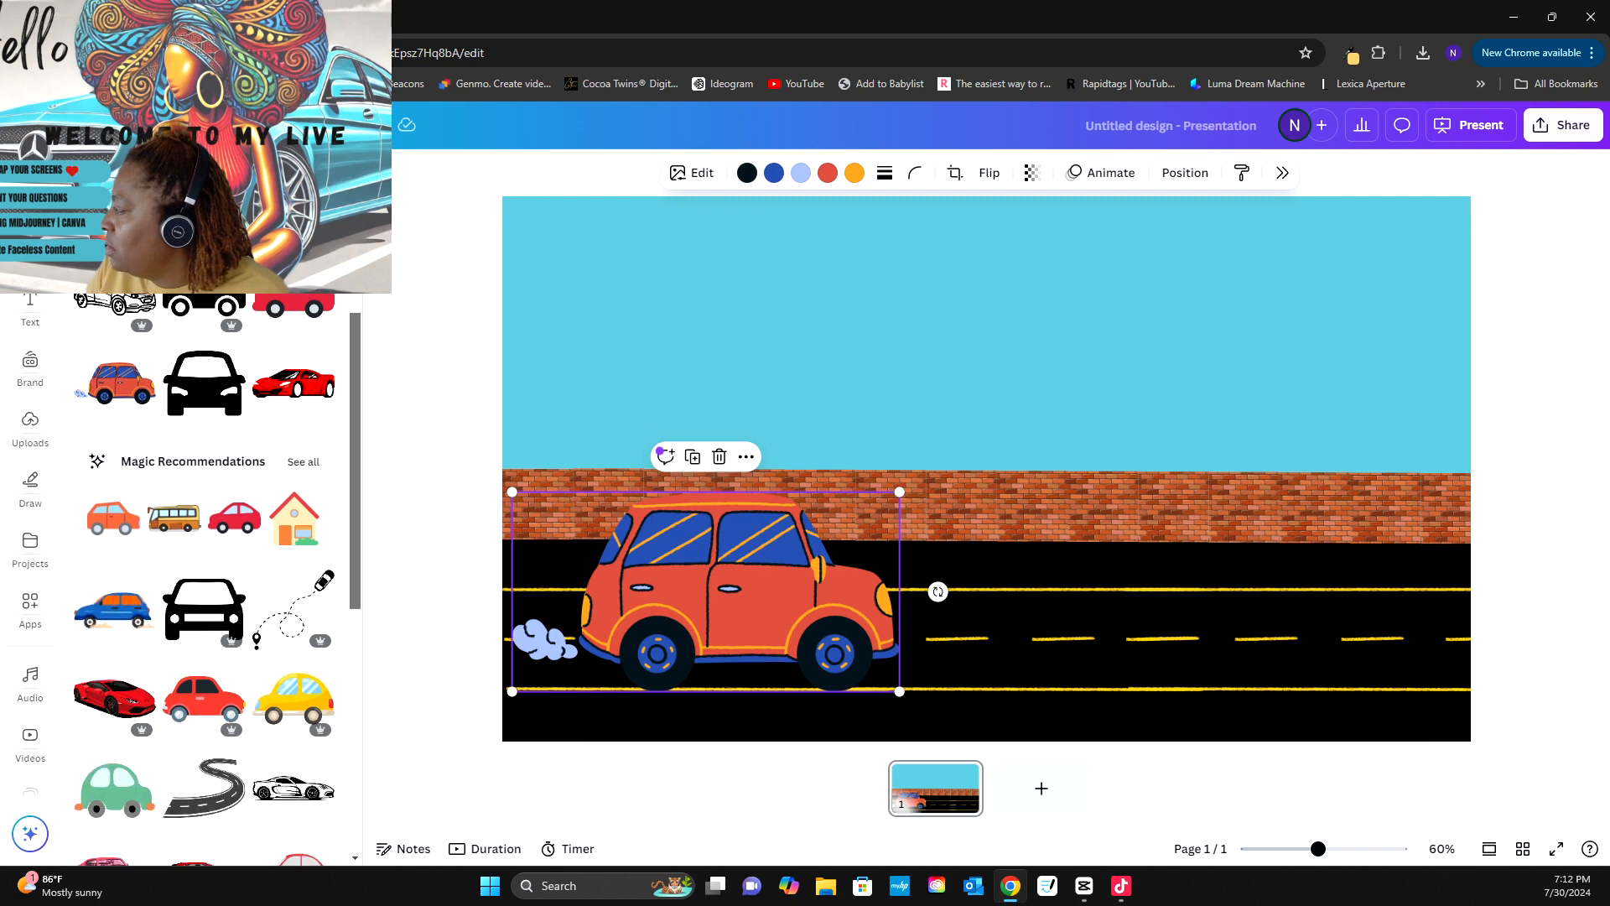
scroll(204, 587, down, 4)
scroll(204, 579, down, 3)
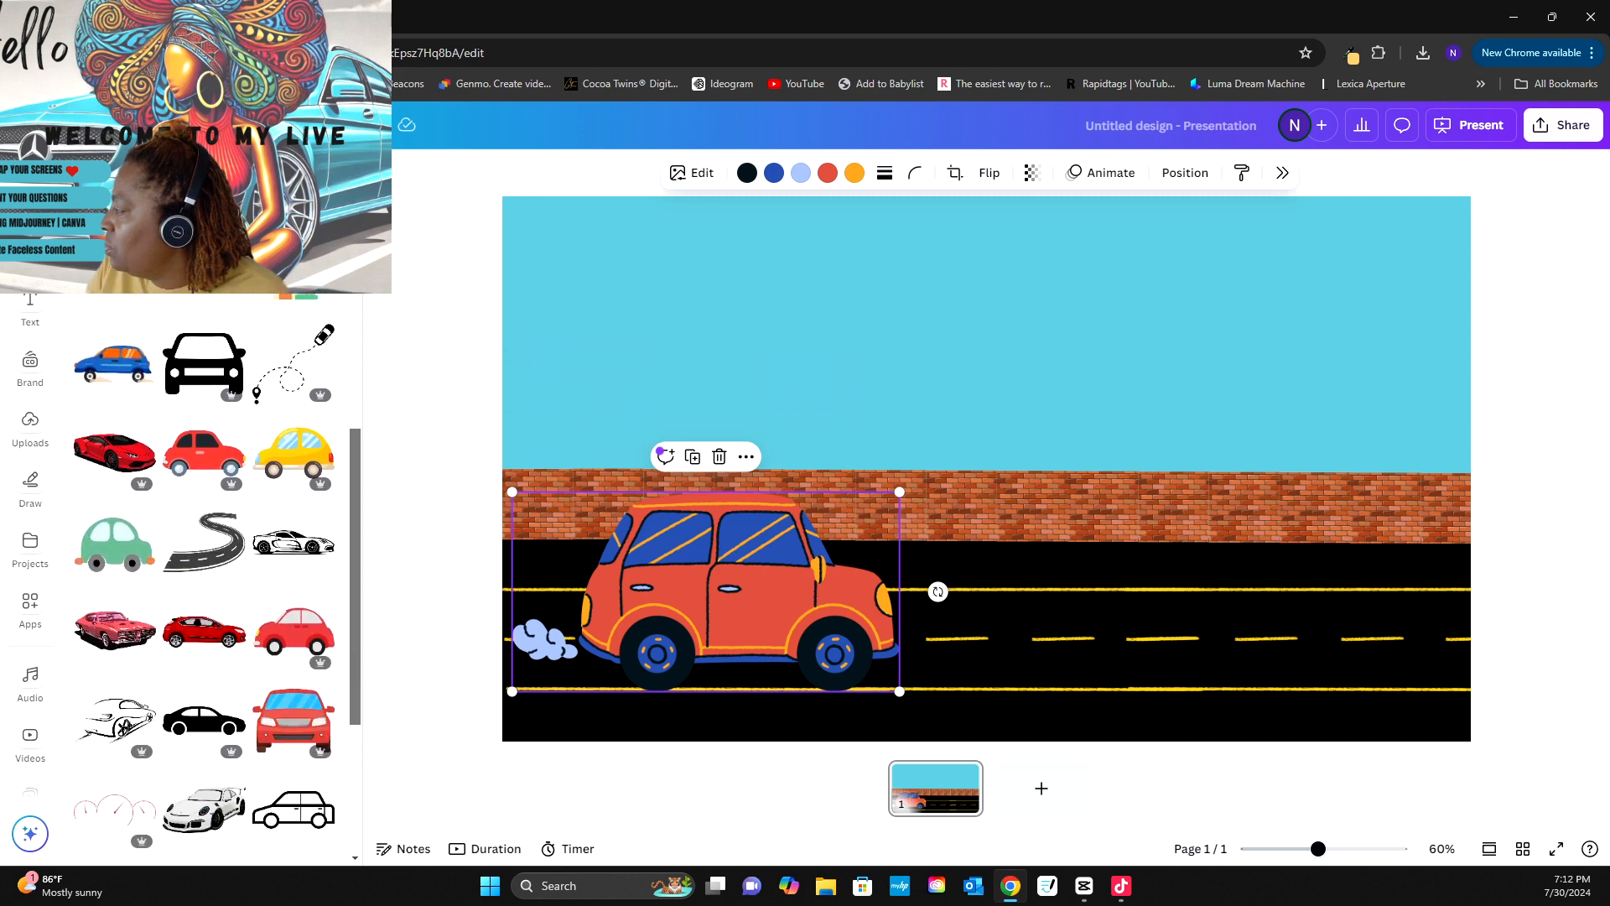
scroll(204, 578, down, 2)
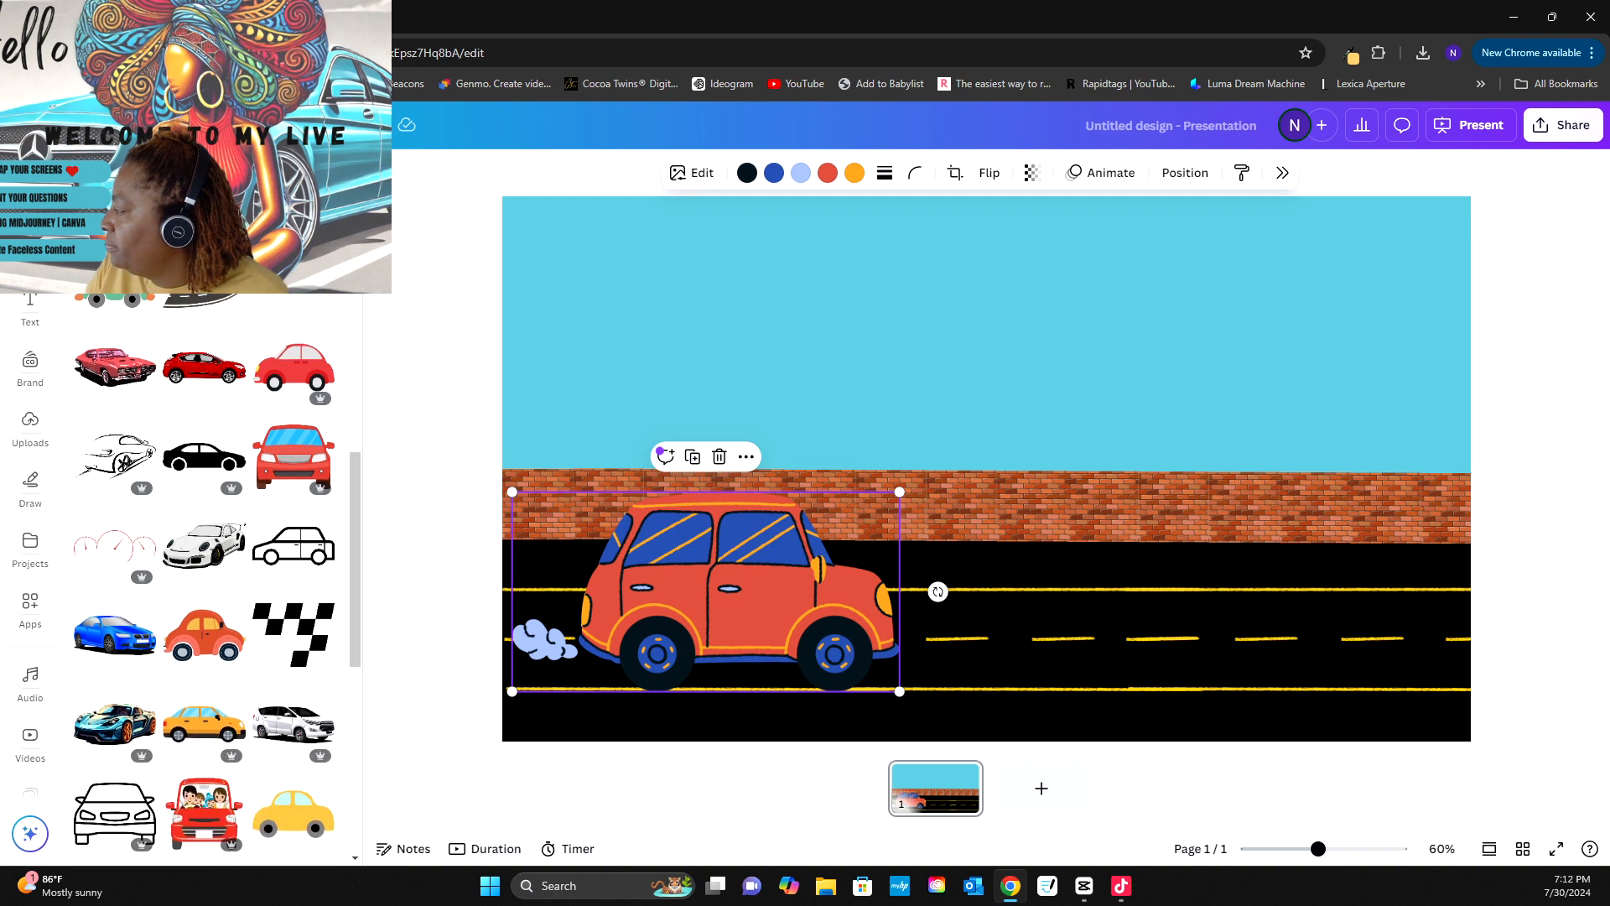
click(204, 721)
drag(988, 456, 1208, 601)
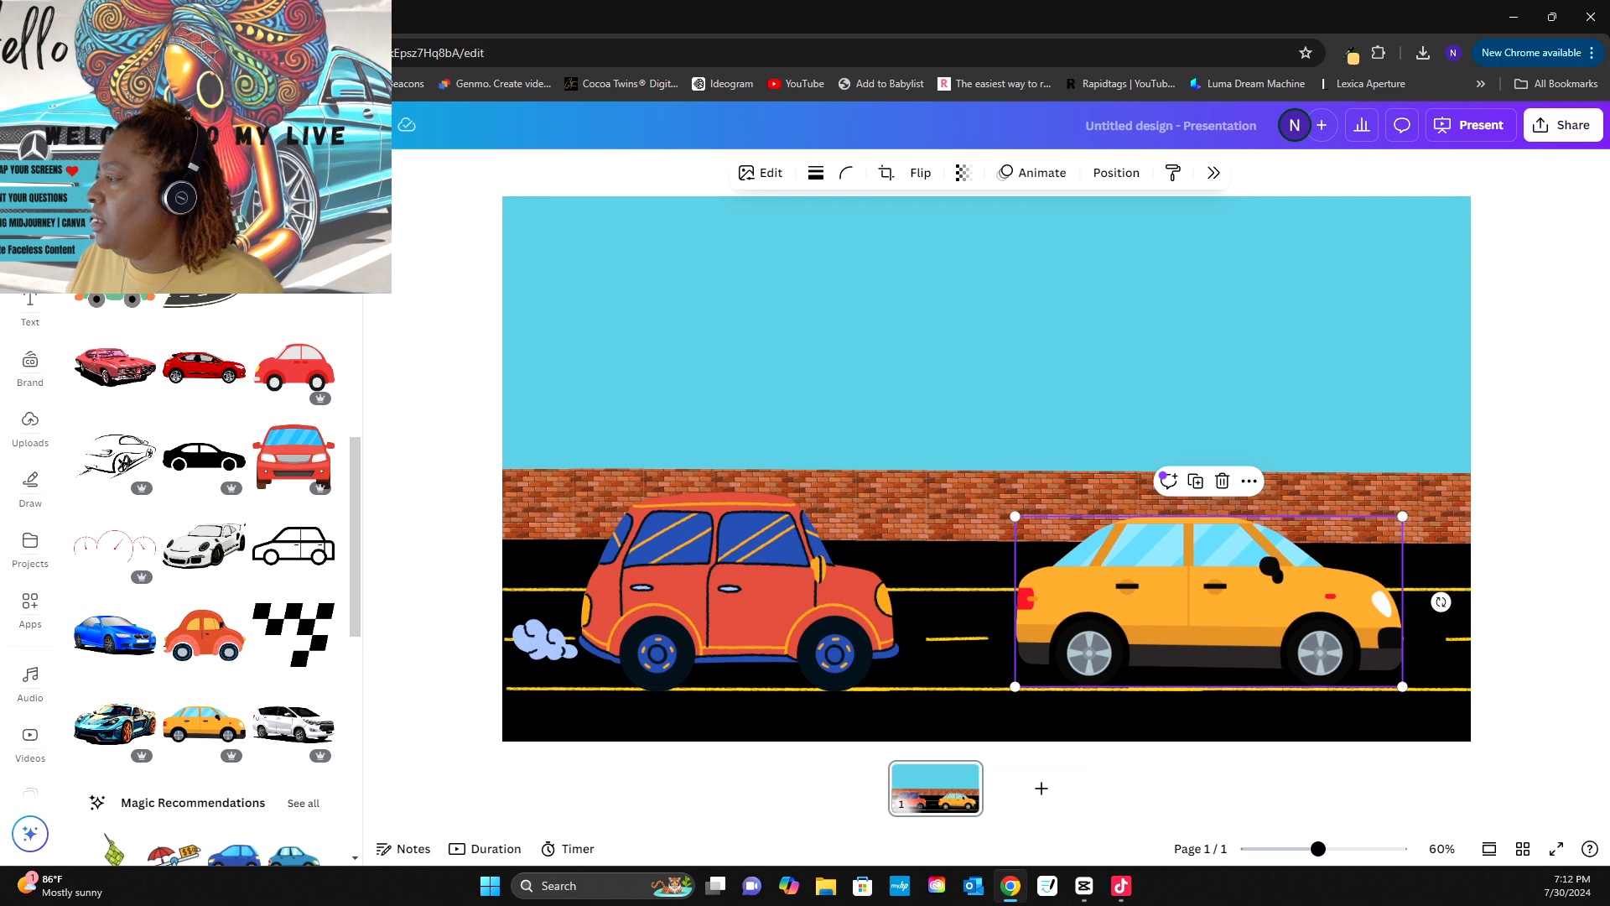
- Shrink the orange-red car and the yellow-orange car slightly, keeping their wheels on the road's lower yellow line
click(838, 545)
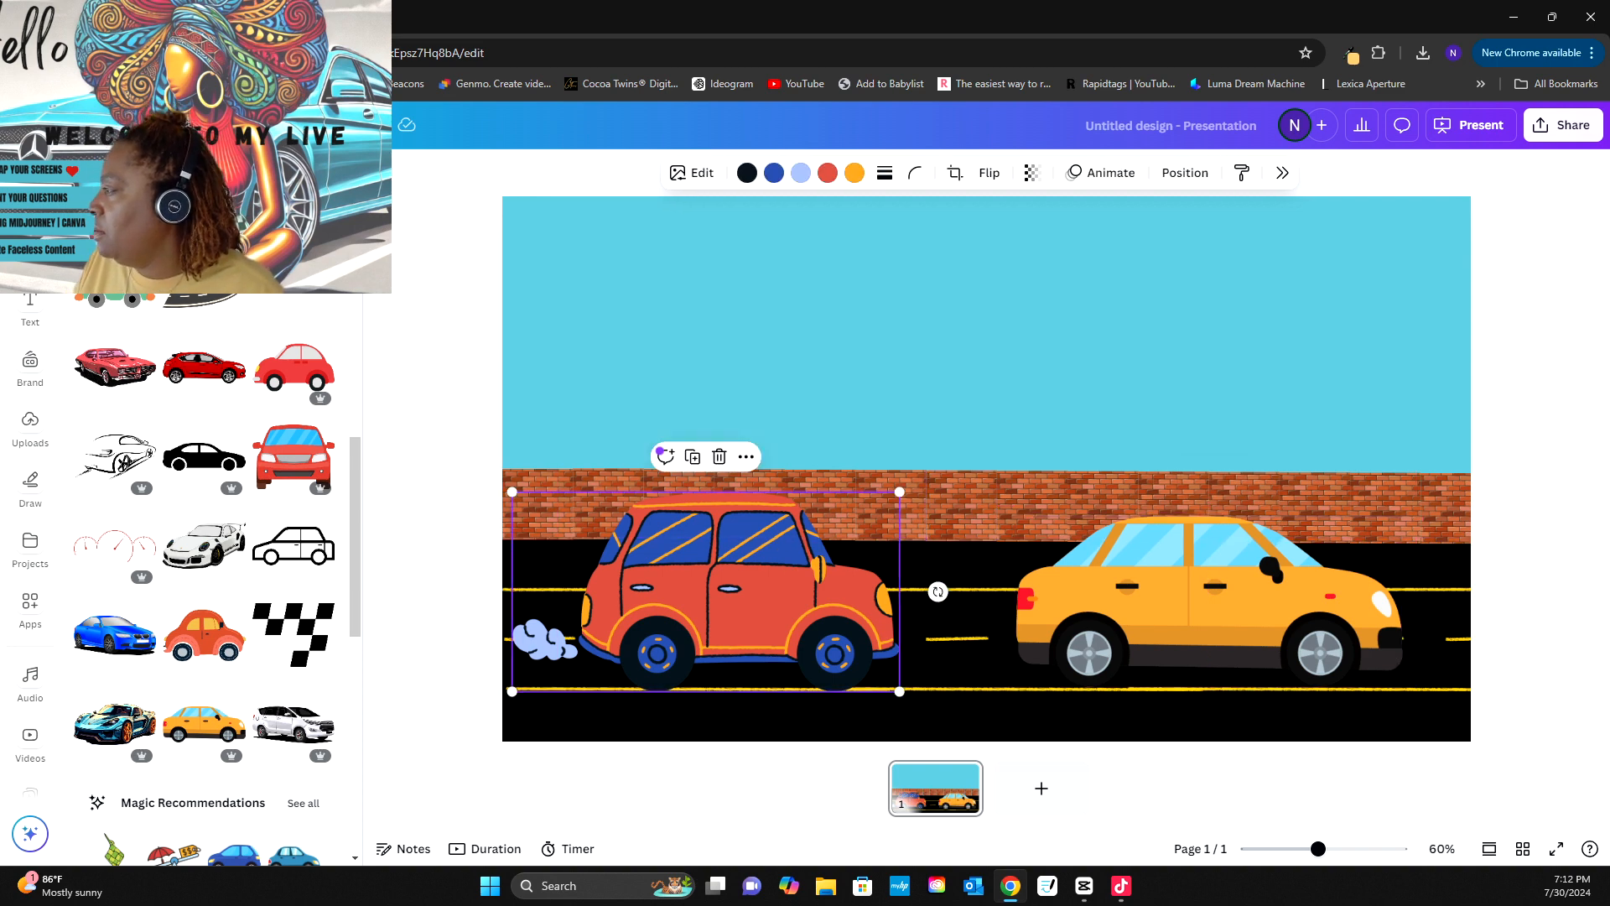
drag(900, 491, 855, 514)
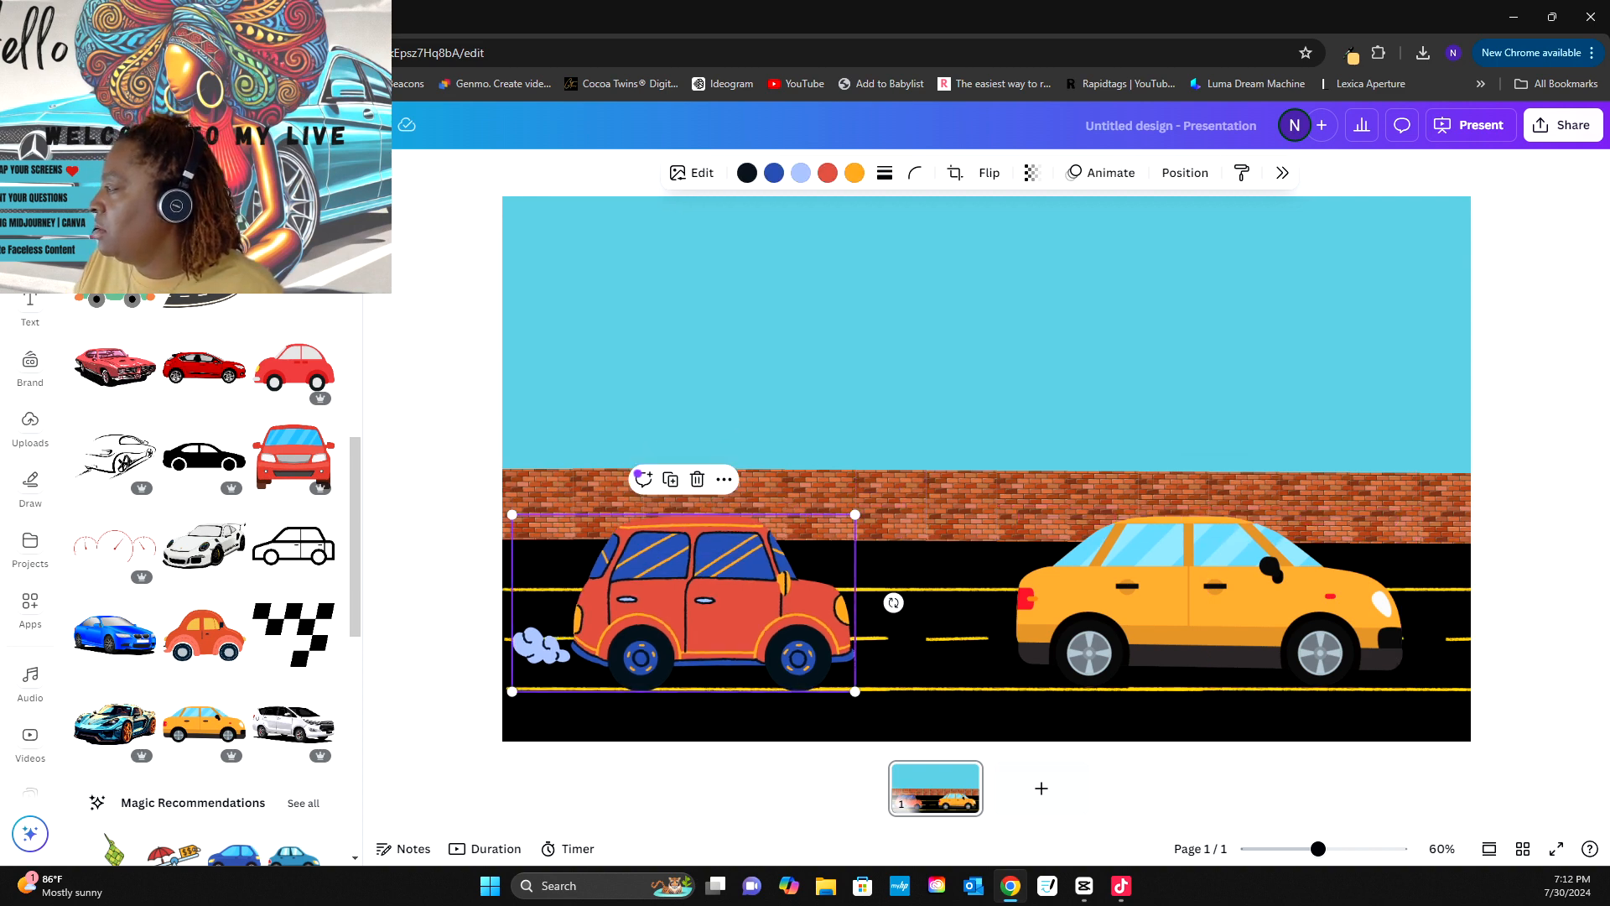
click(1199, 612)
drag(1402, 516, 1370, 530)
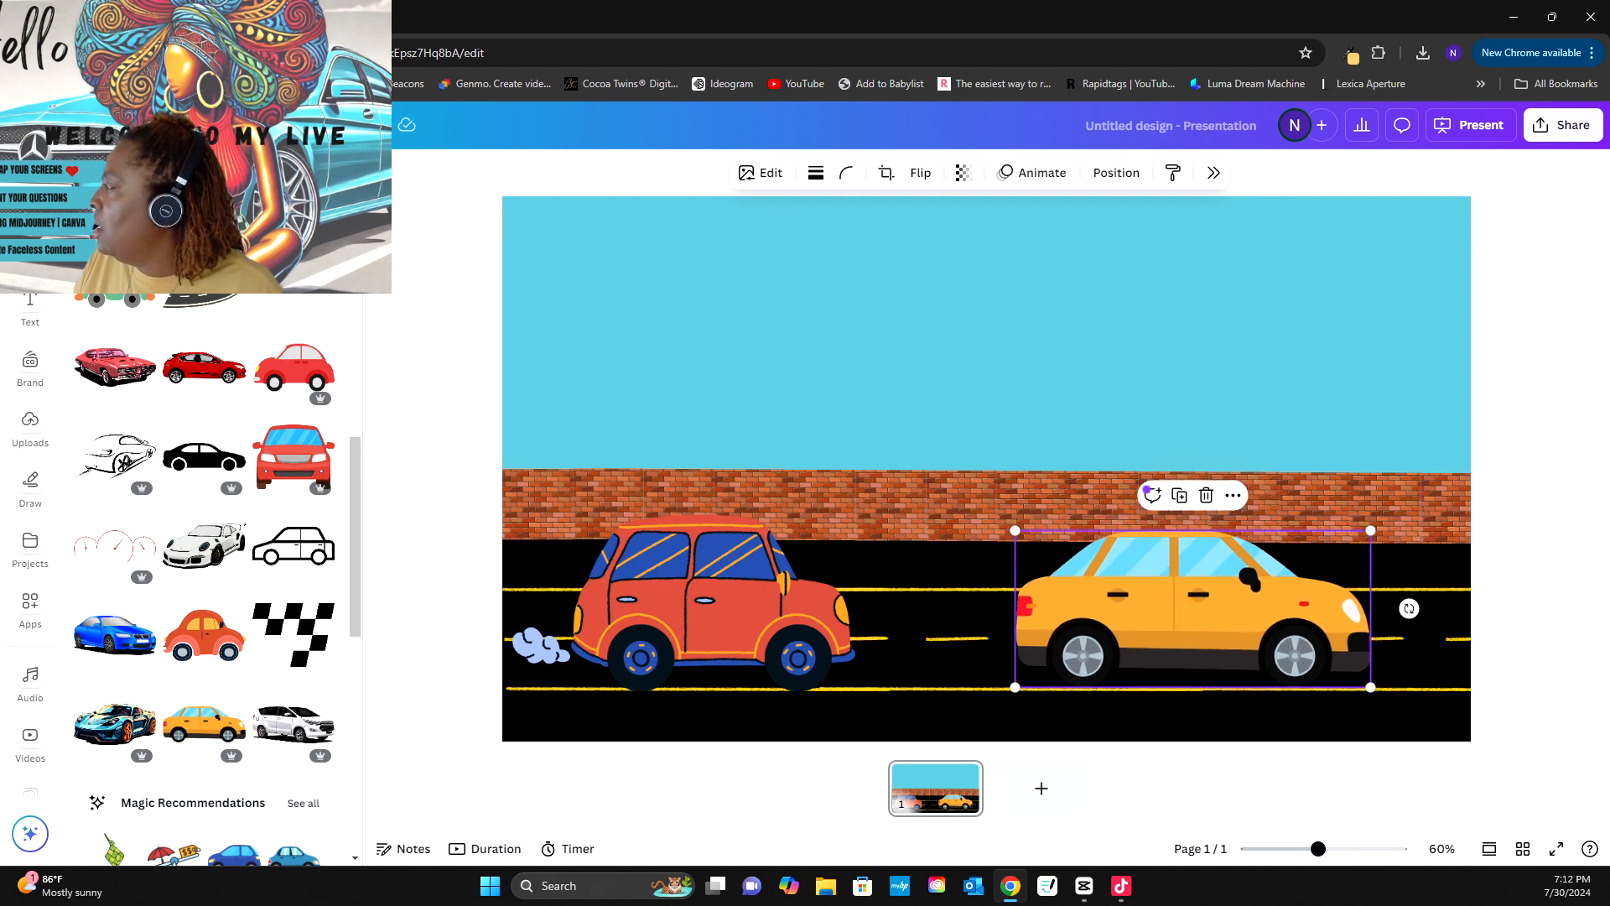
key(Escape)
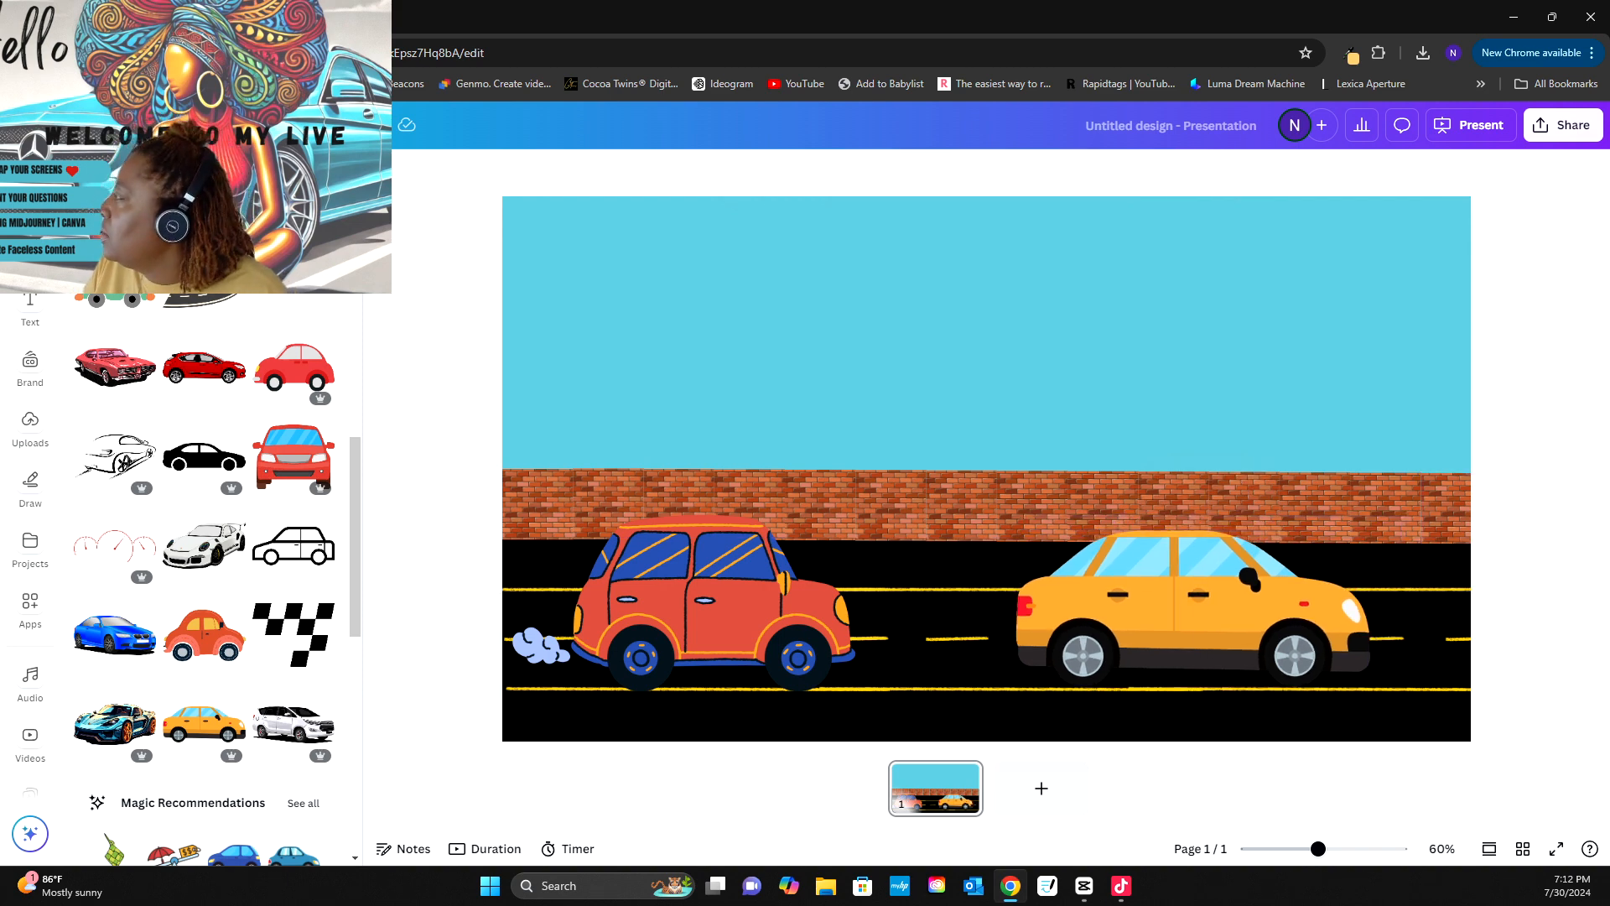
- Search the elements library for "Houses" and stand the yellow-pink-green and blue-red building clusters side by side on the wall from the page's left edge
click(321, 183)
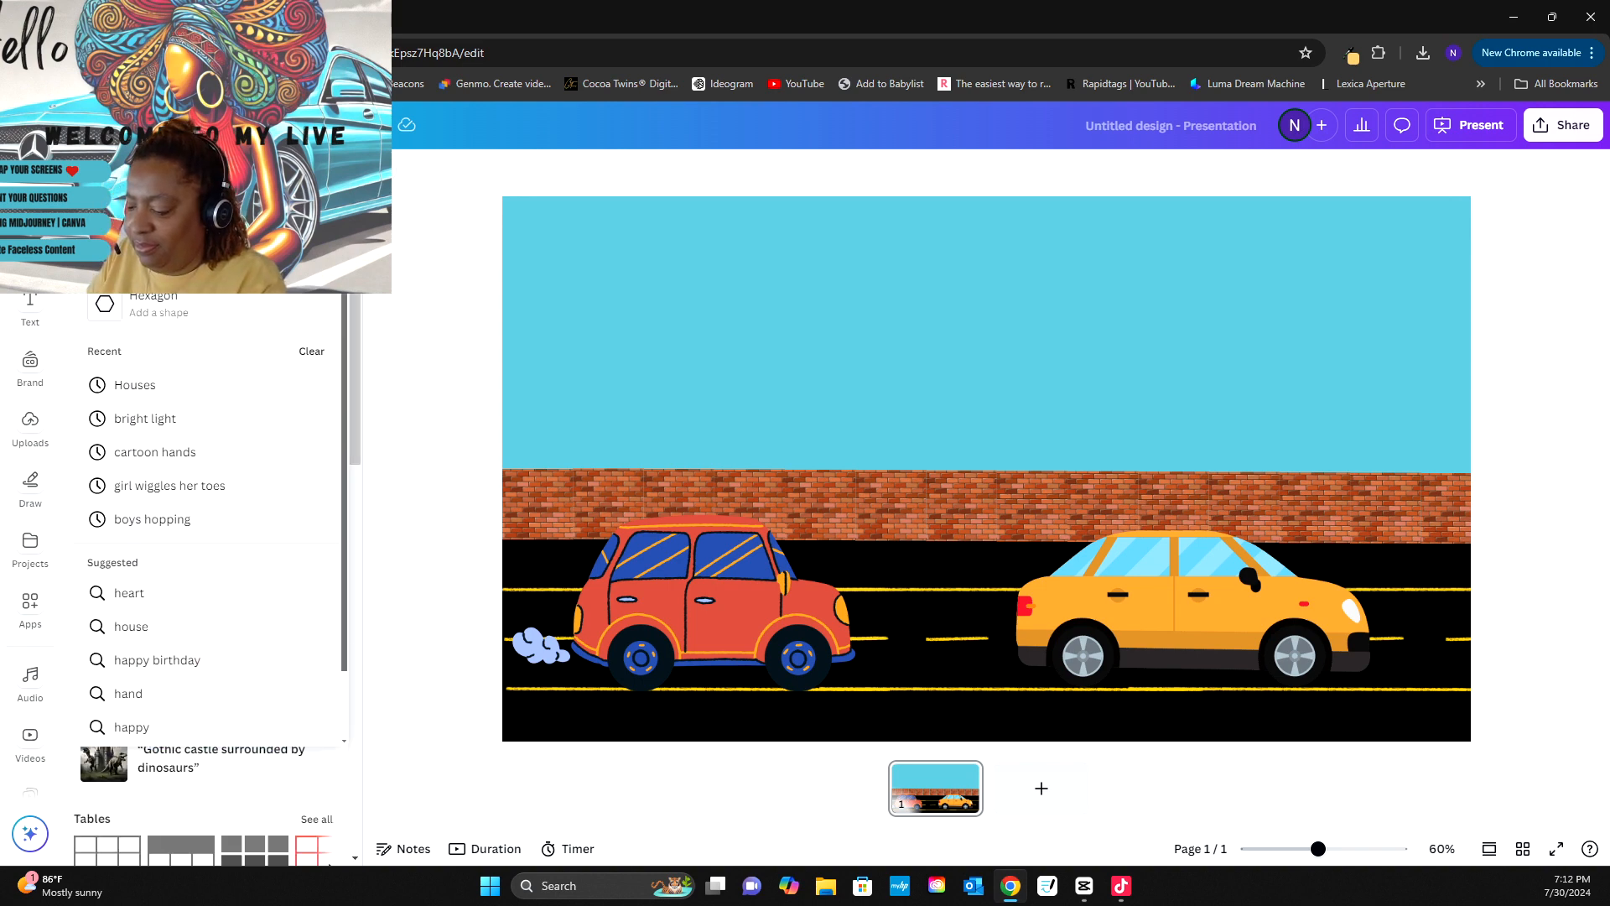
text(Houses)
key(Return)
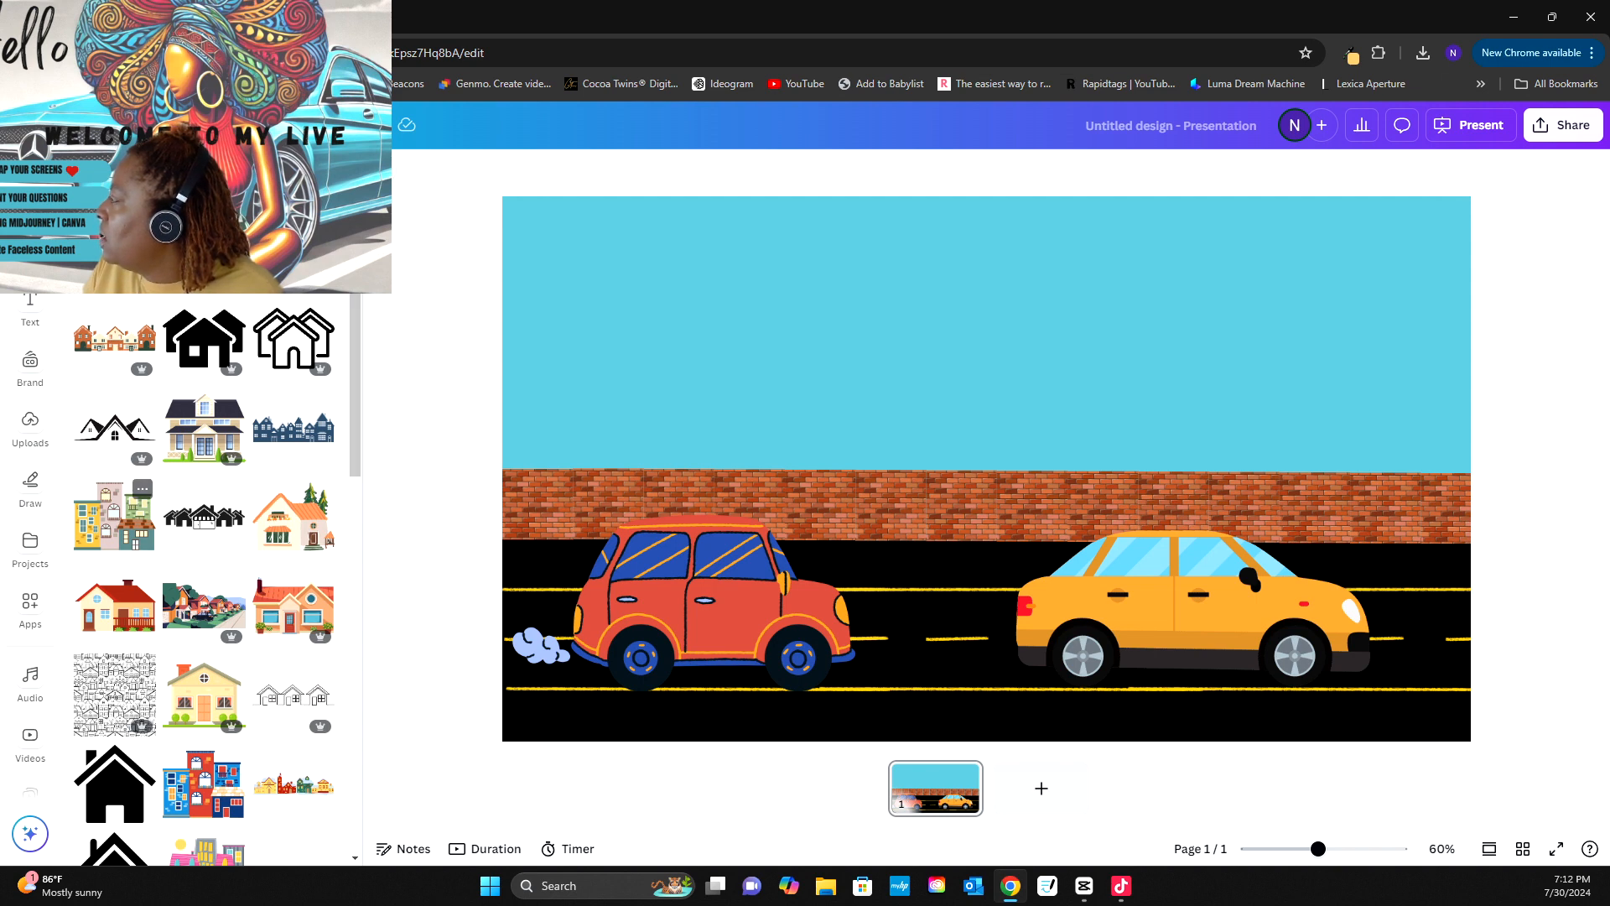
click(114, 516)
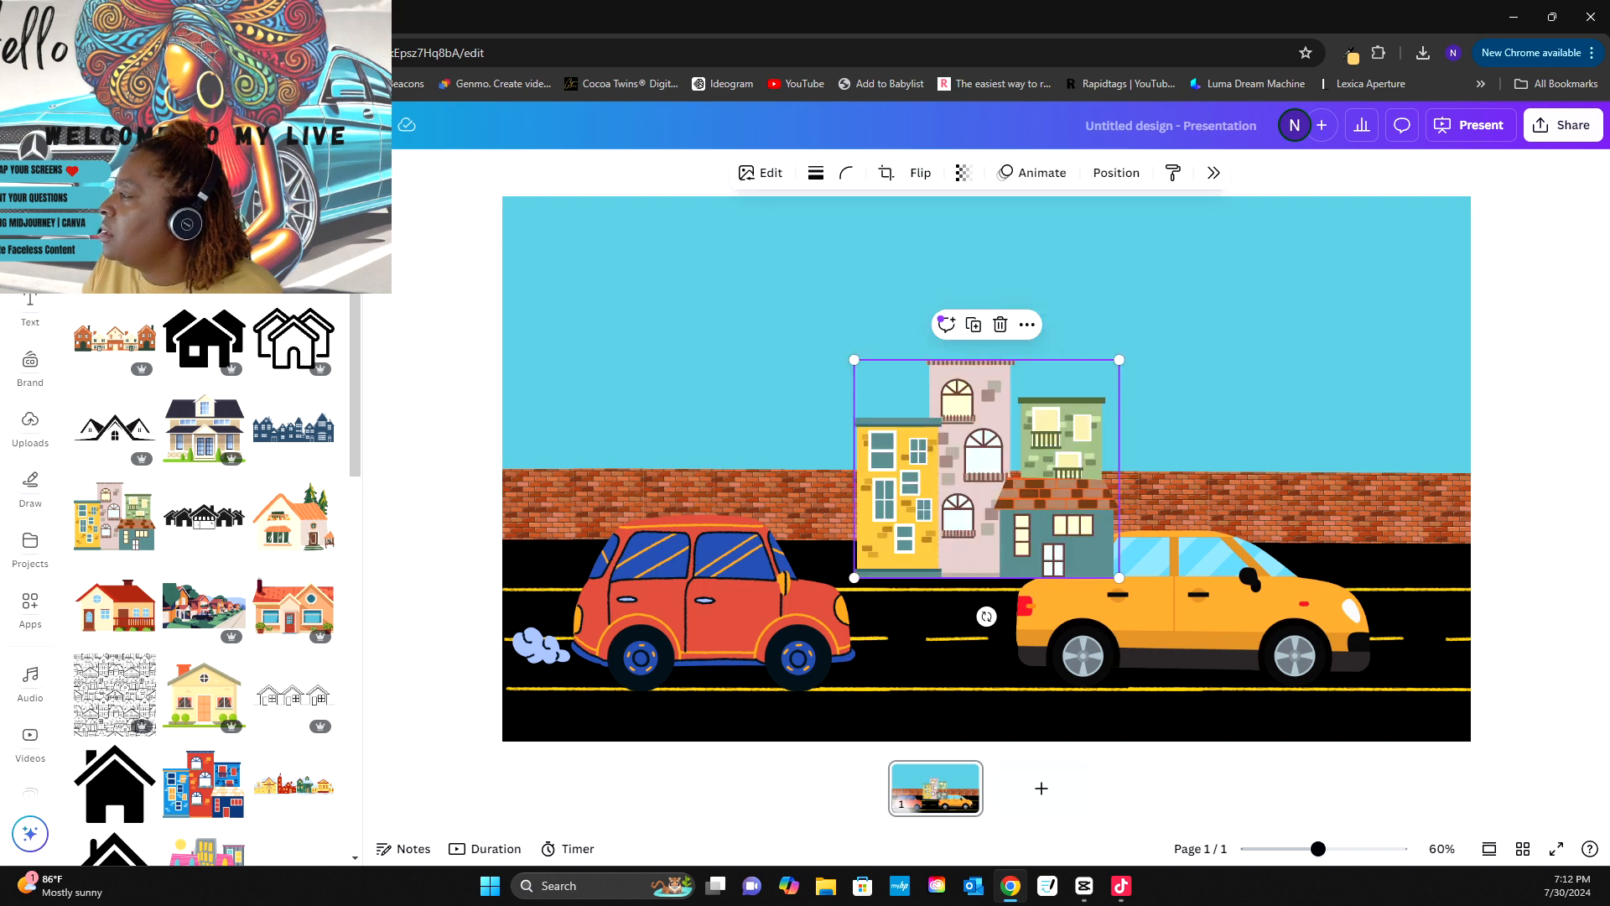
drag(987, 468, 635, 360)
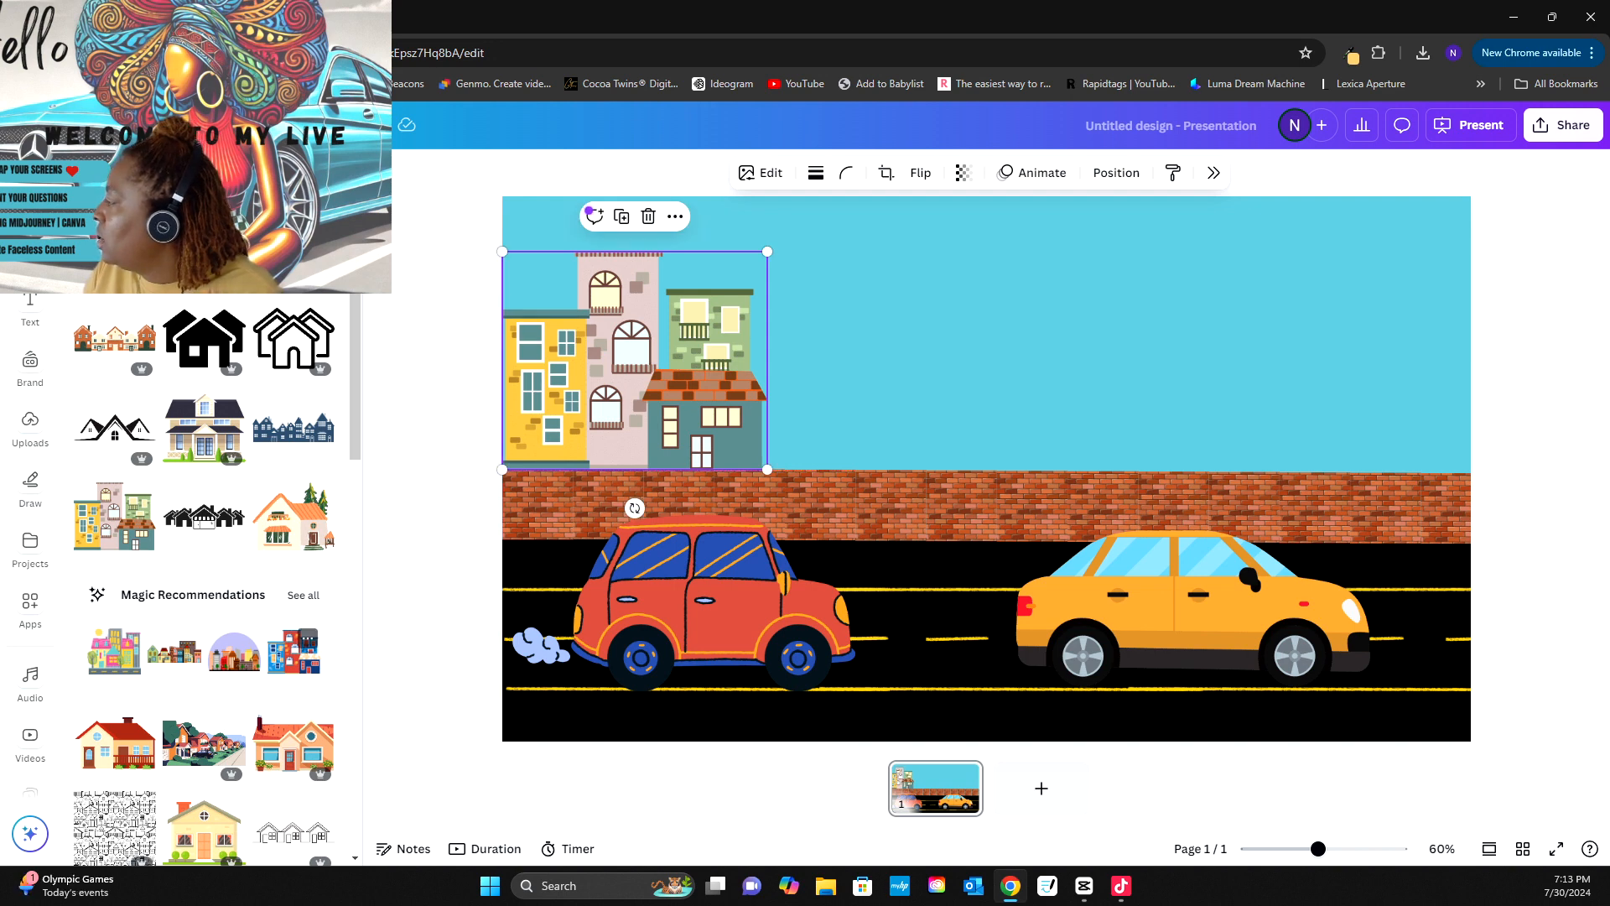
click(293, 651)
drag(988, 467, 899, 360)
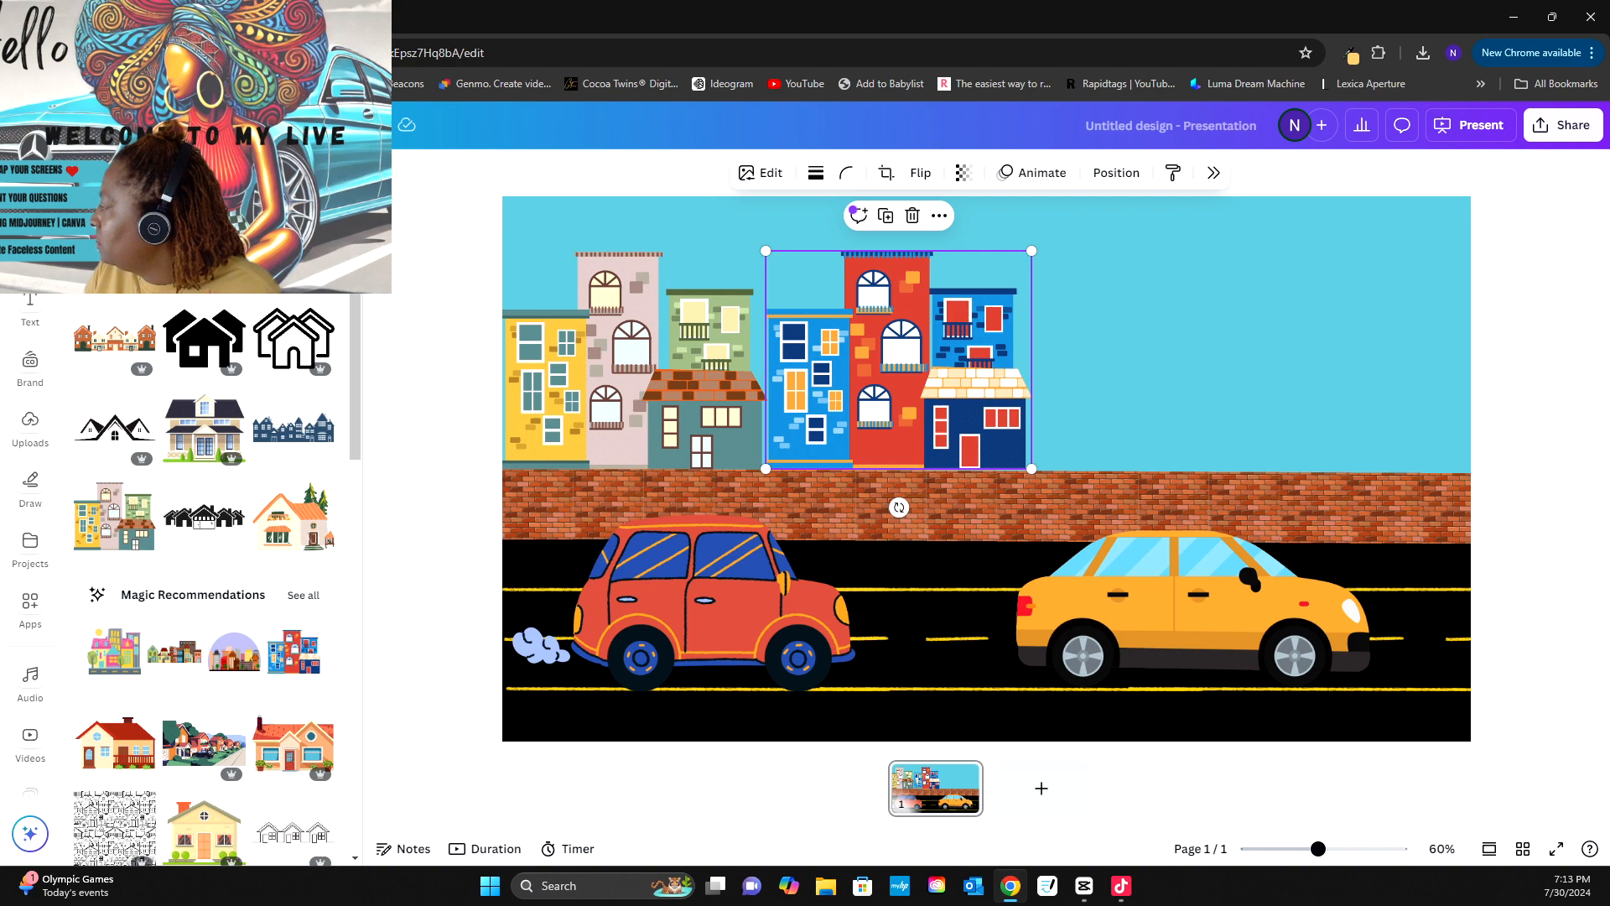
- Add the row of black-outlined coloured houses beside the blue-red cluster and scale it to end at the page's right edge
click(174, 653)
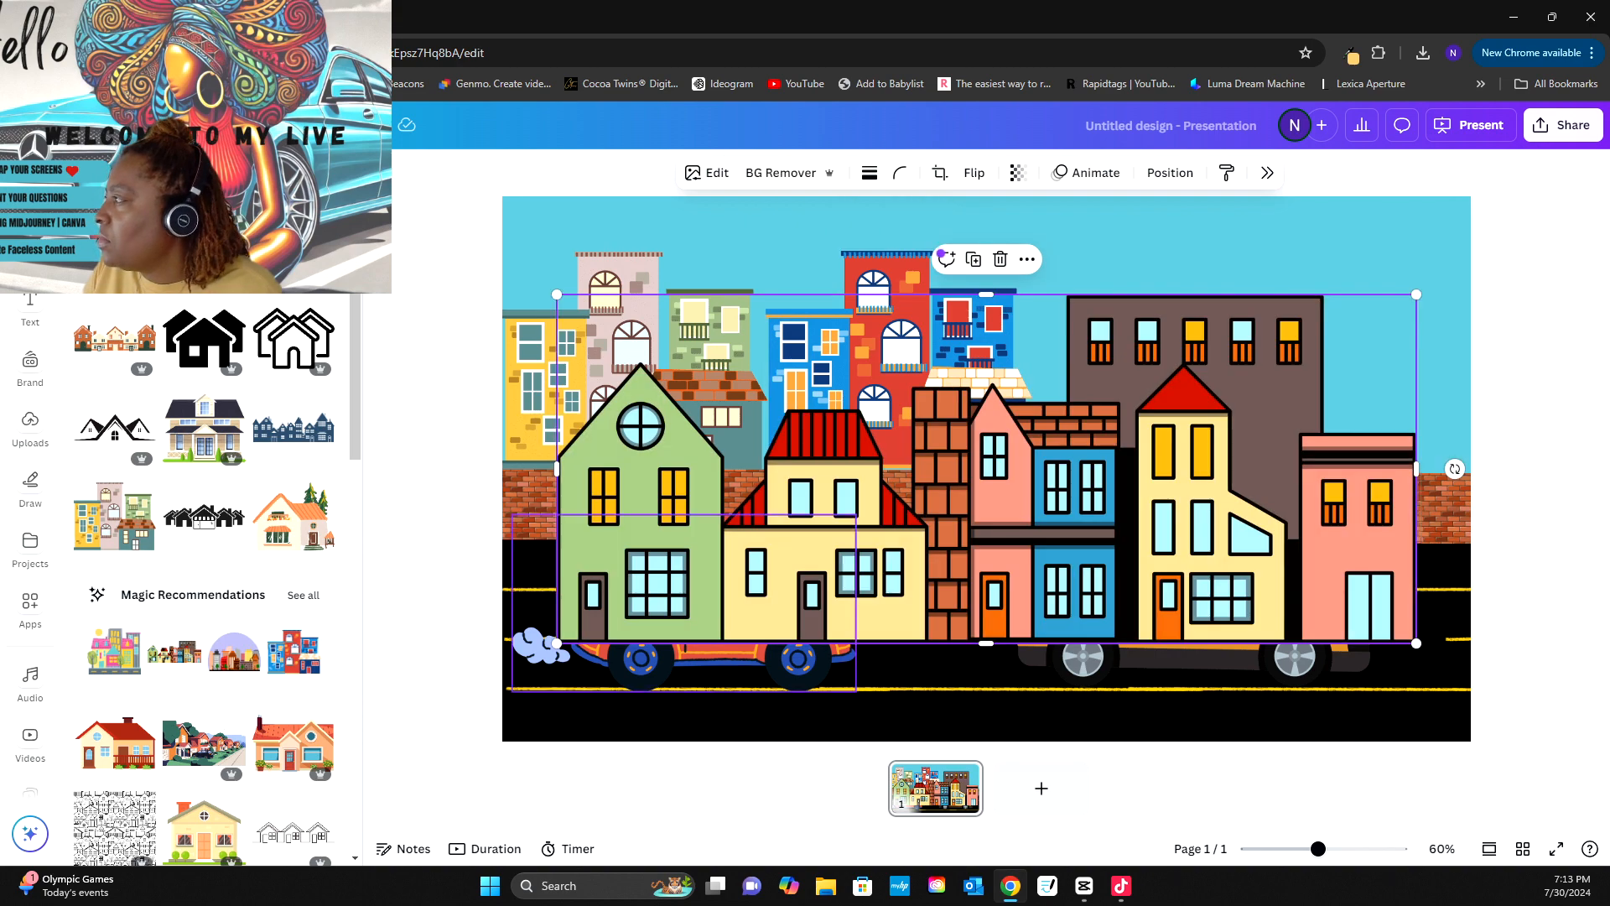
drag(557, 294, 873, 424)
drag(922, 503, 1074, 332)
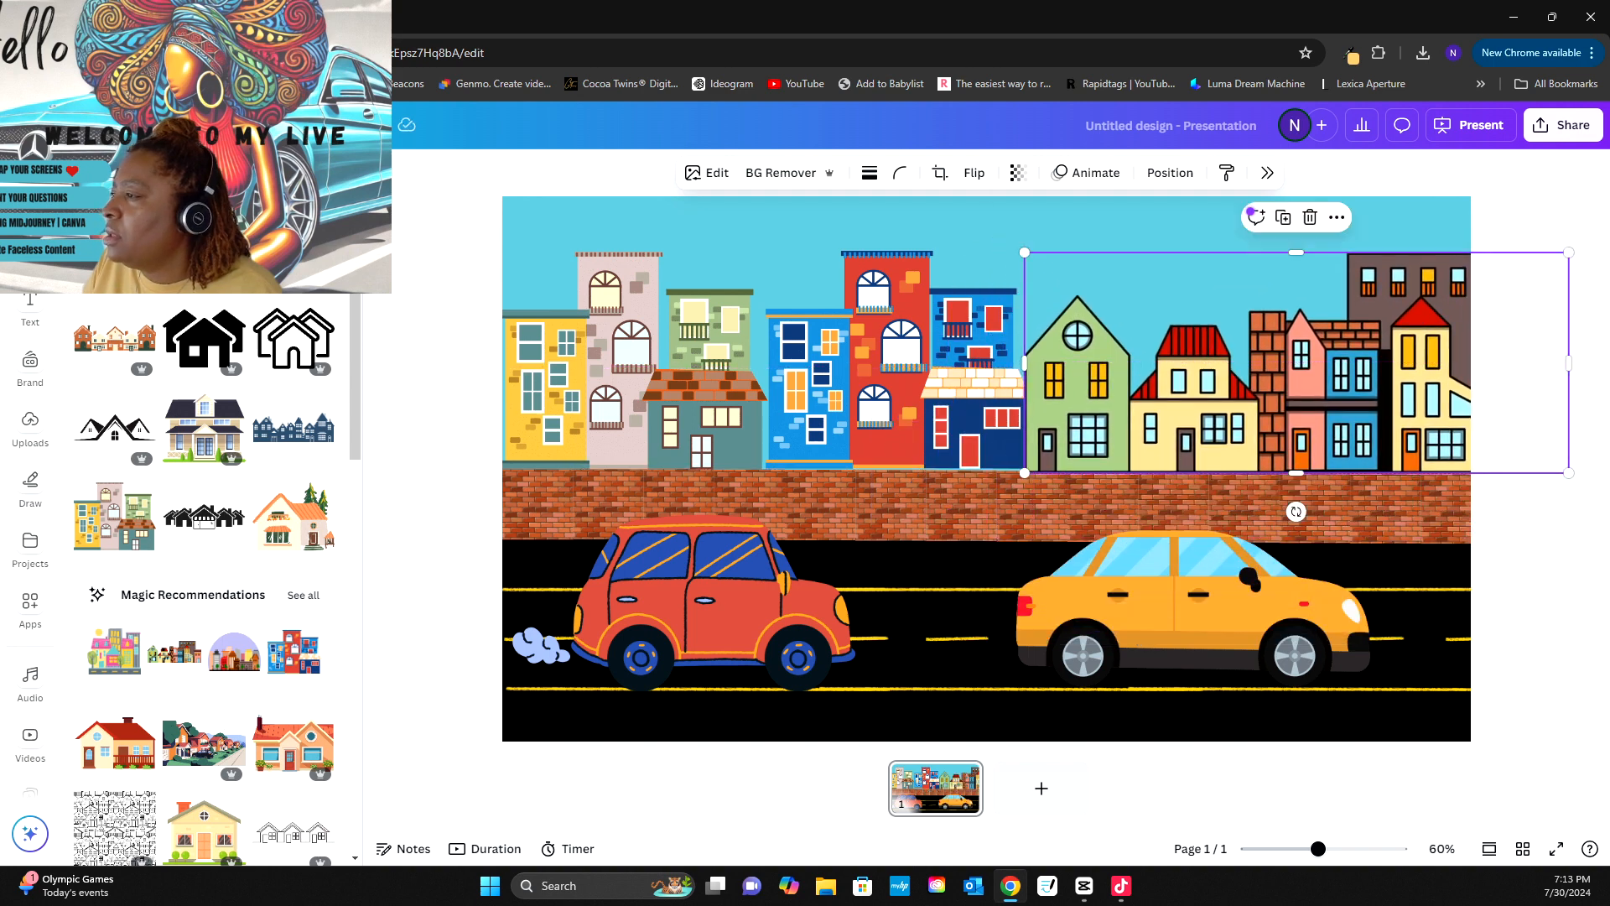
drag(1568, 253, 1471, 292)
key(Escape)
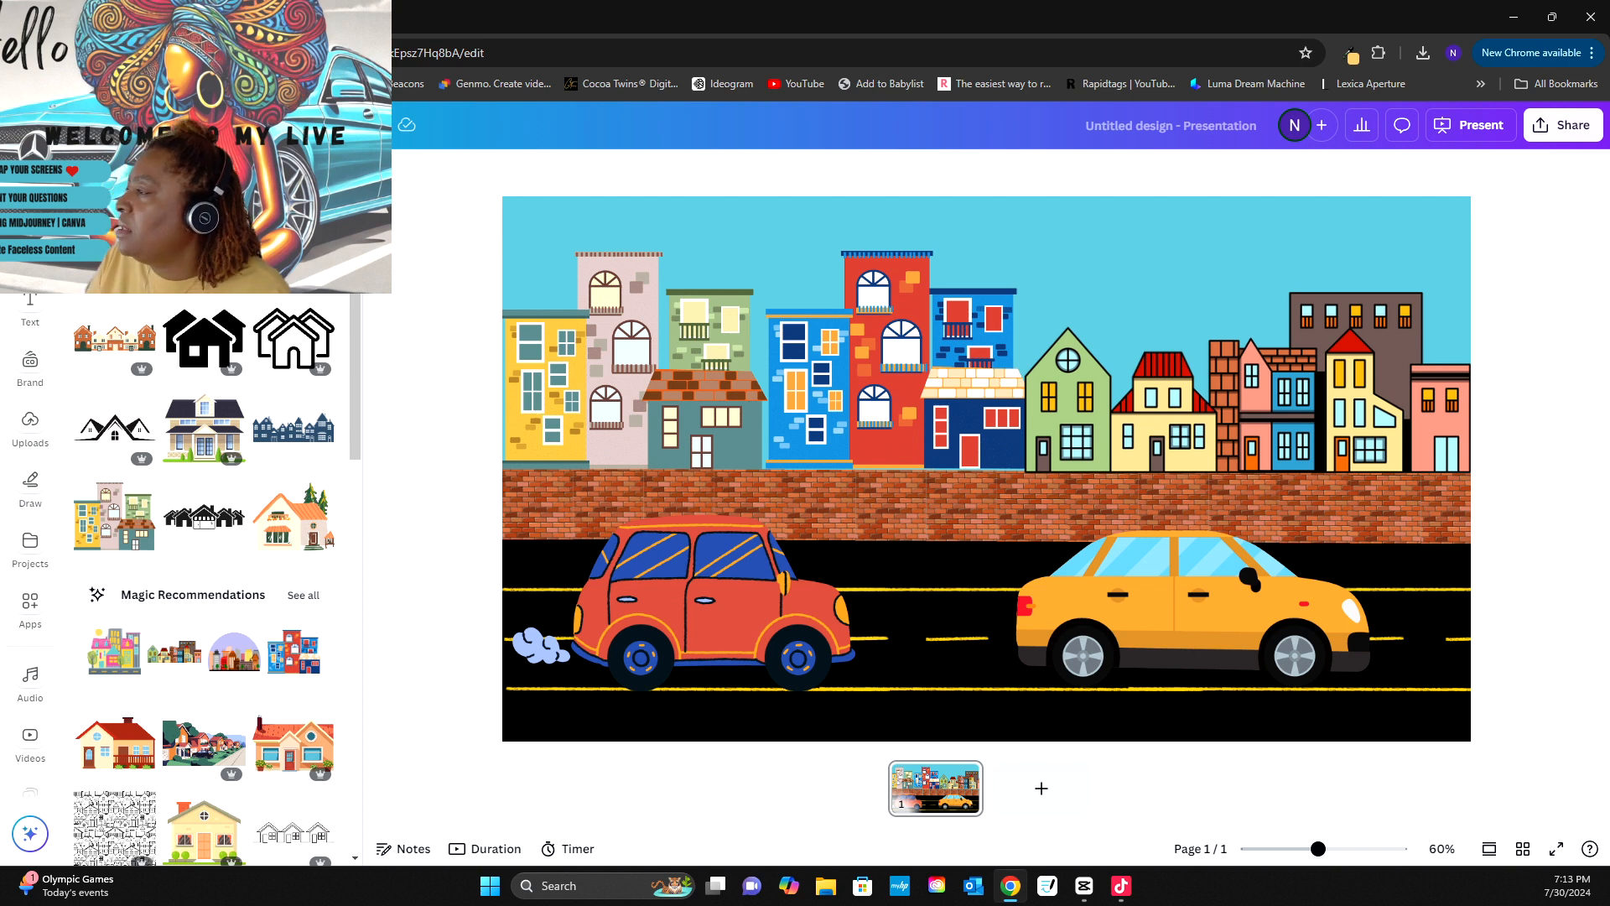
- Shrink the yellow-pink-green and blue-red building clusters slightly and shift them left so they stand close together on the wall
click(505, 253)
drag(503, 252, 512, 259)
drag(640, 364, 629, 367)
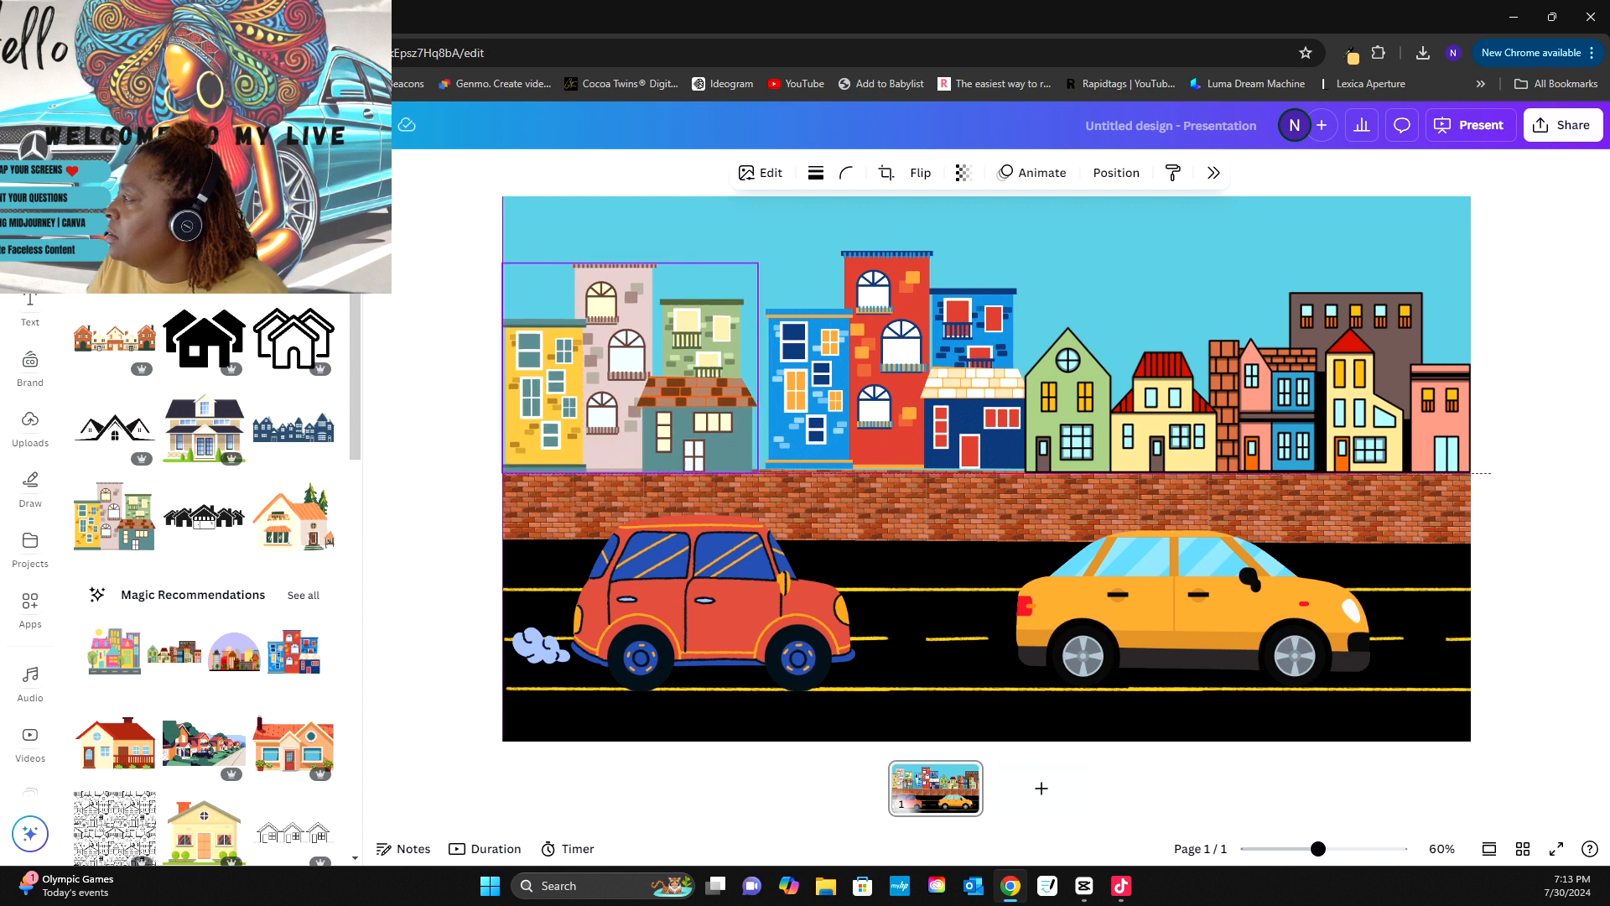
click(895, 362)
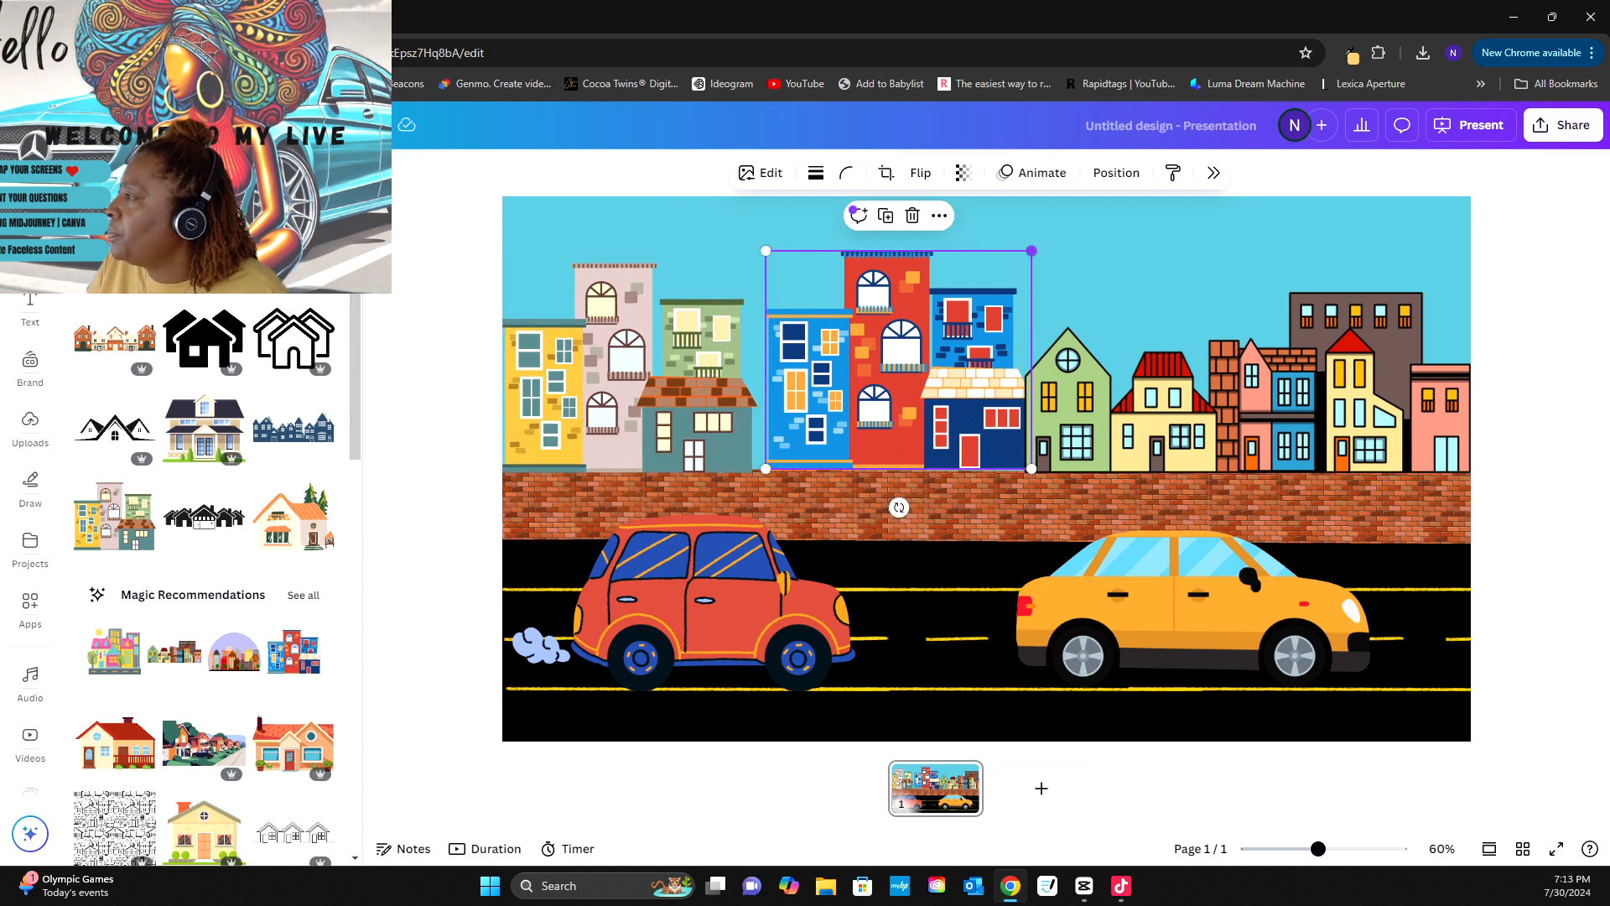
drag(1032, 251, 1017, 262)
drag(891, 366, 889, 366)
- Enlarge the row of black-outlined houses leftward until it meets the blue-red building cluster
click(1247, 383)
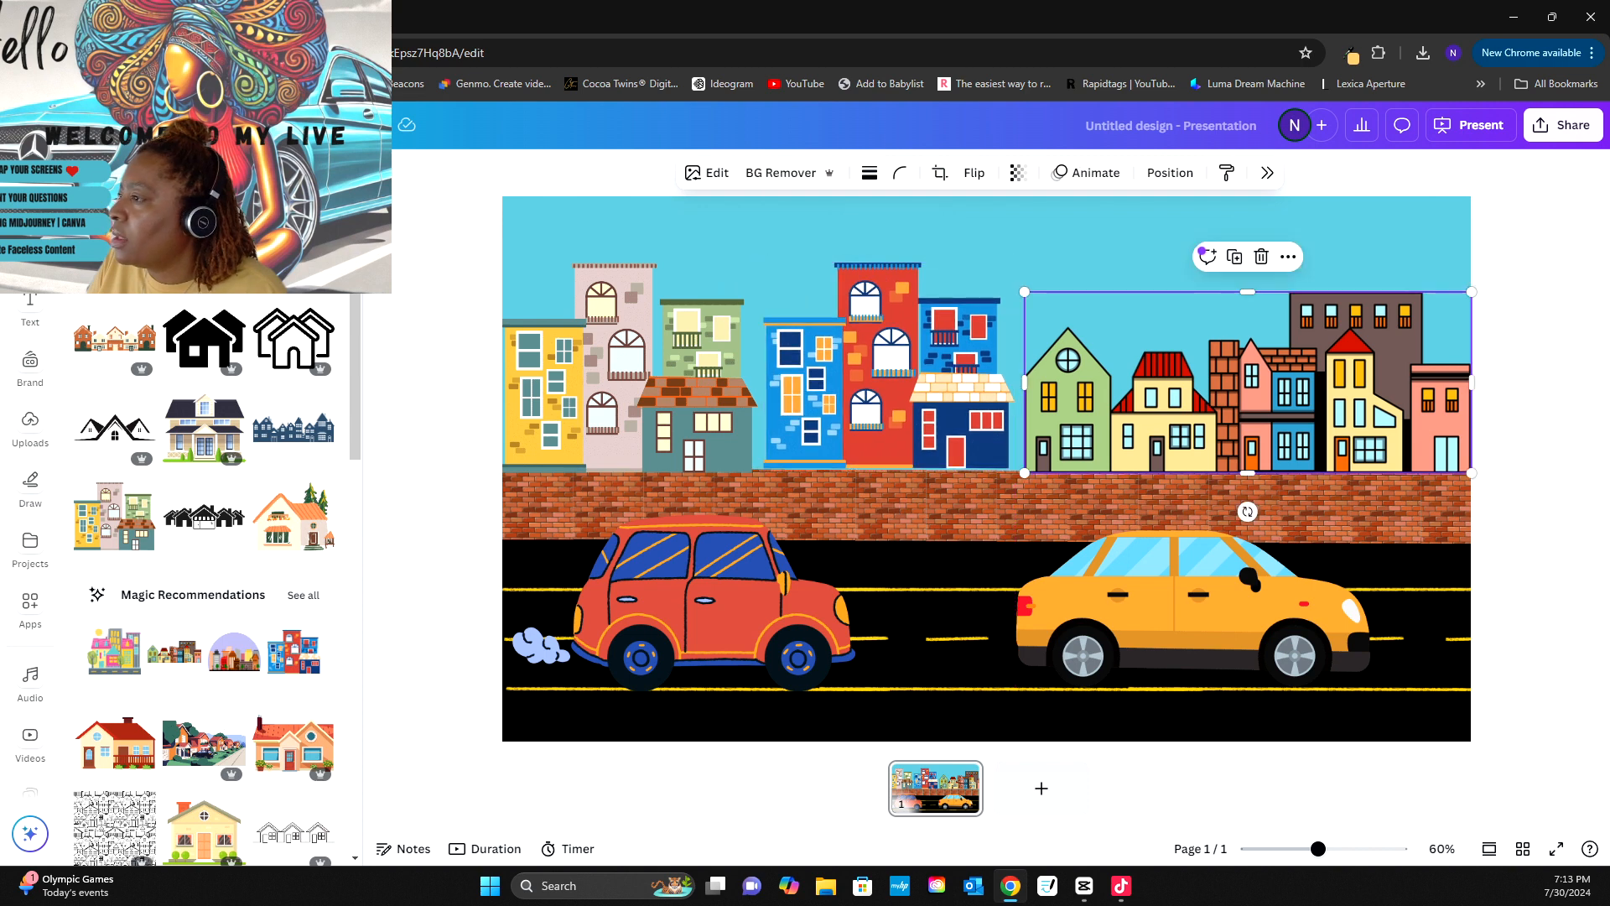
drag(1024, 292, 1009, 286)
key(Escape)
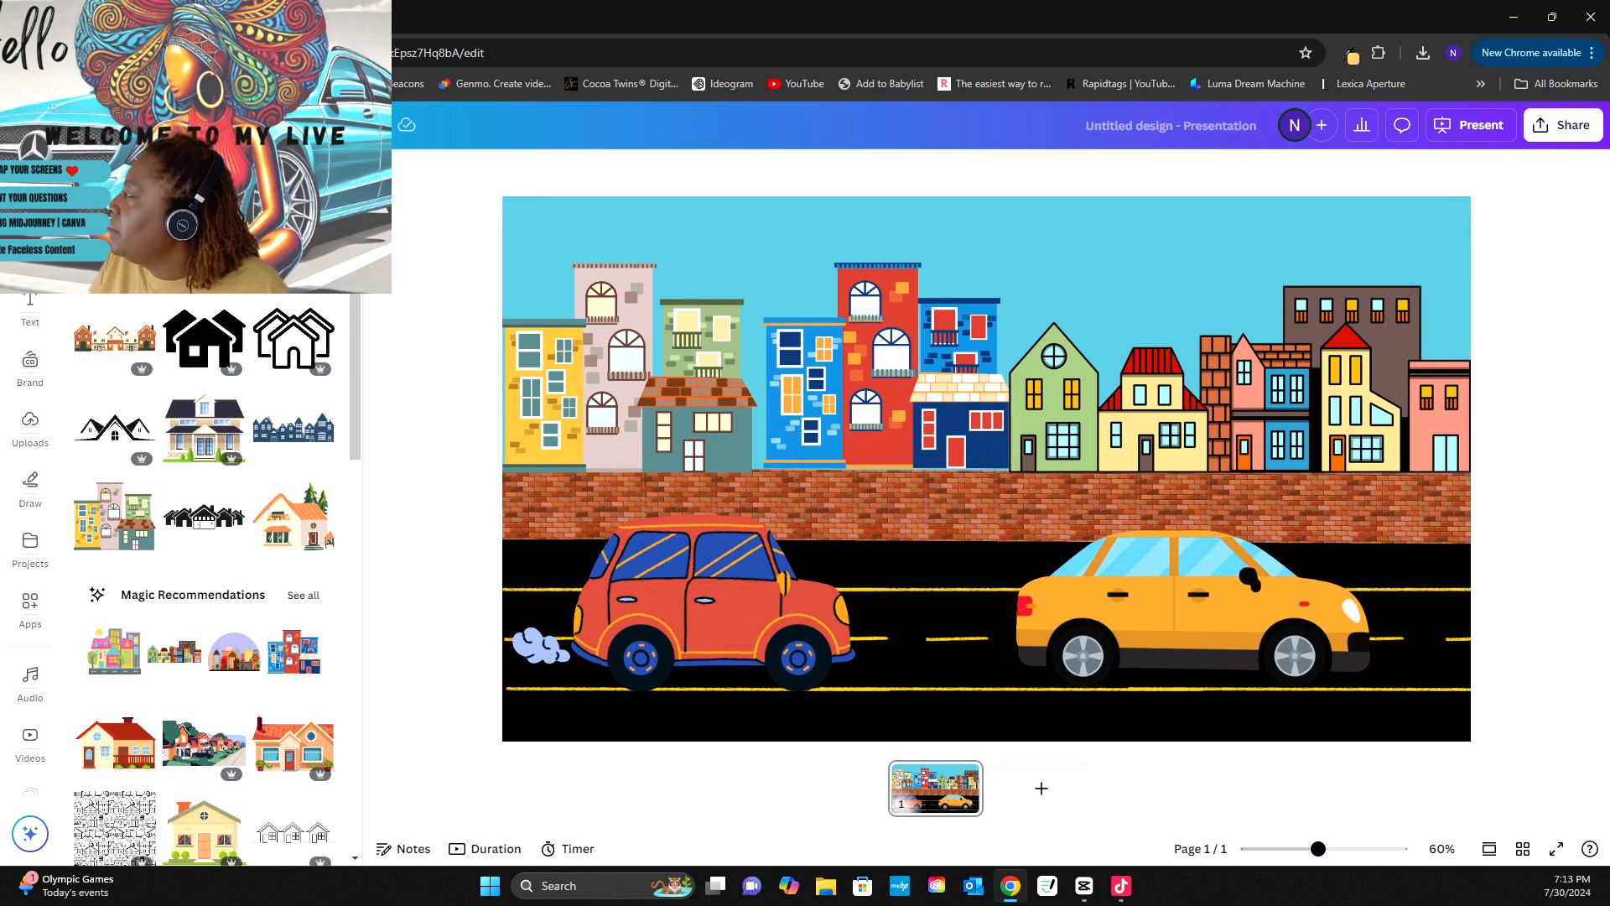
- Search the elements library for "cloud", add the fluffy realistic cloud and shrink it into the sky's upper-left corner
key(Return)
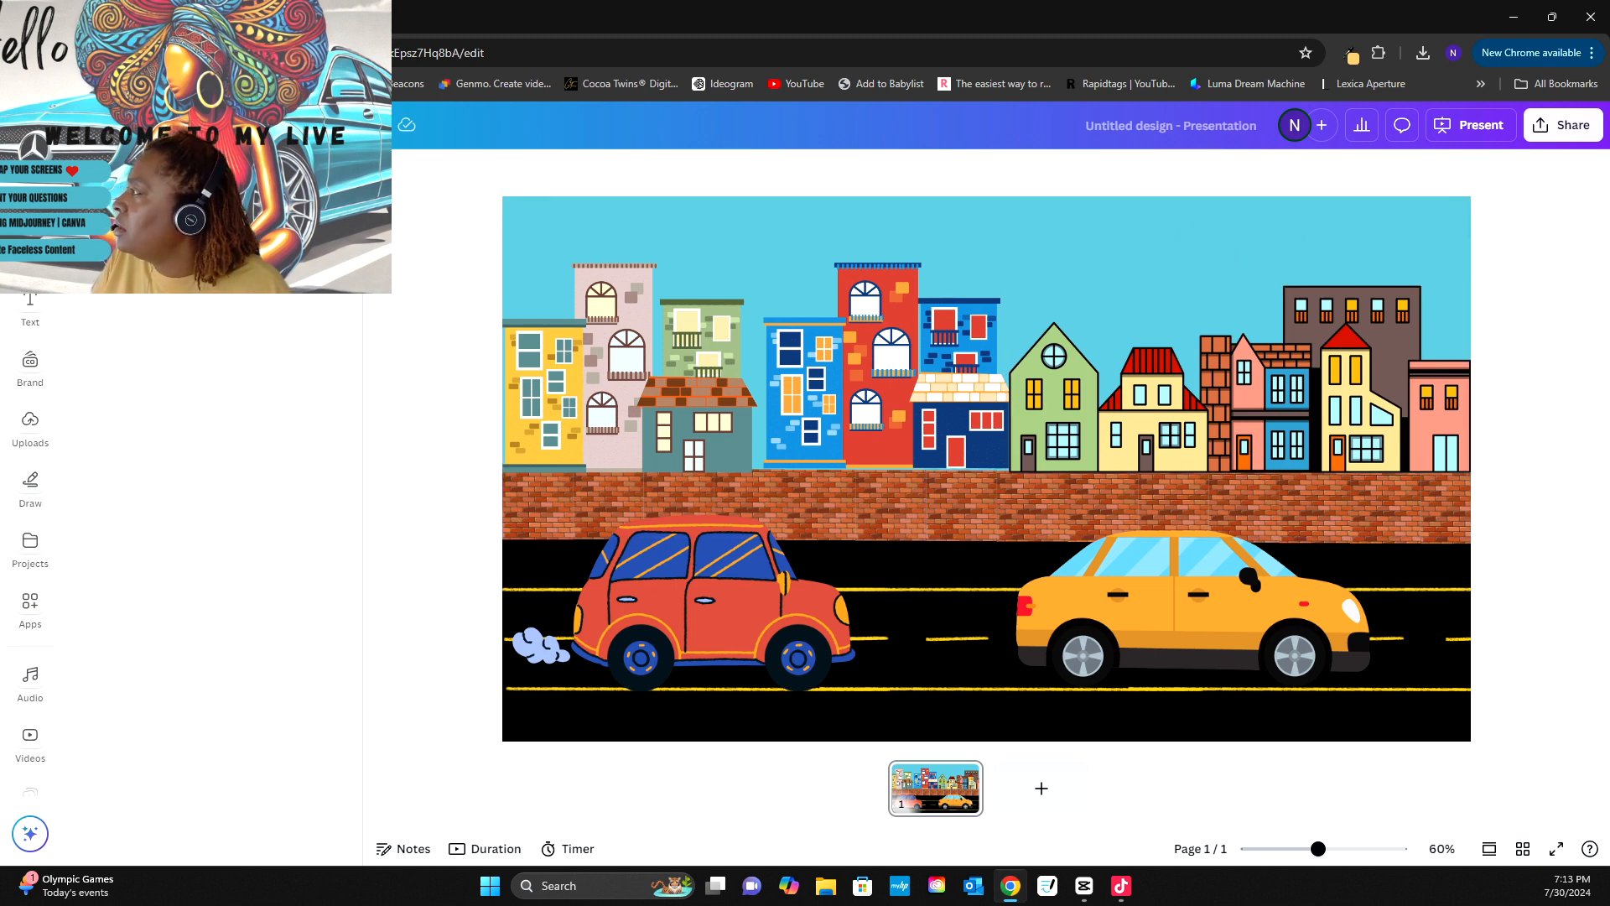
text(cloud)
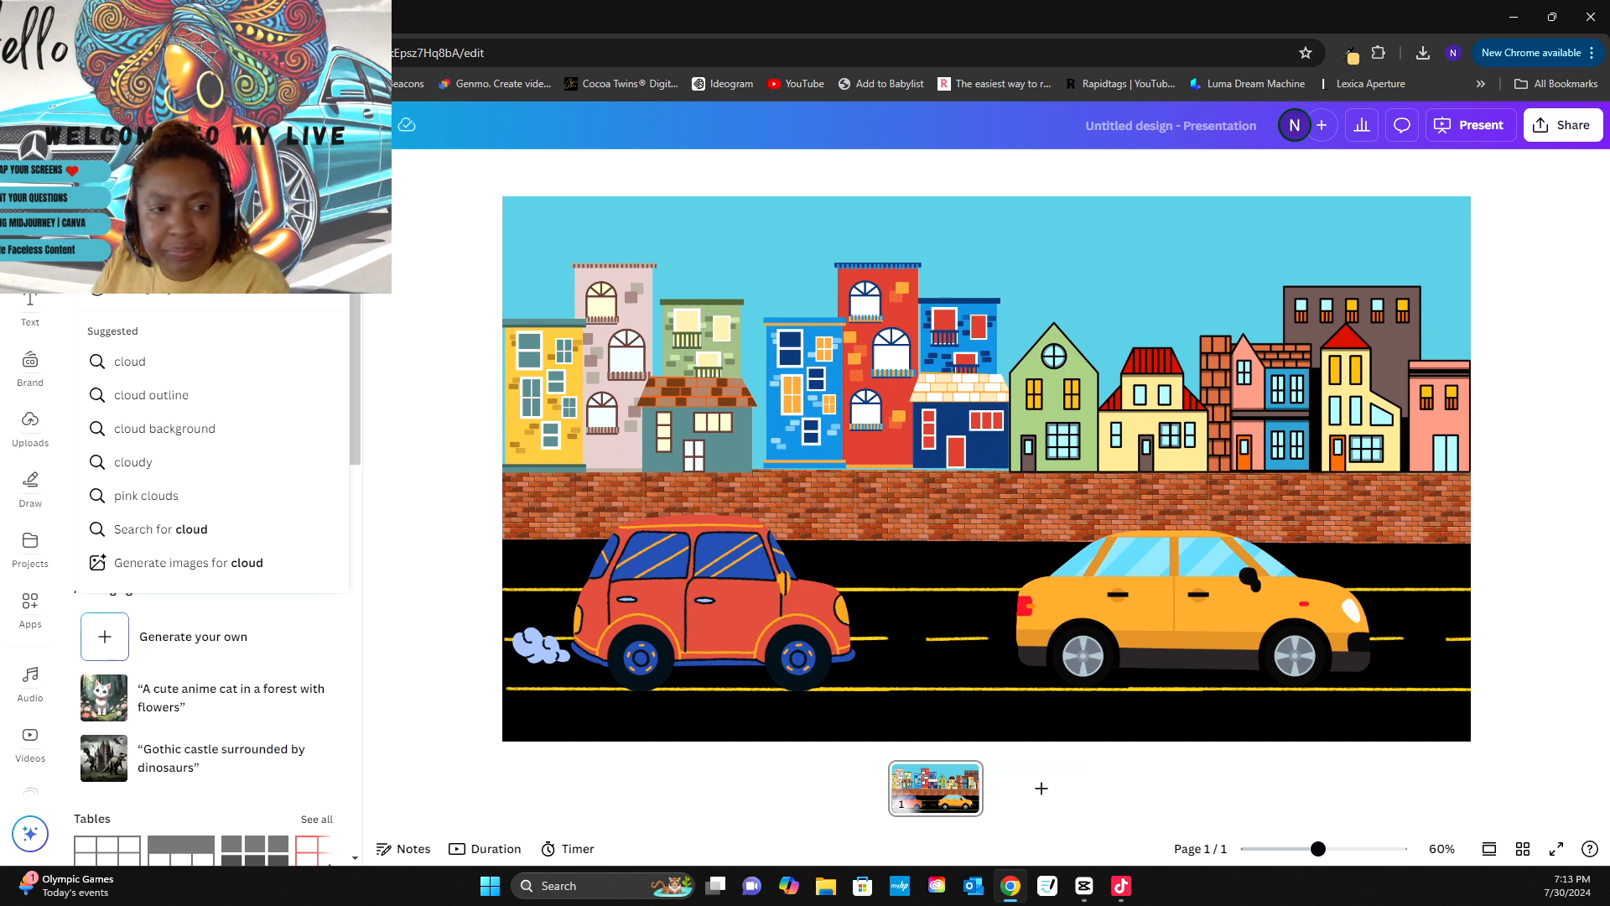
key(Return)
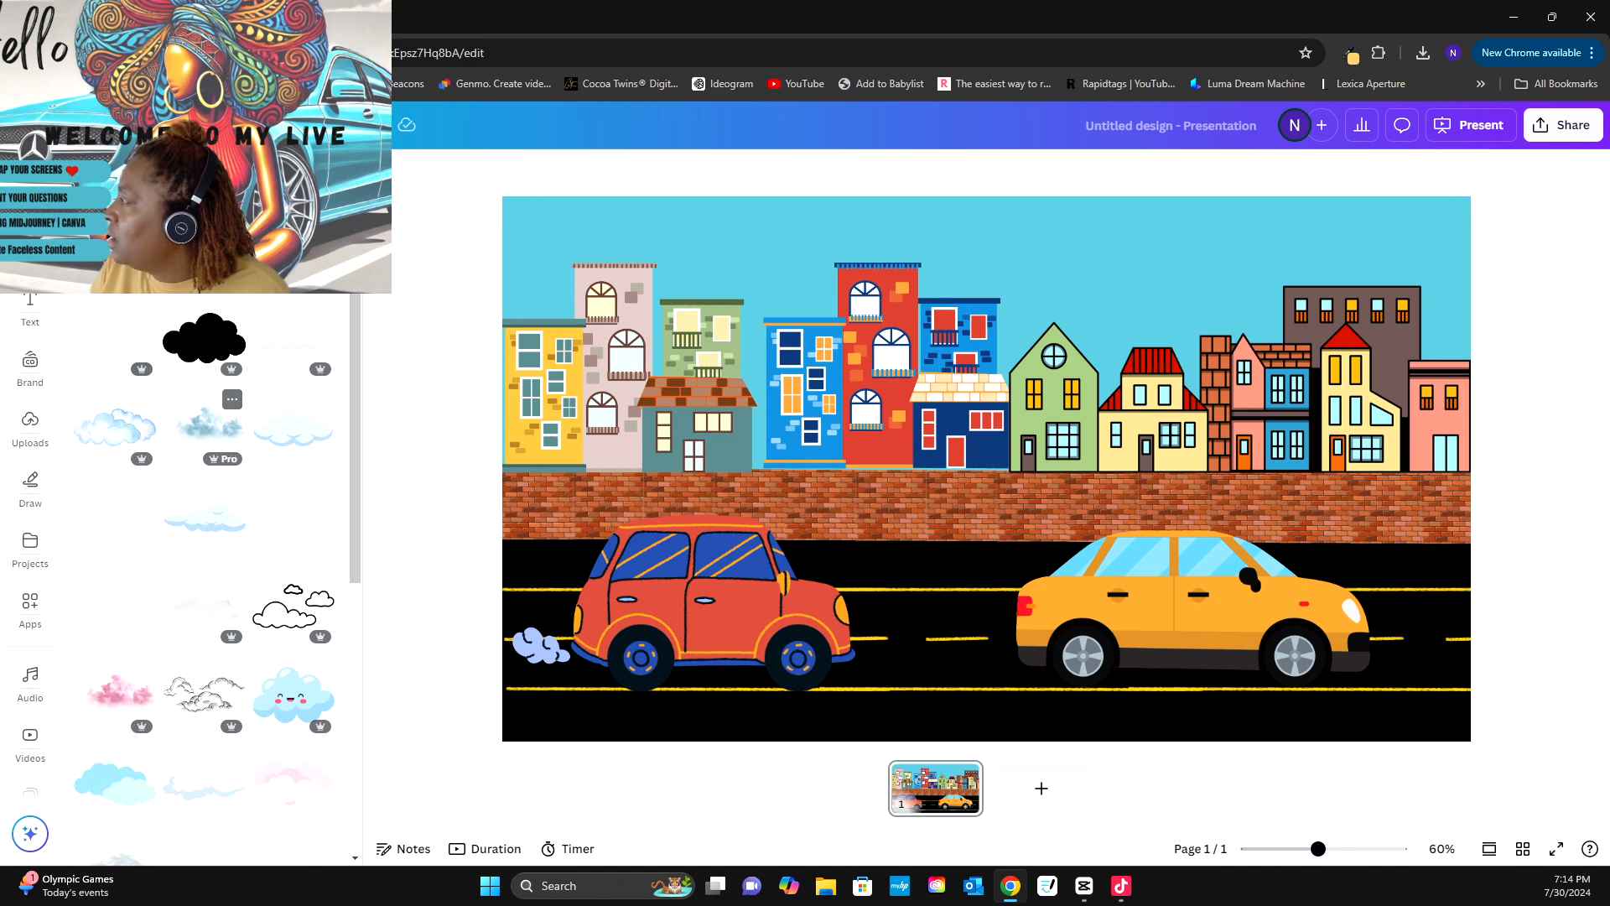
click(210, 428)
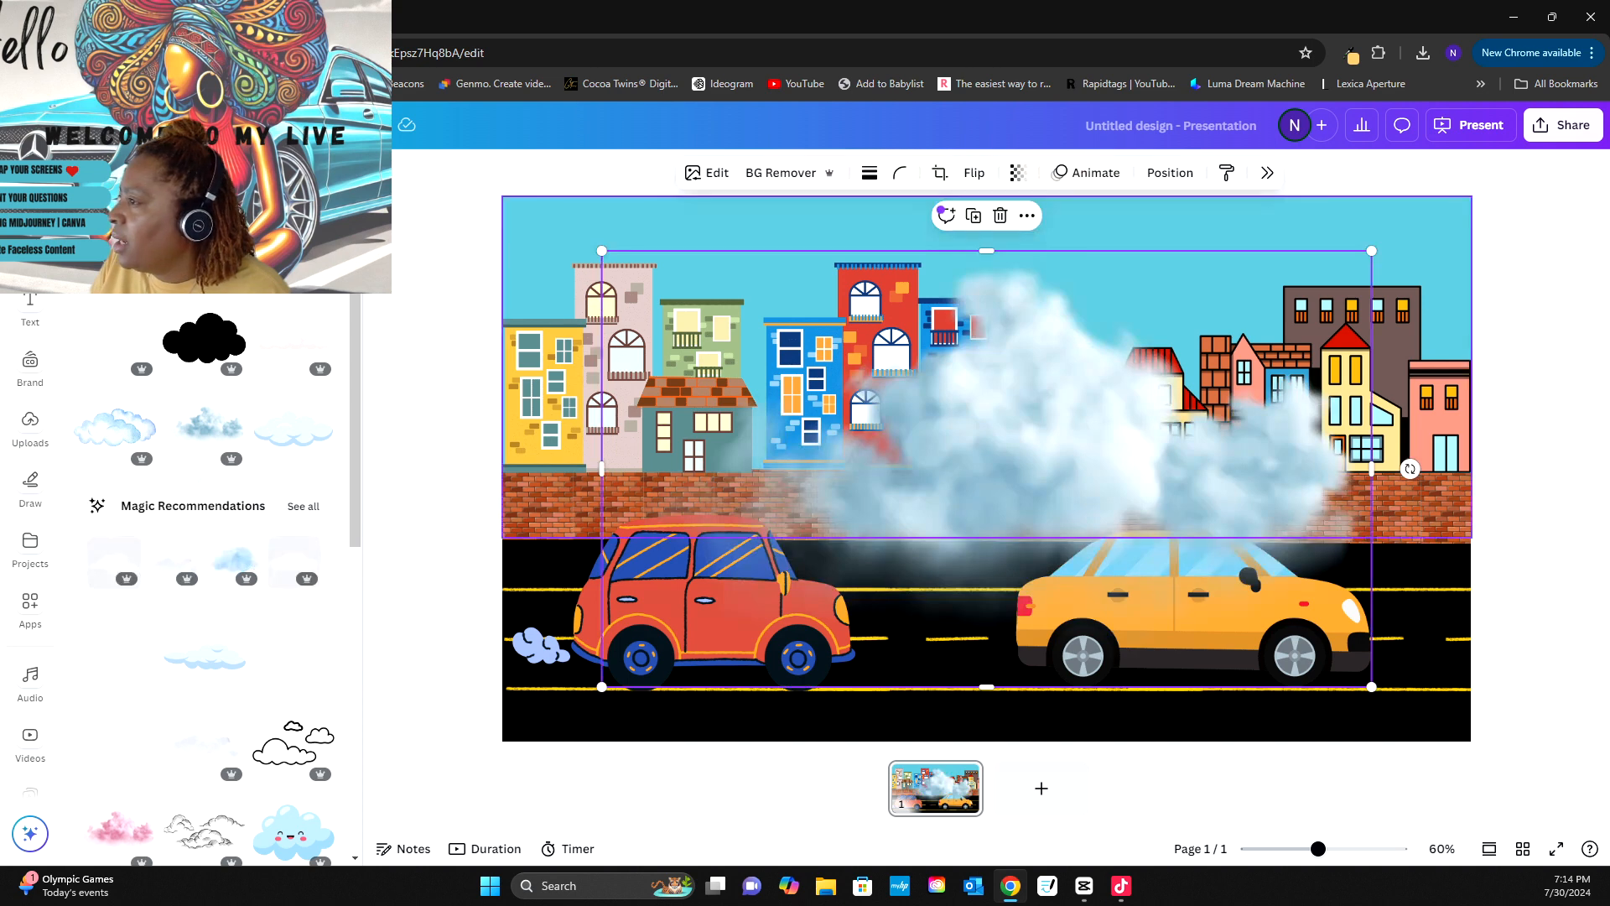
drag(1372, 250, 749, 602)
drag(675, 641, 575, 238)
- Make a copy of the corner cloud and place it just to its right at the same height
right_click(576, 240)
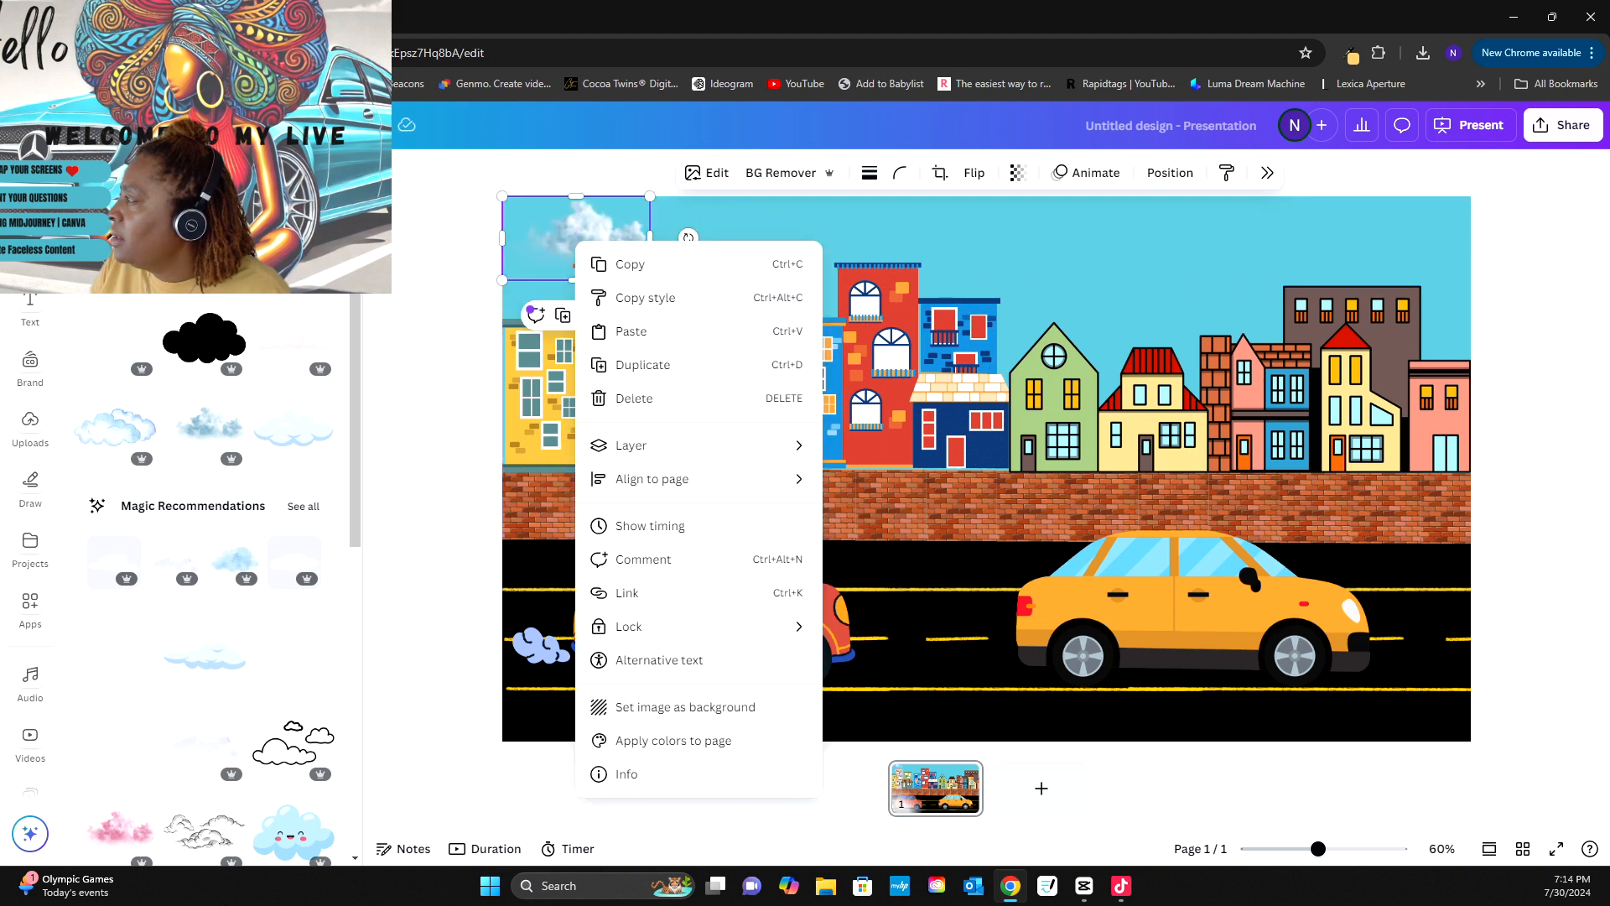
right_click(582, 227)
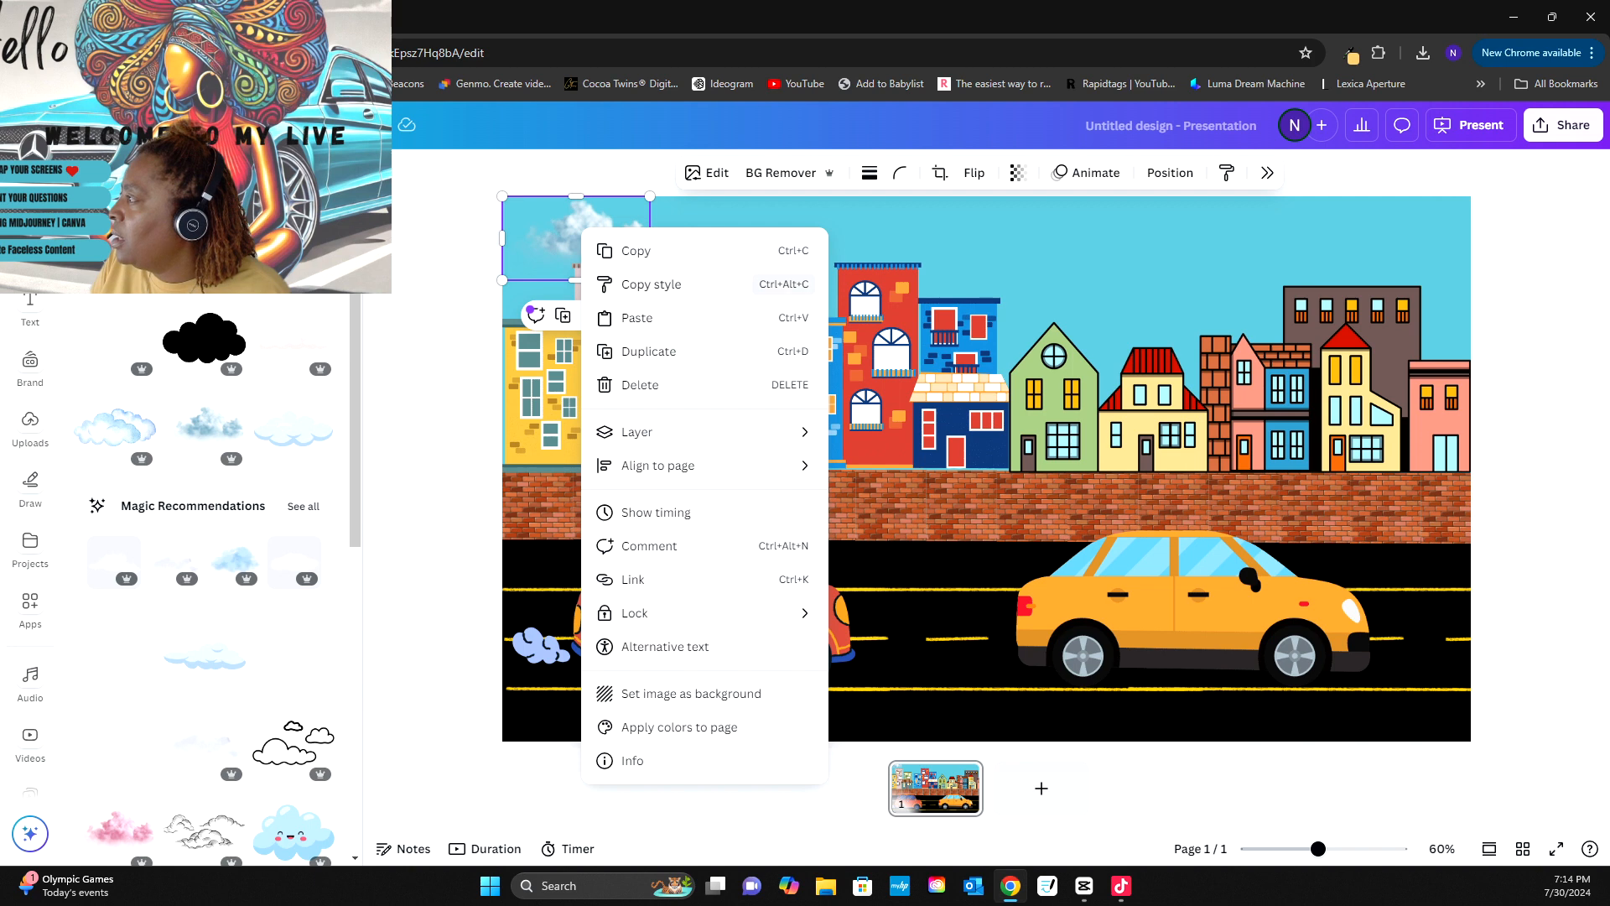
click(637, 318)
drag(584, 246, 712, 238)
- Duplicate the cloud twice, placing one copy at the sky's upper-right corner and the other slightly lower to its left
right_click(706, 237)
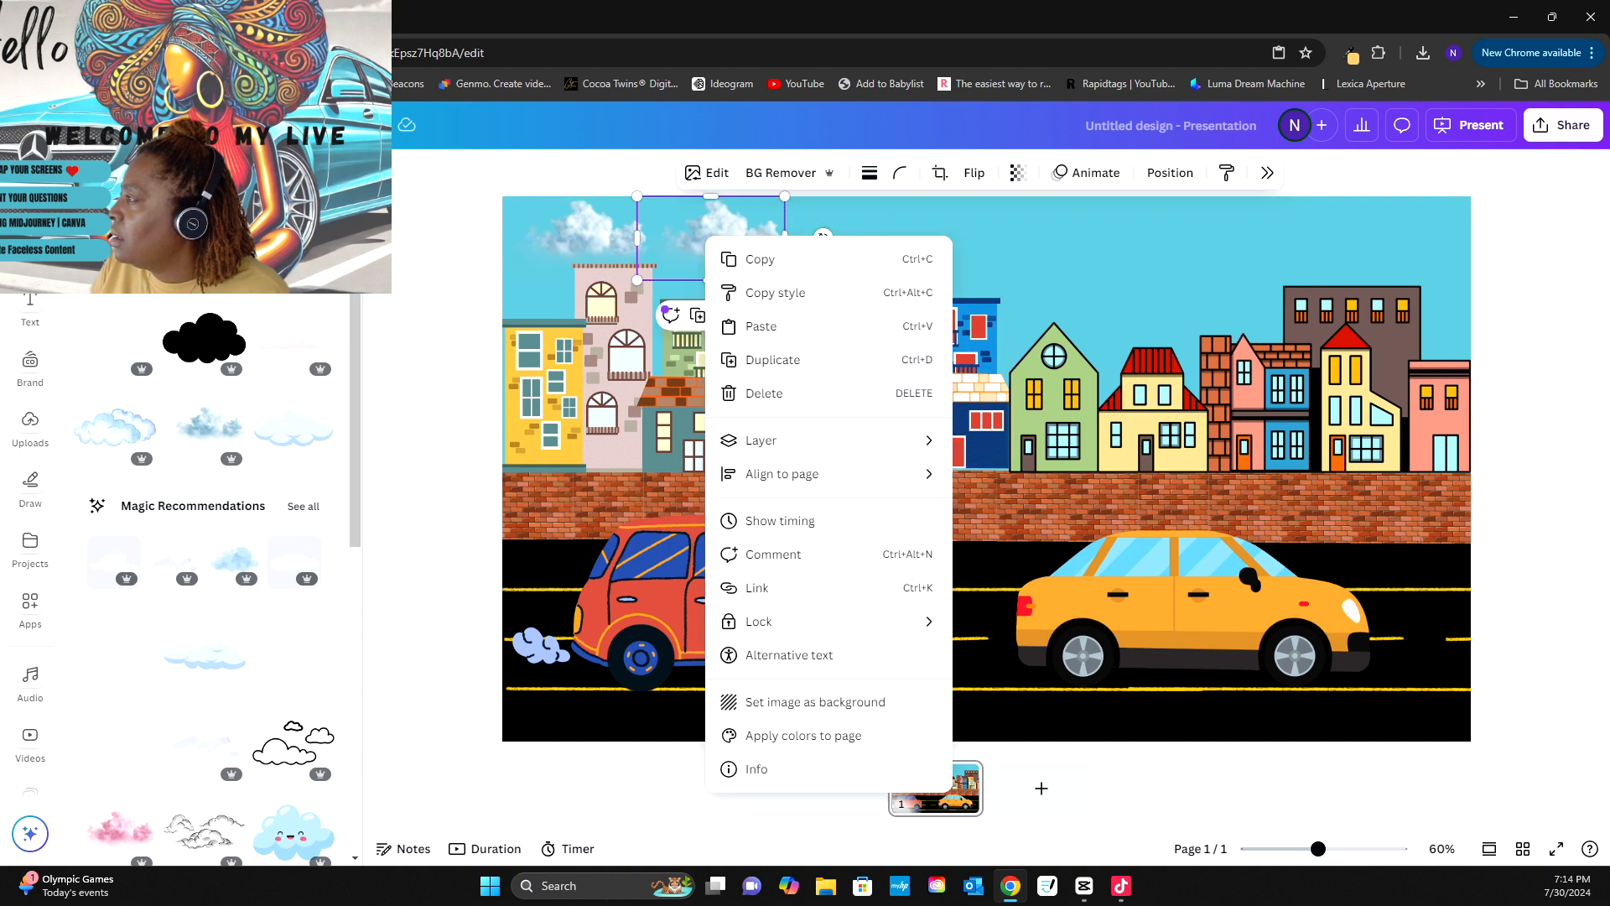
click(773, 360)
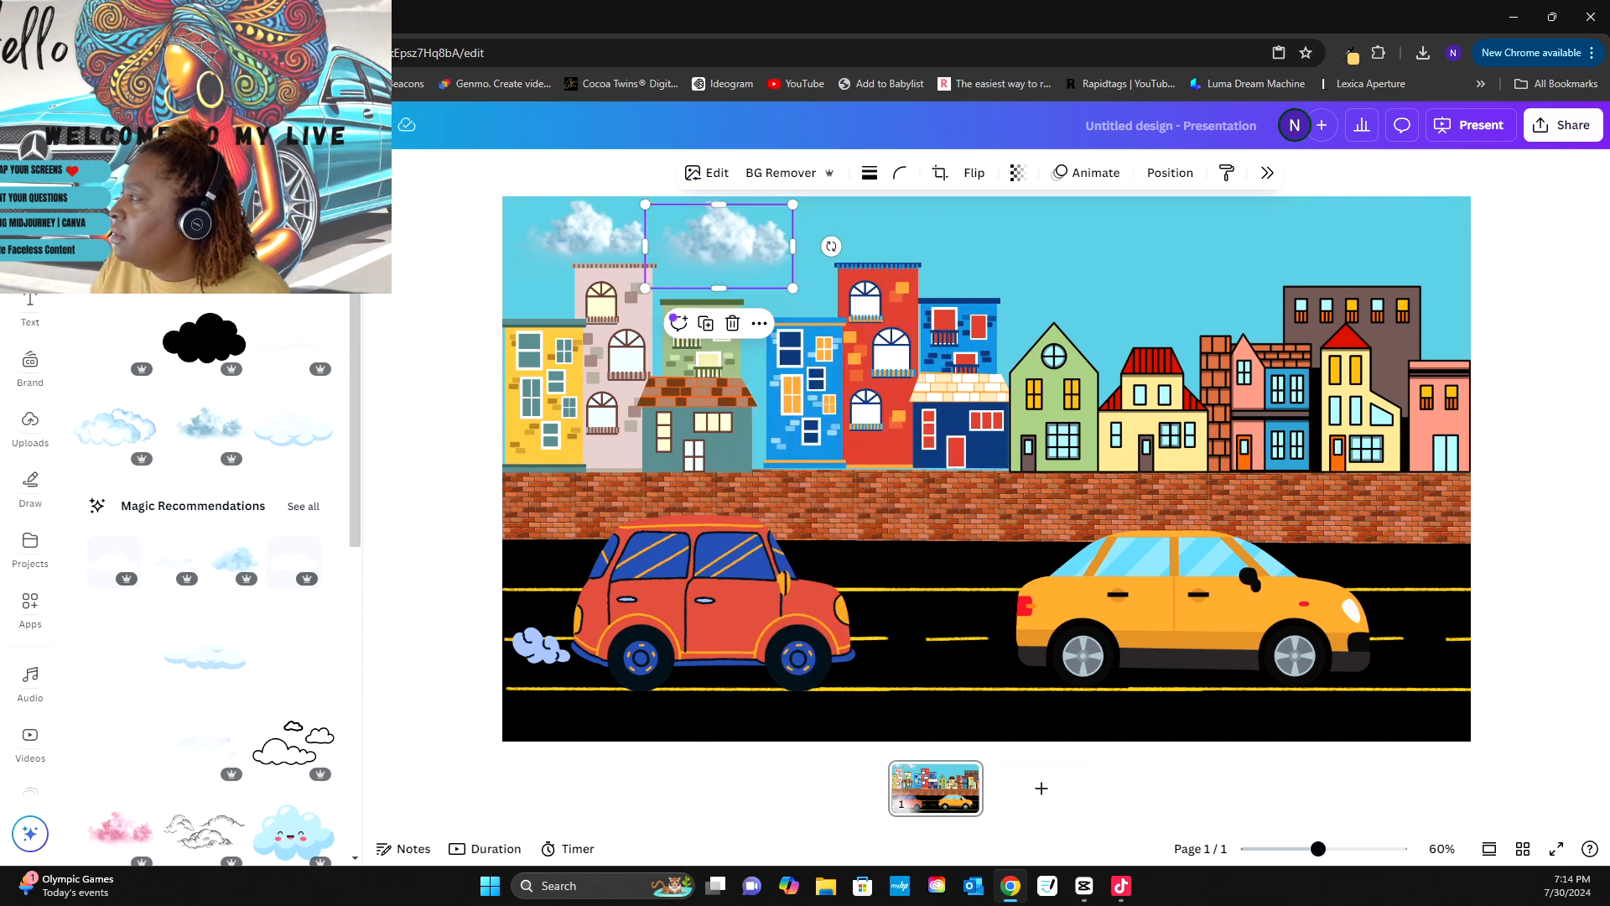
drag(719, 245, 1398, 243)
right_click(1398, 245)
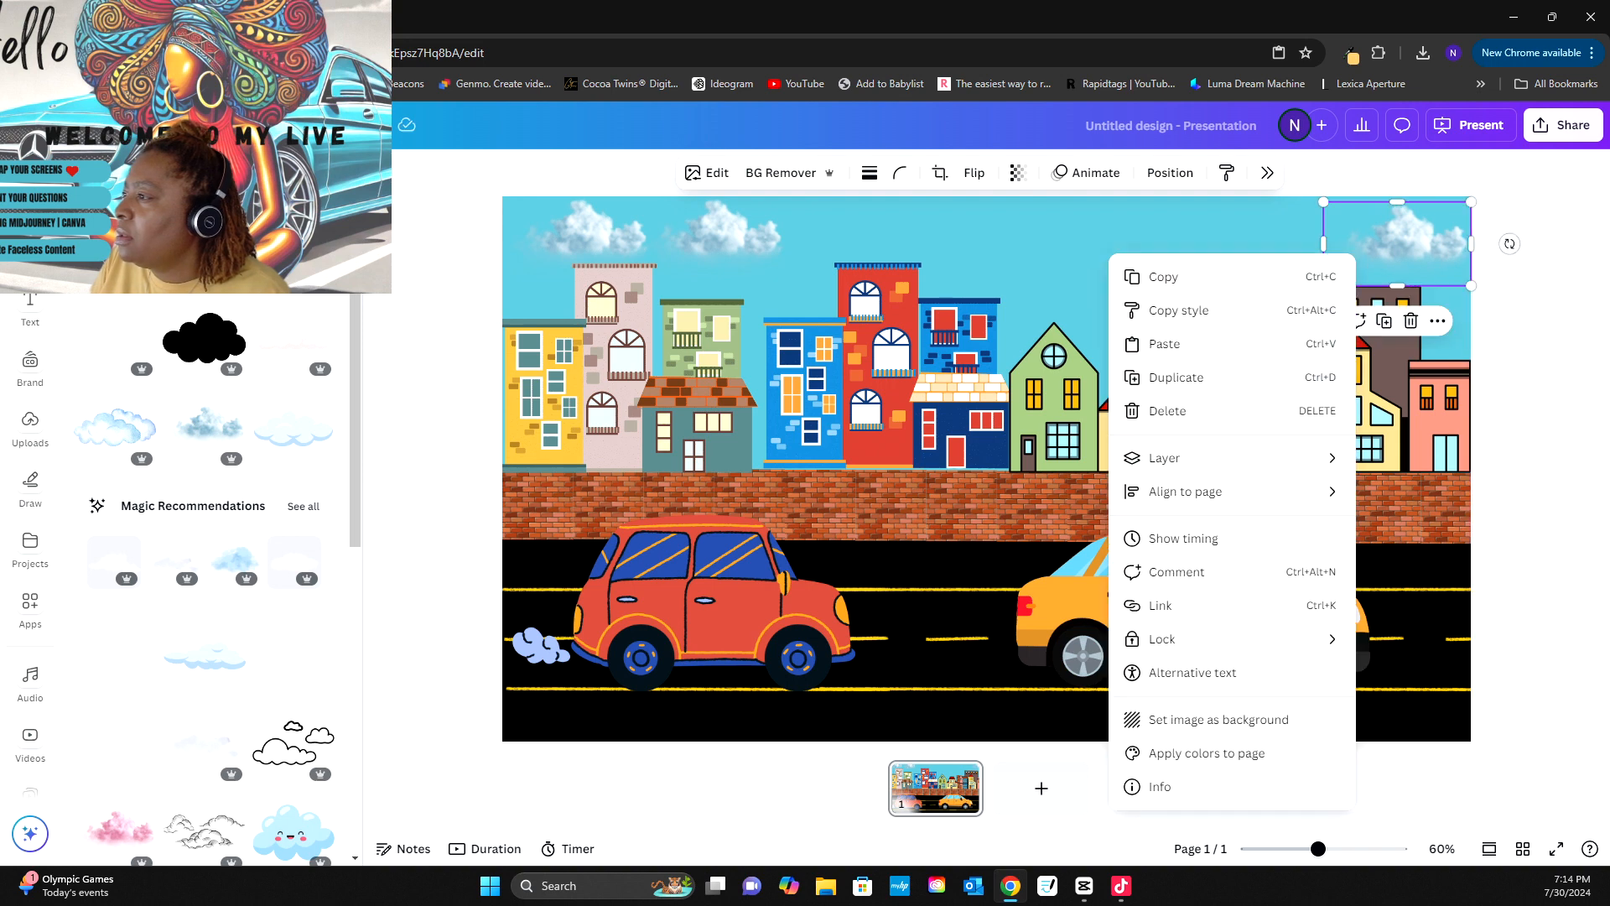
click(1176, 378)
drag(1404, 250, 1267, 264)
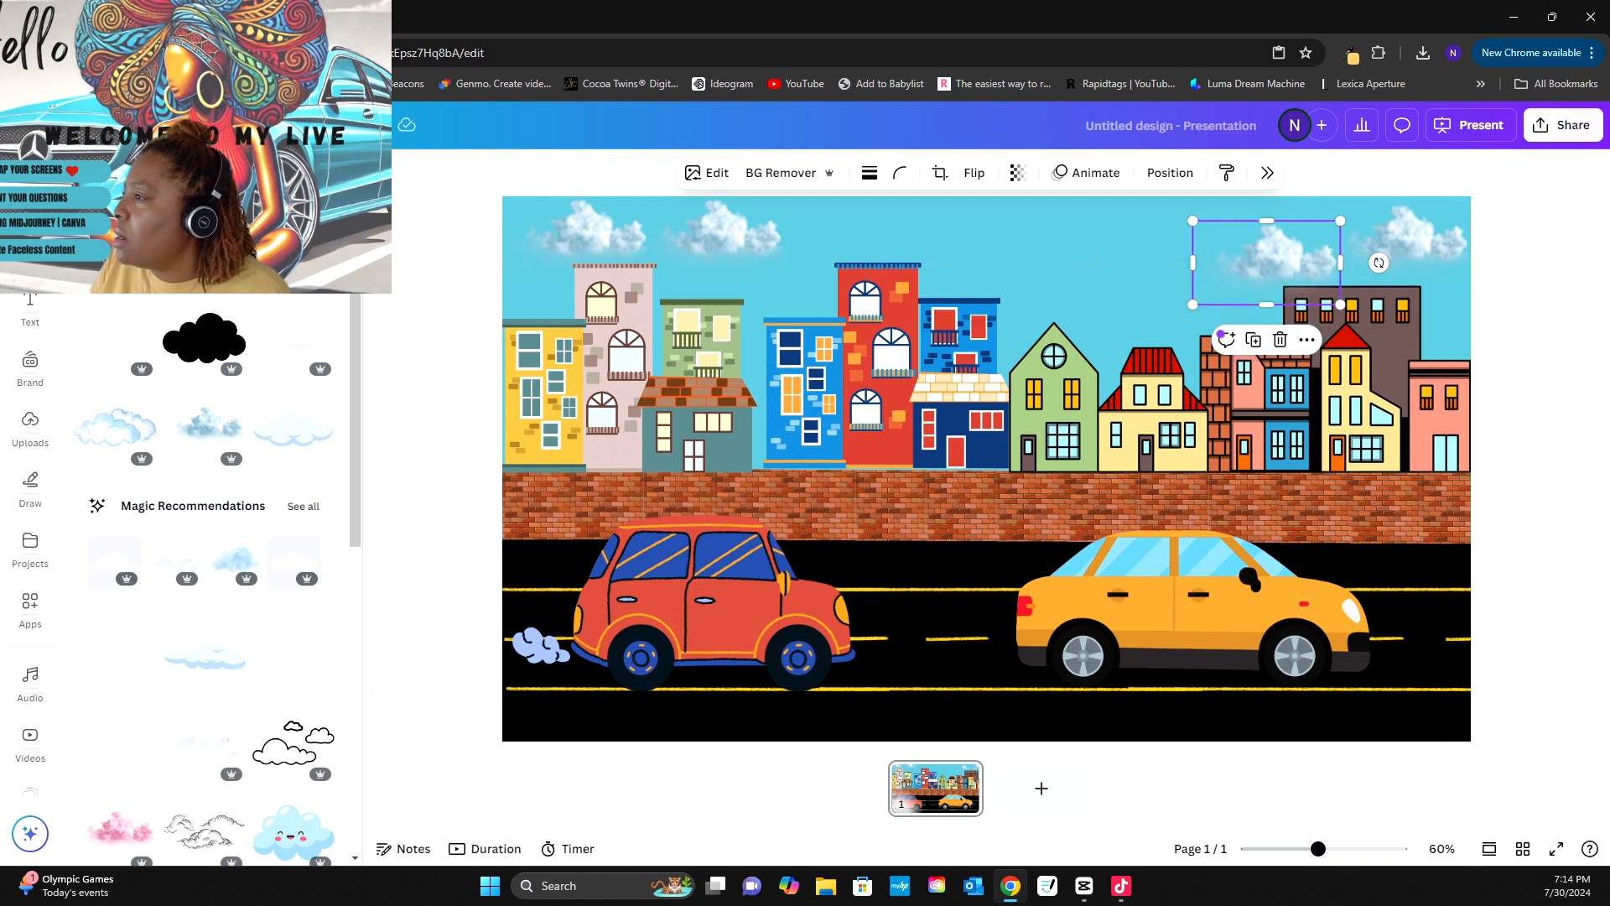
key(Escape)
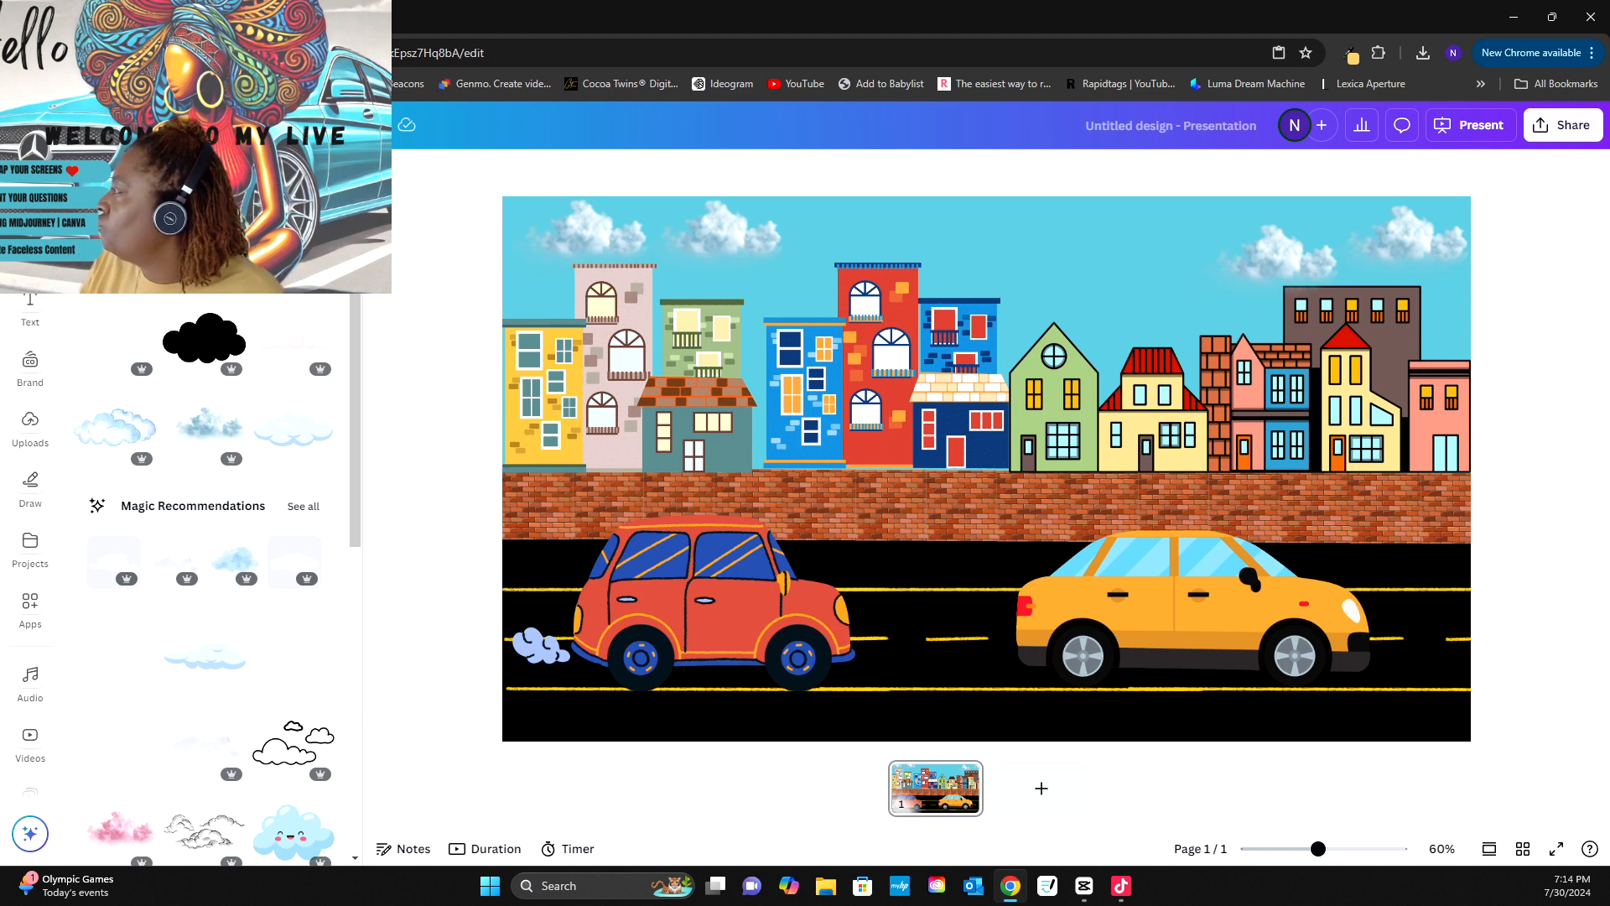
- Duplicate the second cloud from the left, move the copy to the middle of the sky and make it smaller
right_click(723, 238)
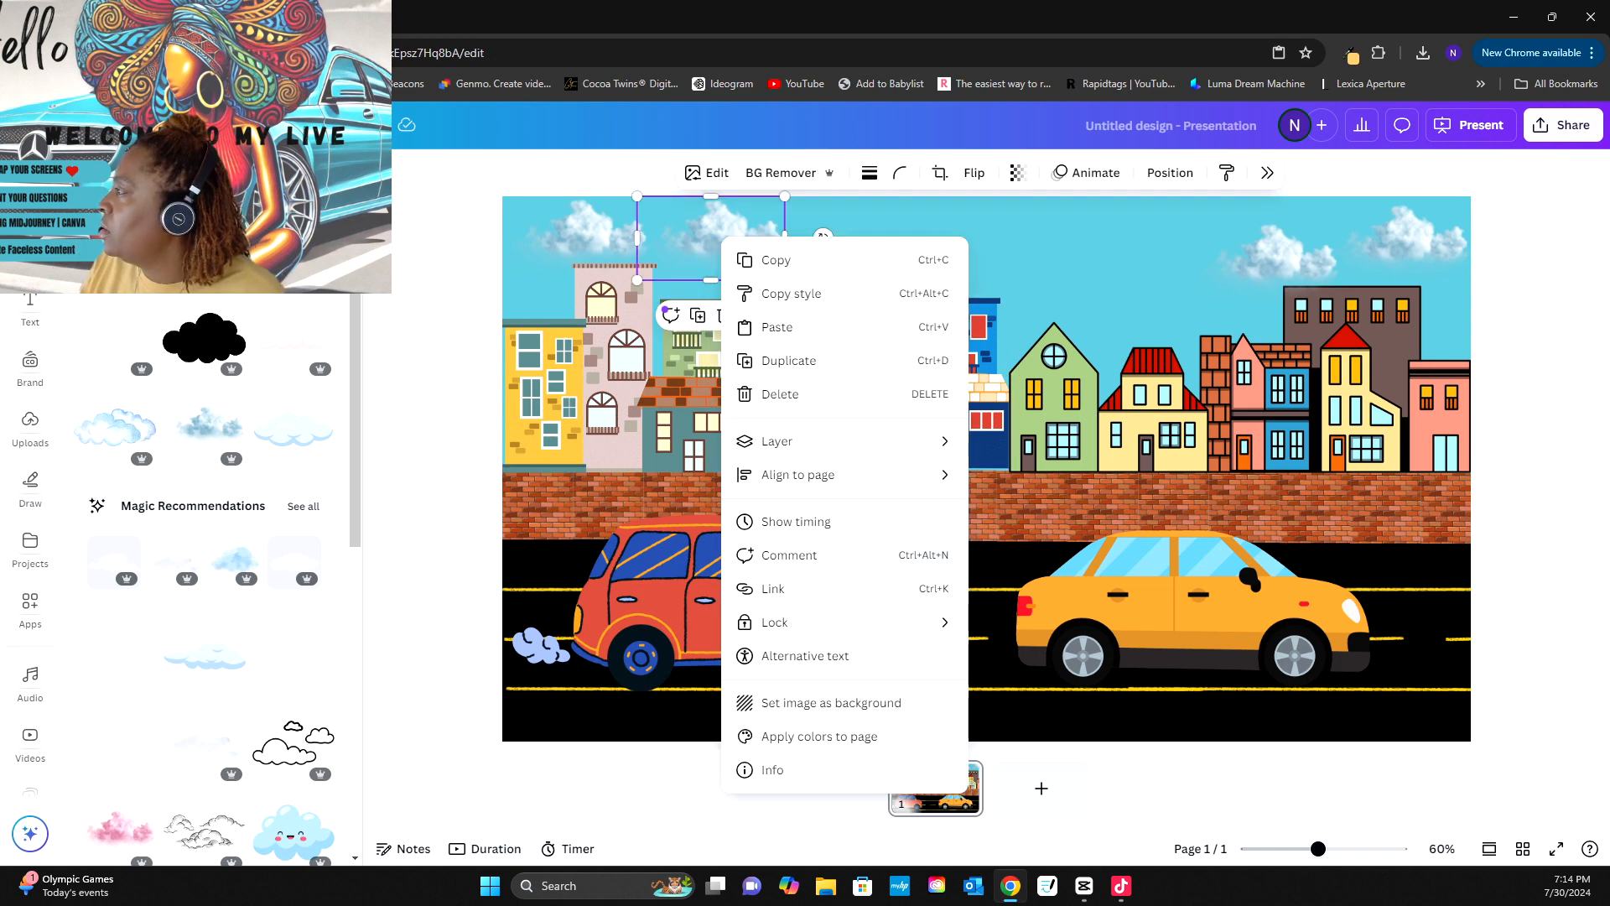
key(Escape)
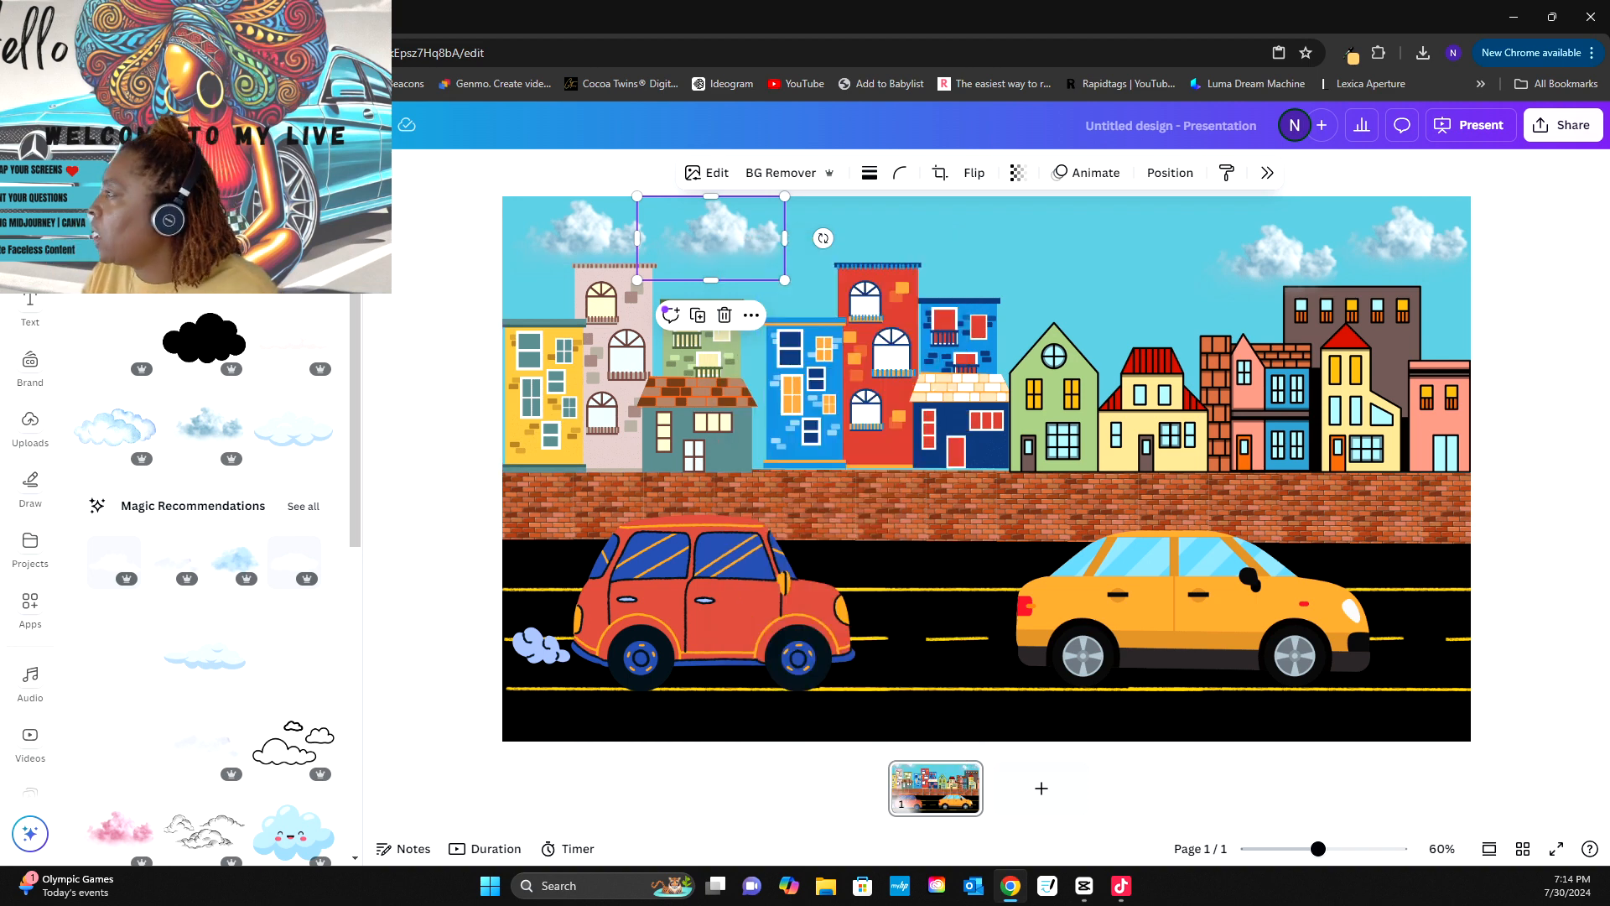
right_click(718, 224)
drag(719, 225, 1037, 231)
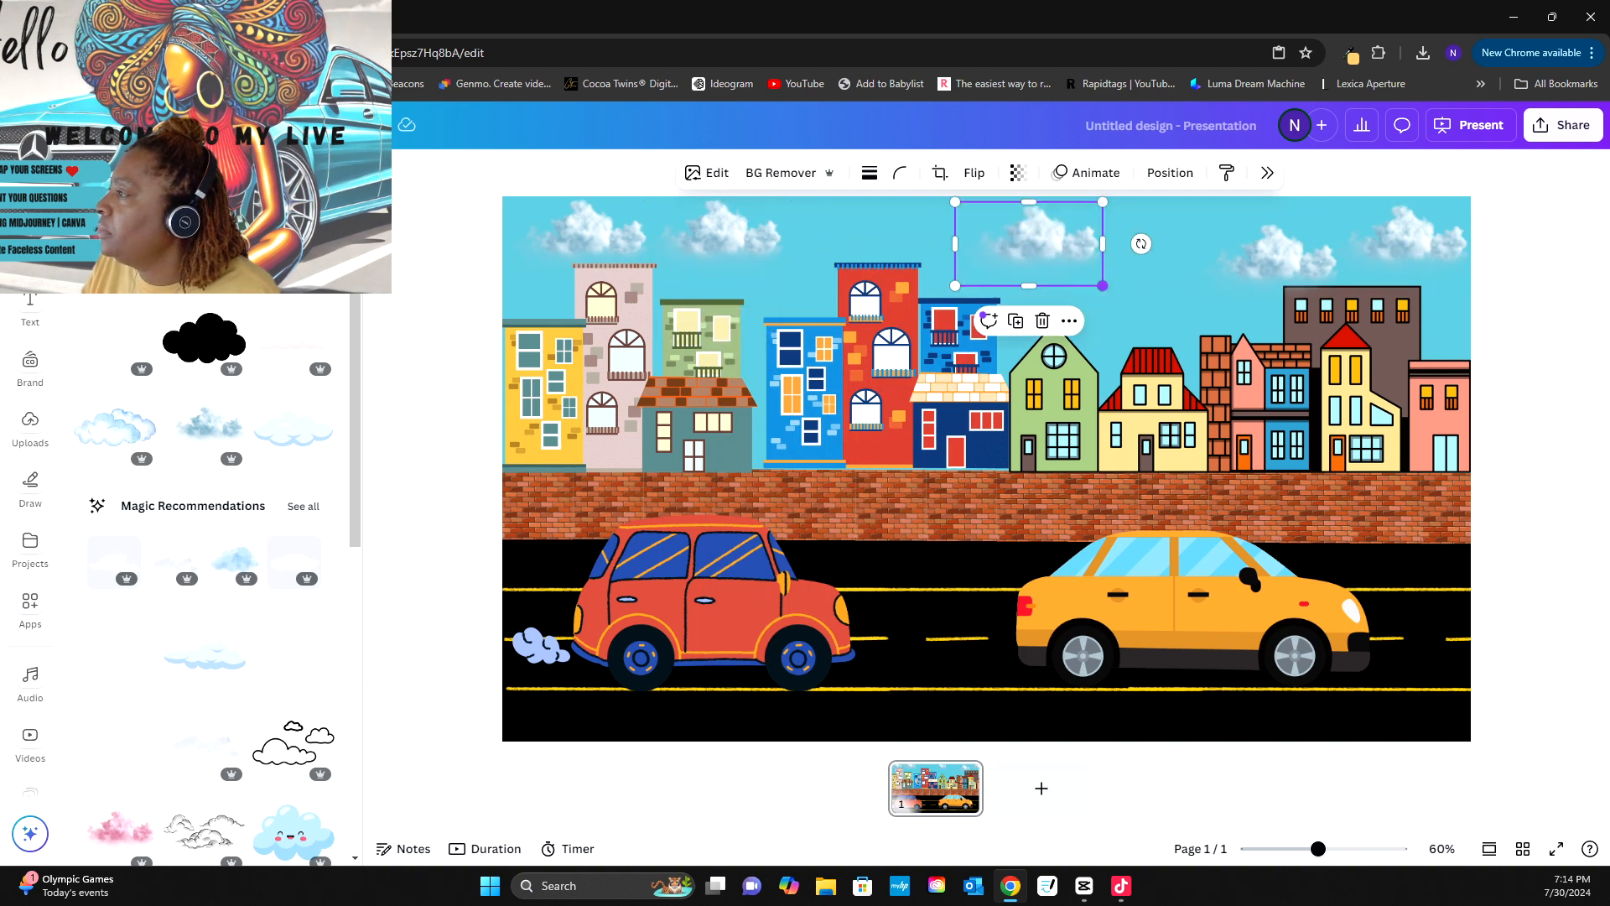
drag(1103, 285, 997, 244)
- Duplicate the small cloud in the middle of the sky and place the copy just to its right, slightly lower
right_click(1019, 242)
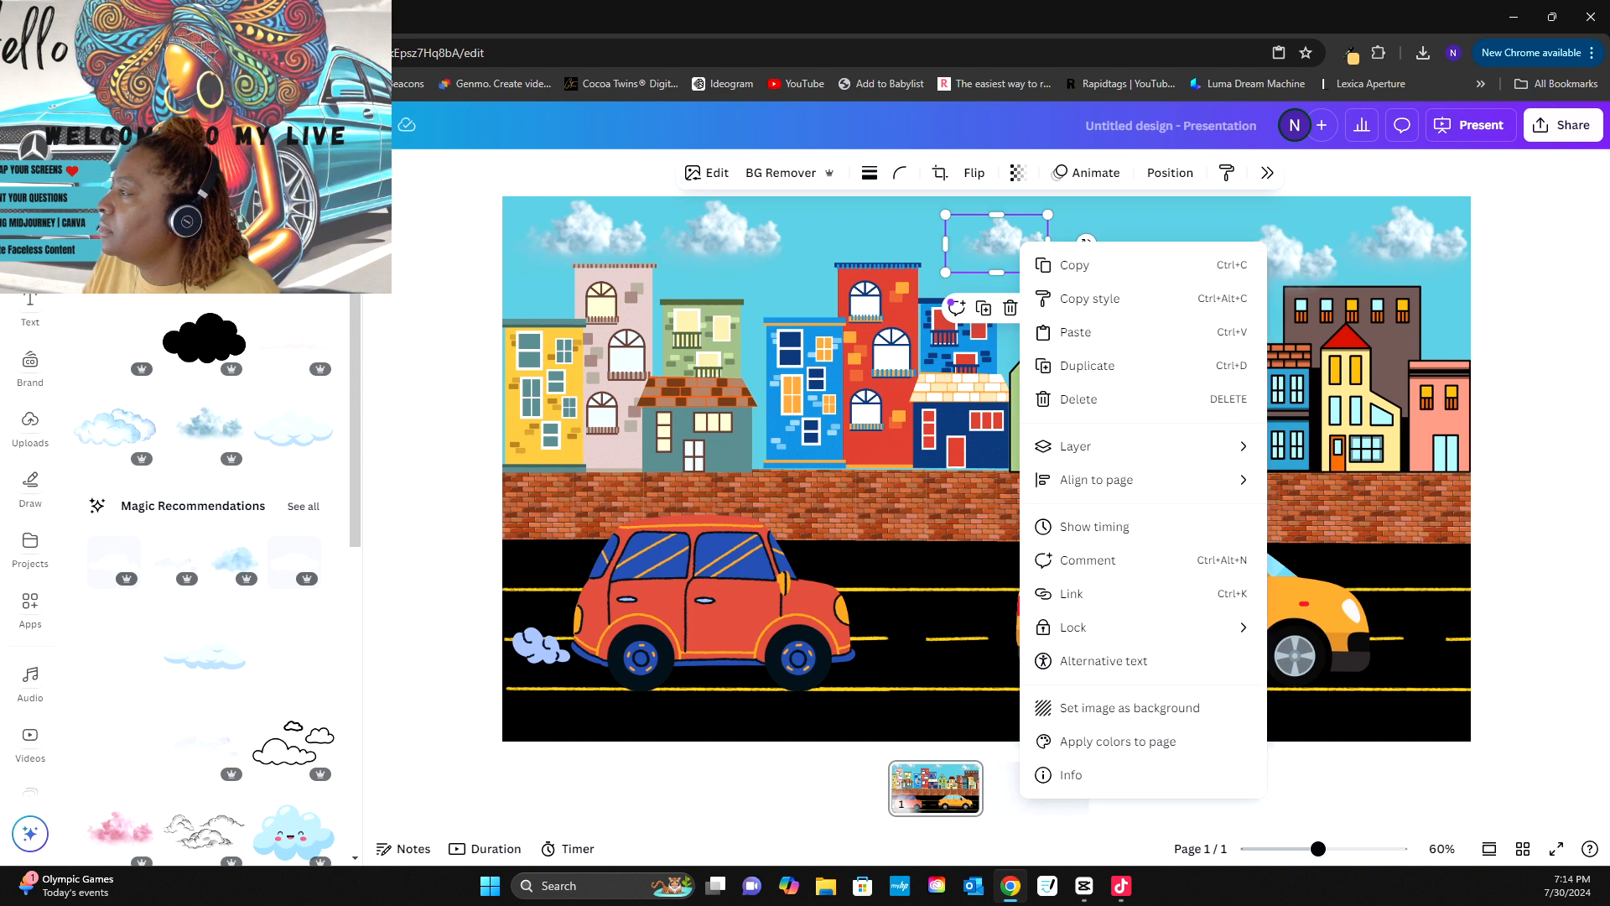
click(1087, 365)
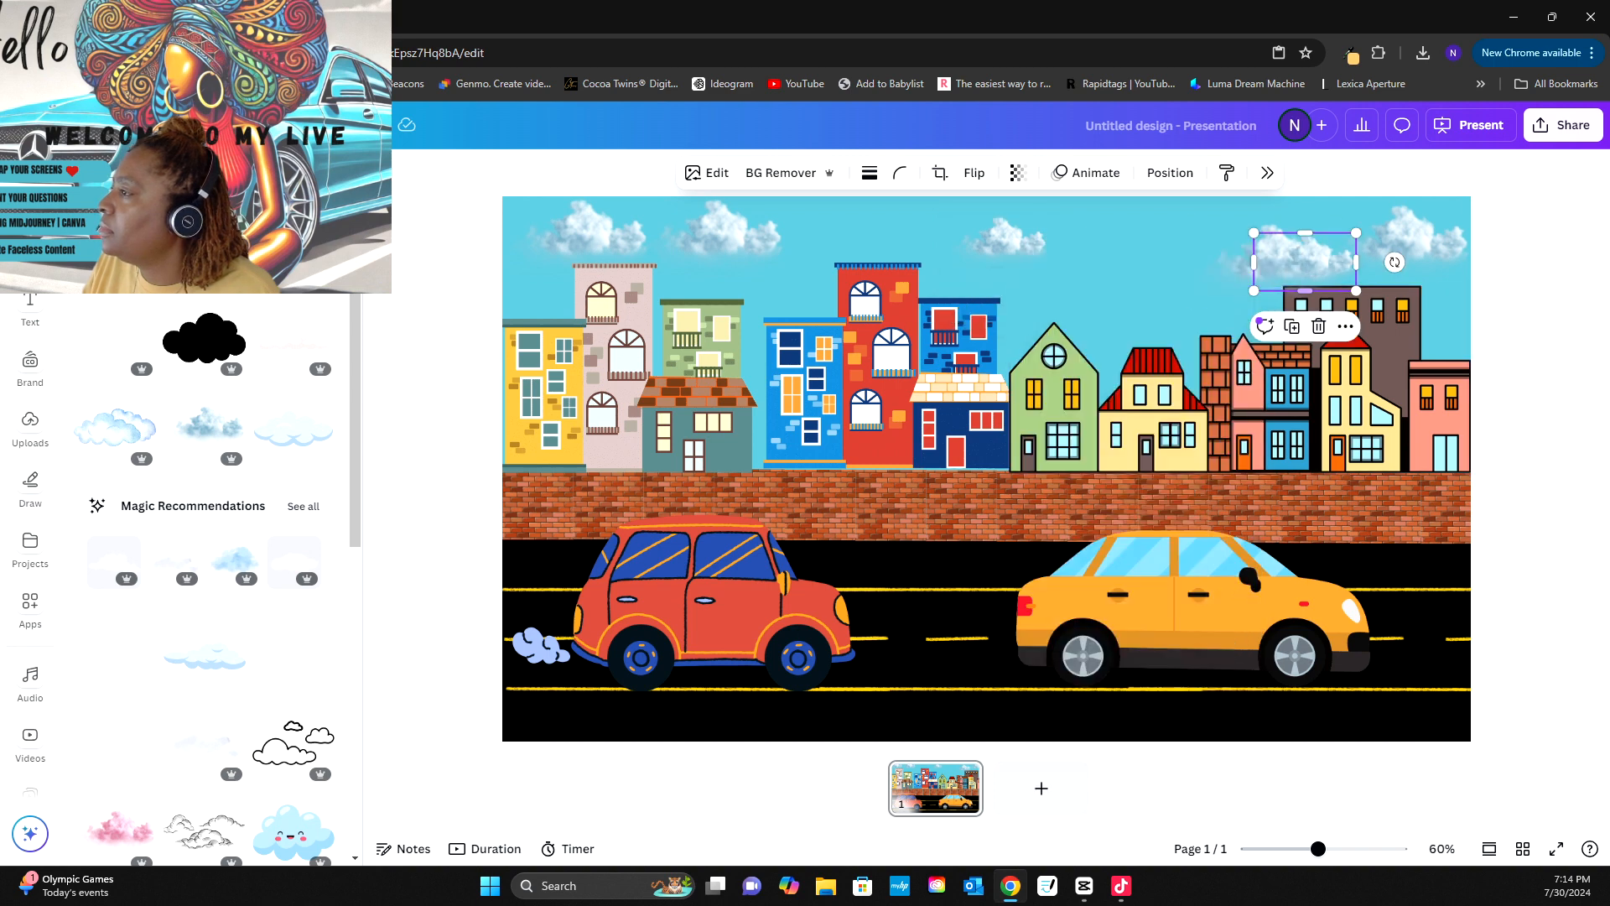
drag(1312, 252, 1072, 266)
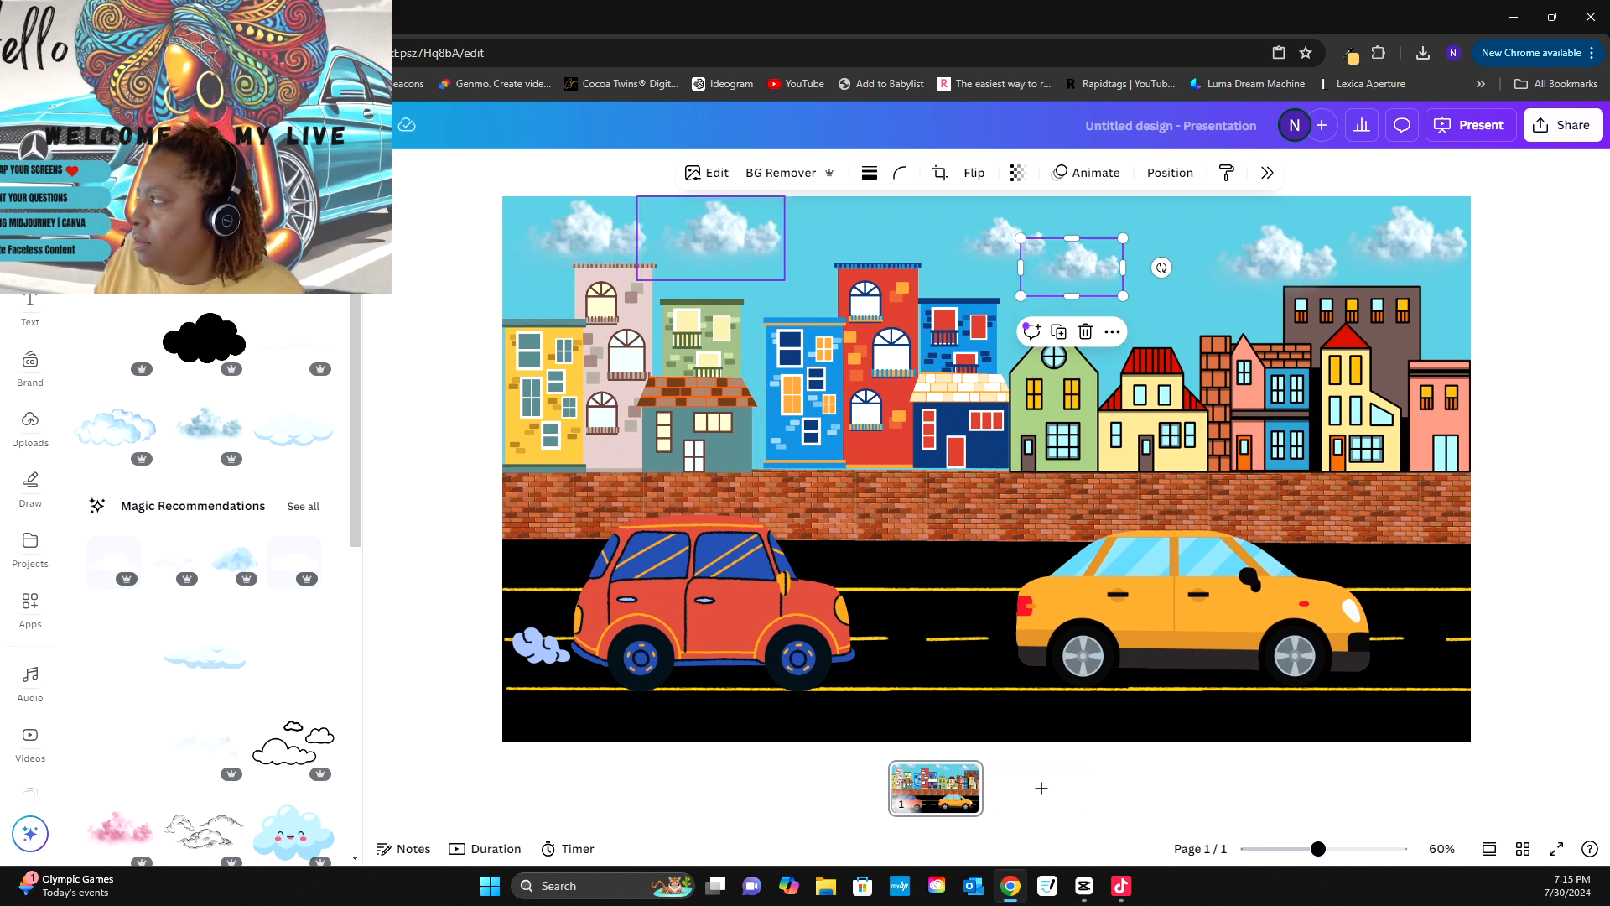
- Shrink the two clouds at the left end of the sky to a slightly smaller size
click(711, 237)
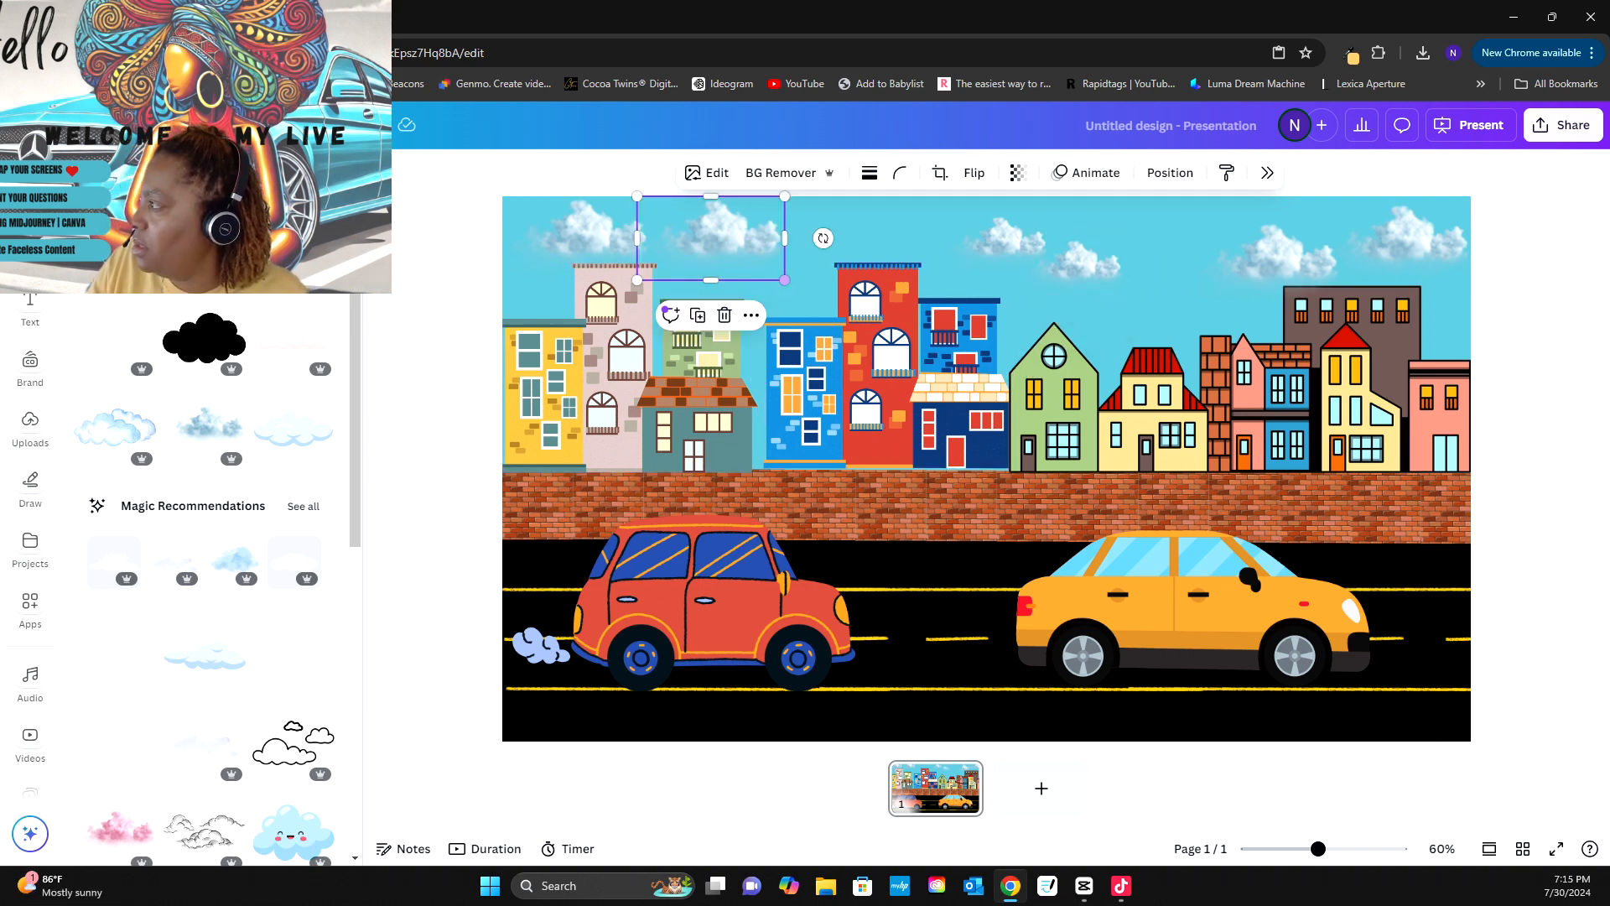
drag(784, 279, 572, 250)
click(633, 264)
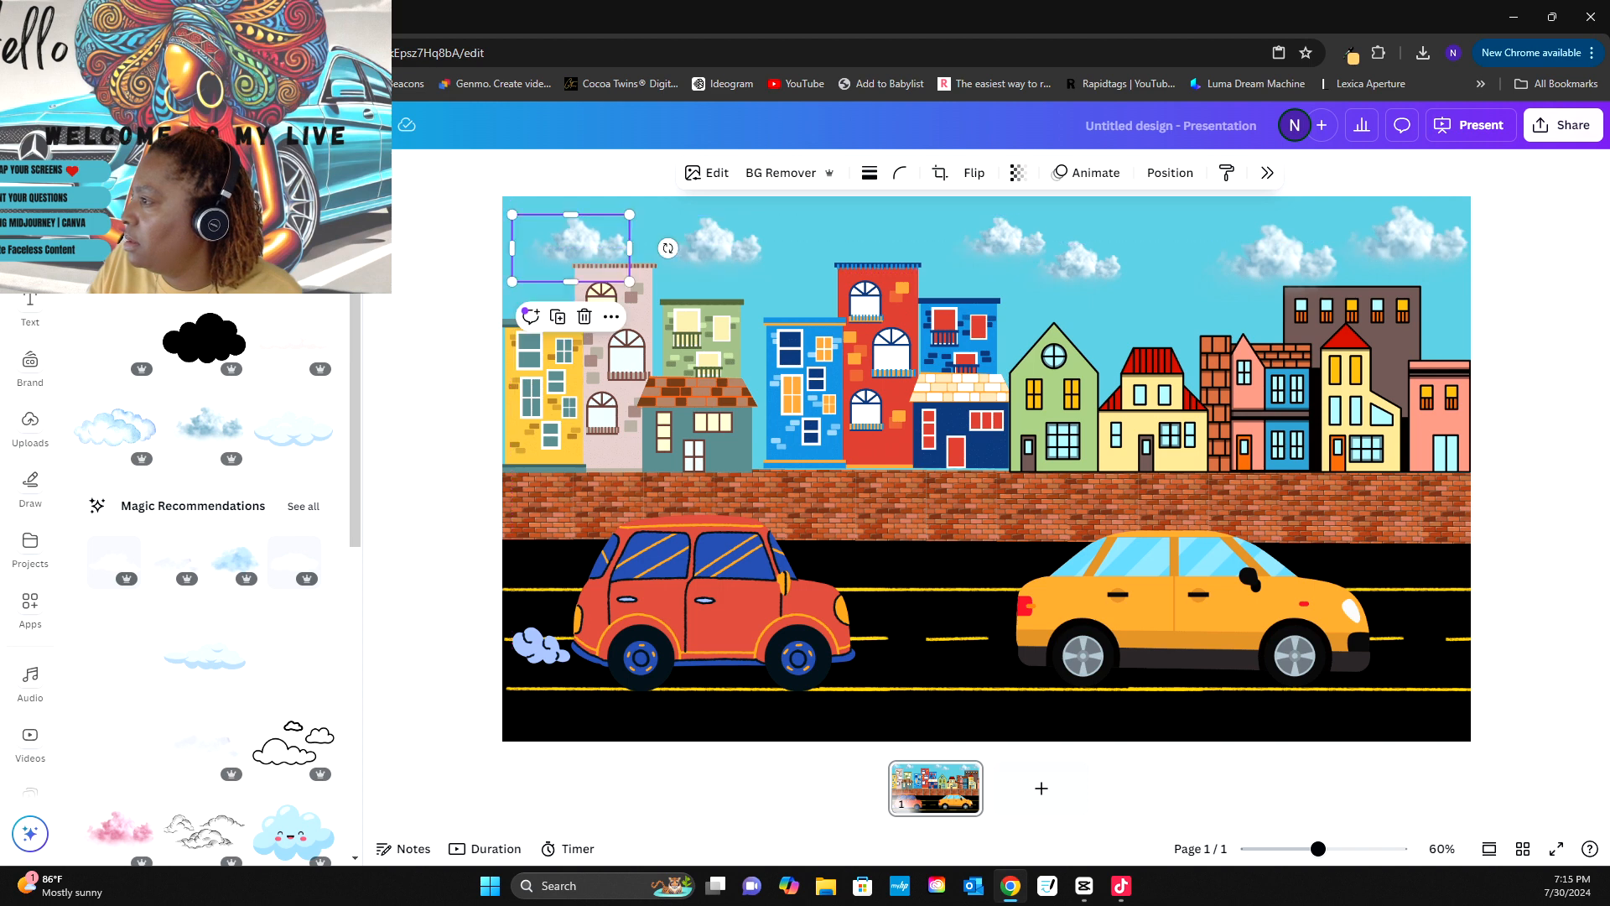
key(Escape)
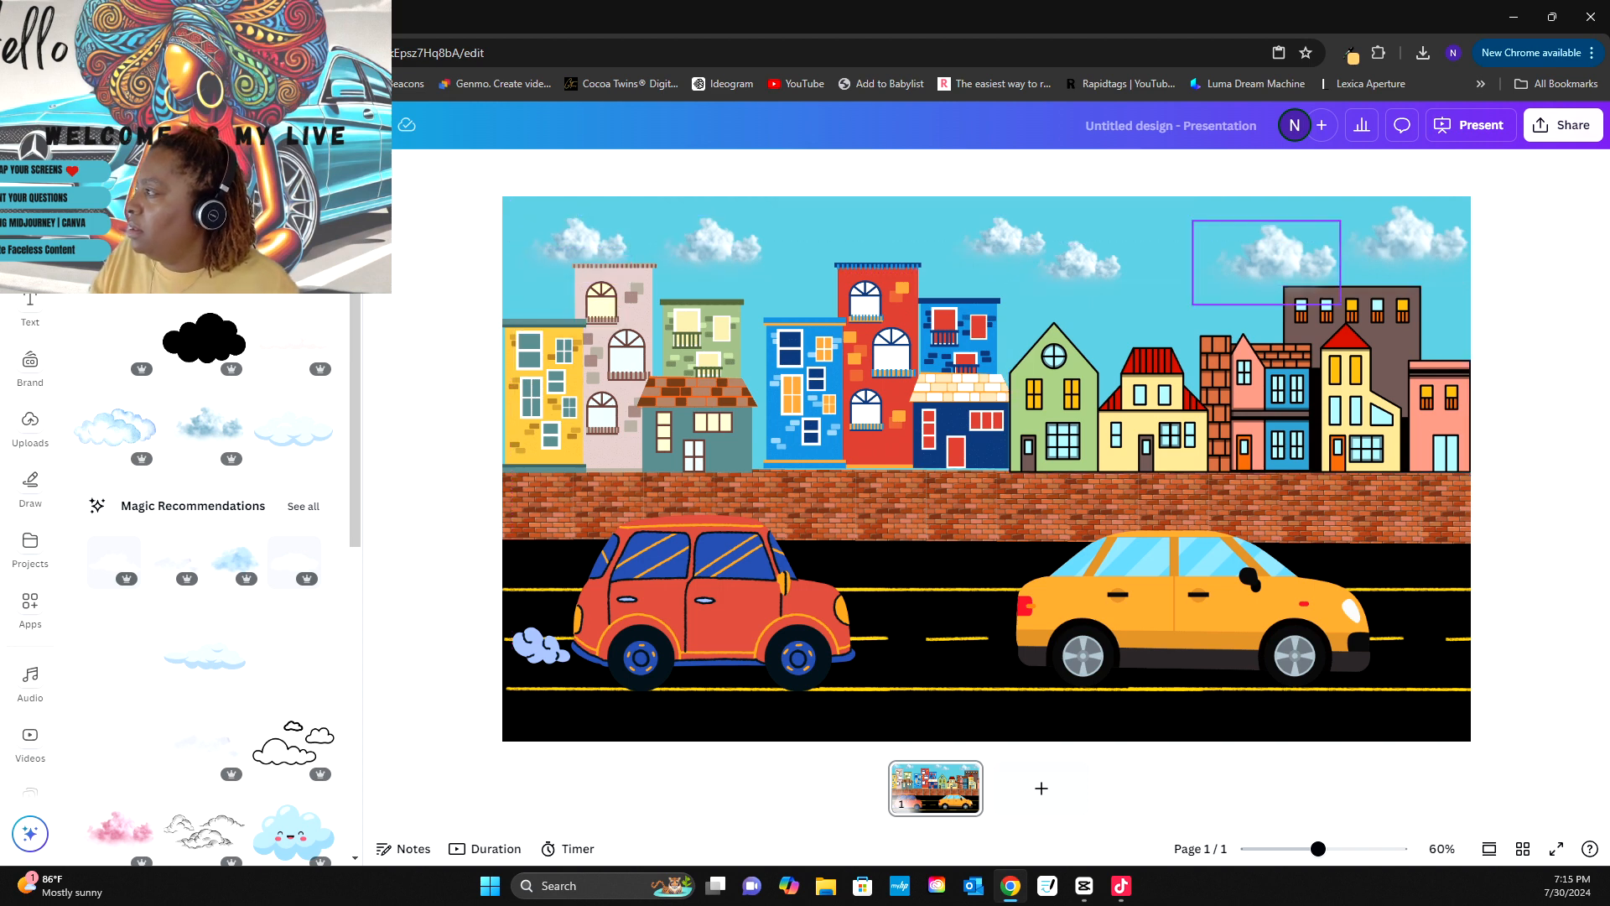
- Shrink the two clouds at the right end of the sky slightly
click(1267, 262)
drag(1193, 221, 1209, 230)
click(1418, 239)
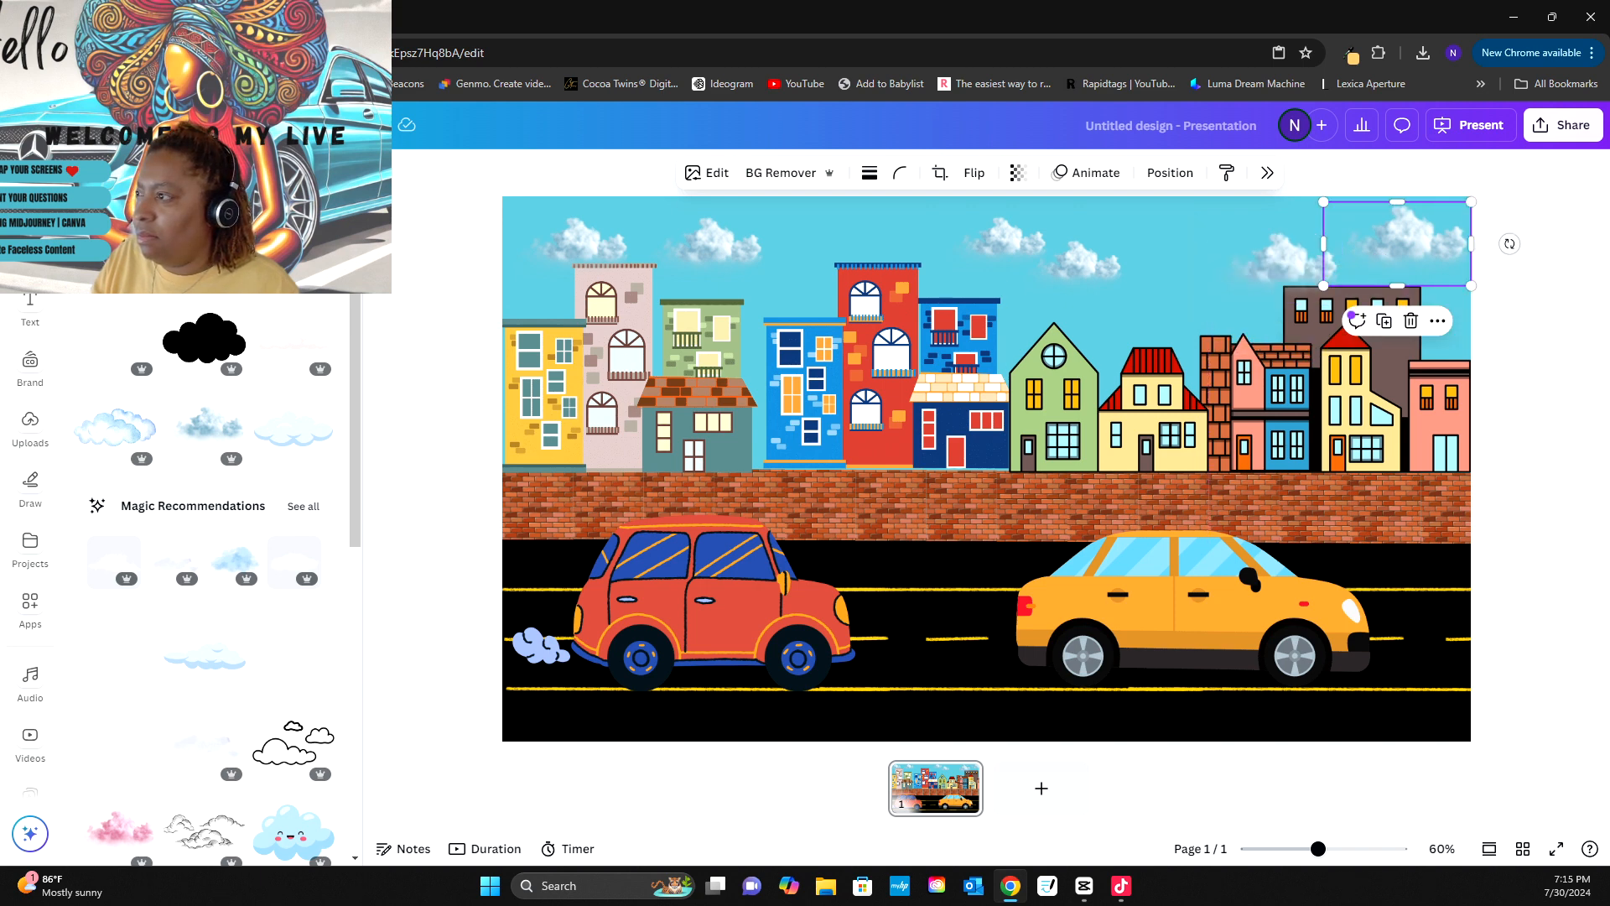
drag(1471, 201, 1406, 249)
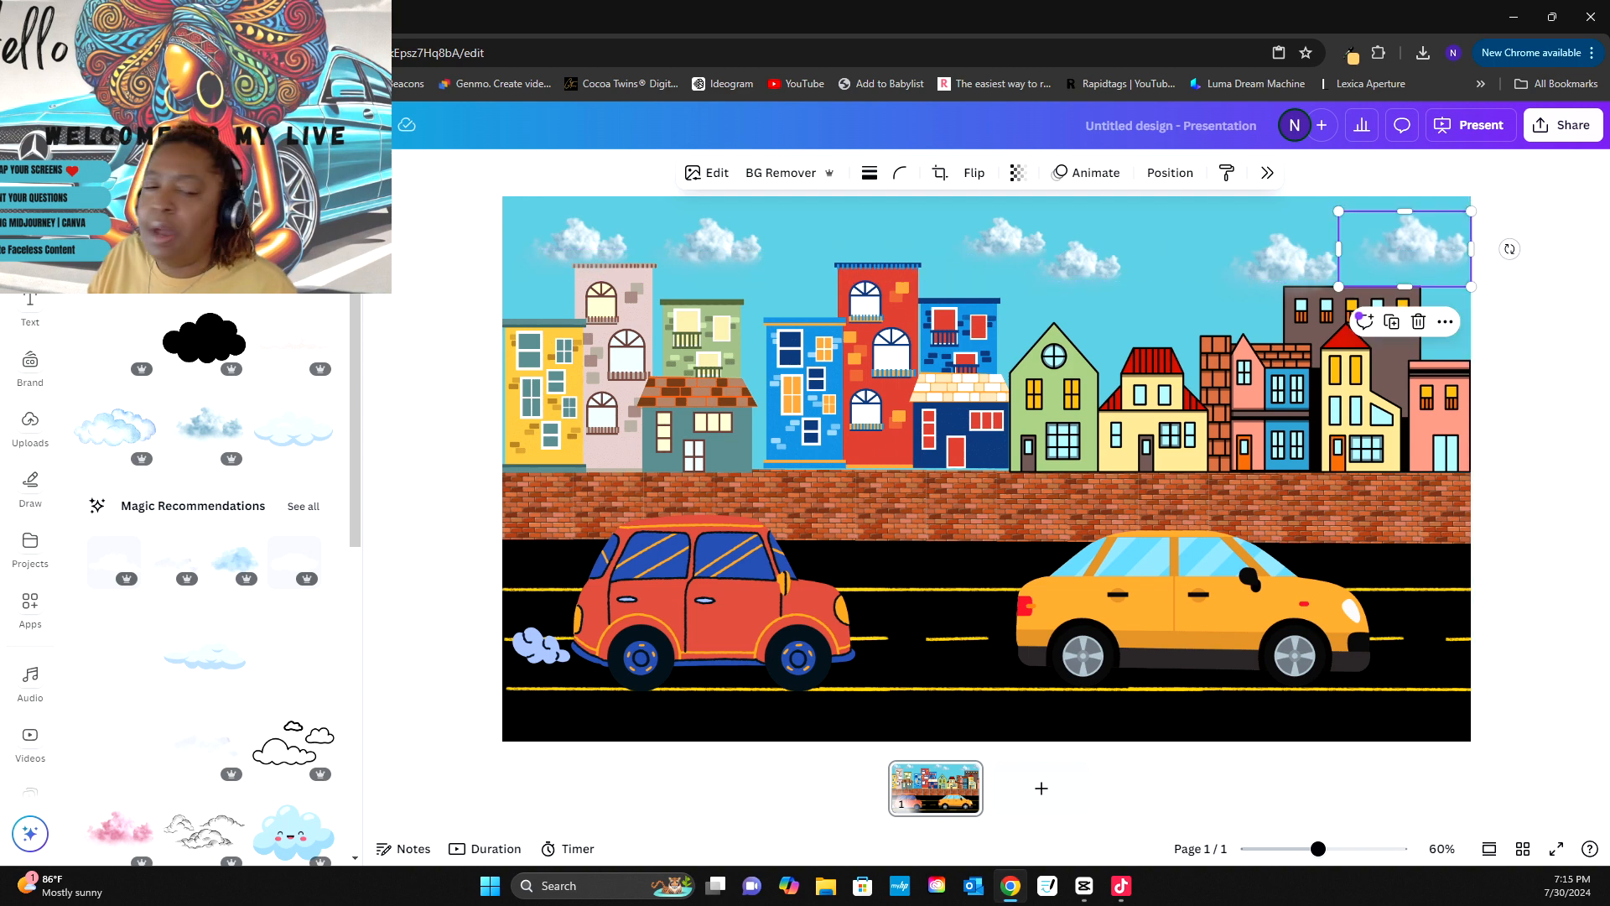
key(Escape)
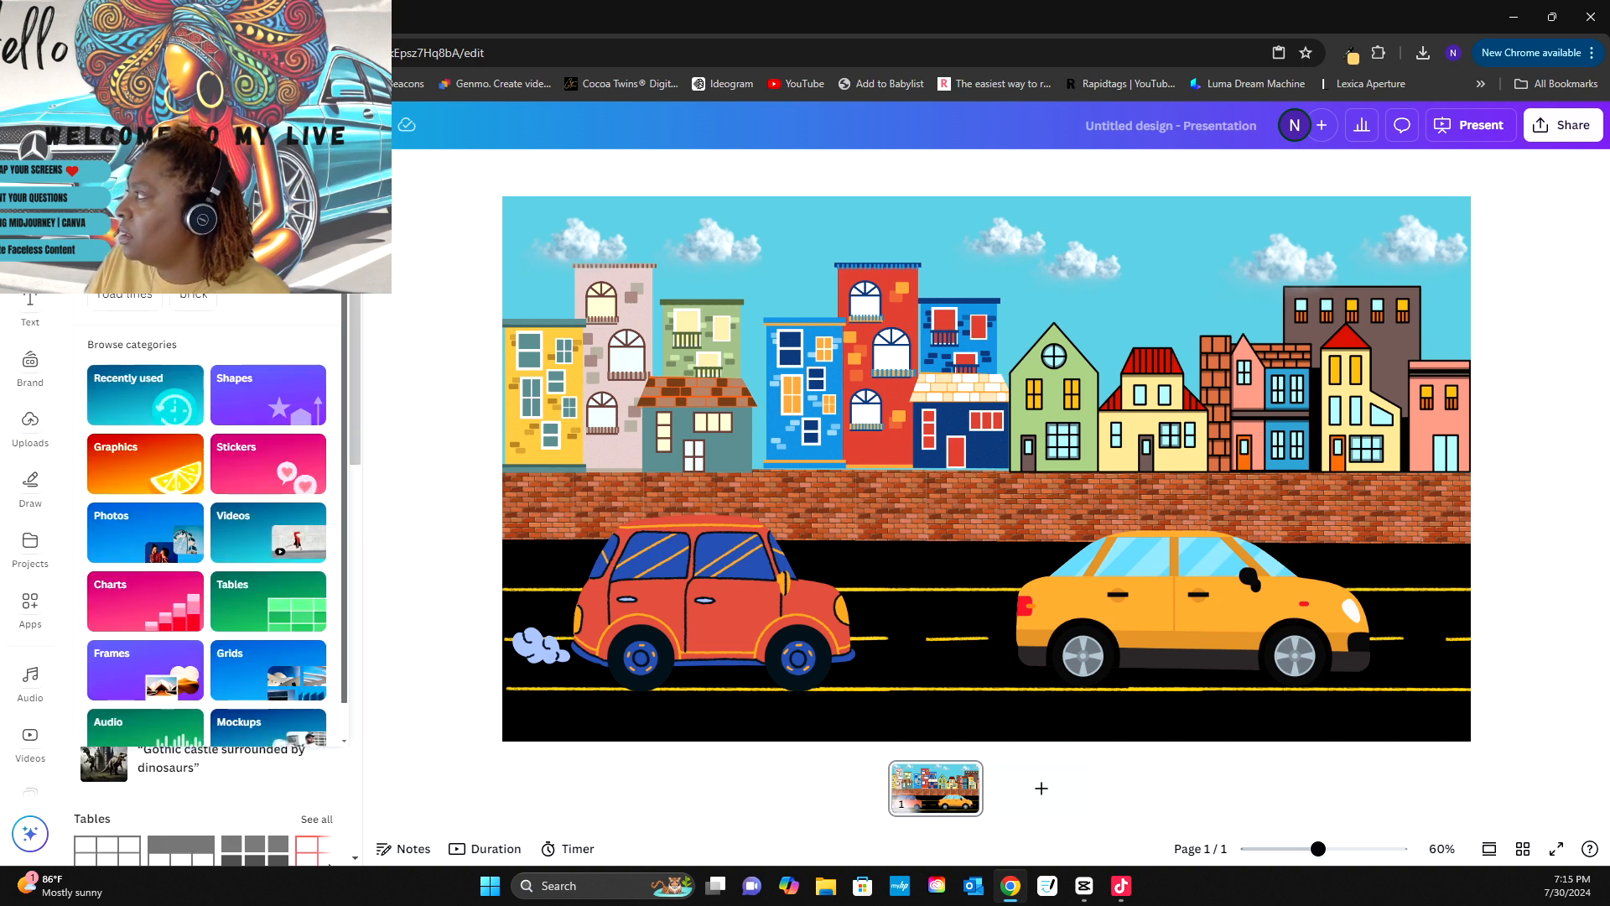
- Search the elements library for "walking man", show all graphics and add the walking man in the yellow shirt
text(wal)
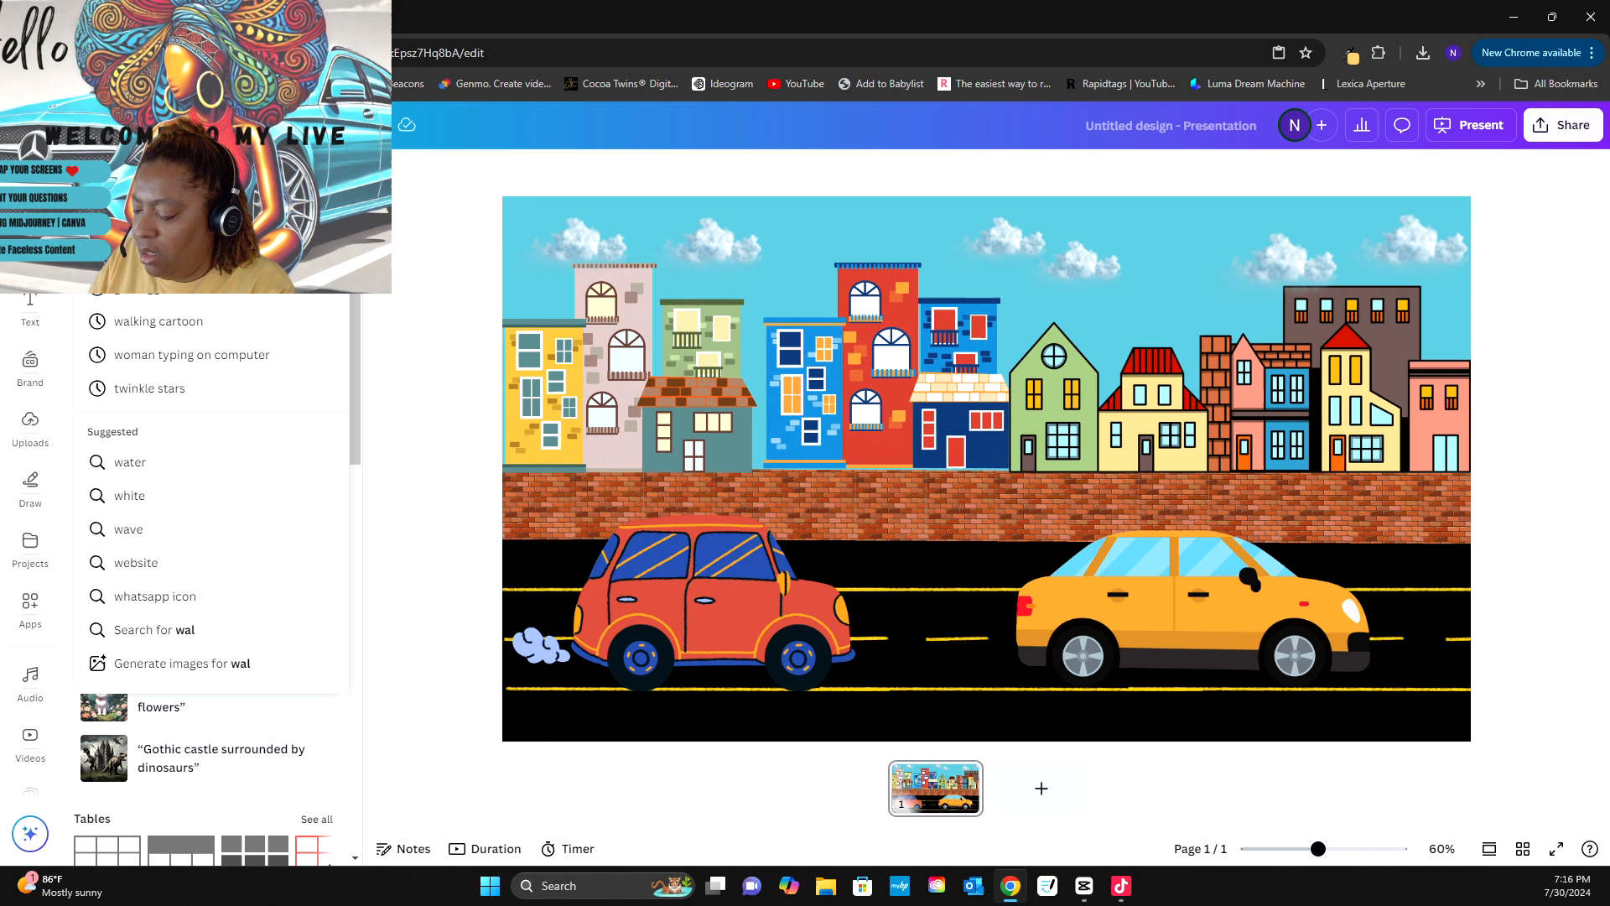
text(king man)
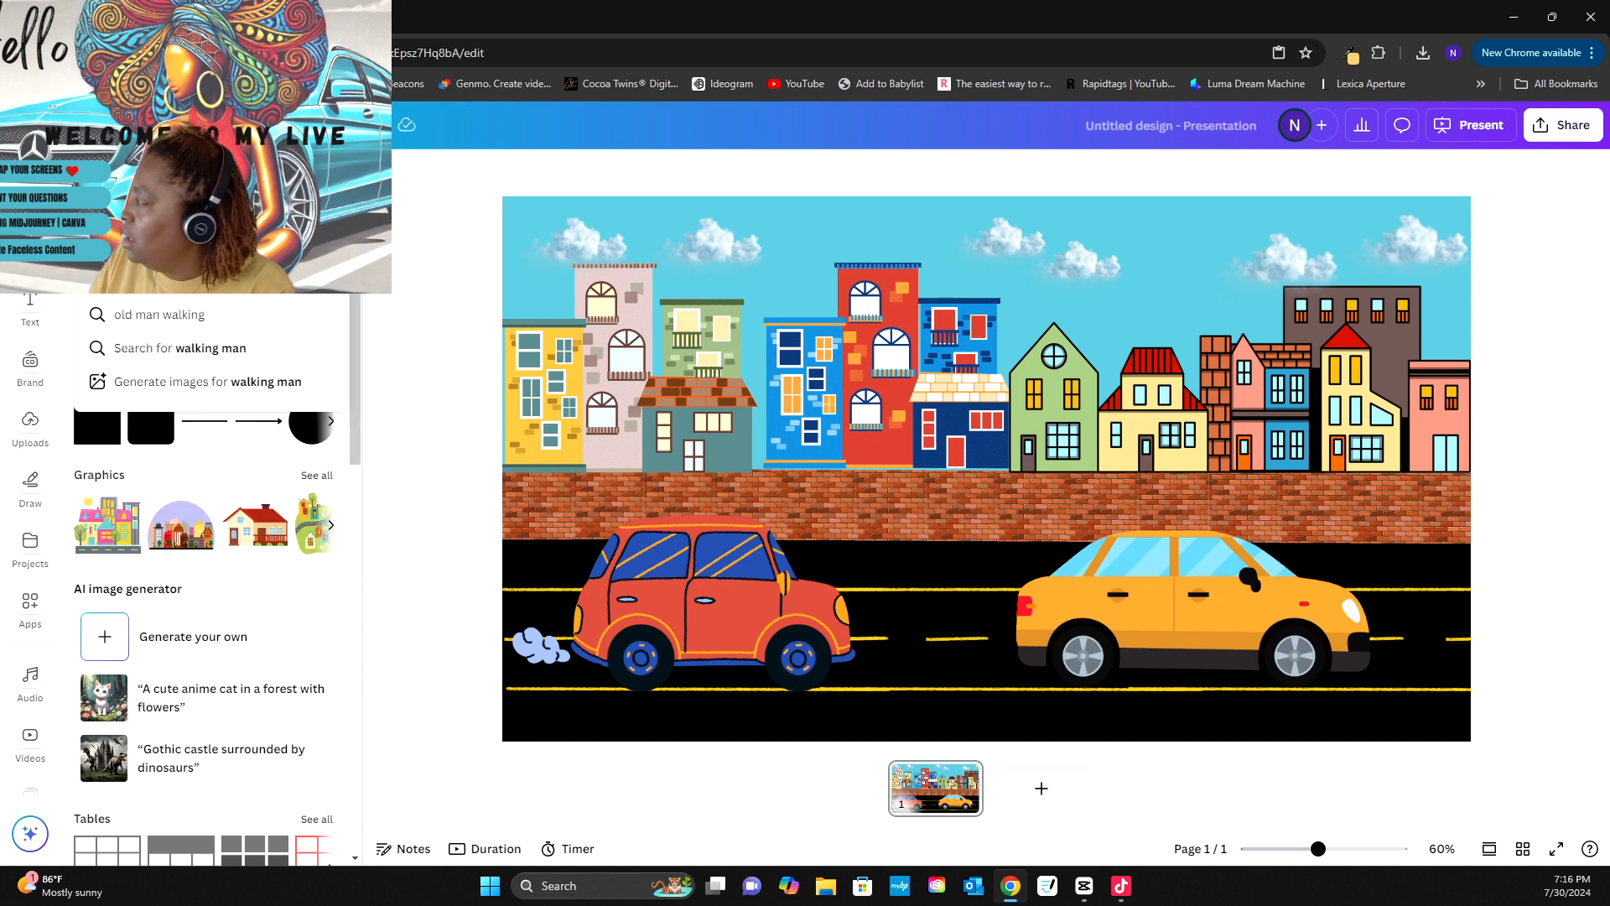
key(Return)
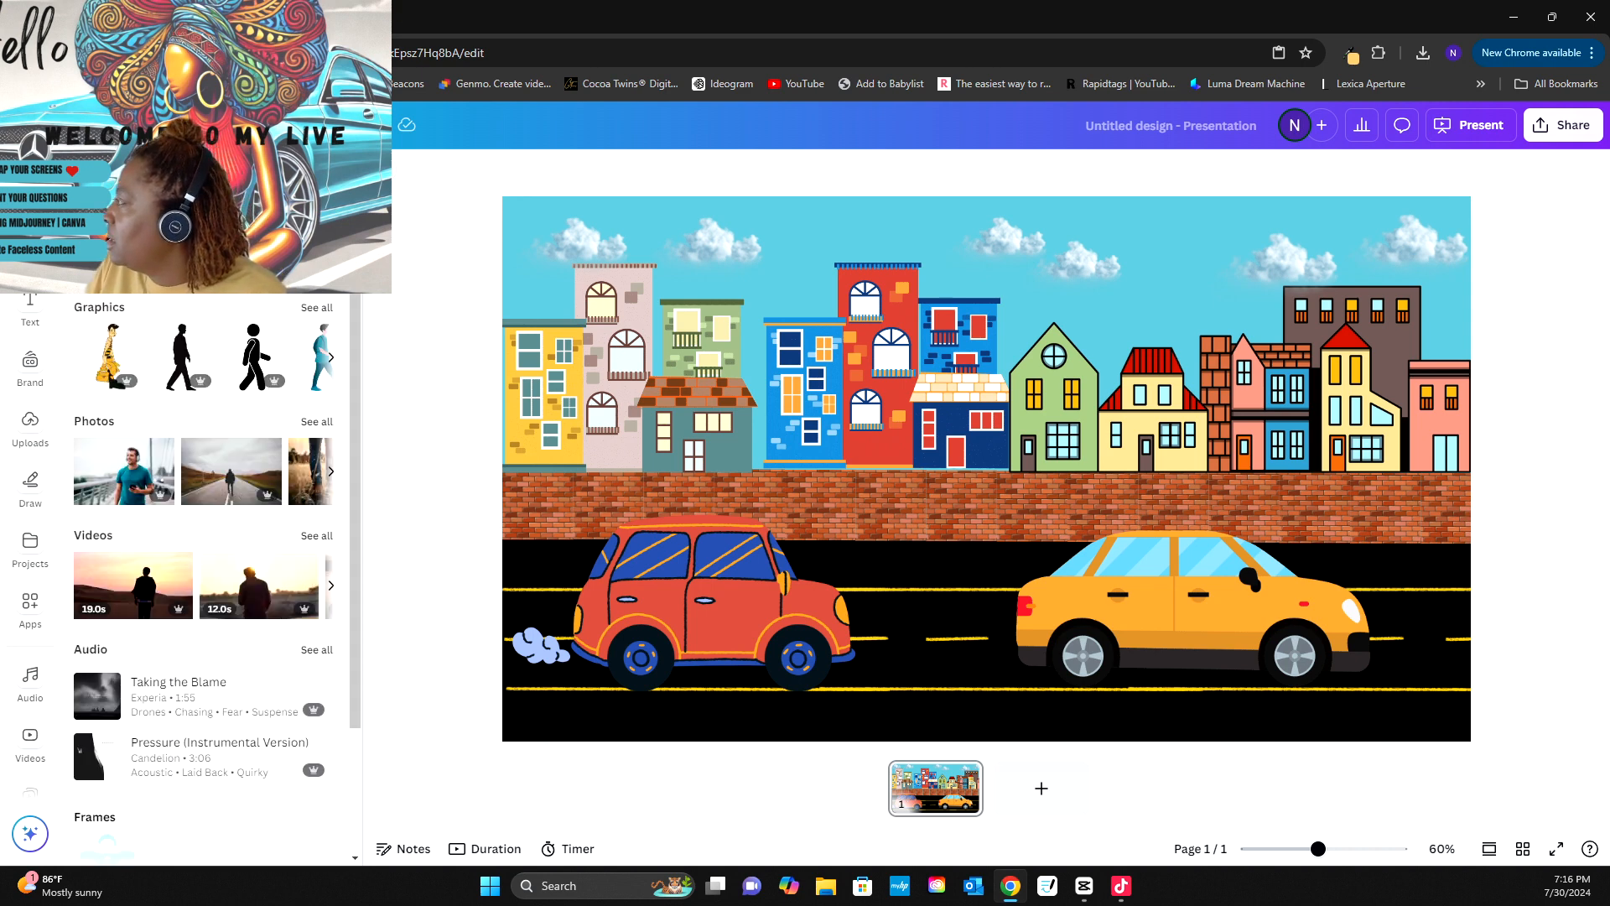
click(316, 307)
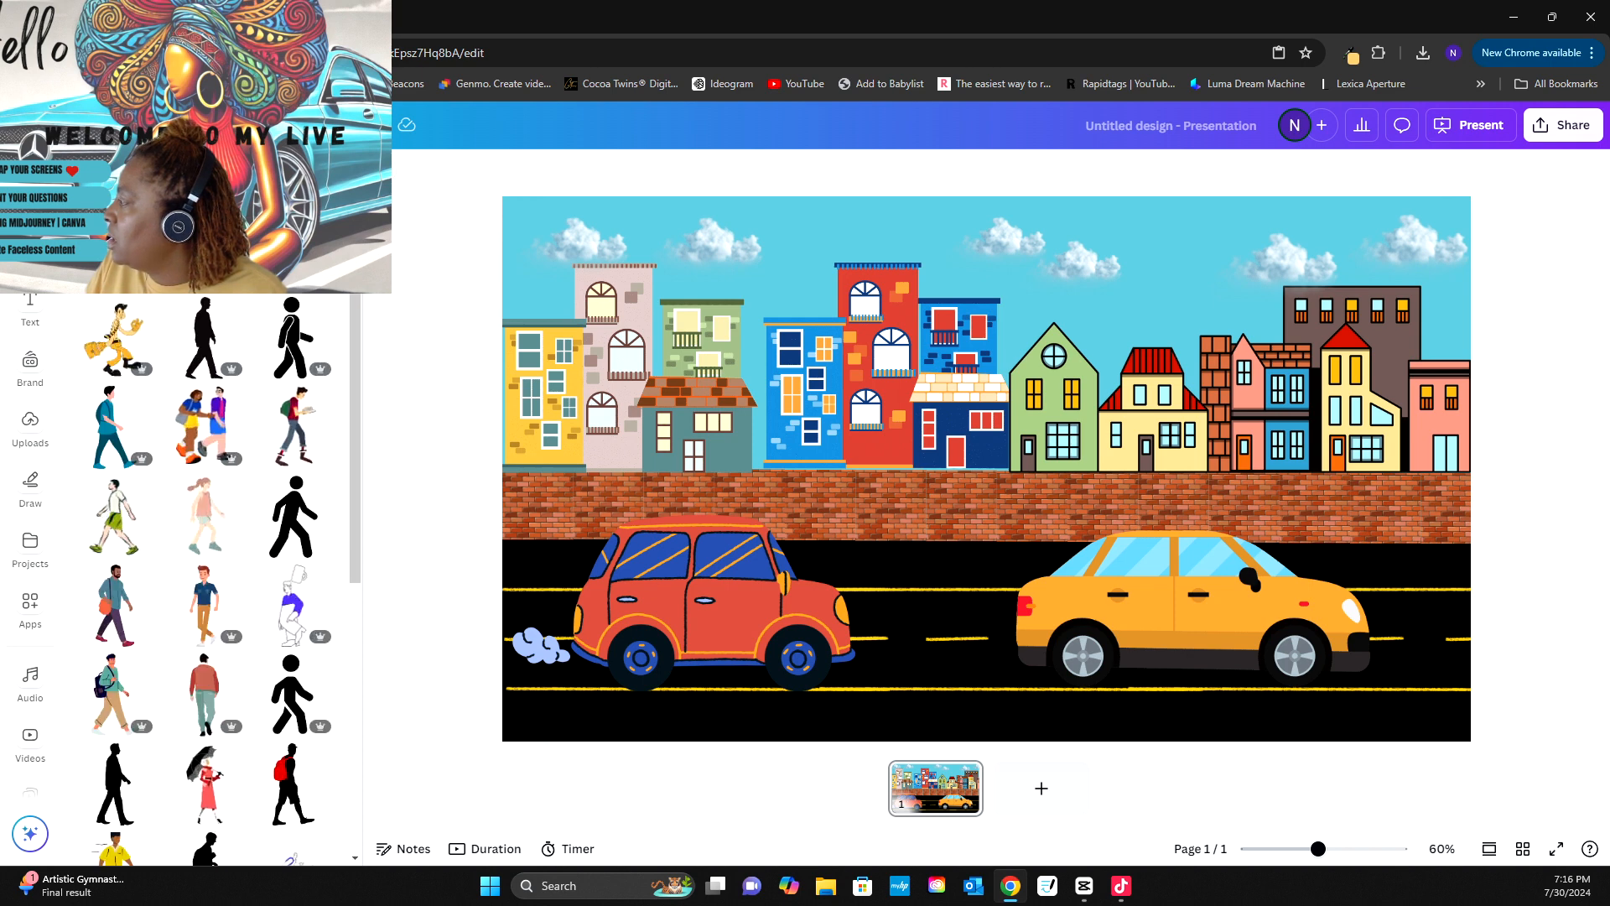
drag(354, 437, 355, 529)
click(116, 689)
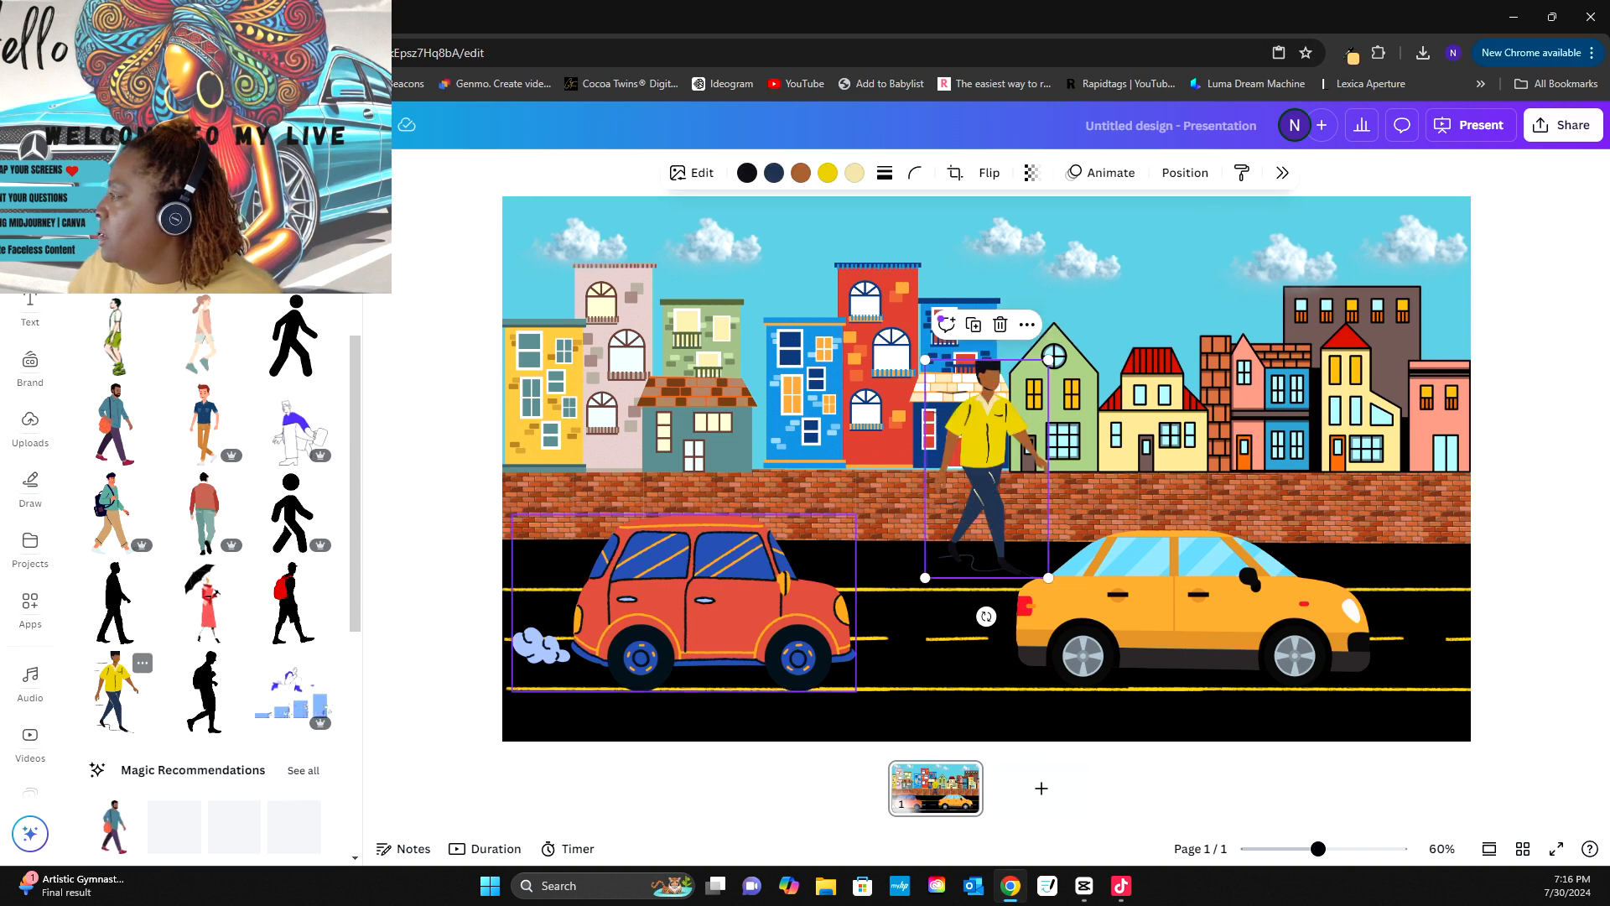
- Scale down the walking man and stand him on the brick strip just above the red car
drag(985, 432, 617, 386)
drag(680, 313, 564, 452)
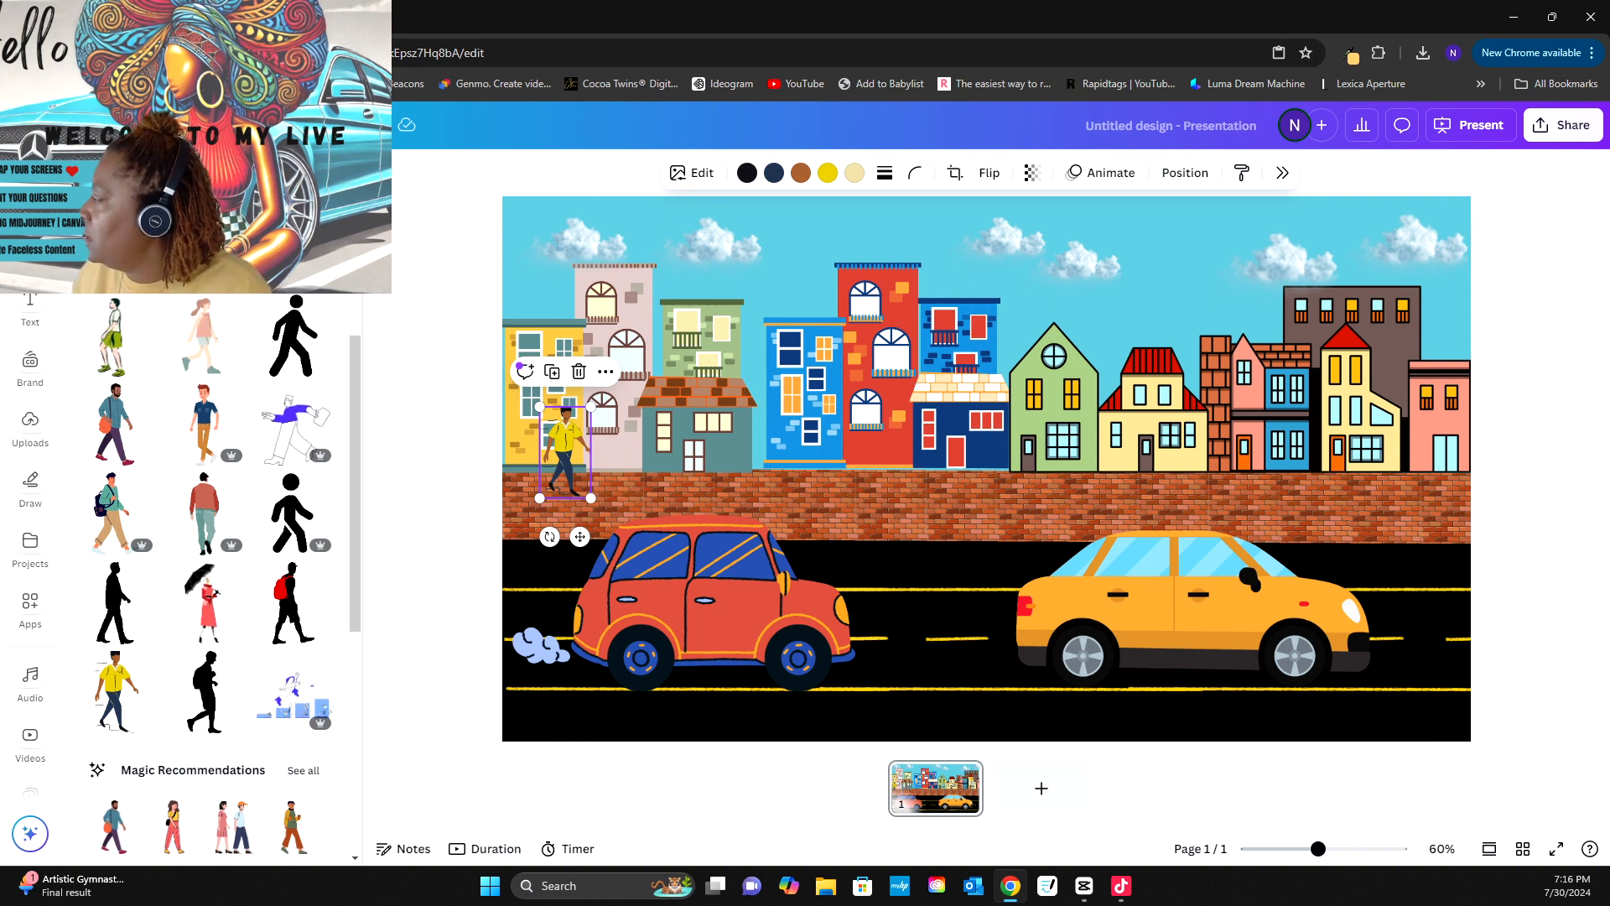
drag(592, 407, 615, 365)
drag(578, 436, 635, 452)
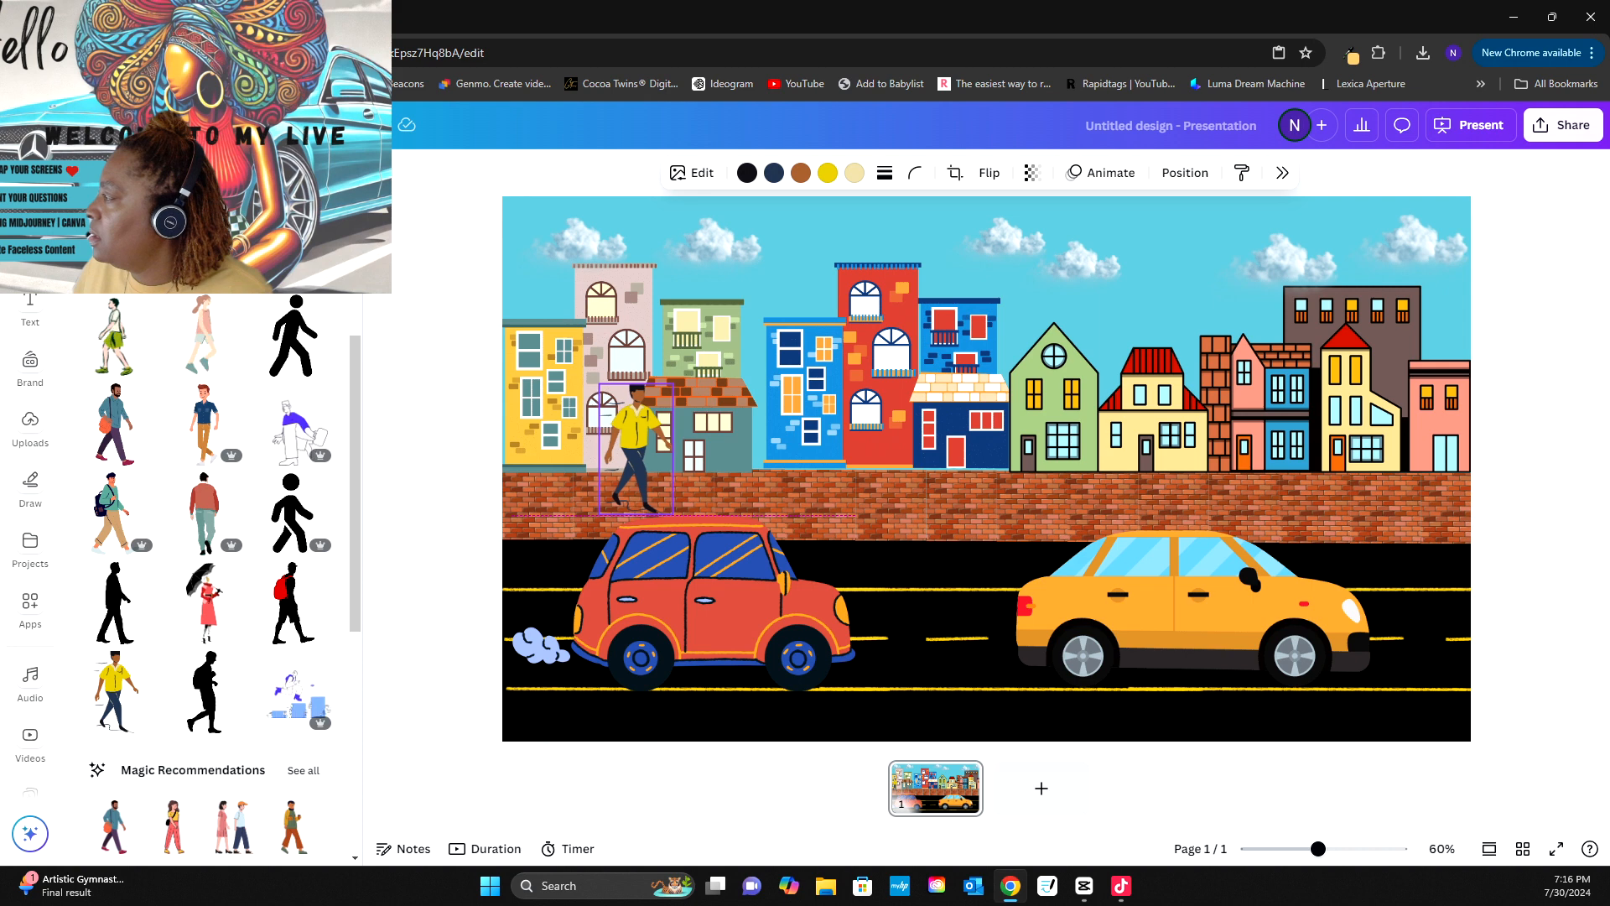
drag(674, 384, 683, 366)
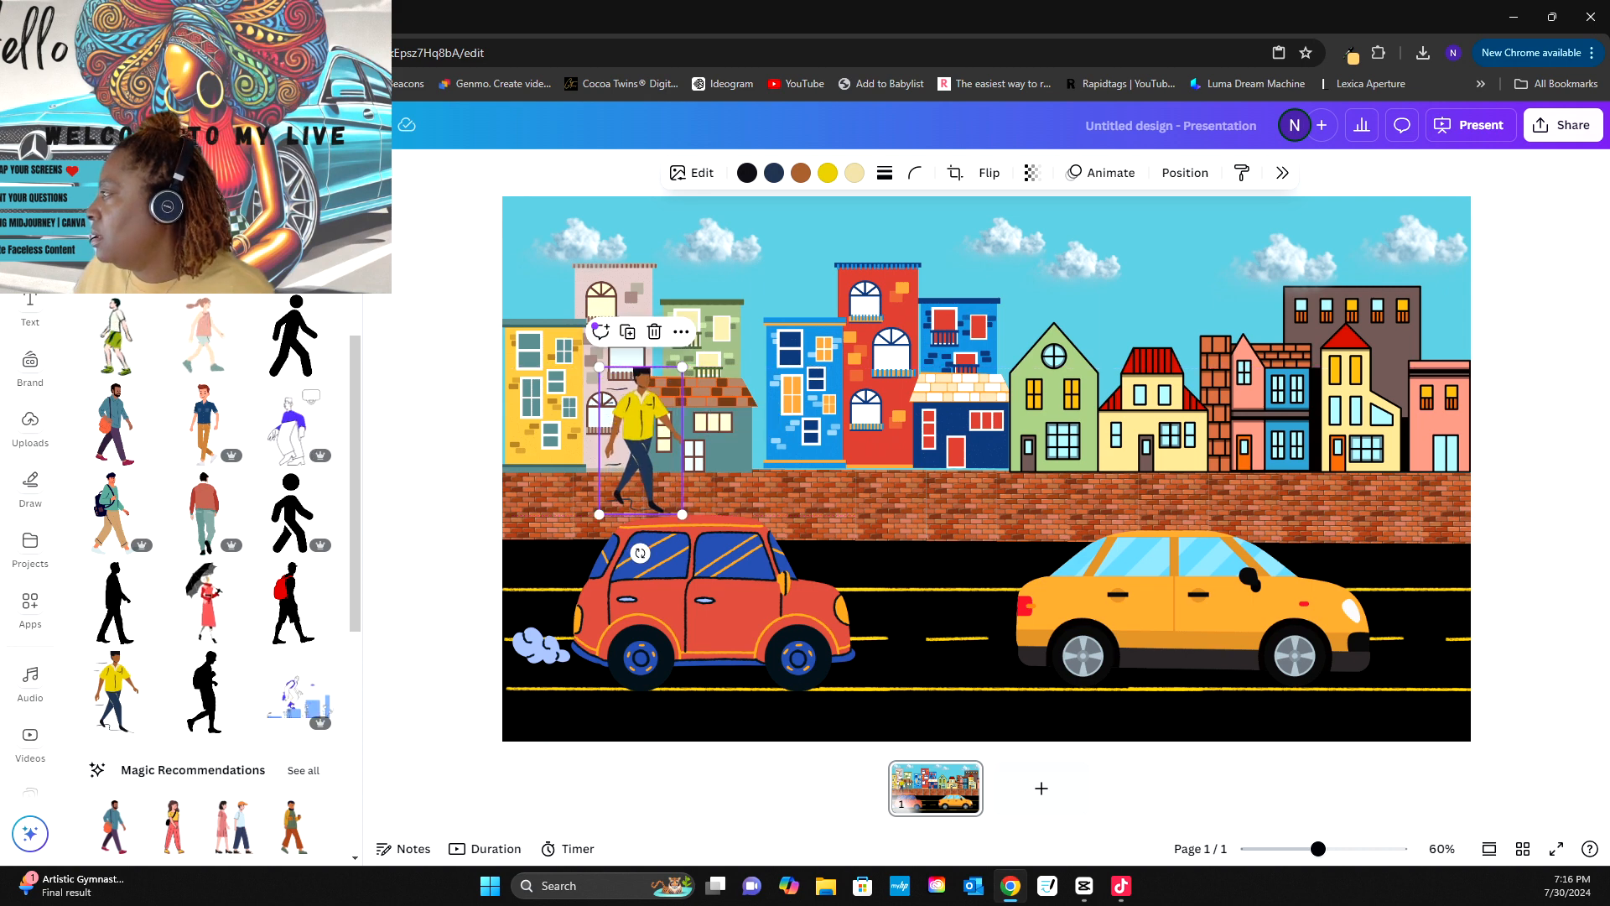
drag(641, 440, 637, 440)
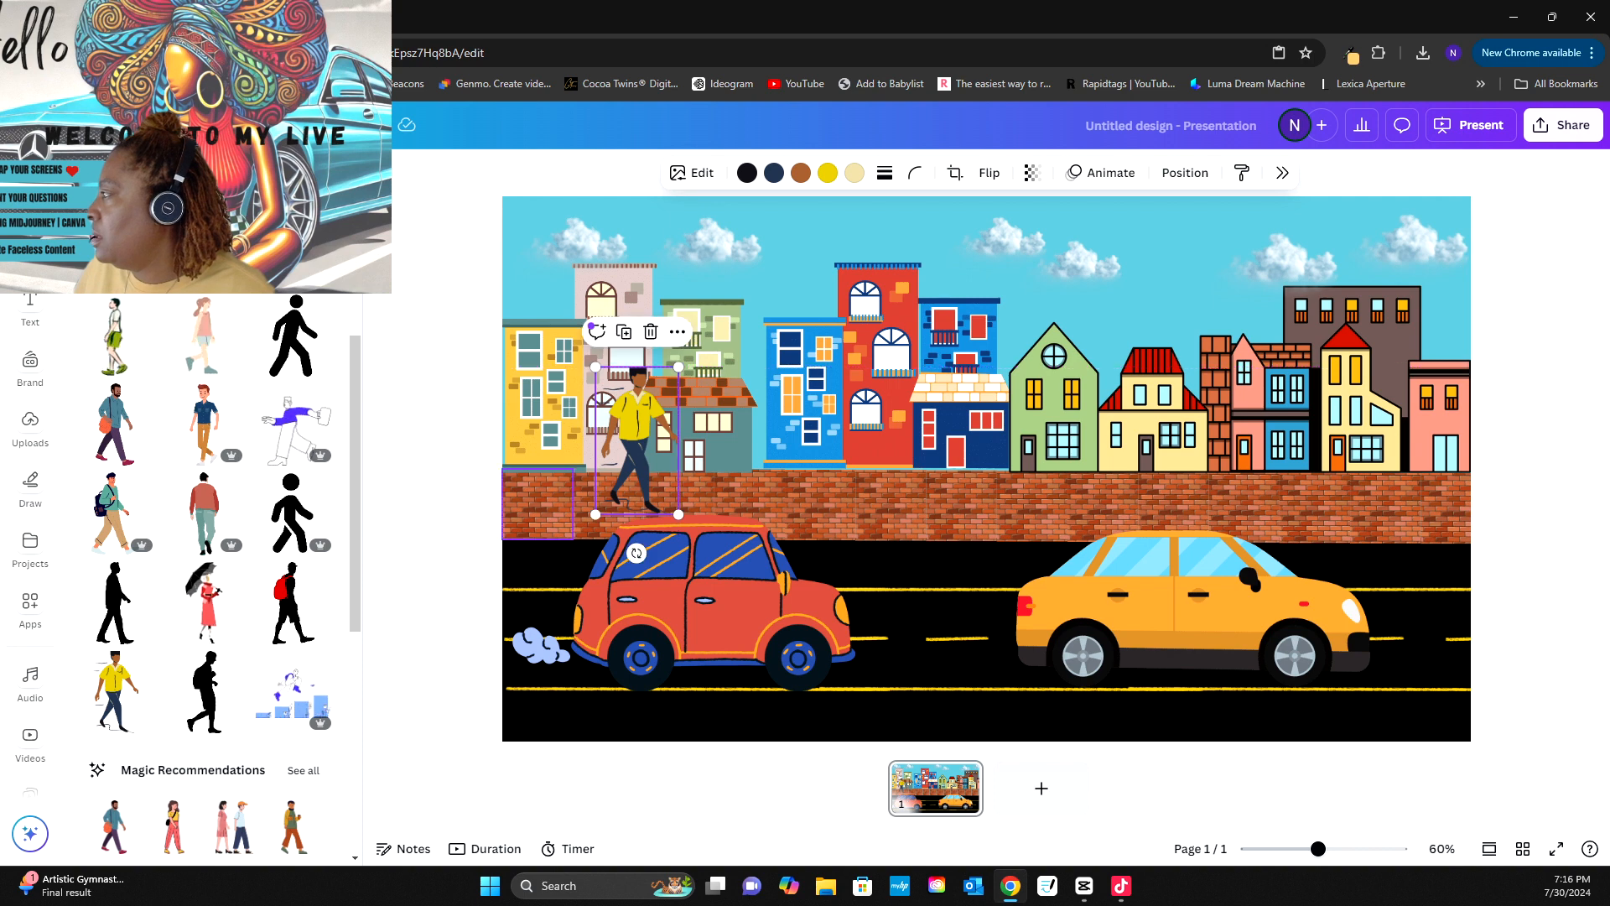
key(Escape)
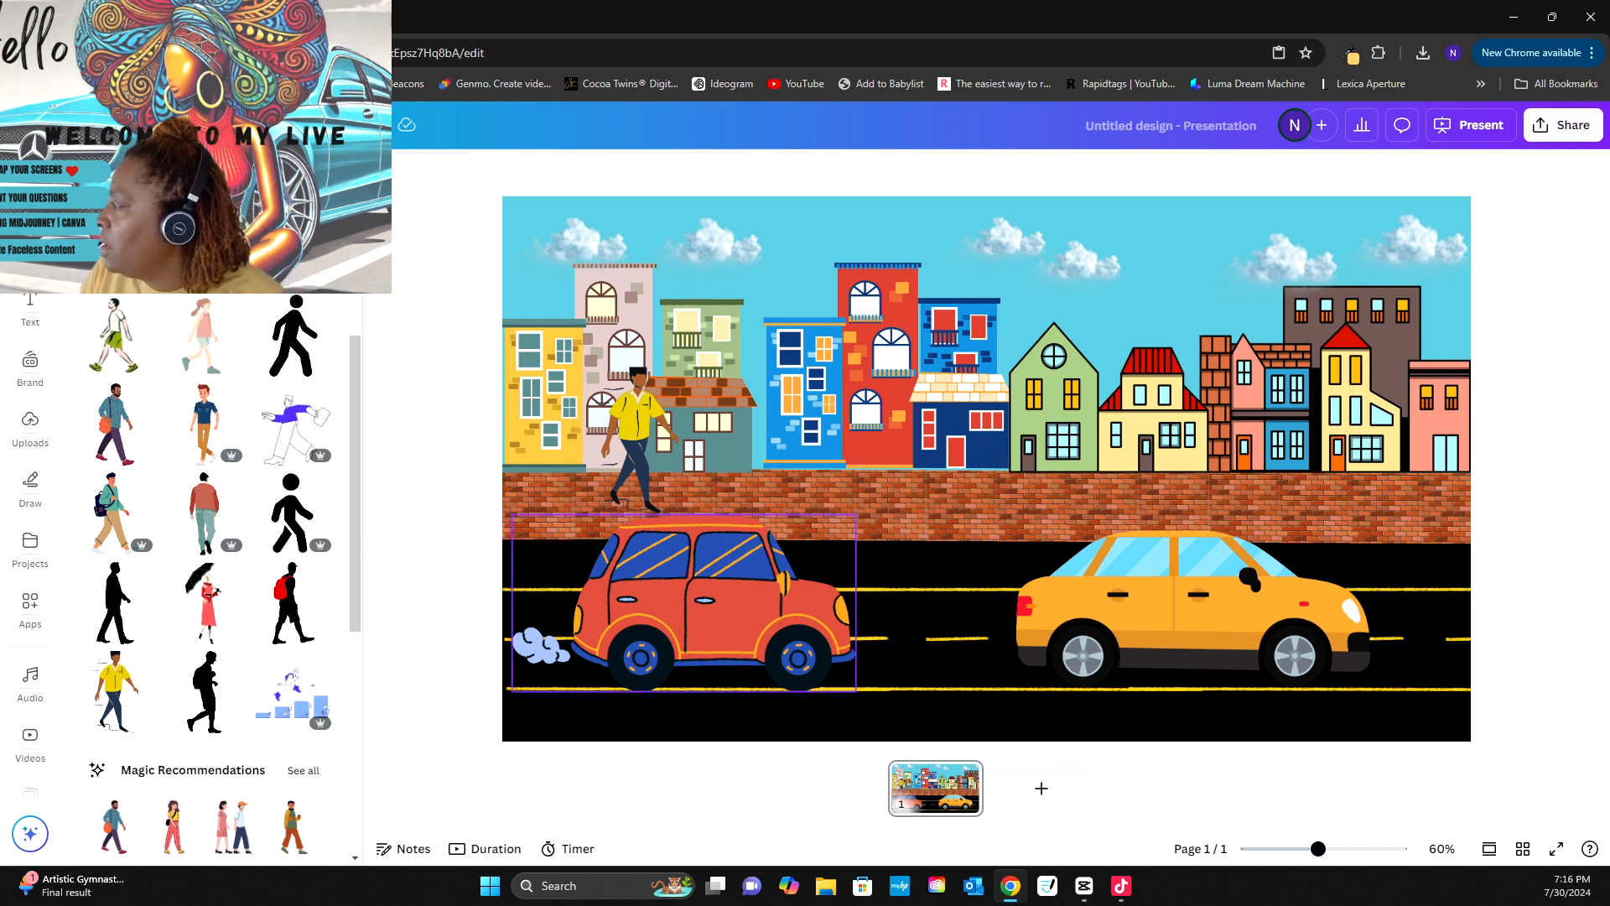
- Shrink the red car and move it to the road's left edge, and shift the walking man right beside the light-blue house
click(683, 602)
drag(856, 514, 838, 525)
drag(675, 608, 635, 589)
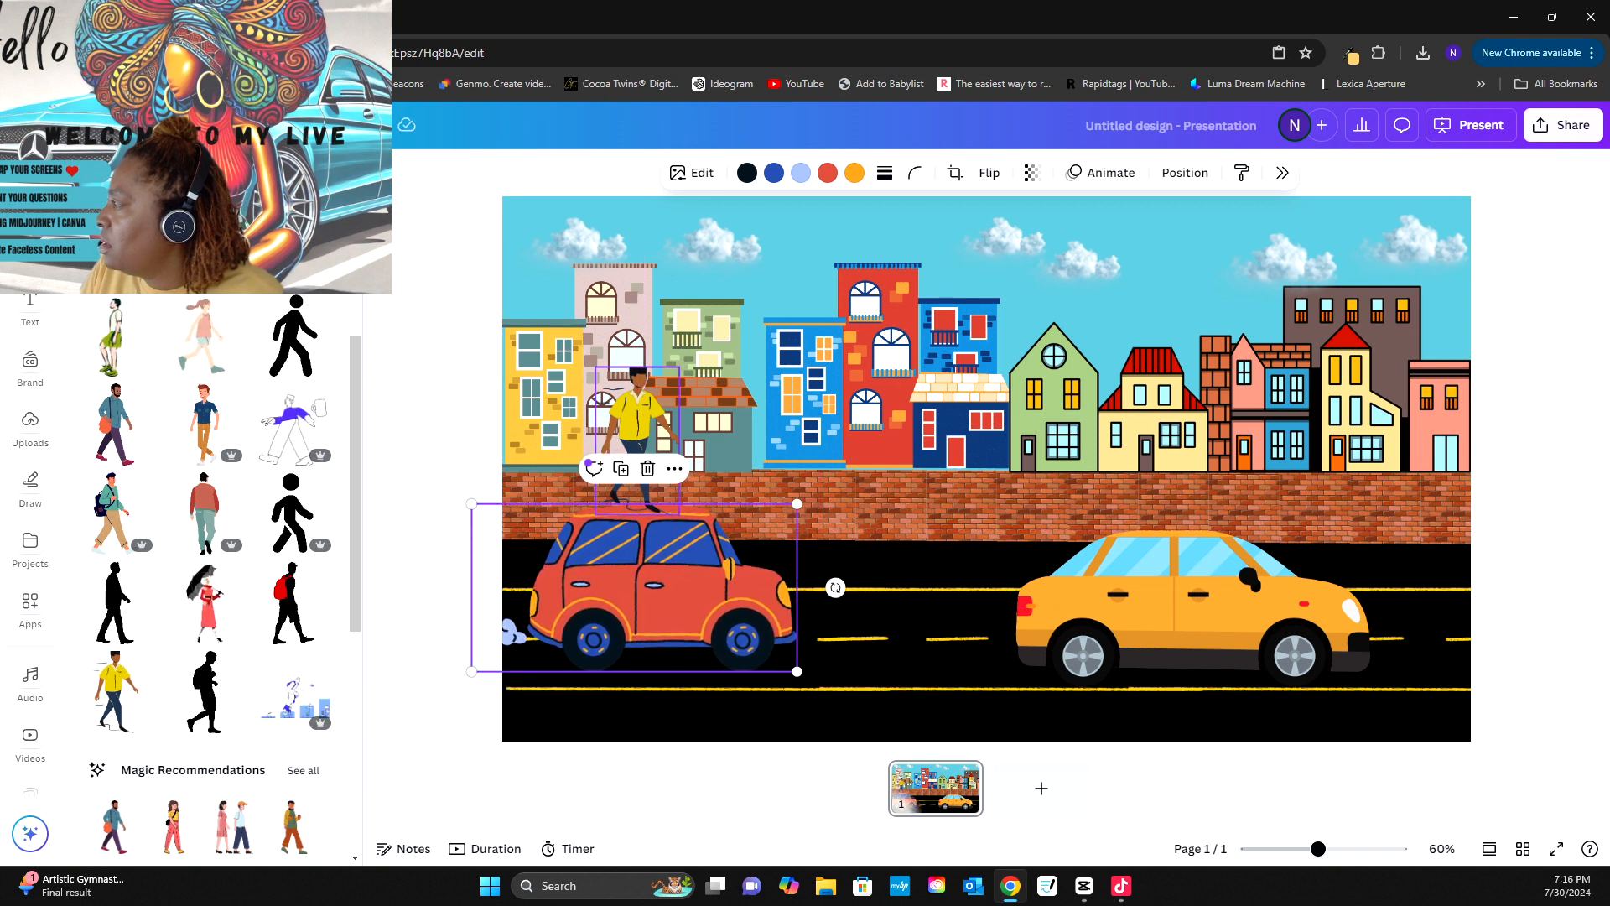
drag(637, 436, 738, 415)
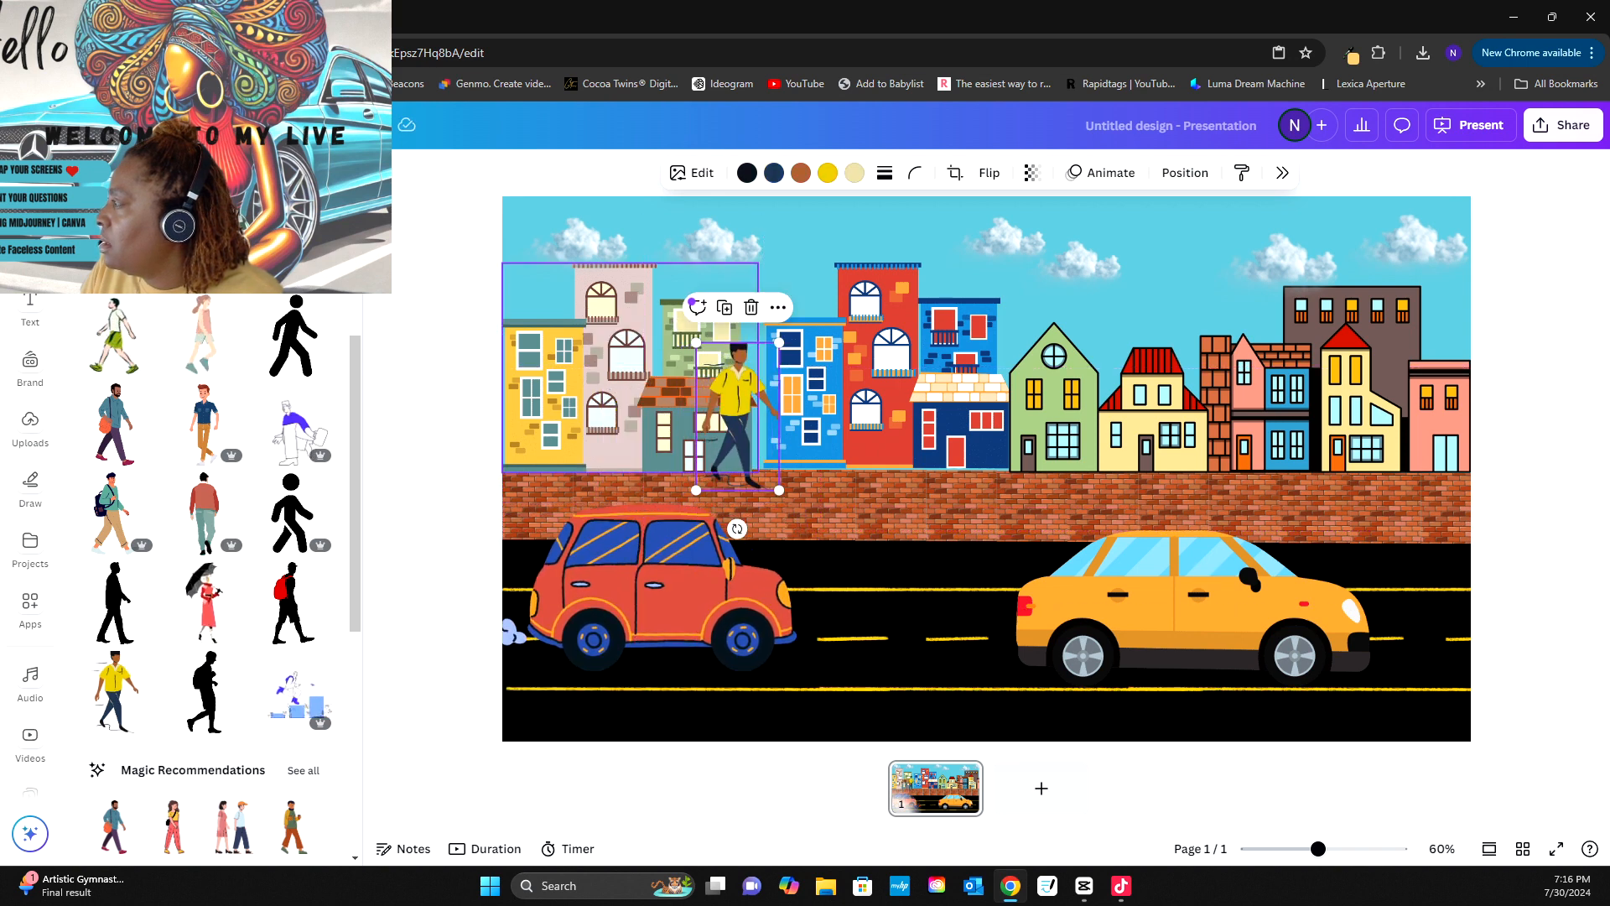
- Nudge the leftmost block of houses up slightly above the brick strip
click(630, 367)
drag(630, 368, 630, 363)
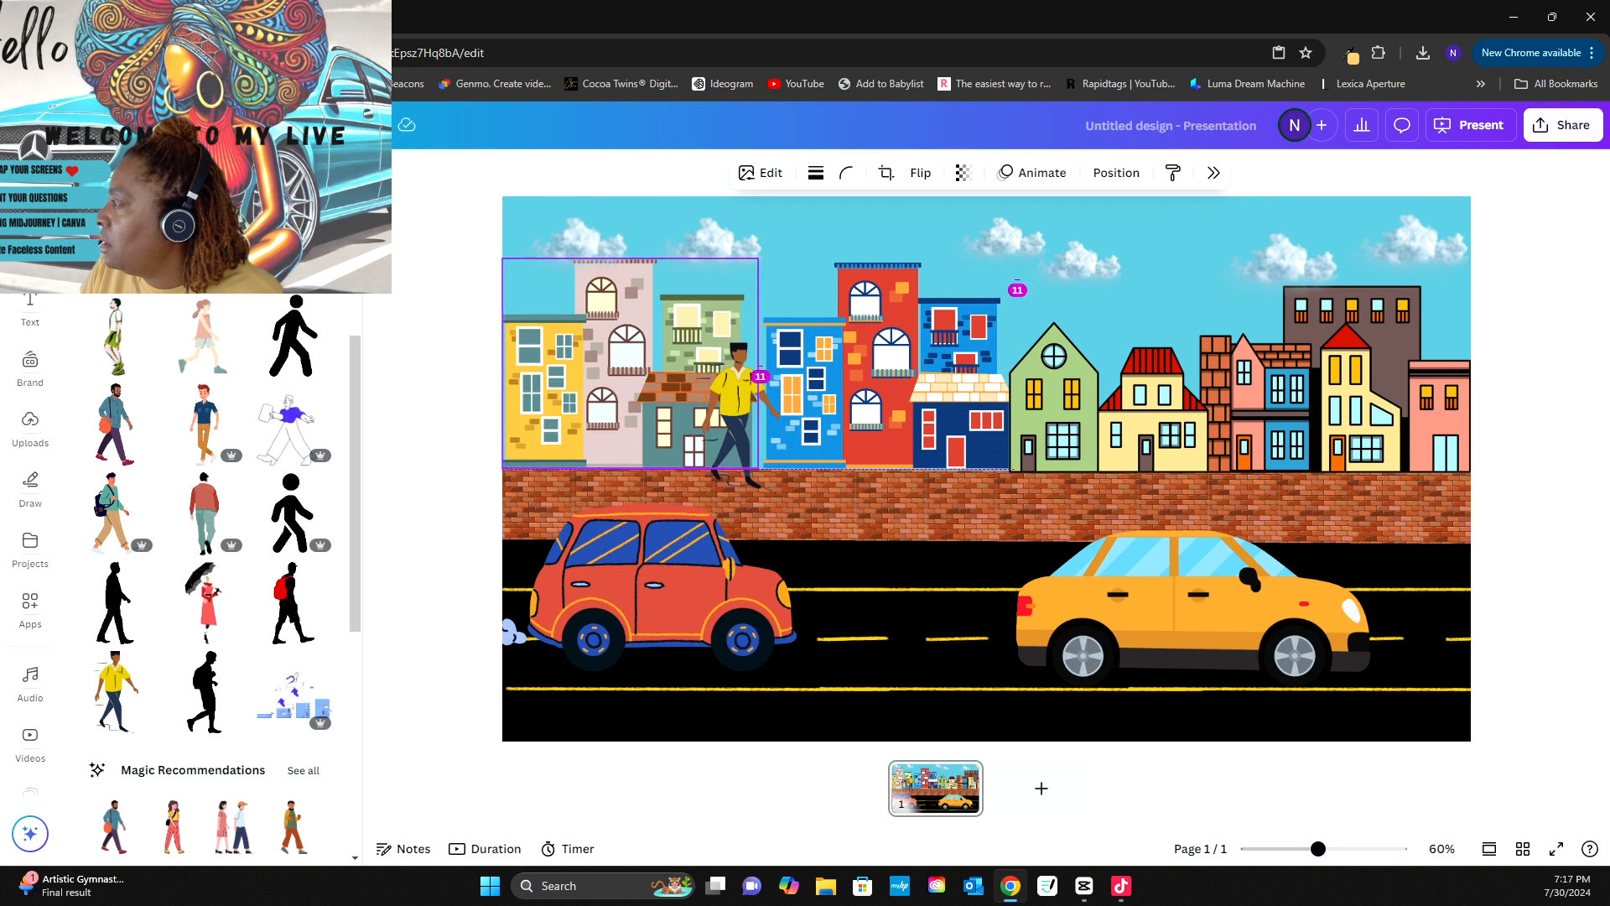
drag(889, 366, 889, 366)
- Make the walking man a little smaller and stand him on the brick strip in front of the light-blue house
drag(738, 411, 759, 411)
drag(799, 347, 791, 362)
drag(753, 427, 765, 434)
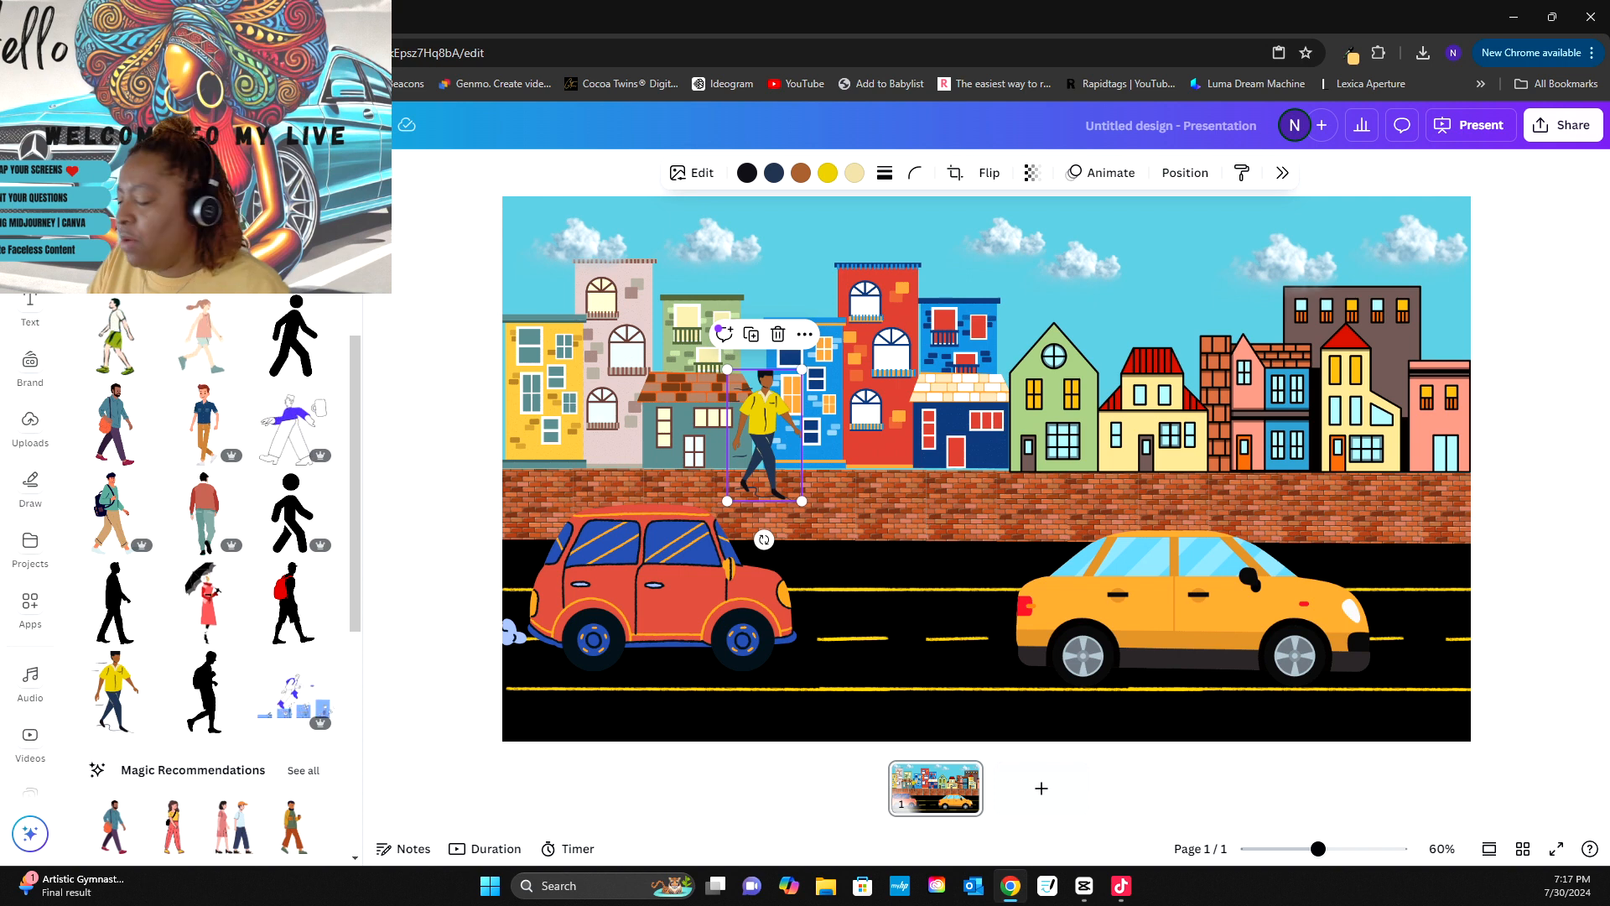
key(Escape)
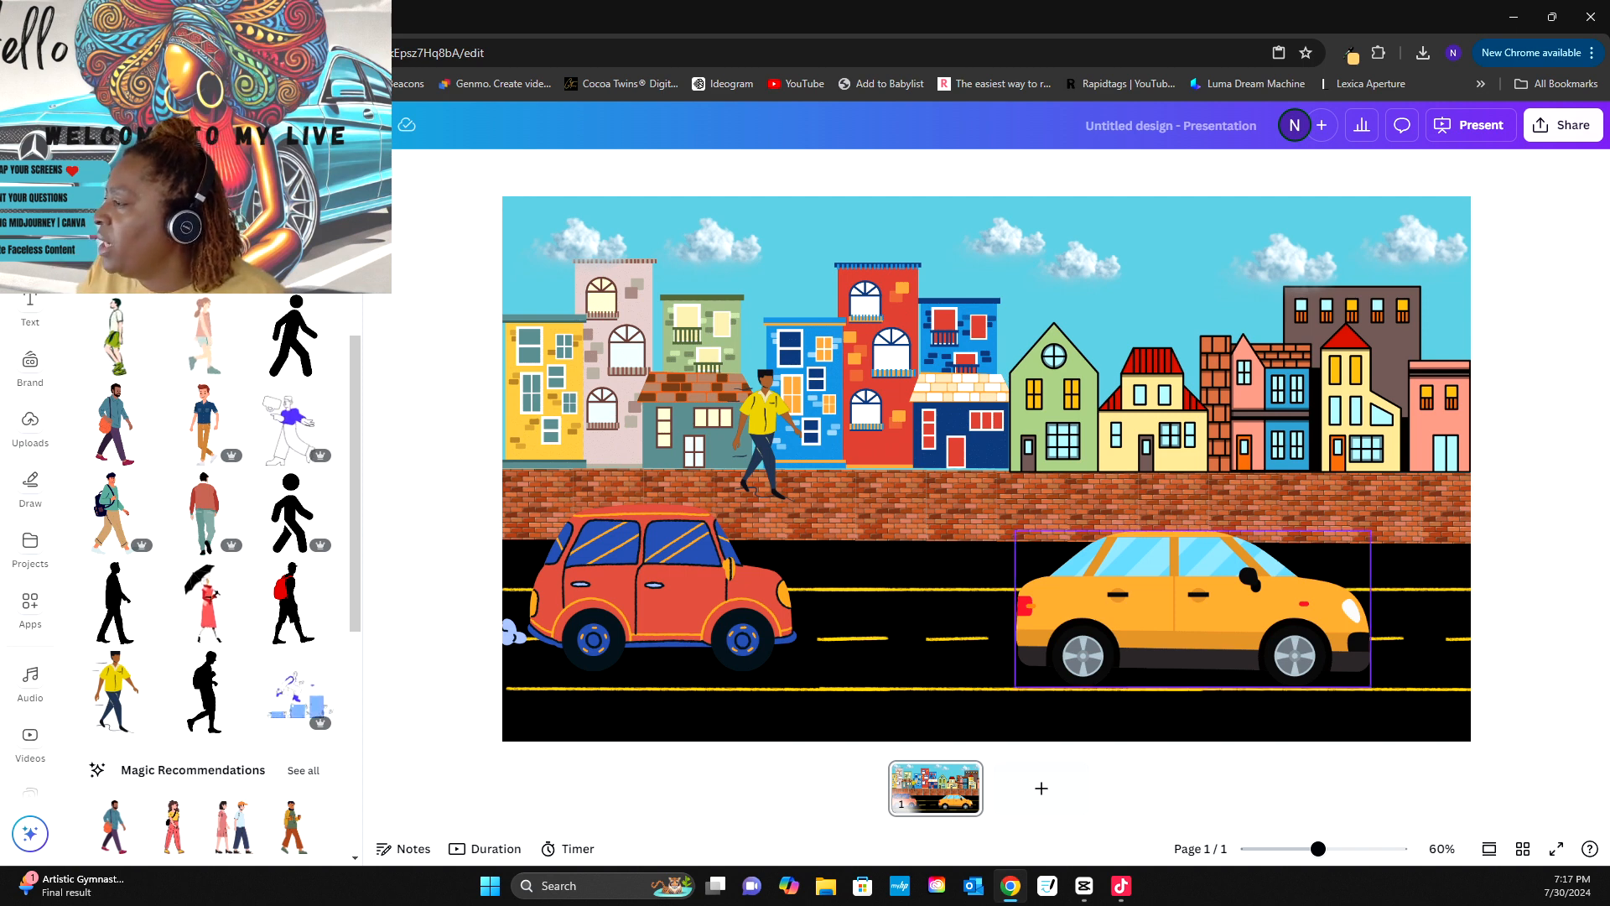
- Enlarge the orange car and the red car slightly, keeping the red car at the road's left edge
click(1367, 532)
drag(1370, 530, 1406, 514)
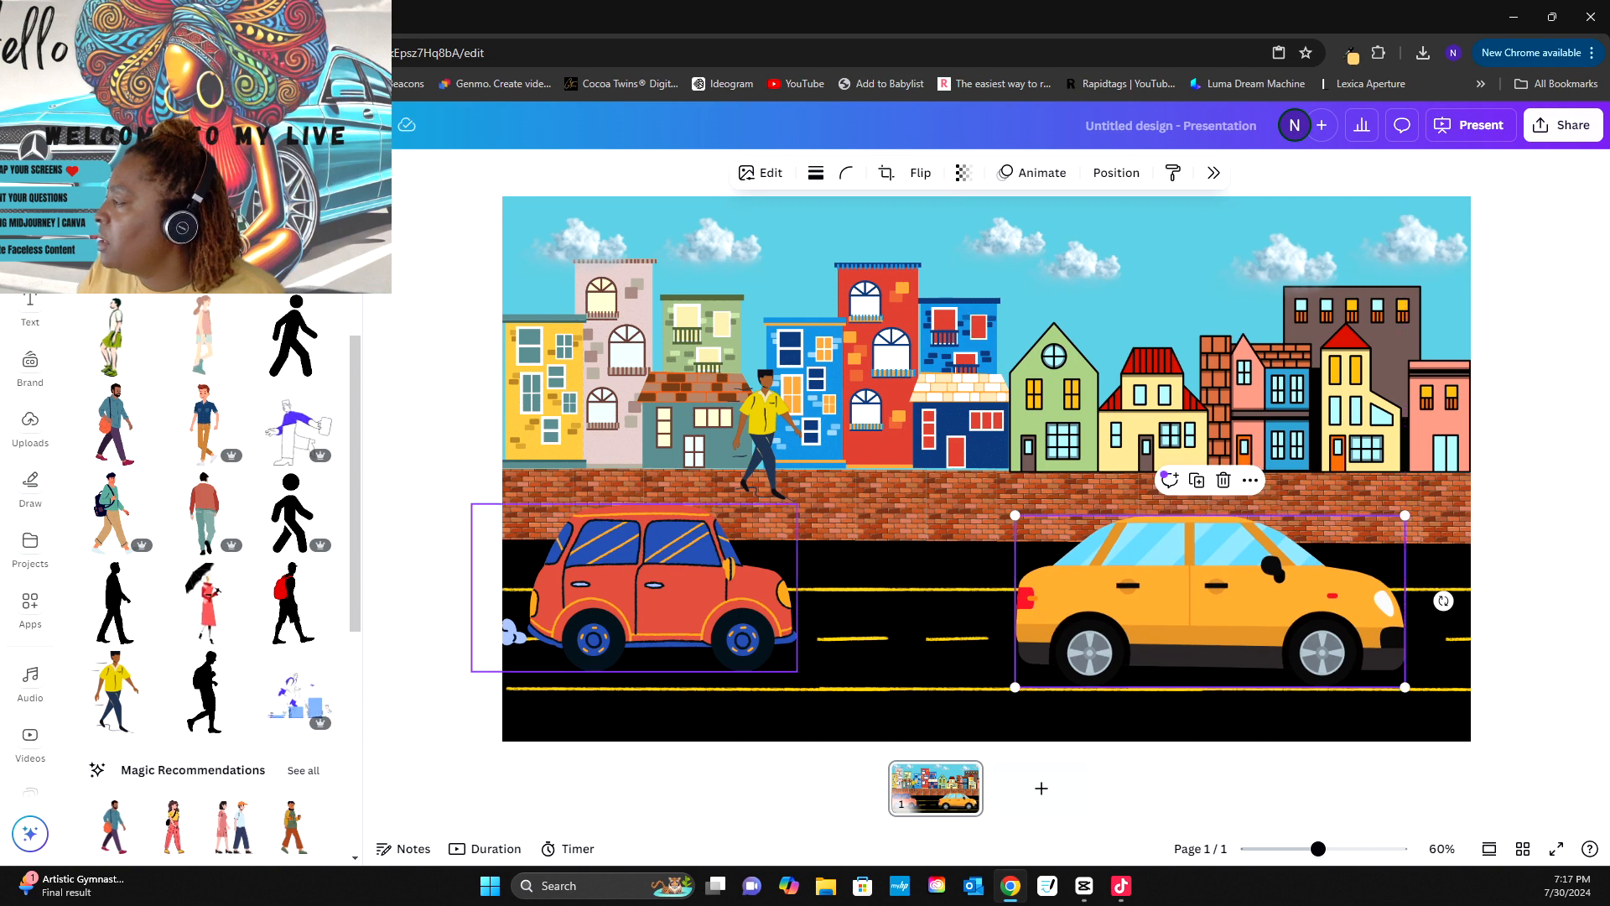
click(634, 587)
drag(472, 671, 454, 681)
drag(625, 592, 643, 589)
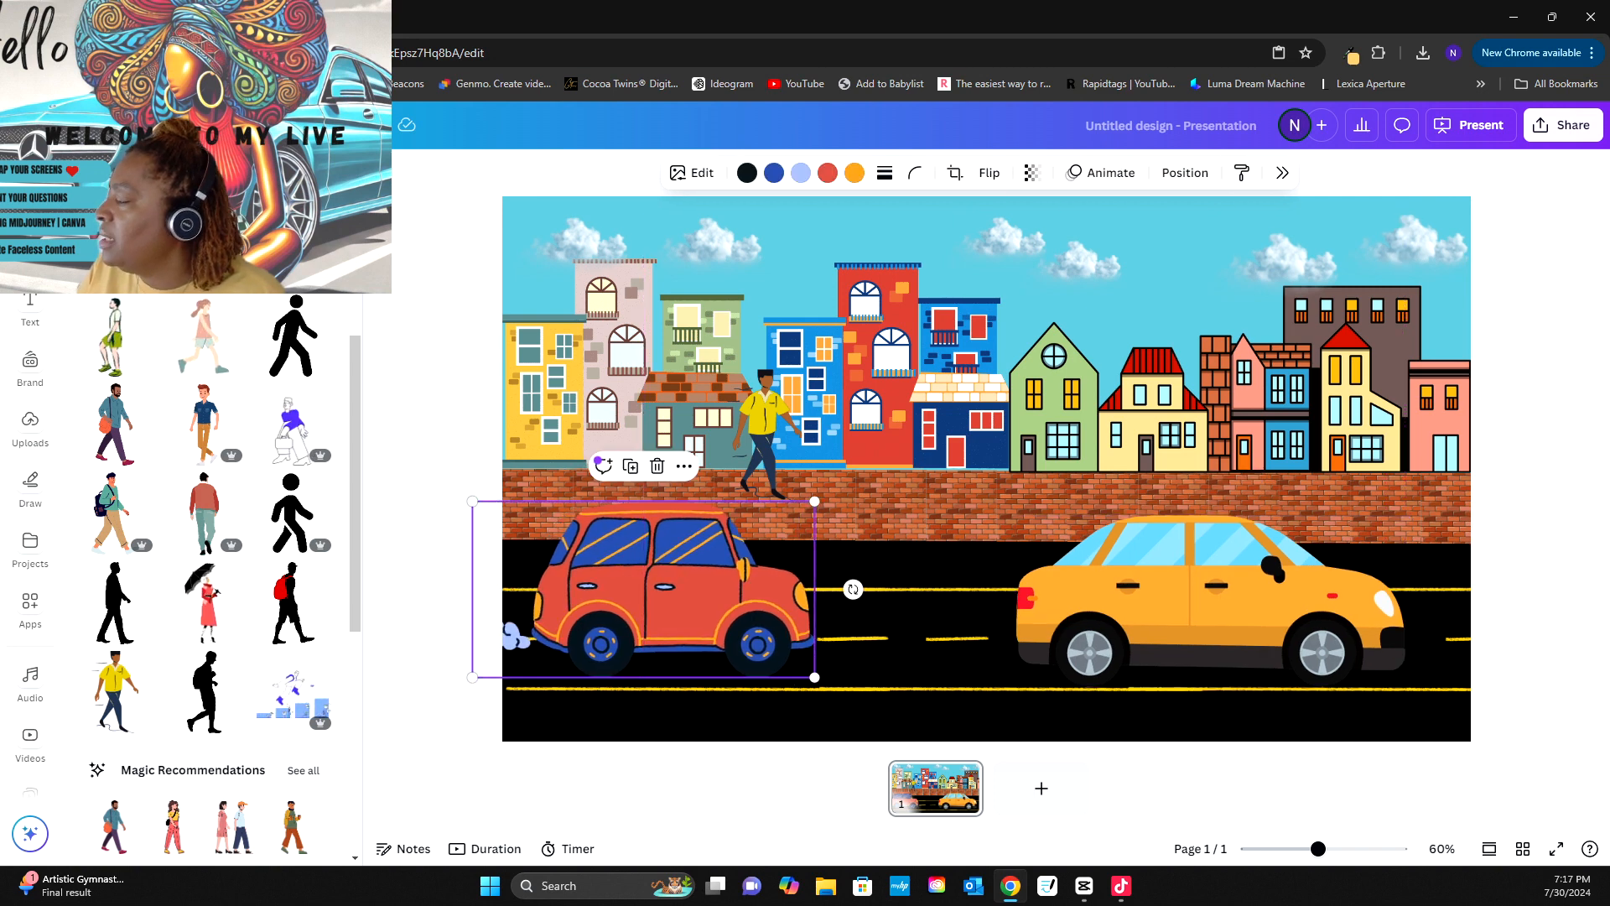
- Add a second page and move the red car and the orange car from page 1 onto it
click(1041, 789)
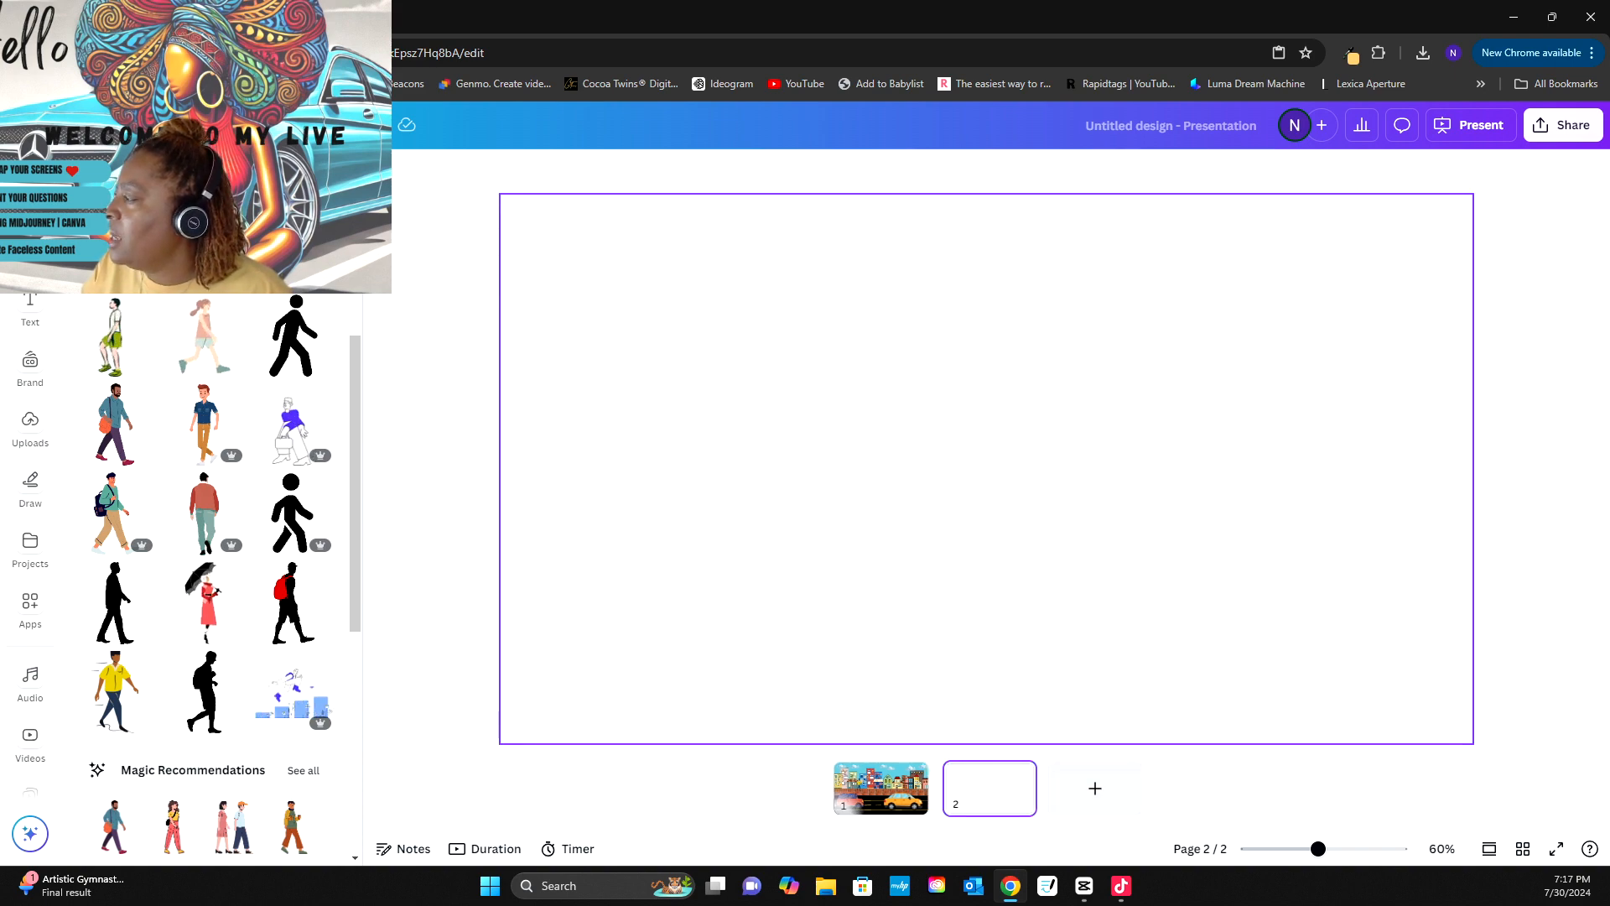
click(881, 788)
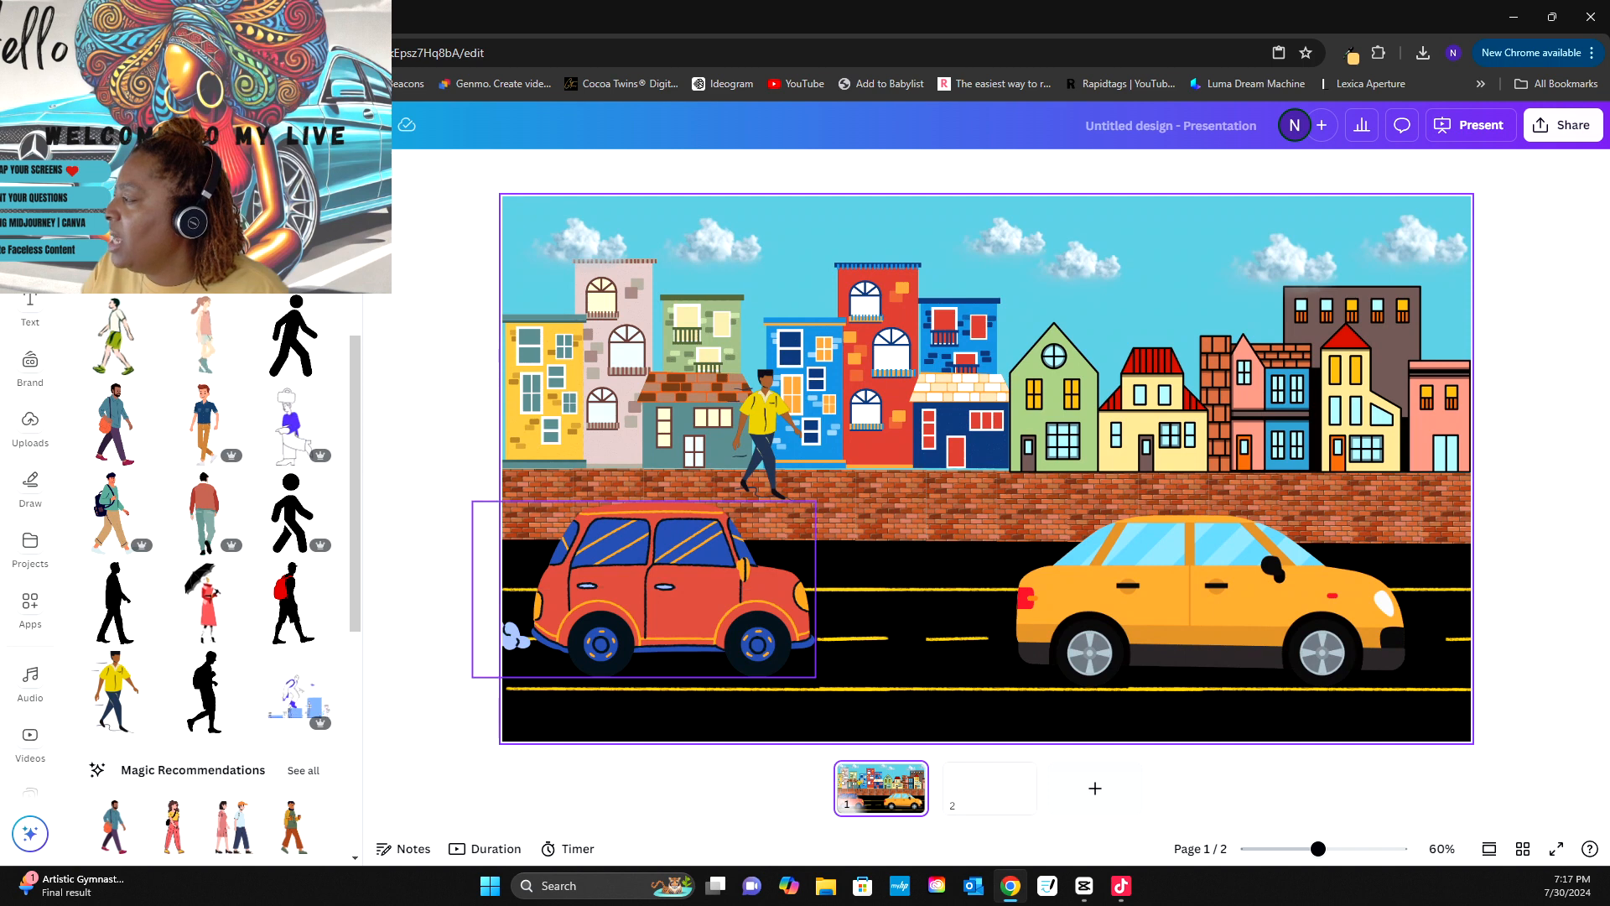
drag(644, 587, 990, 789)
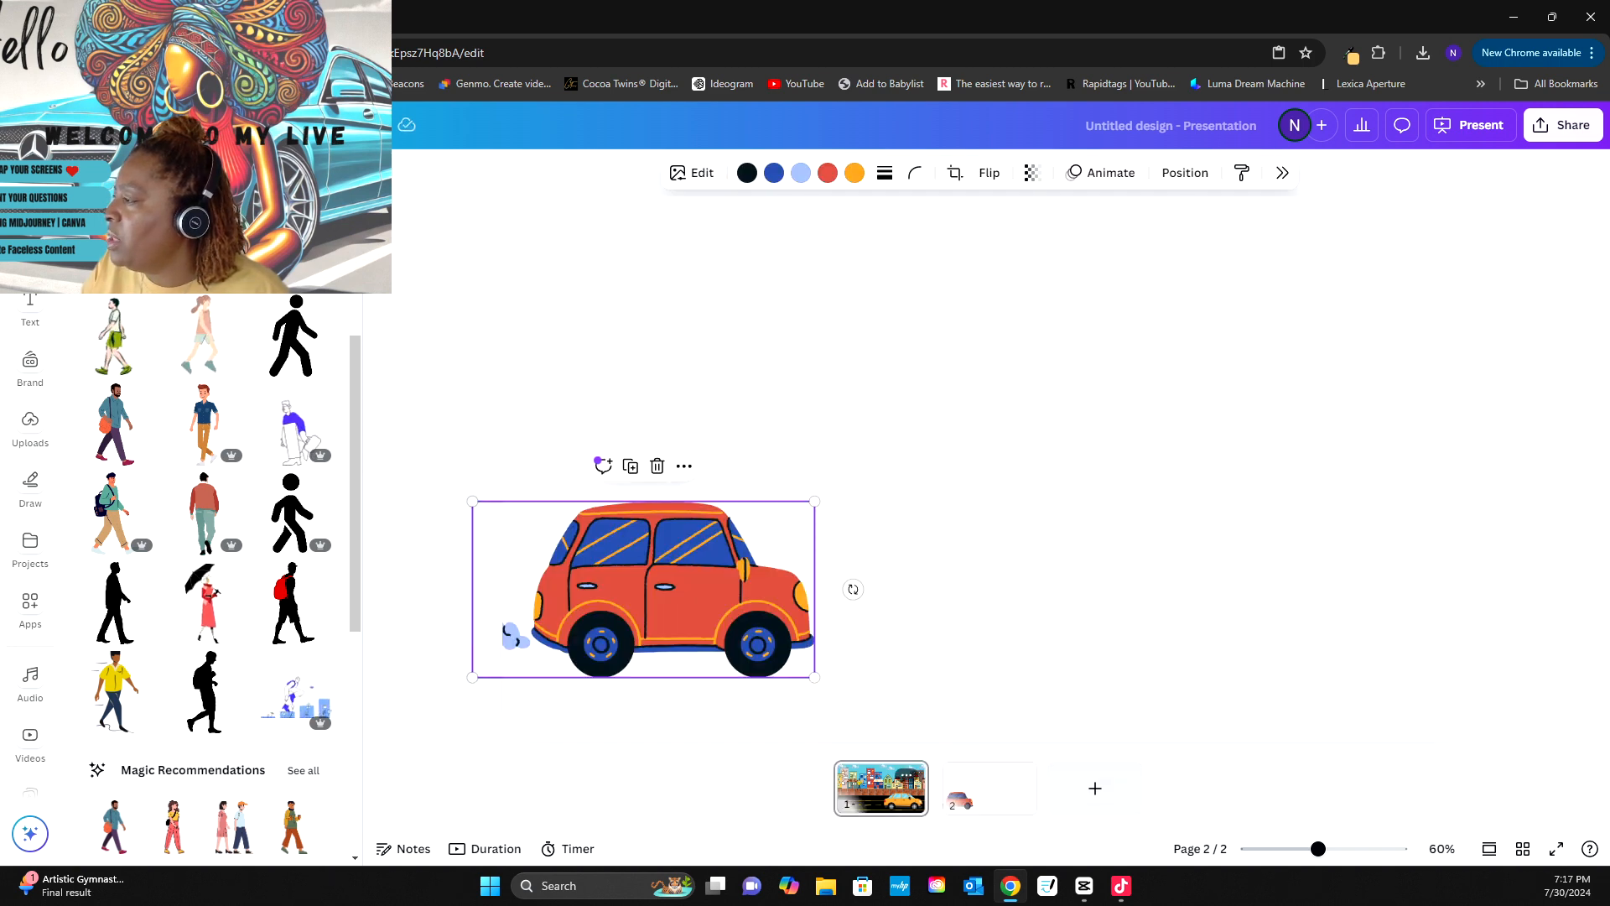
click(880, 788)
drag(1015, 722, 990, 787)
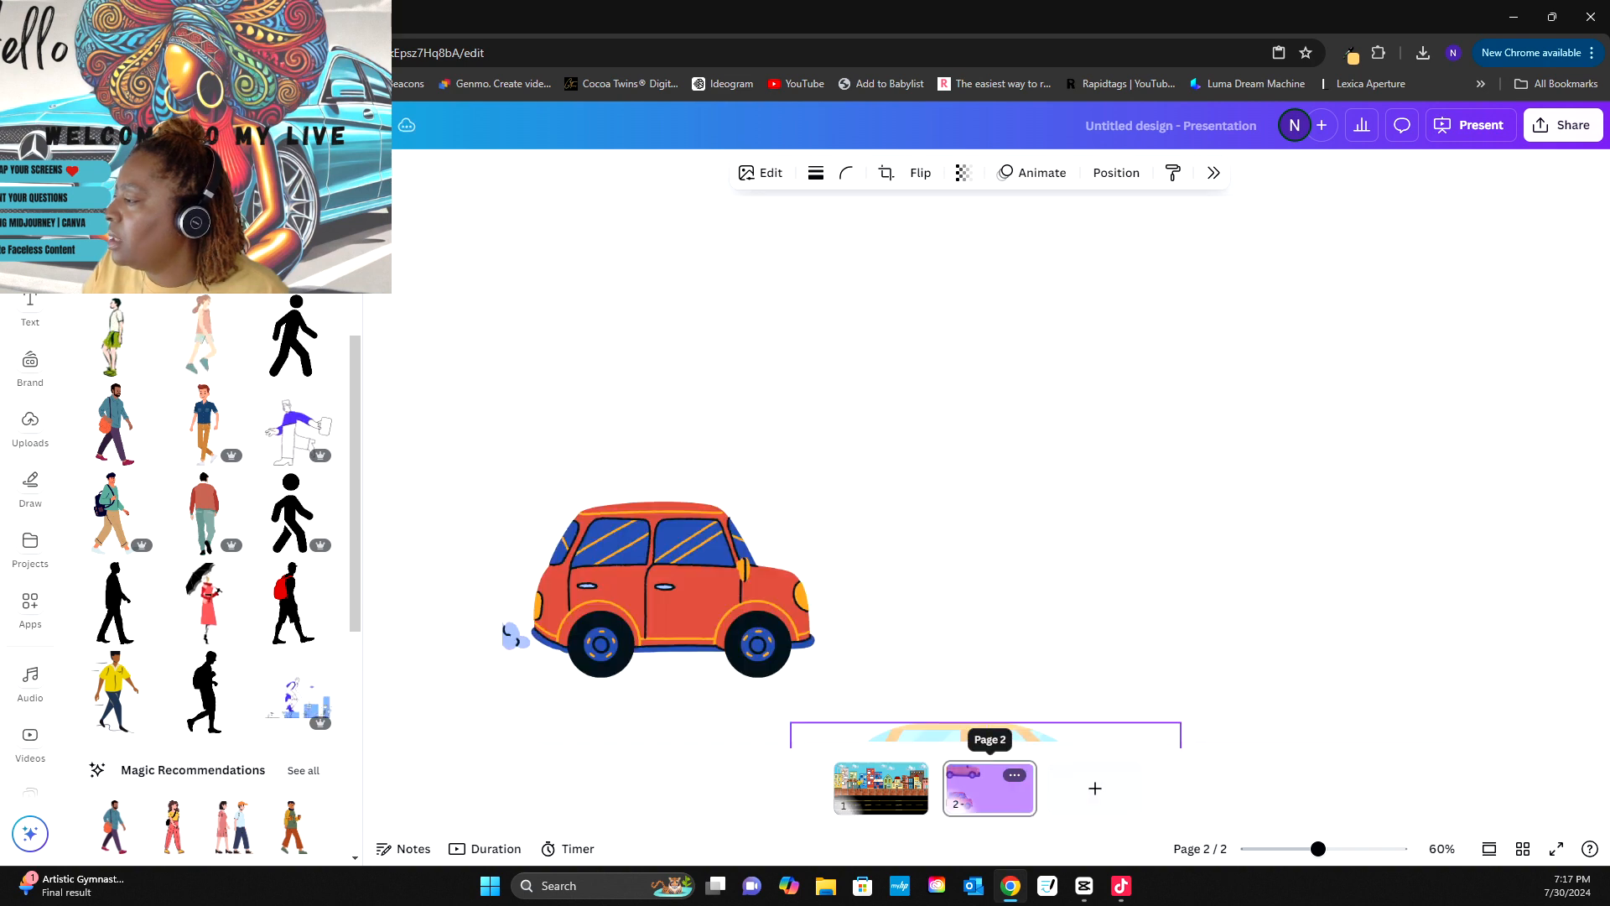
- Add a third page, move the walking man from page 1 onto it, and return to page 2
click(1095, 789)
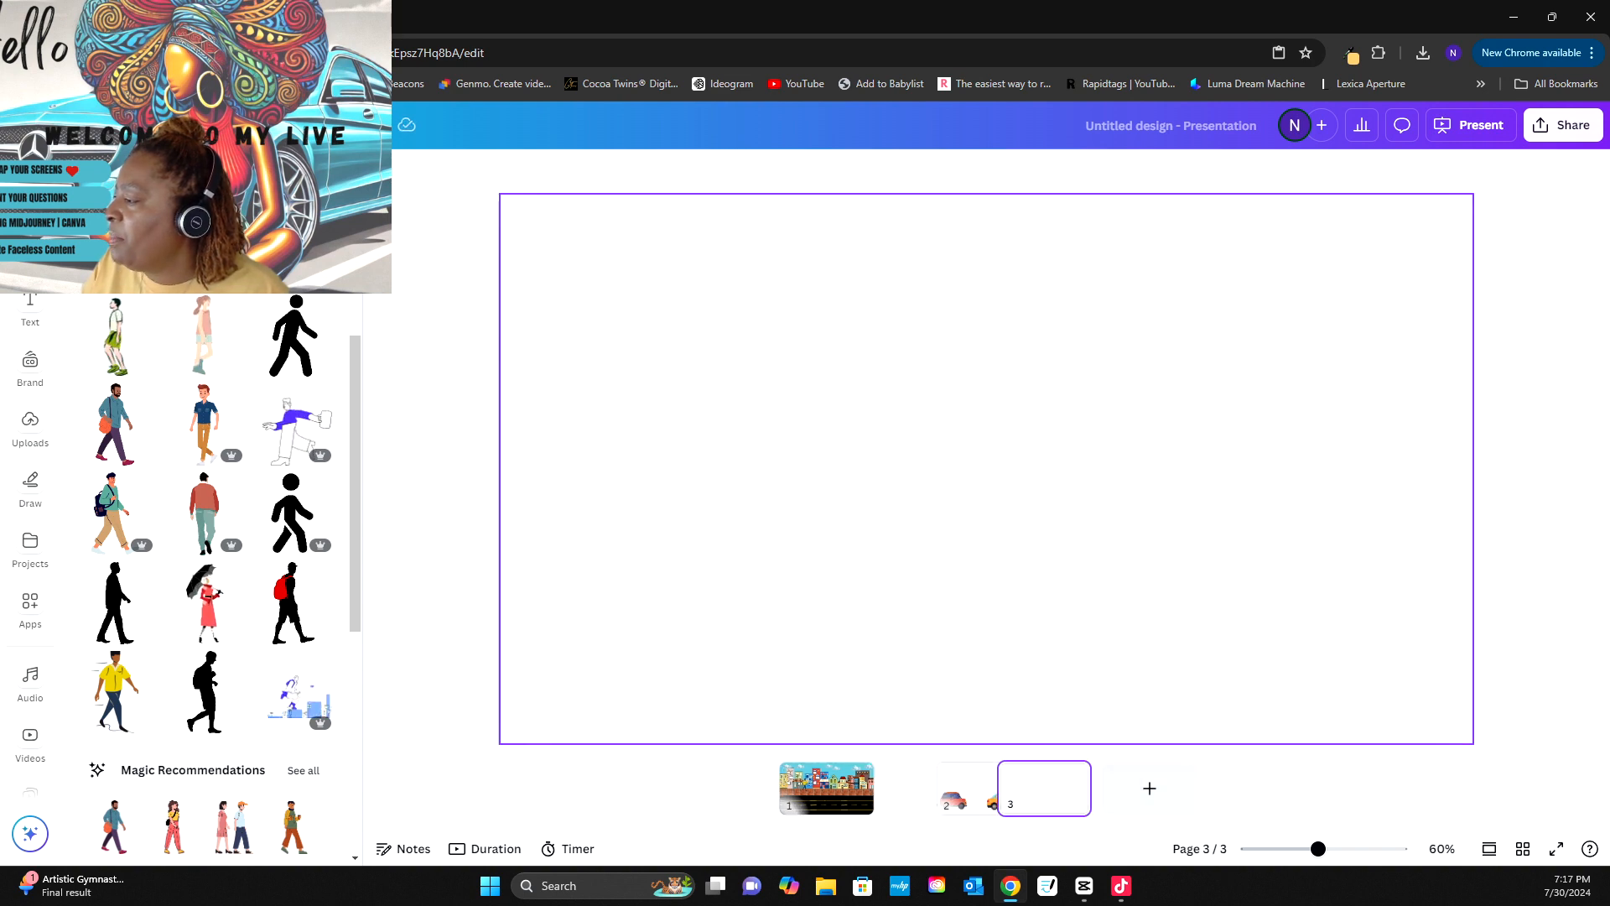
click(826, 787)
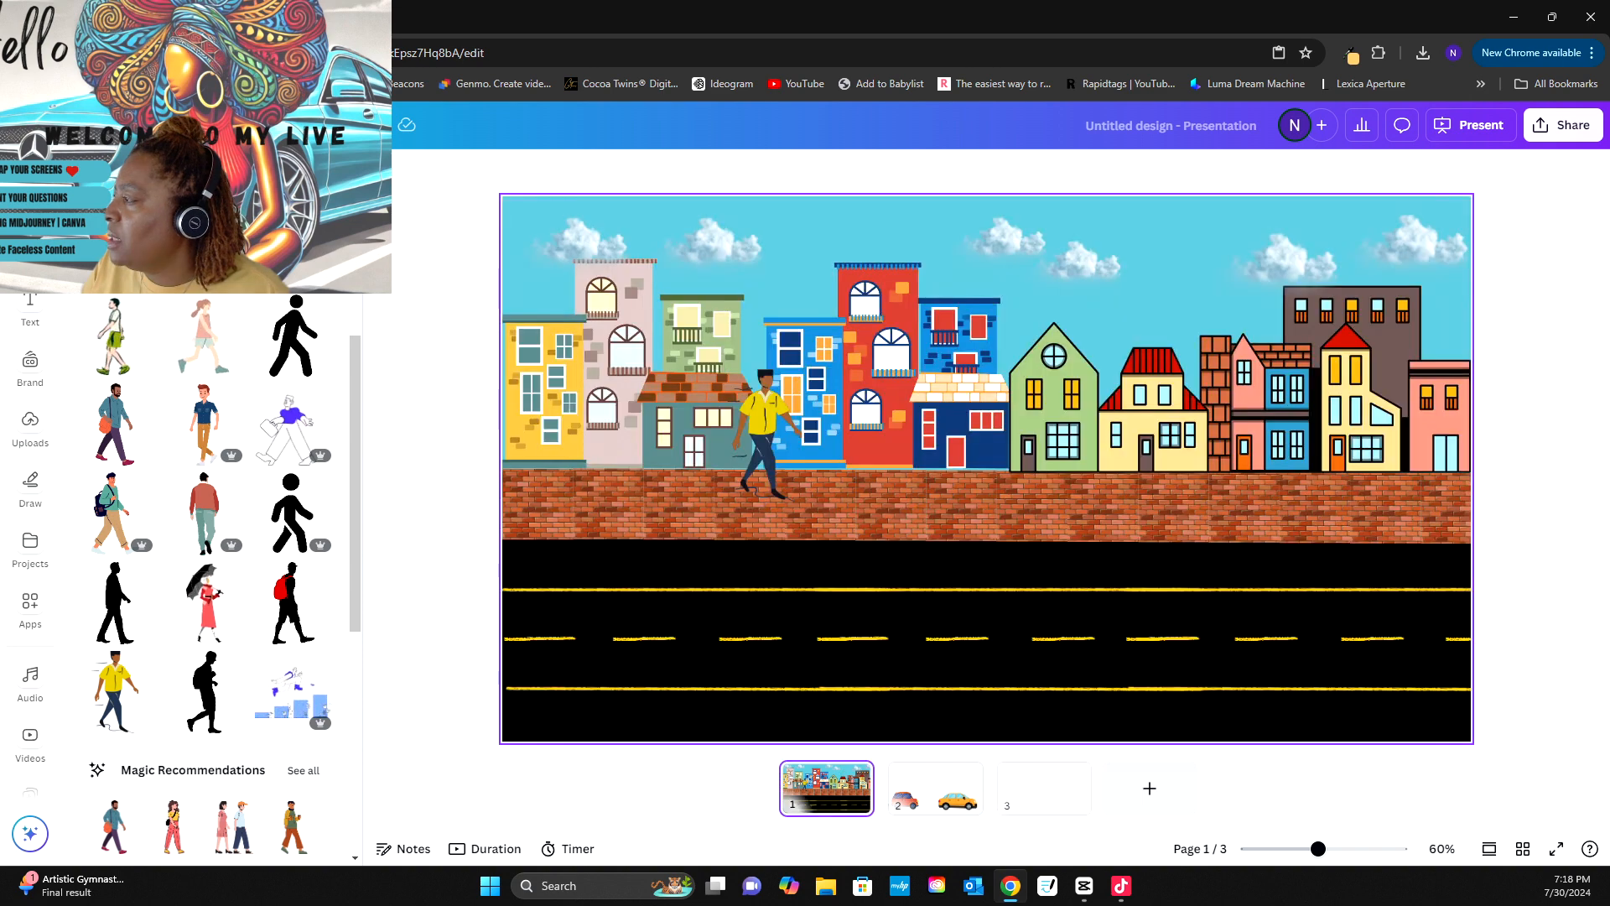
click(764, 435)
drag(765, 435, 1043, 784)
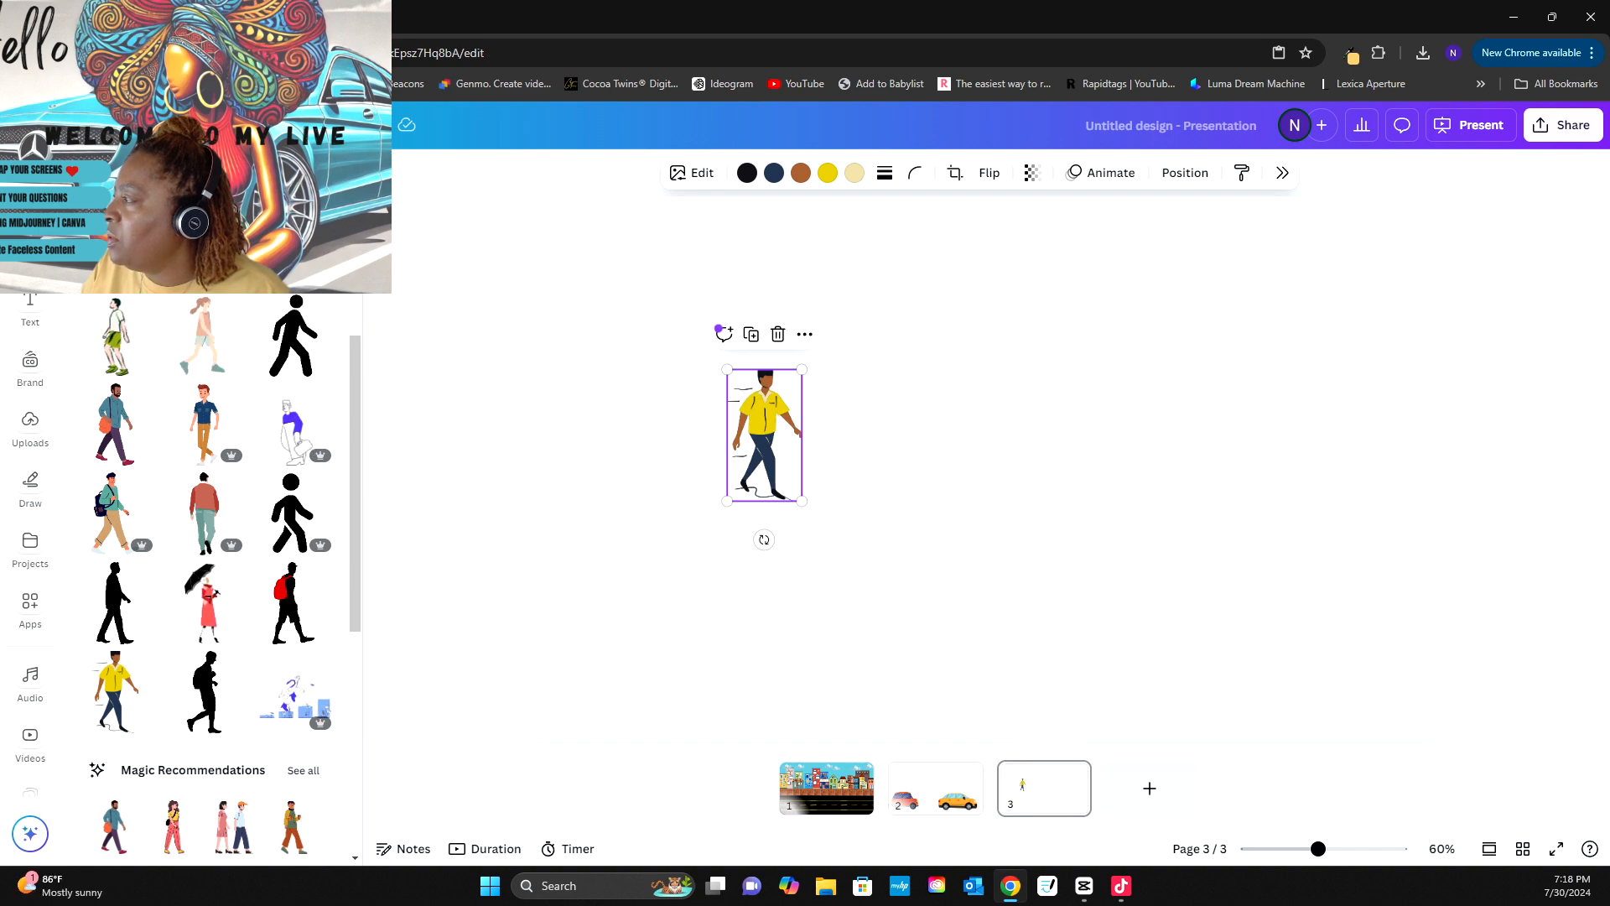
key(Escape)
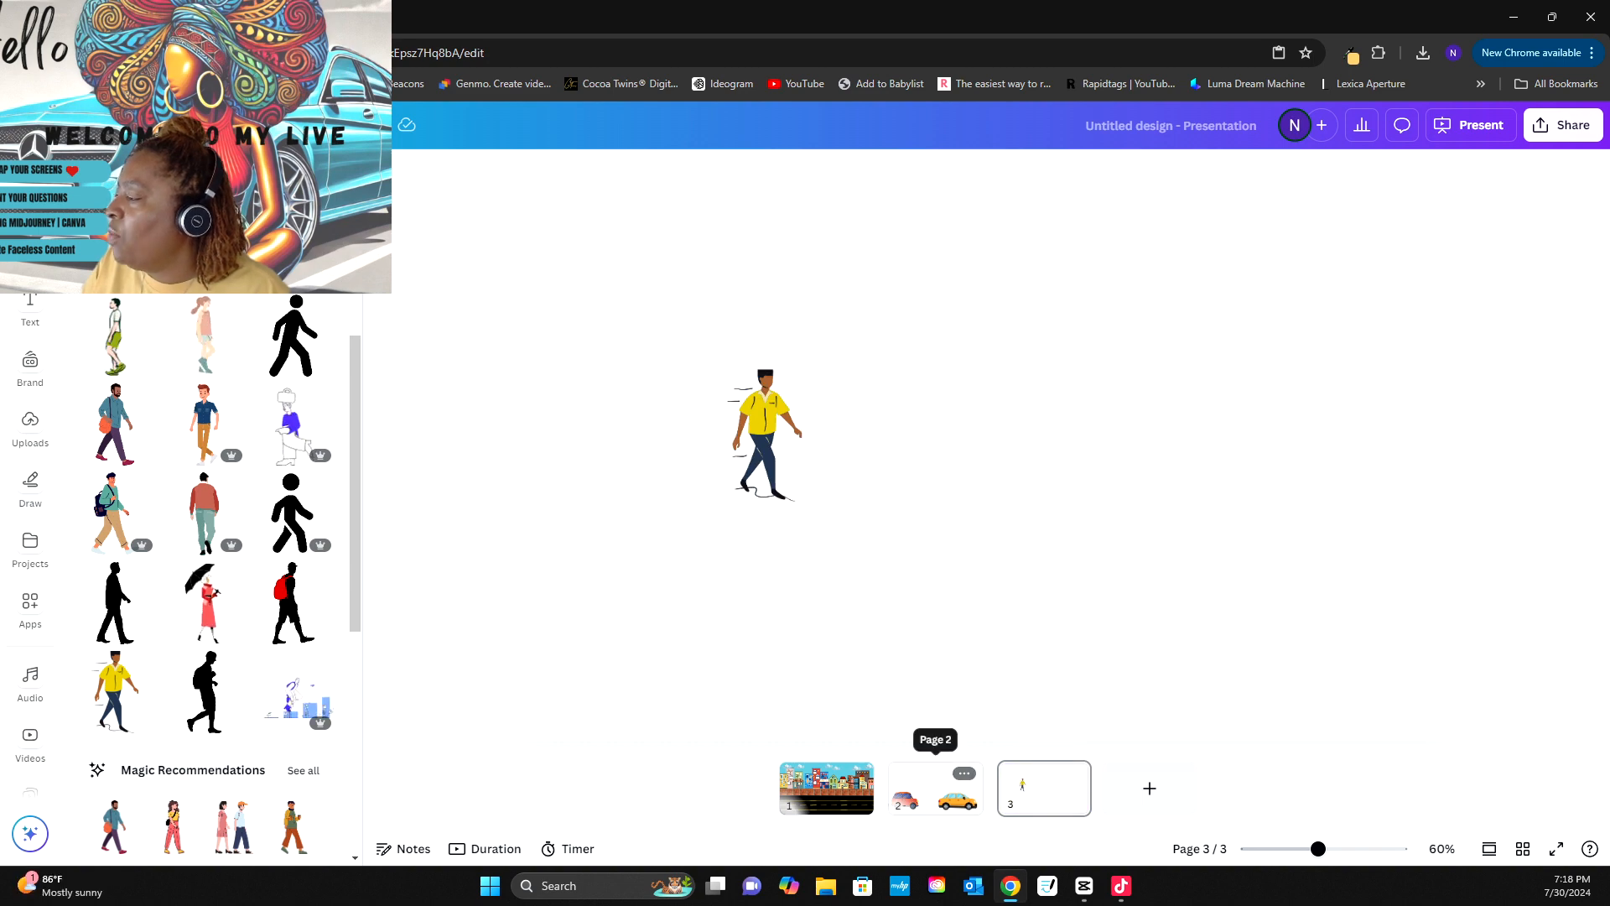
click(933, 792)
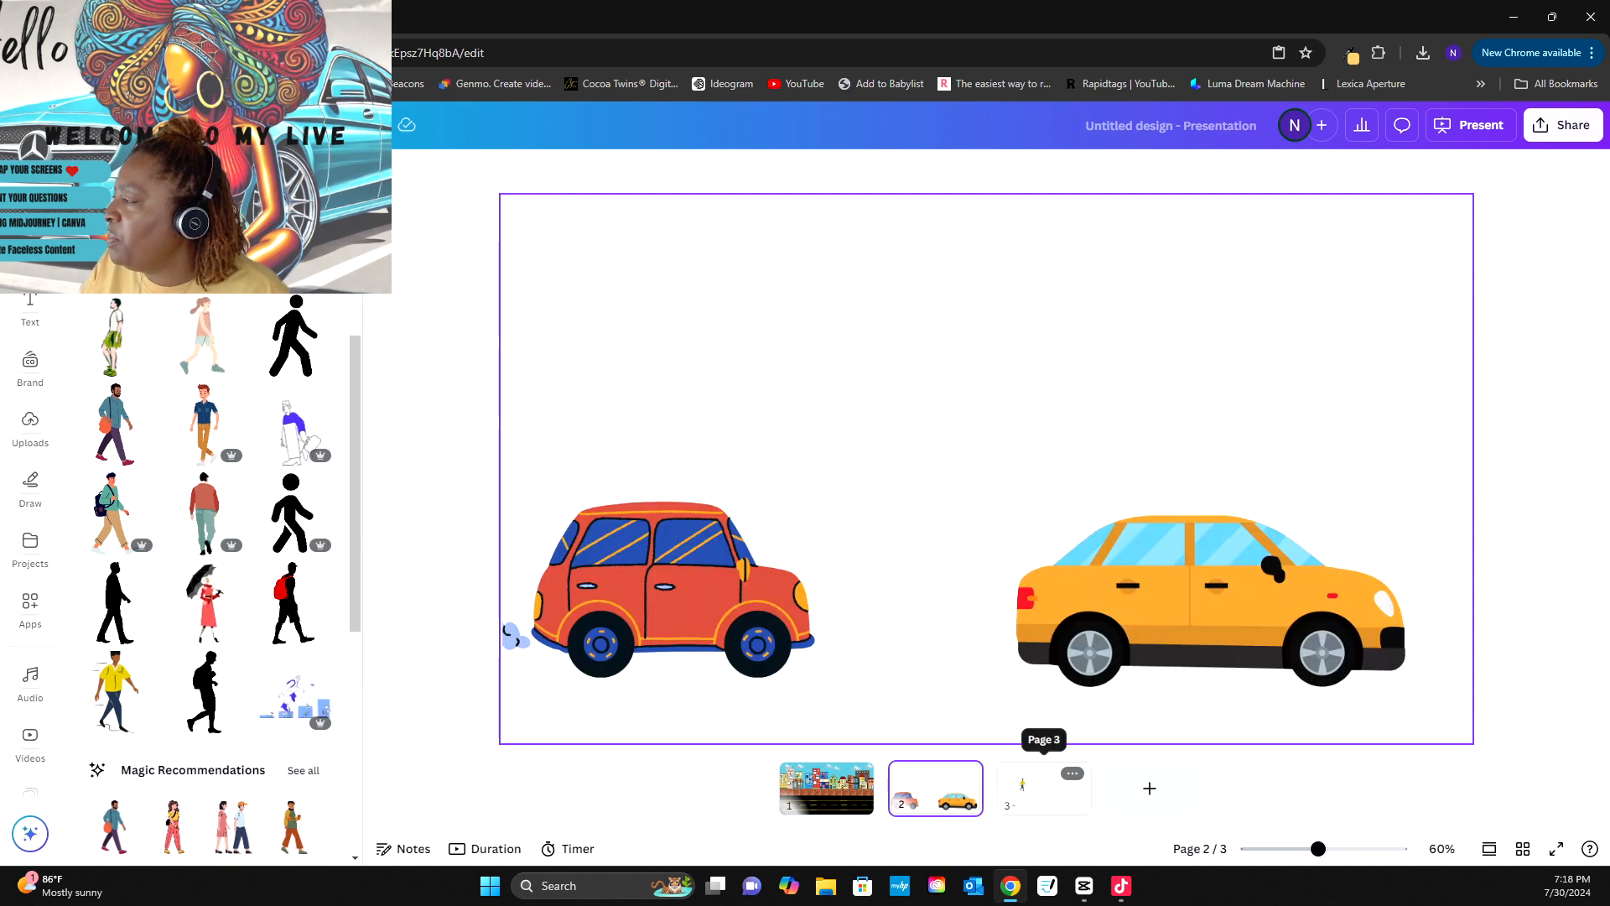
- Shift the red car on page 2 fully inside the page, and move the walking man toward the middle of page 3
click(1040, 789)
click(935, 788)
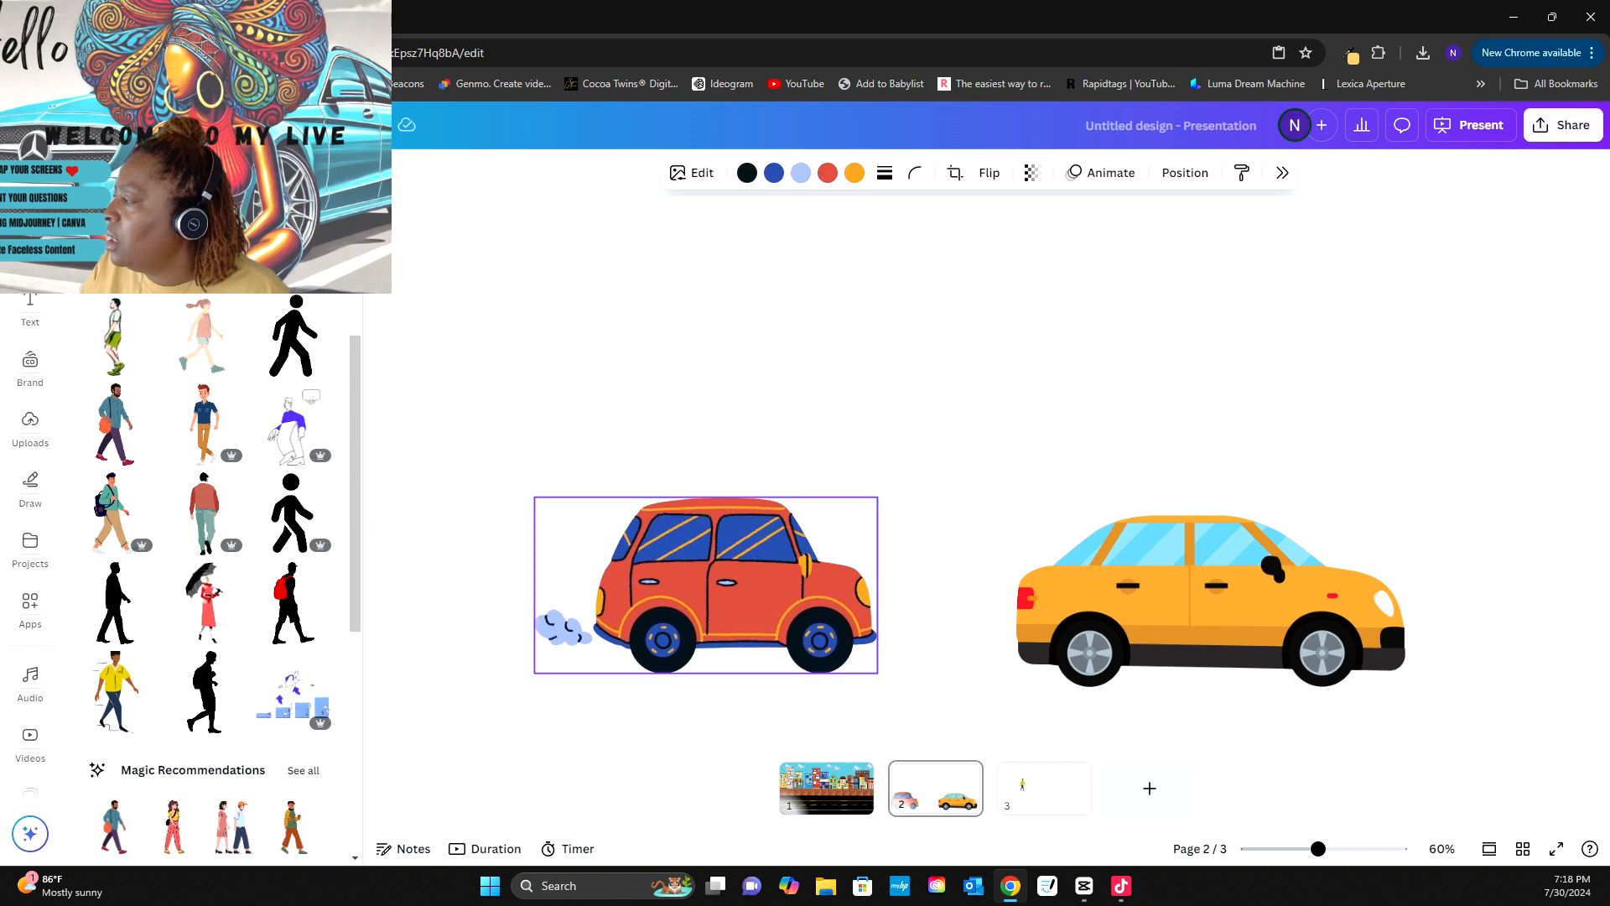
click(1040, 788)
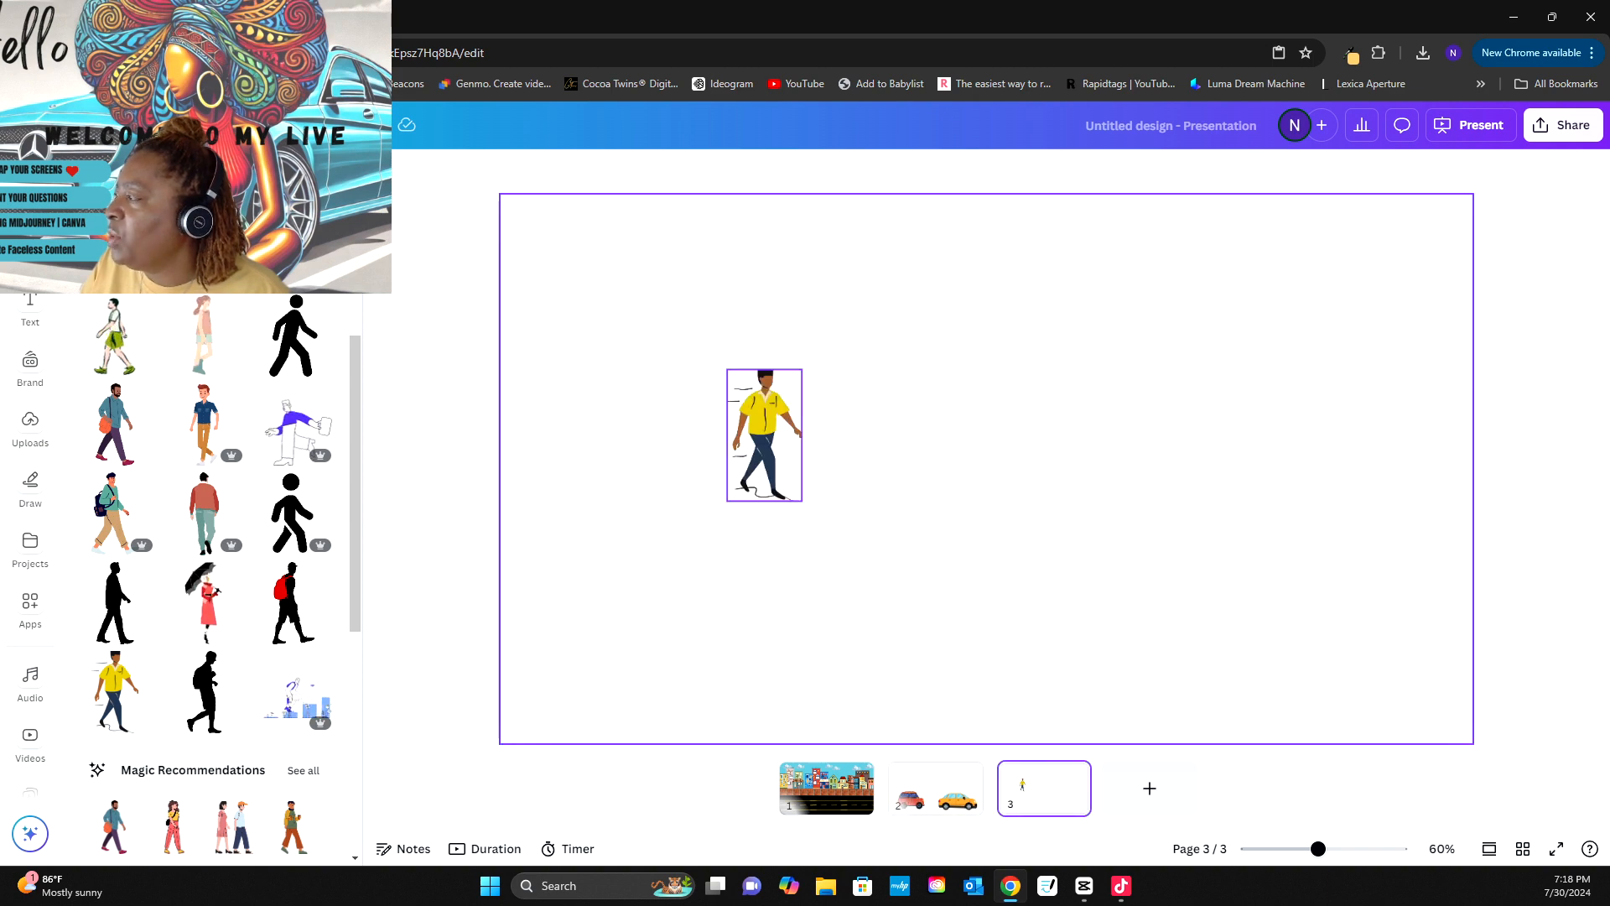
drag(764, 434, 949, 544)
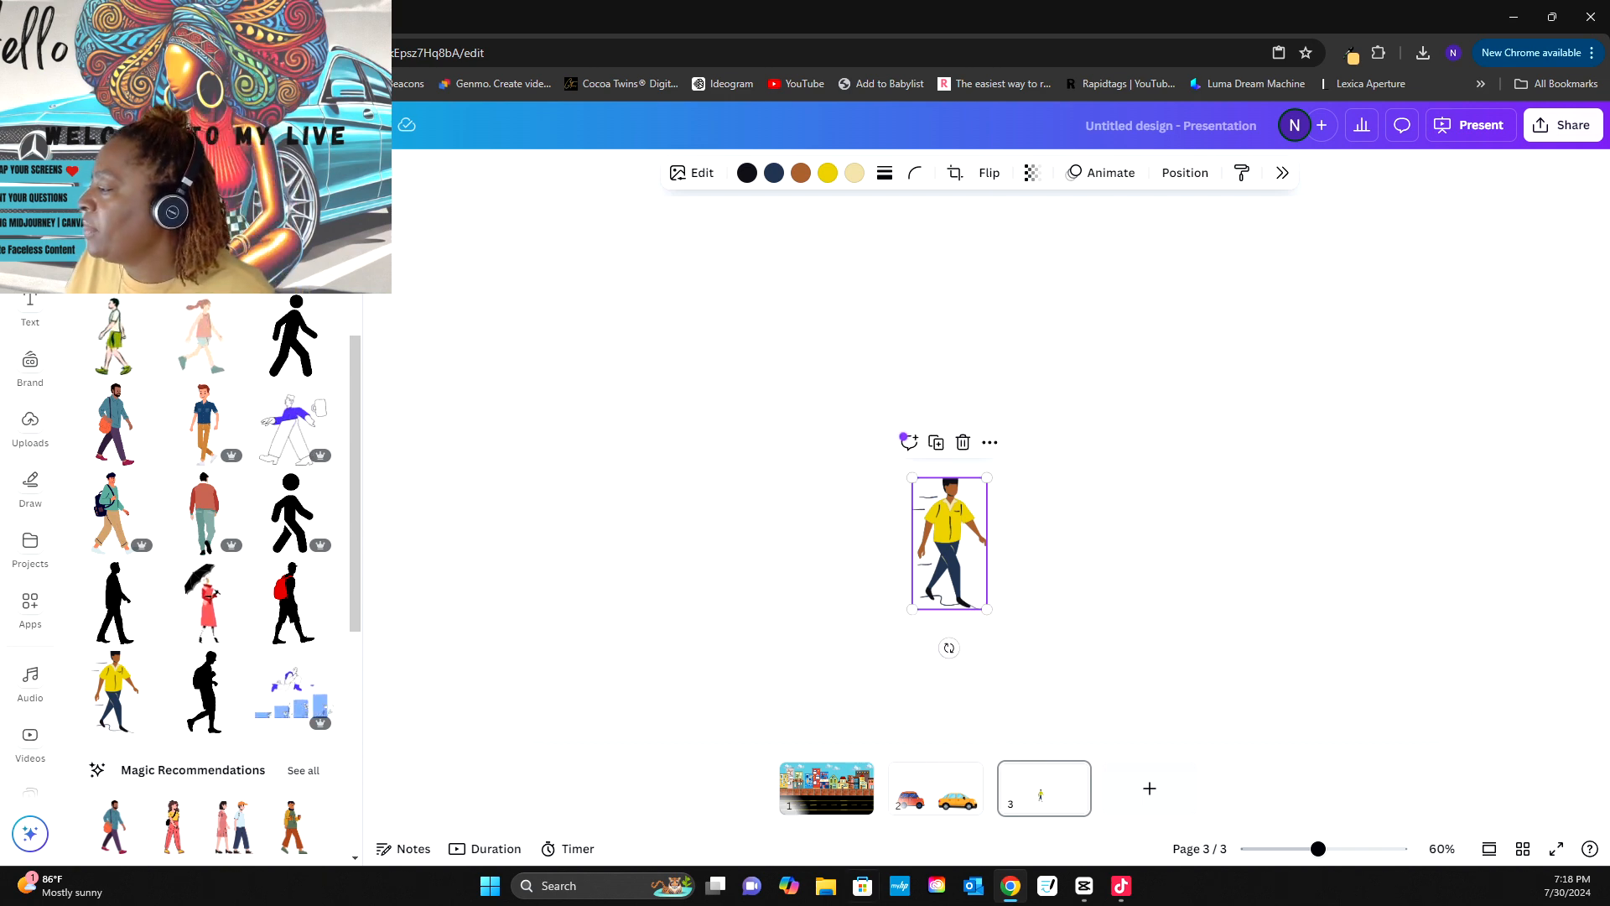
- Download only page 1, the street background, as a PNG
click(826, 787)
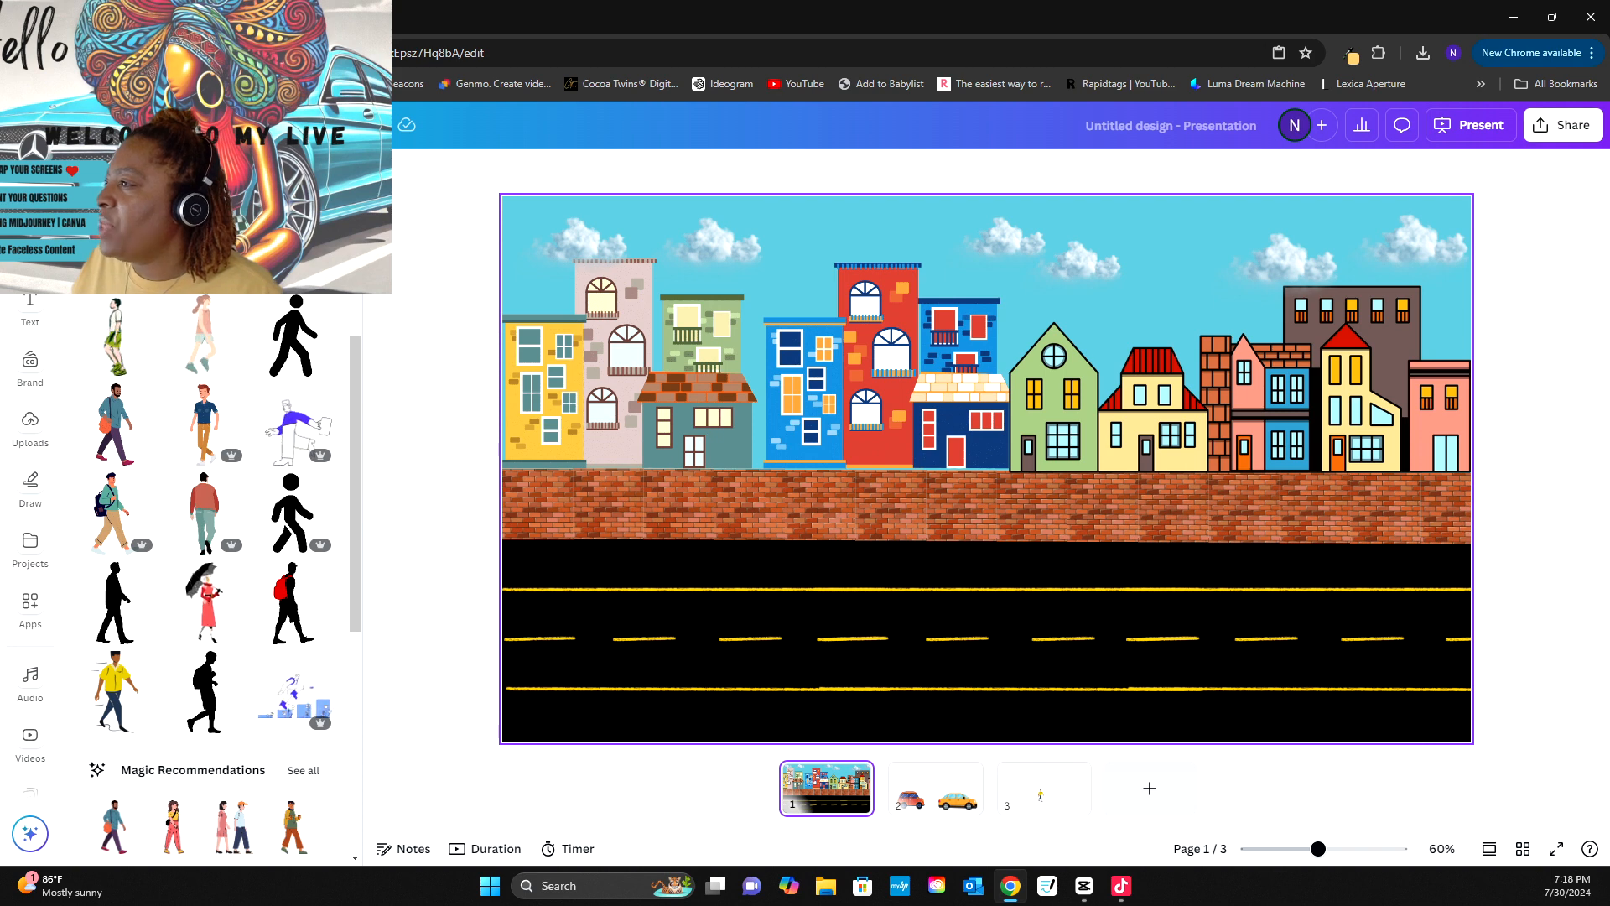
click(1562, 125)
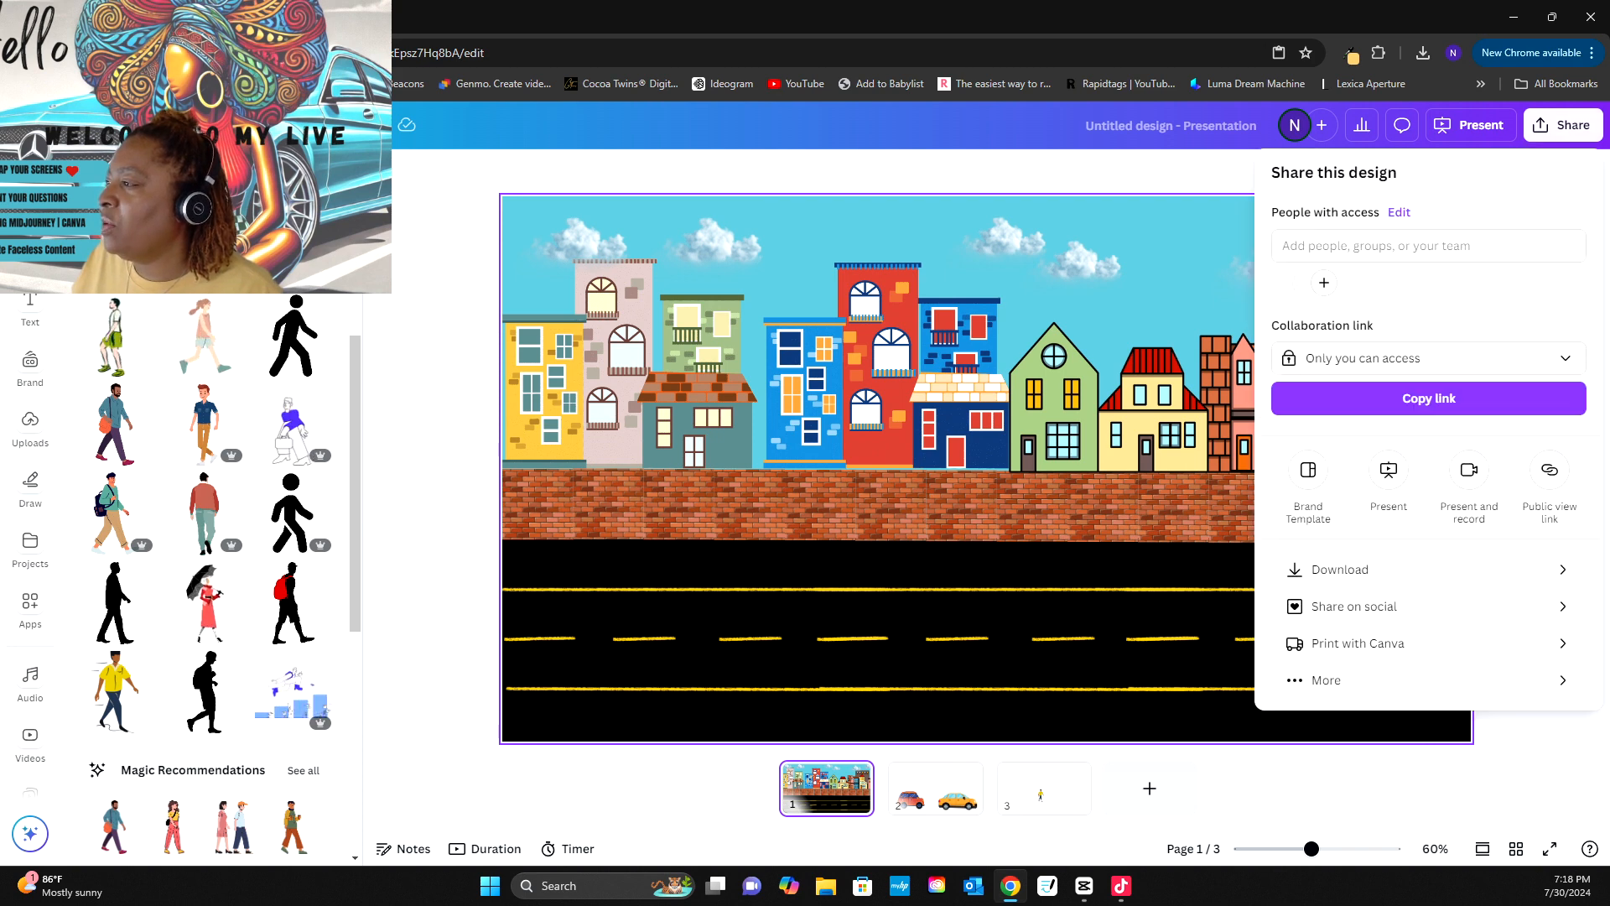
click(1342, 569)
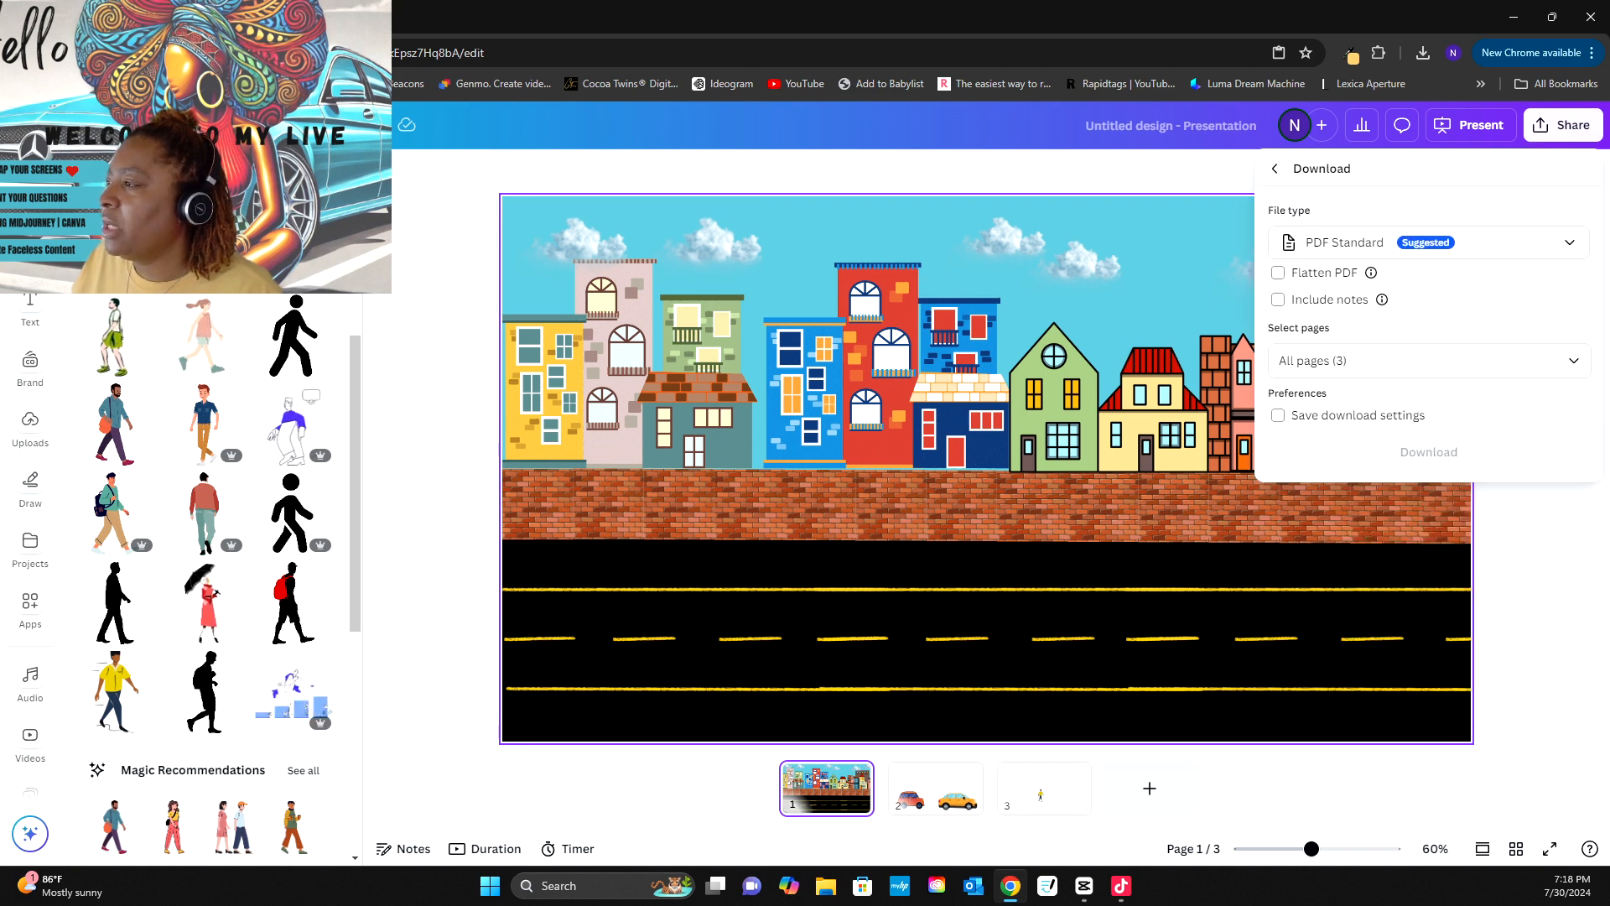
click(1428, 242)
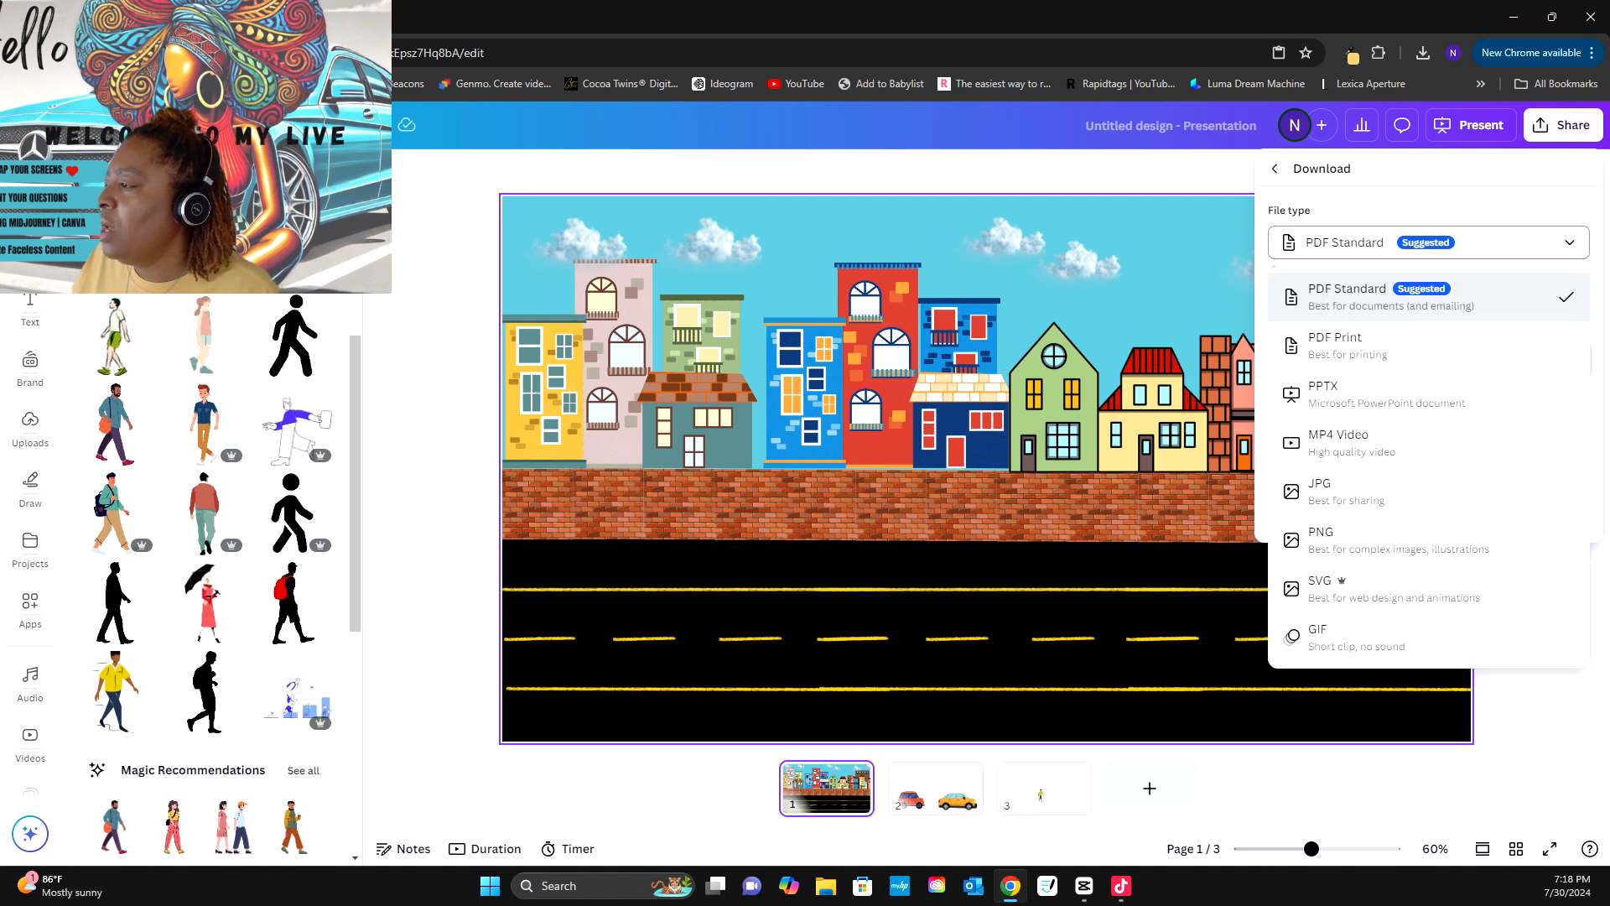
click(1334, 538)
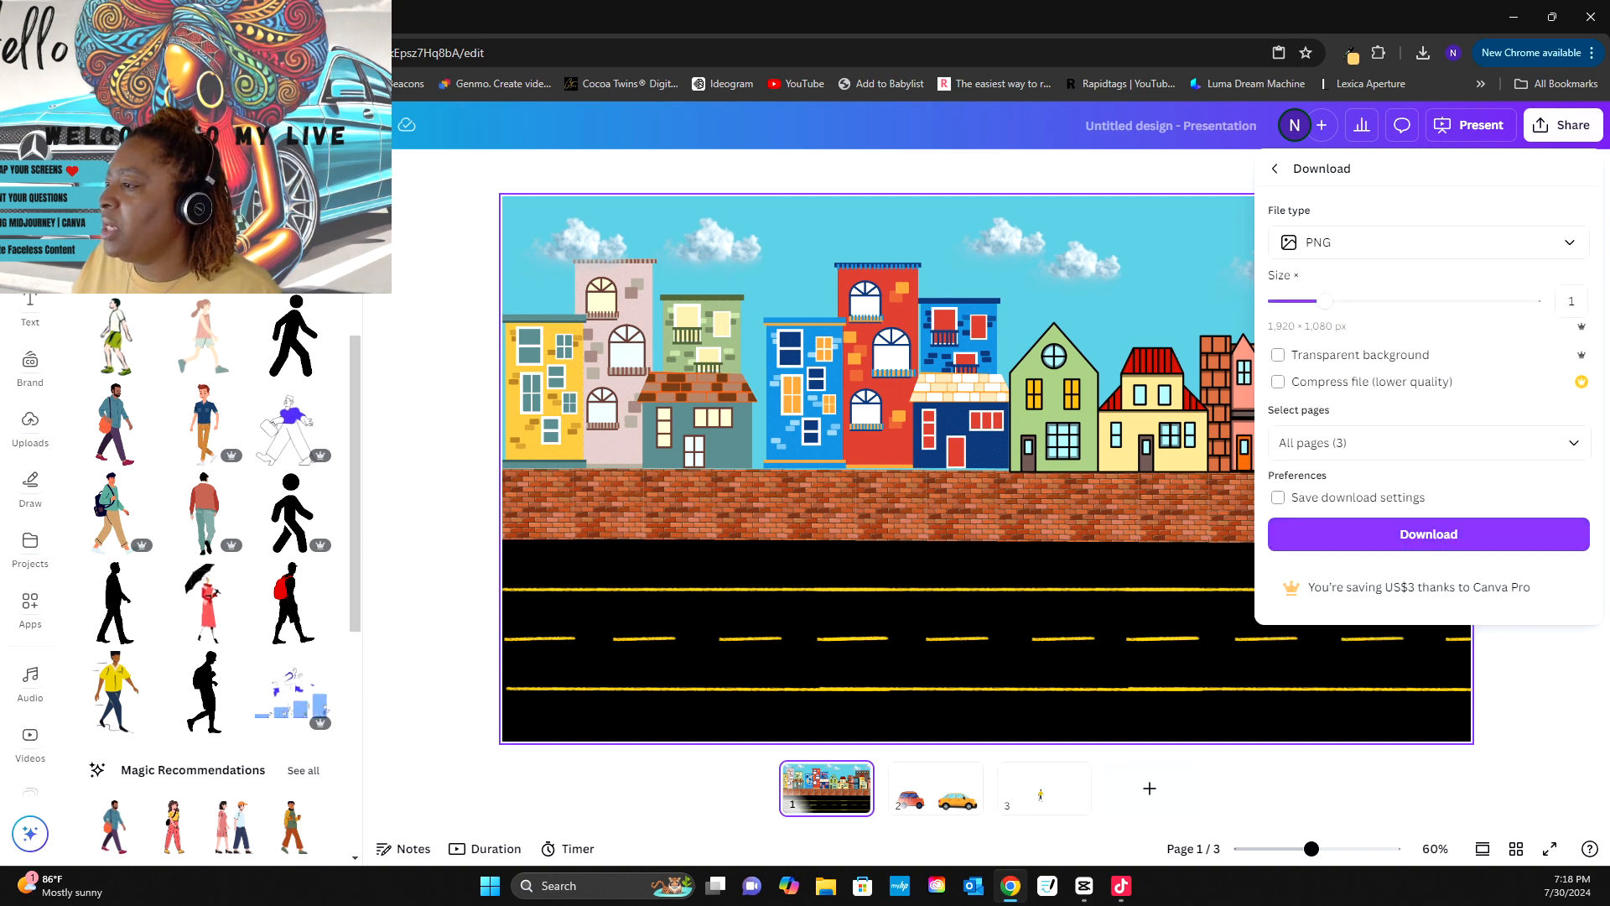
click(1429, 443)
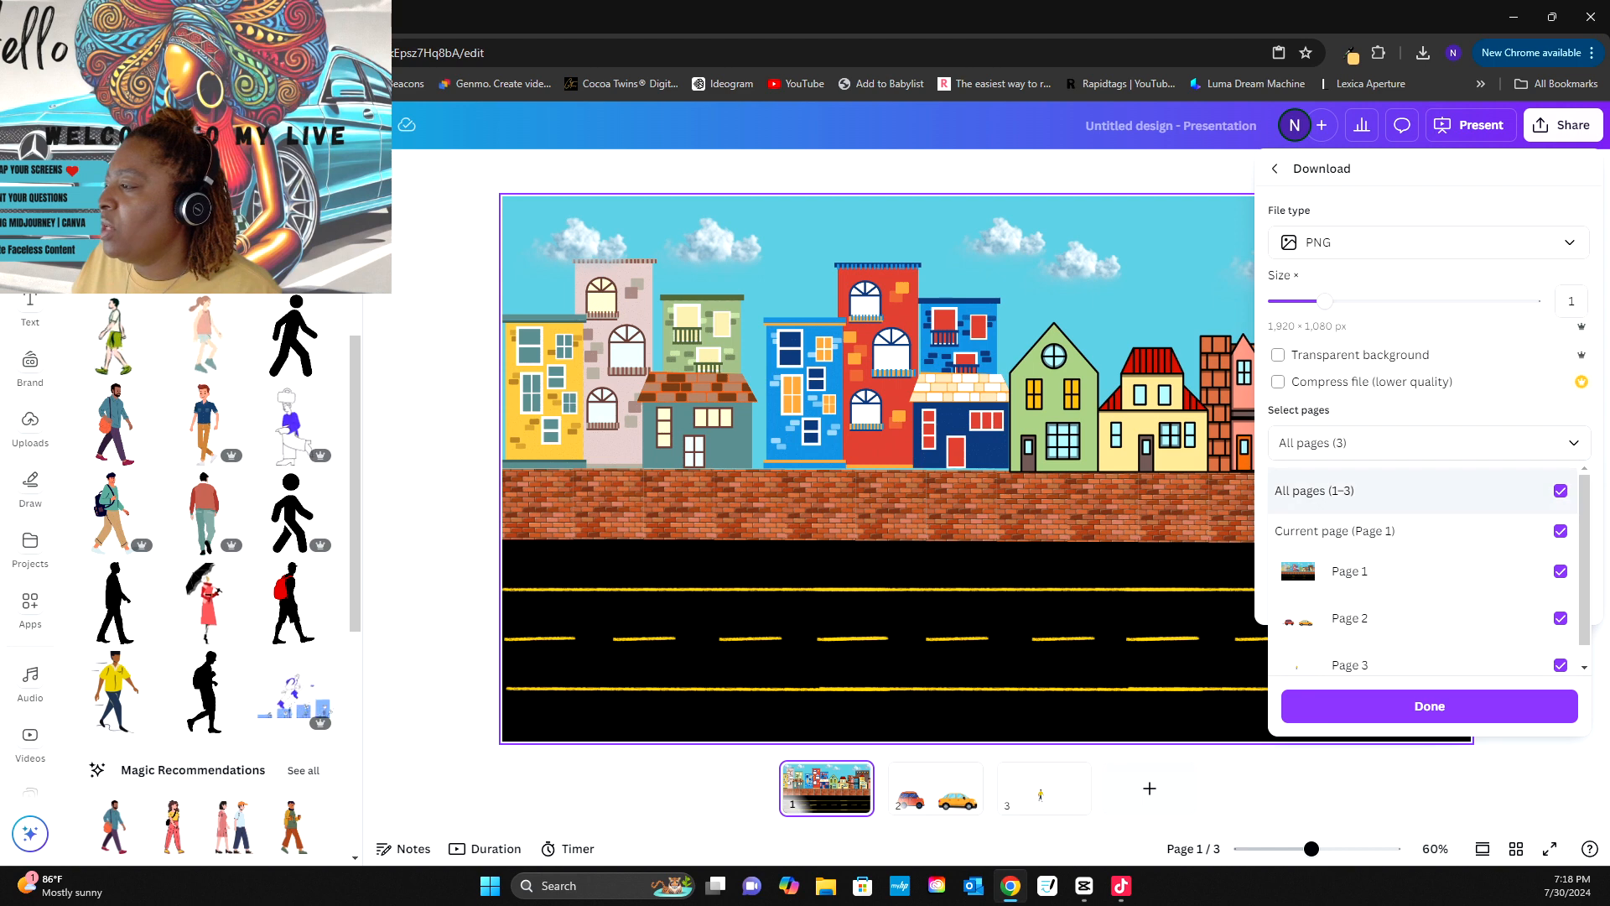
click(1560, 572)
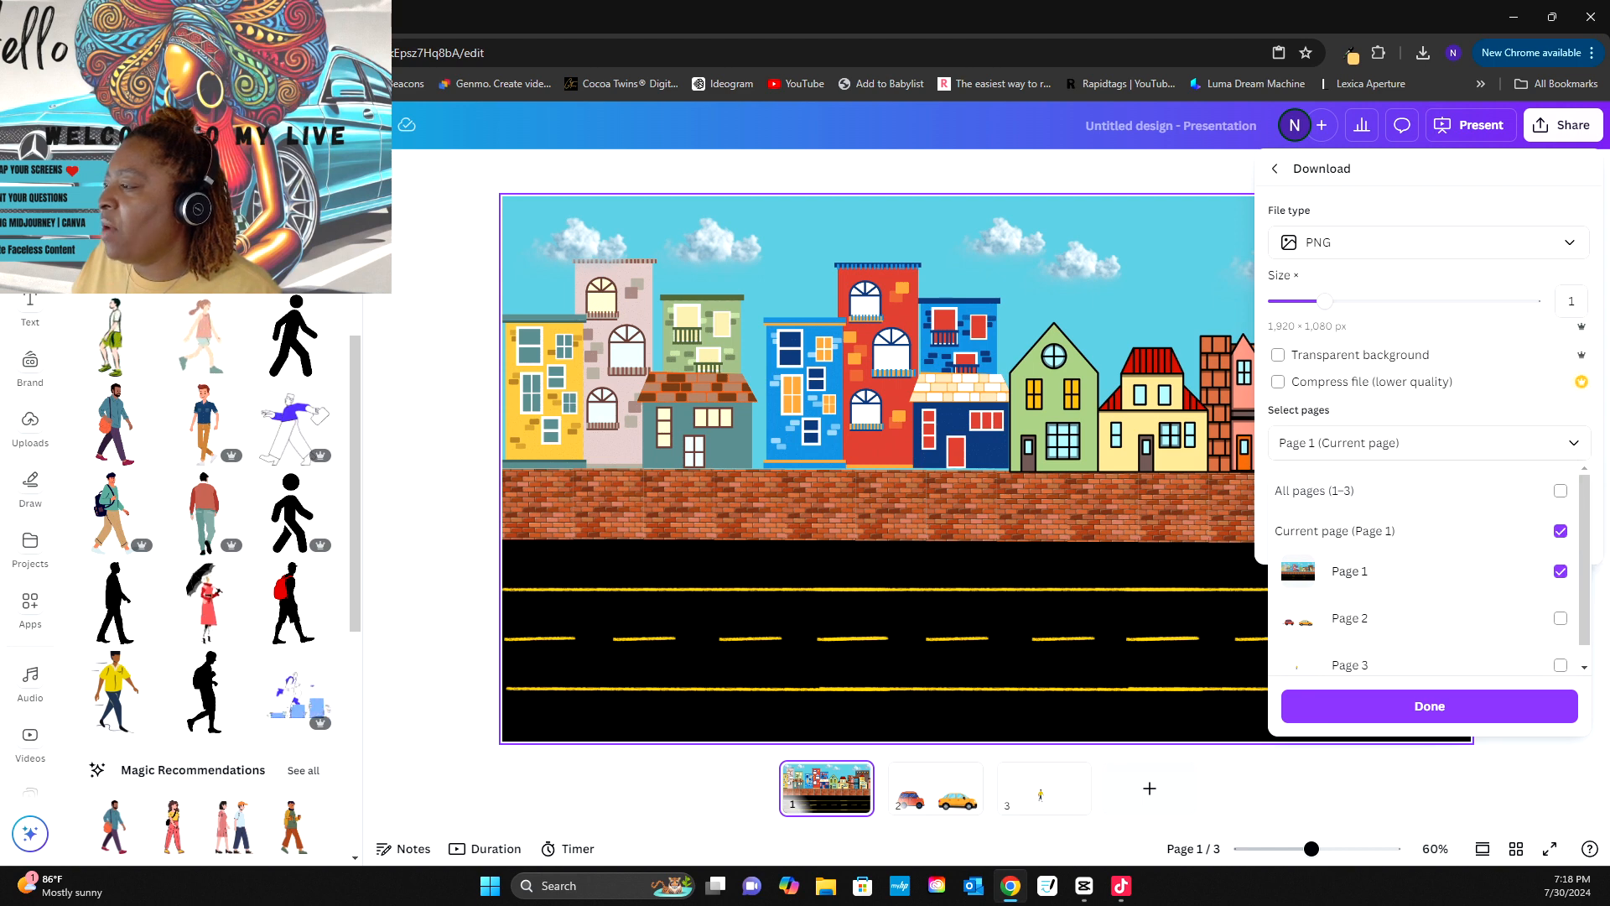
click(1428, 705)
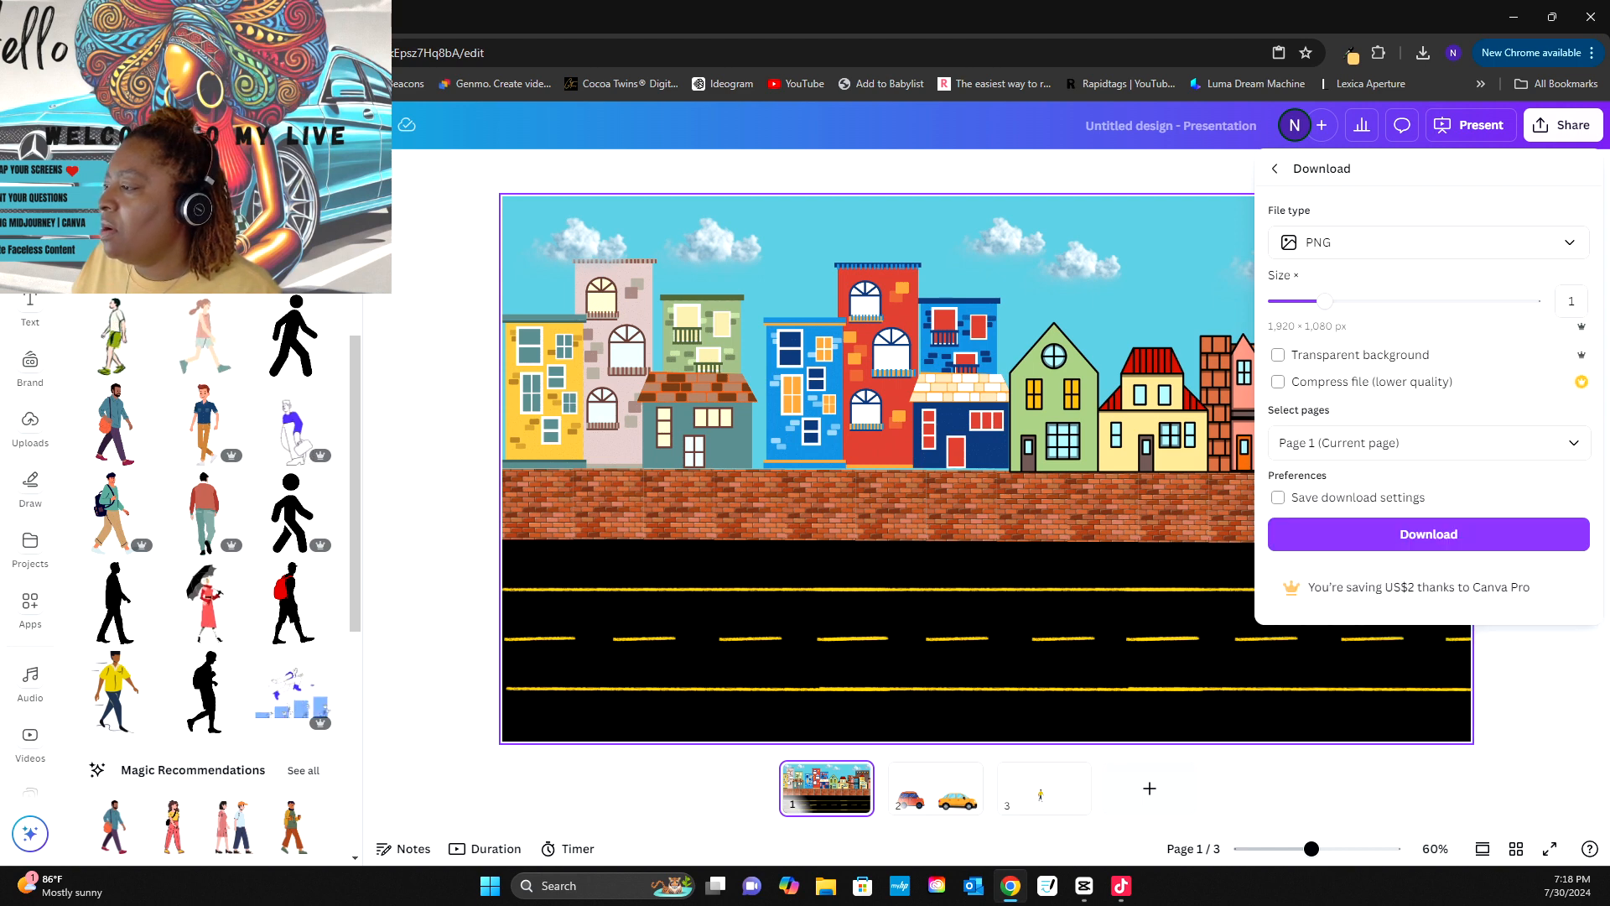
click(1429, 534)
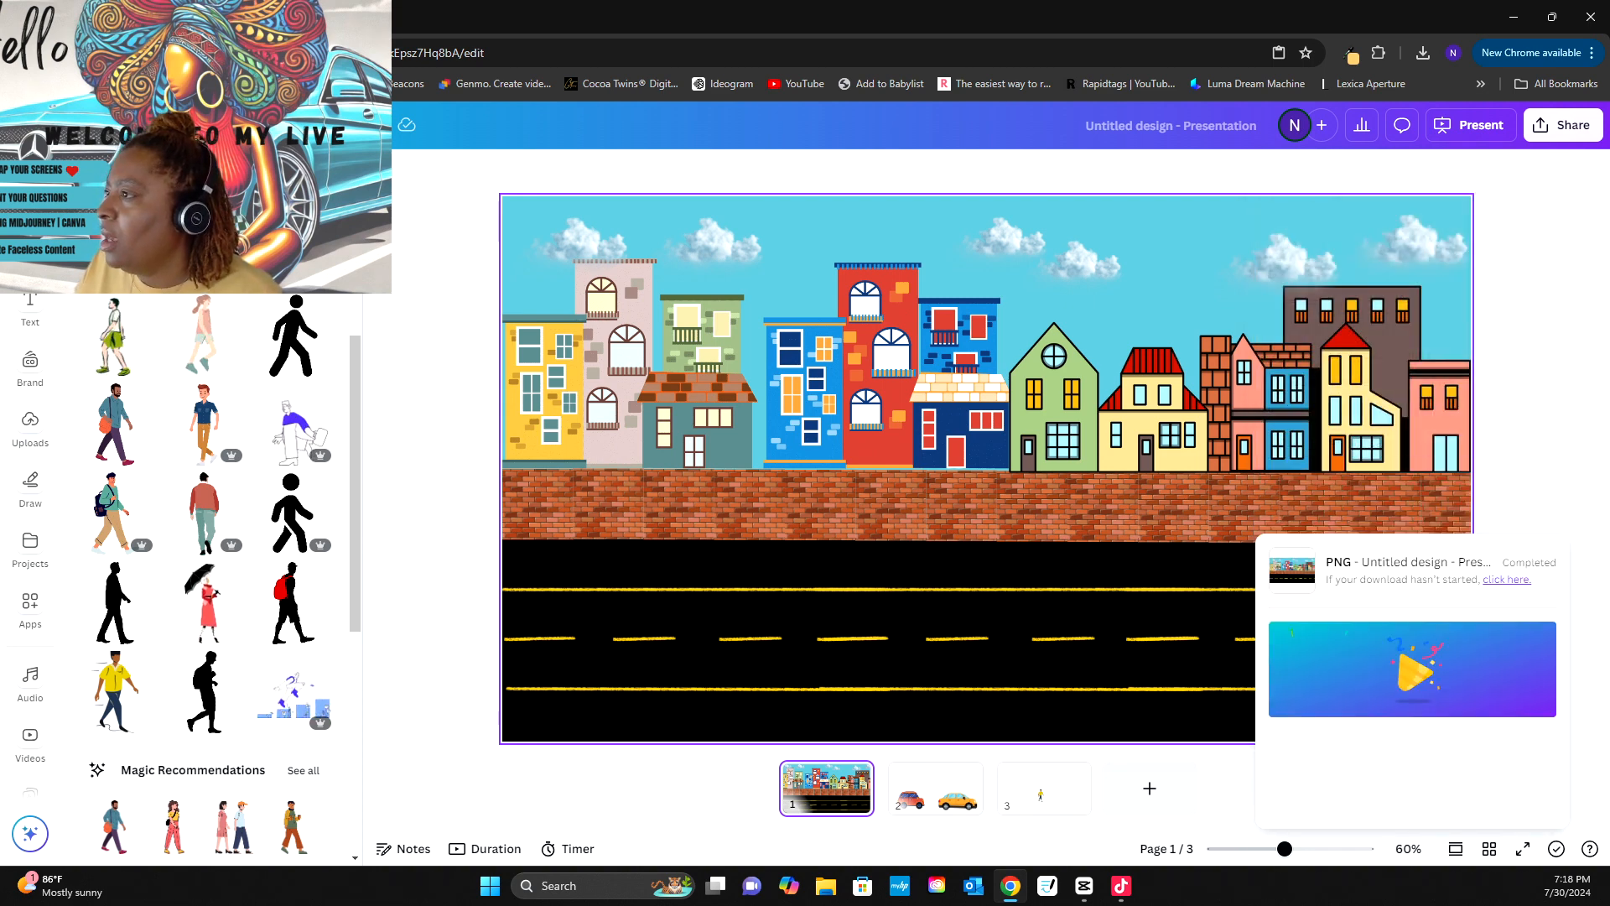
- Download only page 2, with the red and orange cars, as a PNG
click(1564, 125)
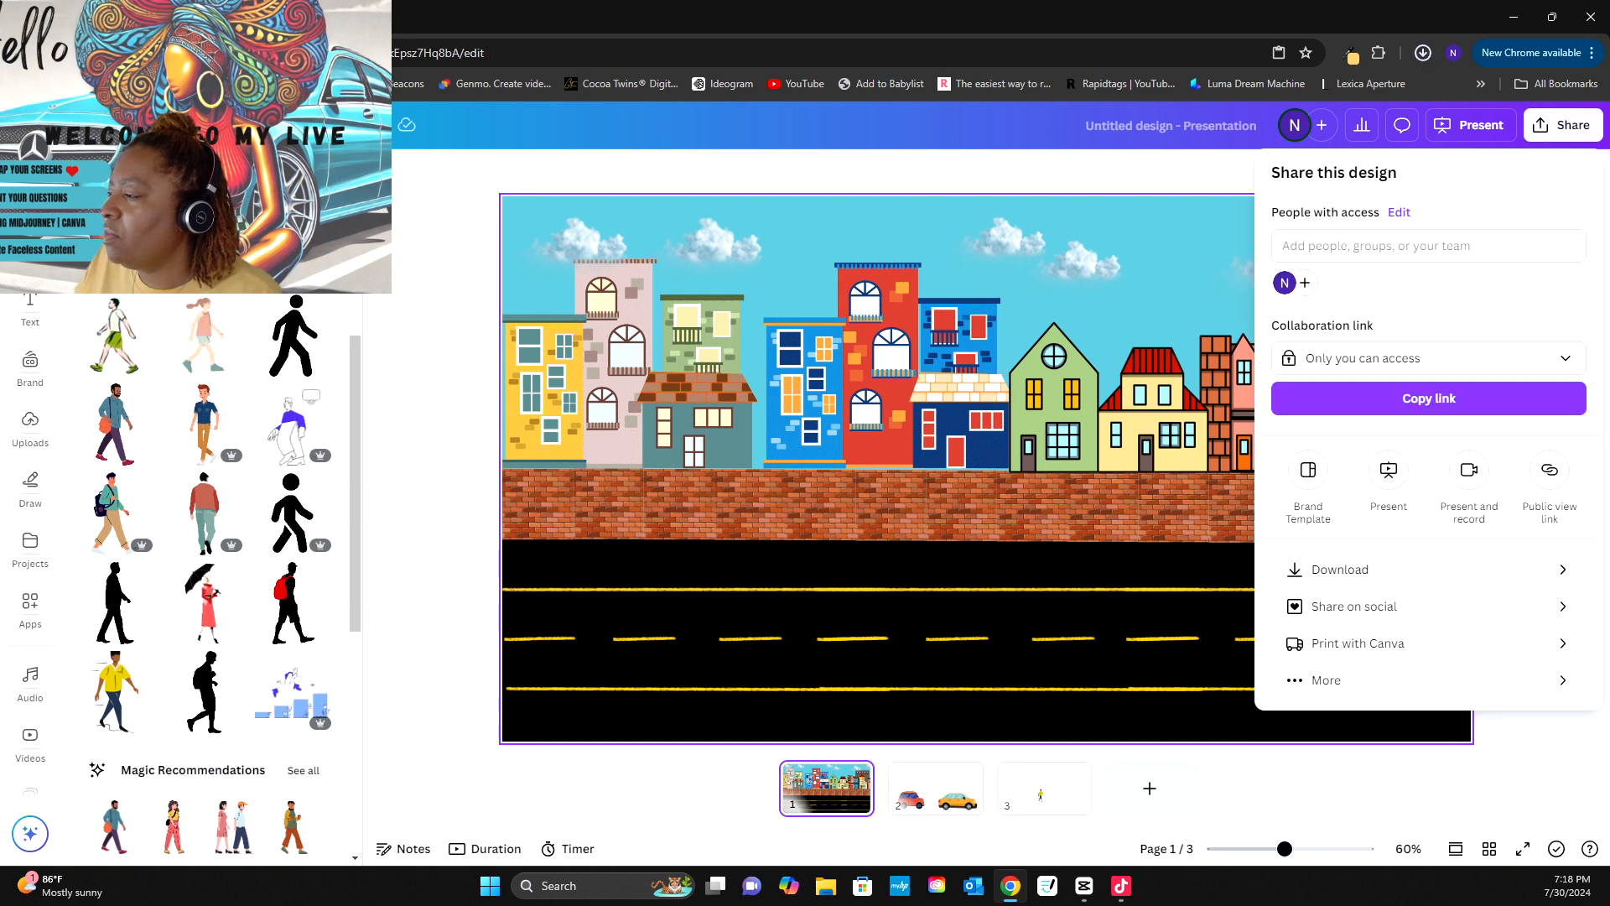
click(1341, 570)
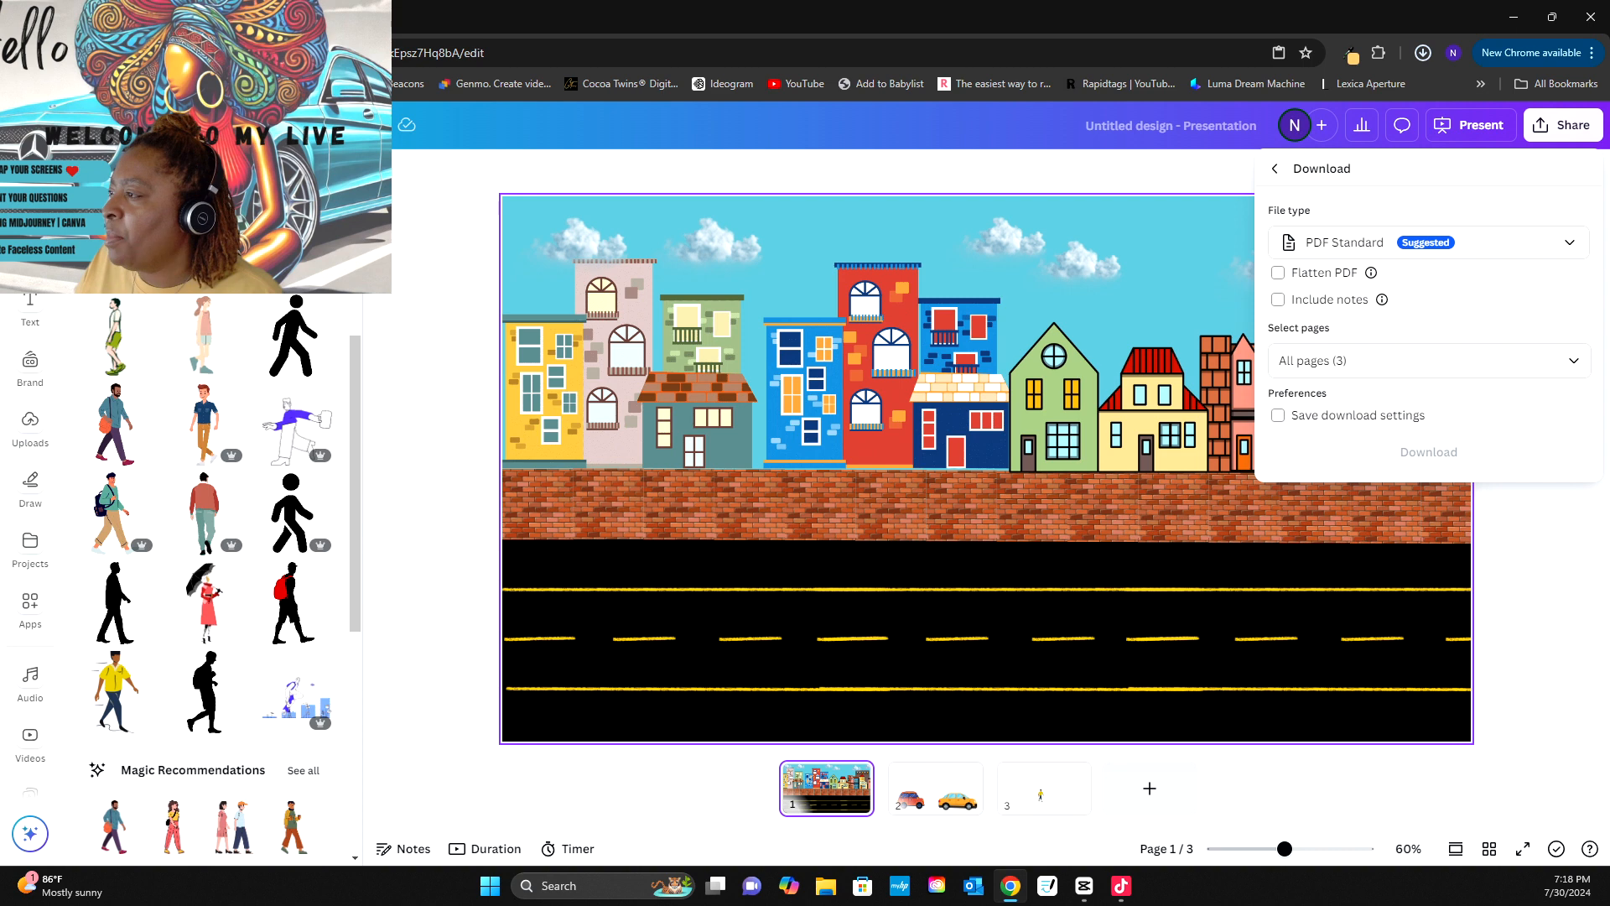
click(1427, 243)
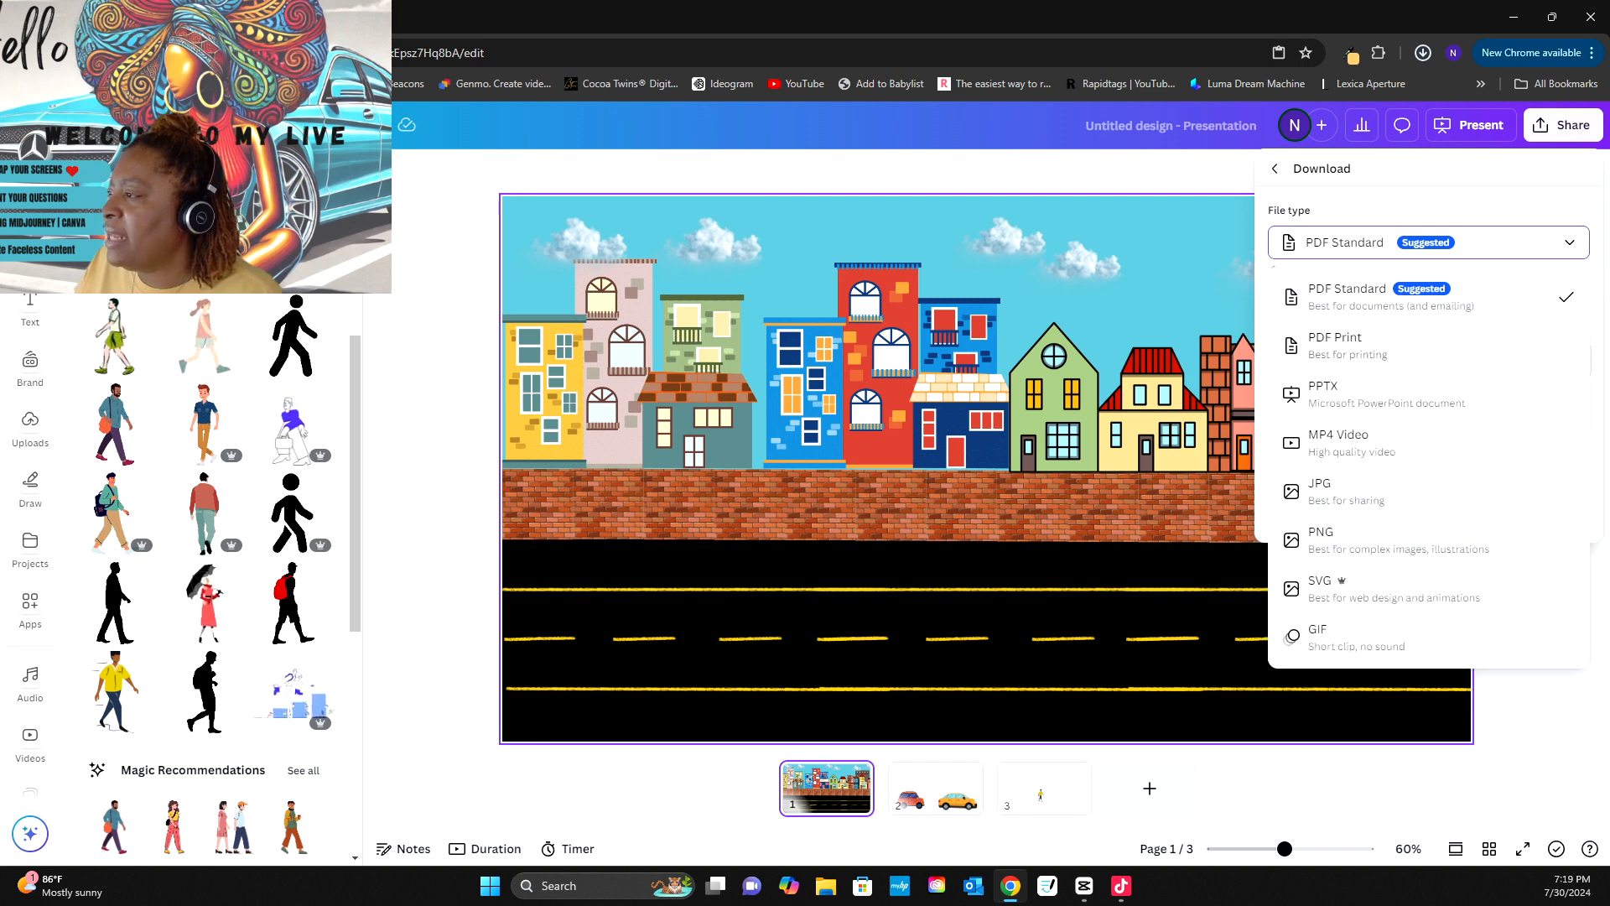
click(1399, 539)
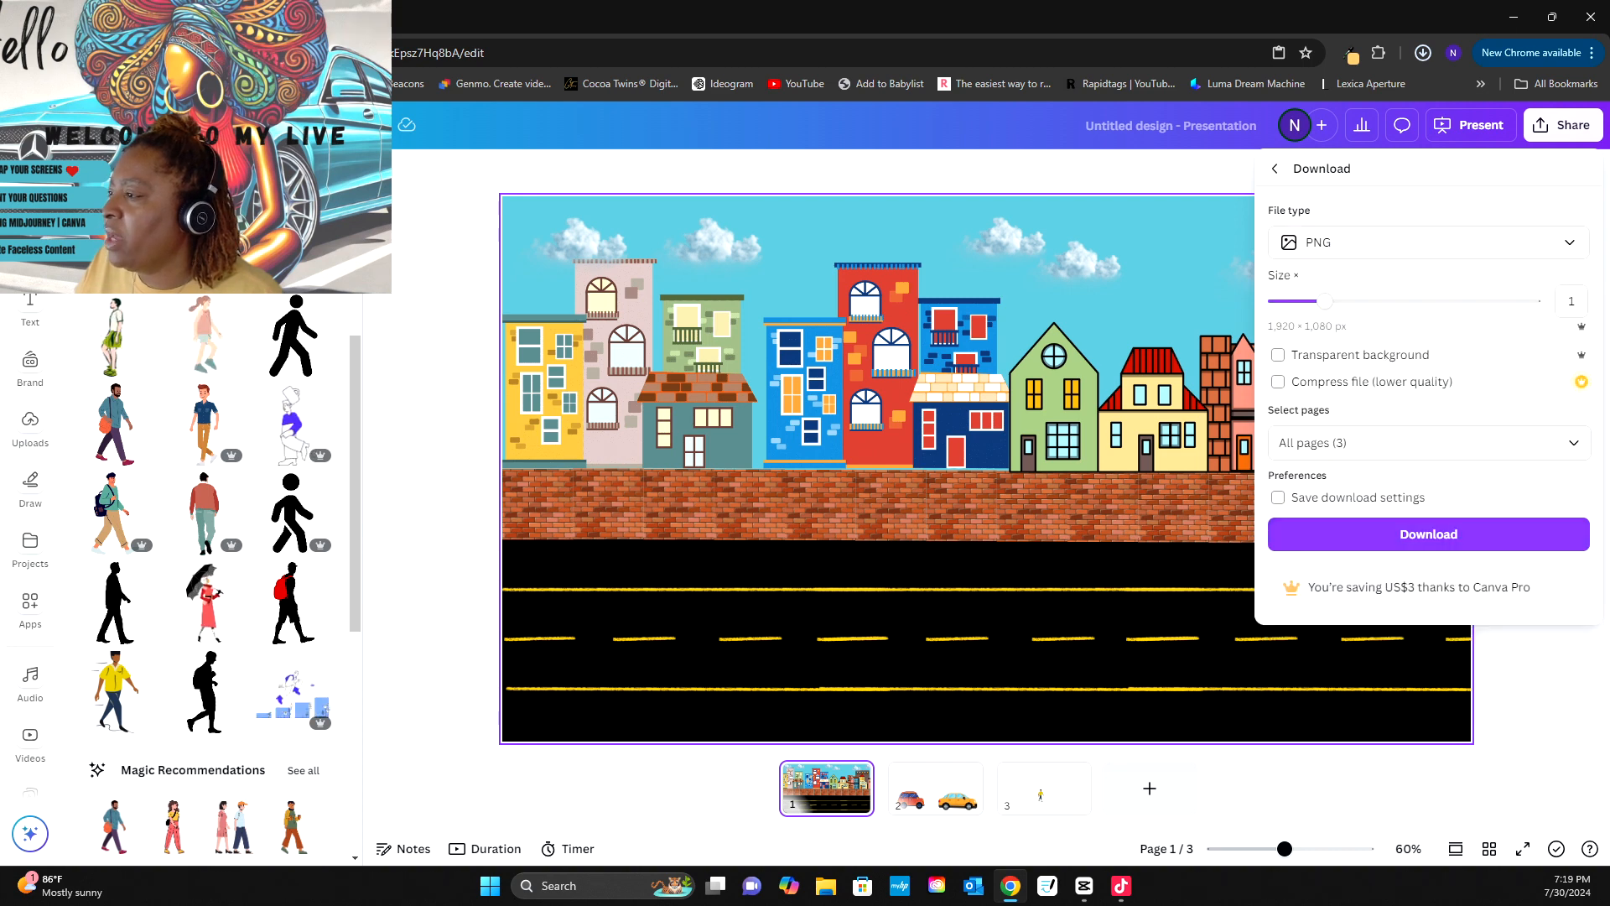
click(1425, 443)
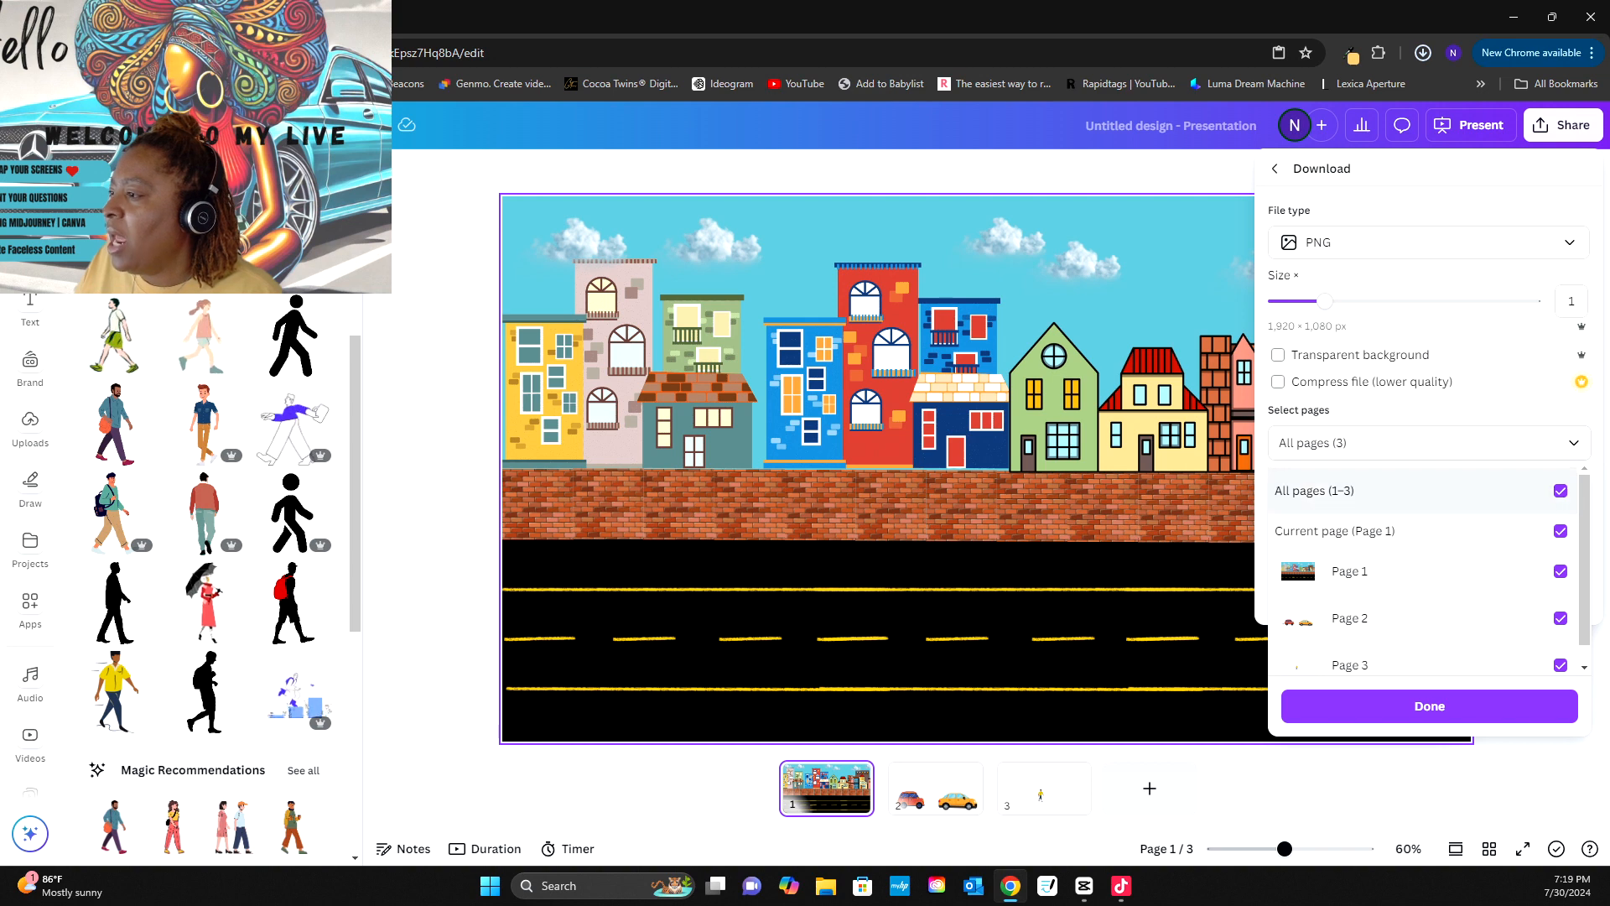
click(1296, 491)
click(1560, 618)
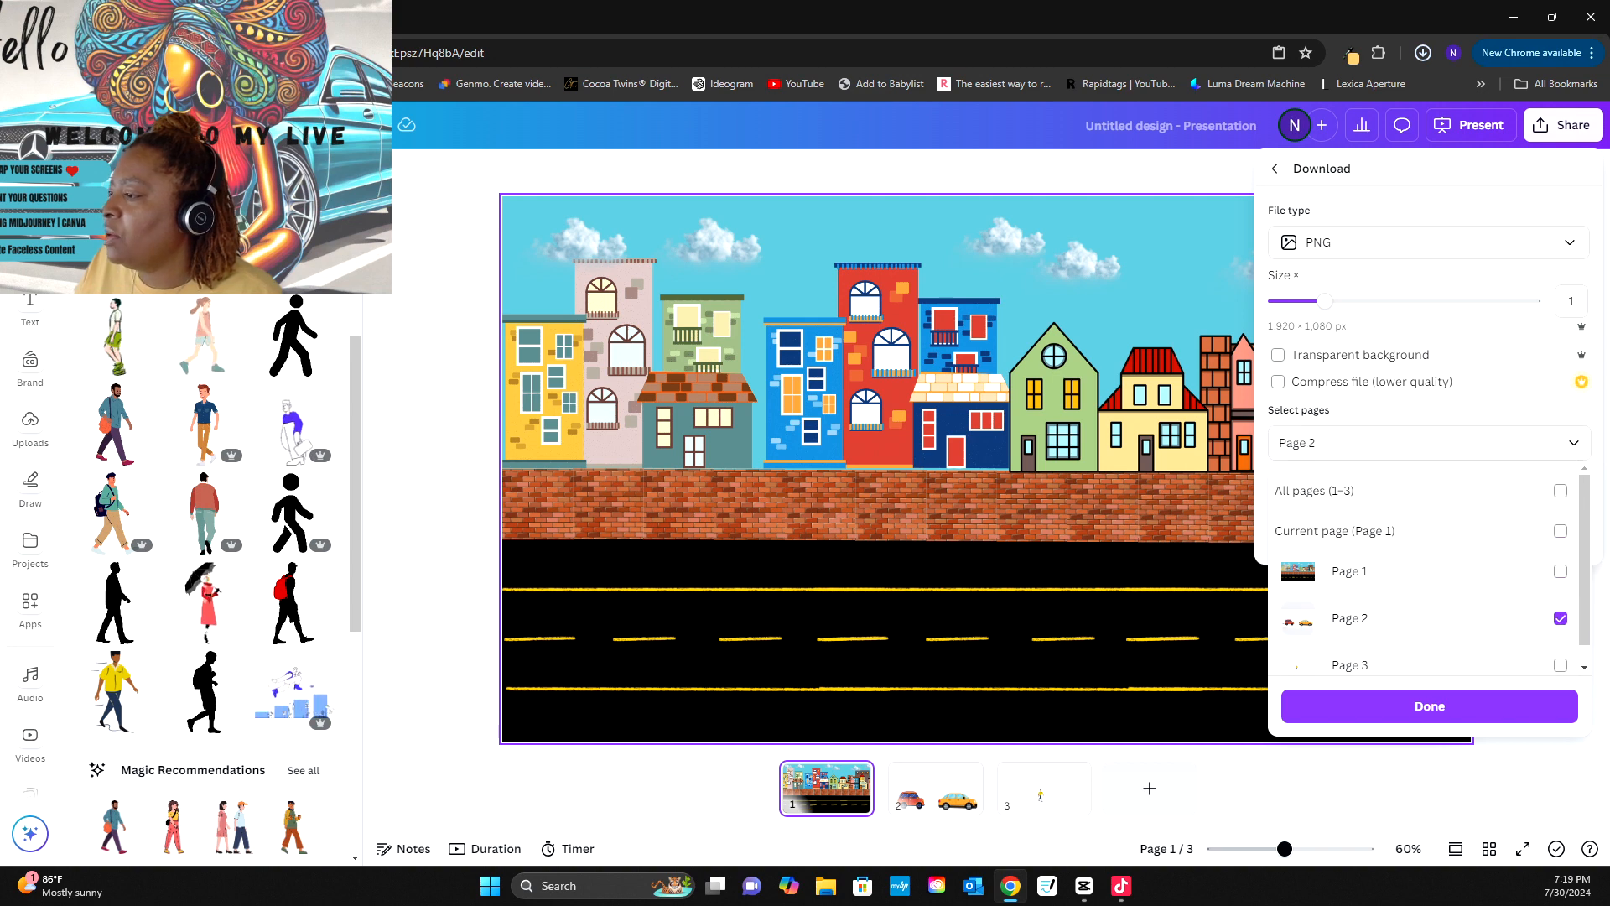
click(1428, 706)
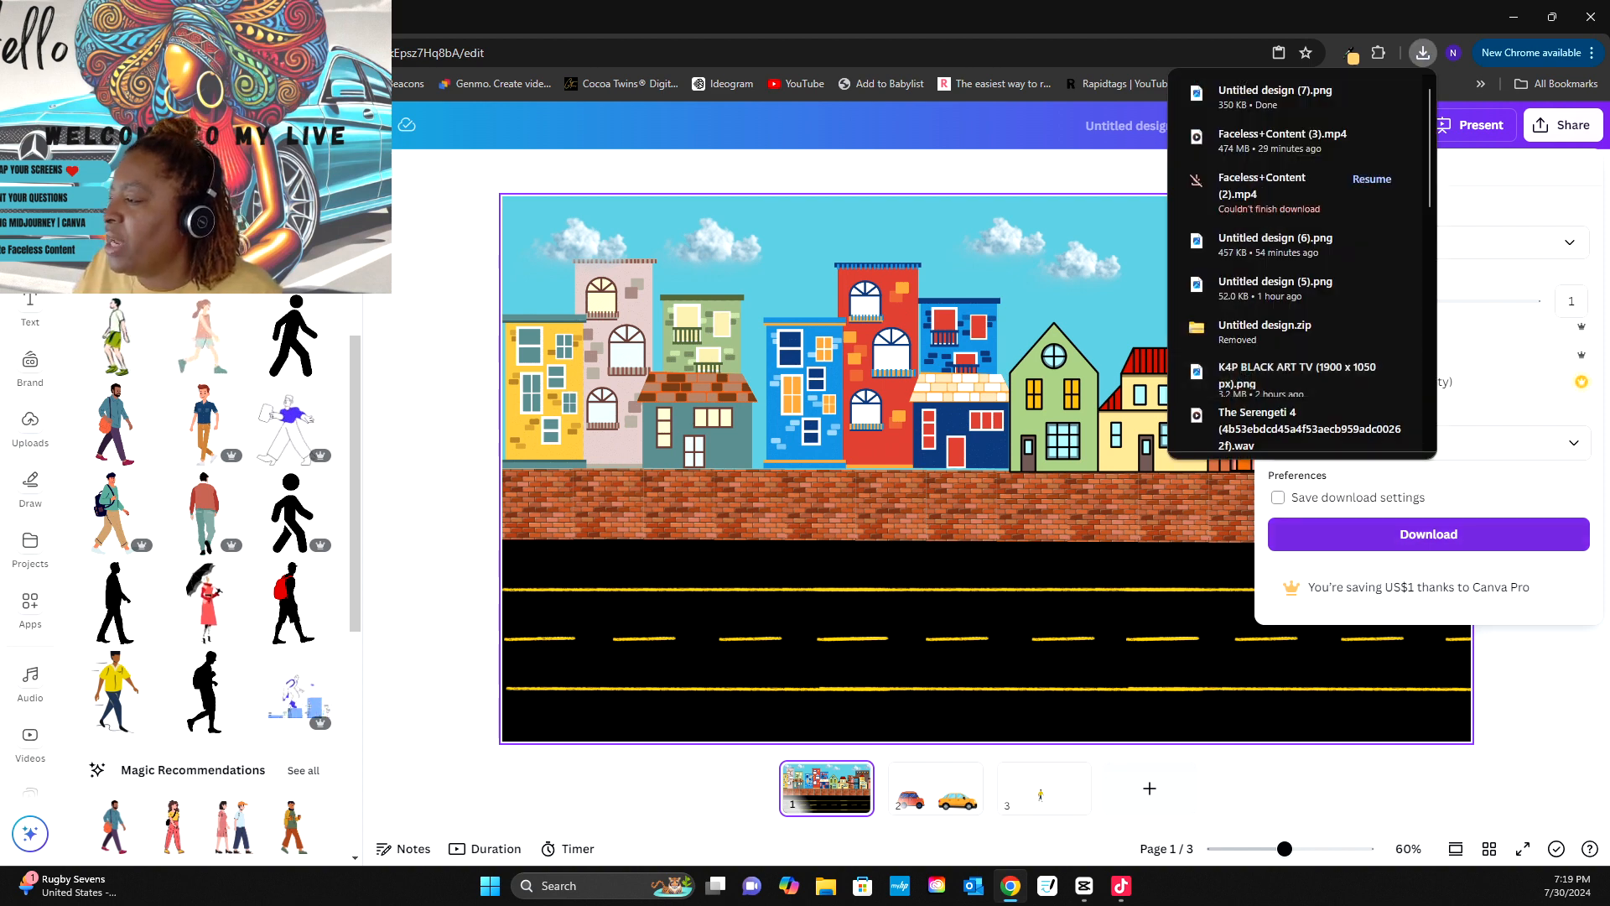
click(1428, 533)
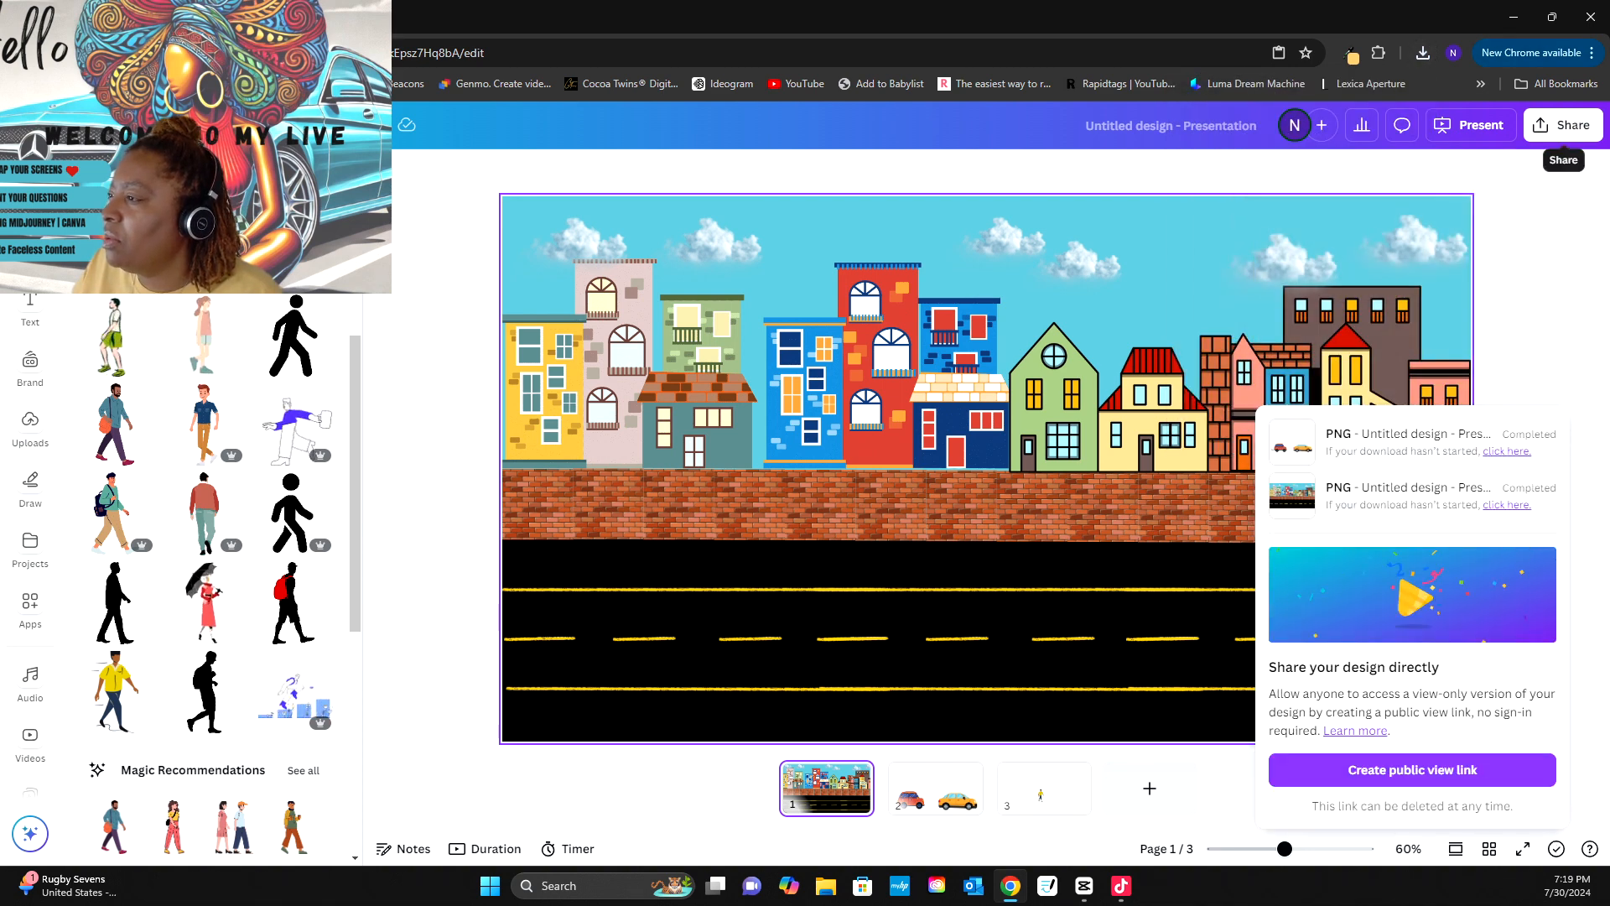
- Download only page 3, with the walking man, as a PNG and check the browser's list of downloads
click(1564, 126)
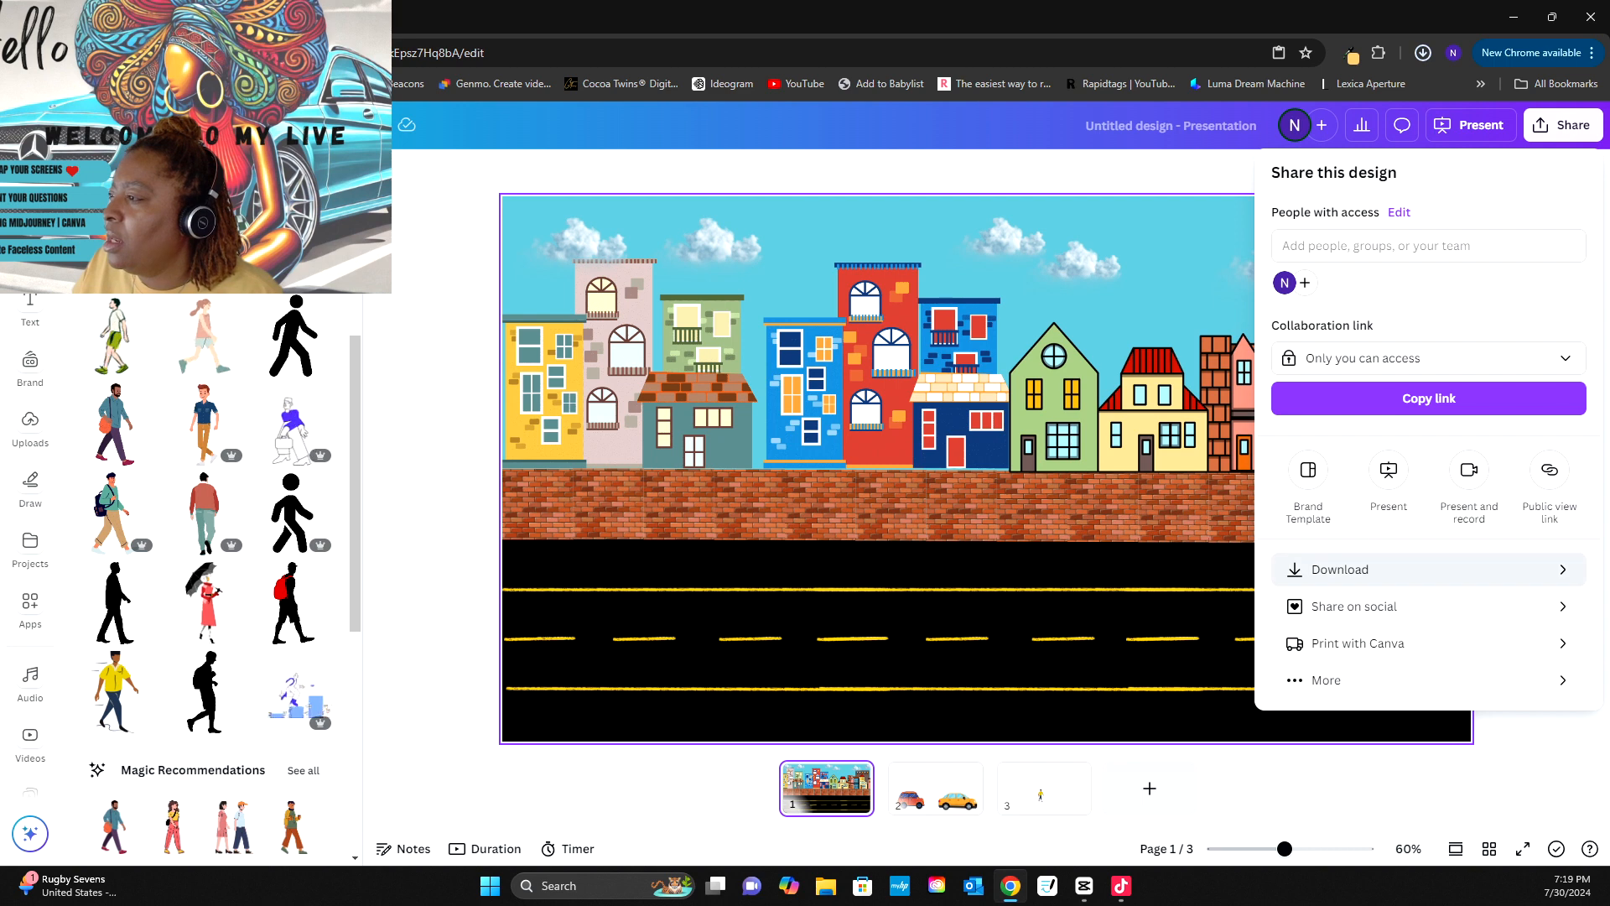
click(1341, 569)
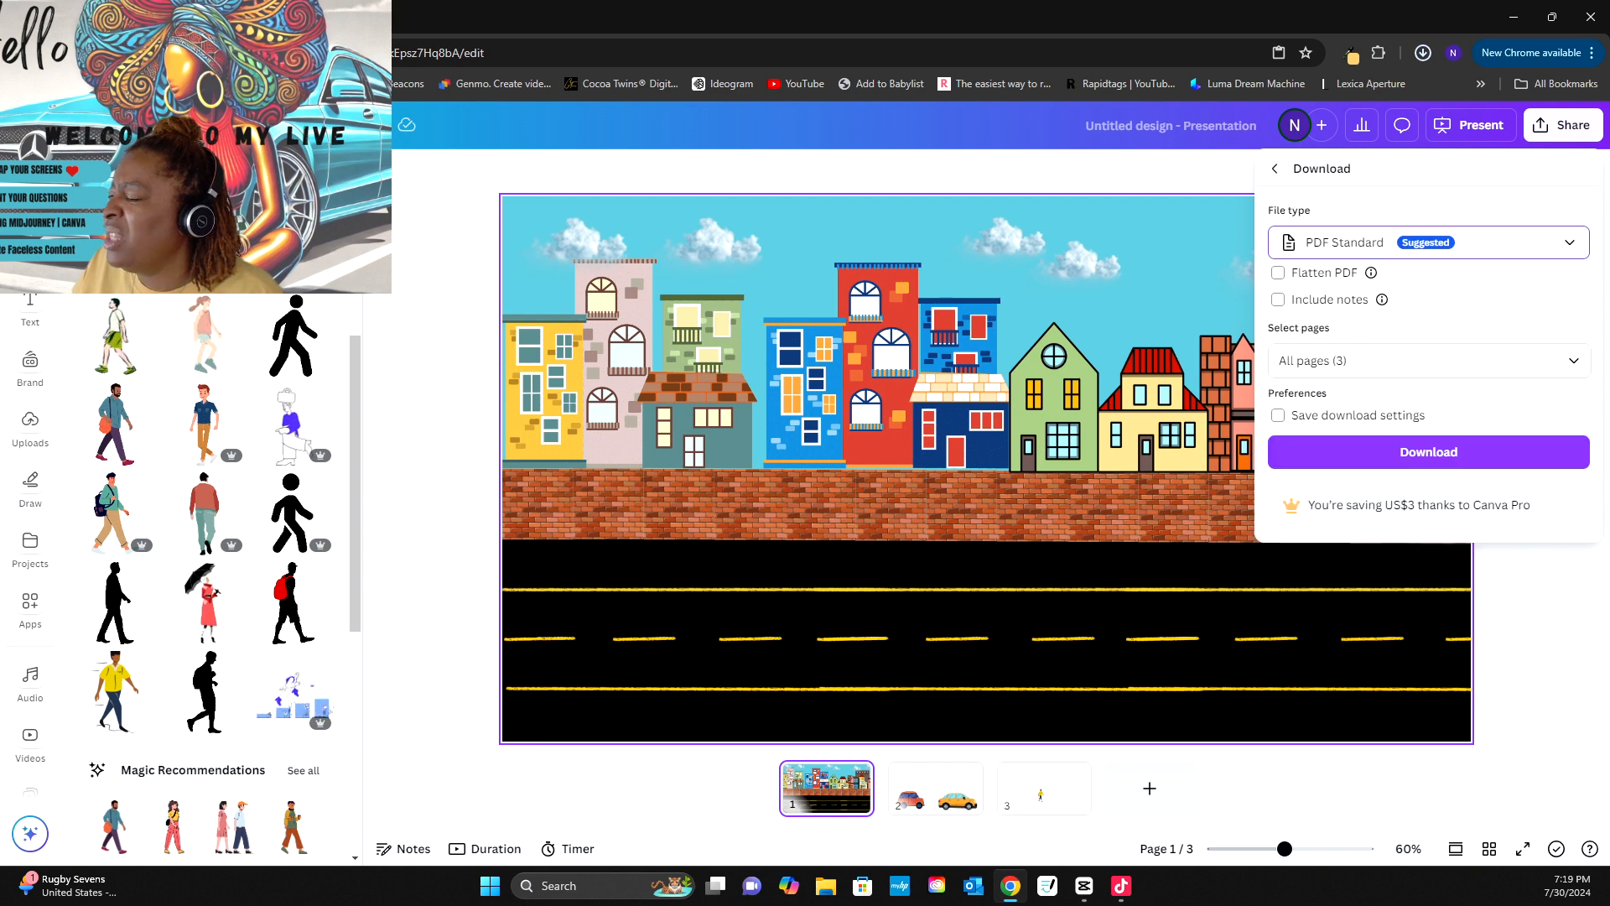
click(1428, 242)
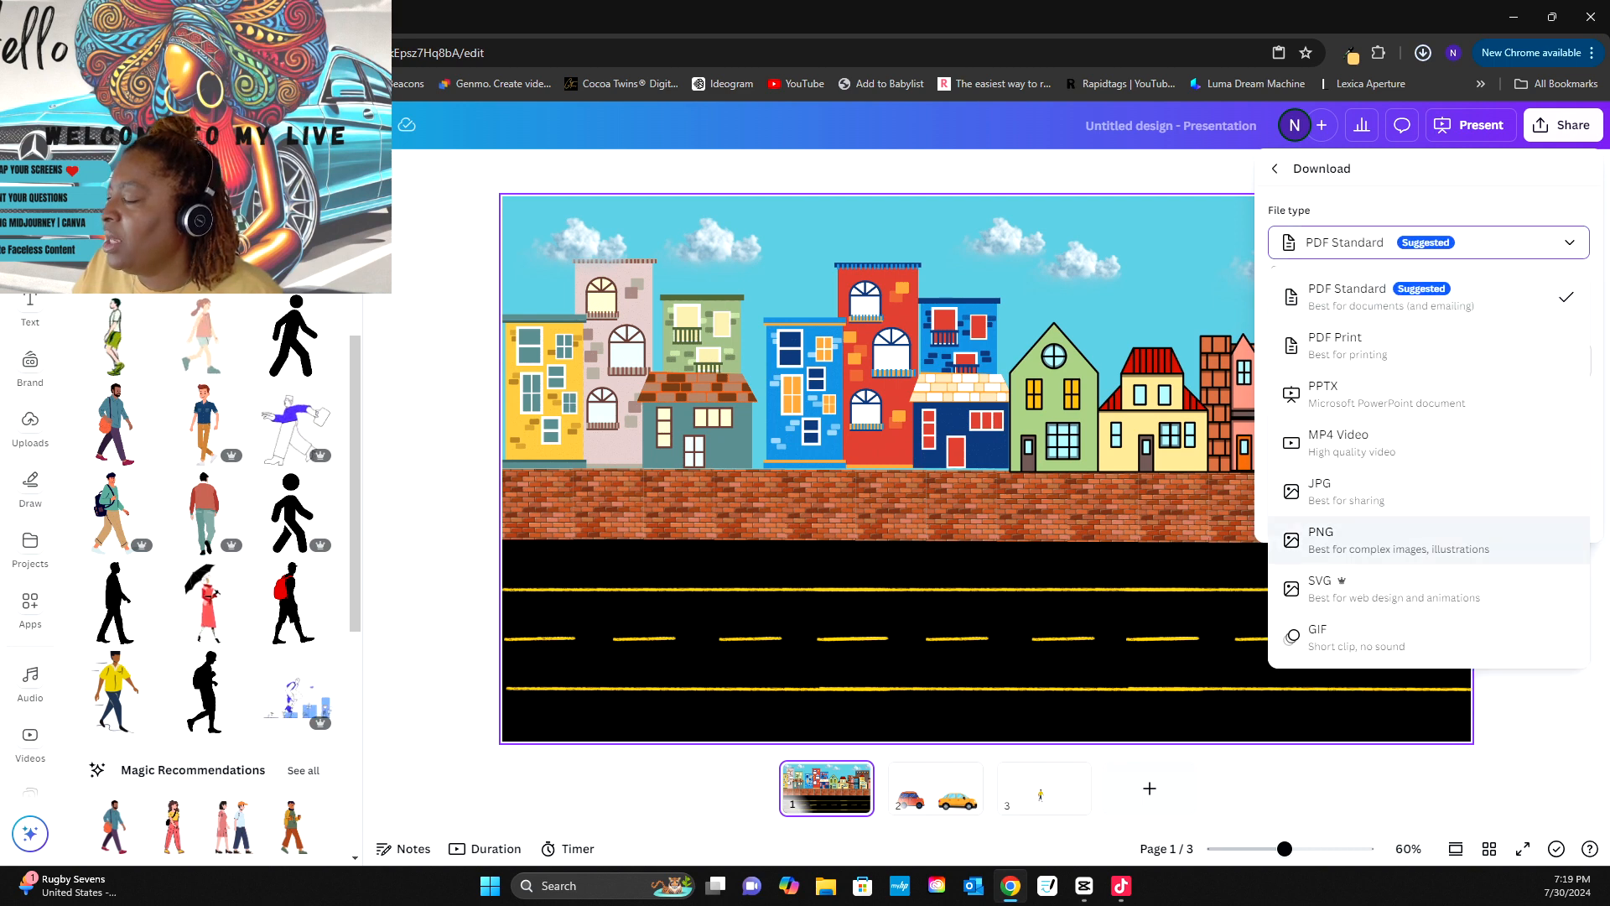
click(1342, 539)
click(1423, 52)
click(1512, 442)
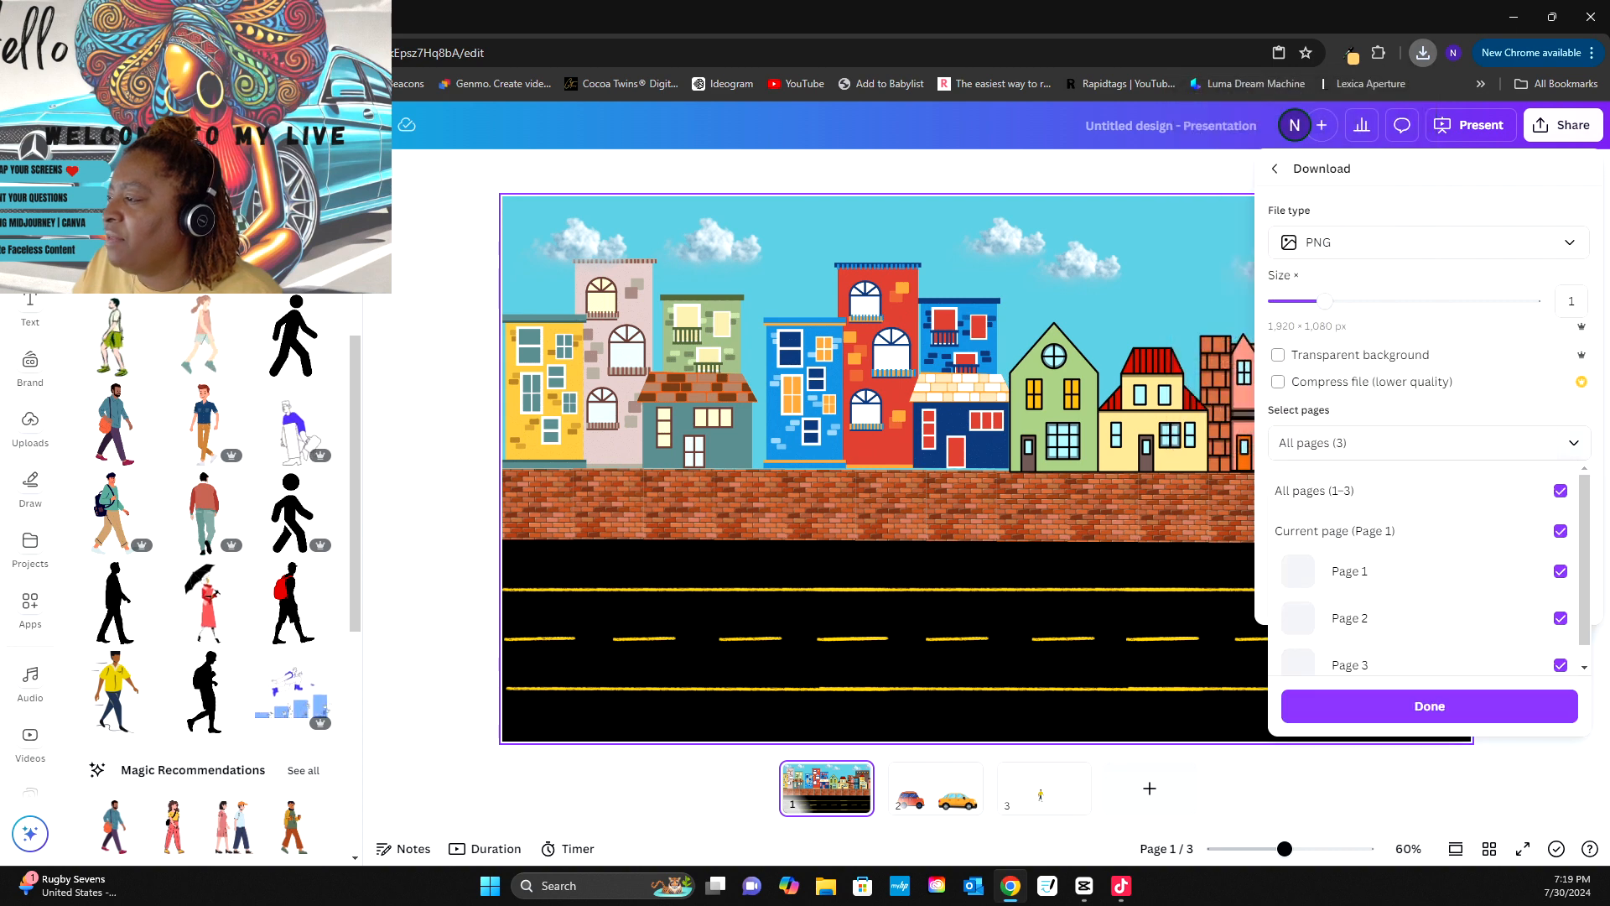
click(1560, 491)
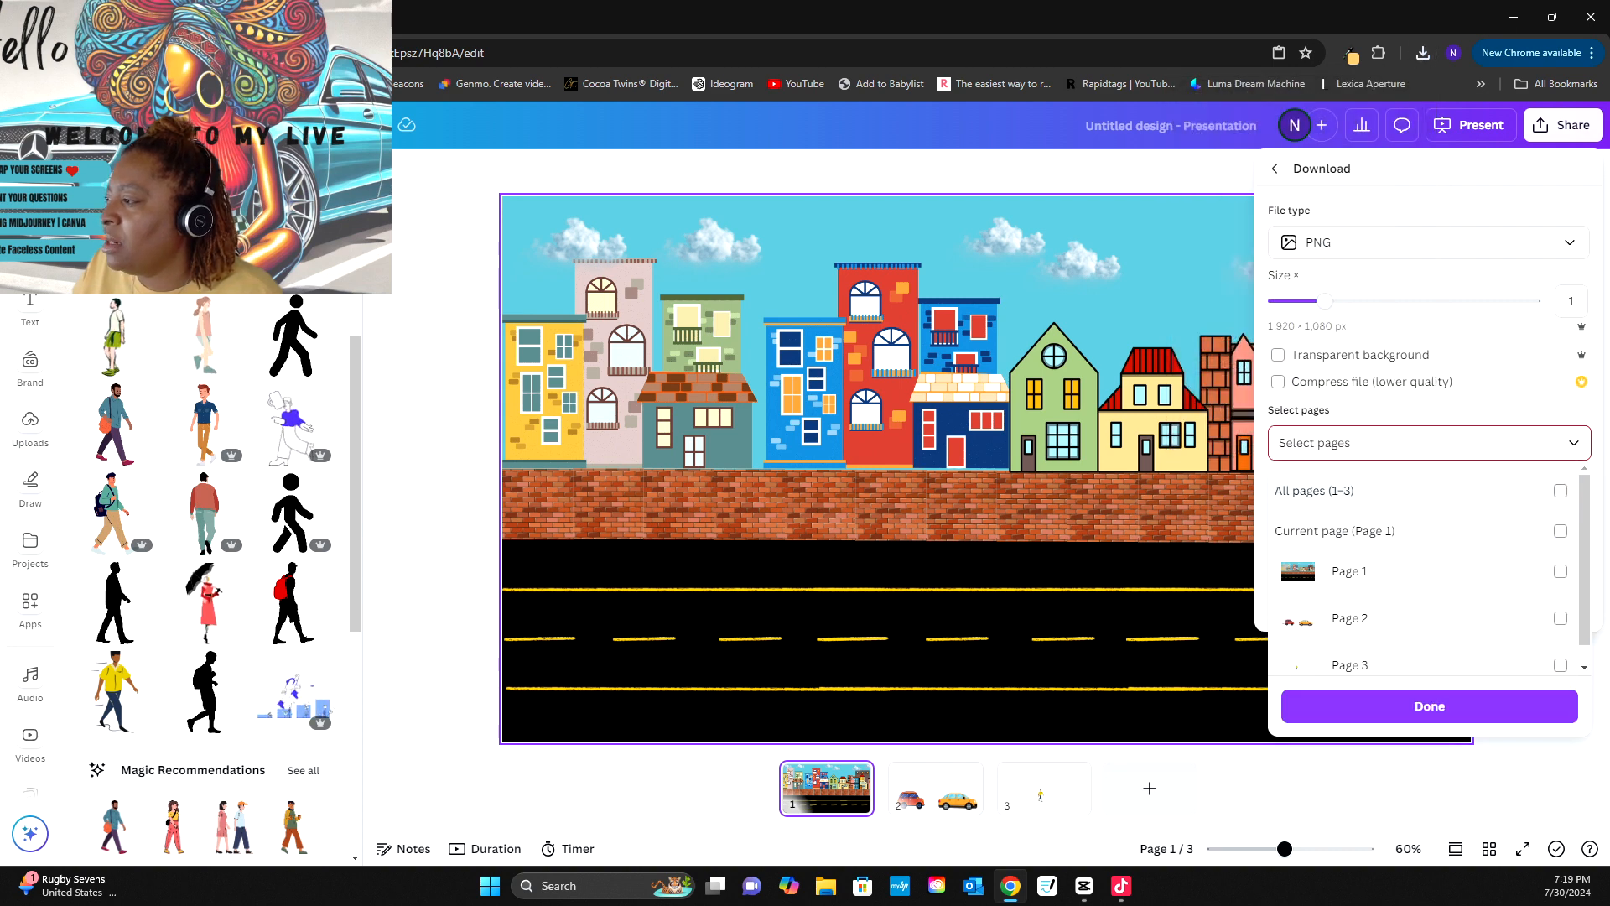
scroll(1426, 571, down, 1)
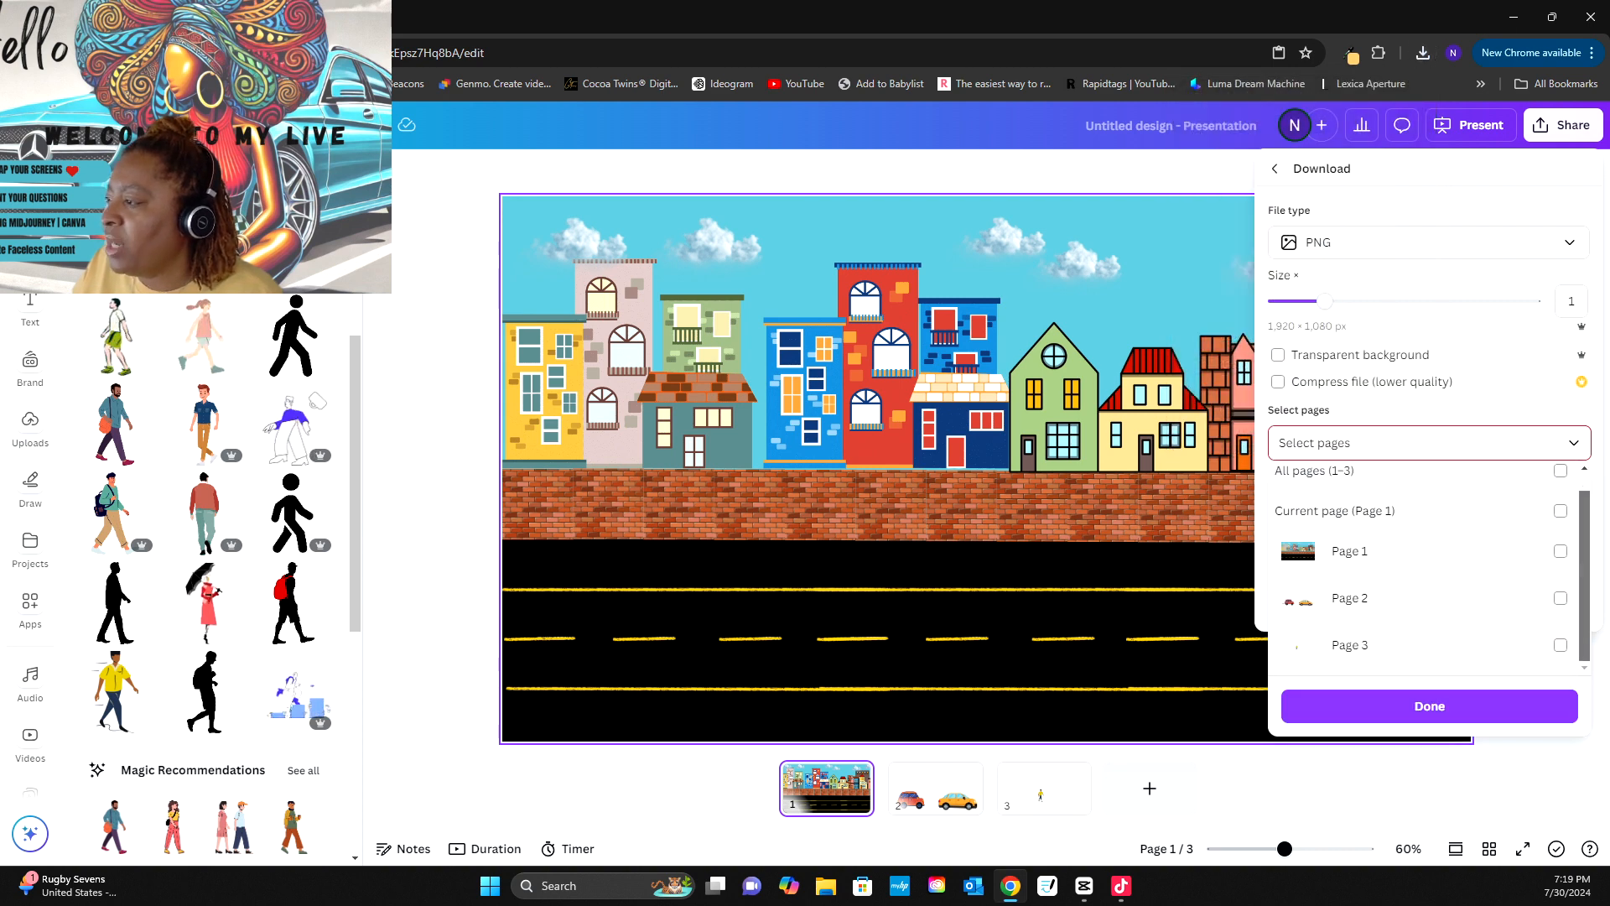
click(1560, 644)
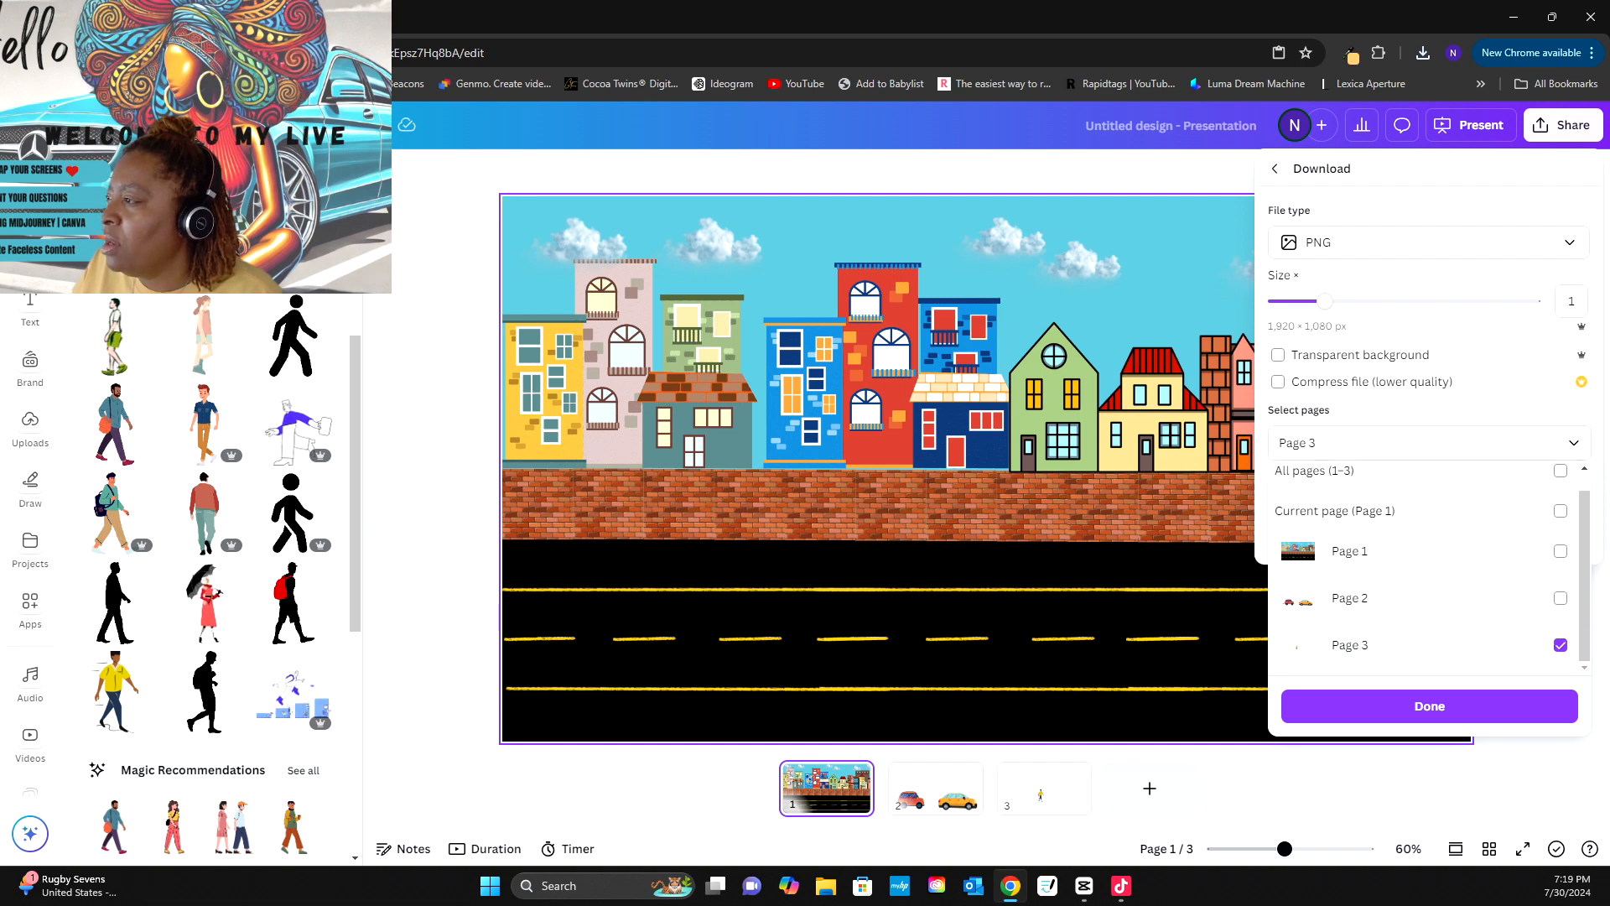
click(1278, 355)
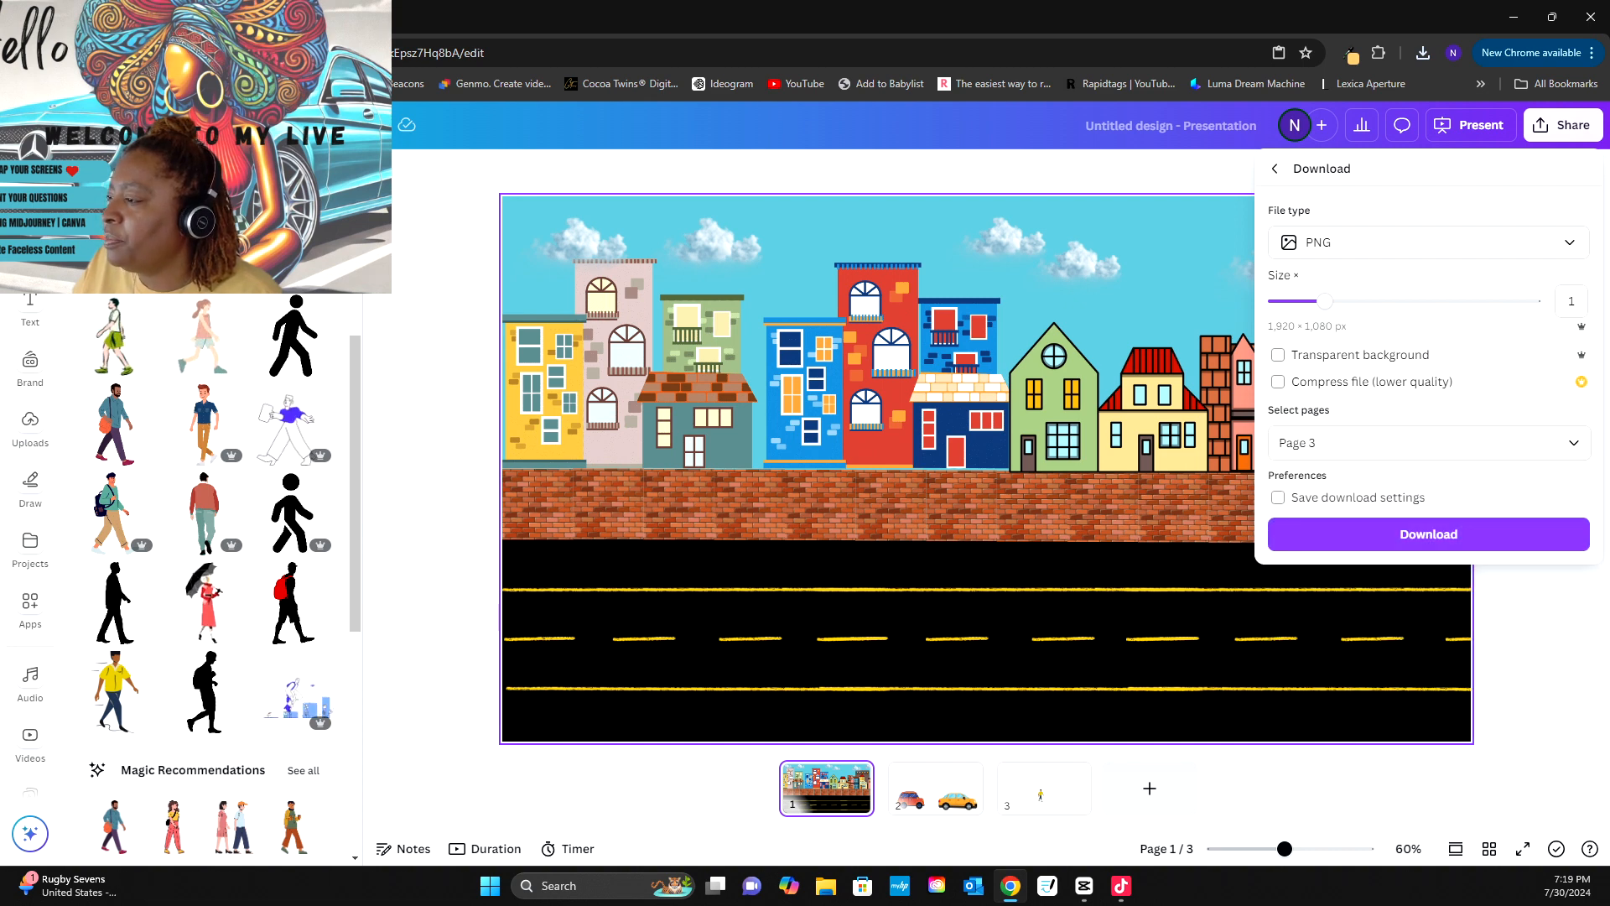
click(1428, 534)
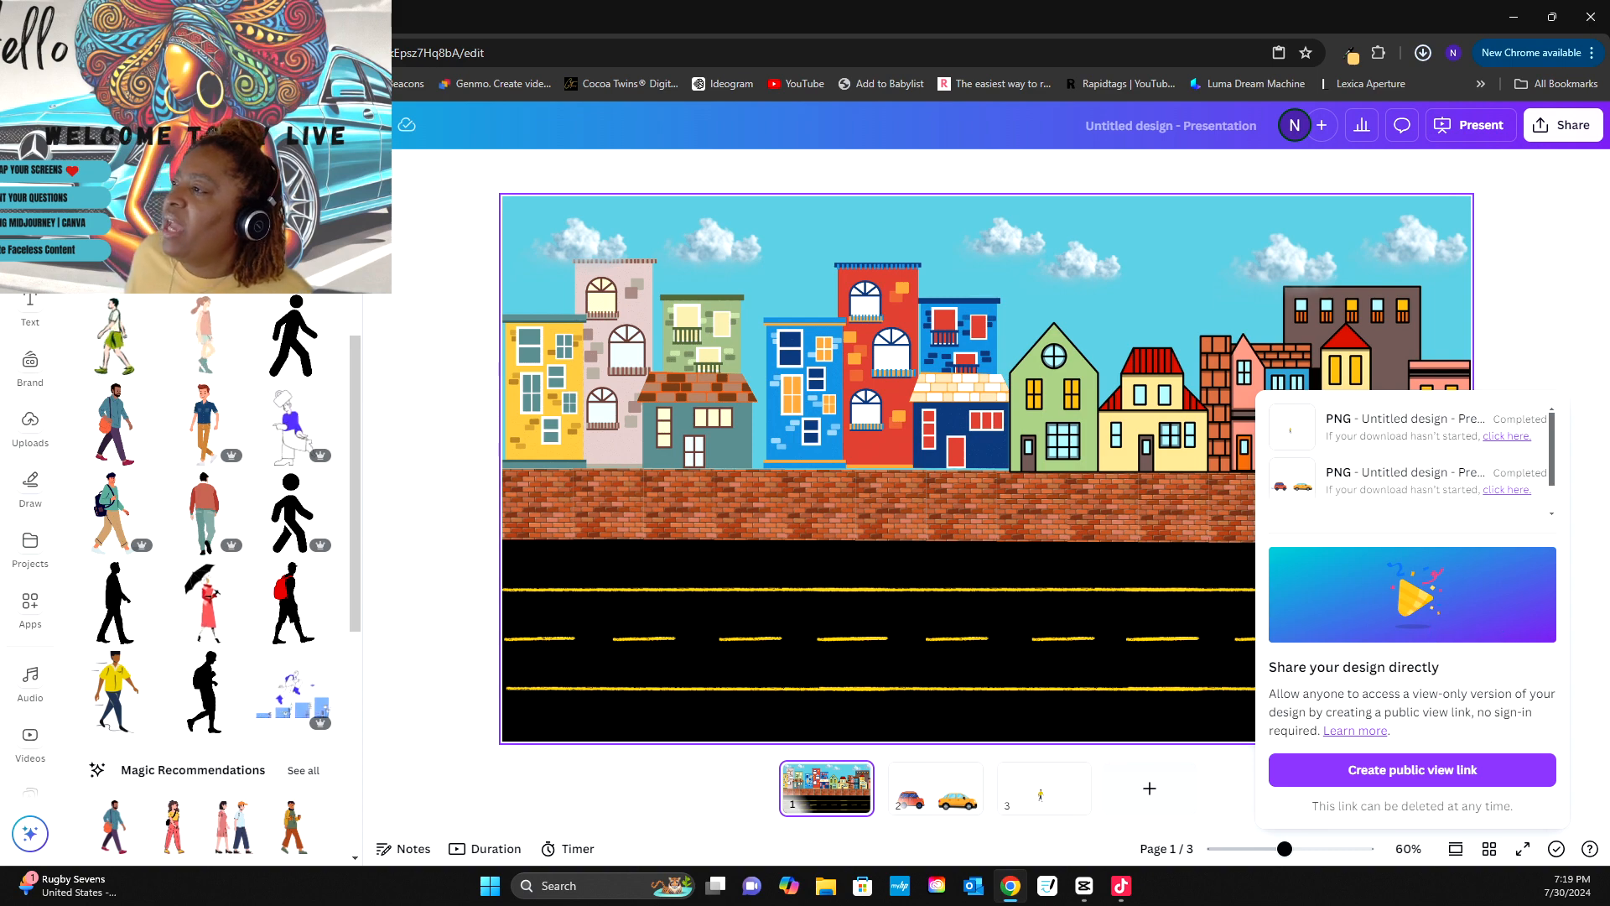
click(1423, 53)
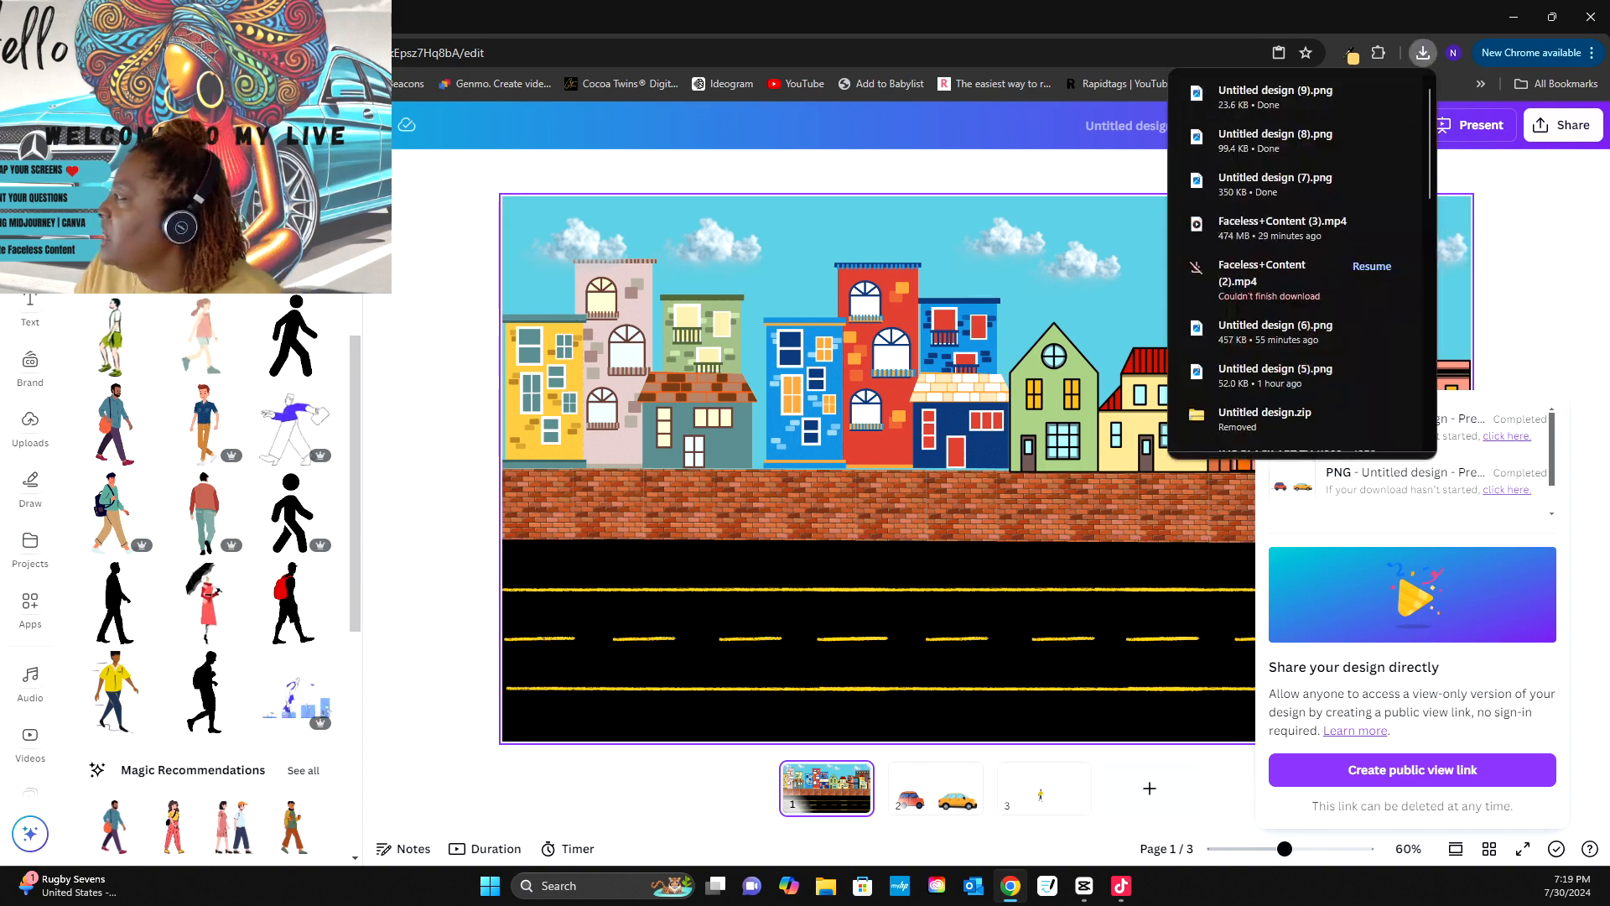
click(1423, 53)
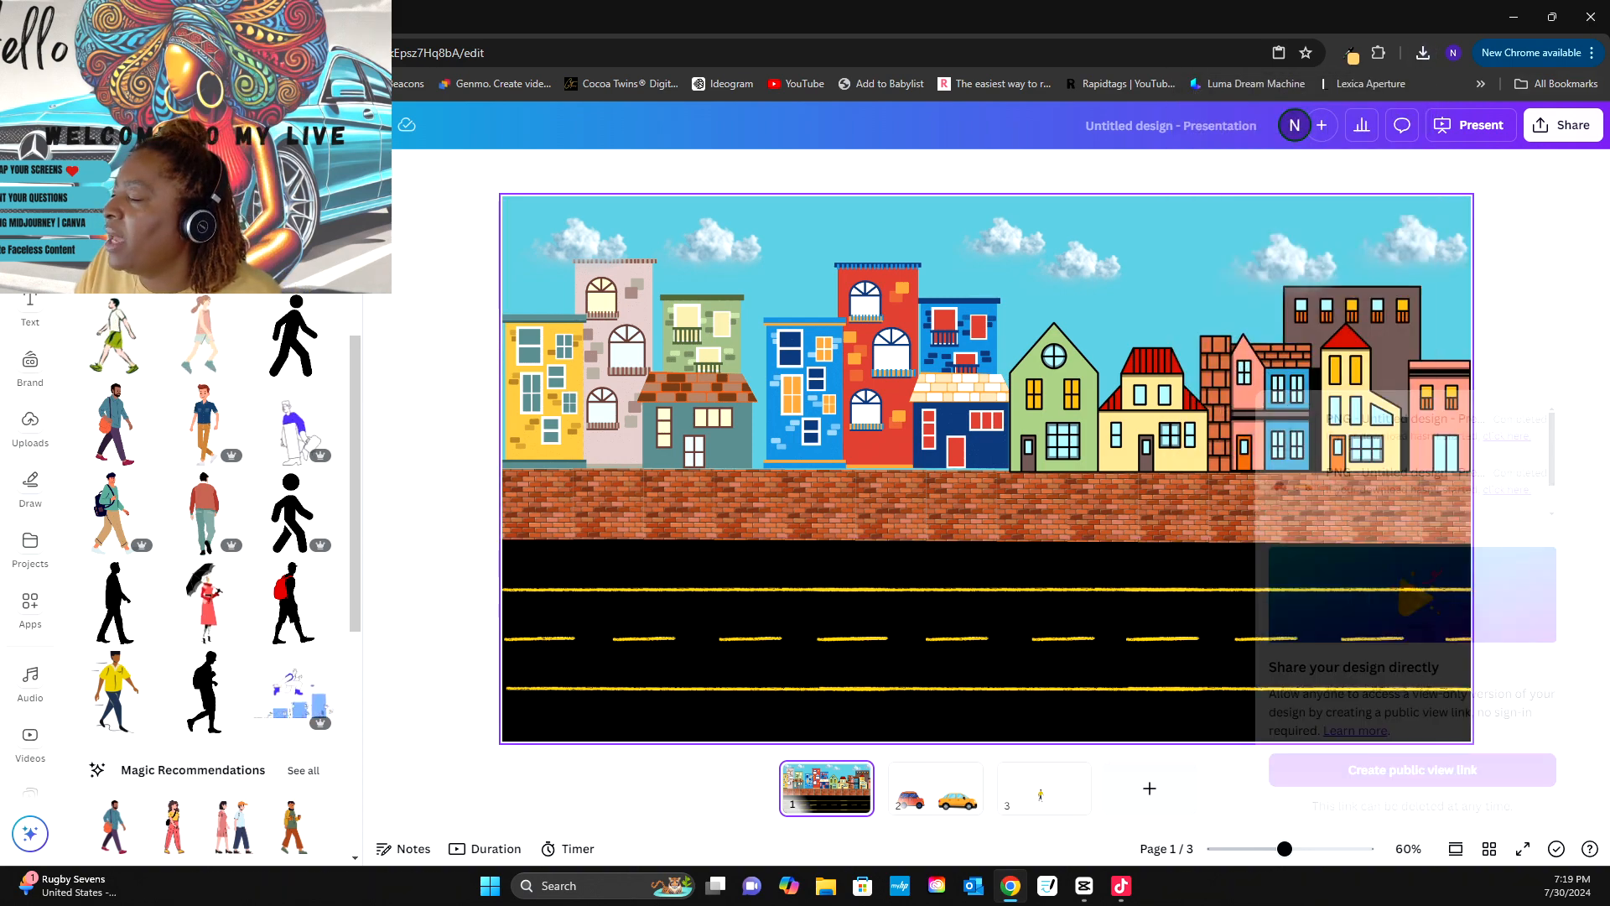
- Leave the browser for CapCut and start a new empty video project
click(1591, 17)
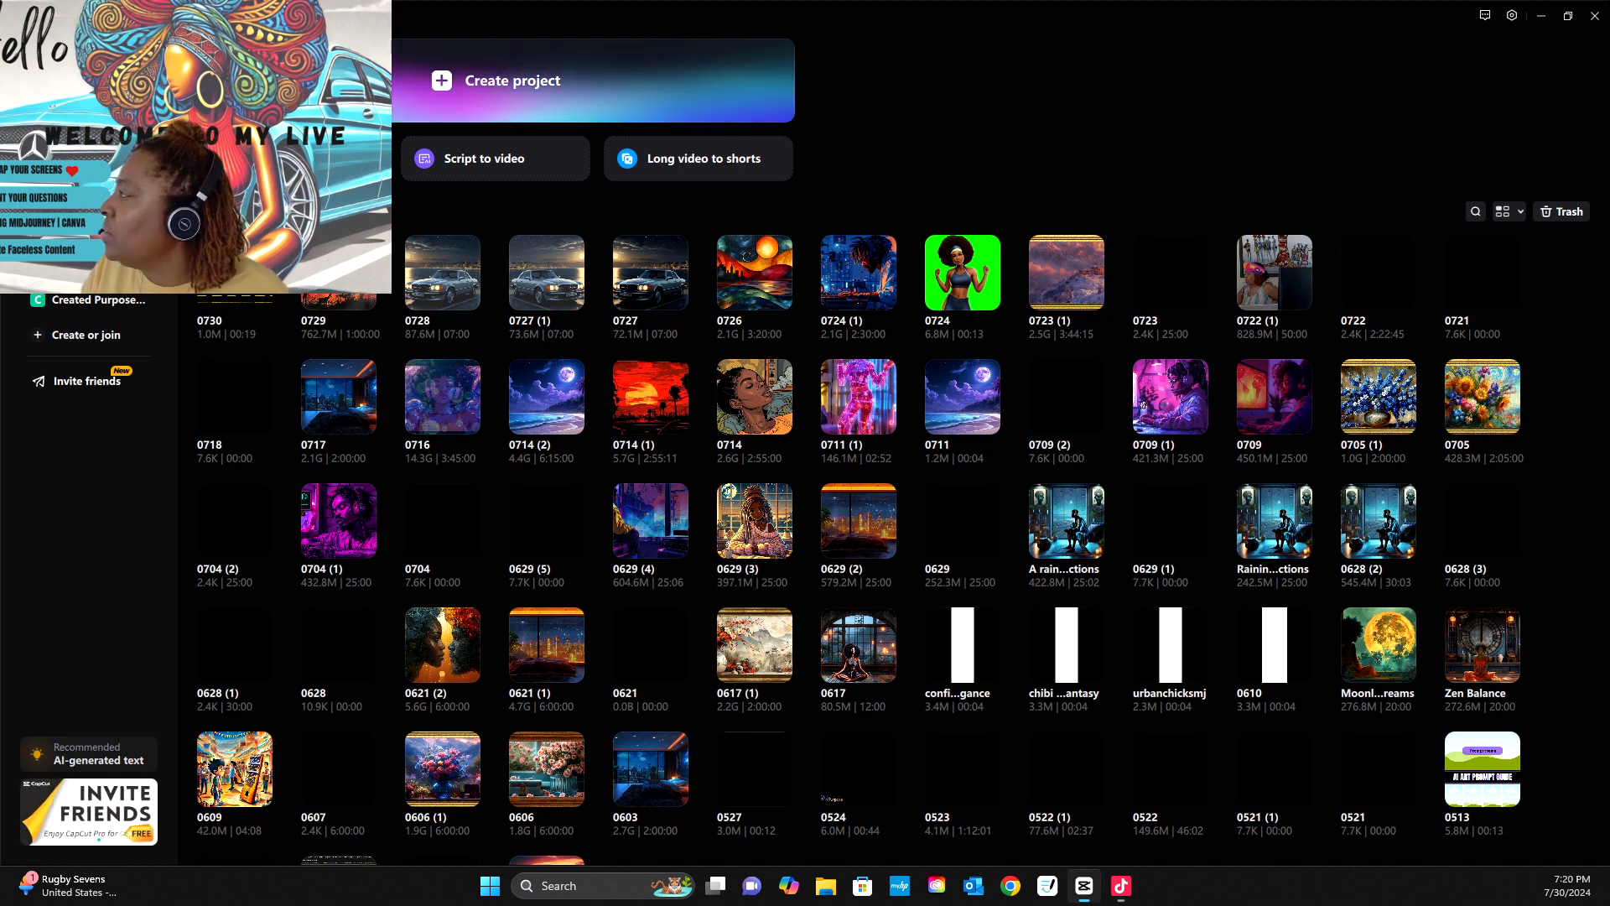
key(alt+F4)
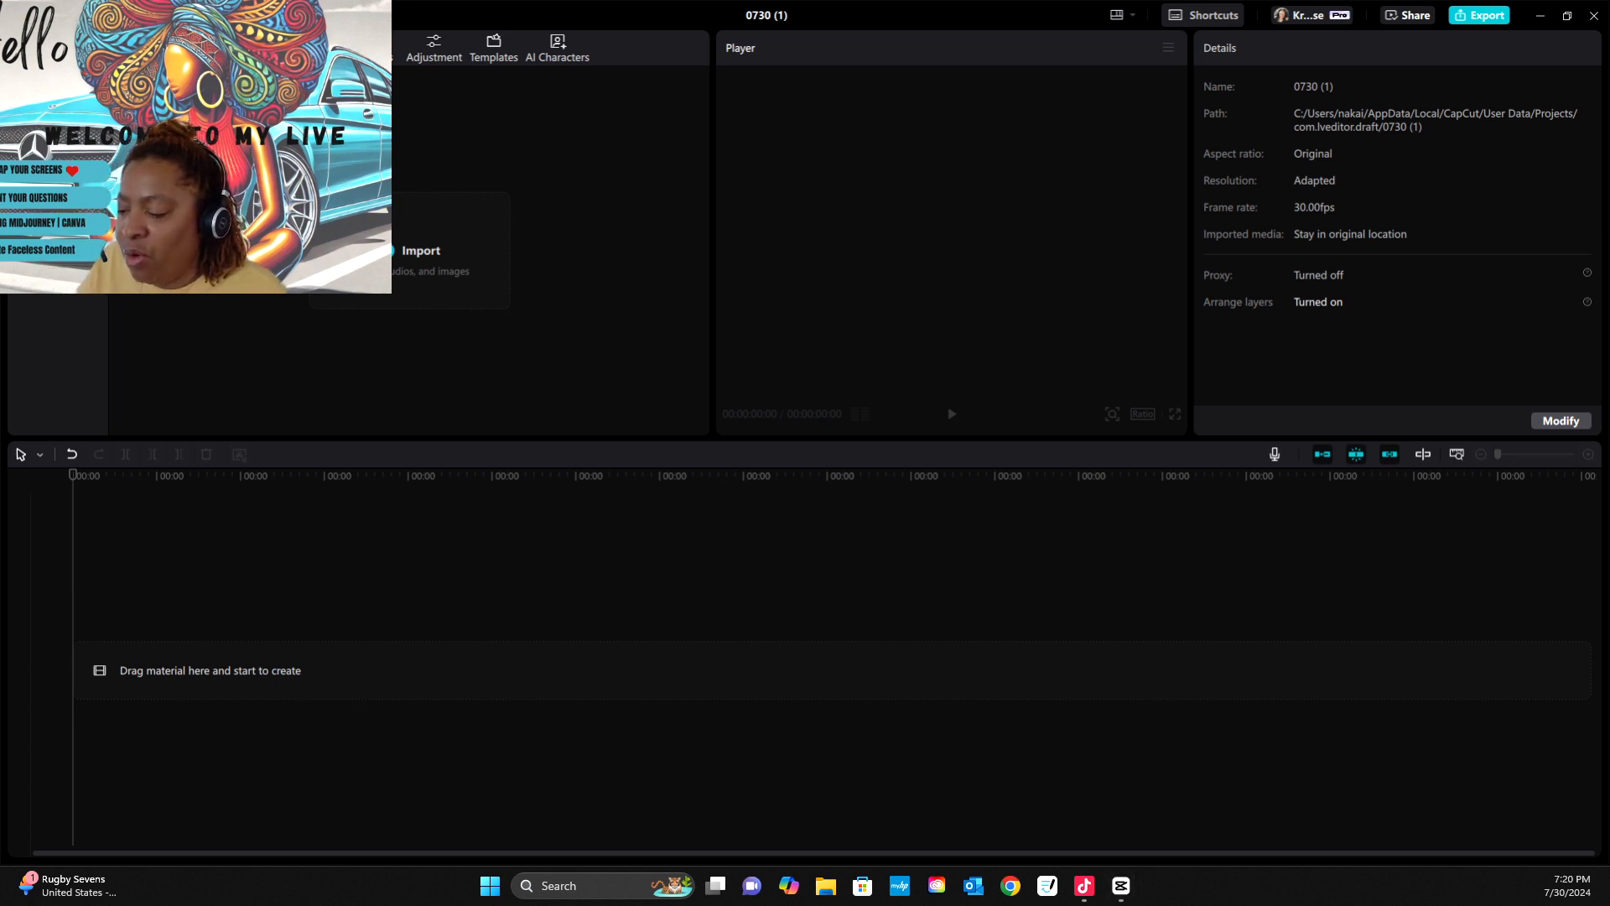
key(super+e)
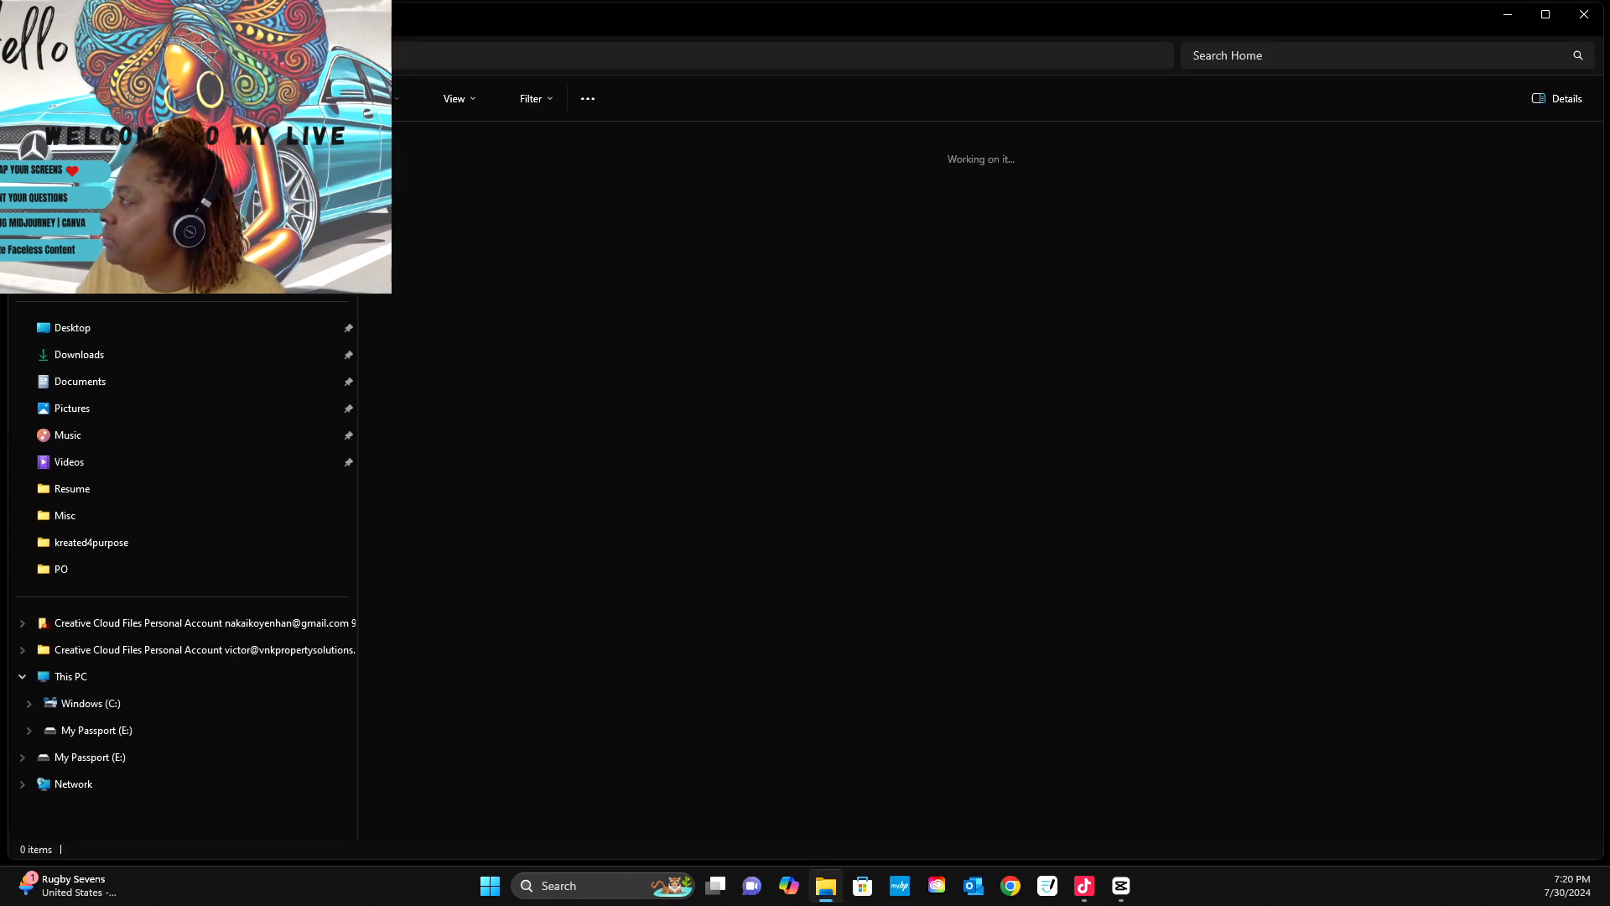
key(alt+F4)
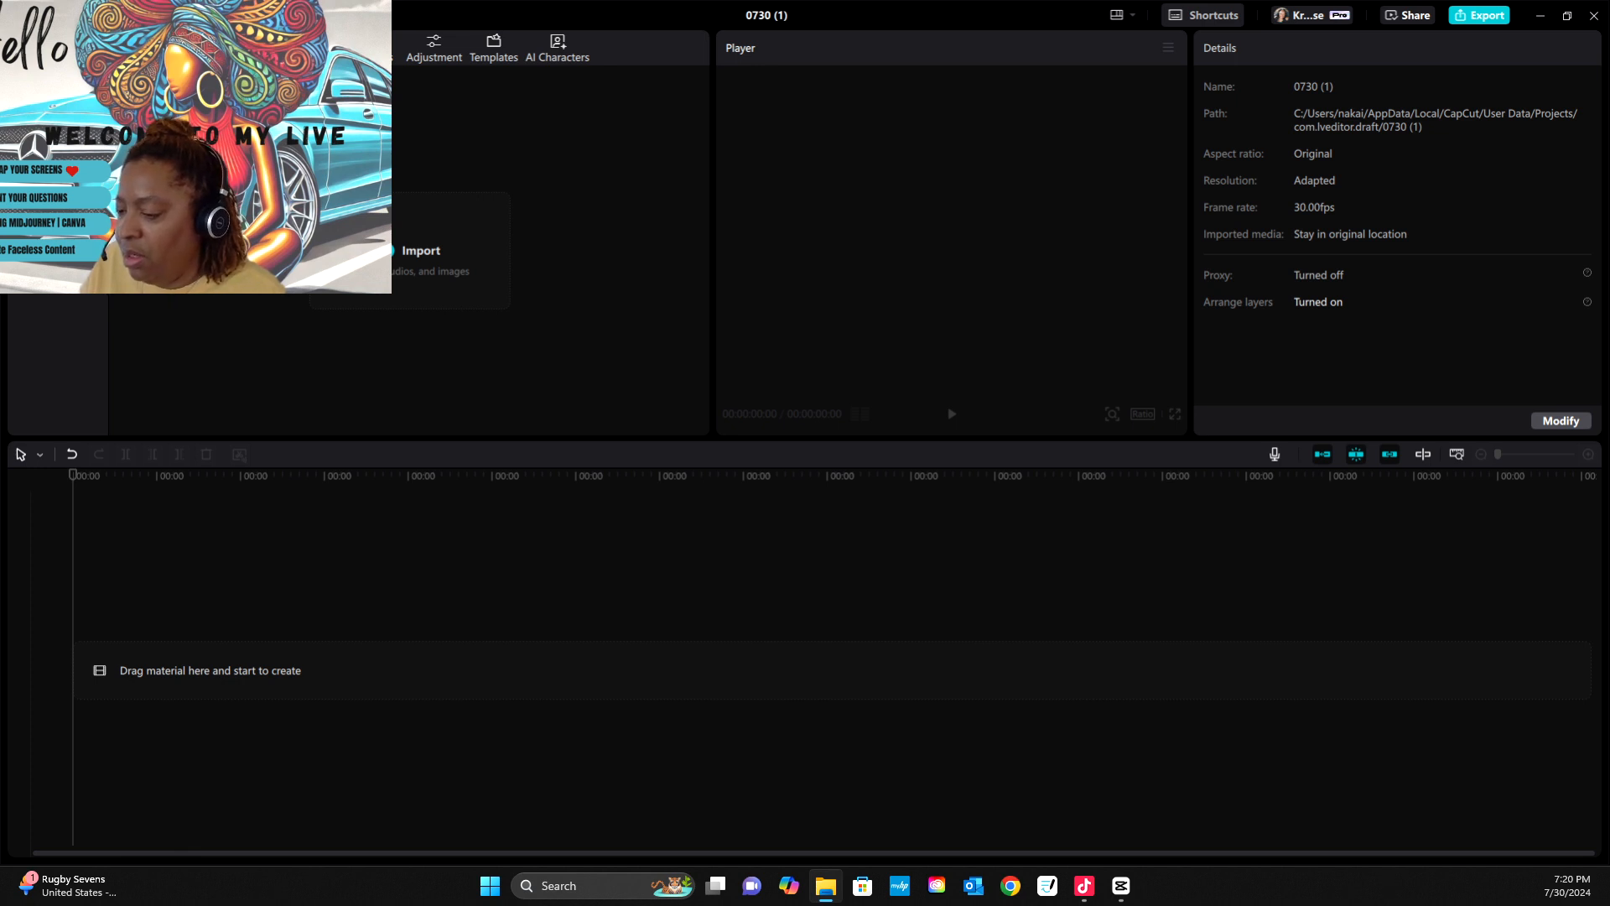
- Import the background, cars and walking-man PNGs into the project and add all three to the timeline
drag(902, 424, 458, 295)
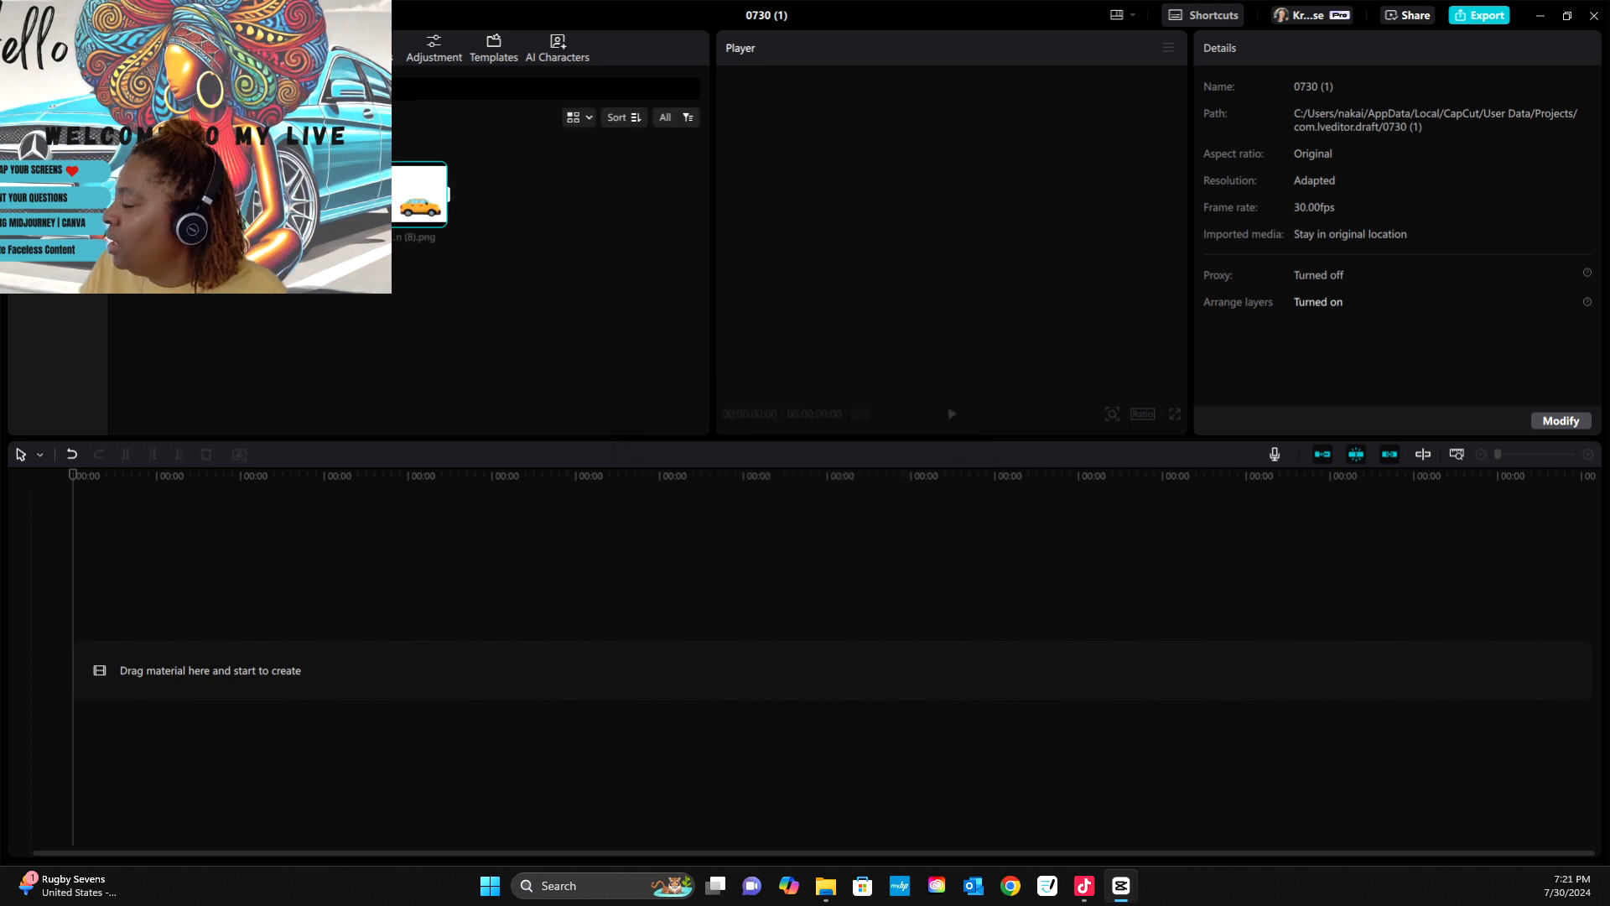
key(alt+Tab)
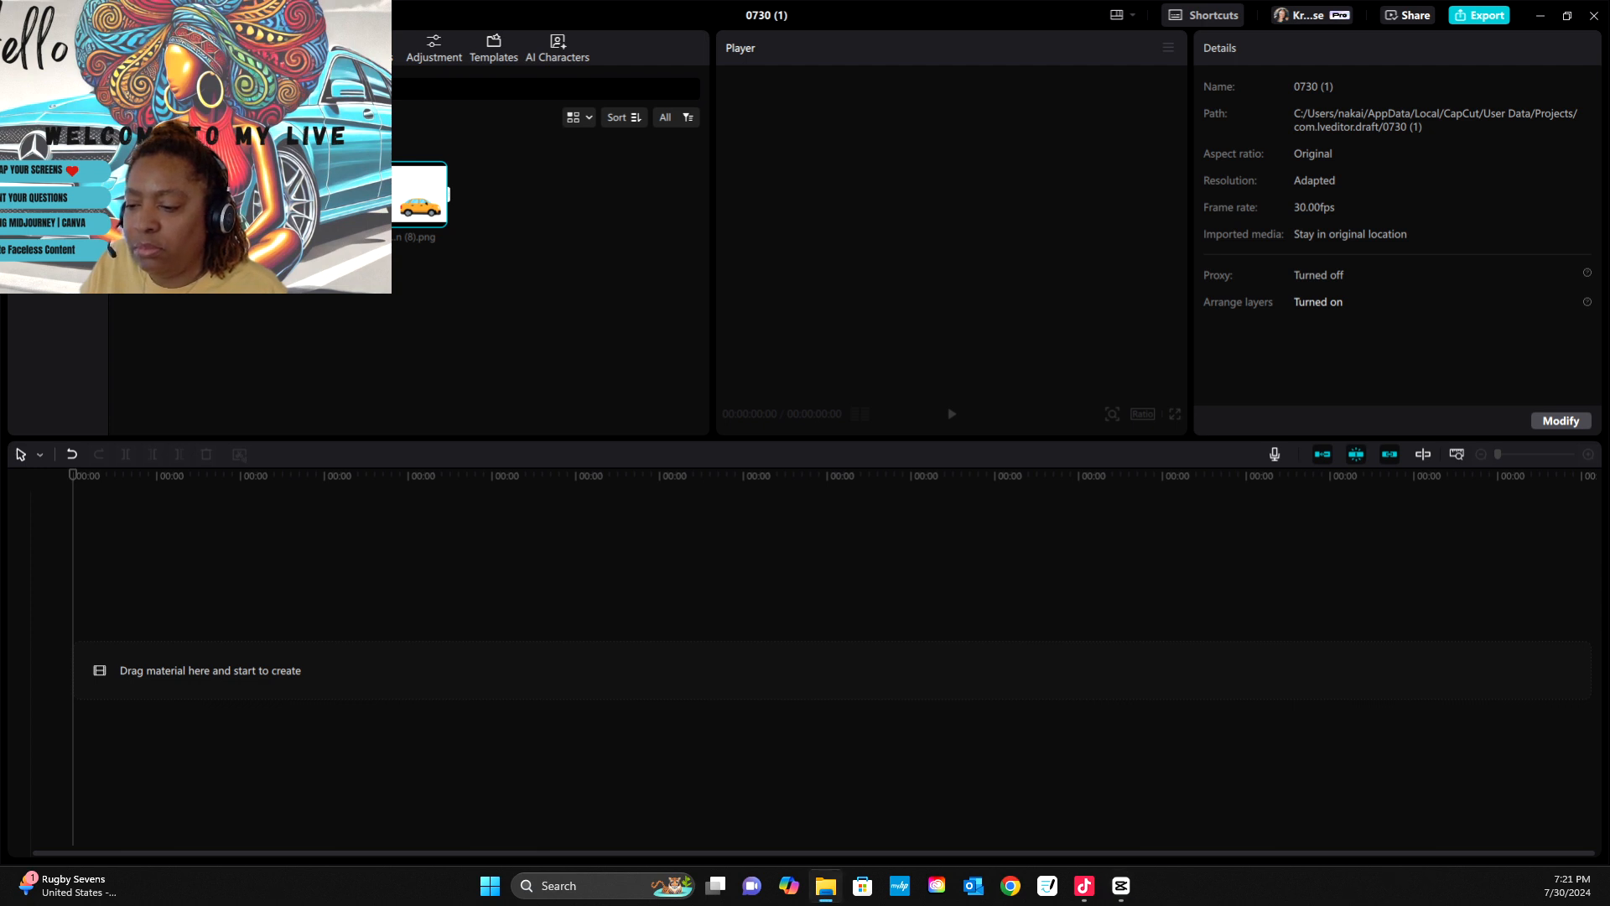
key(alt+Tab)
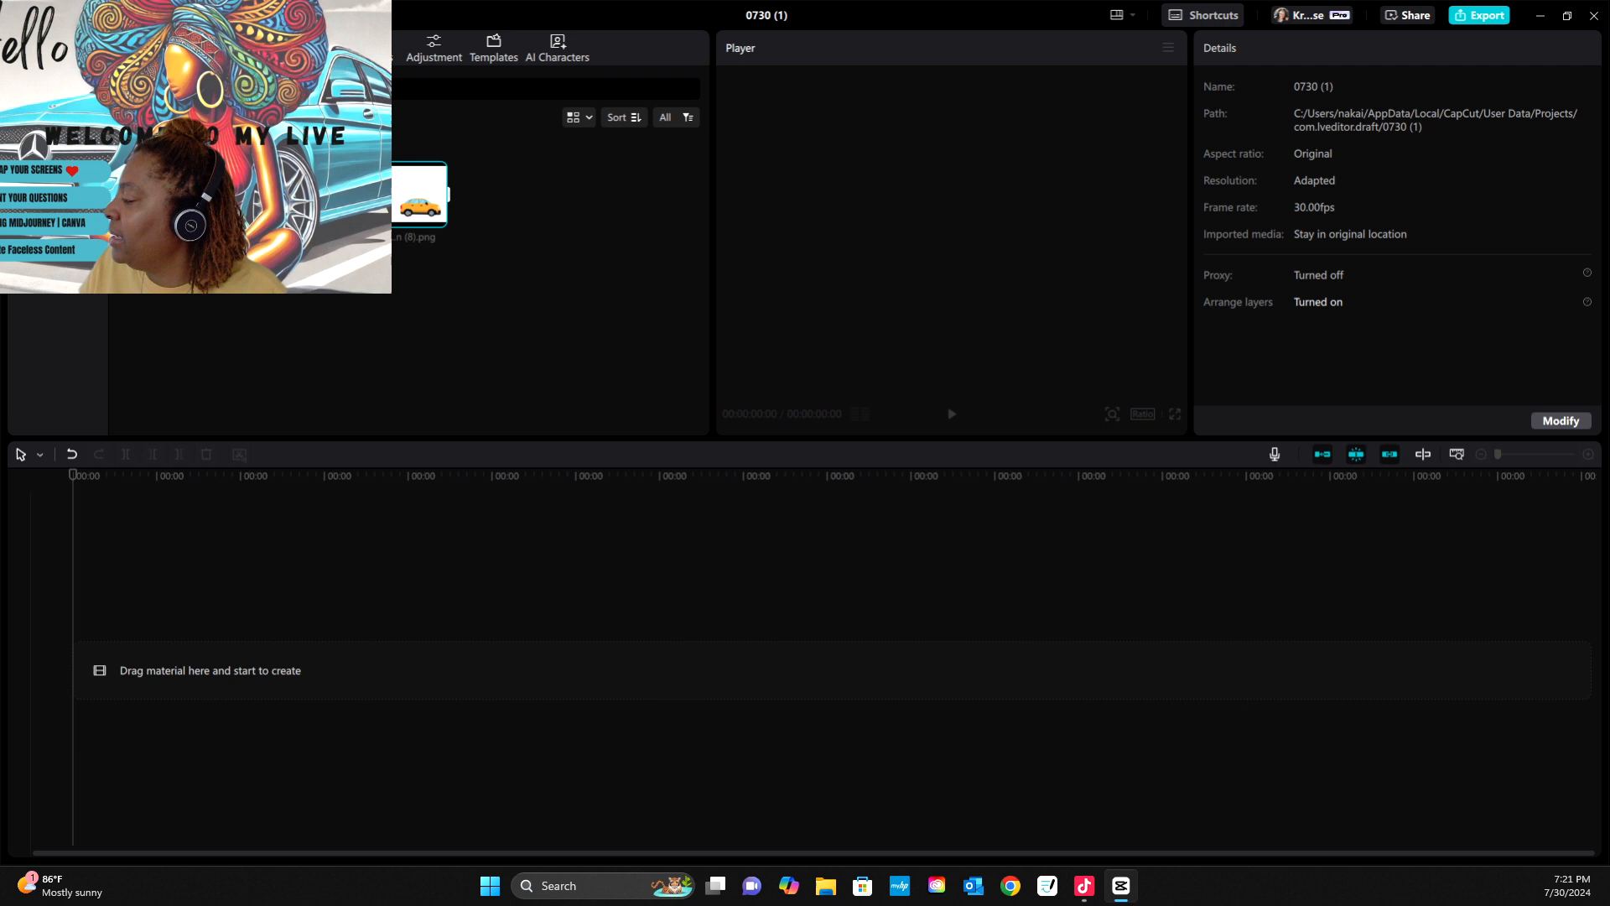
click(447, 194)
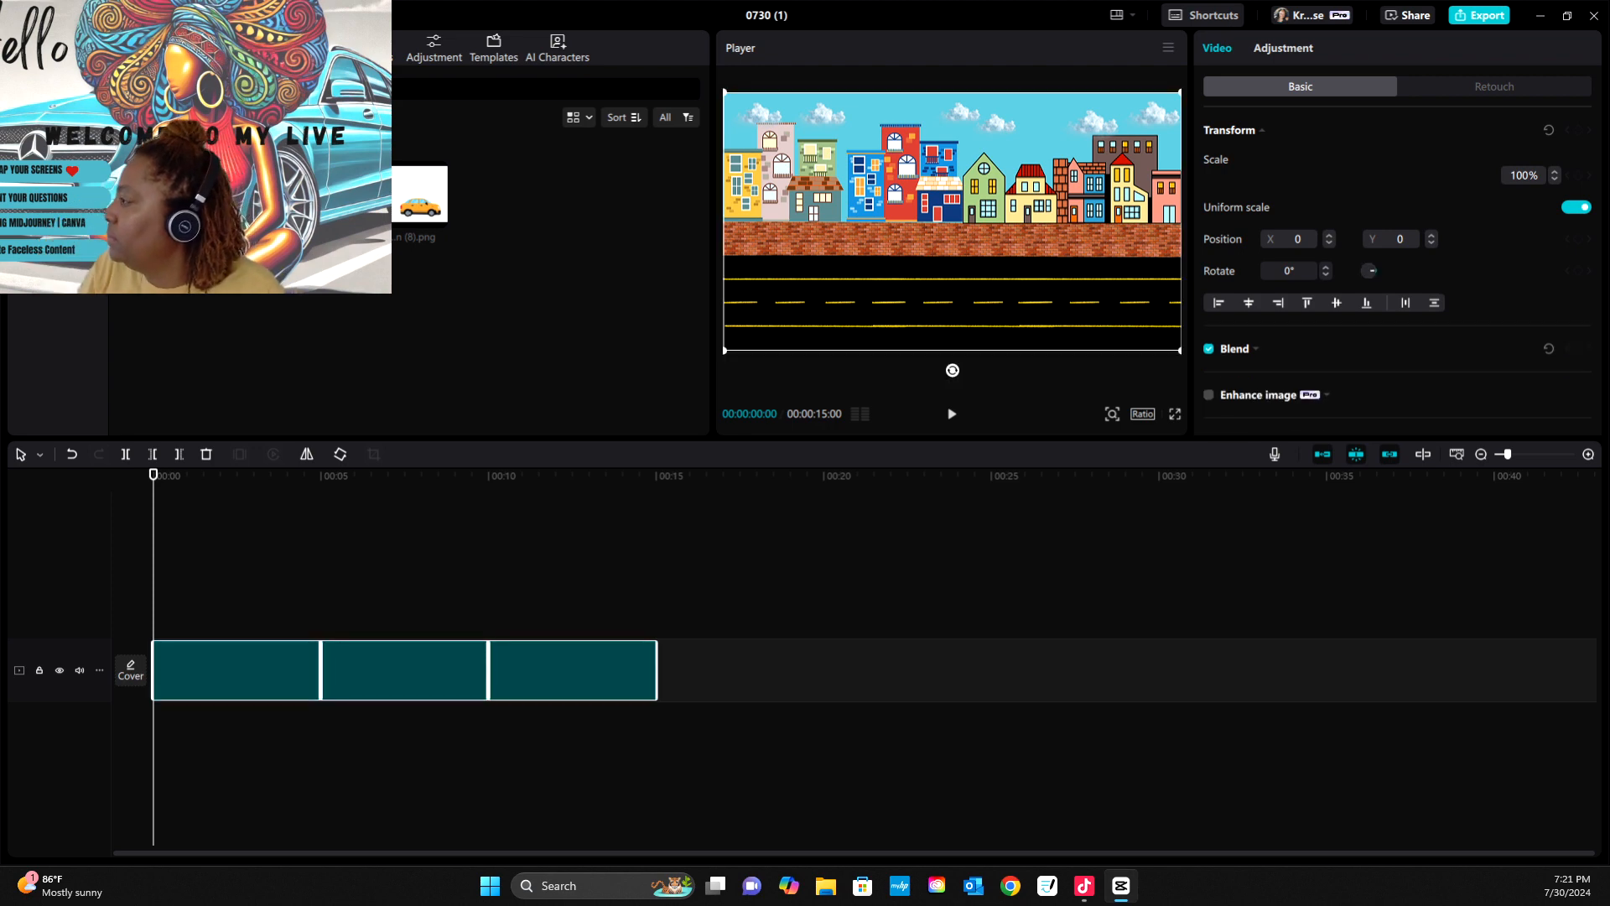
- Delete the cars and walking-man clips from the main track, keeping only the street background
click(657, 587)
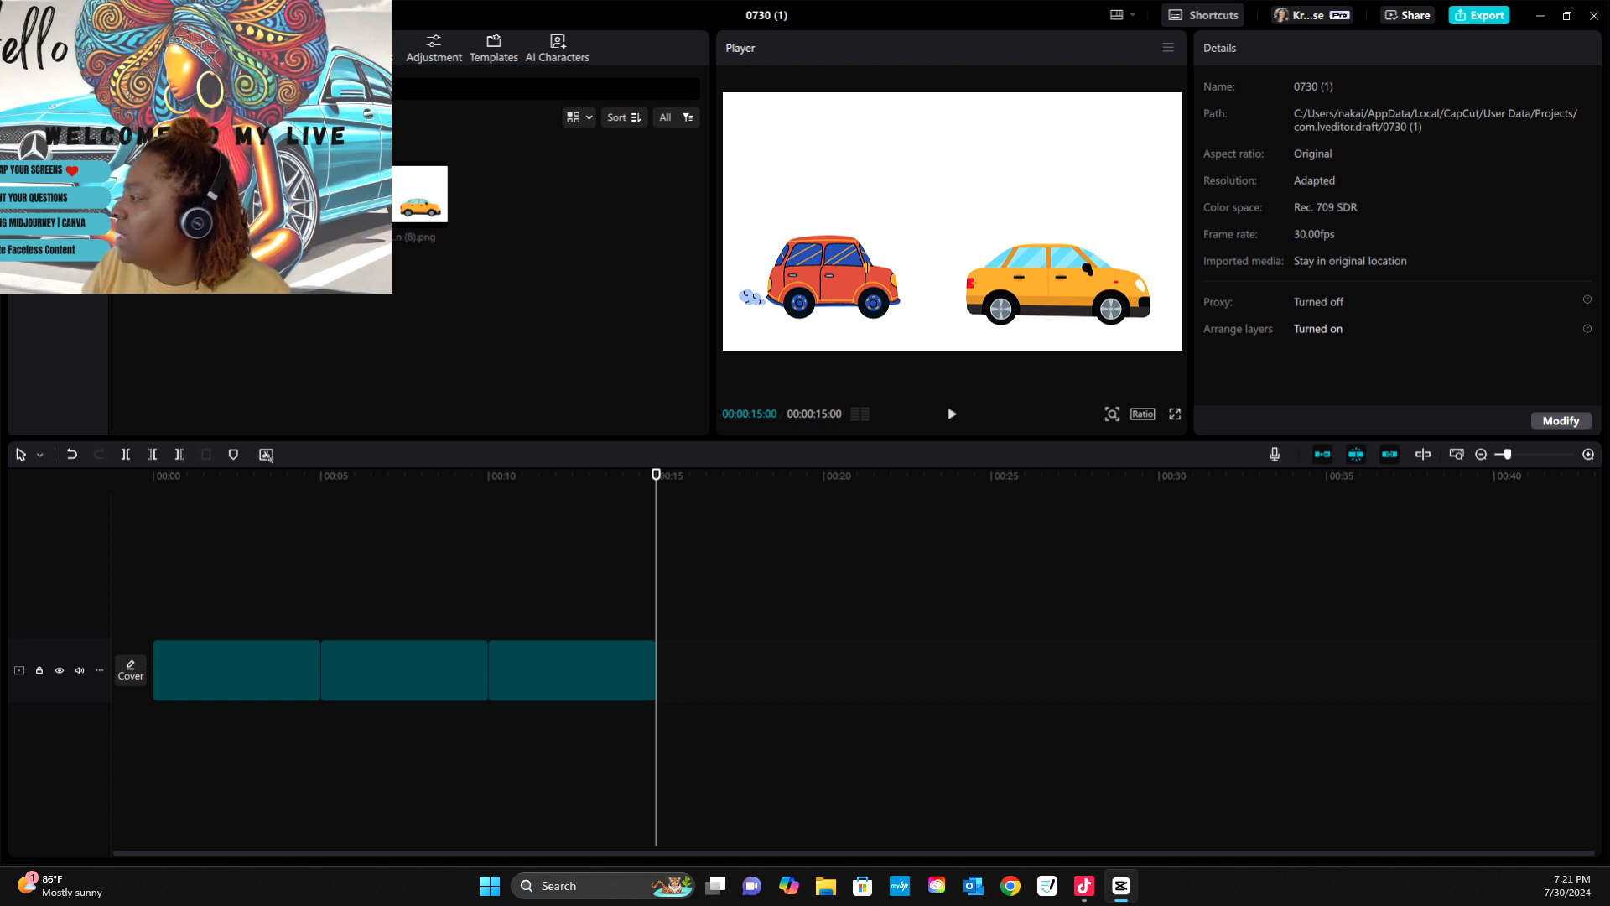
click(572, 670)
key(Delete)
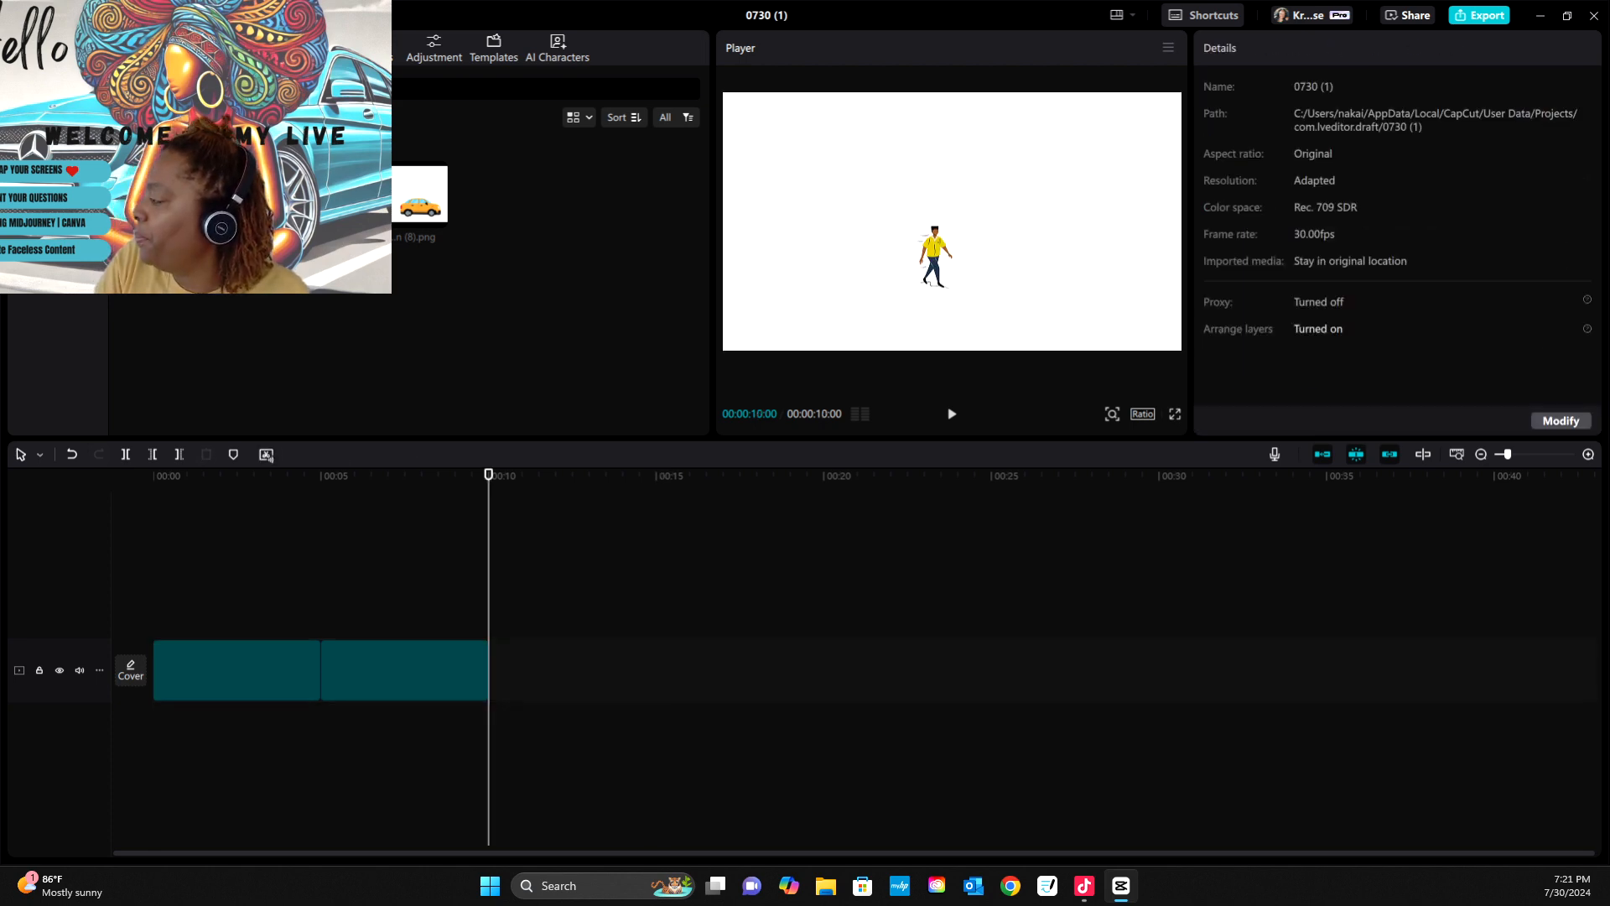
click(404, 670)
key(Delete)
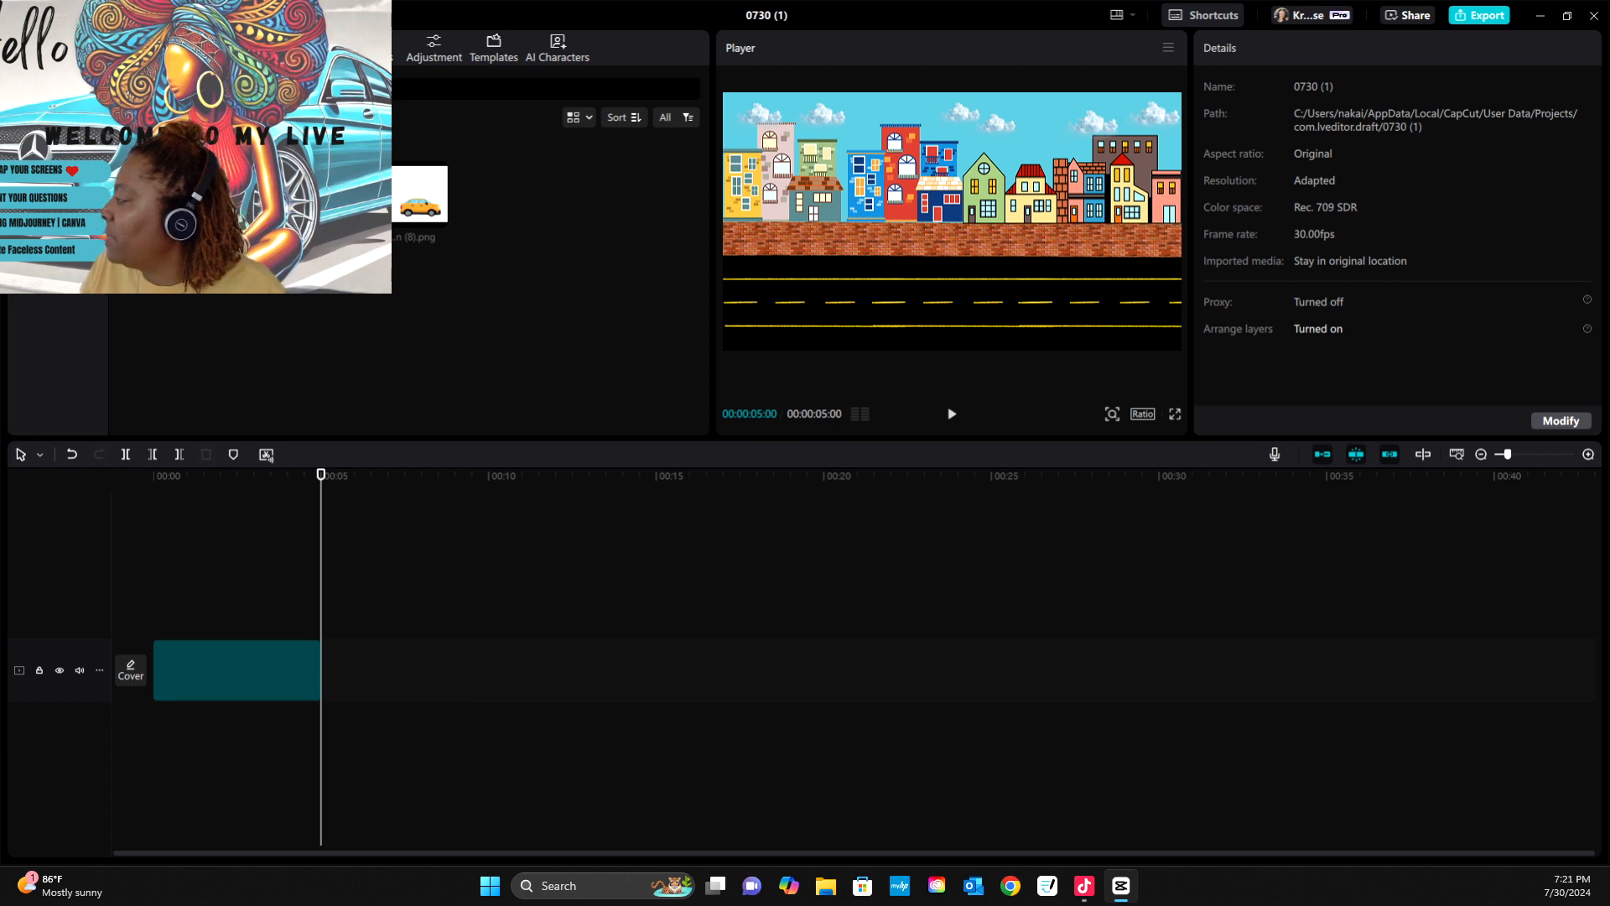
- Extend the street background clip to about 40 seconds
click(237, 670)
drag(321, 475, 153, 475)
drag(322, 670, 1508, 670)
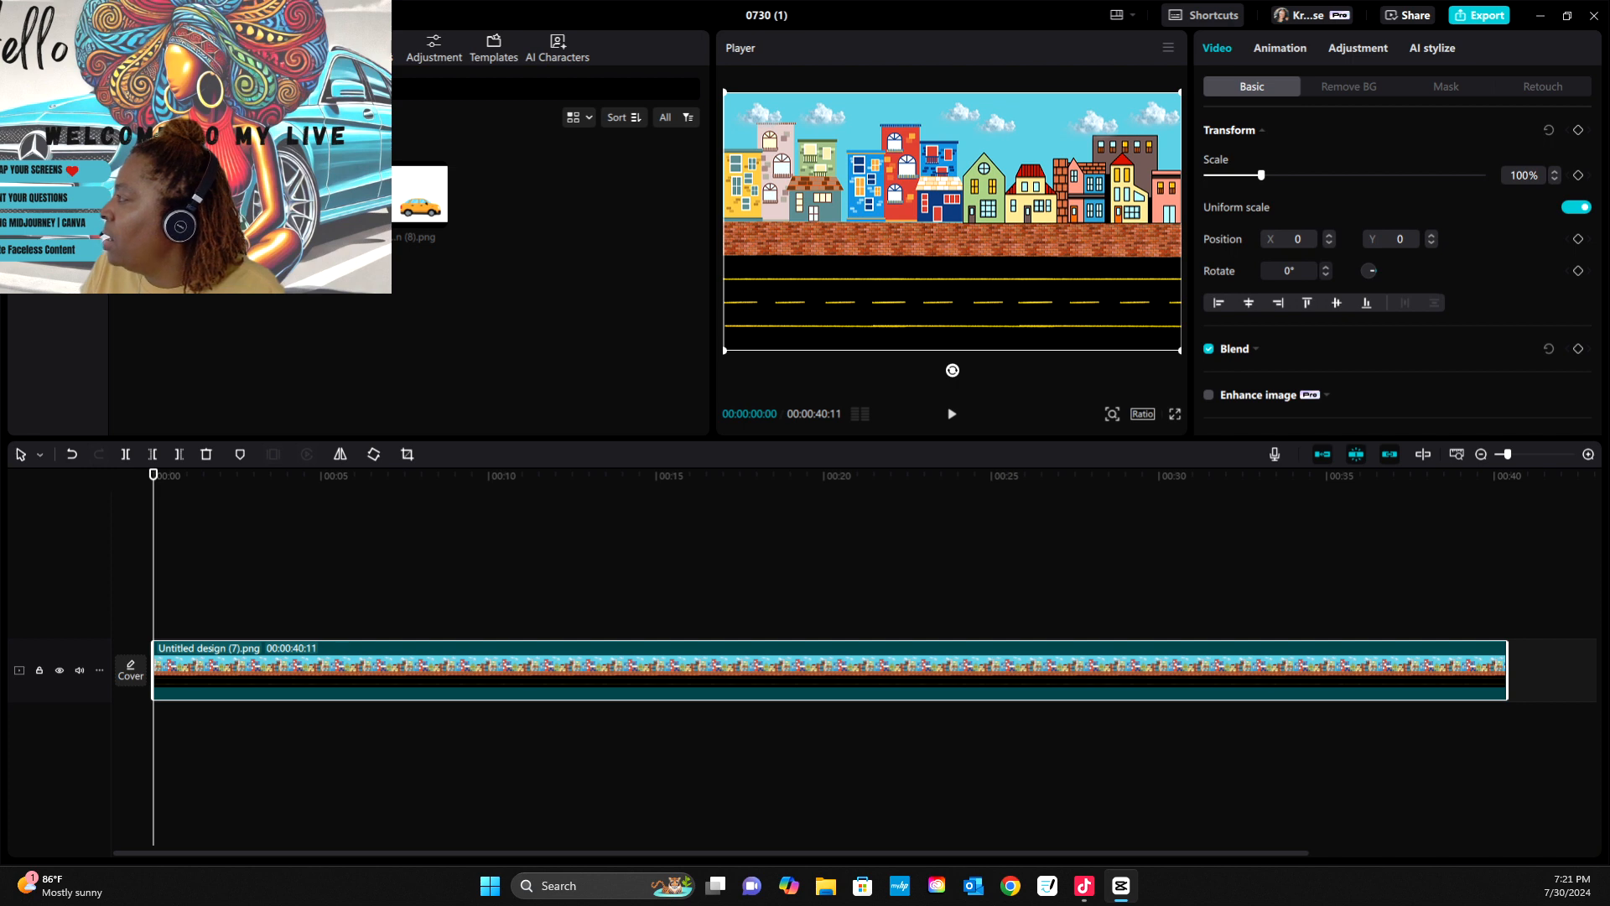
- Add the white-background cars image at the start of the timeline and place it on a track above the street background
mouse_move(420, 195)
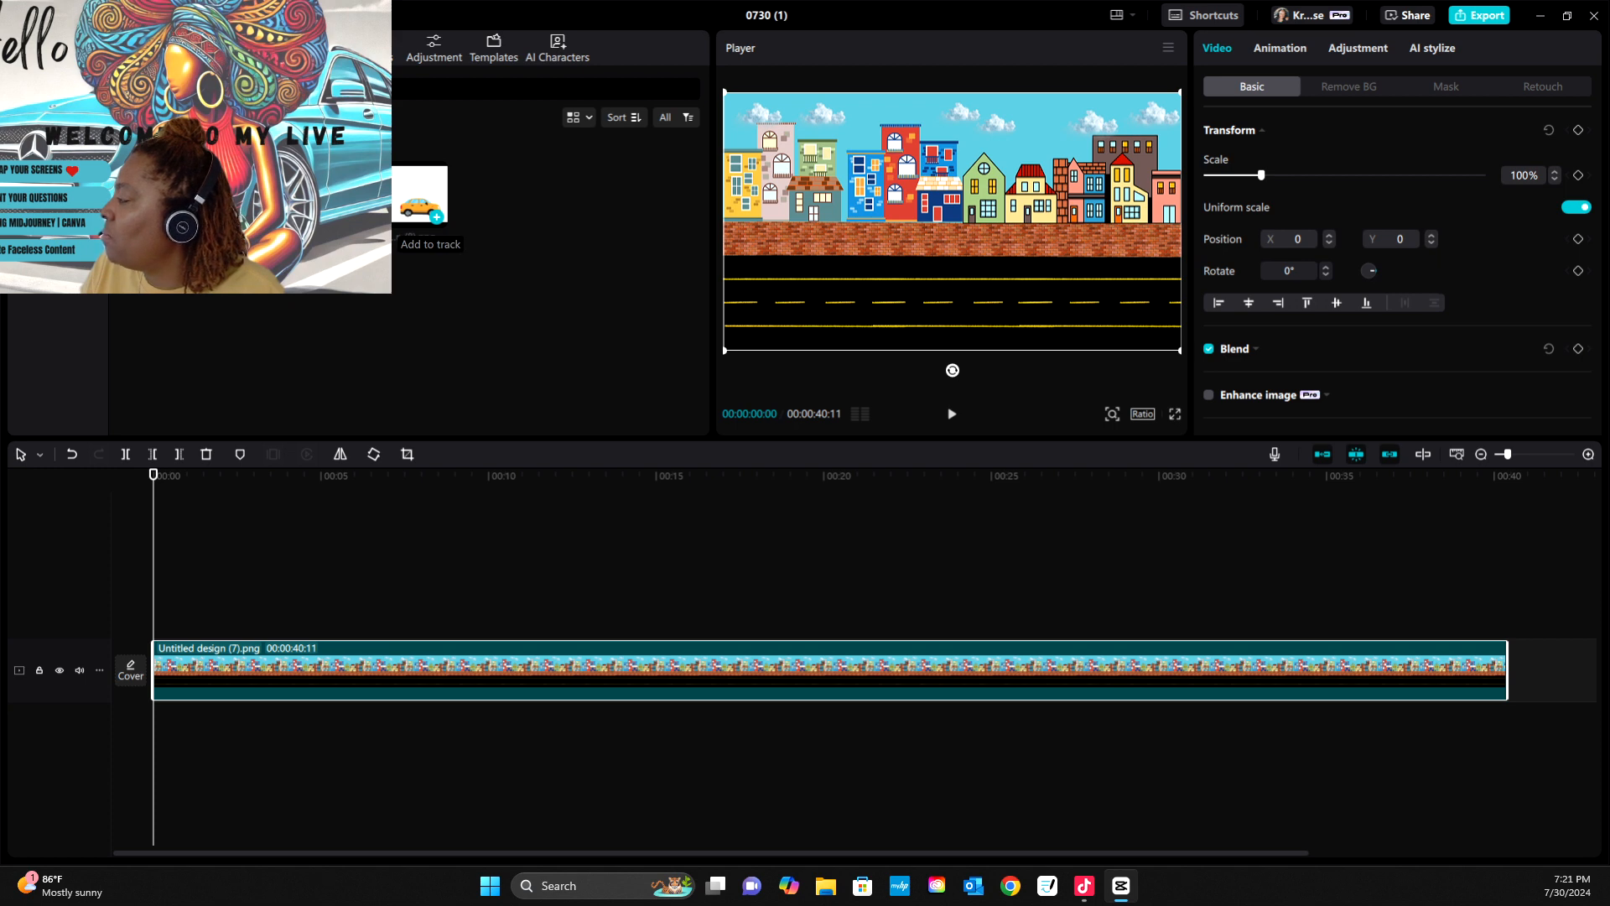
click(437, 216)
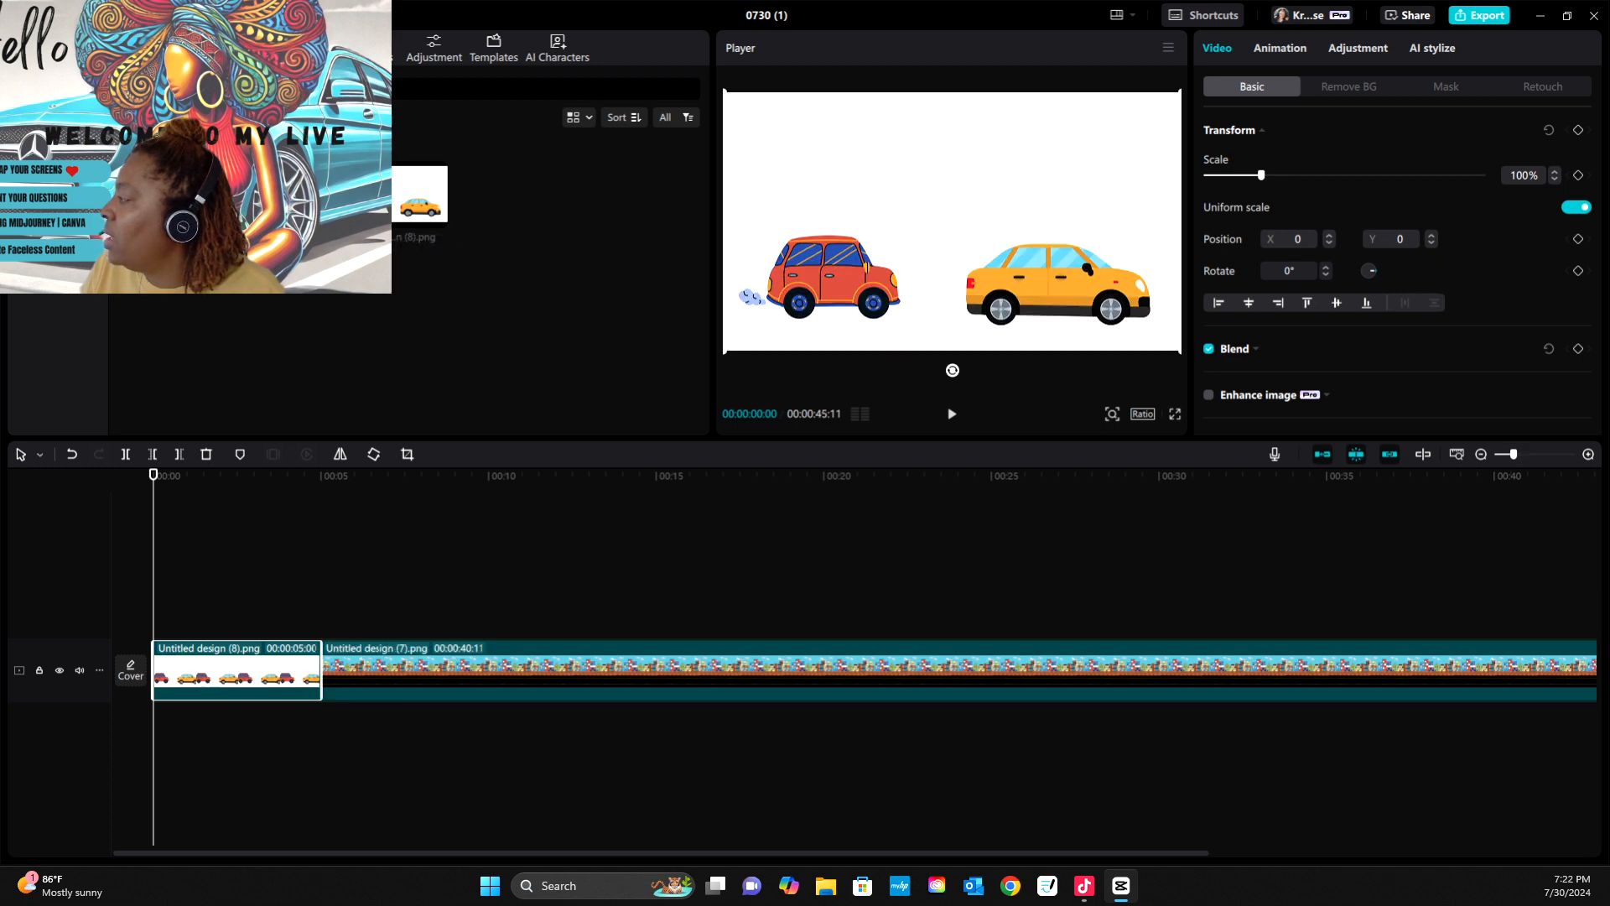
drag(237, 671, 236, 612)
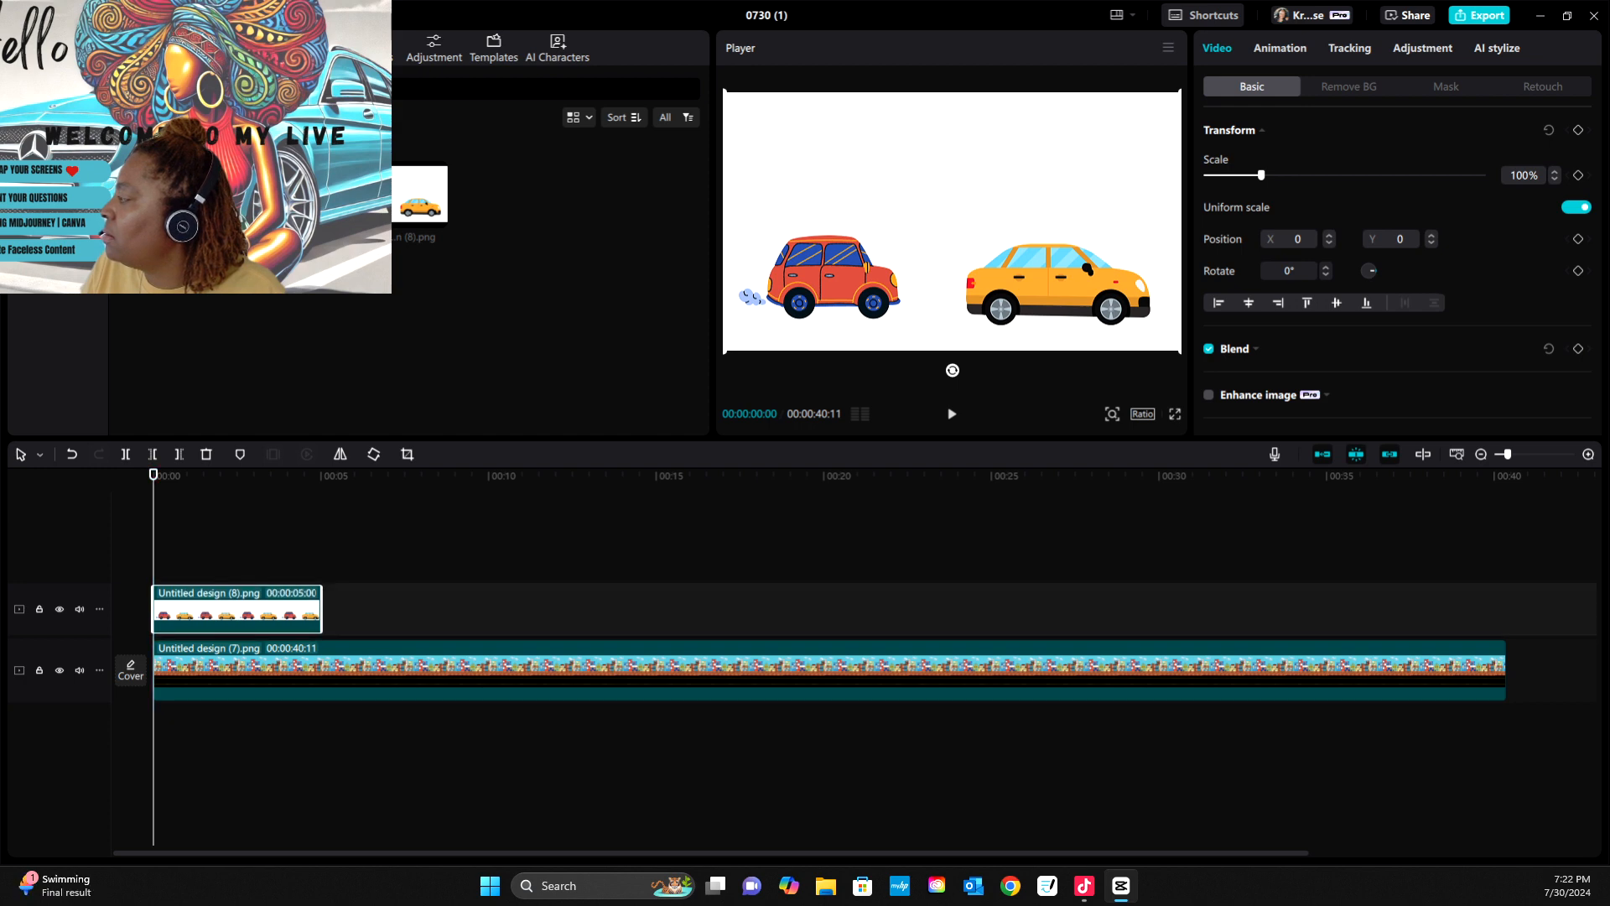
drag(829, 669, 828, 669)
mouse_move(236, 609)
mouse_down()
mouse_move(236, 595)
mouse_move(235, 609)
mouse_up()
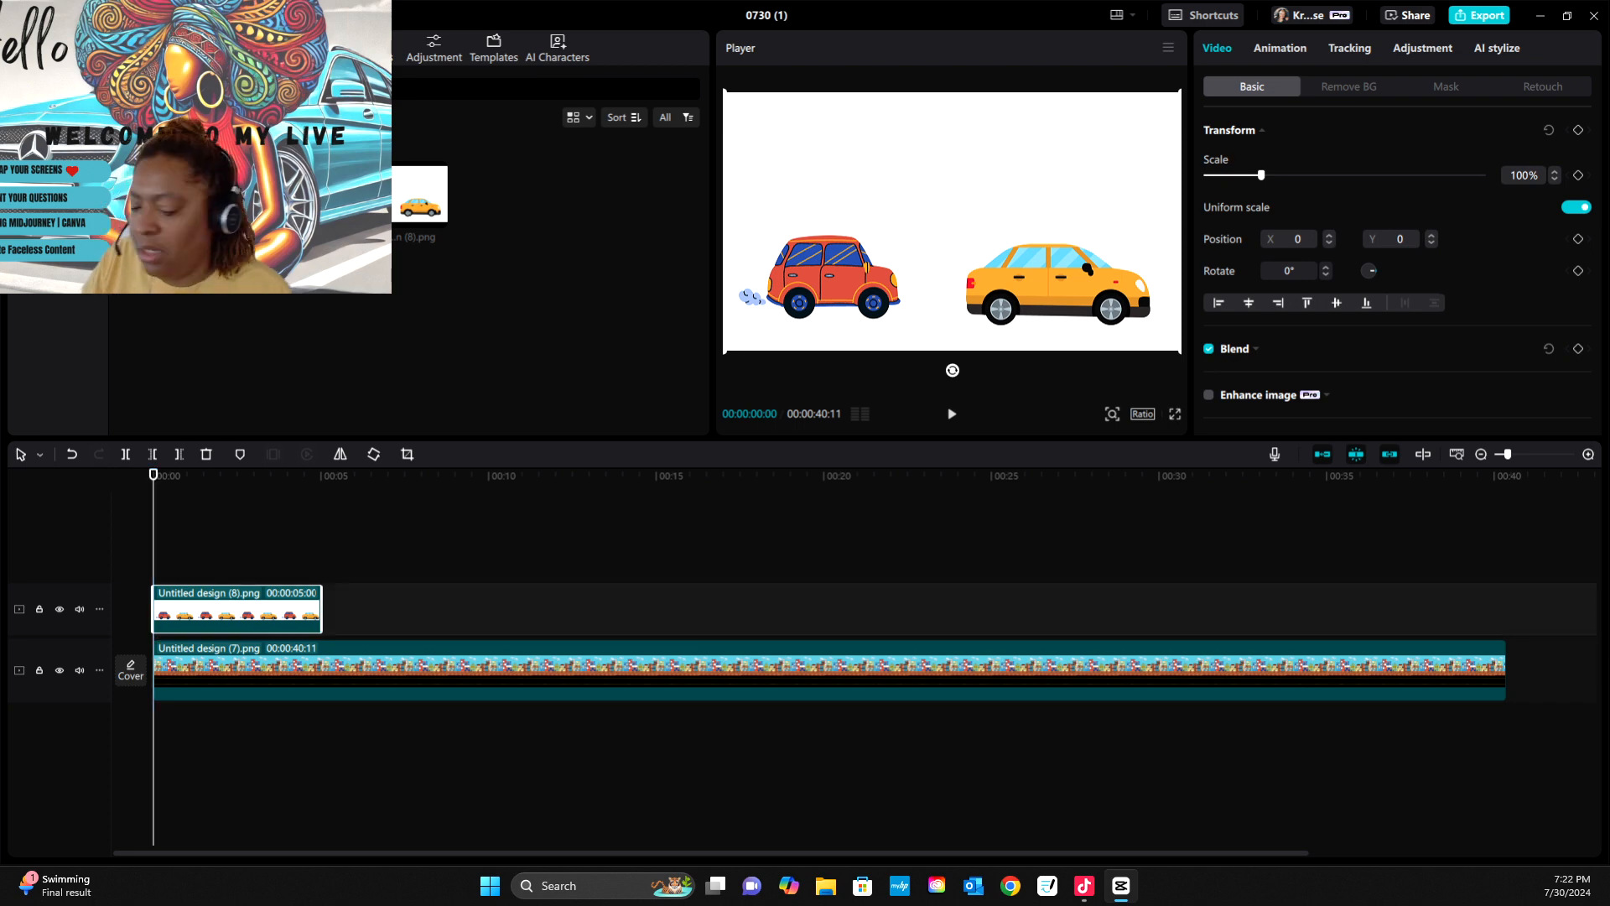
- Delete the white-background cars clip from the timeline and remove its image from the imported media
key(Delete)
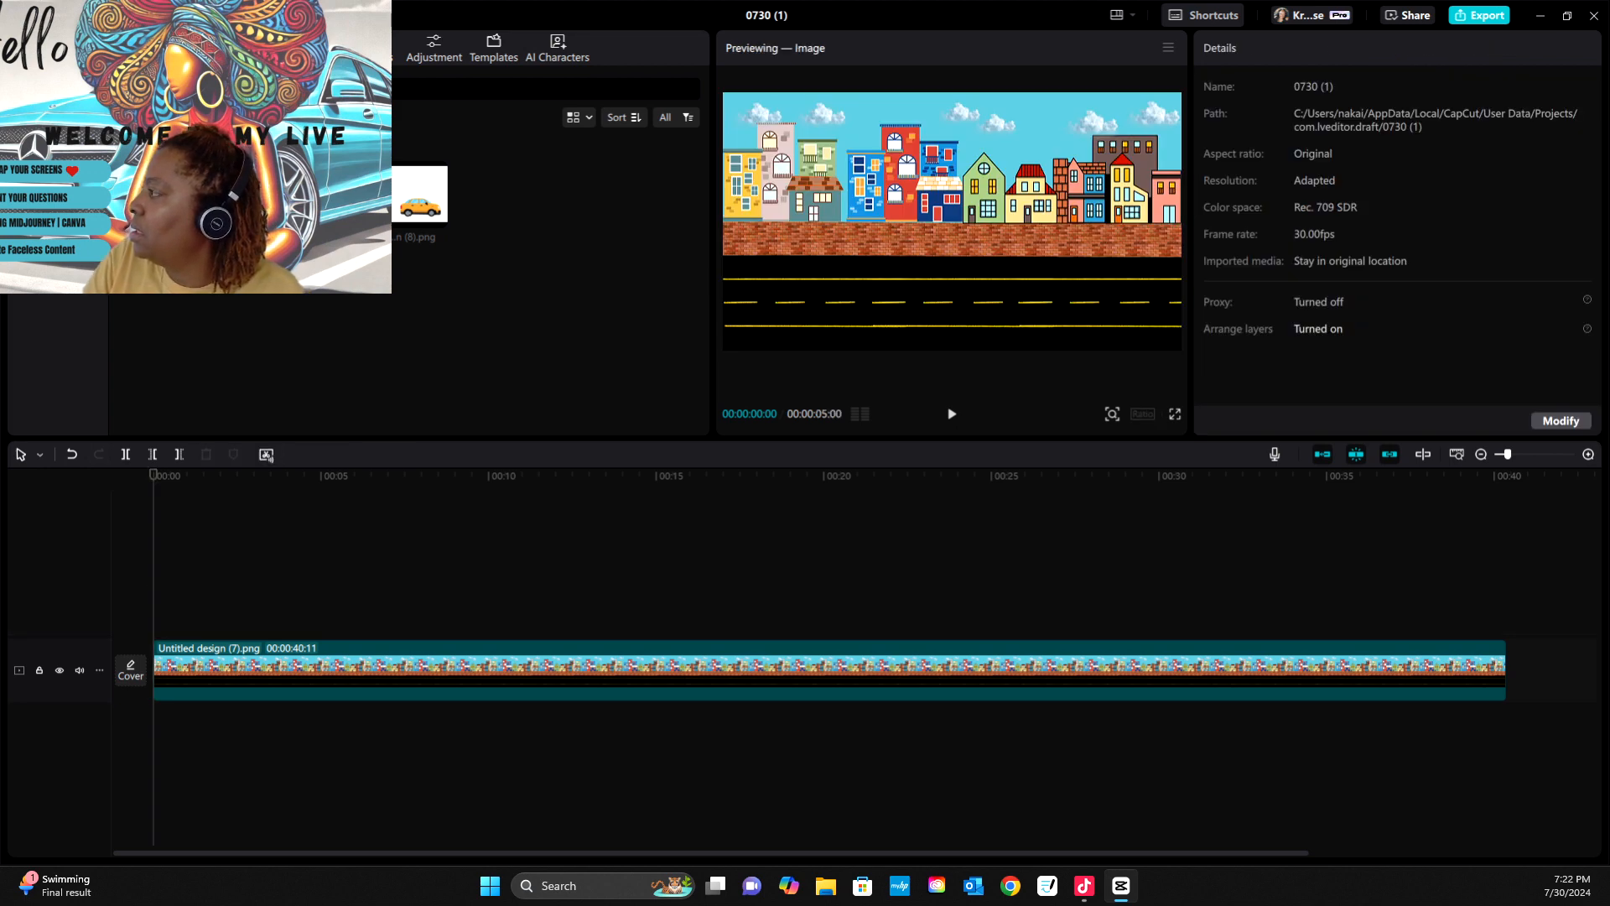
key(Delete)
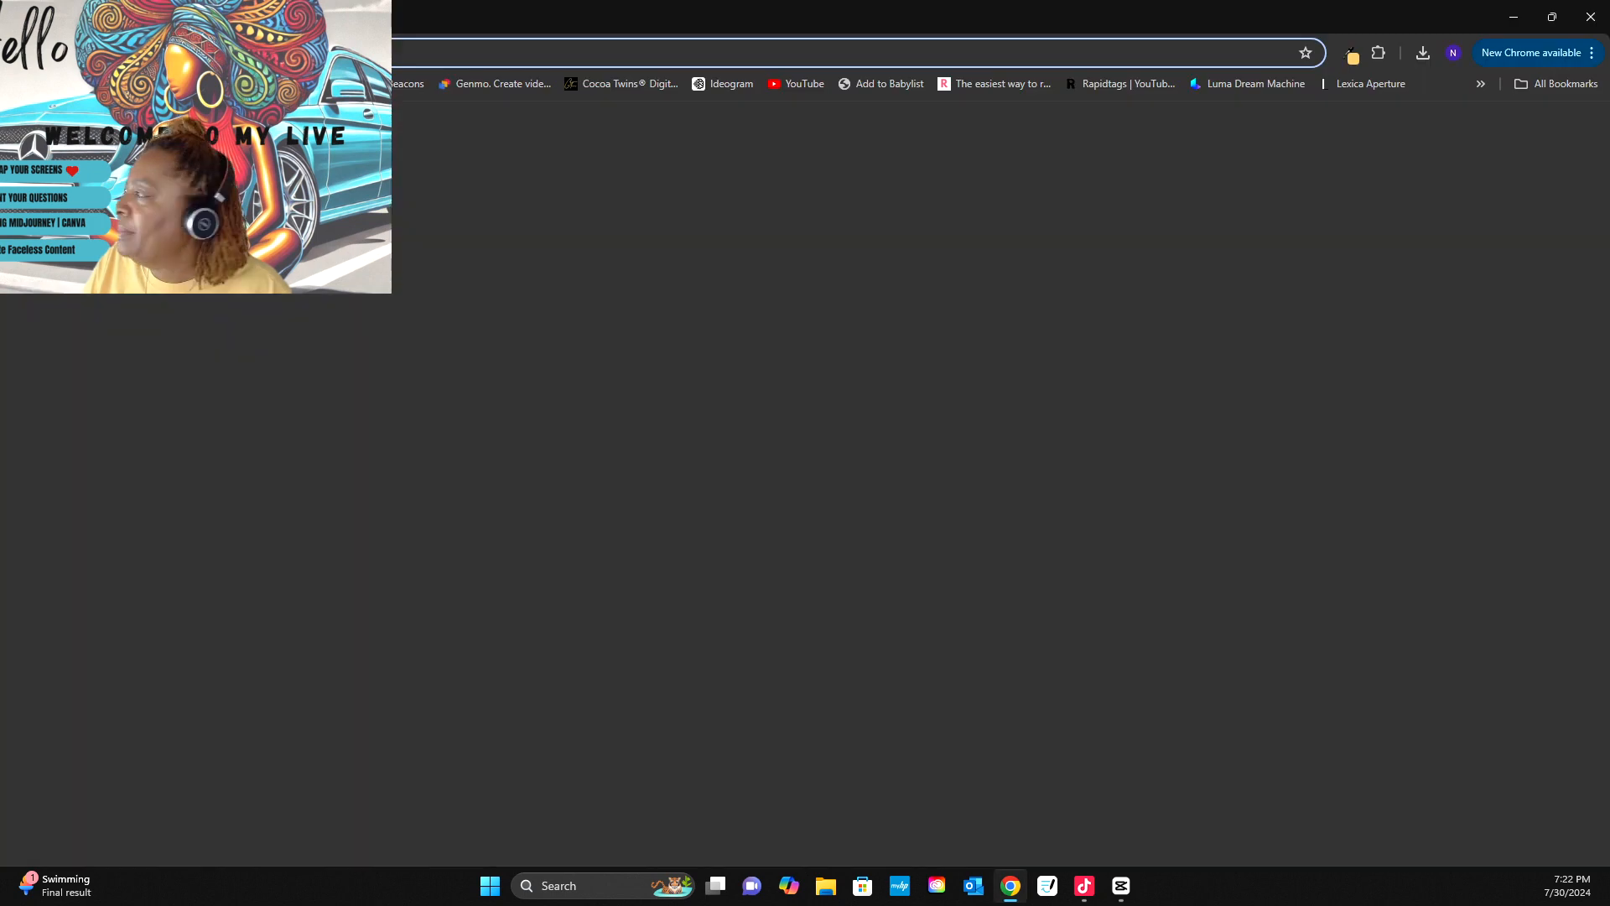
- Import the transparent-background PNGs of the cars and the walking man, and add the cars image to the start of the timeline
drag(402, 21, 0, 235)
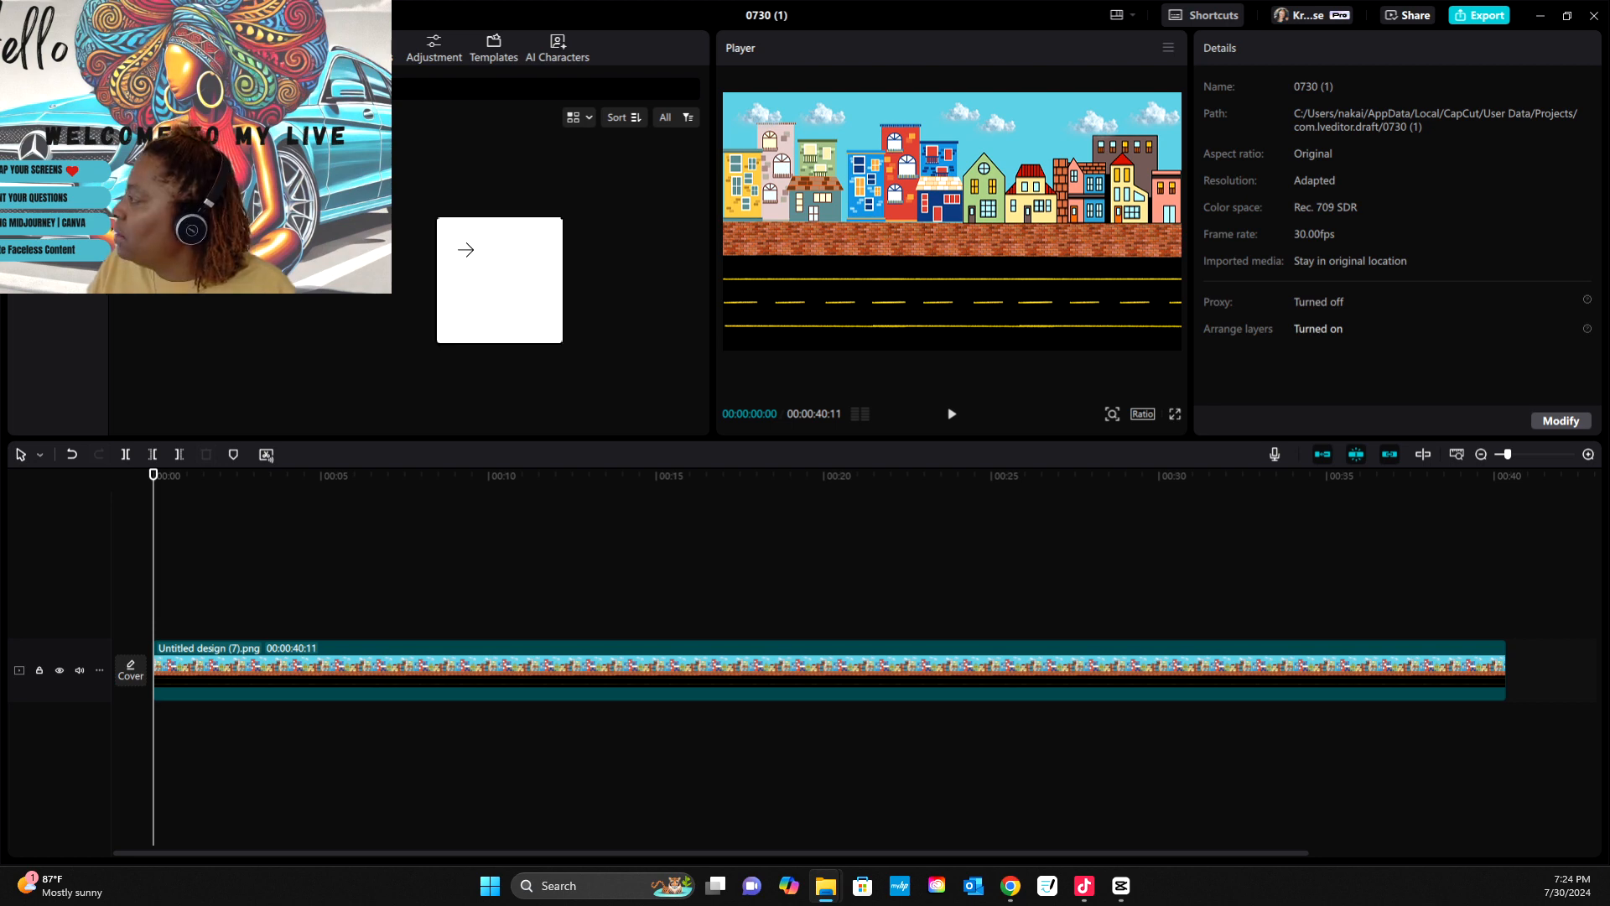
drag(500, 298, 467, 331)
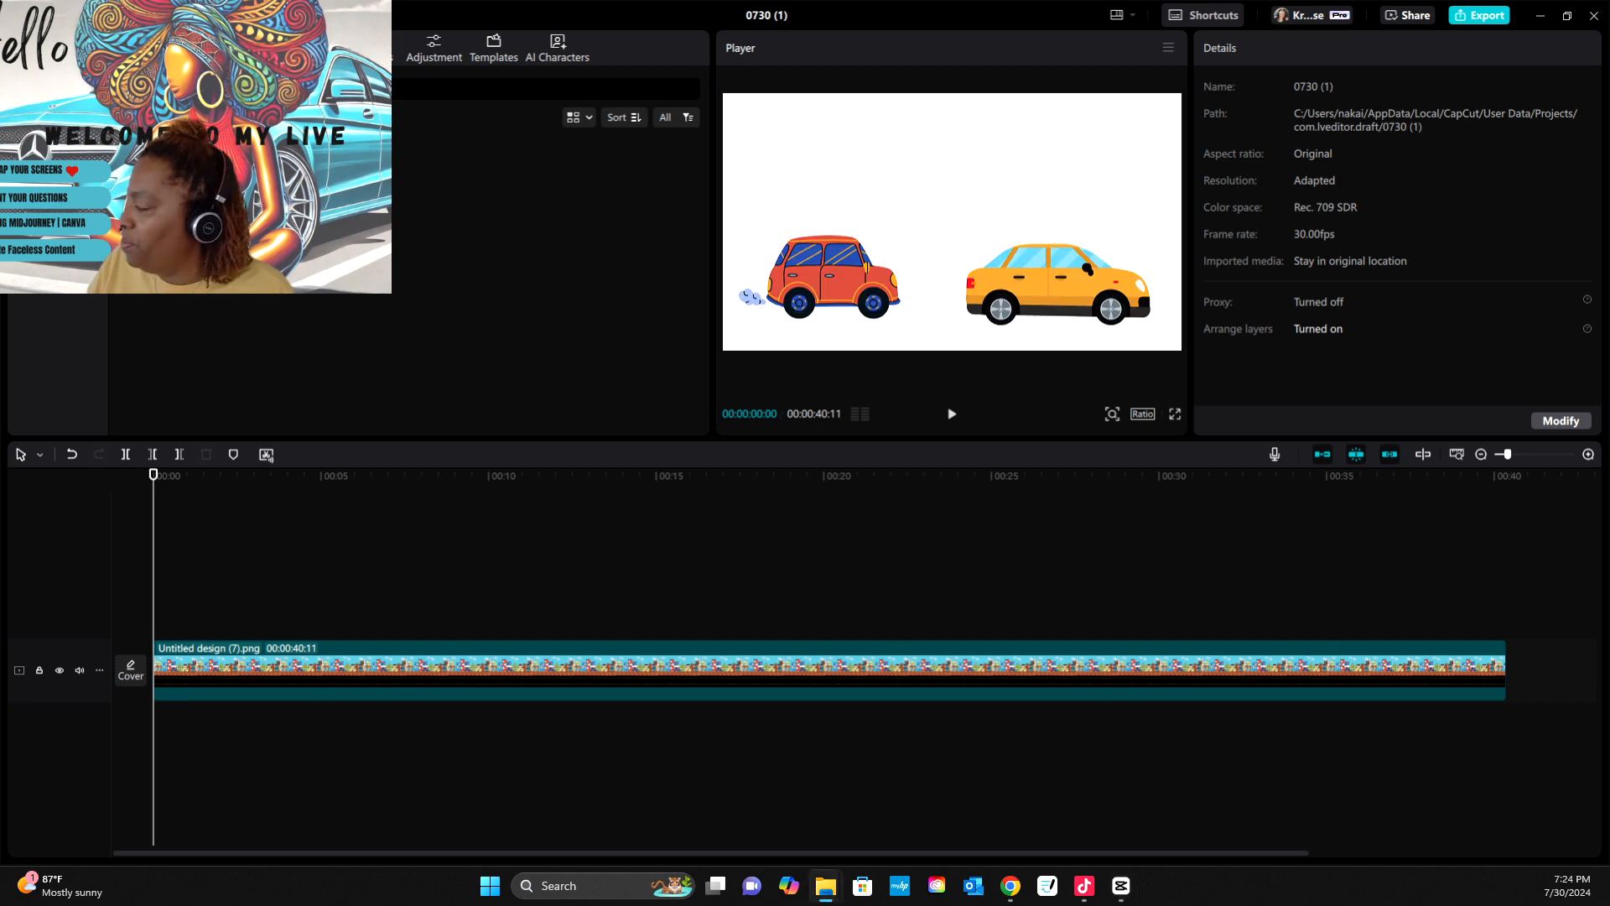
drag(424, 270, 438, 279)
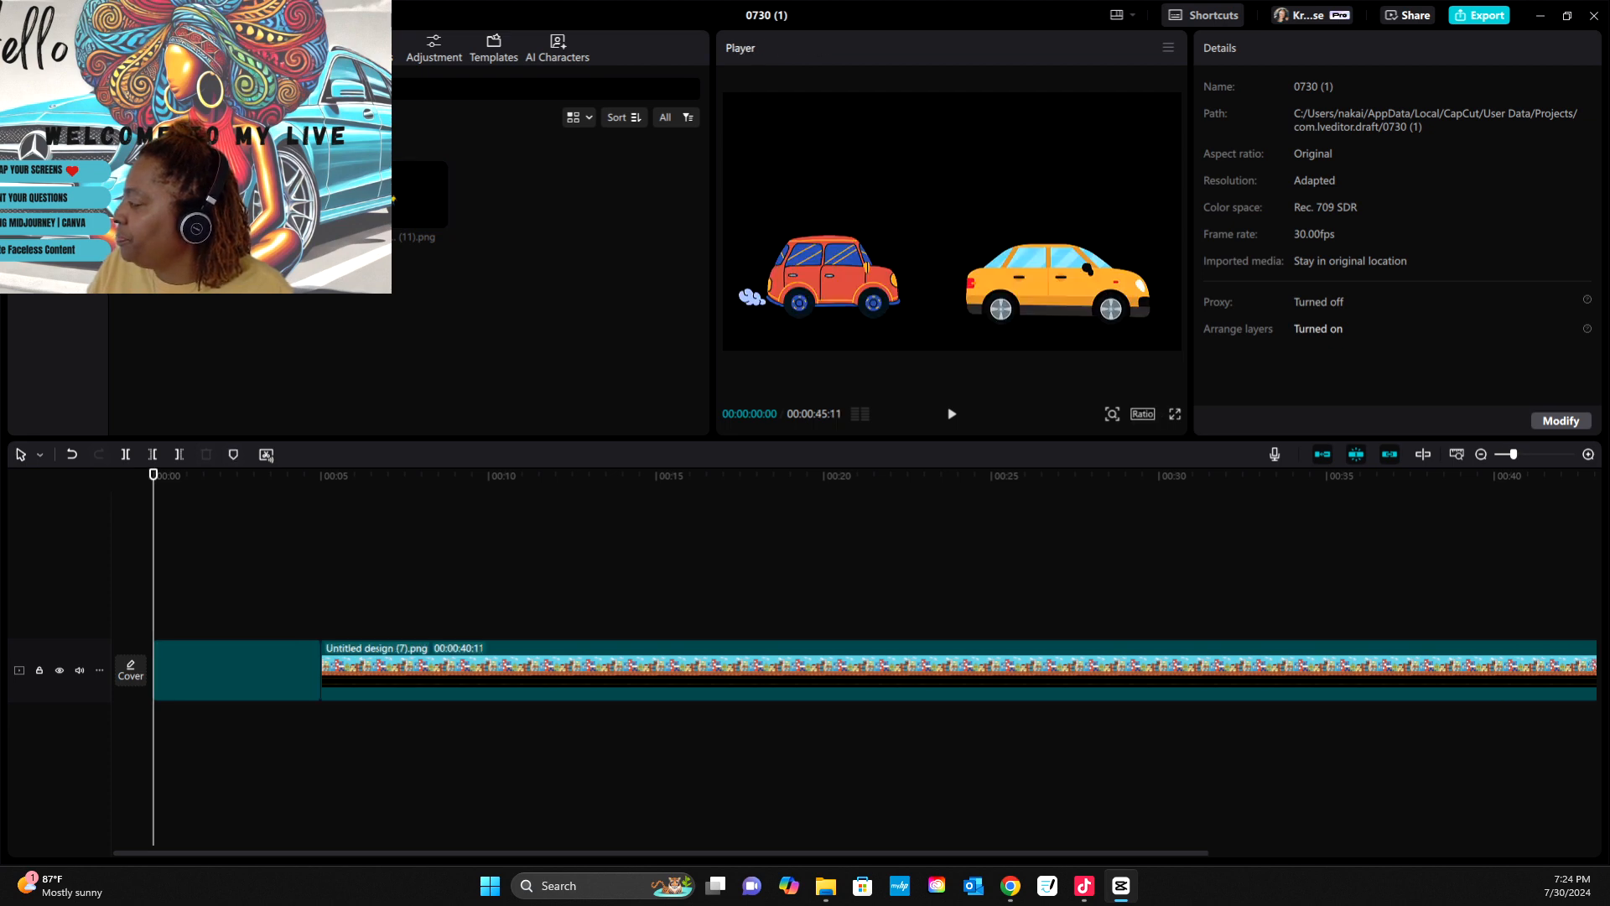
- Move the transparent cars clip to its own track above the background and extend it to about 40 seconds
drag(236, 669, 237, 615)
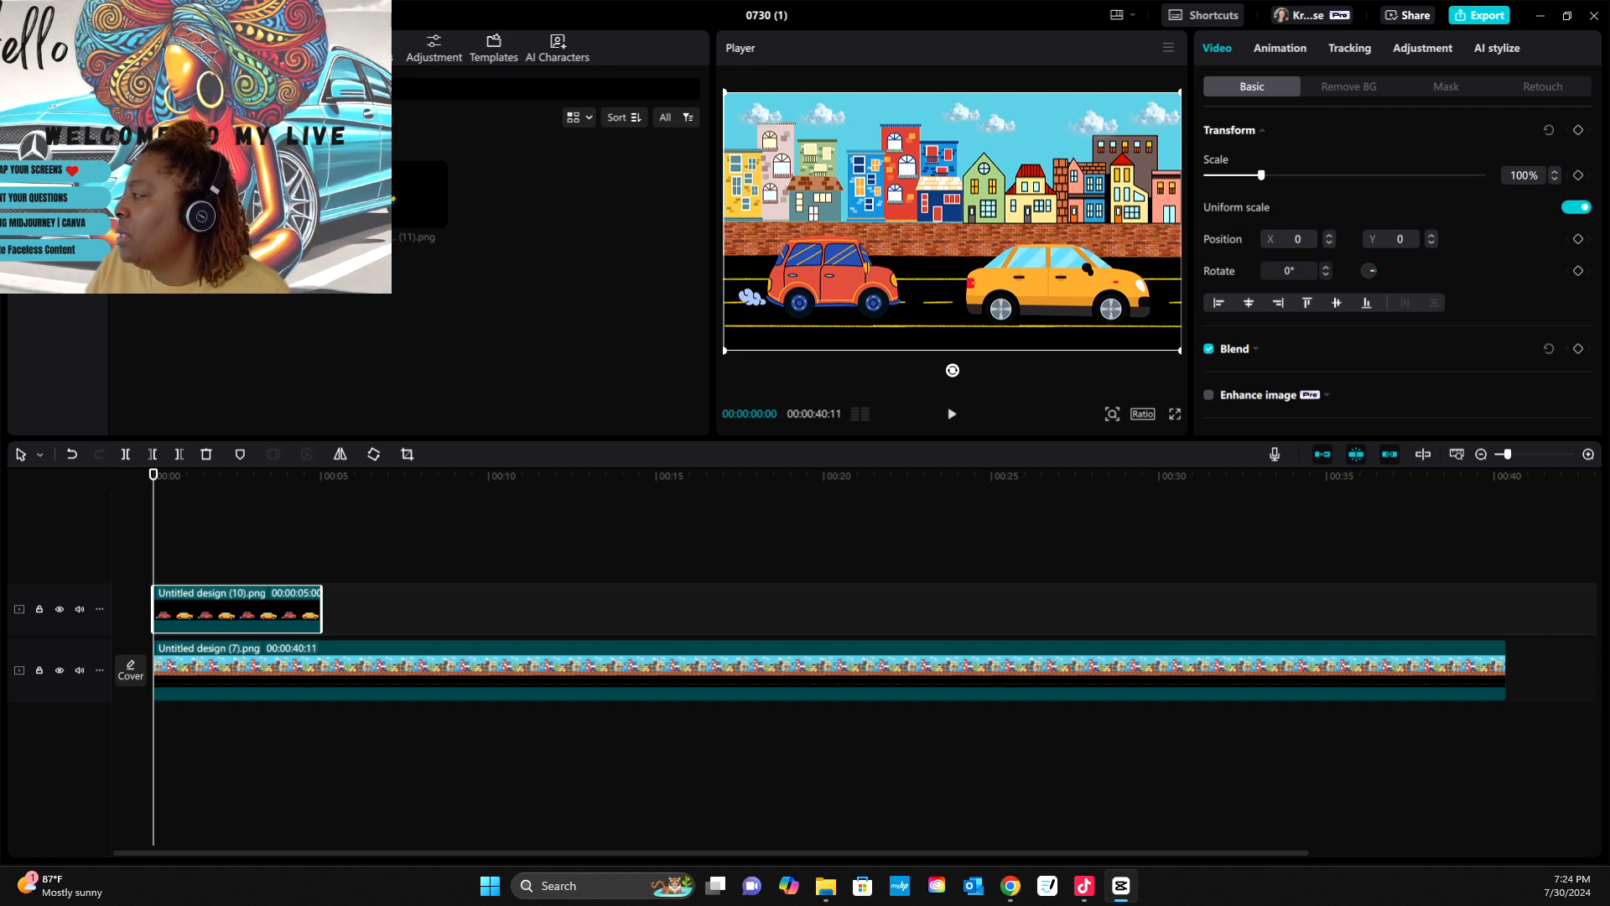
drag(322, 609, 1501, 609)
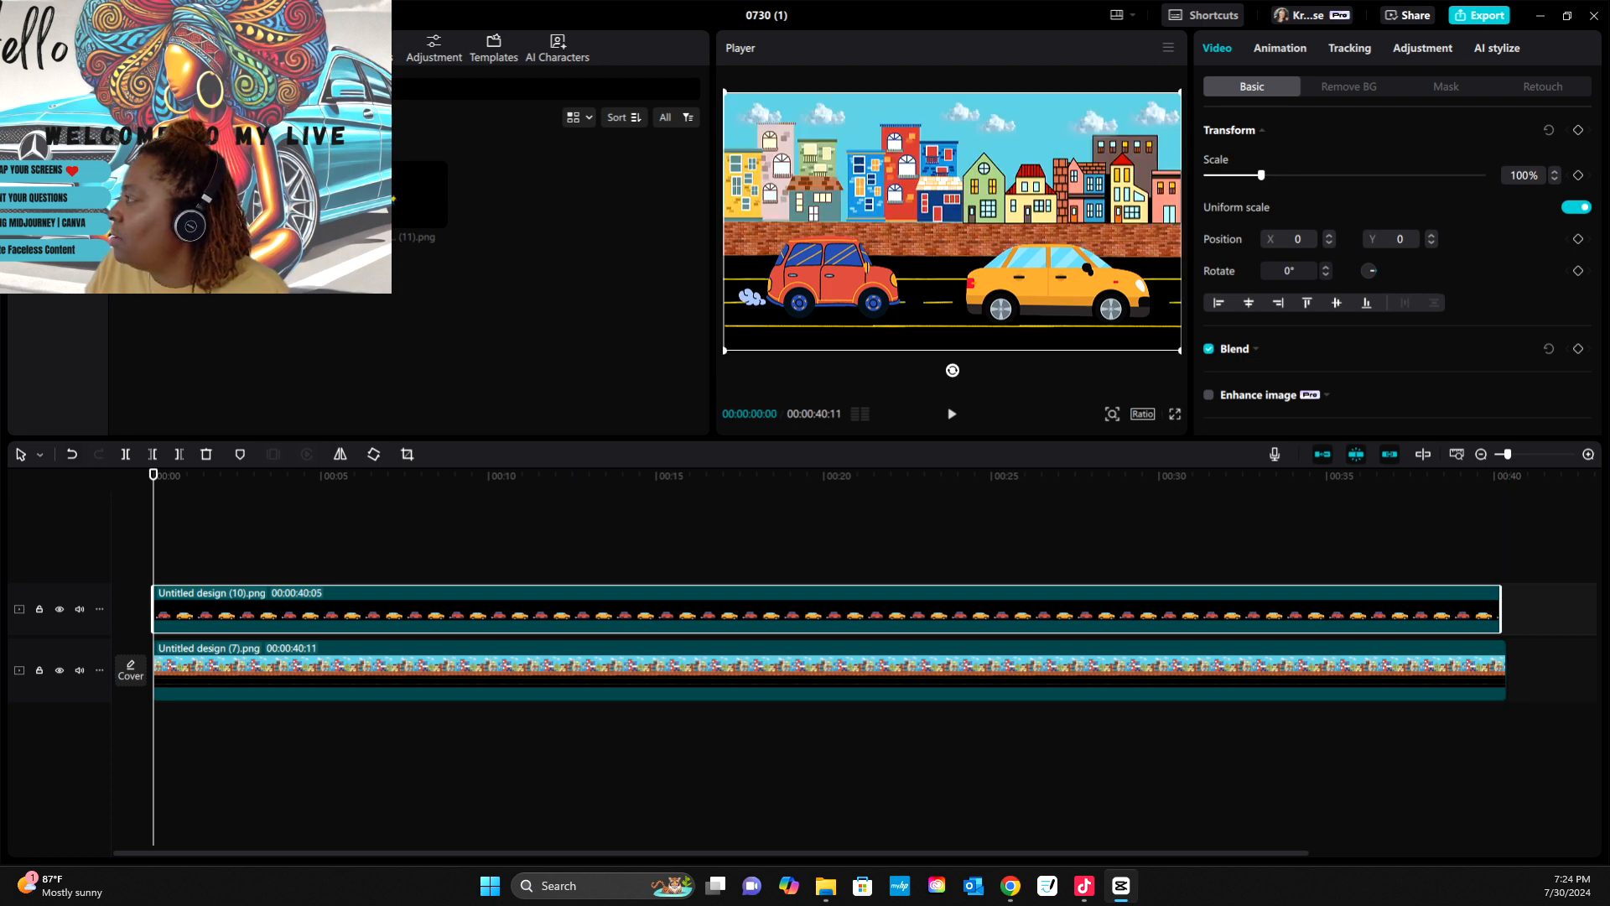
- Add the transparent walking-man image on a track above the cars and extend it to about 40 seconds
click(436, 217)
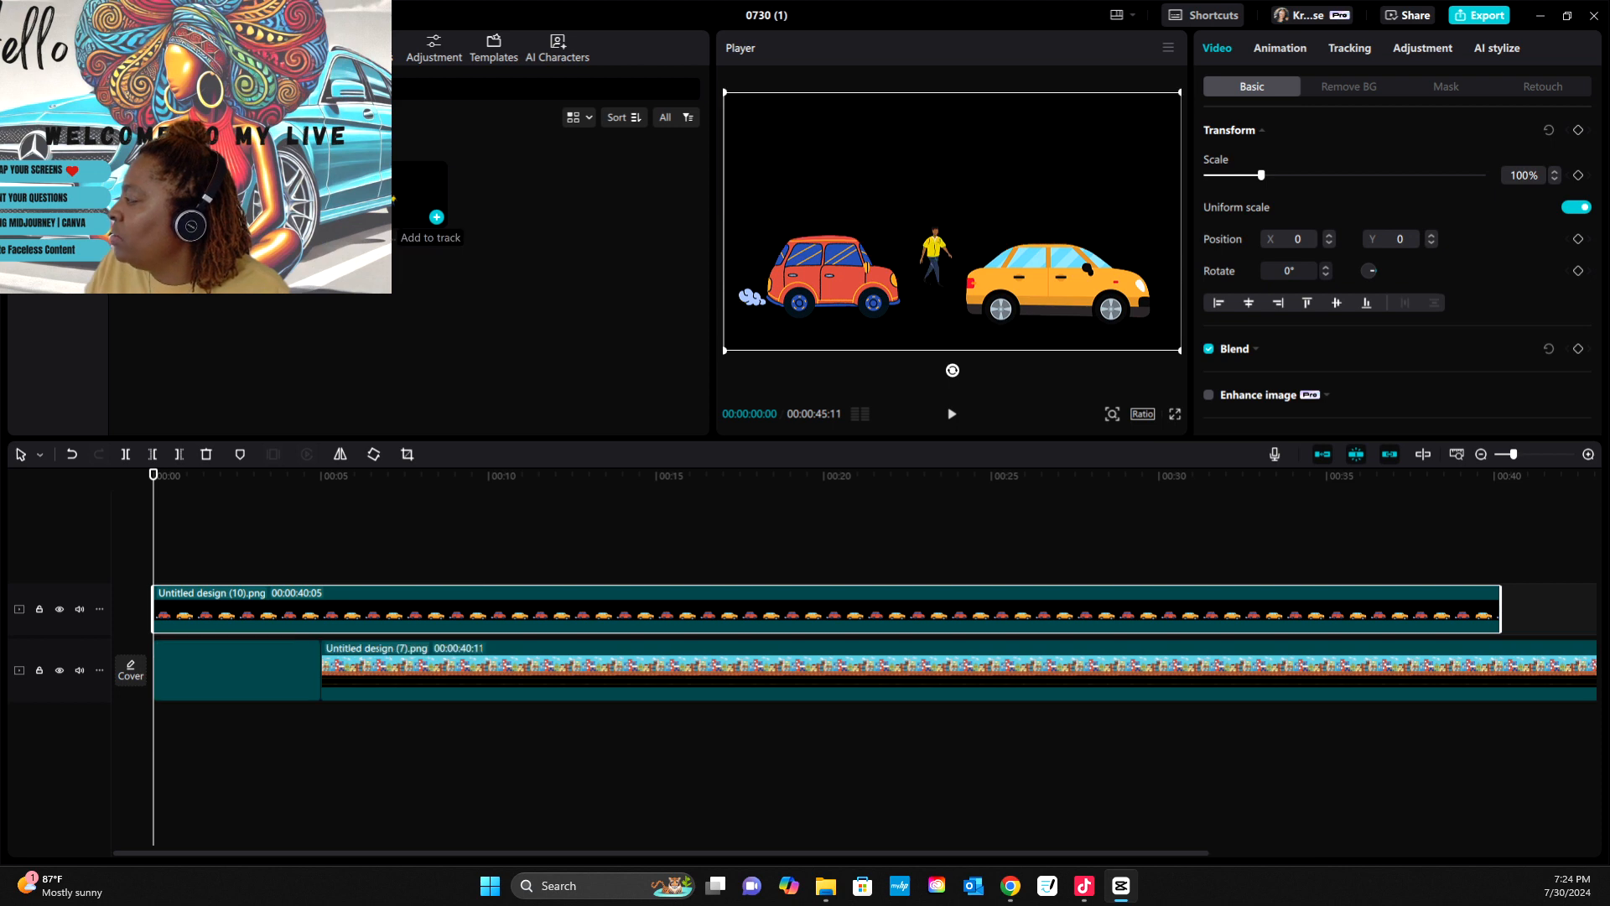
drag(237, 670, 236, 550)
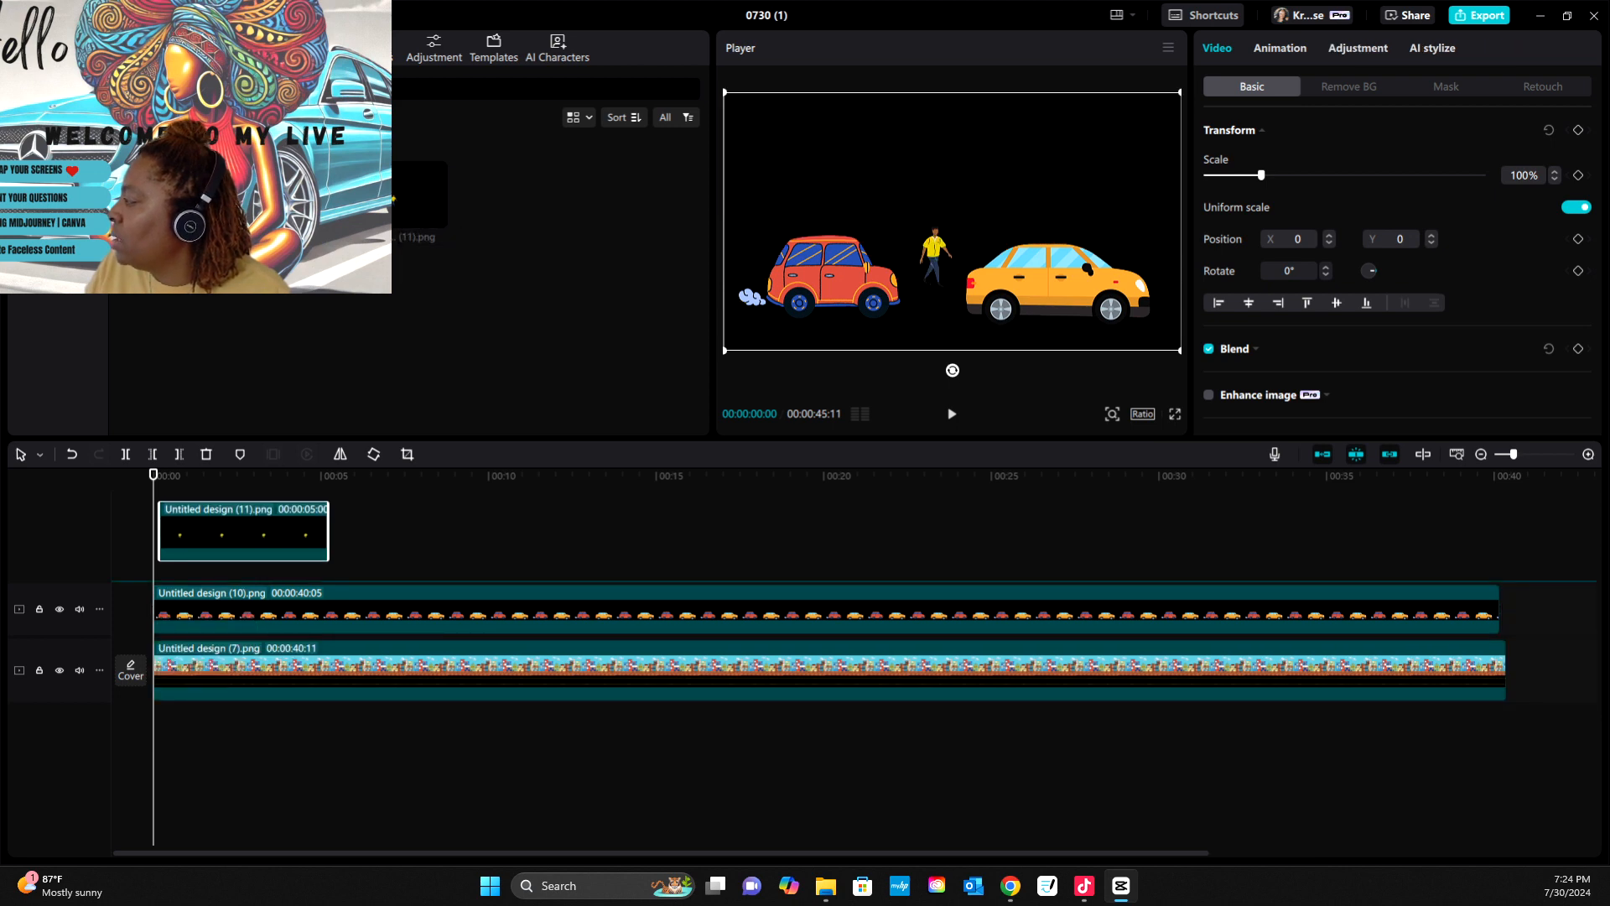
drag(321, 558, 513, 557)
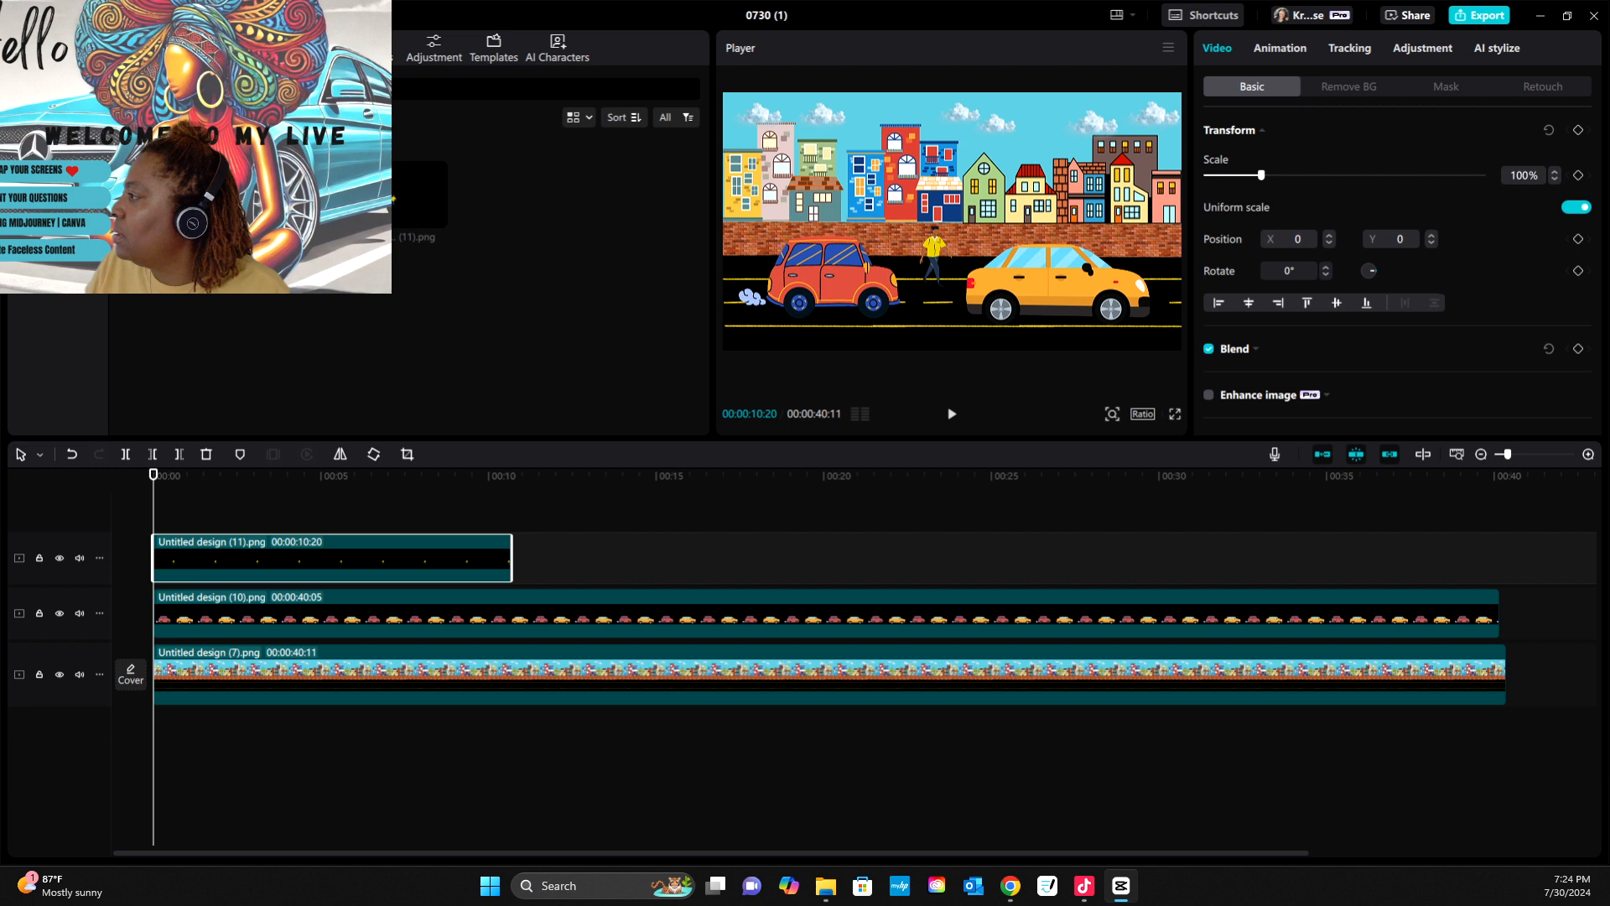
drag(513, 558, 1501, 558)
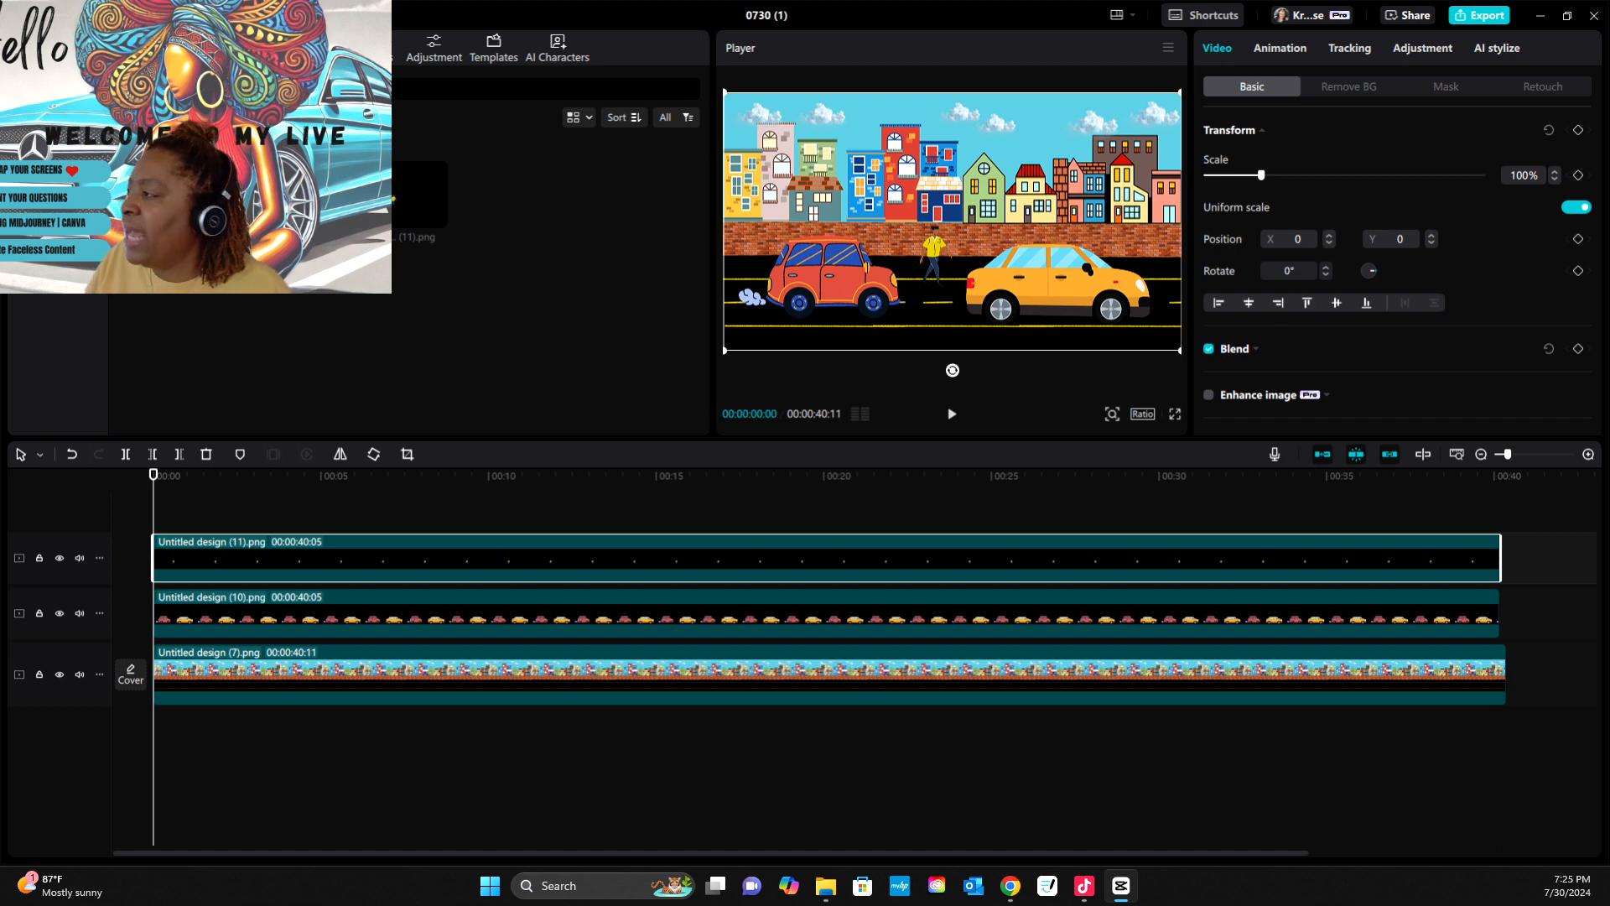
- Add a position keyframe at the start of the cars clip and move the cars out of frame past the scene's left edge, to about X -3619
click(826, 613)
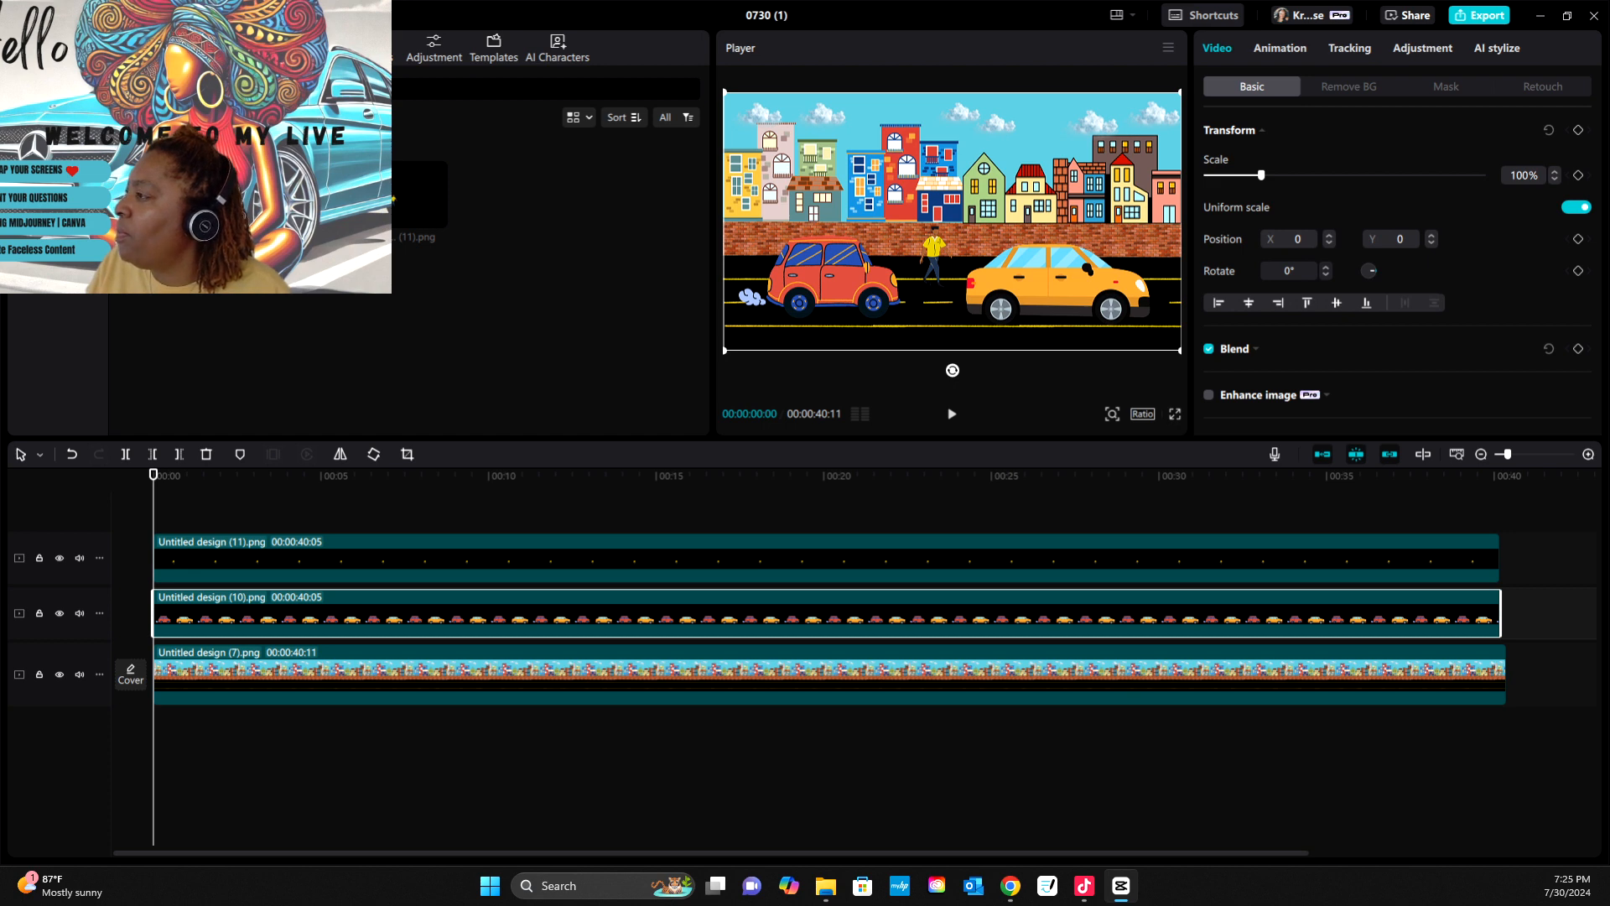
click(826, 558)
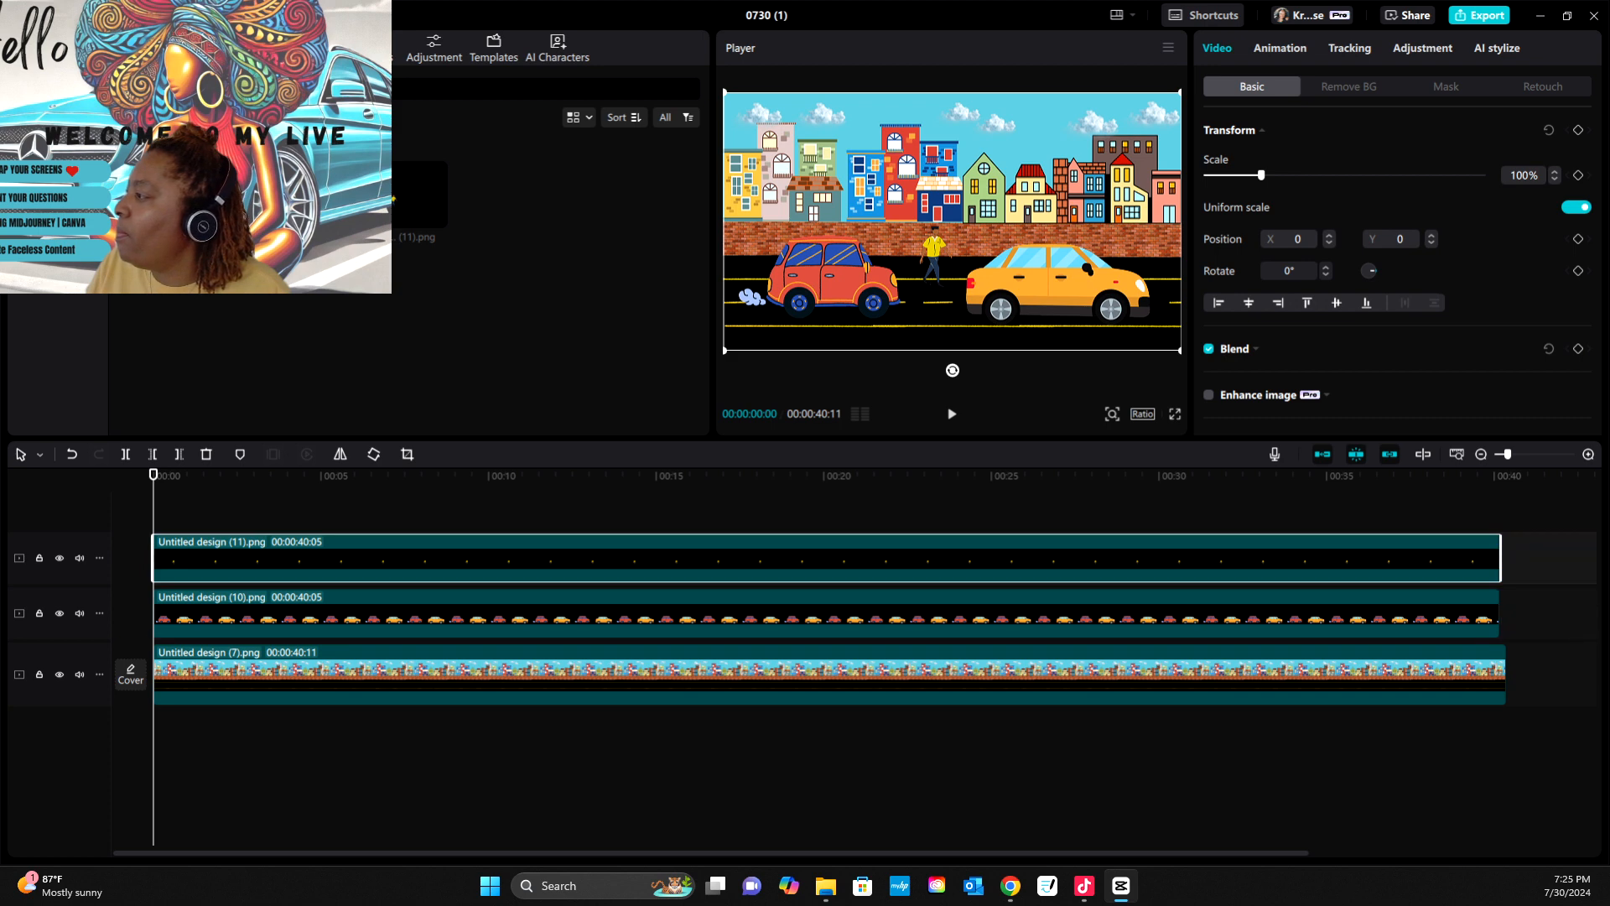
click(826, 613)
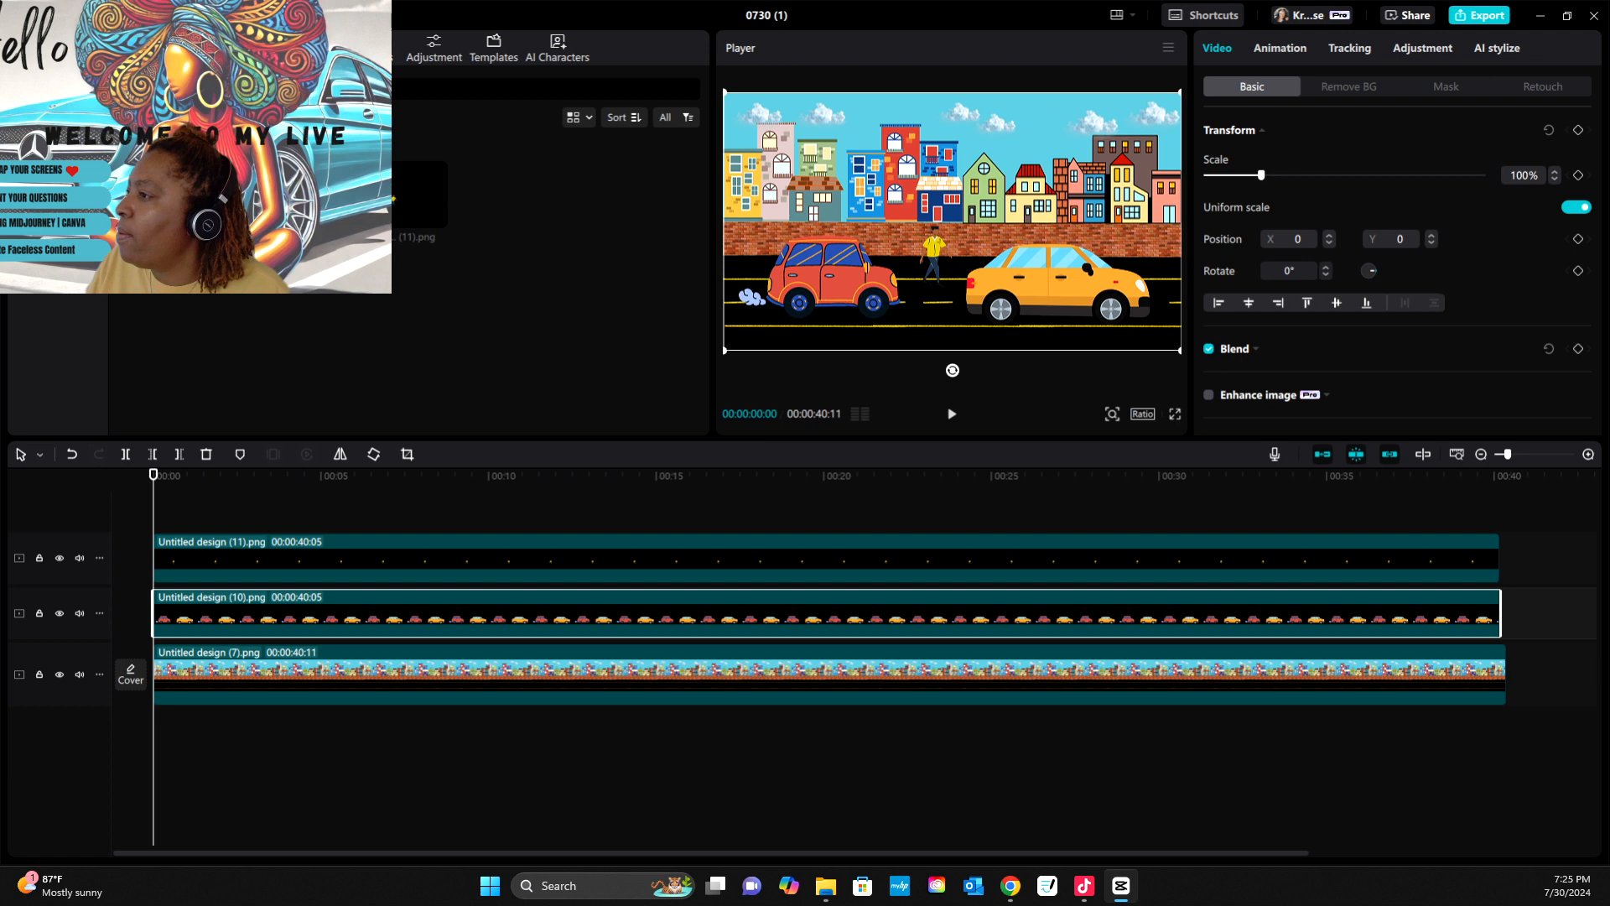
click(826, 558)
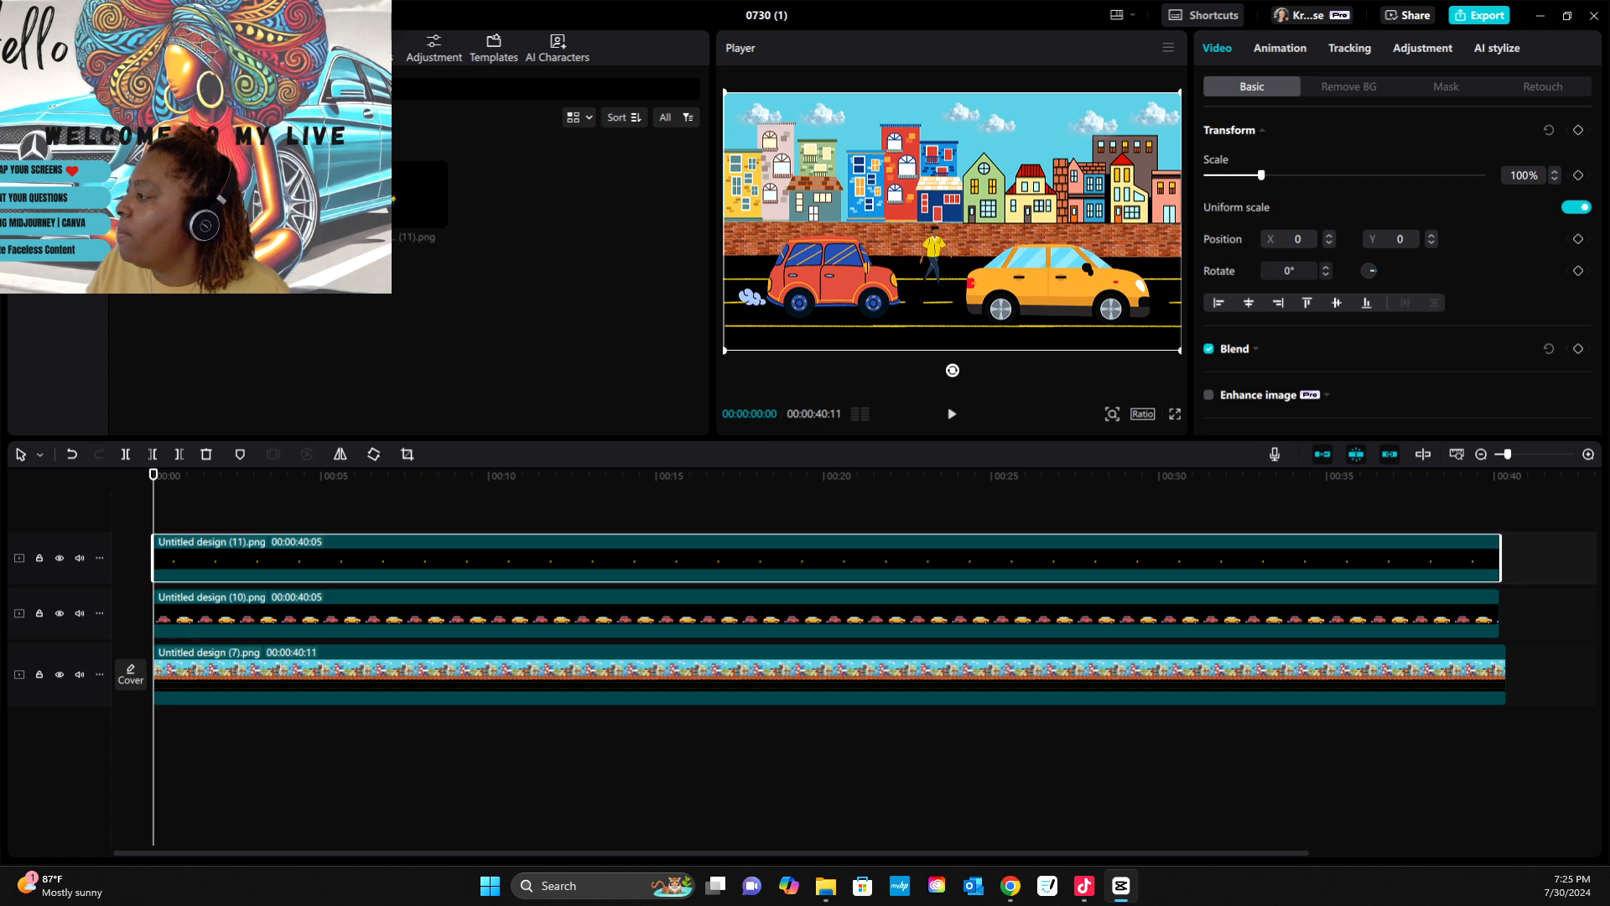
click(826, 613)
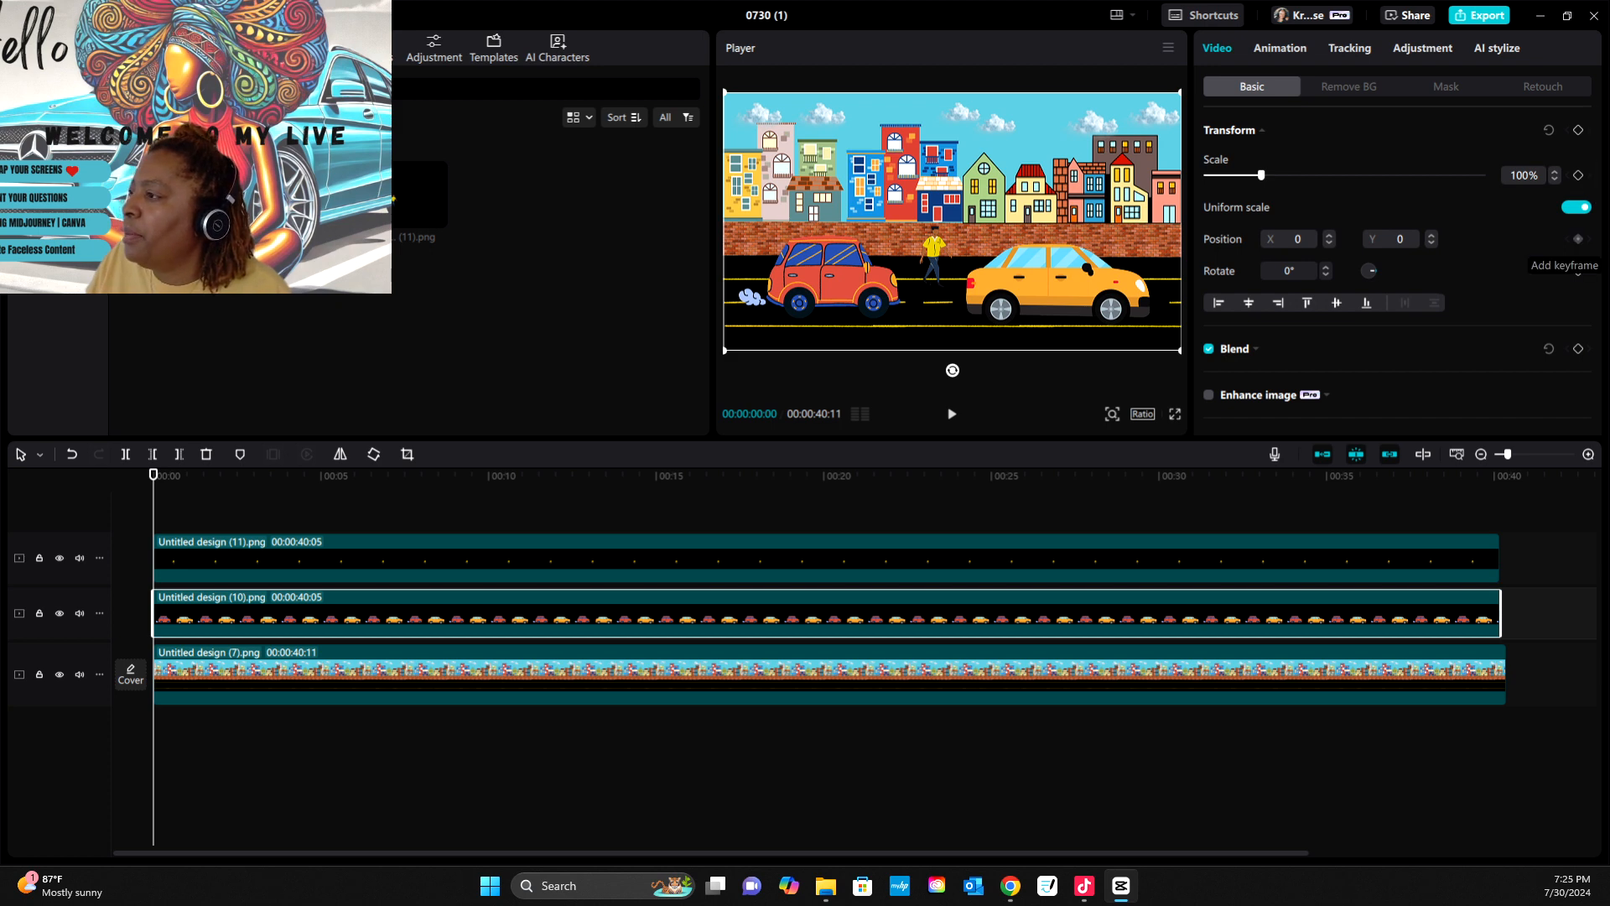
click(1577, 239)
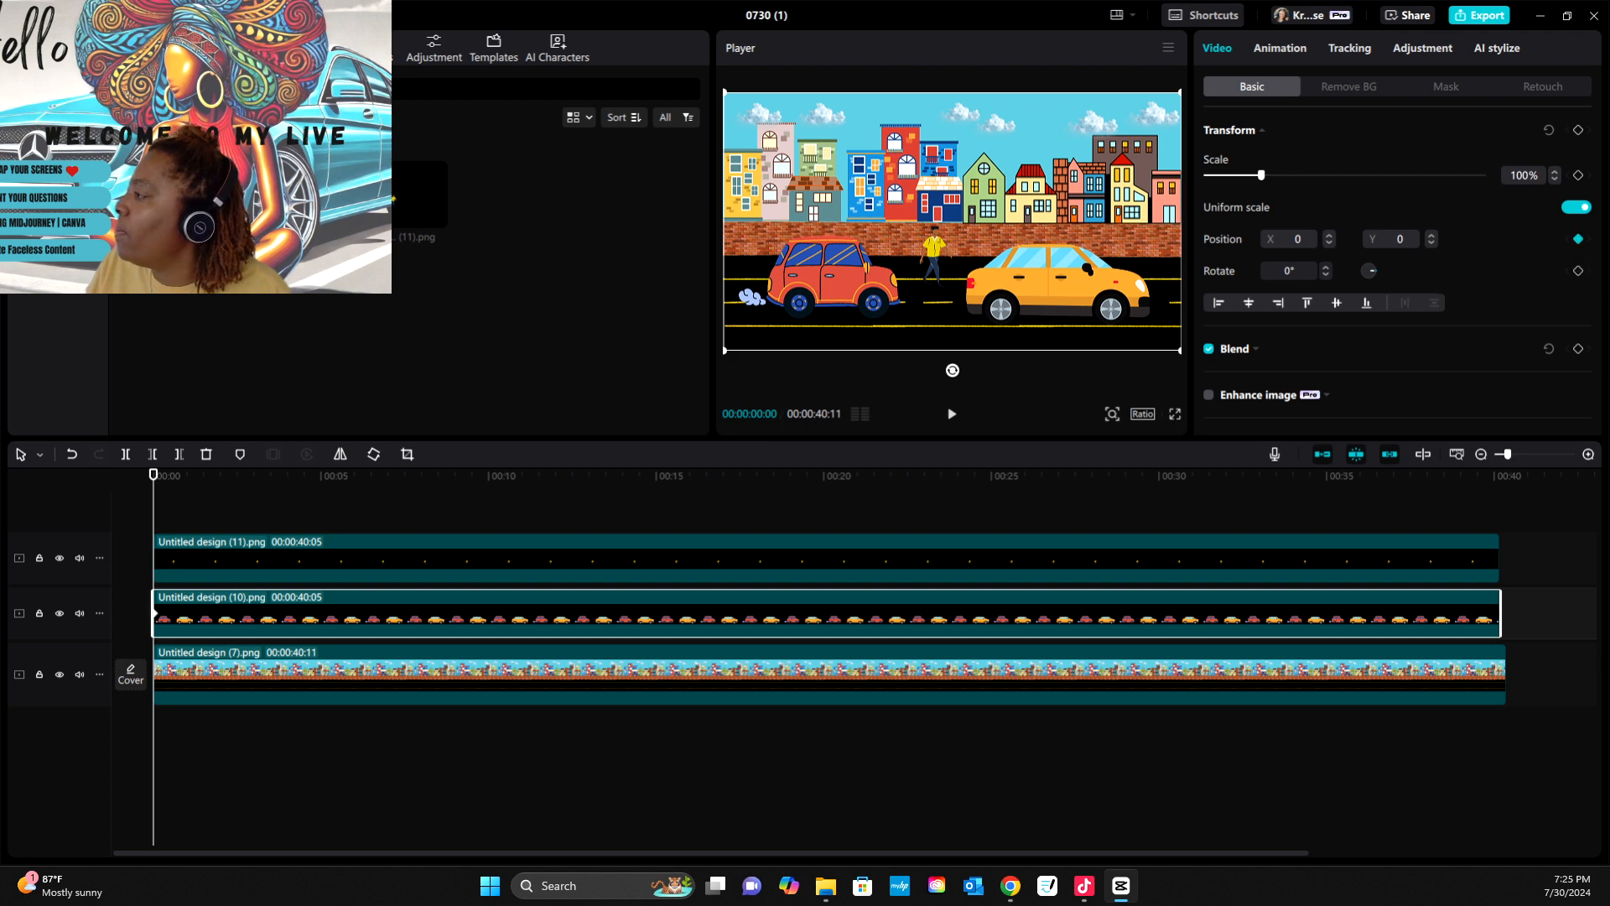
drag(1059, 281, 627, 283)
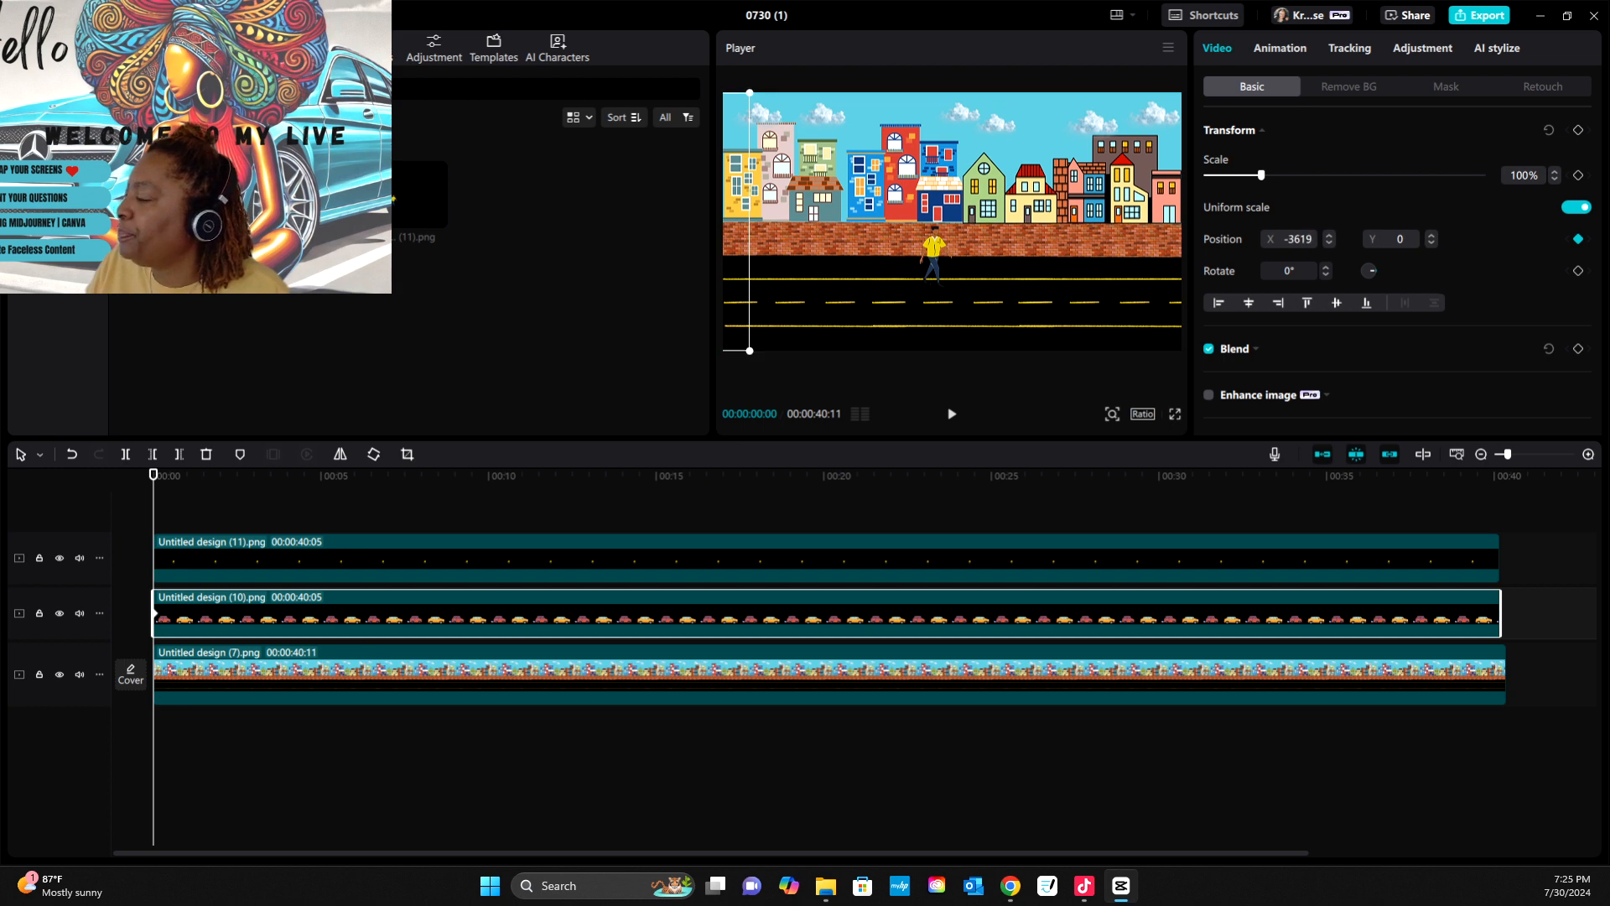
- Near the end of the cars clip, at 00:00:39:29, move the cars out past the scene's right edge, to about X 3735
drag(154, 475, 1506, 474)
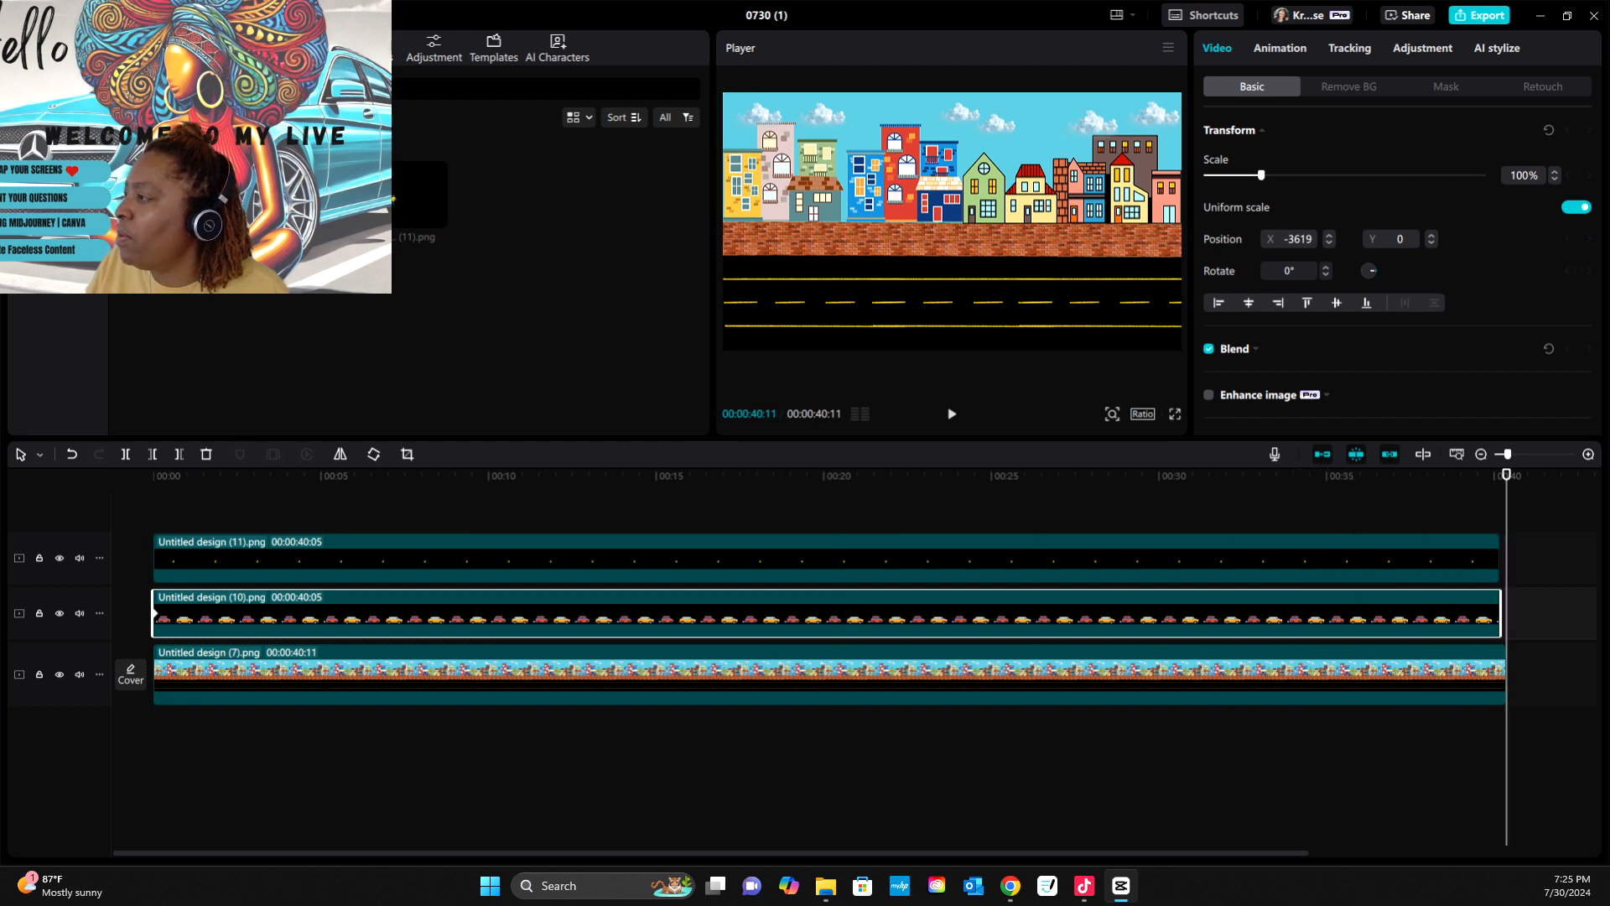
drag(1506, 475, 1493, 474)
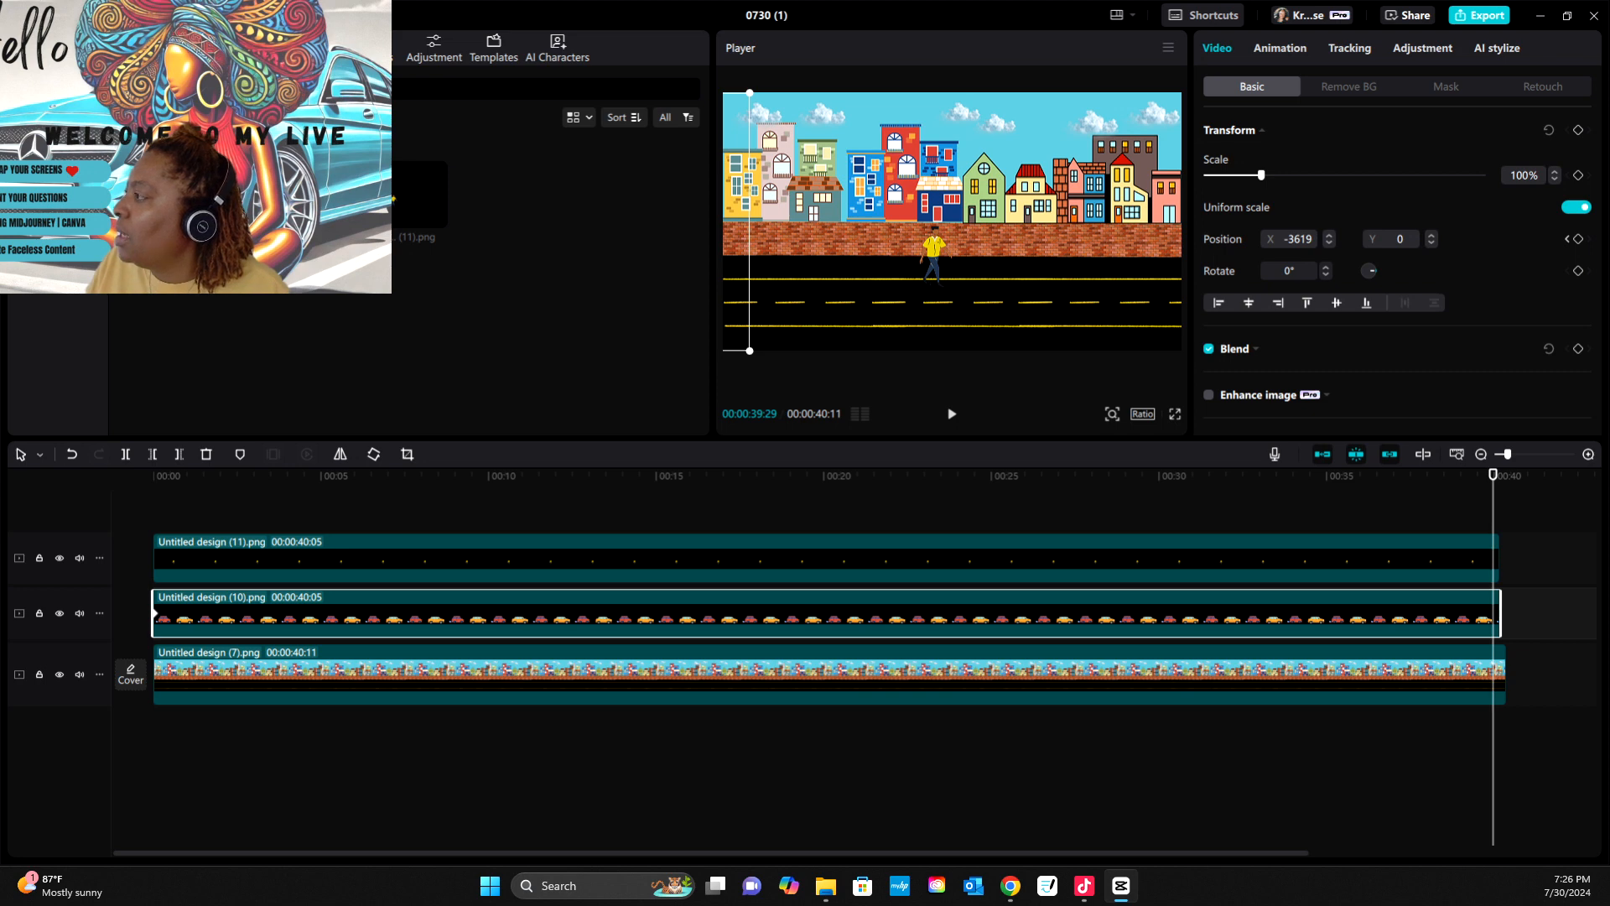
drag(708, 284, 1587, 283)
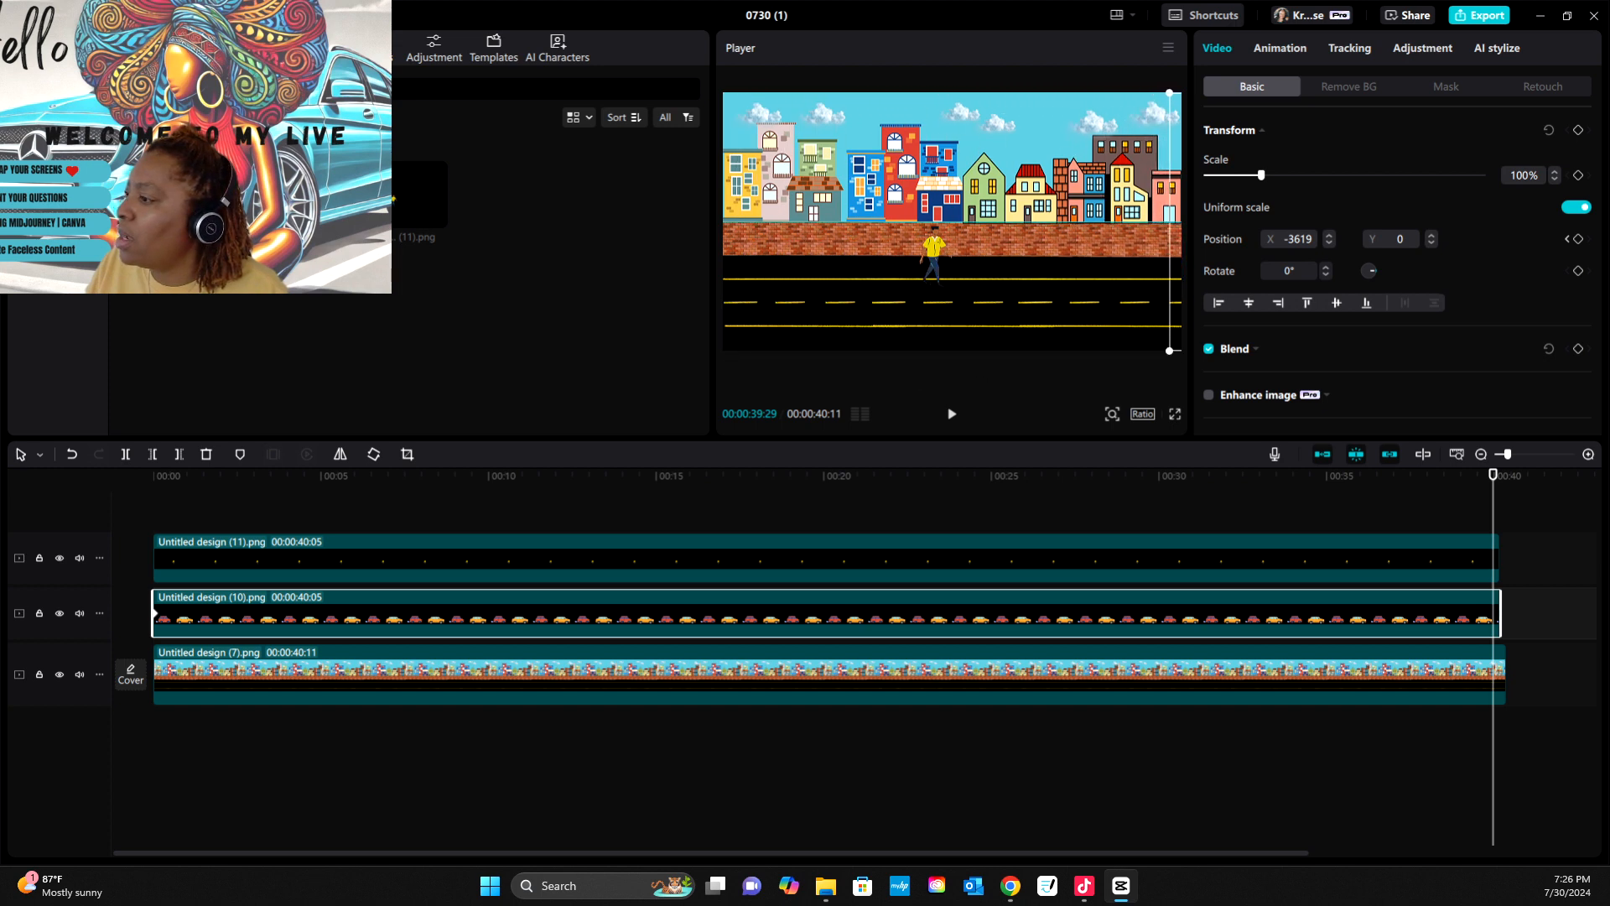
- Play the timeline from the beginning to check how the cars drive across the street
key(space)
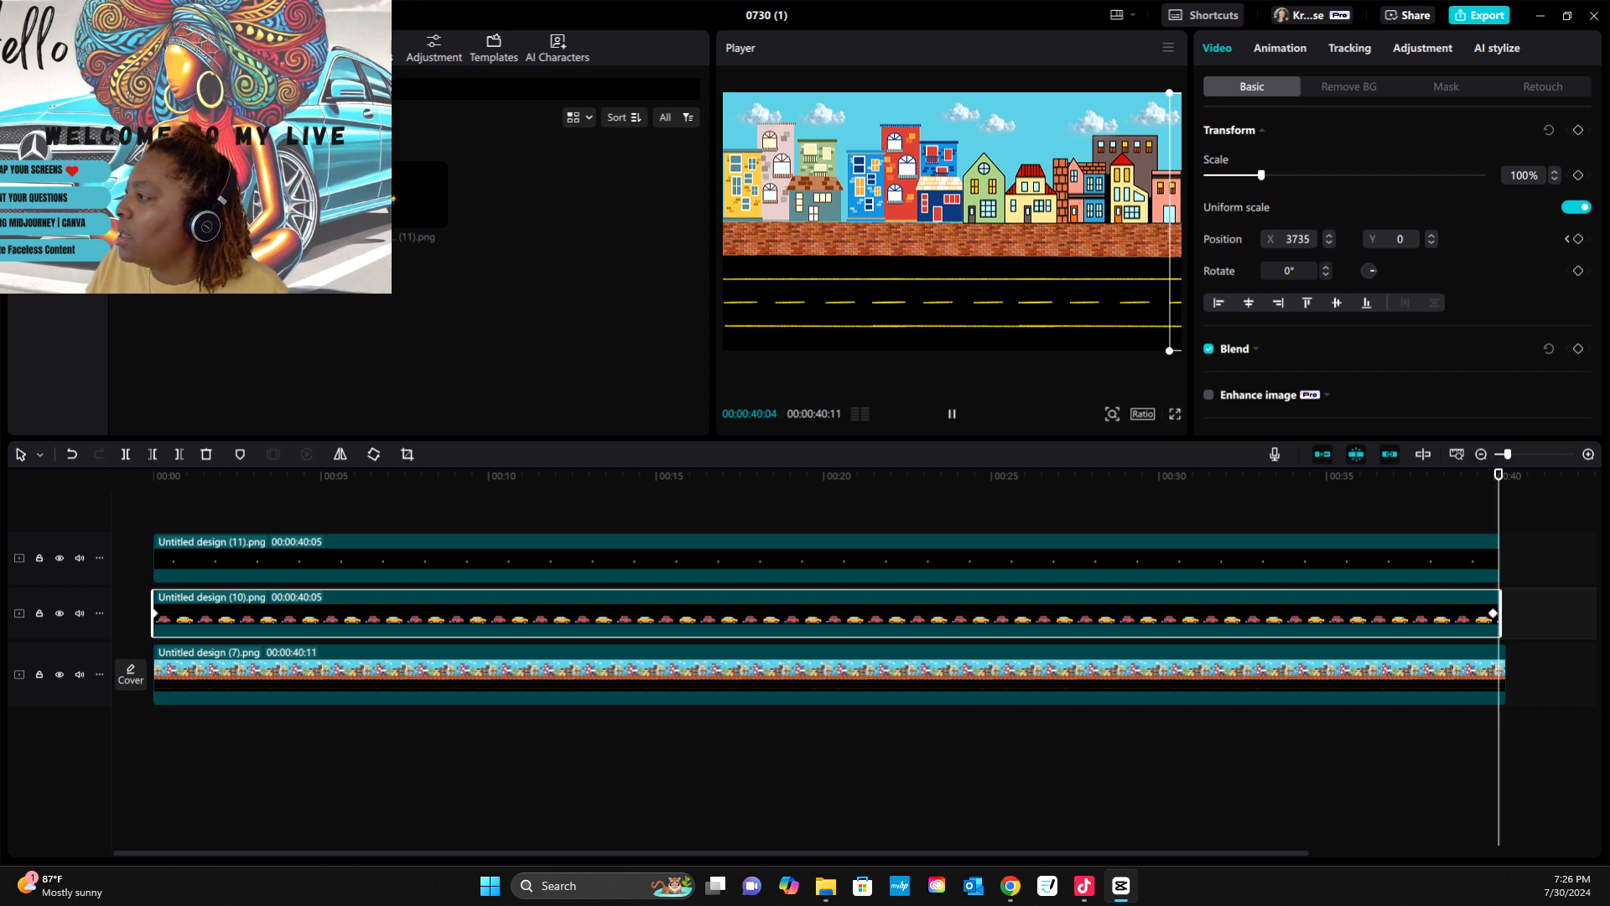
key(Home)
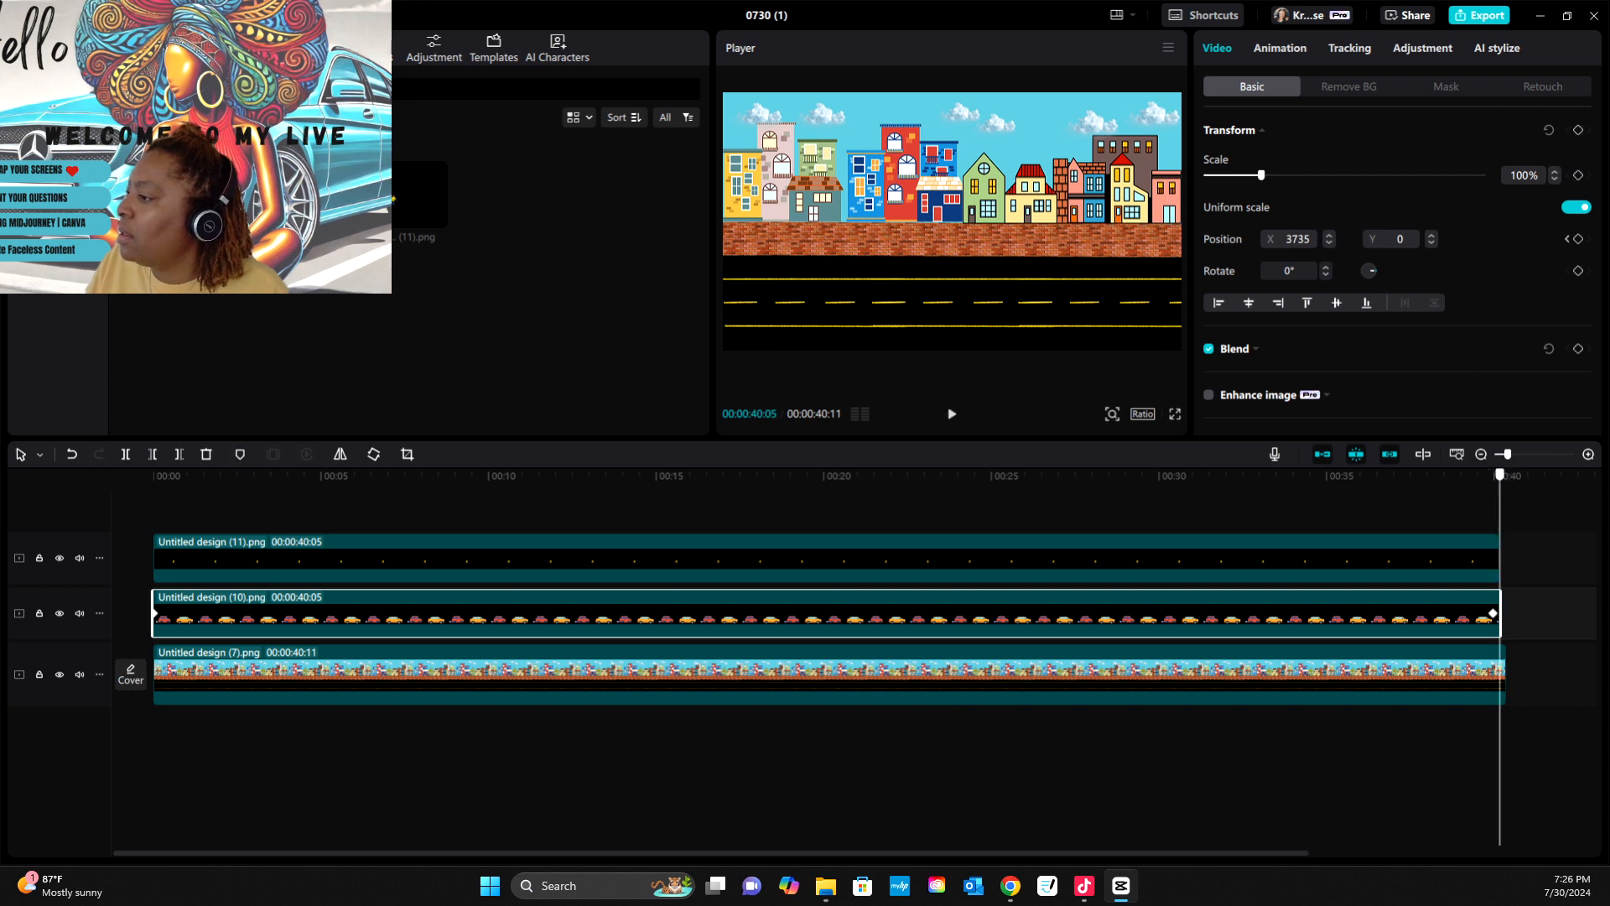
key(space)
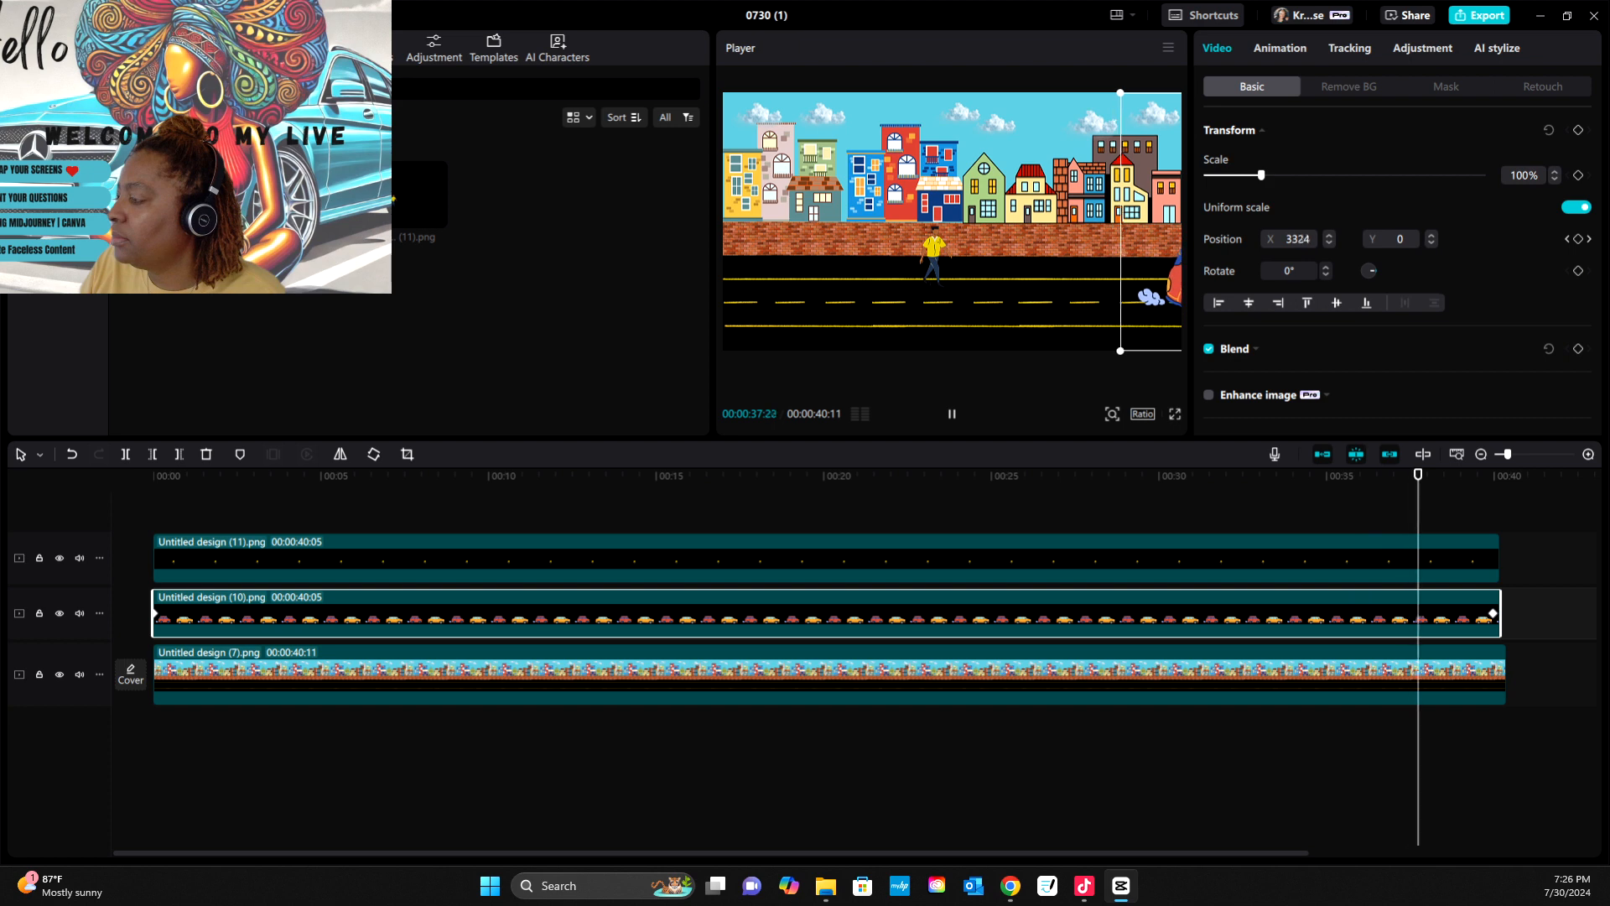
- Review the ending position keyframe and the animation and transform settings of the Untitled design (10).png car clip
key(space)
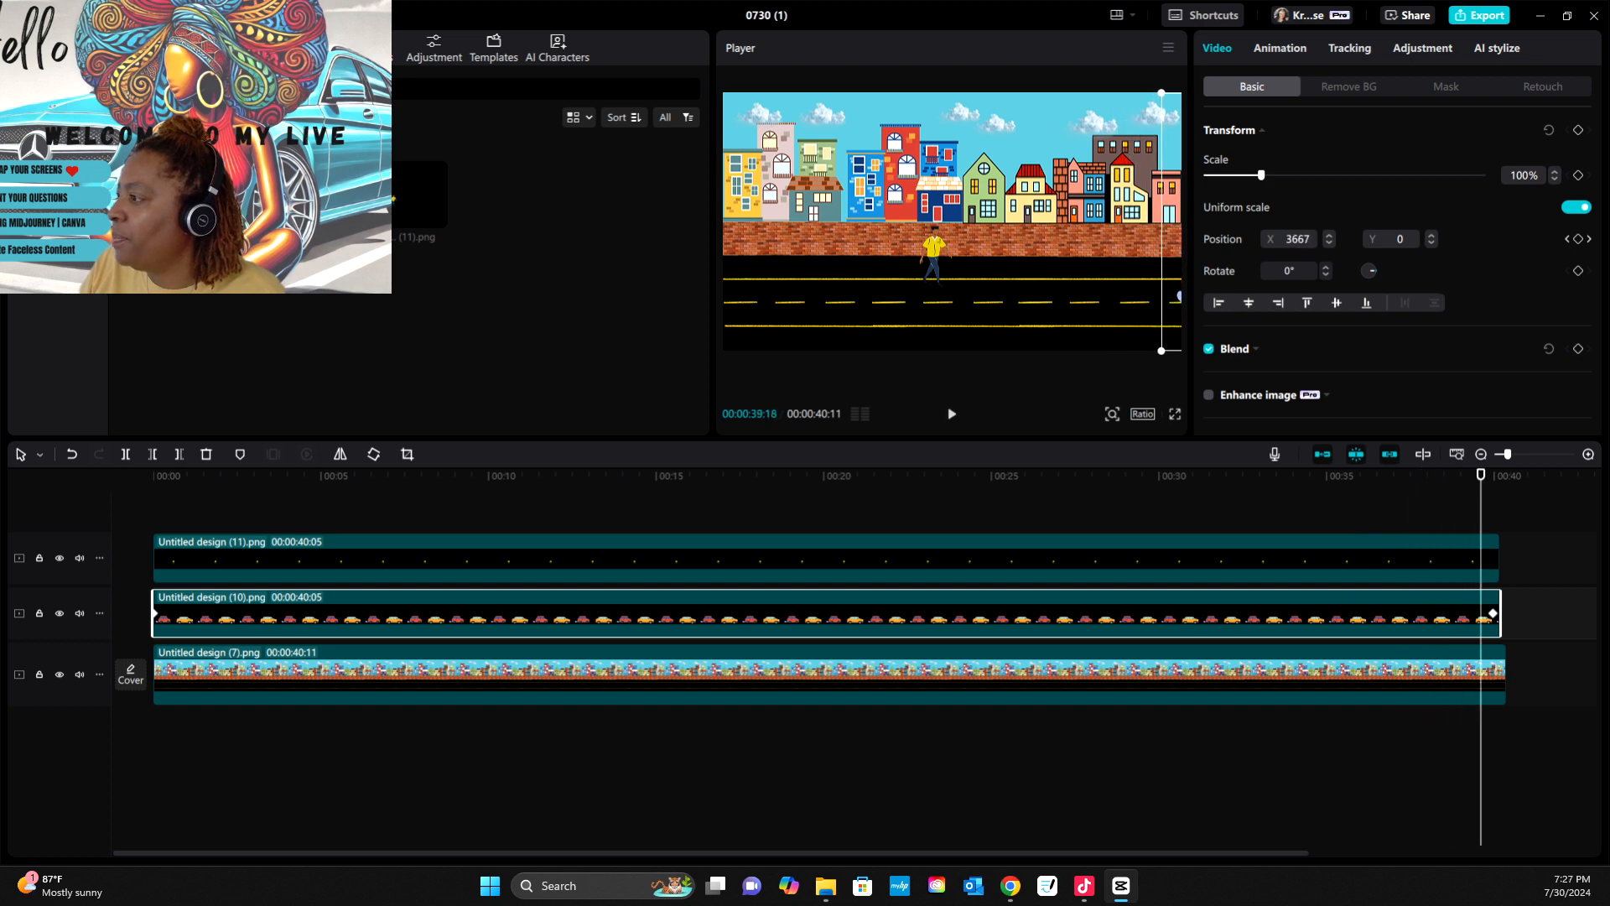
drag(1481, 475, 1493, 475)
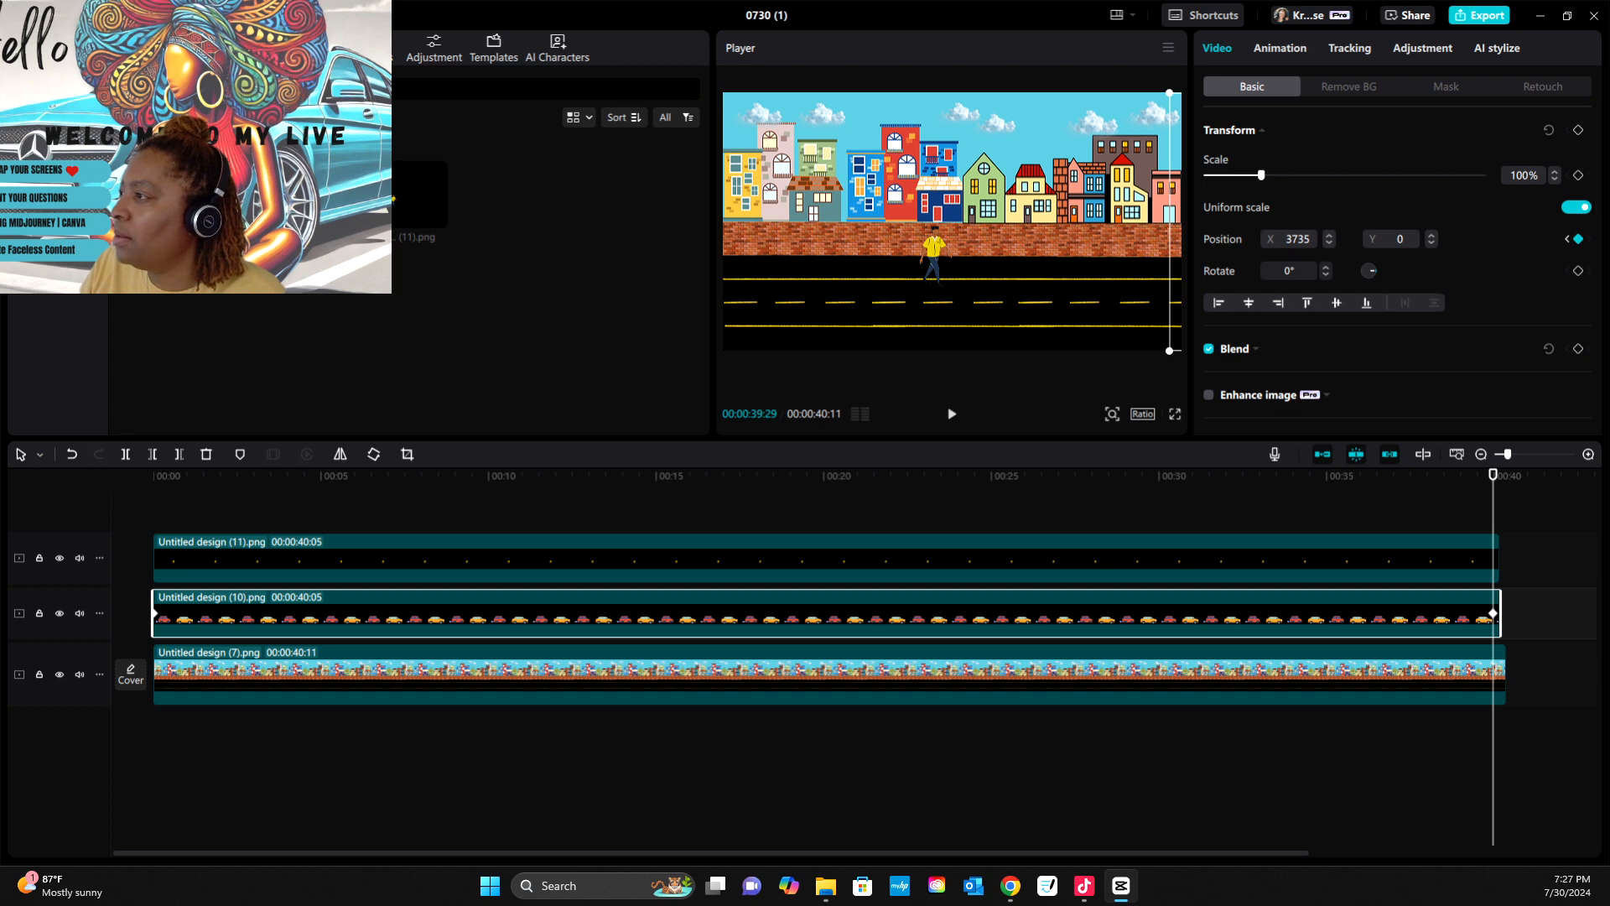
click(1279, 48)
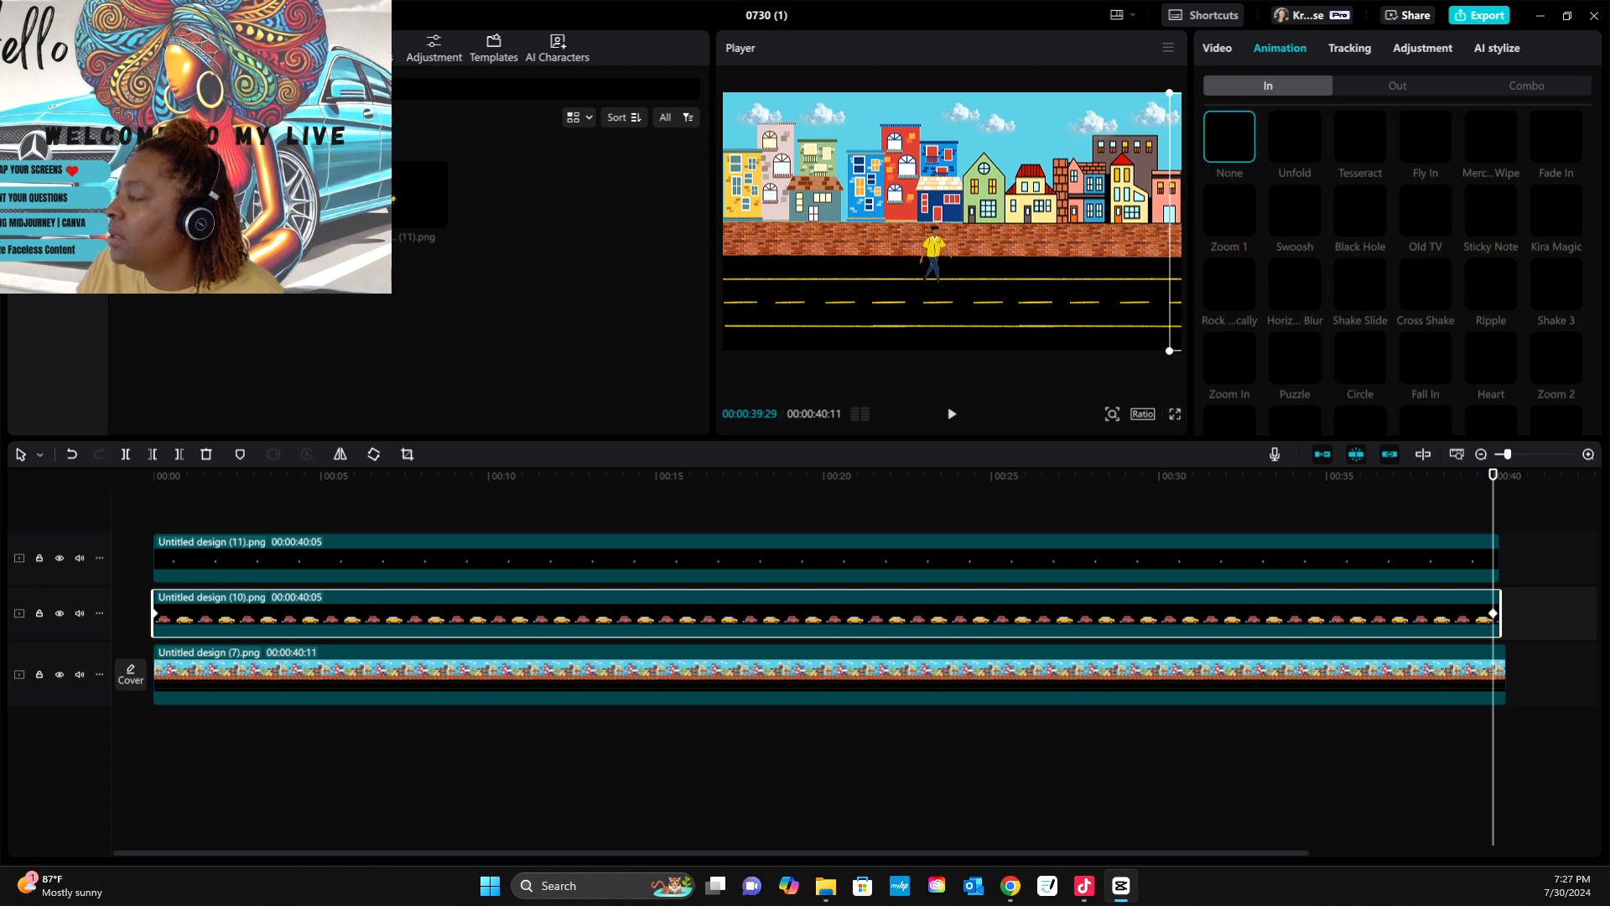
click(1216, 48)
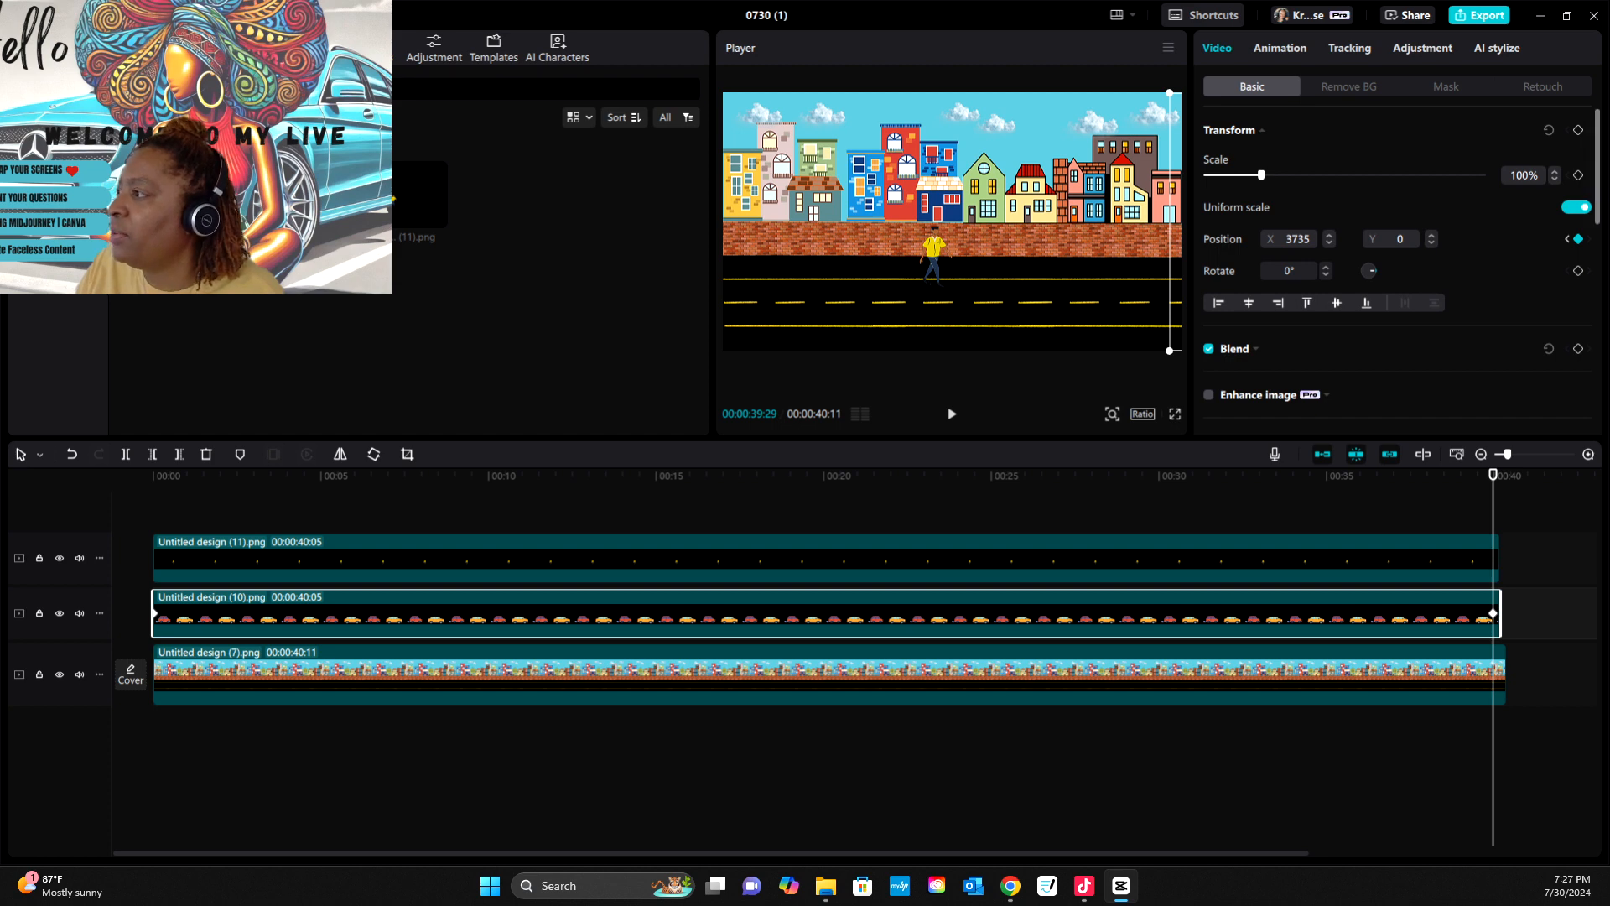
scroll(1396, 260, down, 5)
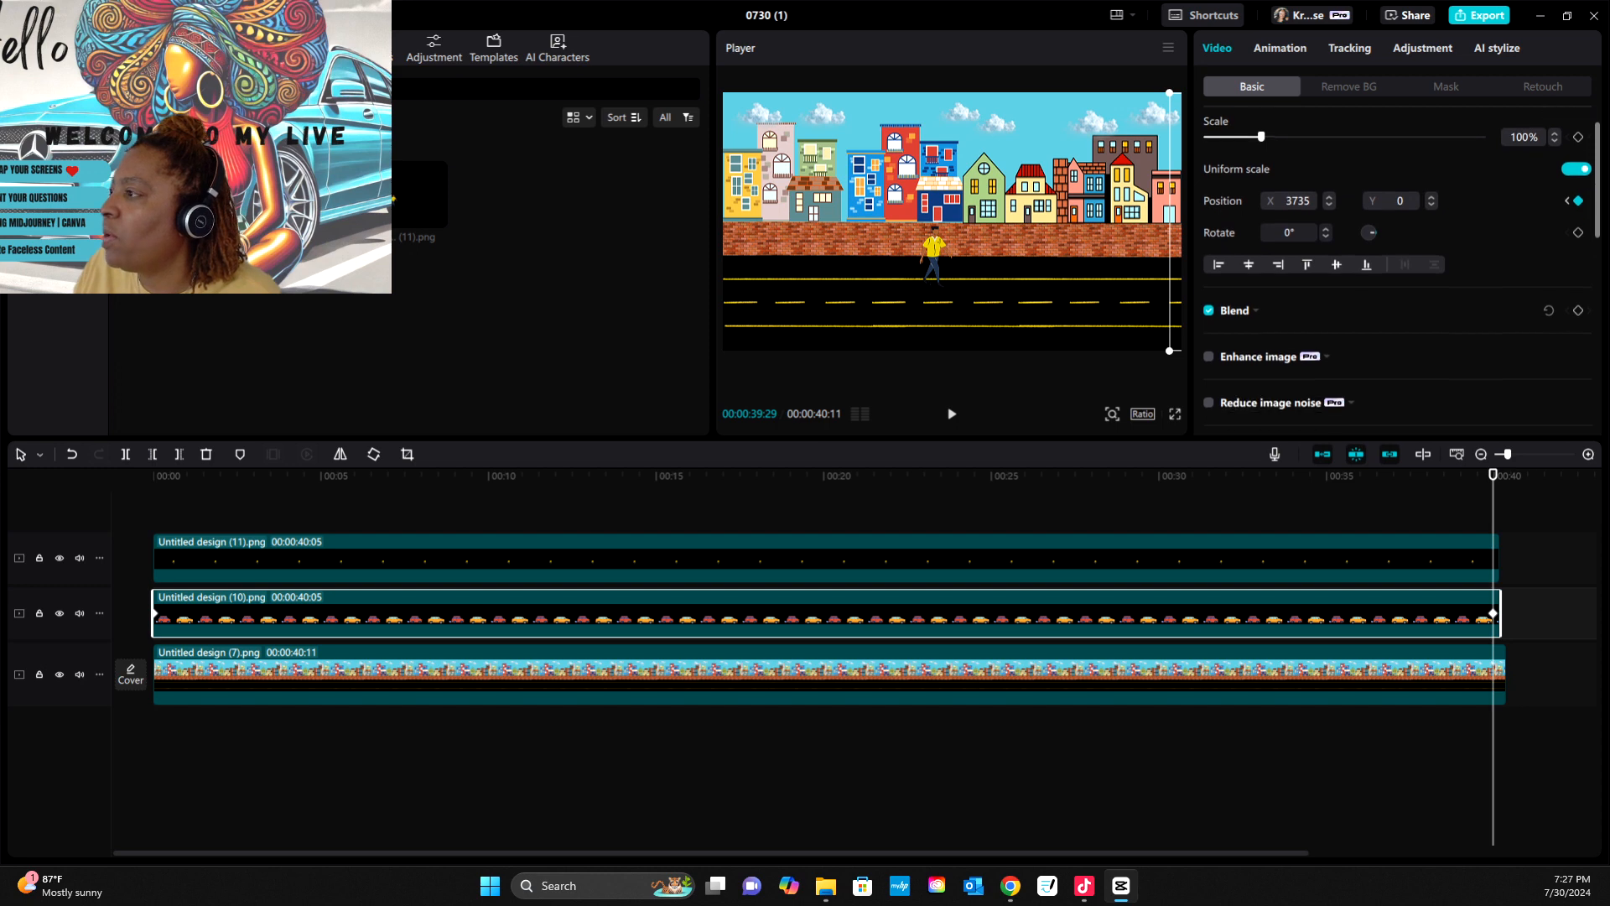
scroll(1396, 269, up, 5)
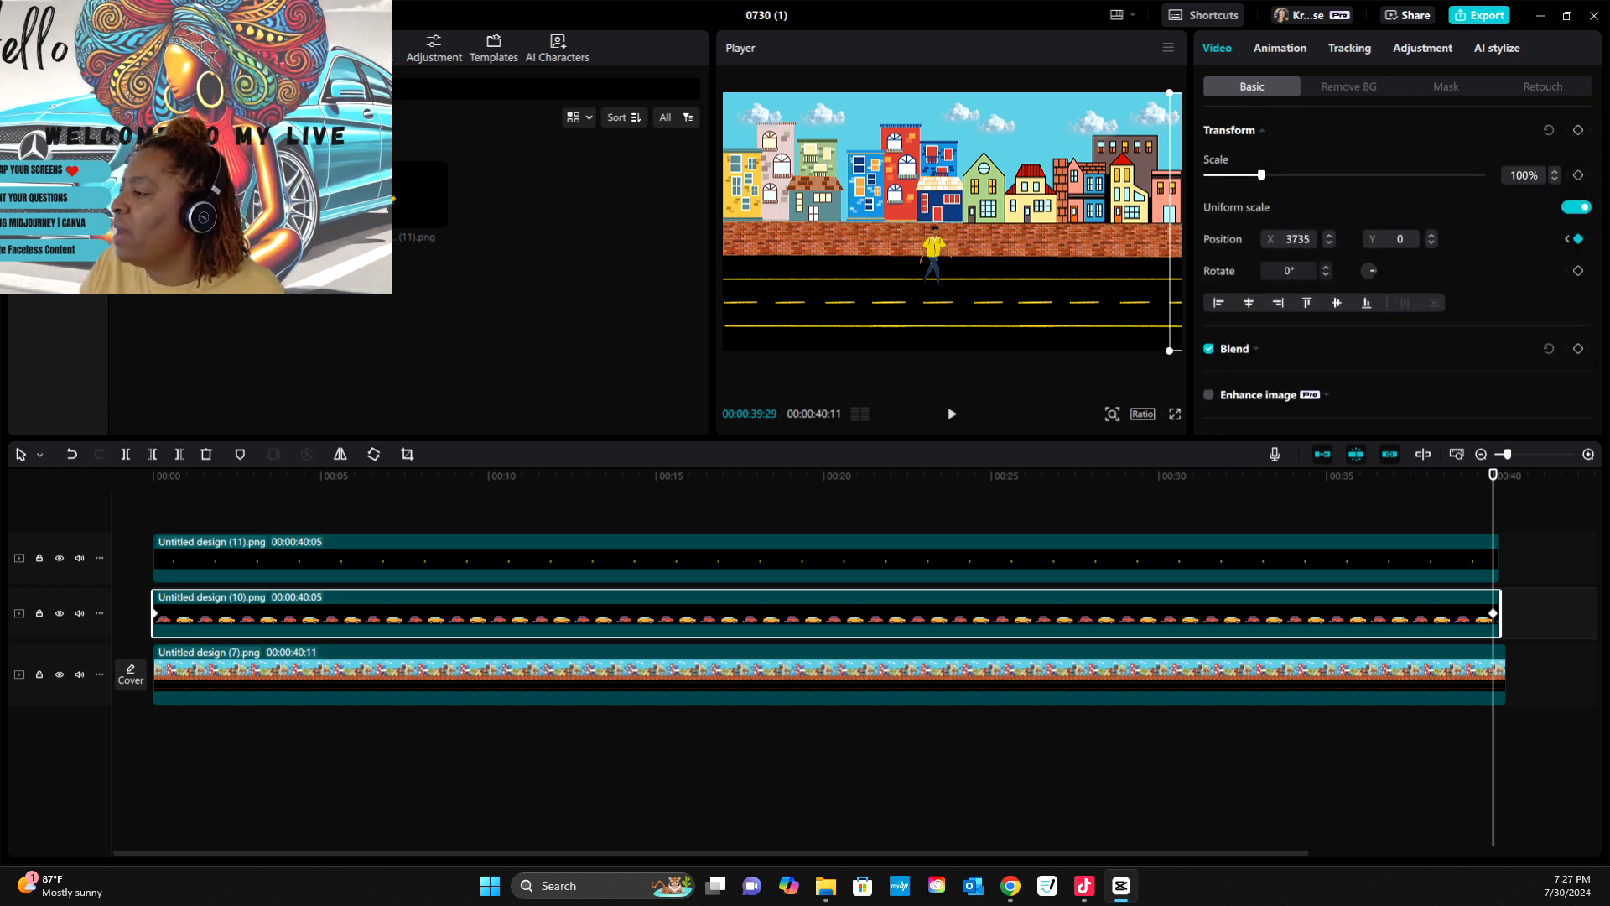
- Add a position keyframe at the start of the Untitled design (11).png clip and move the walking man out of frame, about X -1927, Y 396
drag(1493, 475, 155, 474)
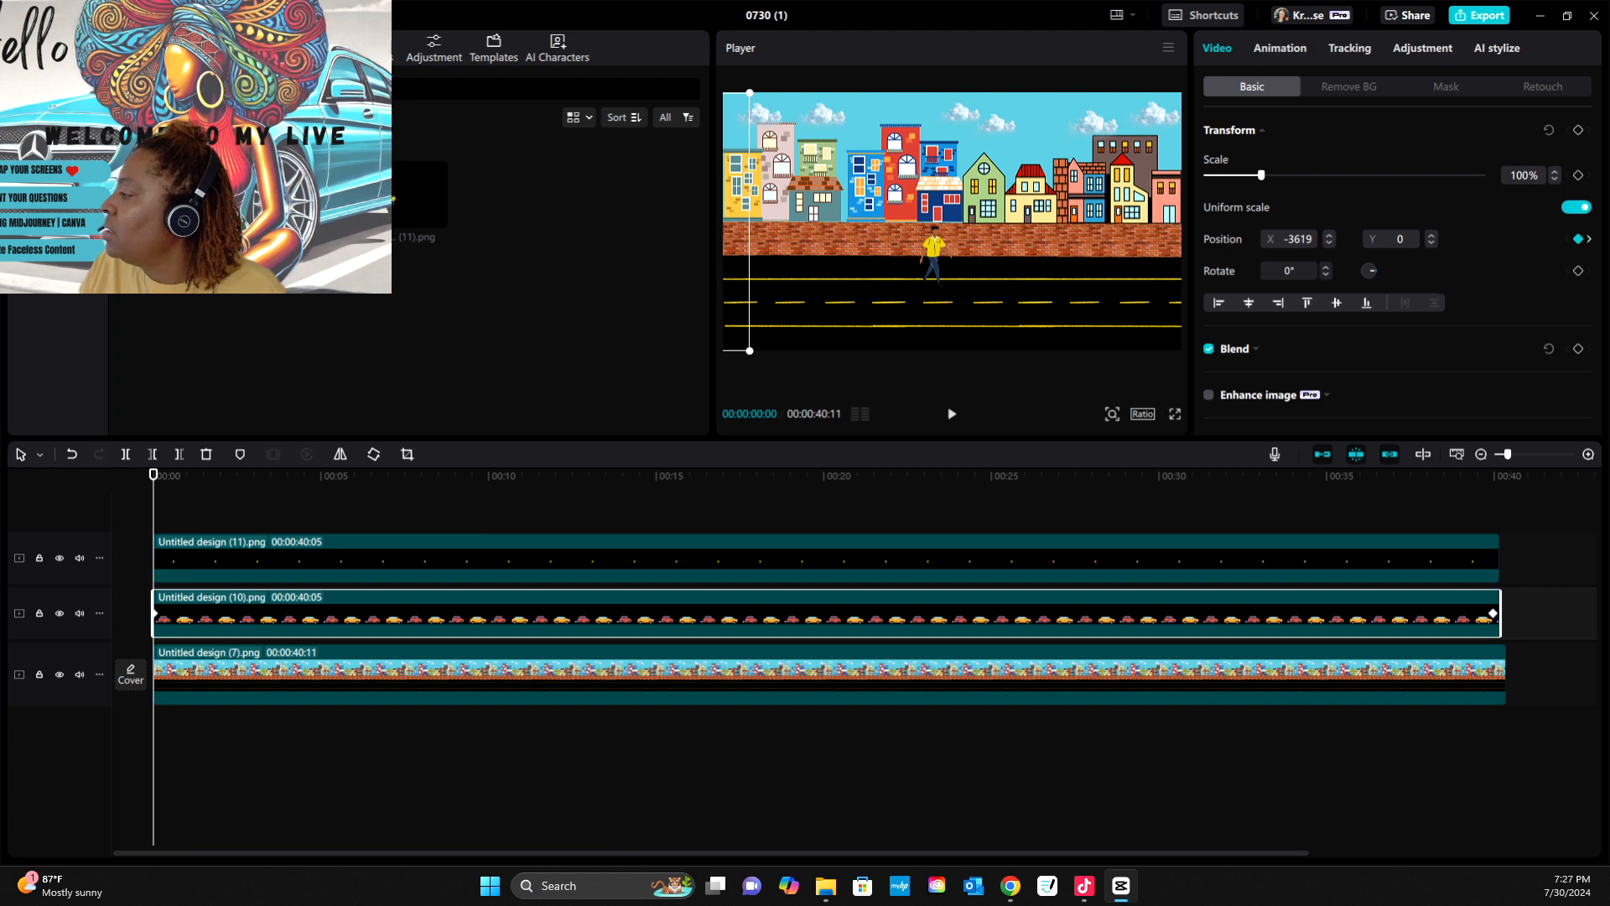
click(826, 558)
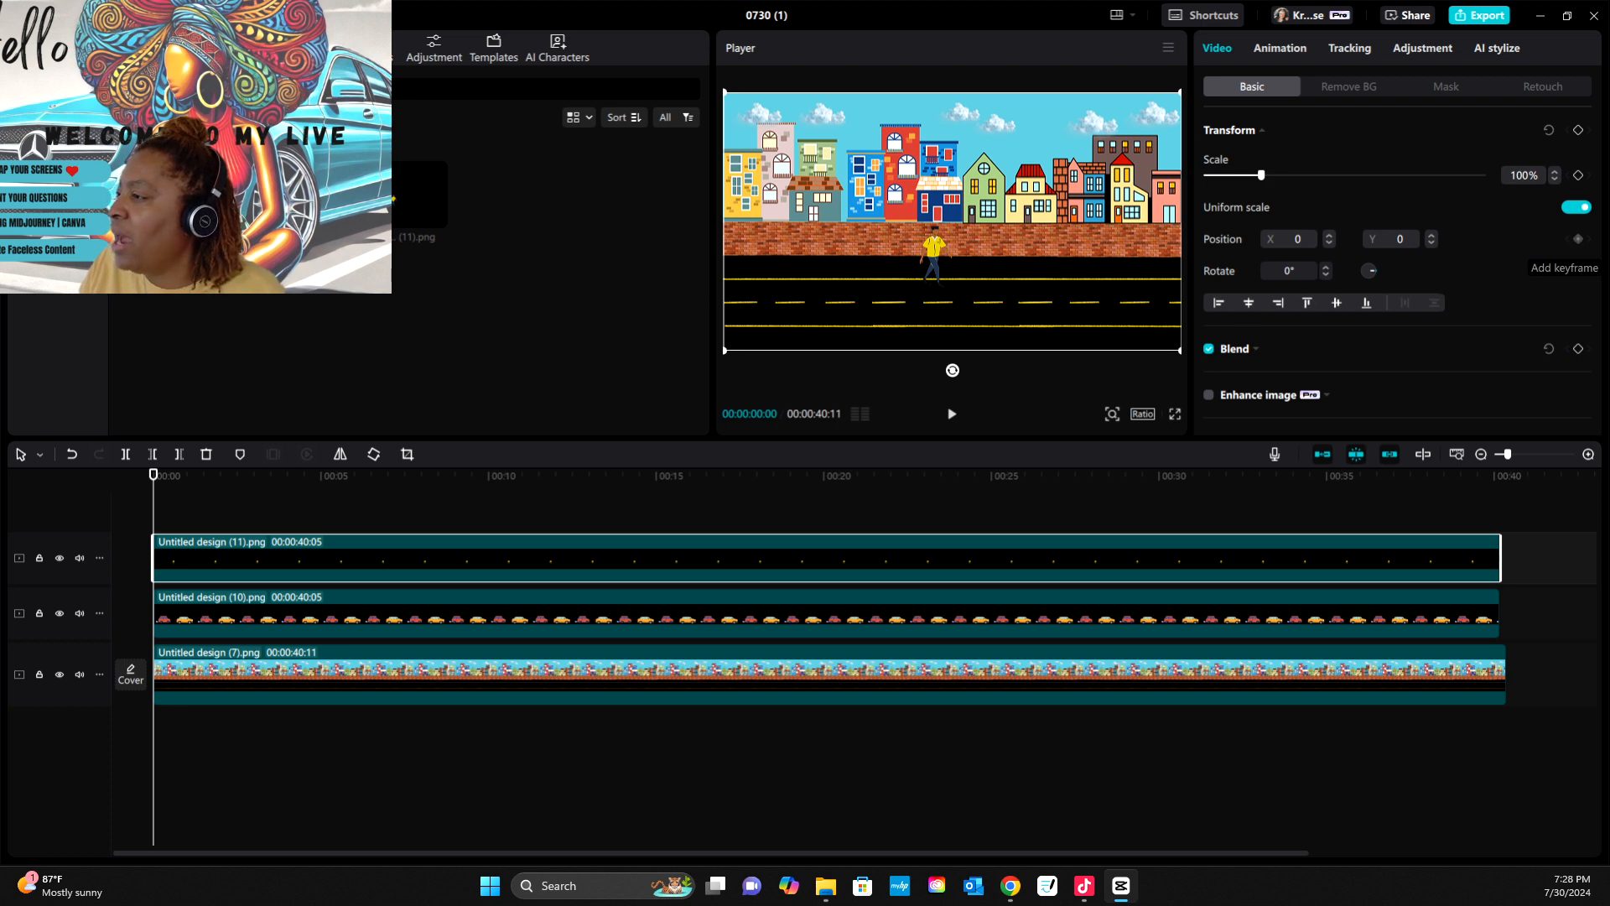
click(1578, 239)
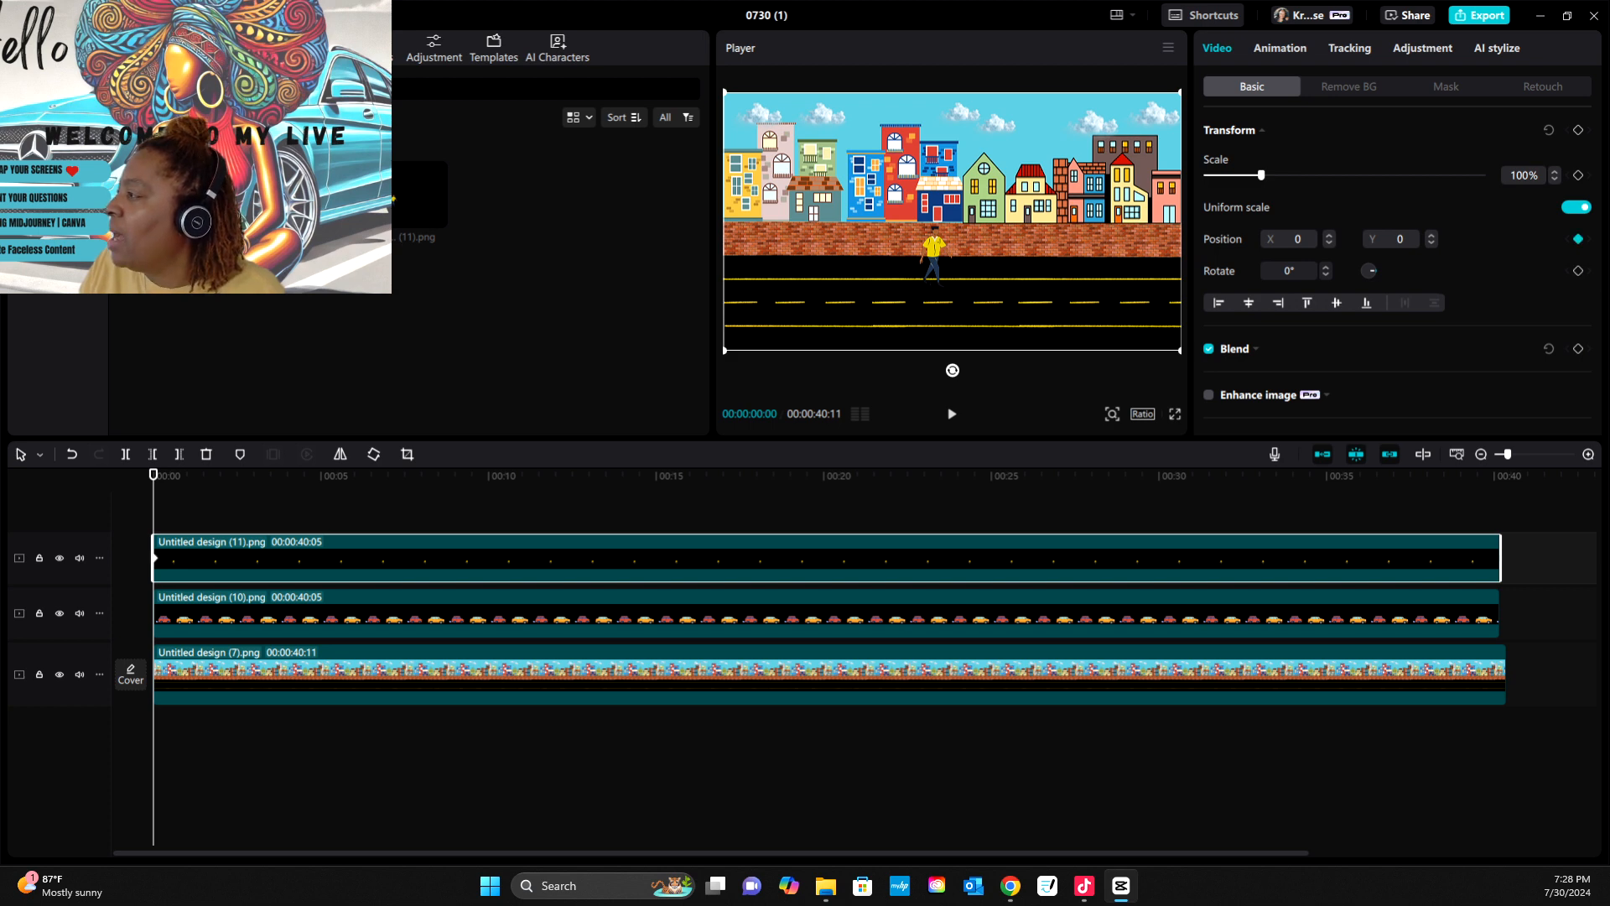
drag(934, 247, 703, 200)
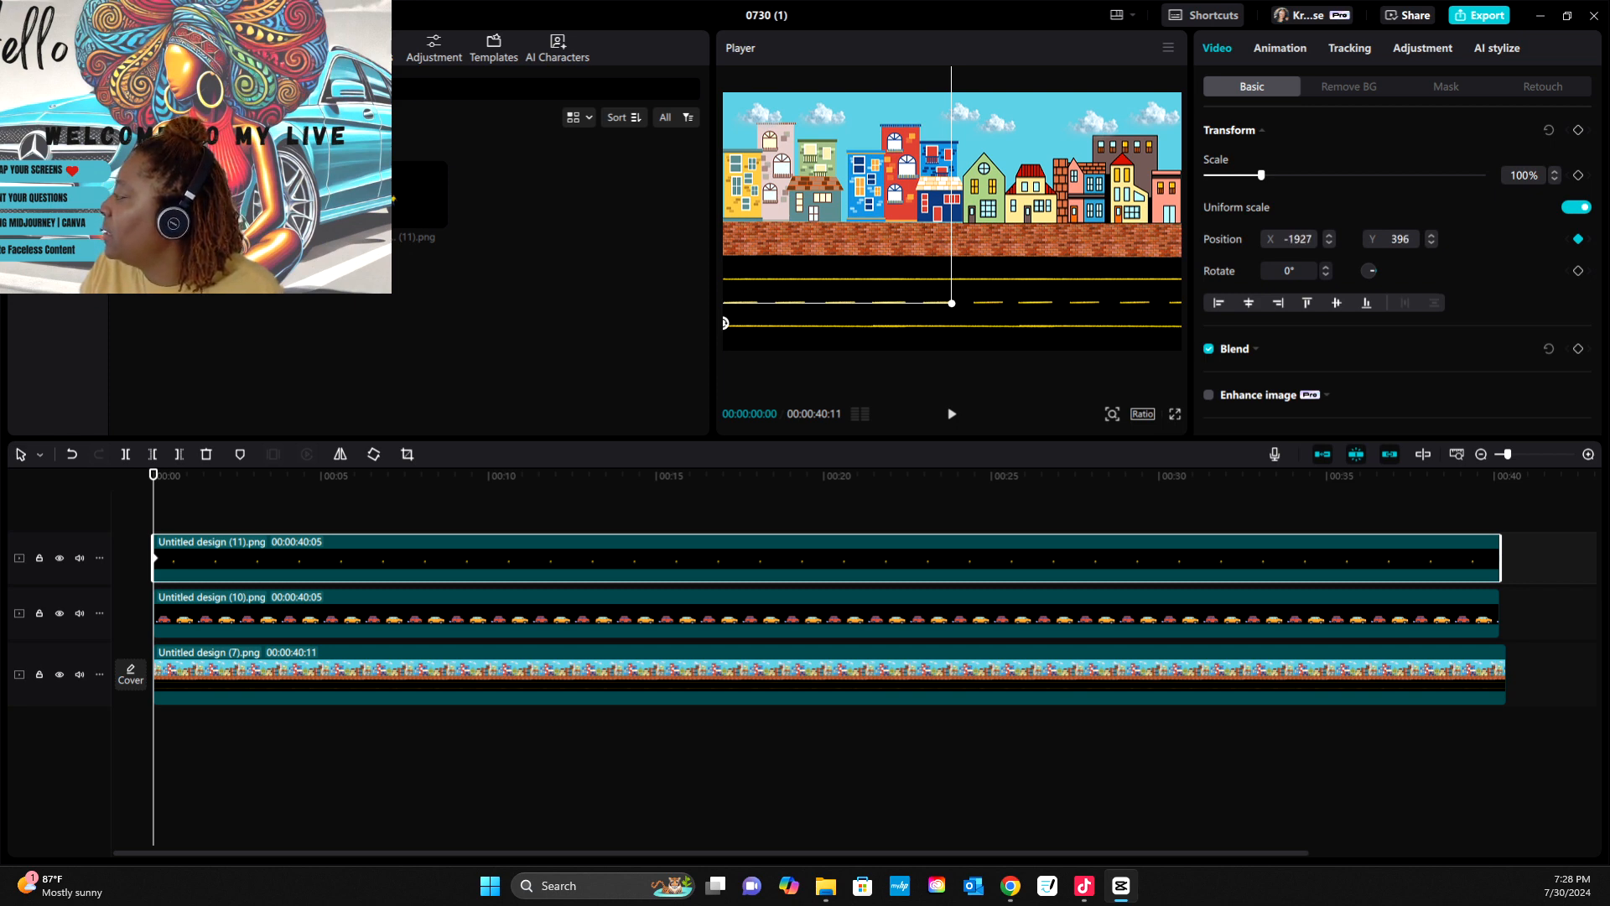
- At 00:00:39:29, move the walking man past the opposite edge of the frame, about X 2239, Y 361, and play the animation from the start
key(space)
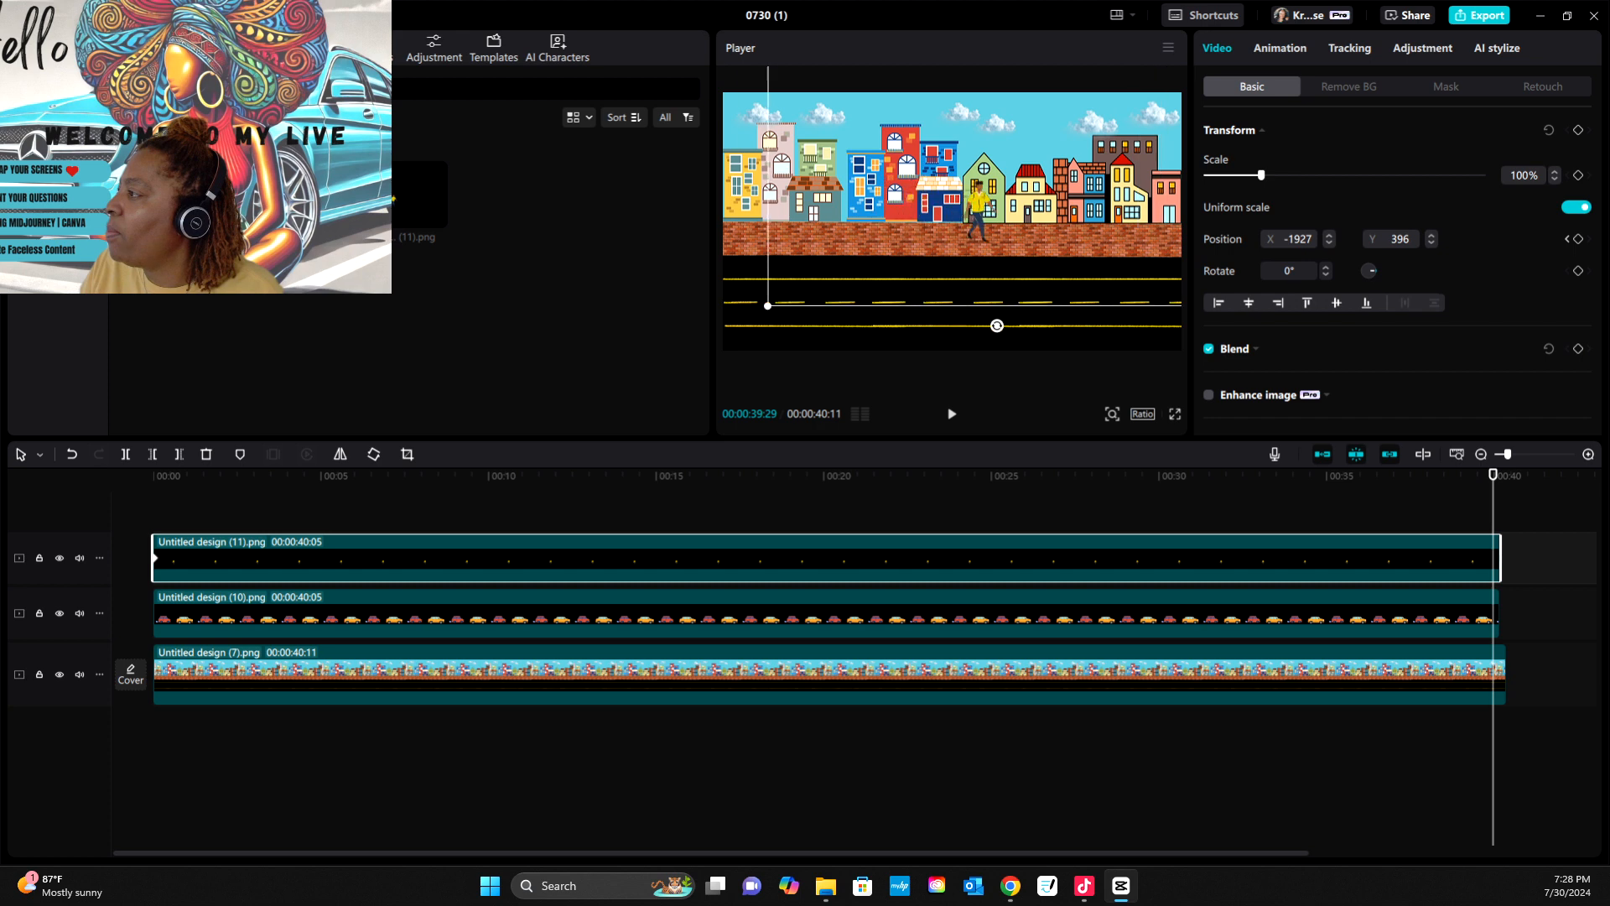
drag(1115, 211, 1205, 211)
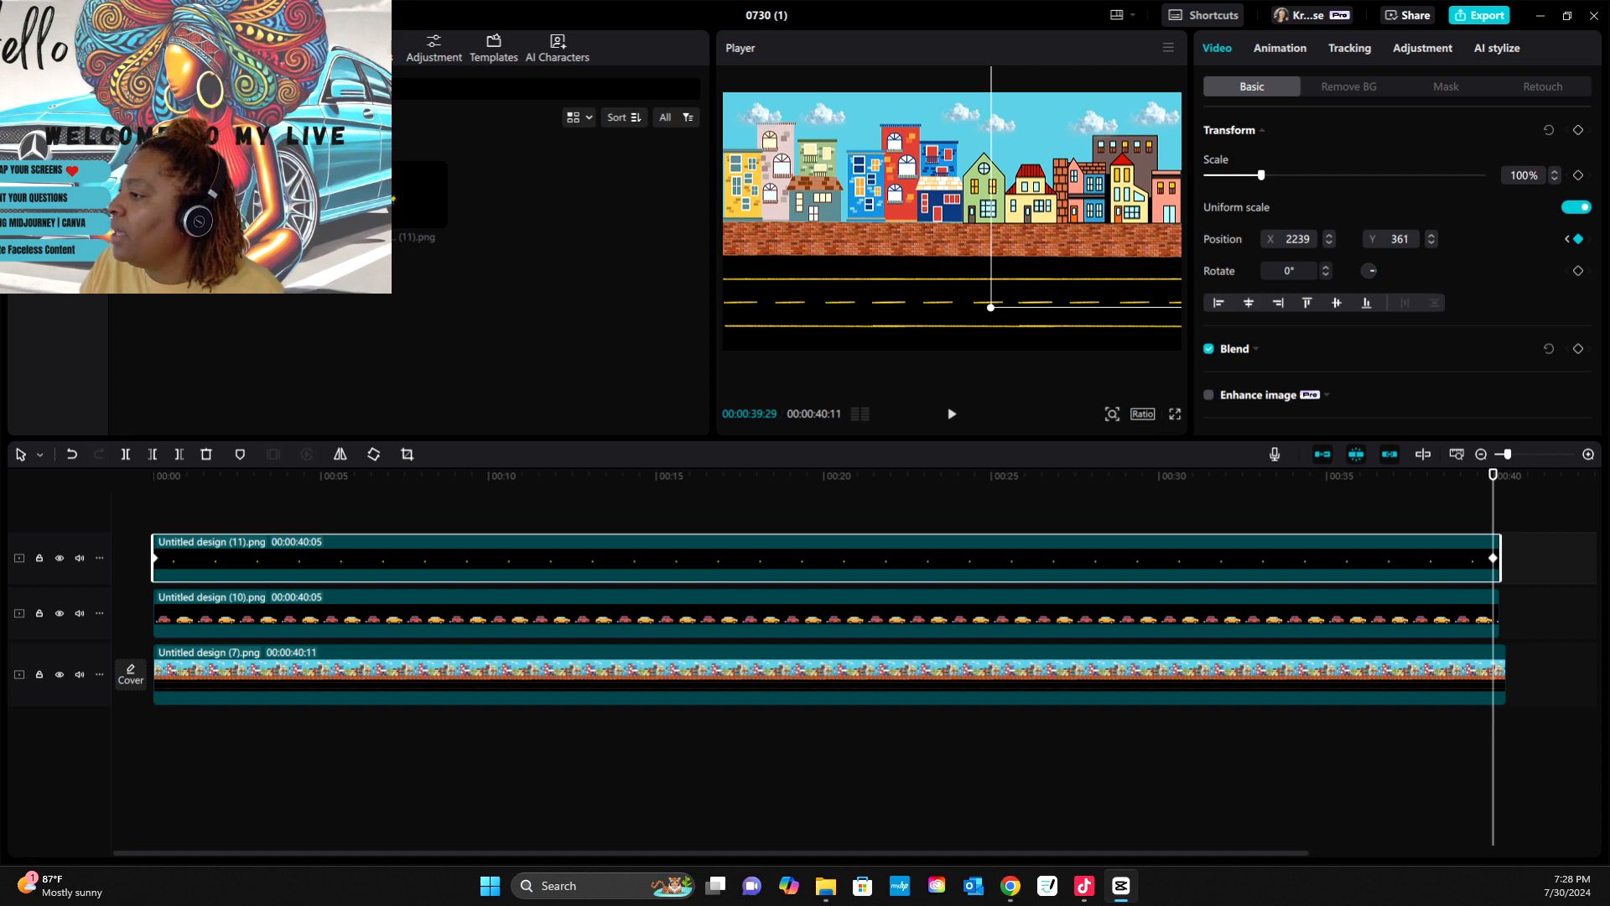
drag(1493, 475, 153, 475)
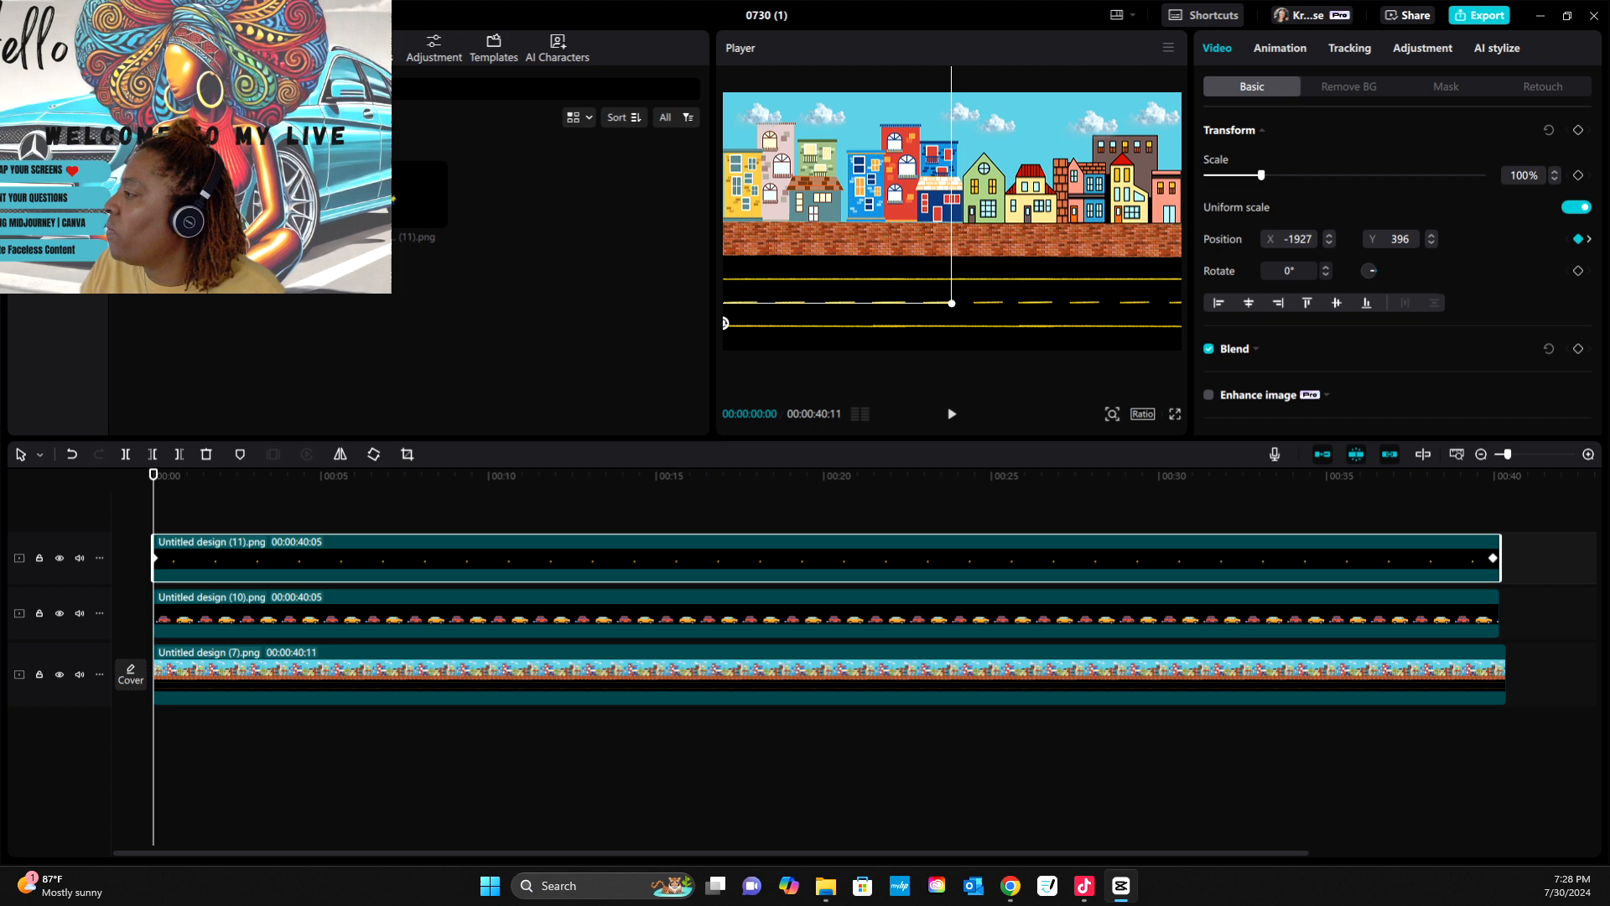
key(space)
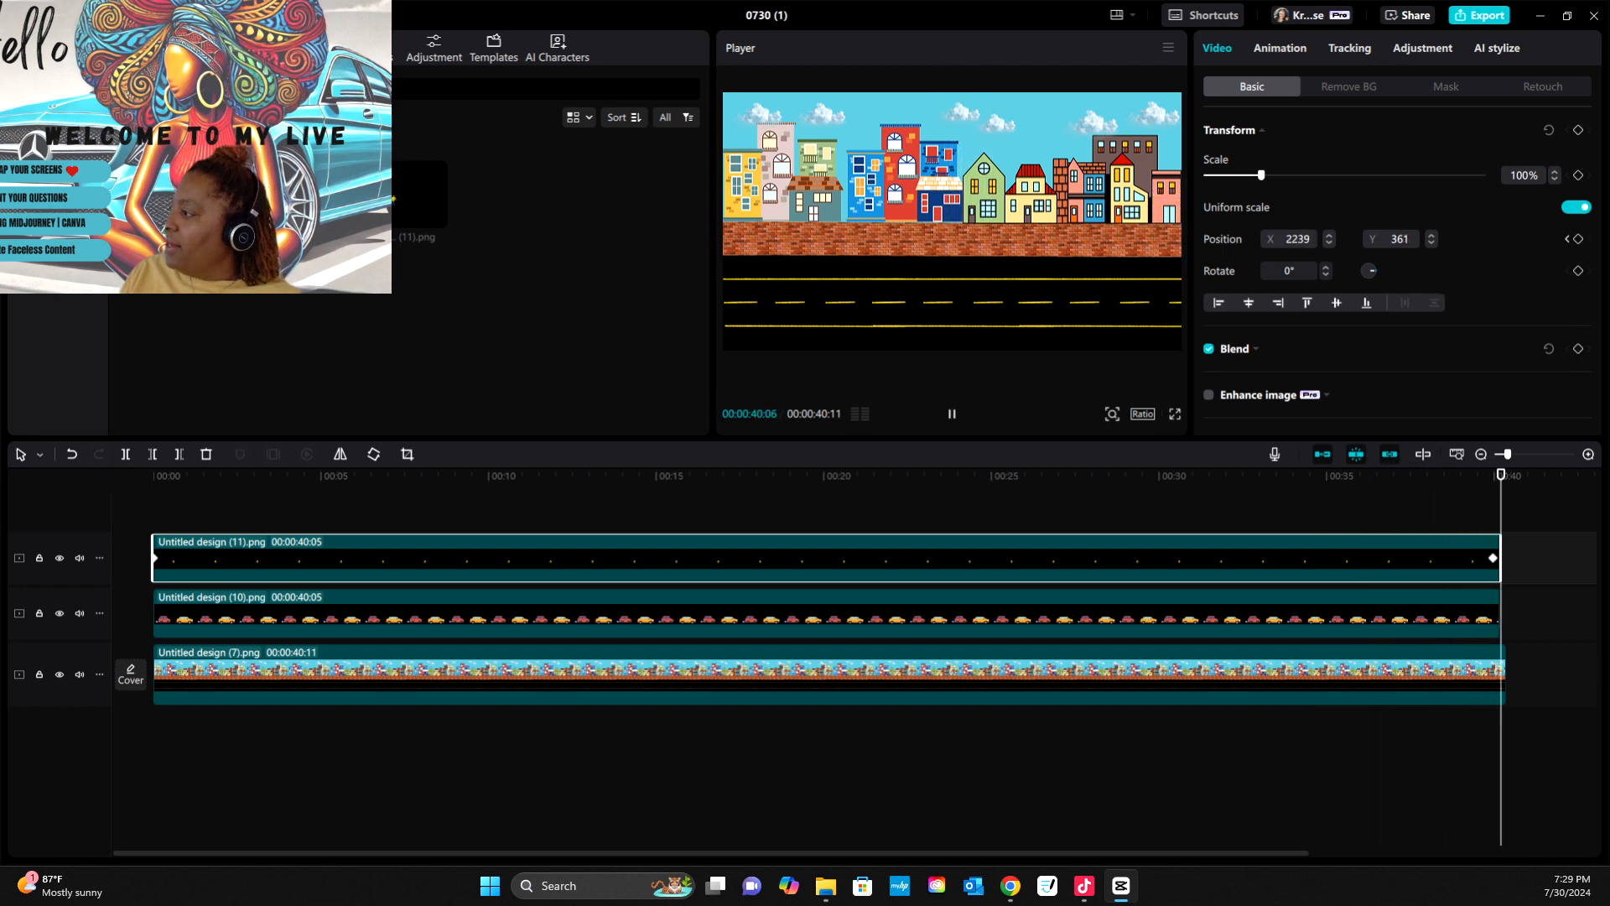
key(space)
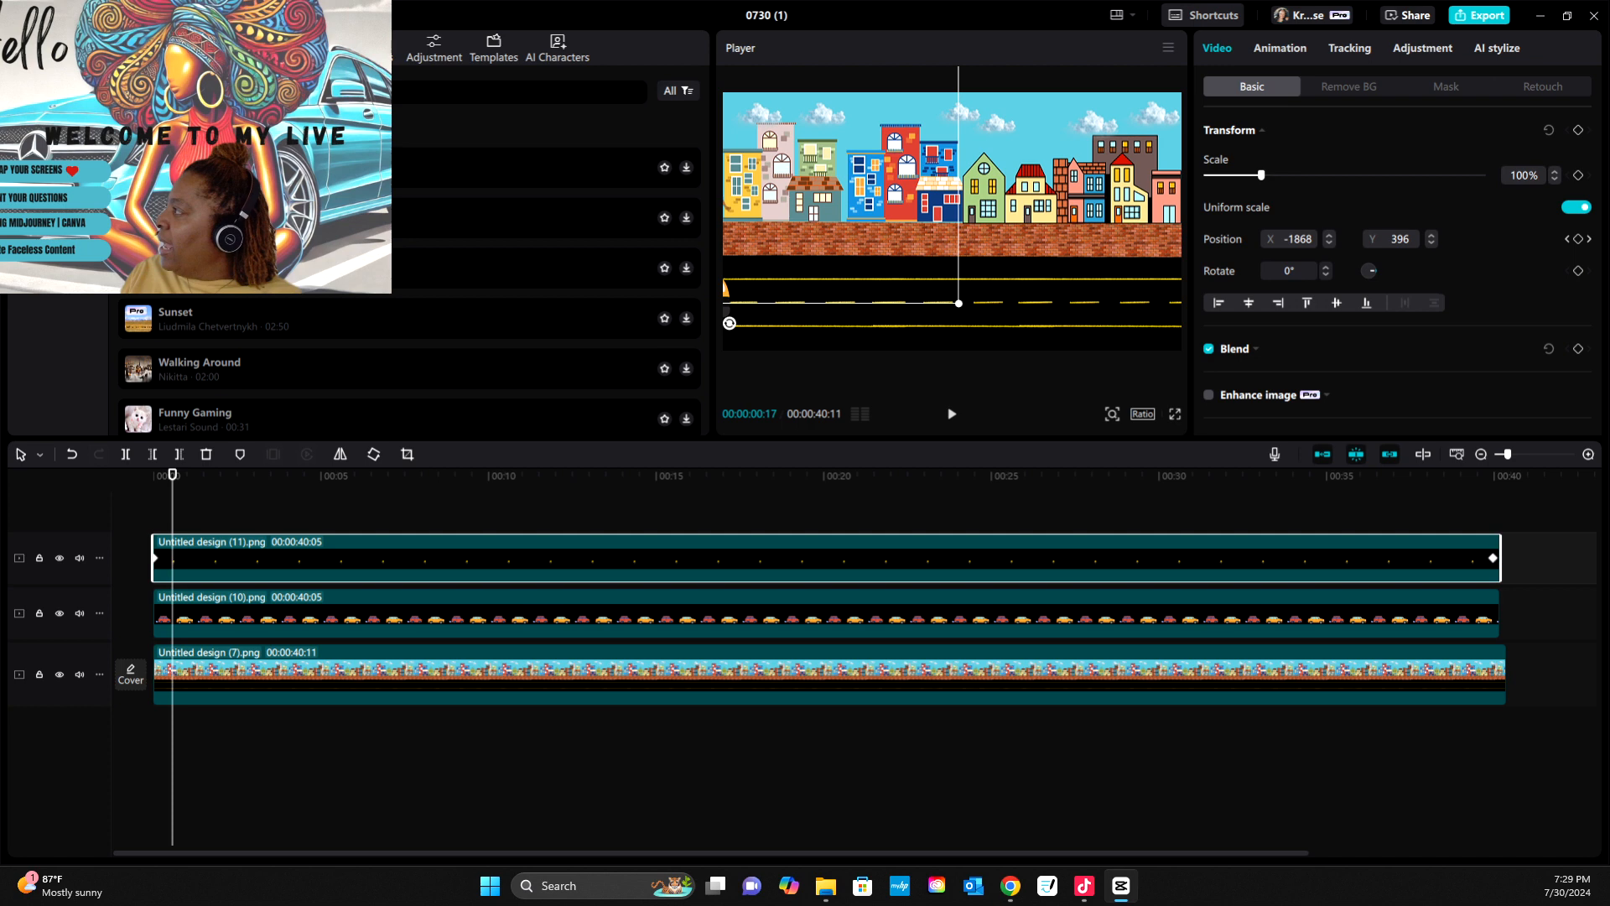
- Search the audio library for car sounds and preview several tracks, including Lamborghini Car Sound and Car starting and driving off
click(518, 91)
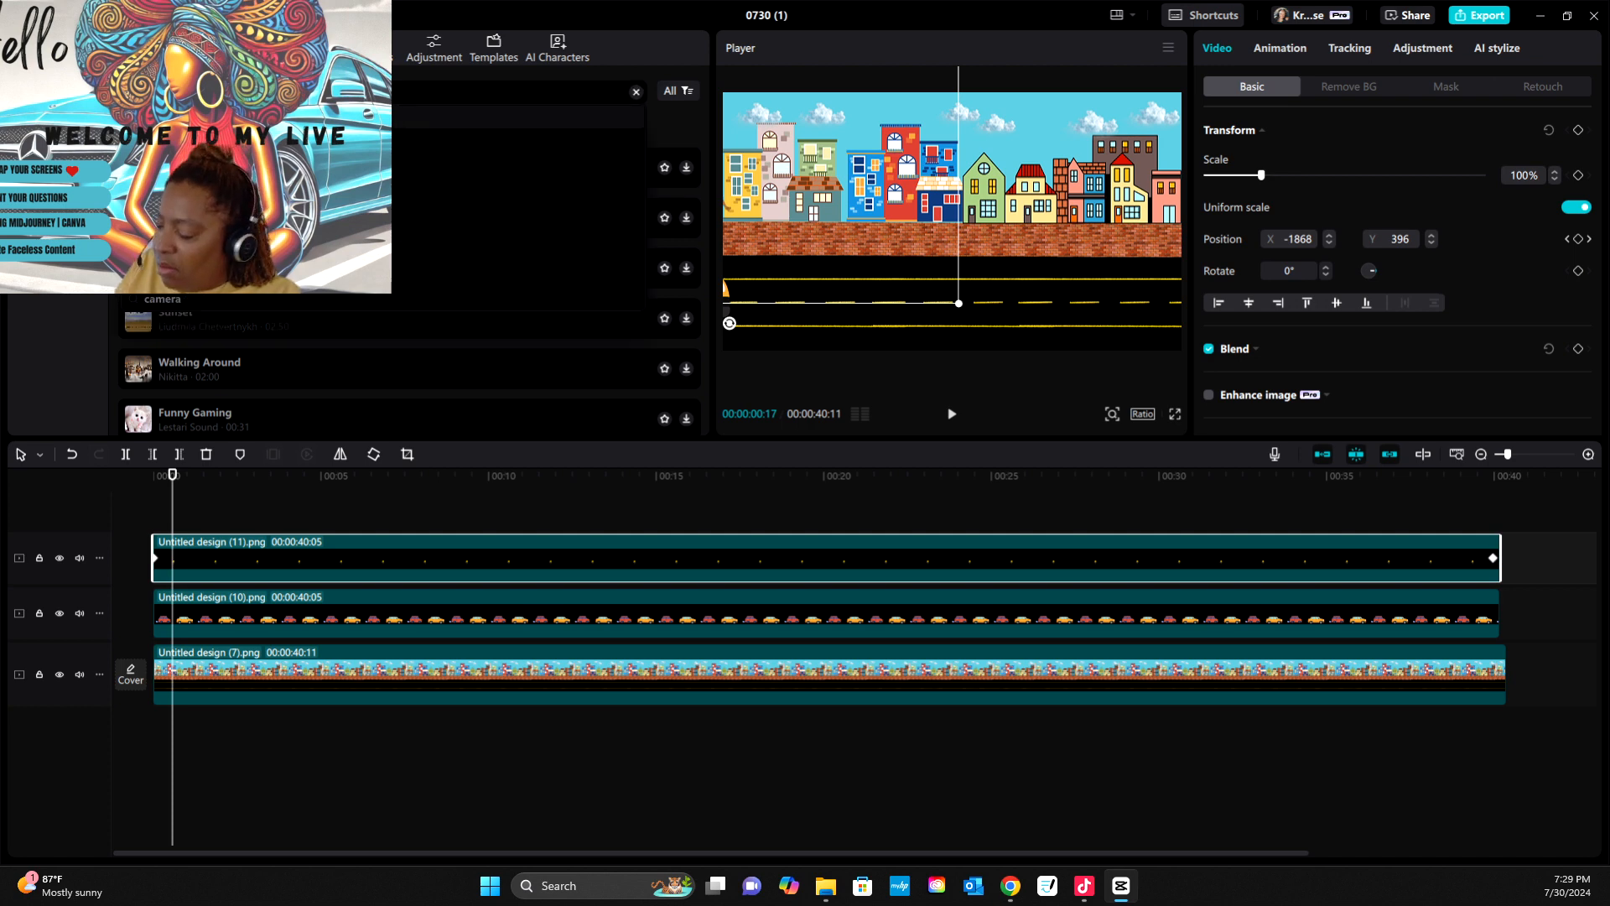
key(Return)
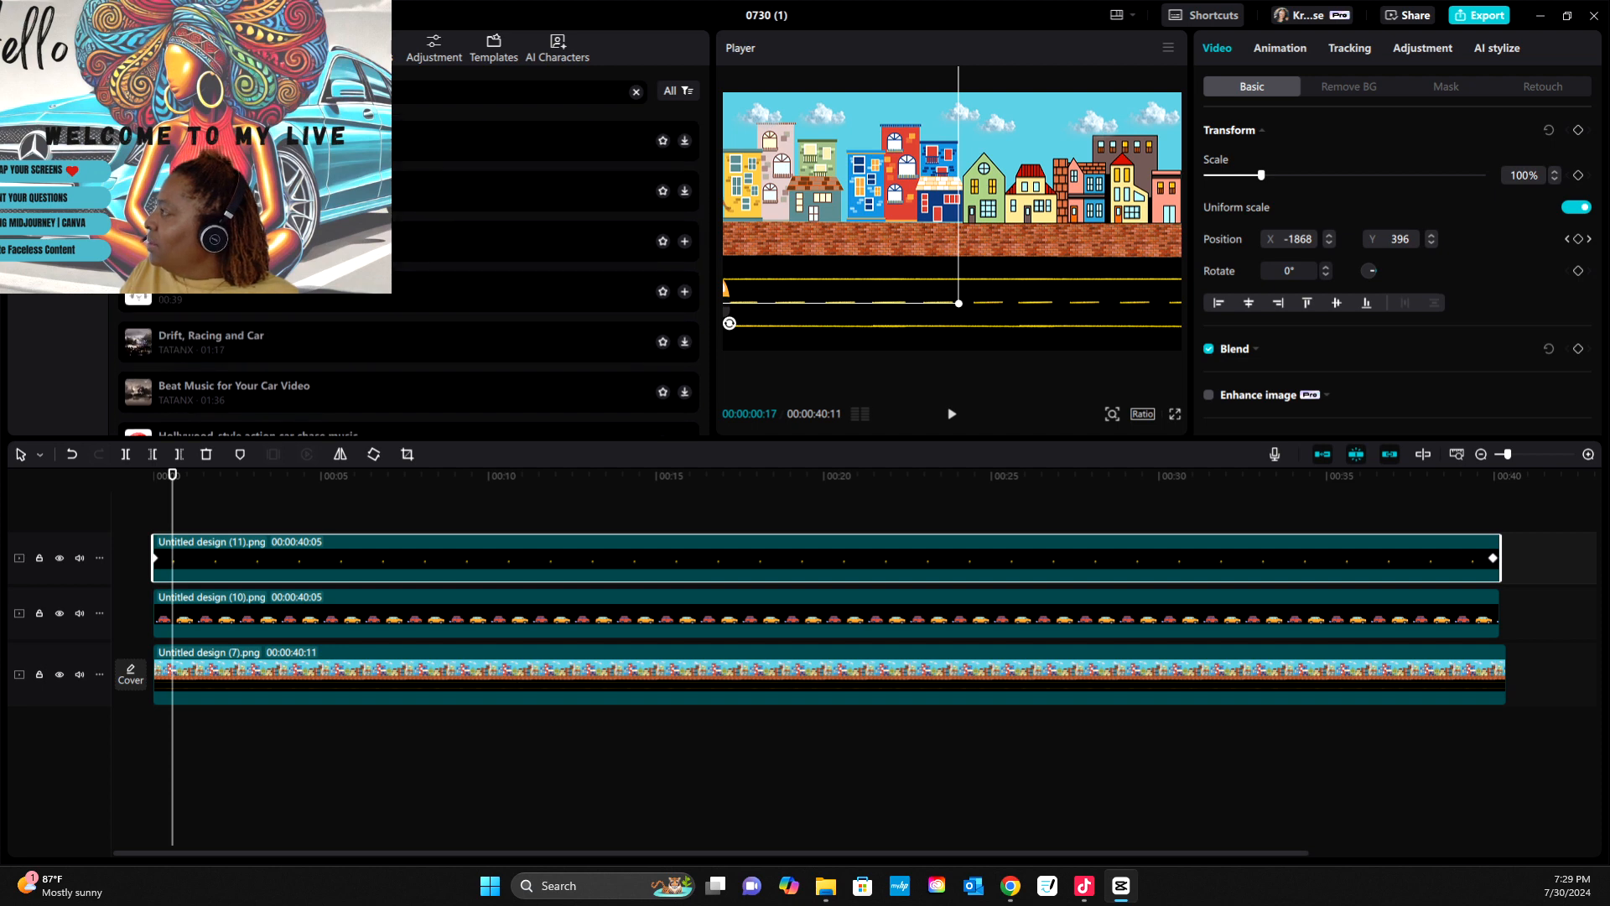
click(541, 140)
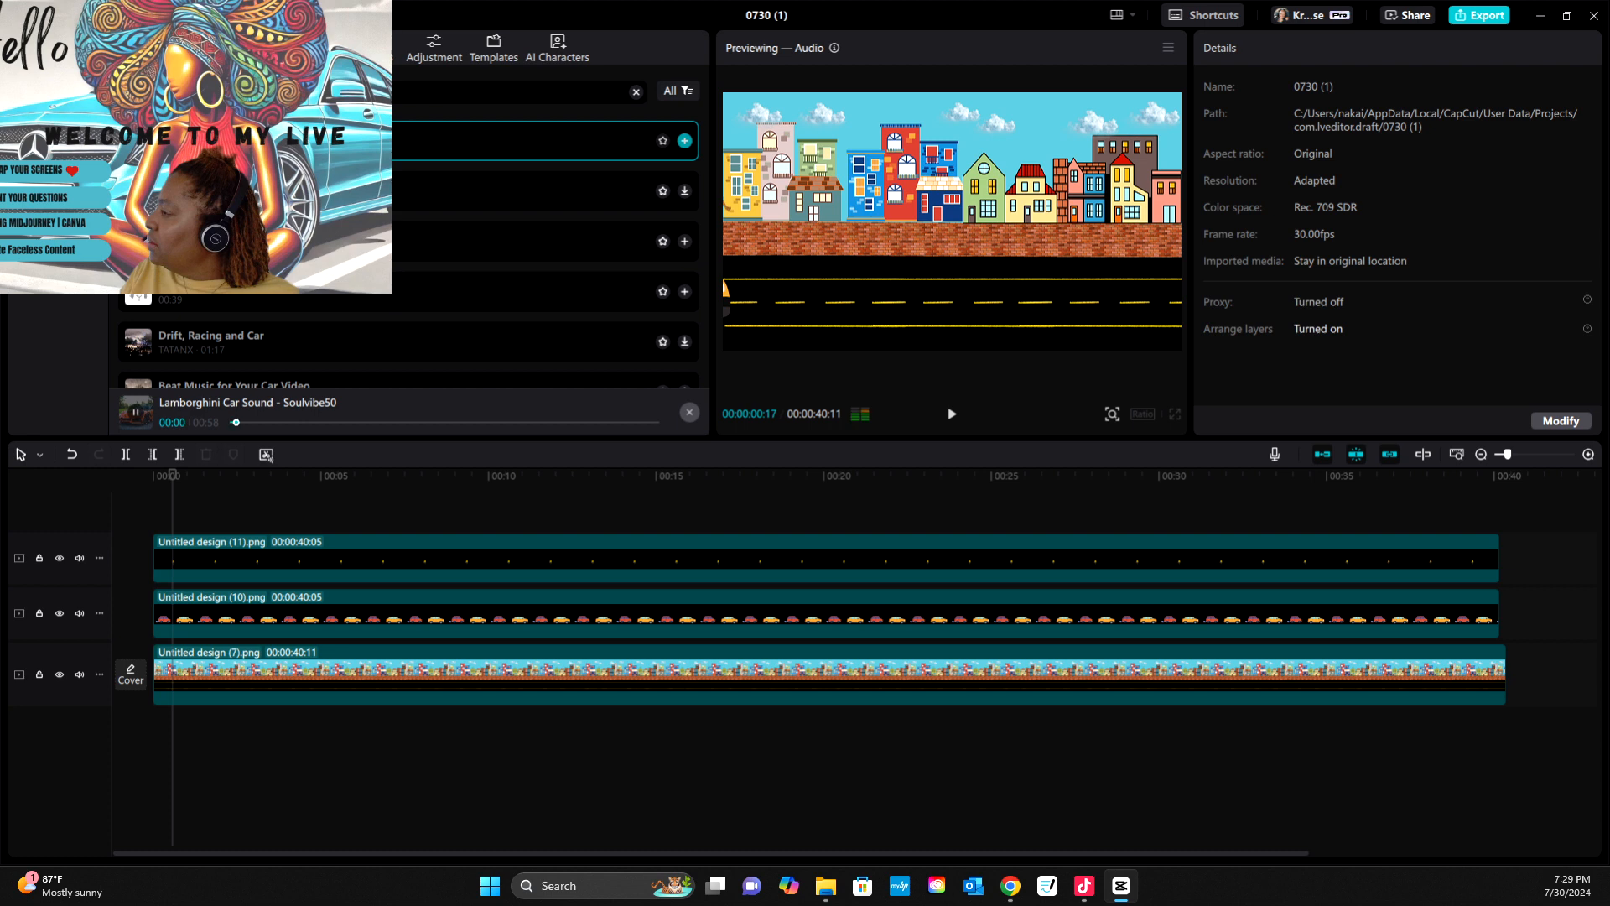
key(space)
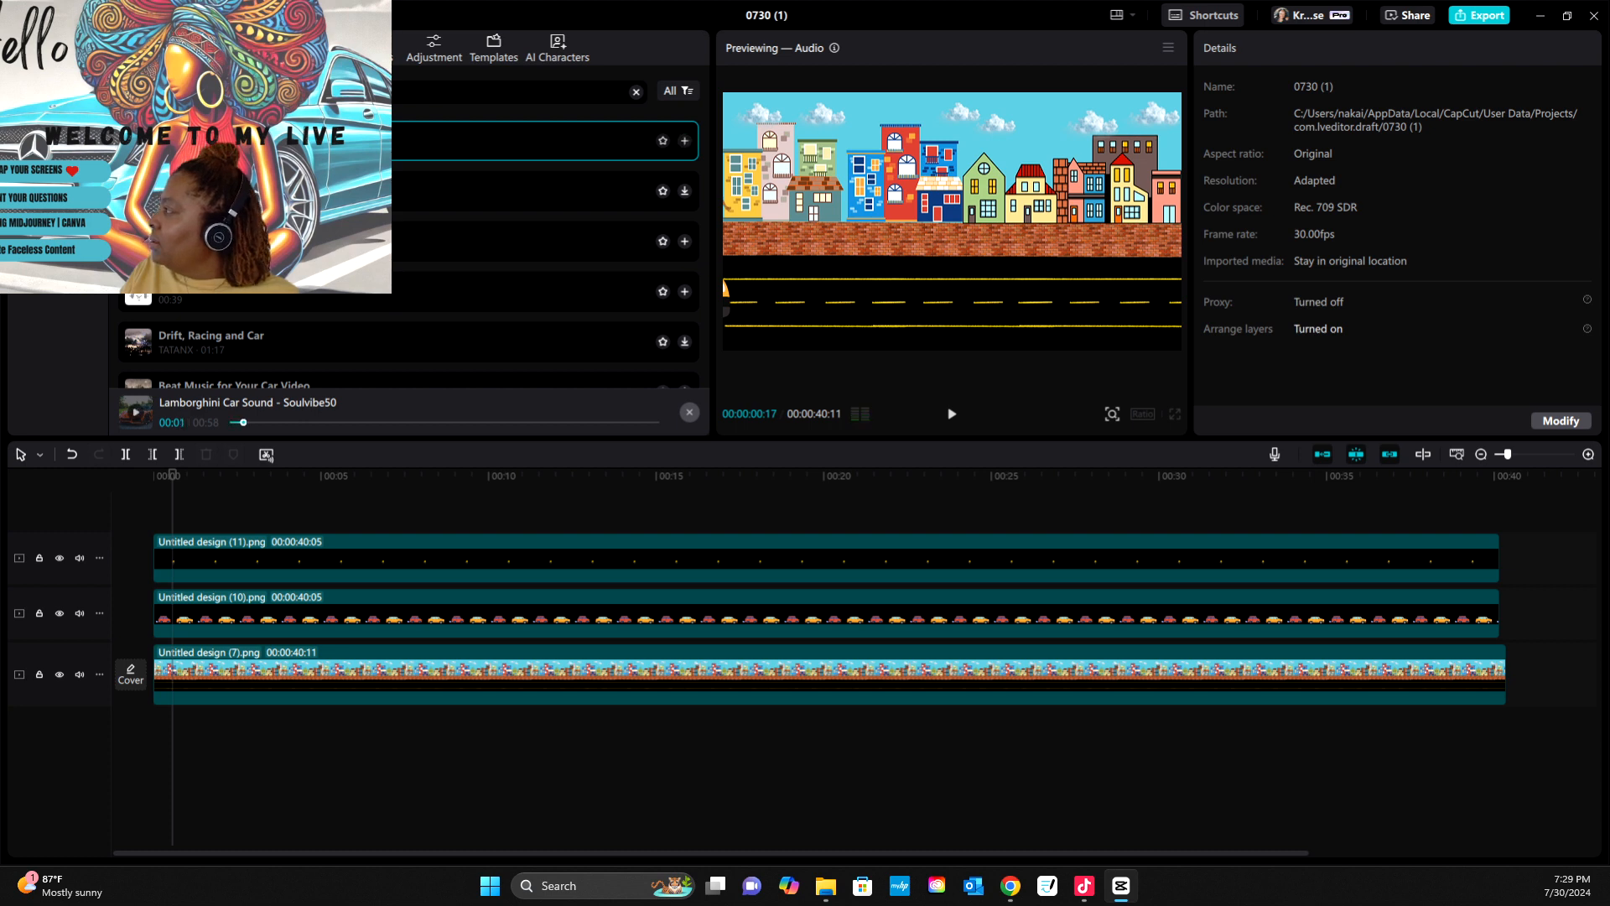
click(537, 241)
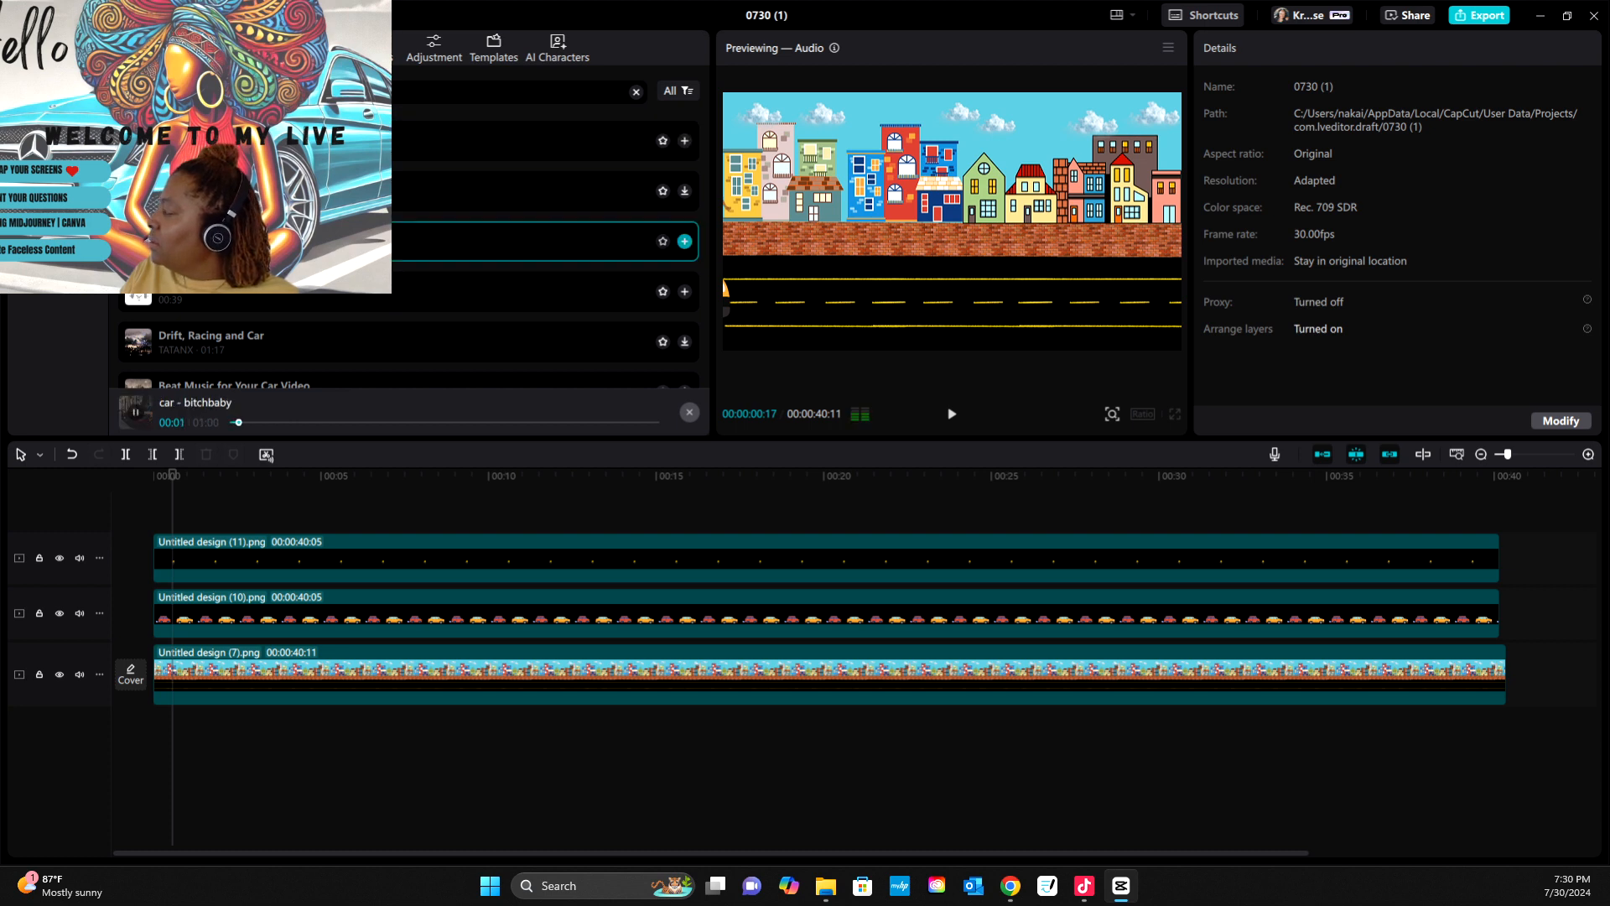
click(537, 291)
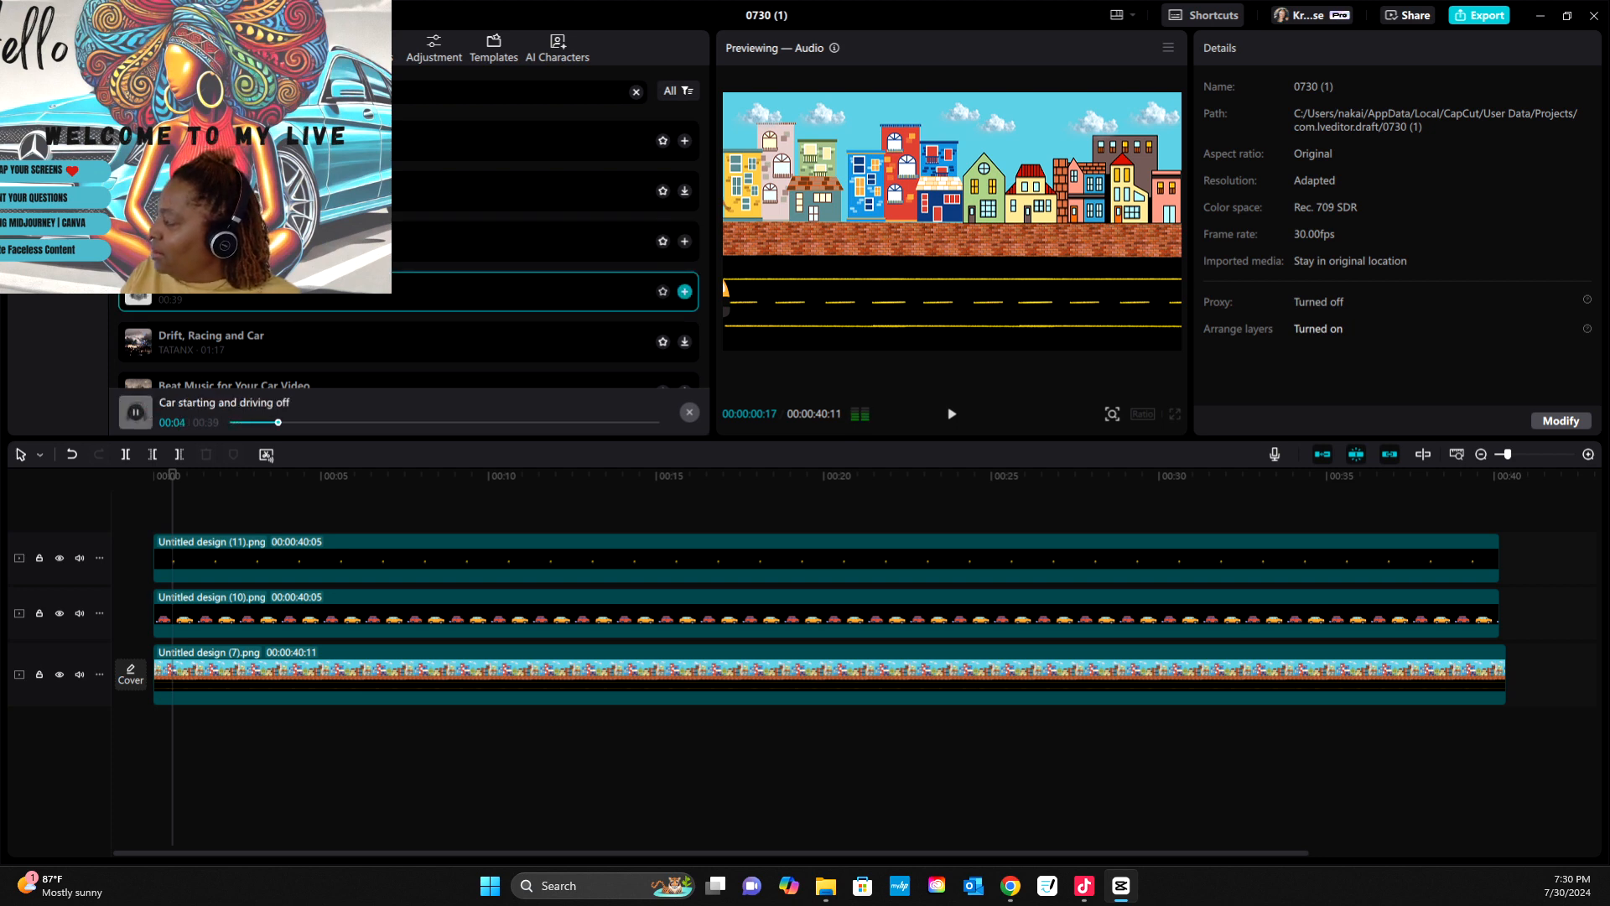
- Add the Car starting and driving off sound to the timeline and play the sequence from the start
click(685, 291)
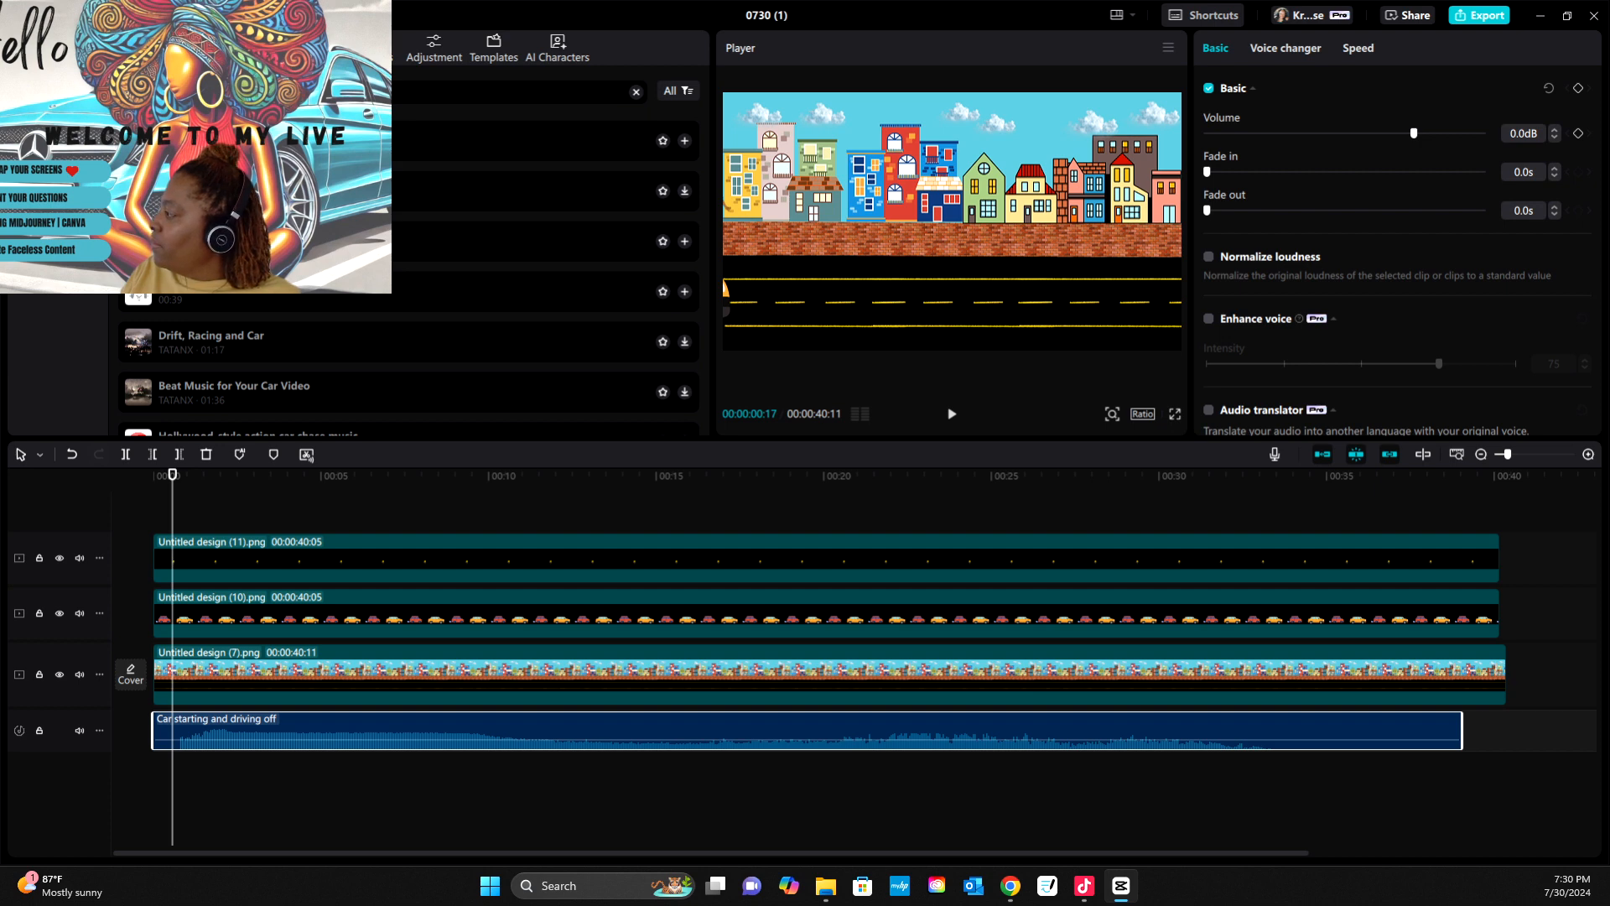
drag(172, 475, 153, 475)
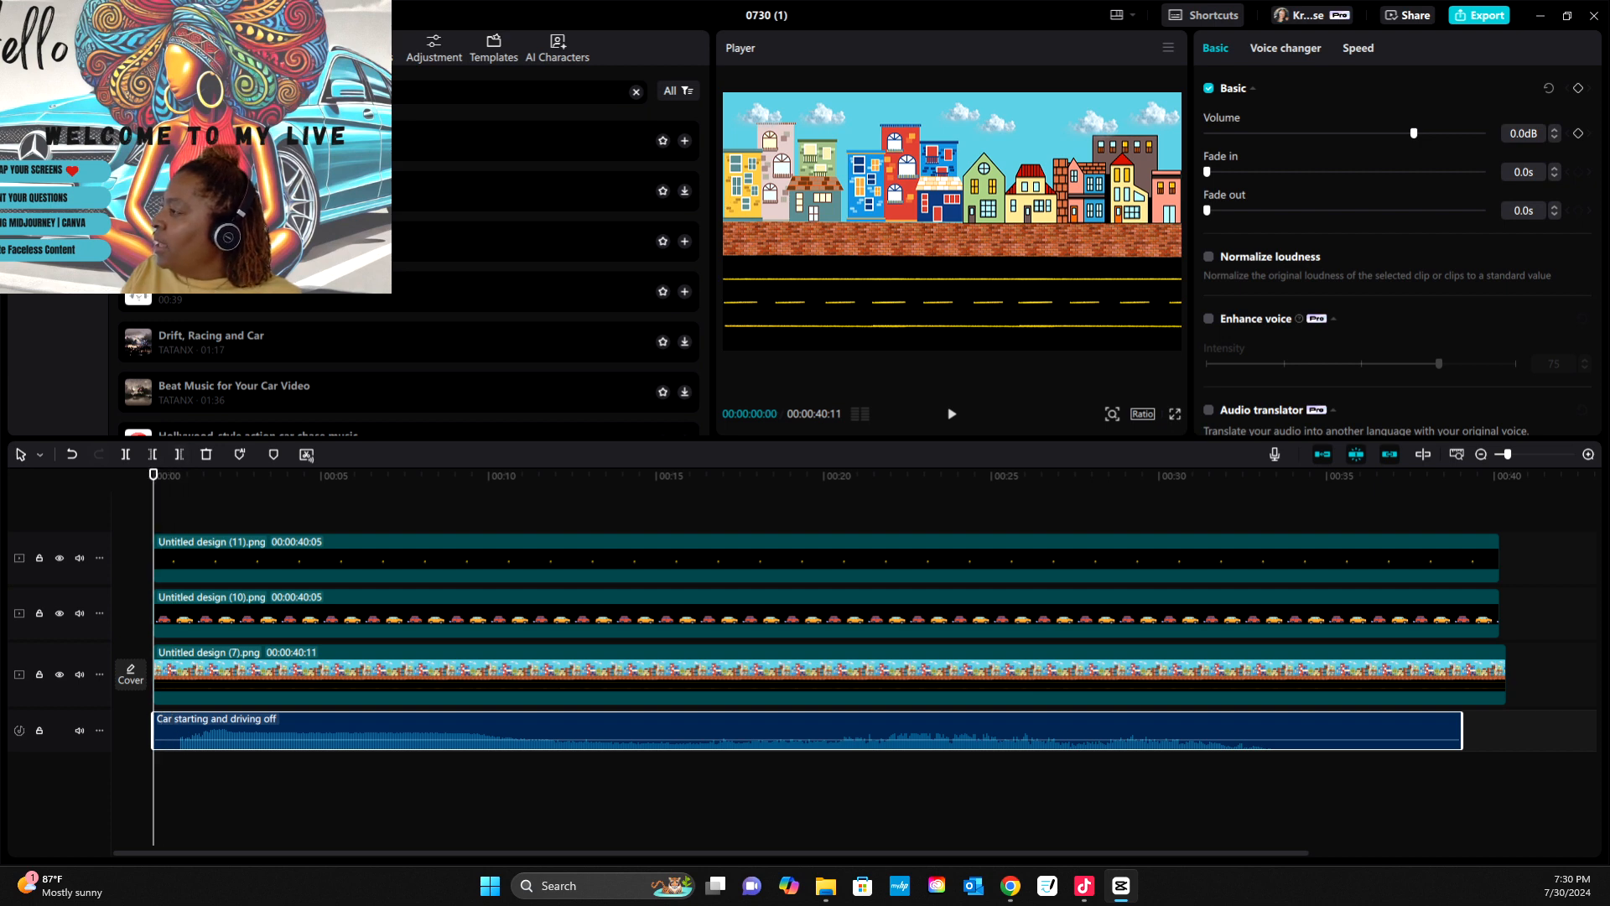
key(space)
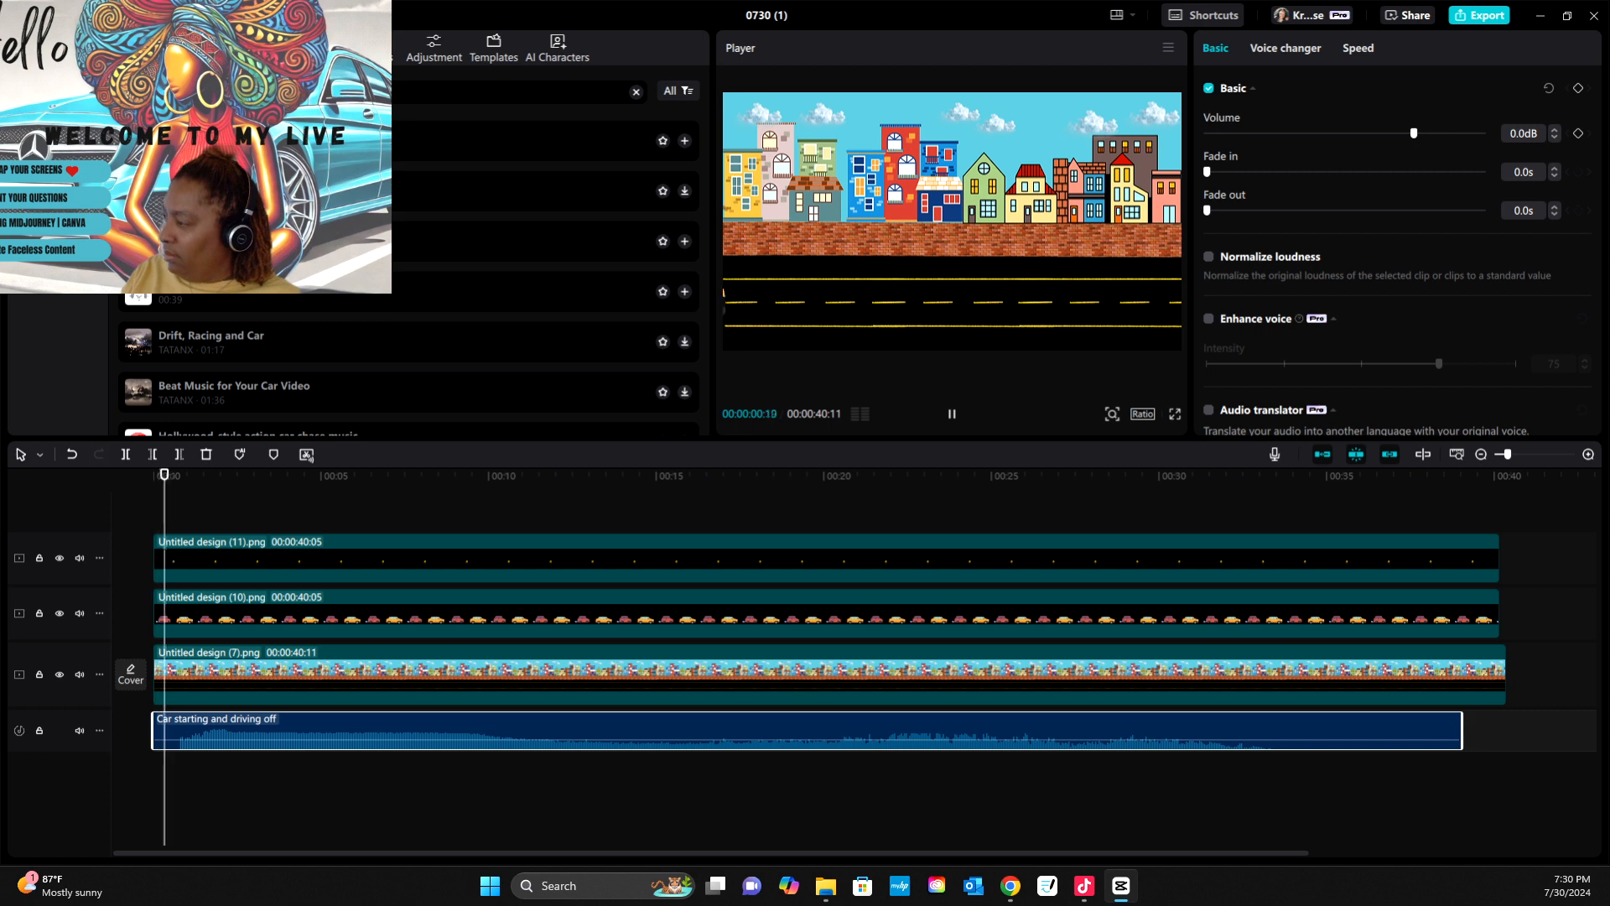
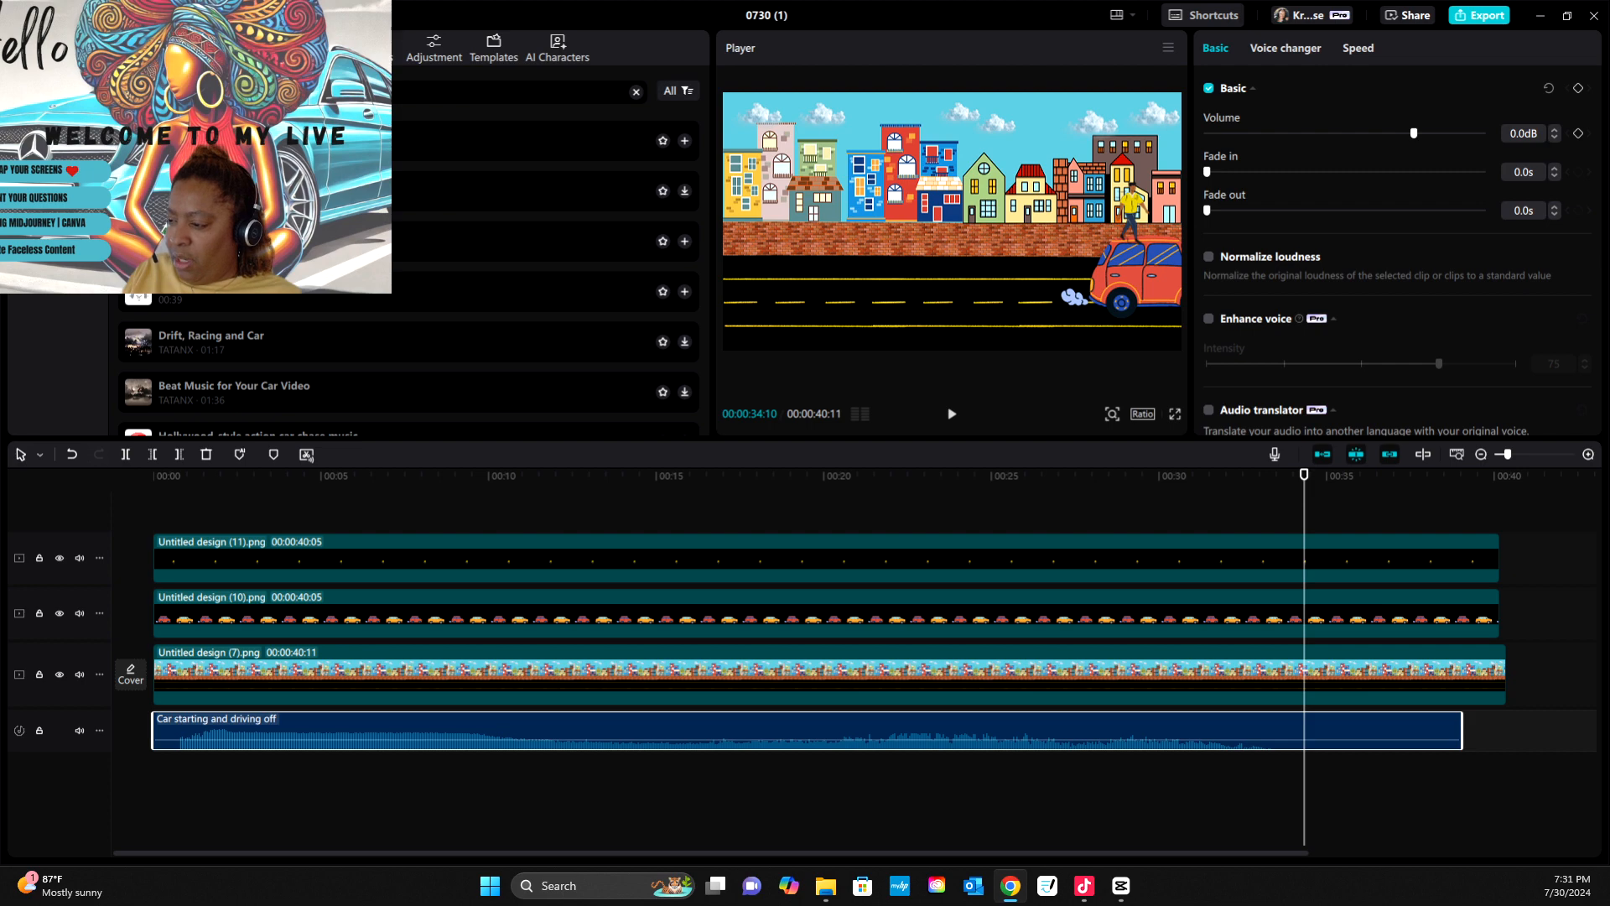
- Switch to the Canva design in Chrome and add the walking man with a green backpack and book to page 1
drag(858, 901, 743, 149)
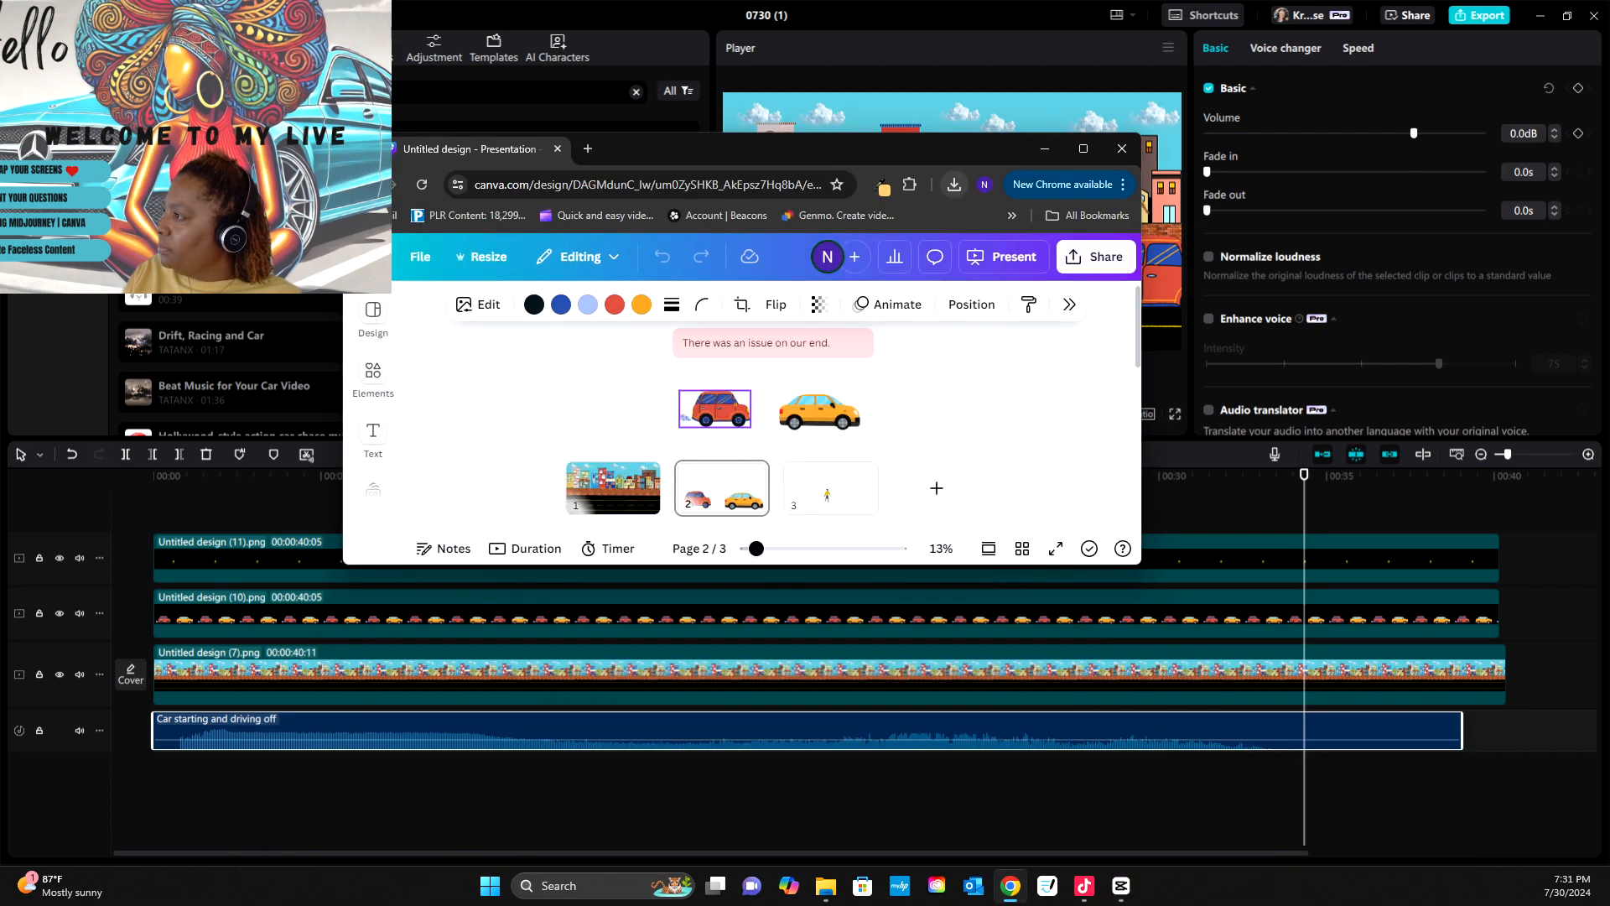
key(super+Up)
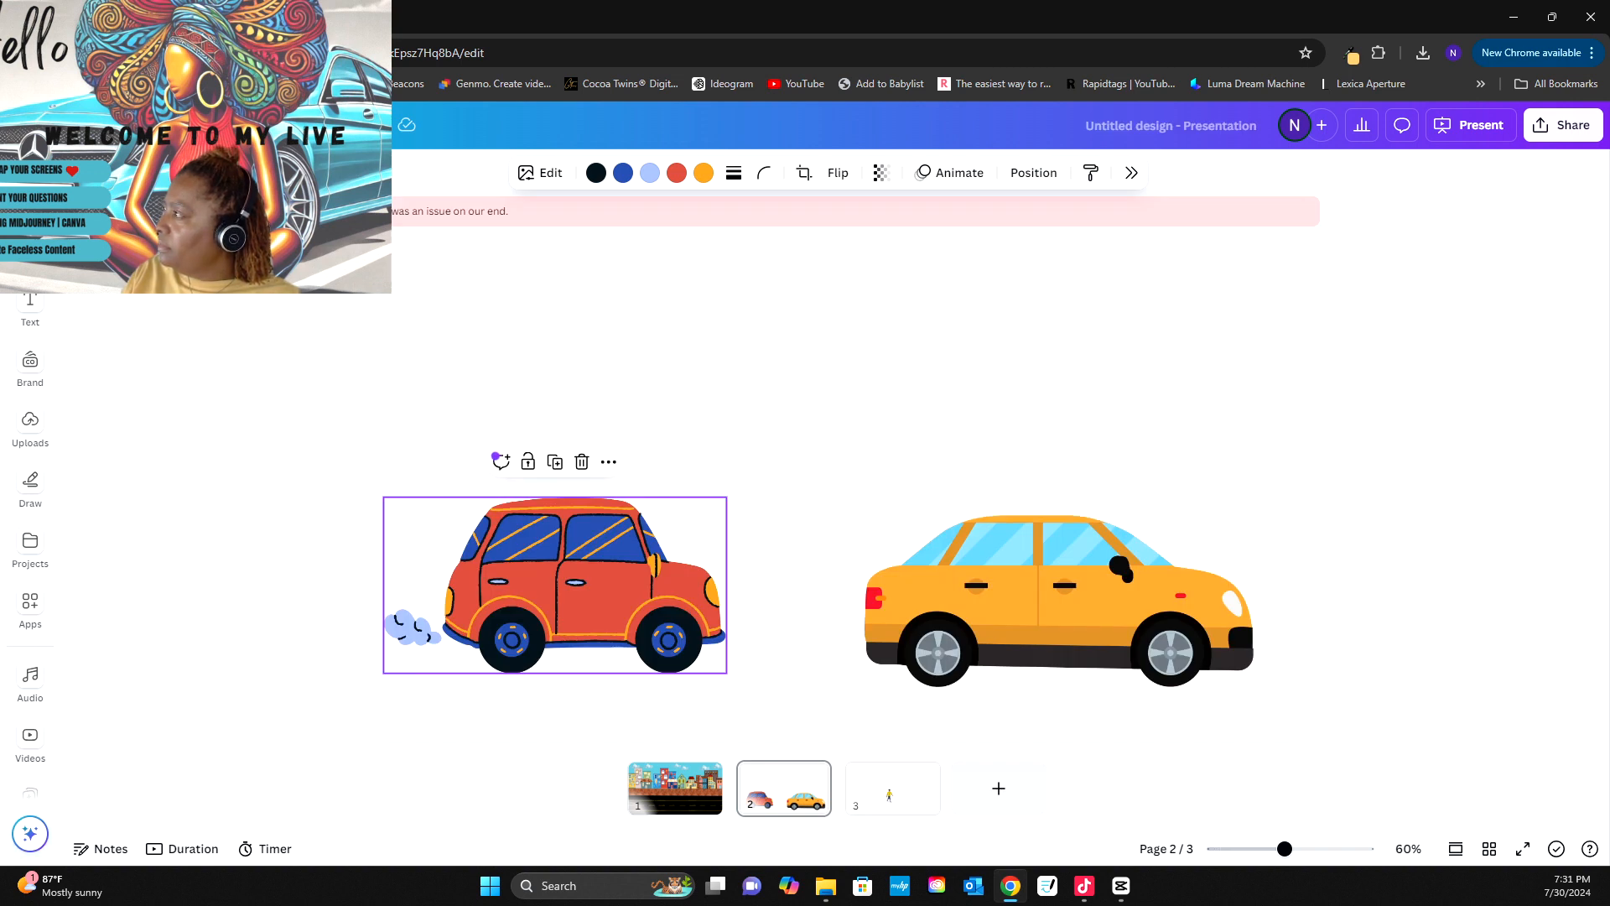
key(ctrl+alt+p)
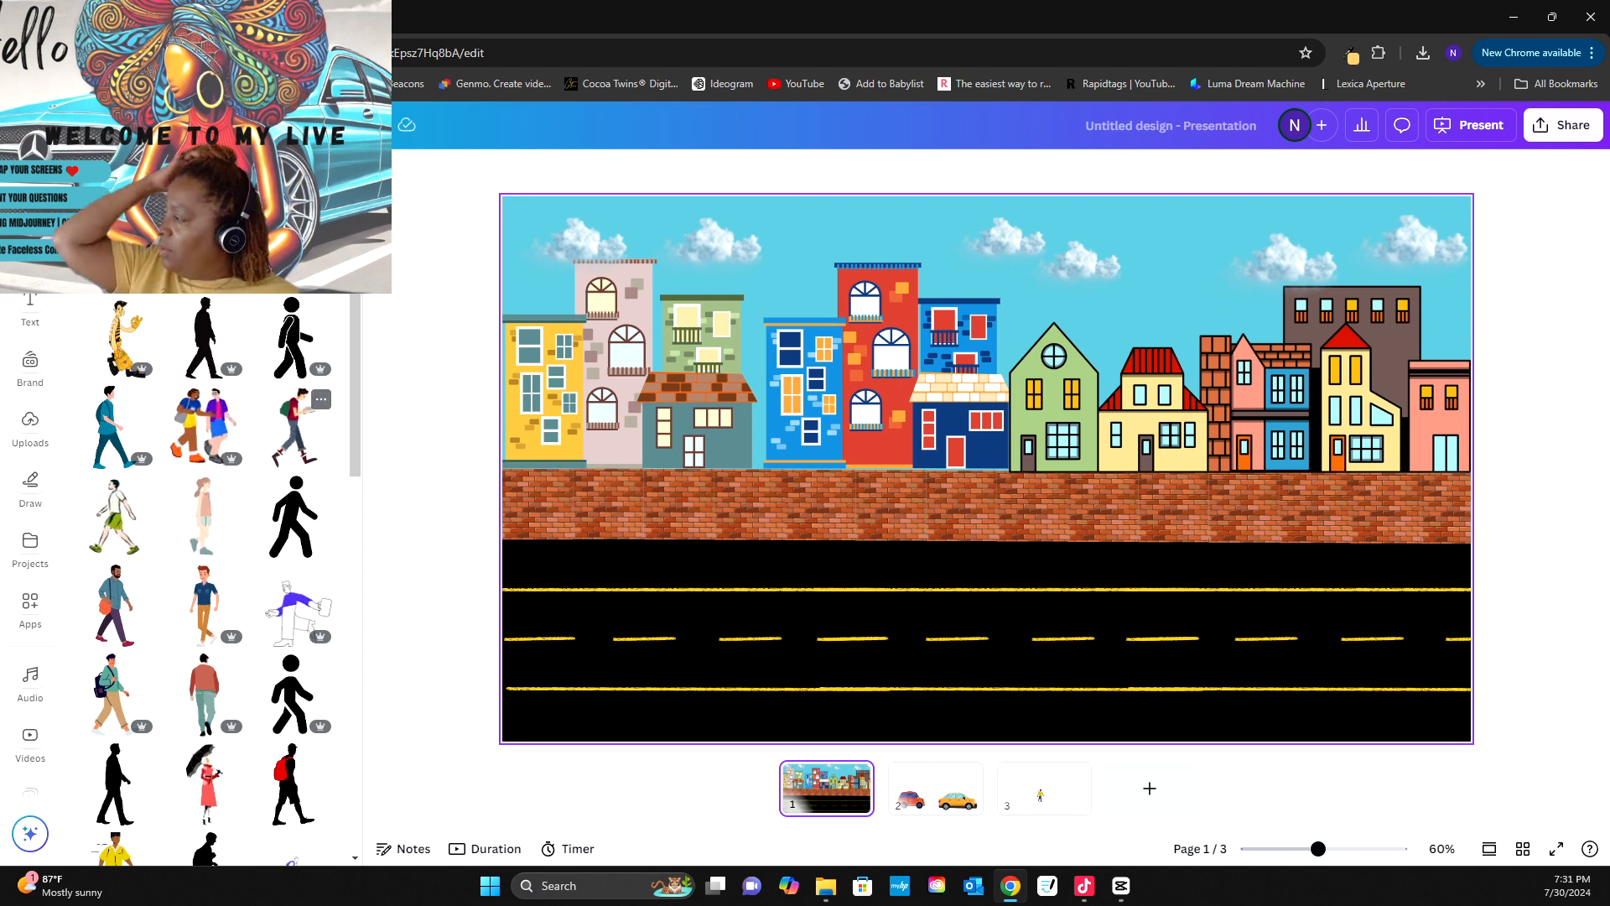
click(296, 426)
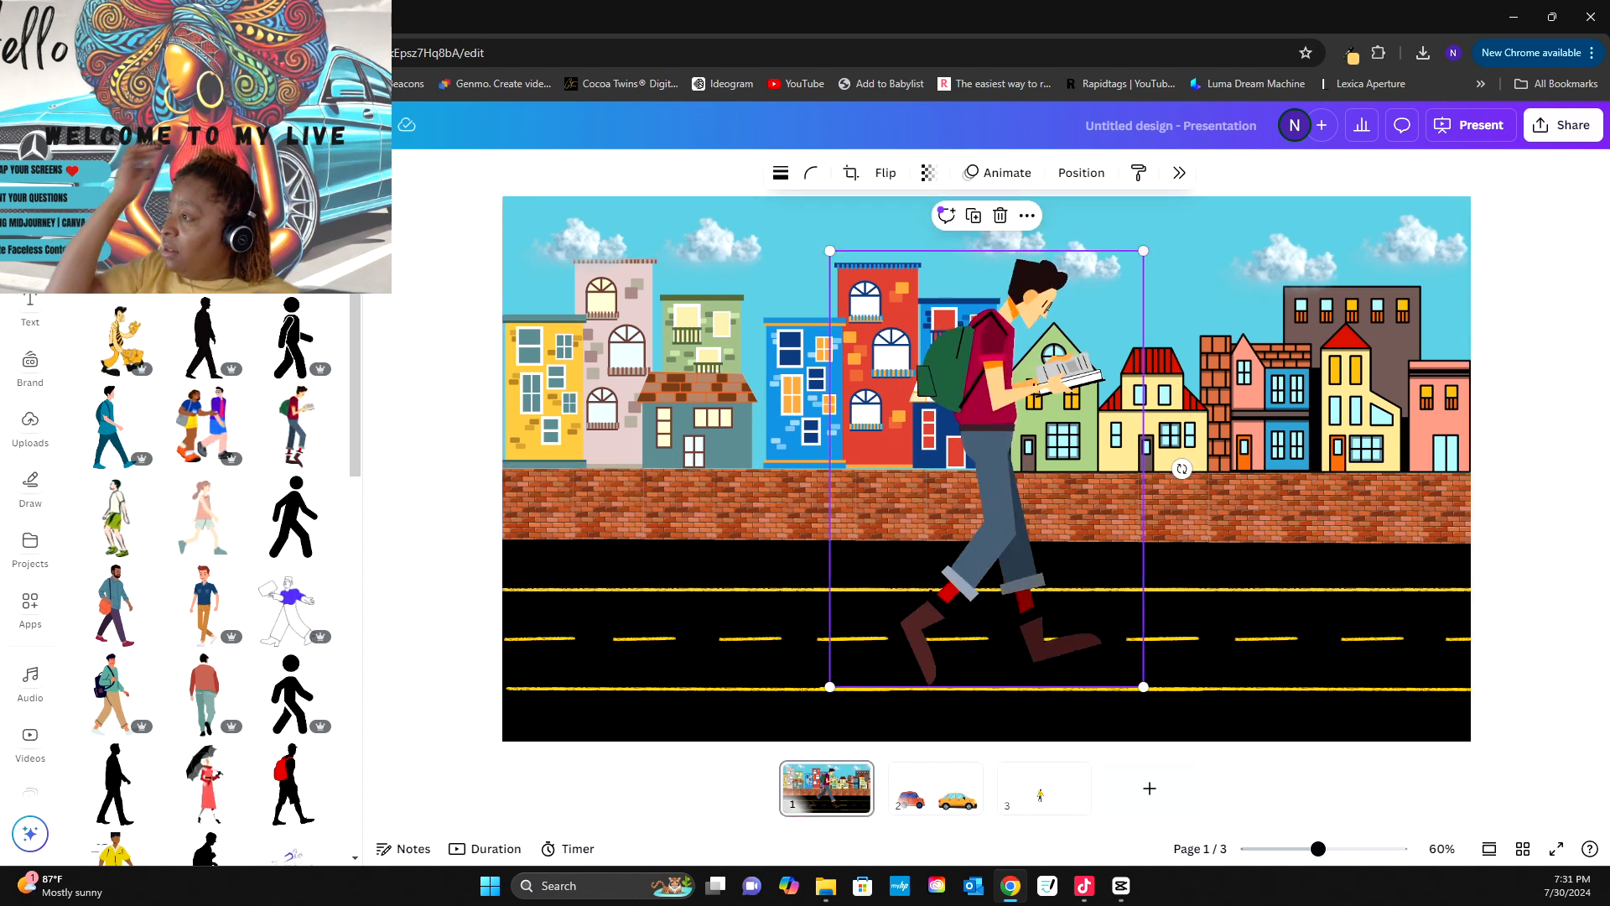
- Shrink the man with the backpack and place him on the brick sidewalk near the left end of the street scene
drag(1143, 250, 990, 485)
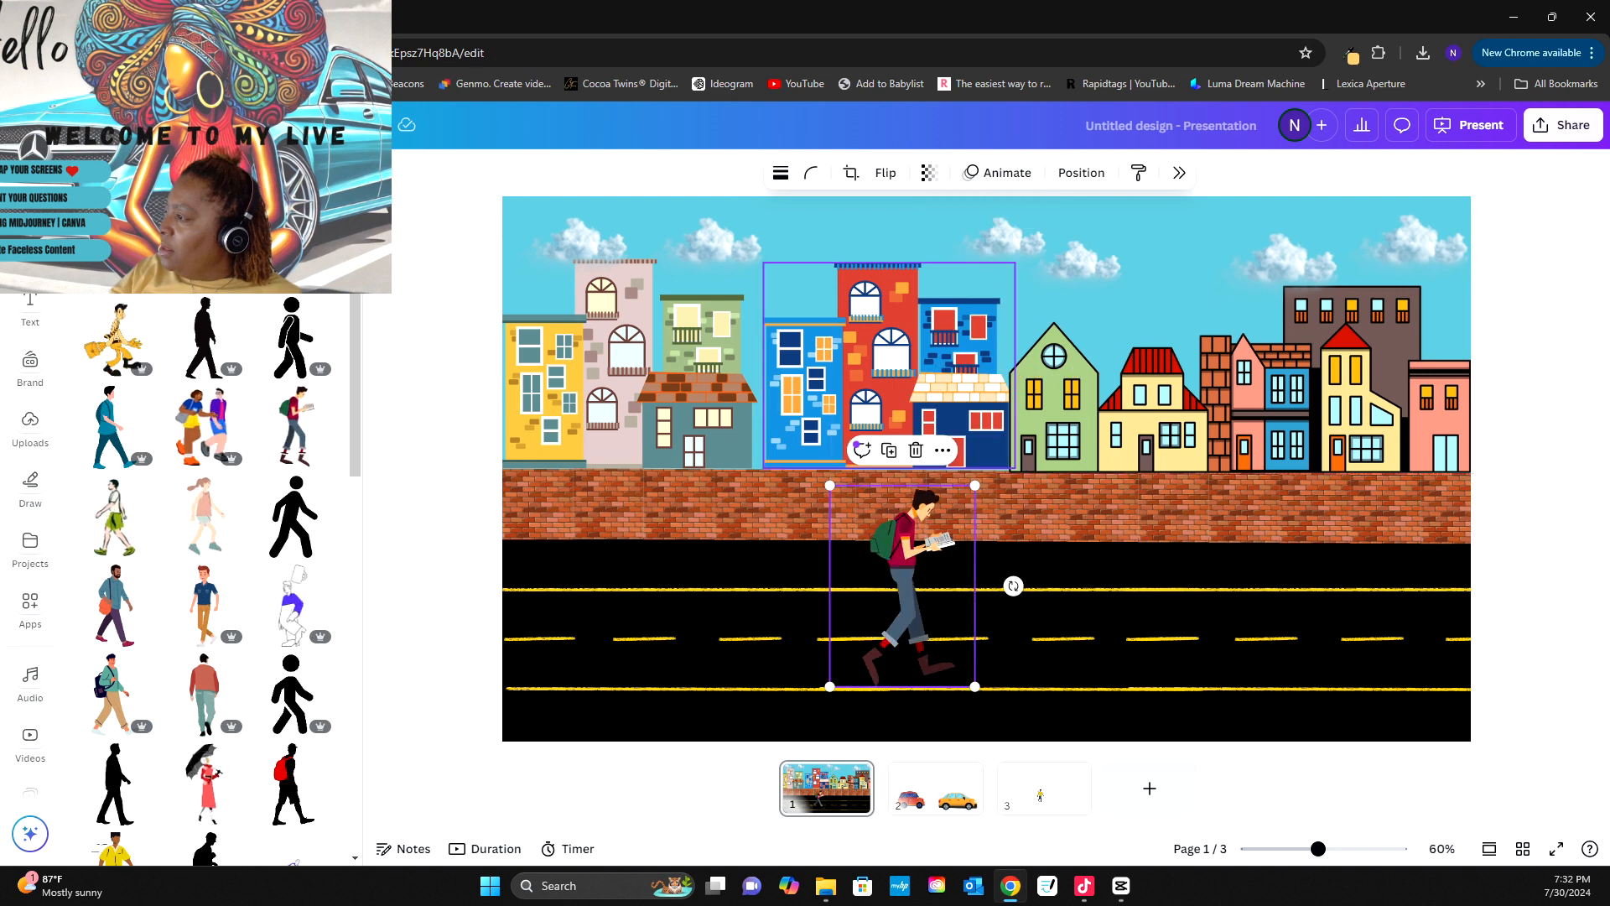
drag(906, 570, 629, 410)
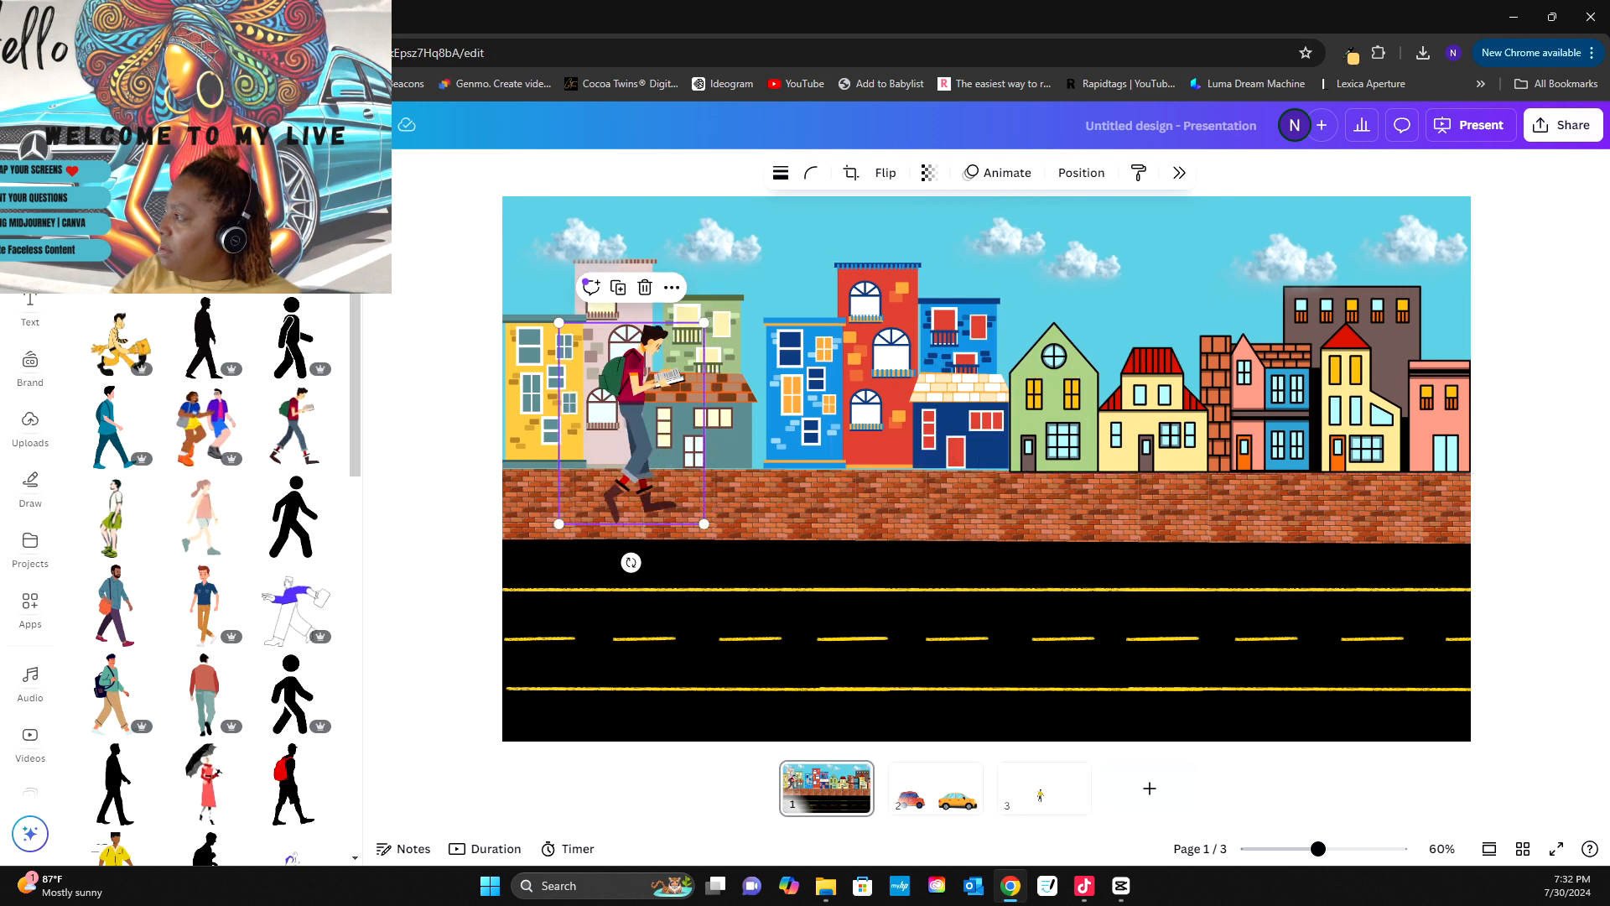
drag(704, 323, 644, 371)
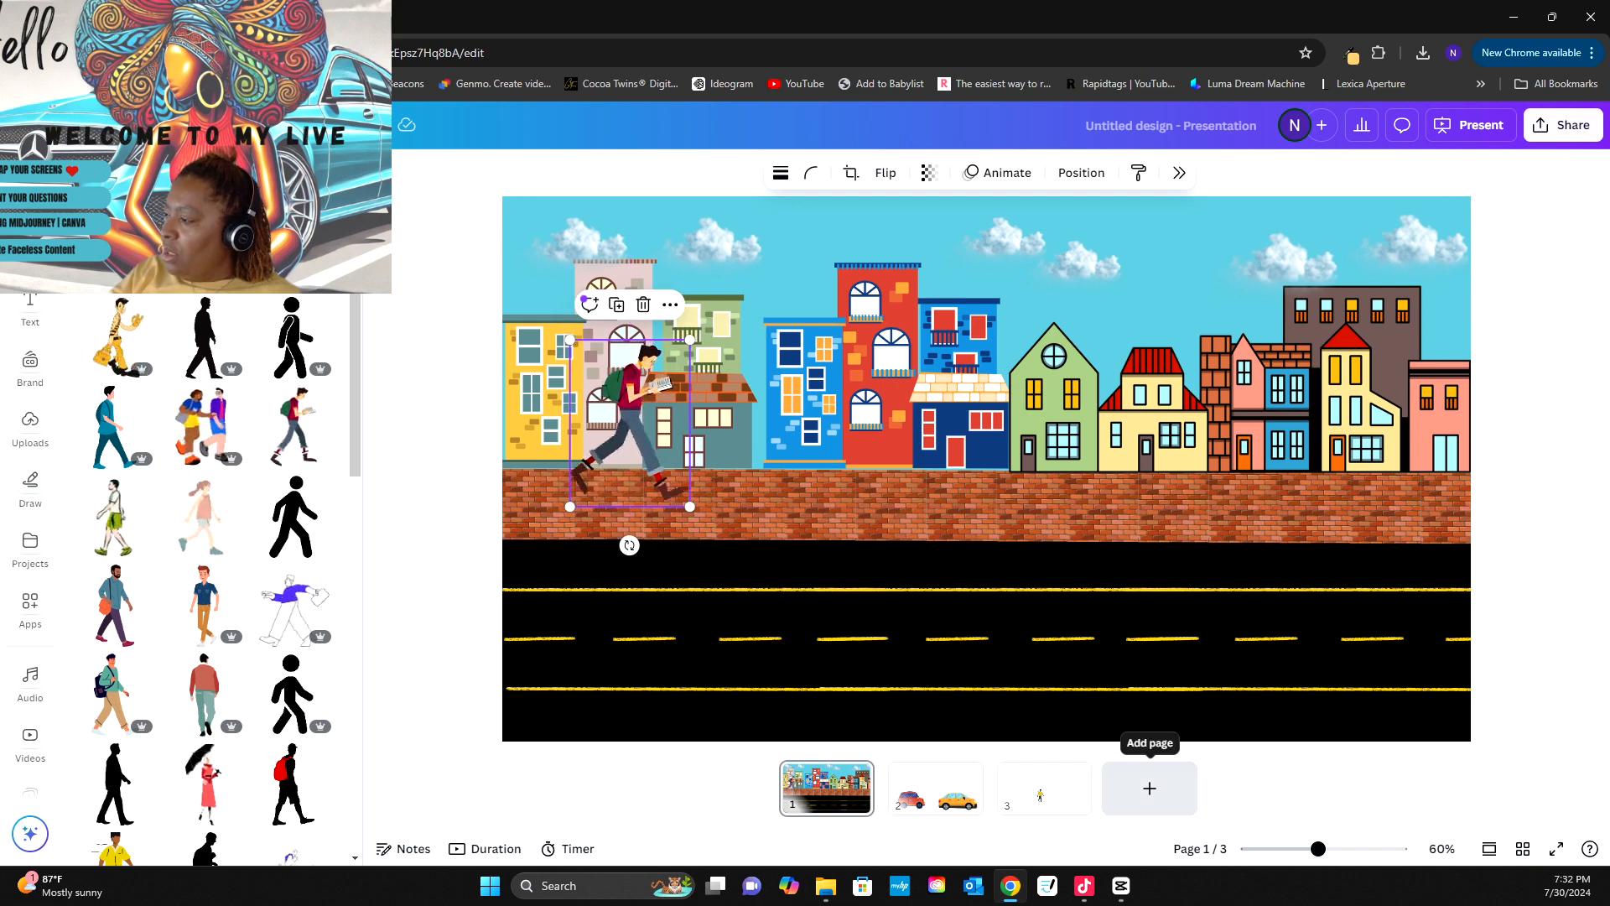
- Delete the walking man in the yellow shirt from page 3 and return to the street scene on page 1
click(1044, 788)
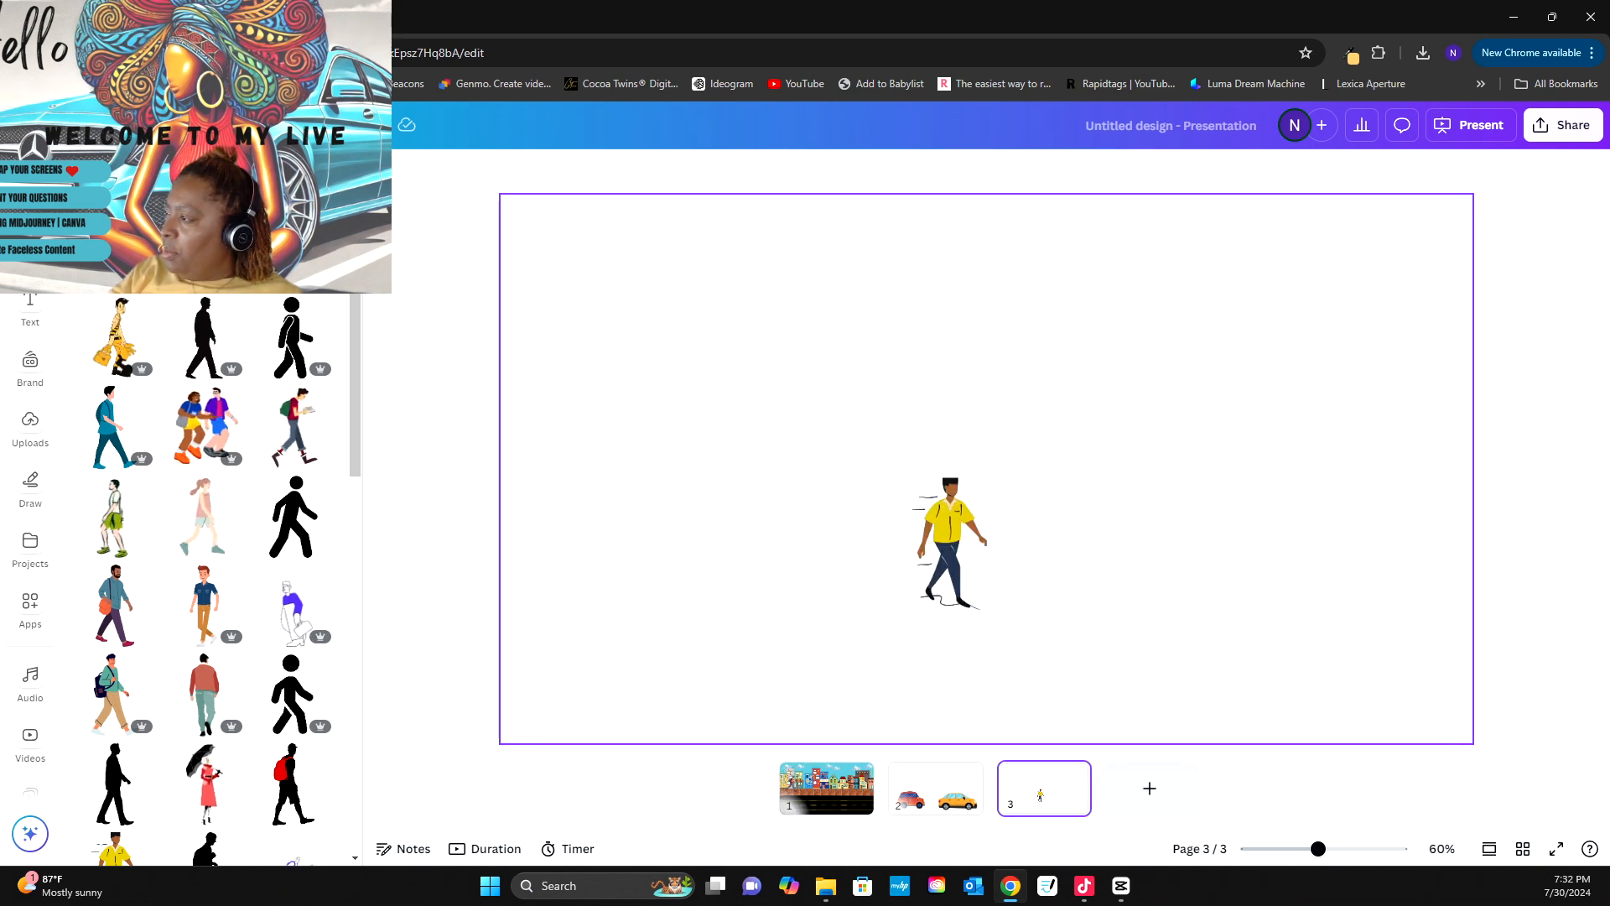
key(Delete)
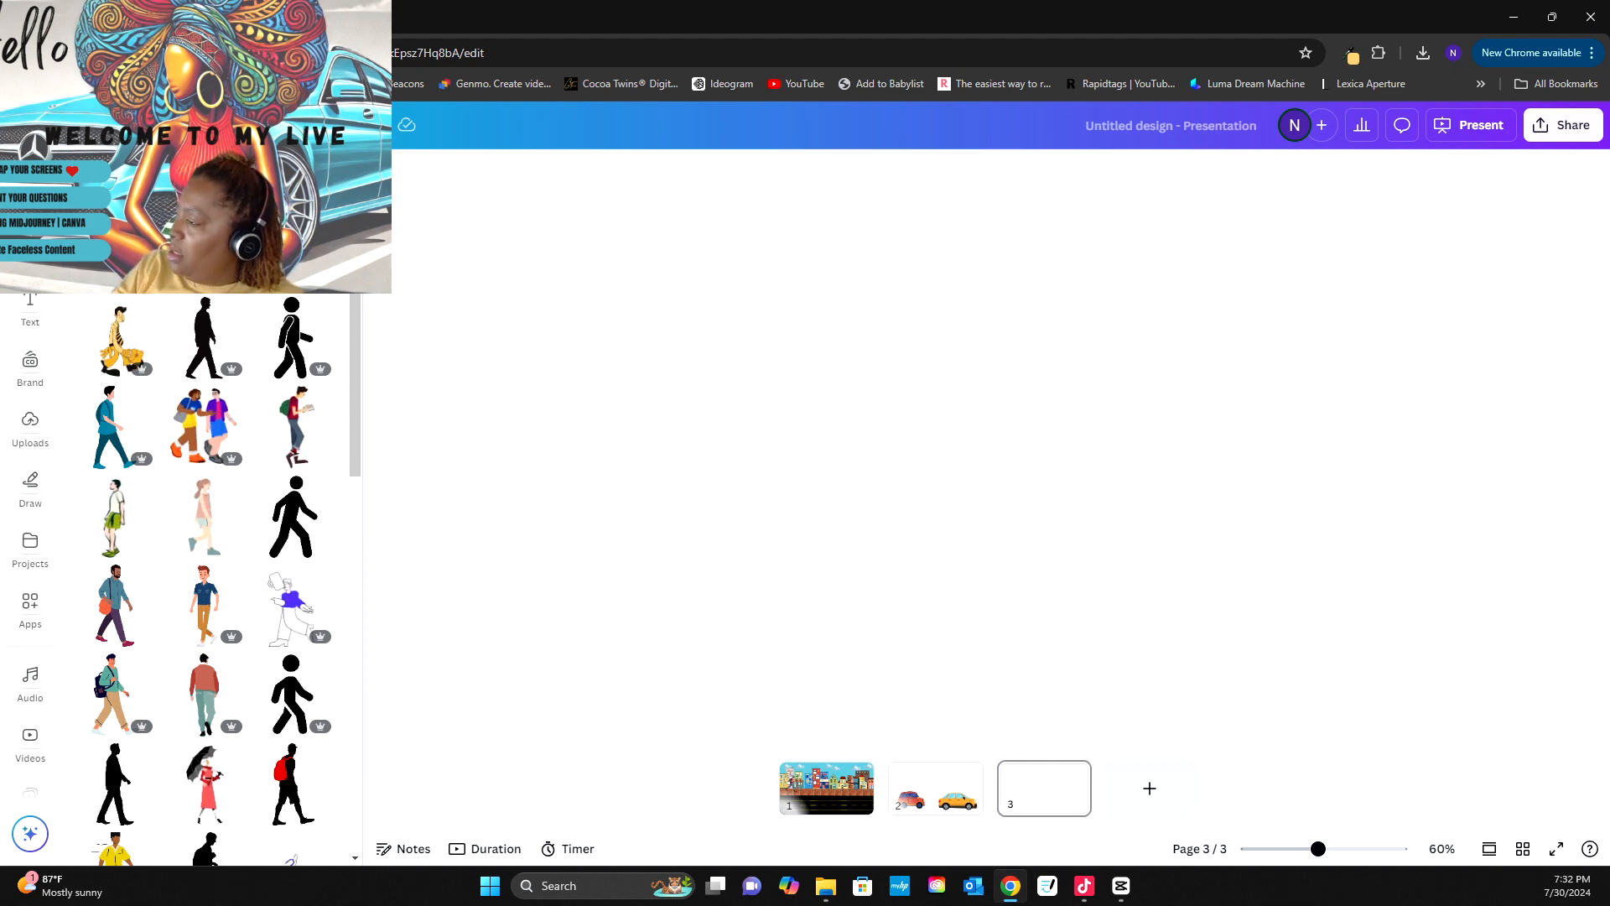
click(826, 789)
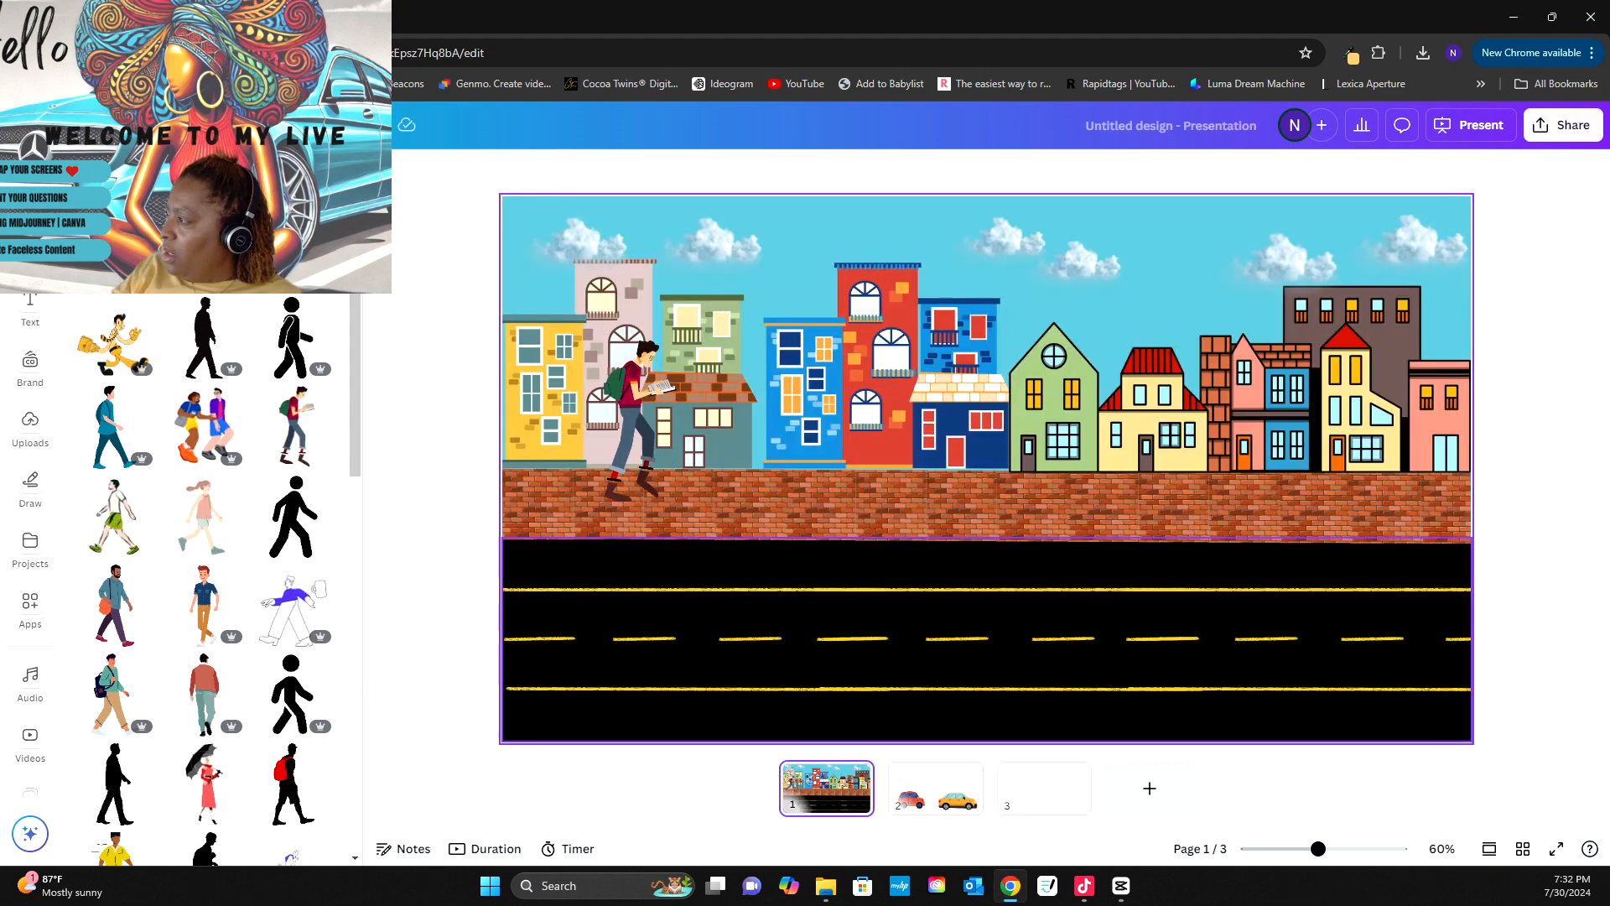
- Move the man with the green backpack from the street scene to page 3 and place him near the page's center
drag(635, 394, 1044, 784)
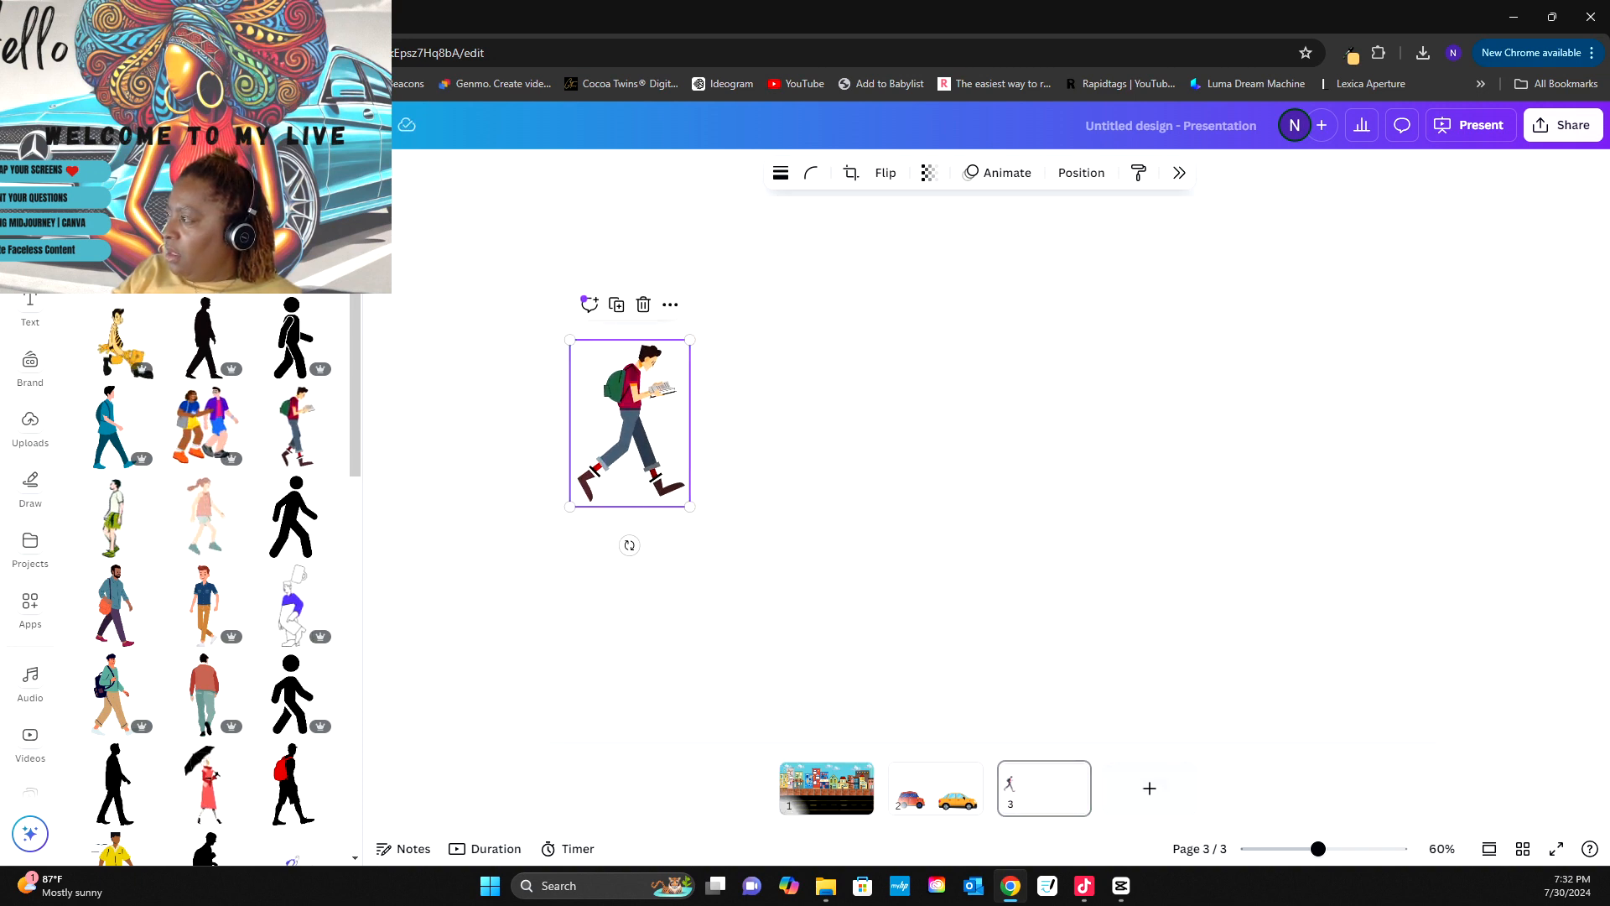
drag(630, 424, 935, 493)
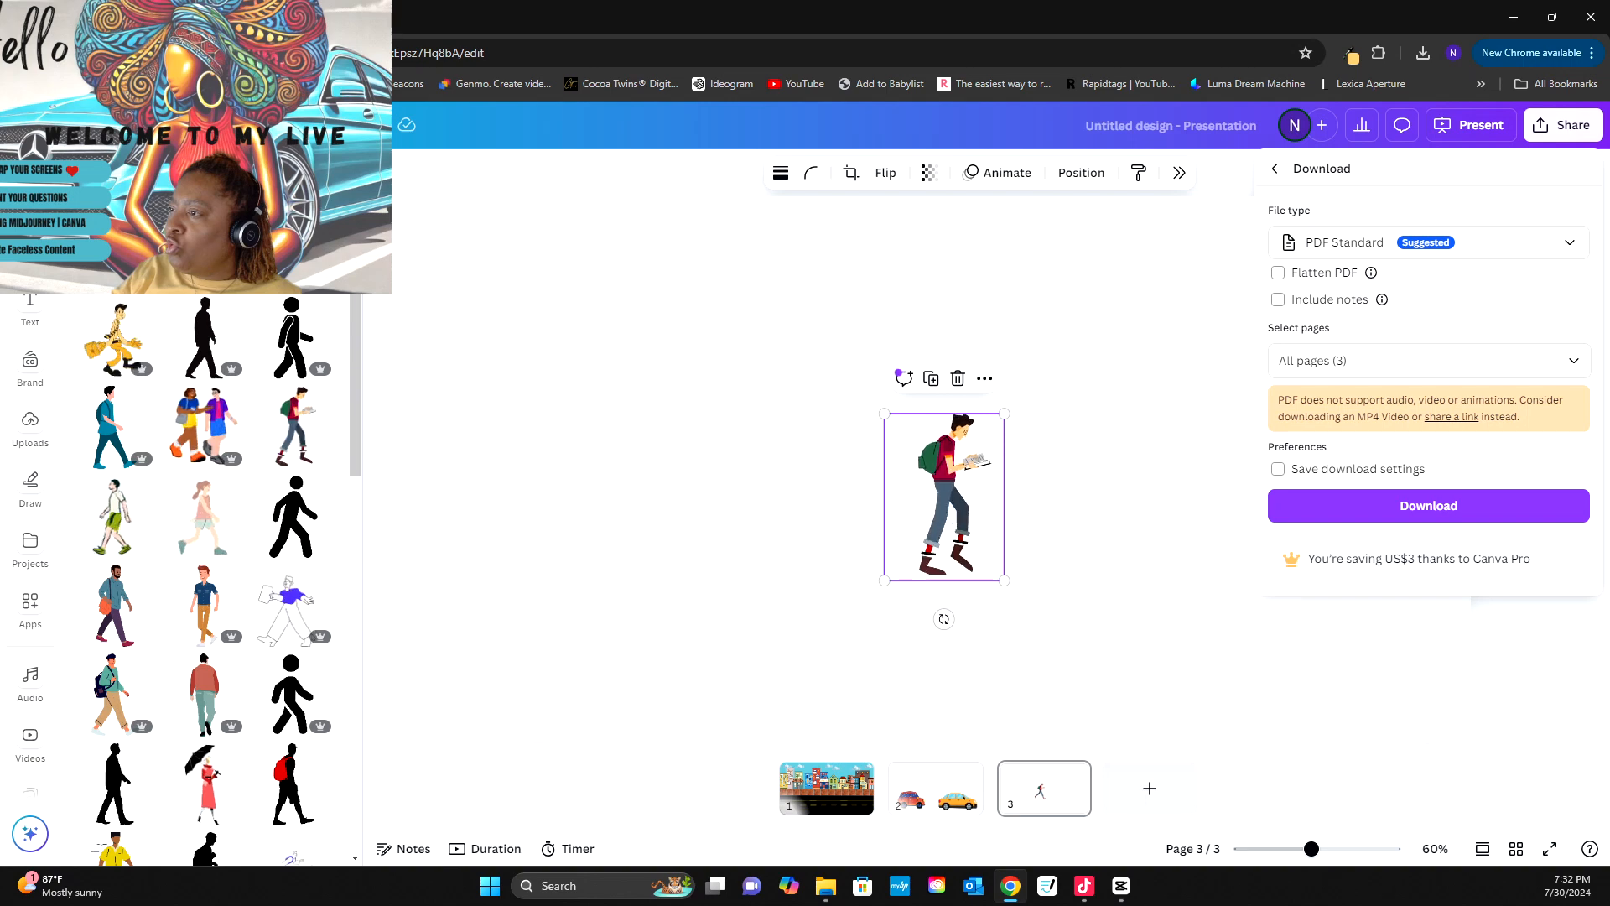
- Set the download options to PNG with a transparent background for page 3 only
click(1428, 241)
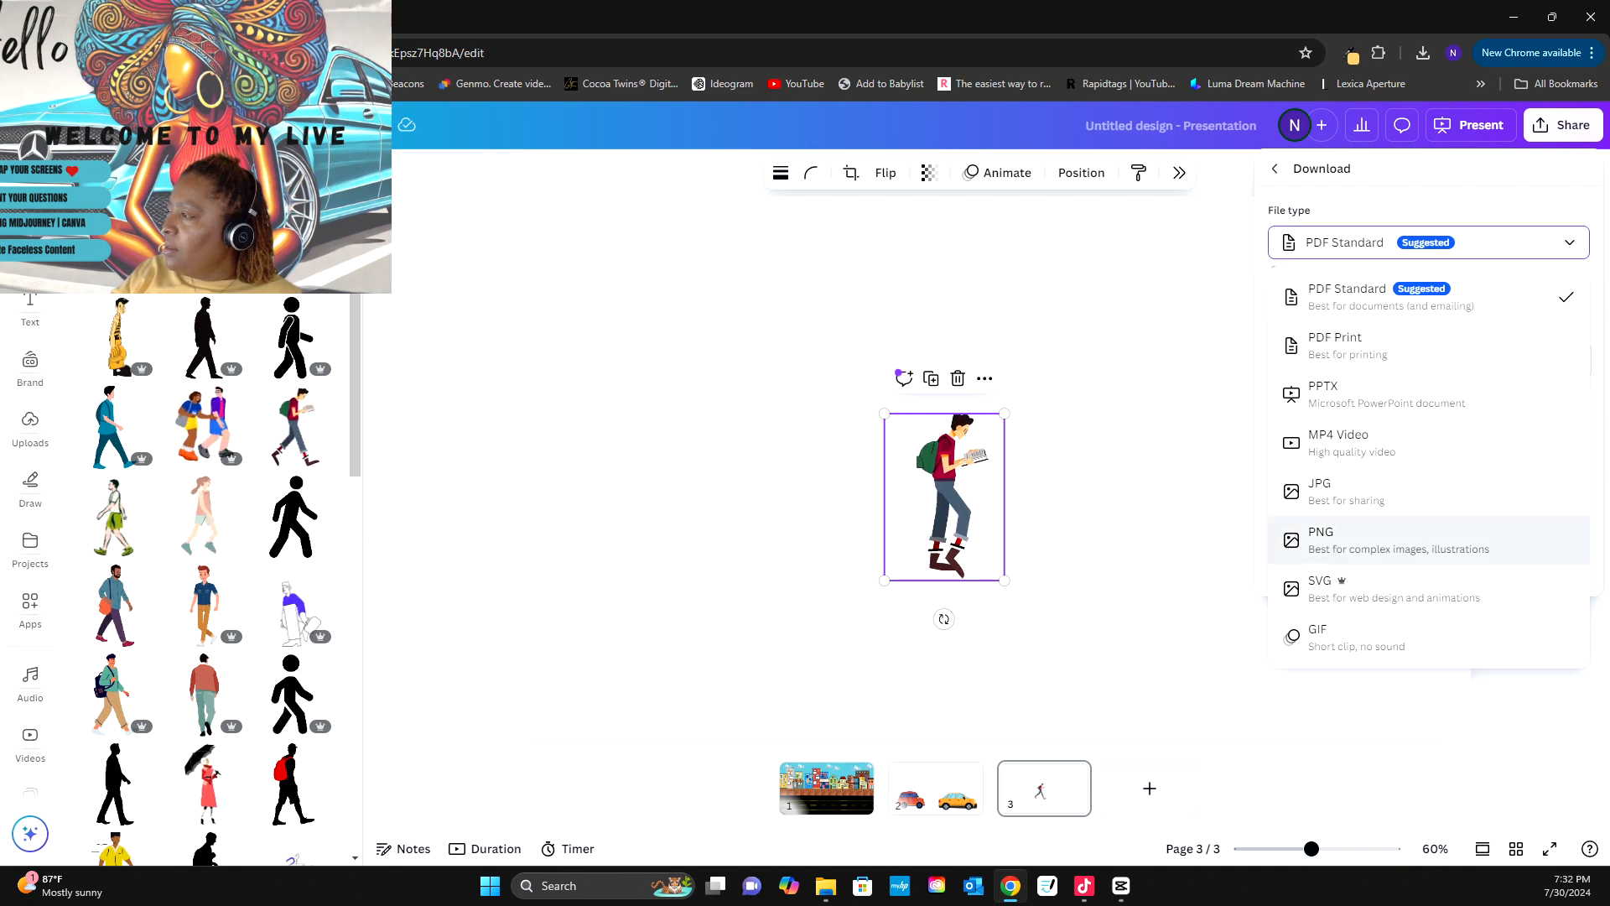
click(1359, 539)
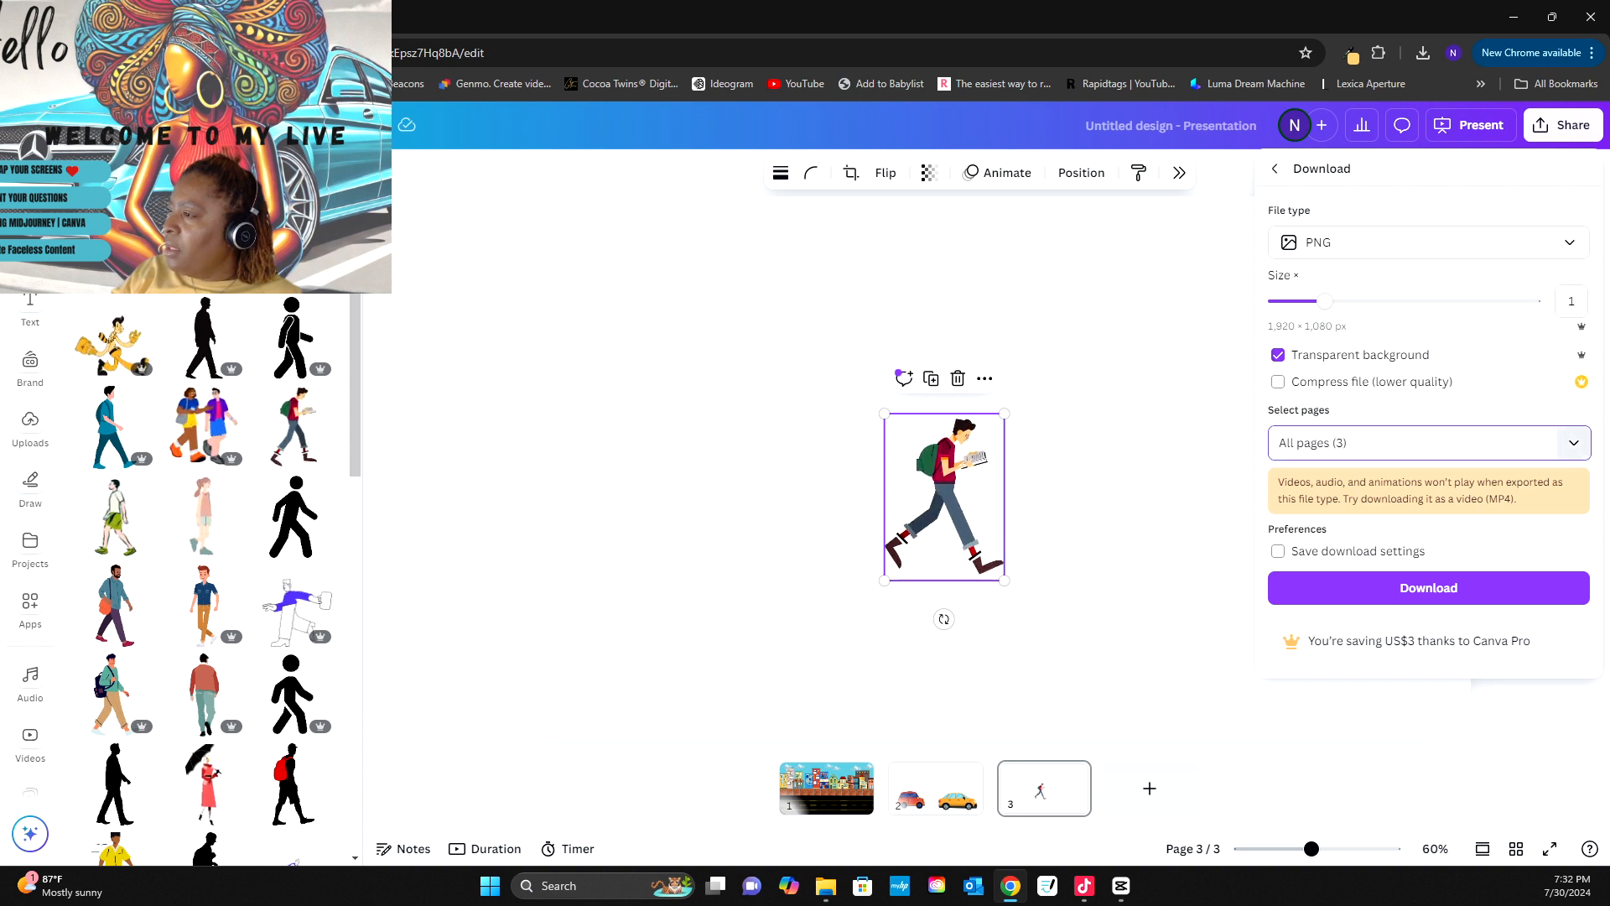
click(1574, 443)
click(1314, 491)
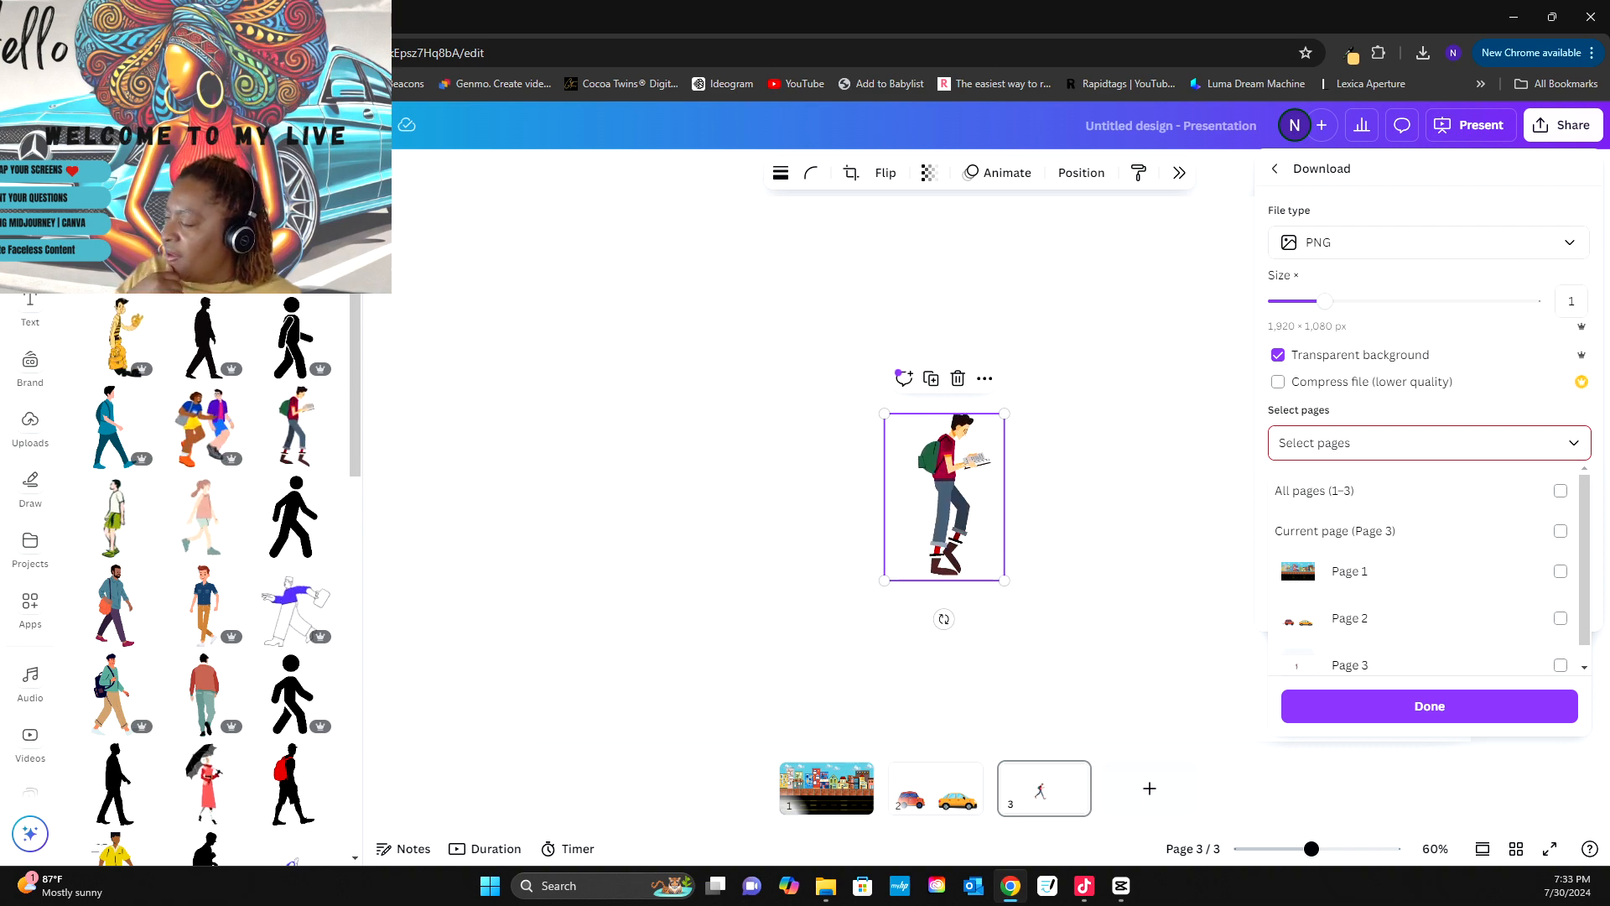
click(1560, 665)
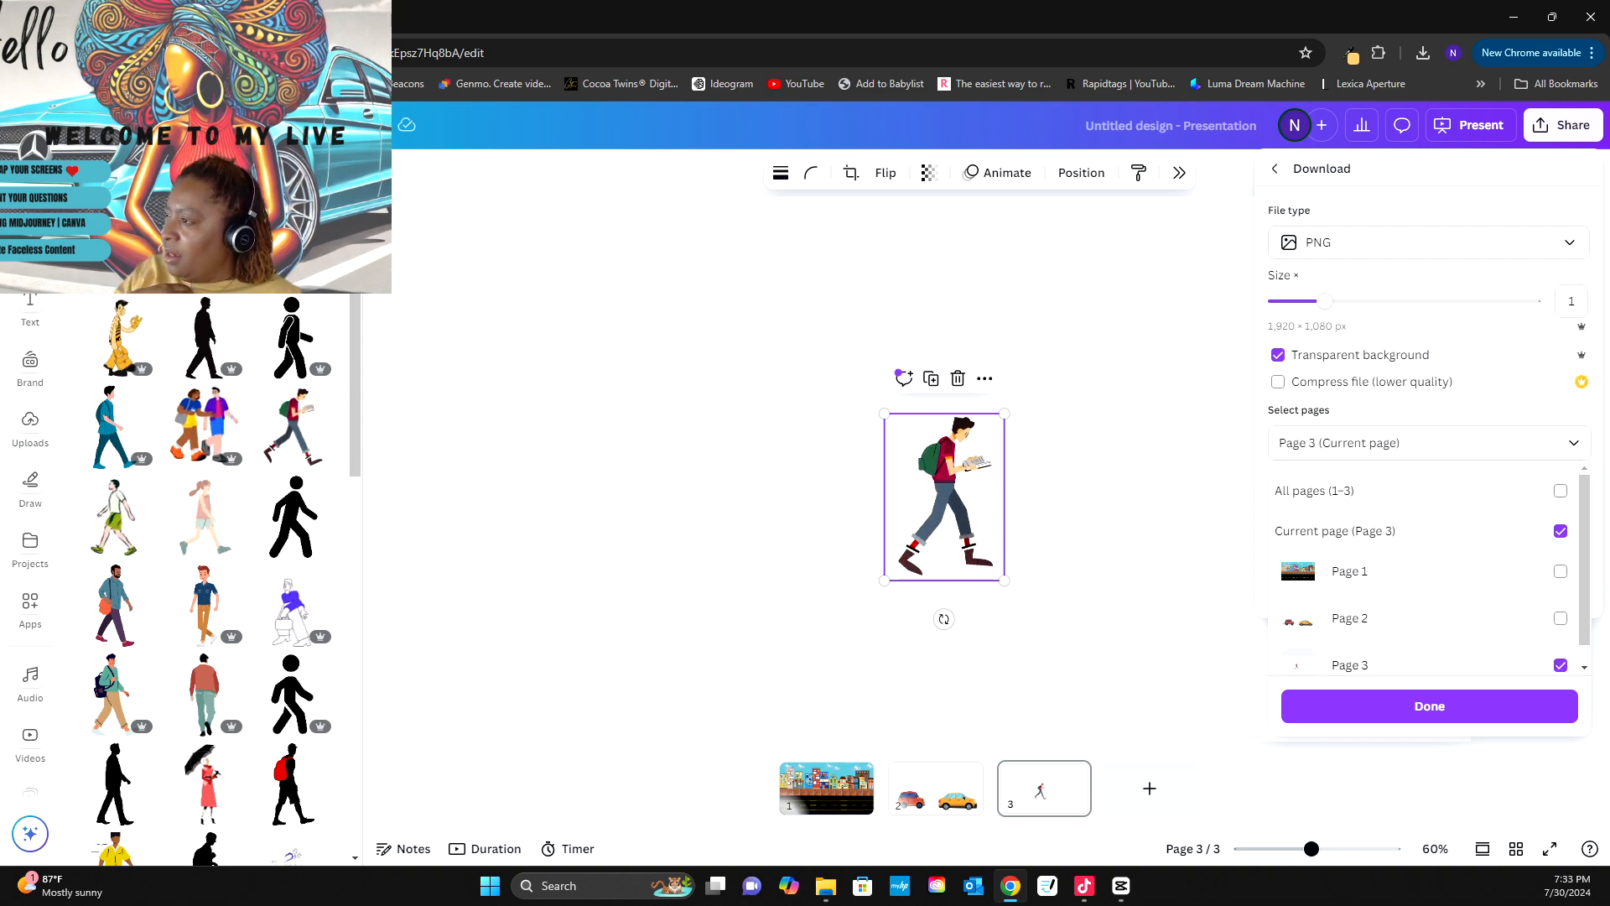
click(1428, 706)
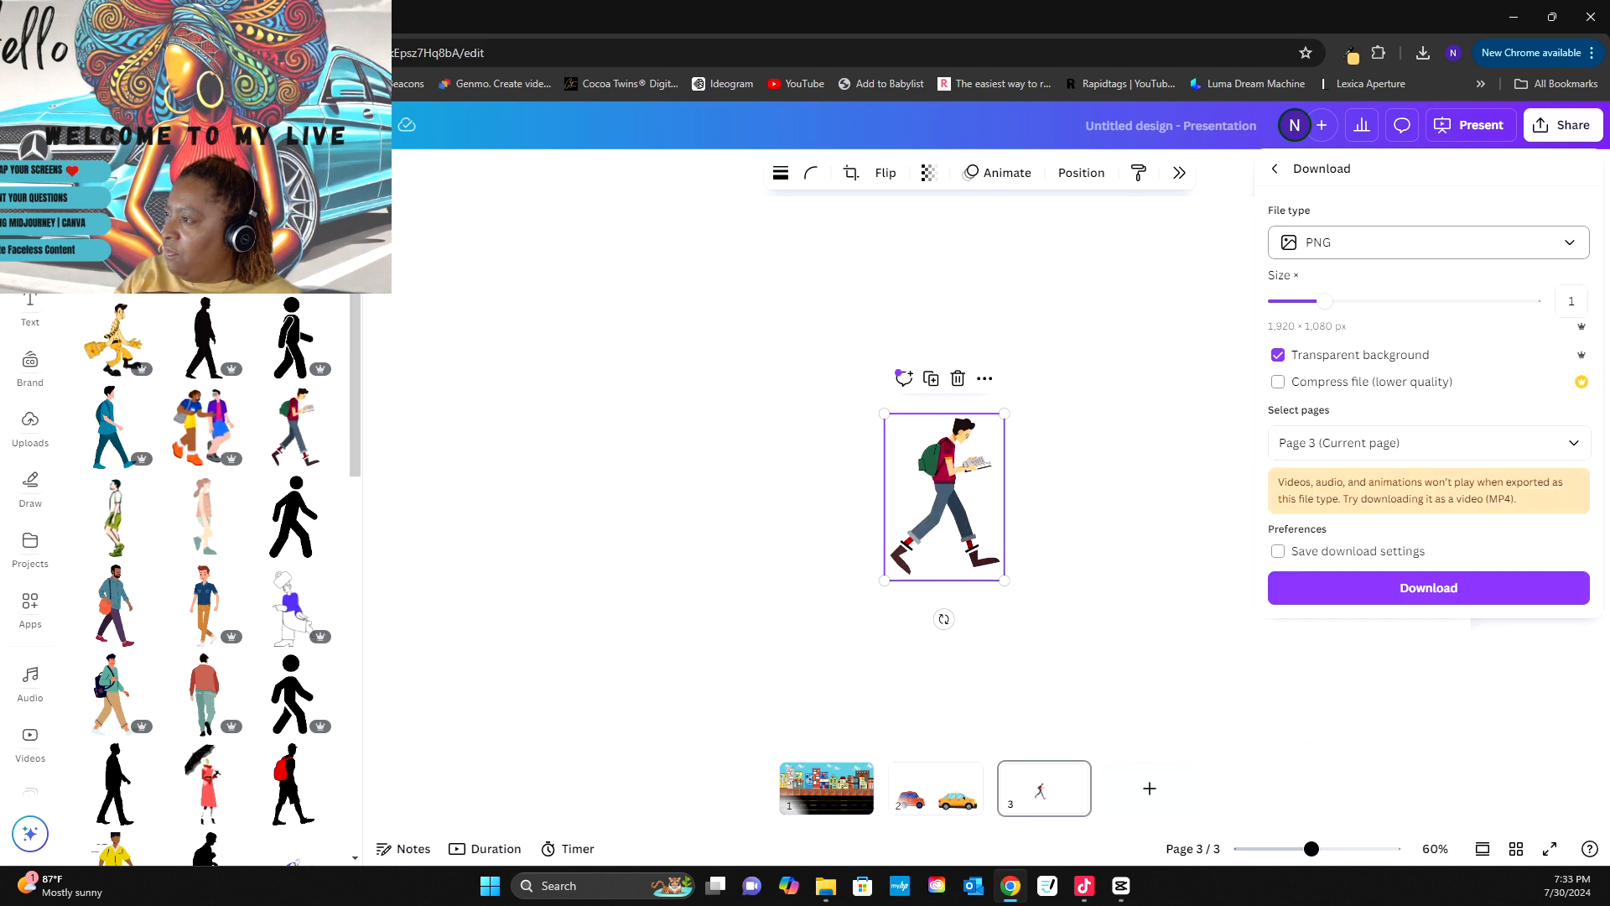
- Change the download file type to MP4 Video, keep only page 3 selected, and download it
click(1427, 241)
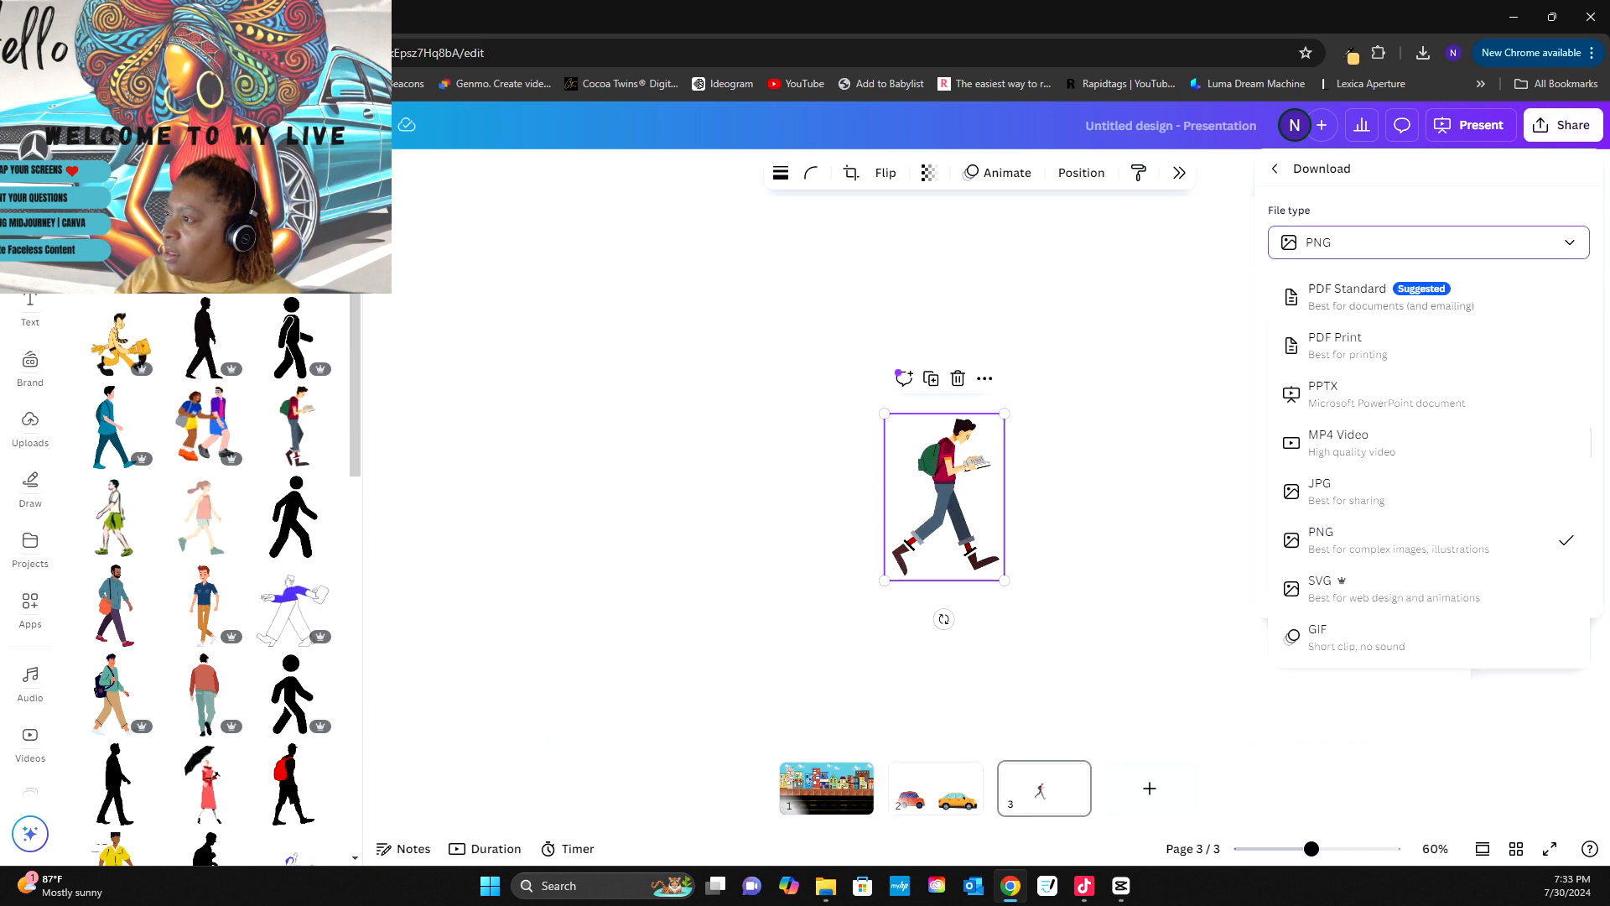
click(1338, 442)
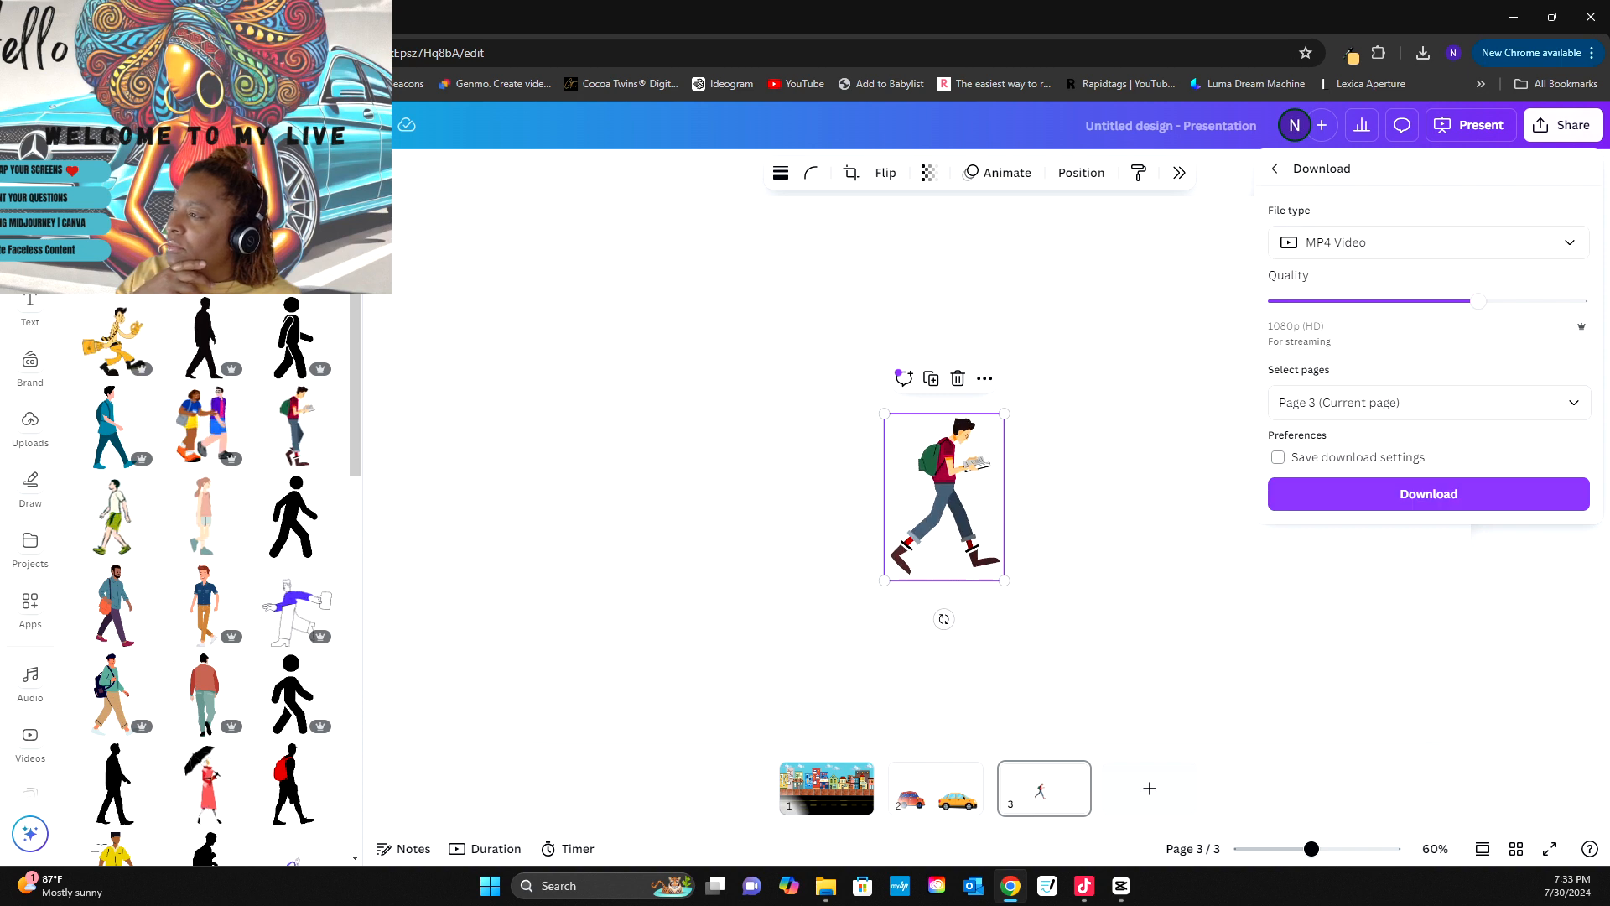
click(1429, 403)
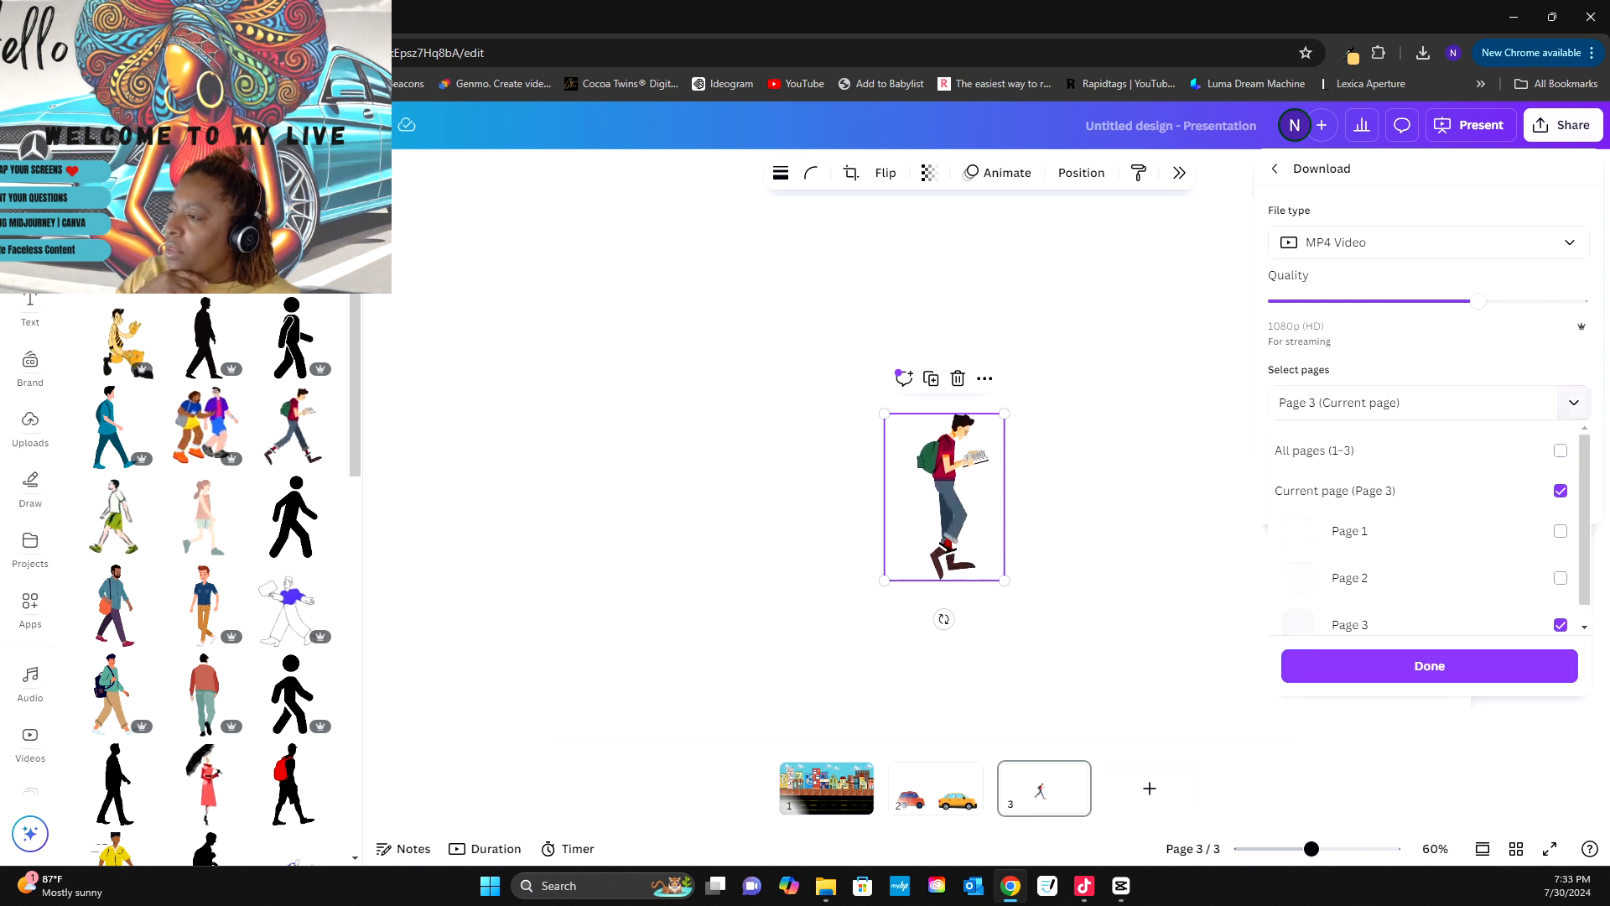
click(1560, 451)
click(1560, 451)
click(1560, 624)
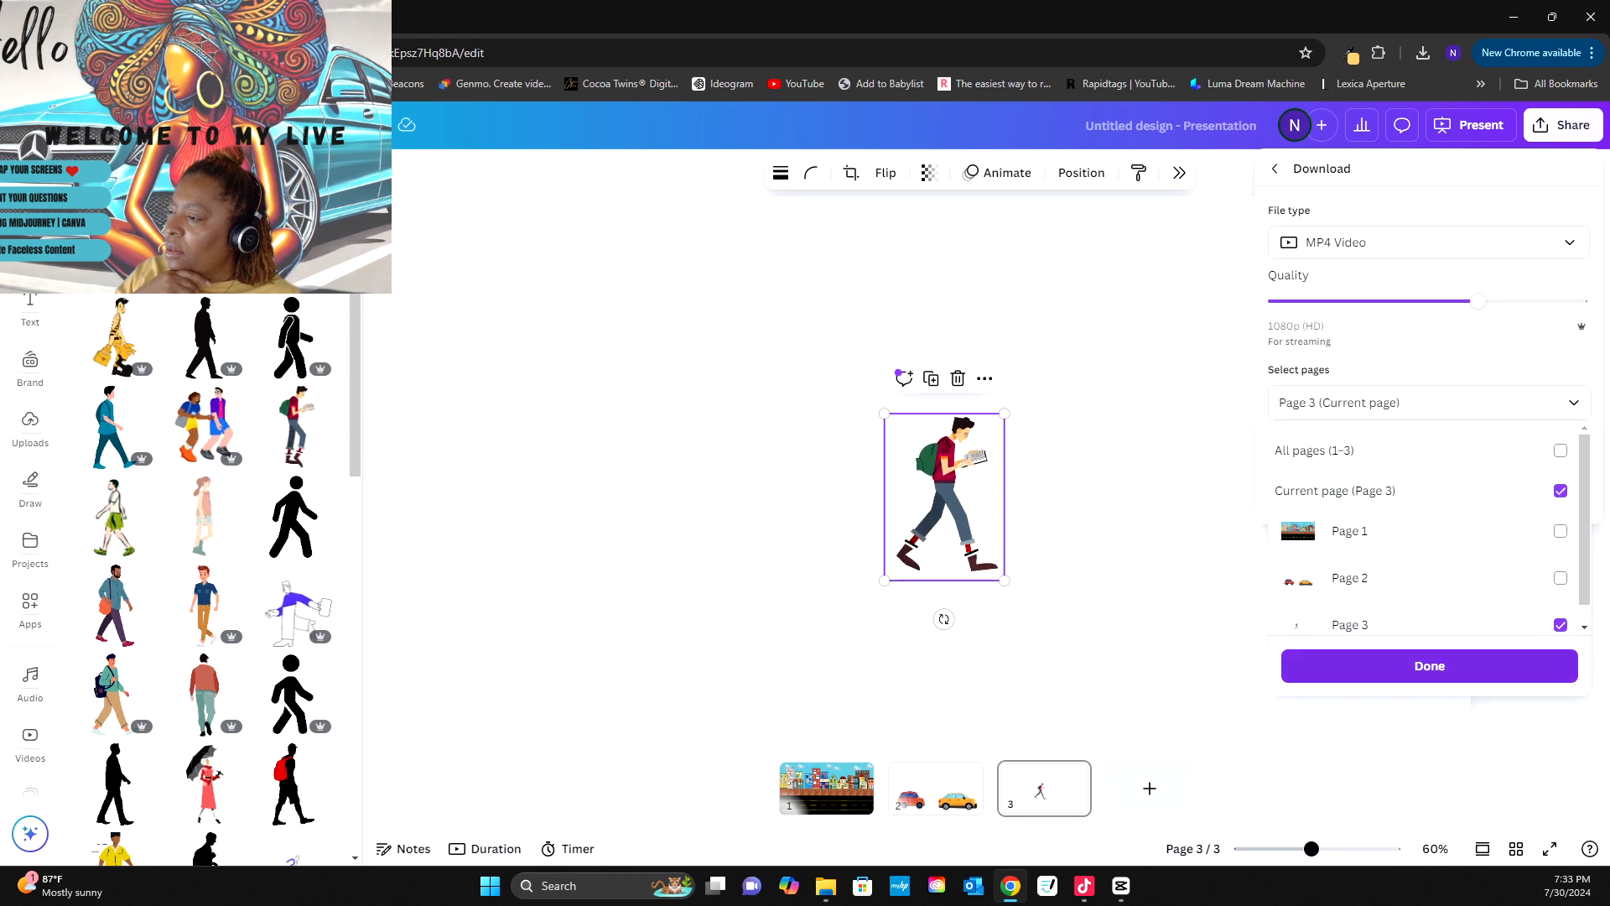
click(1429, 665)
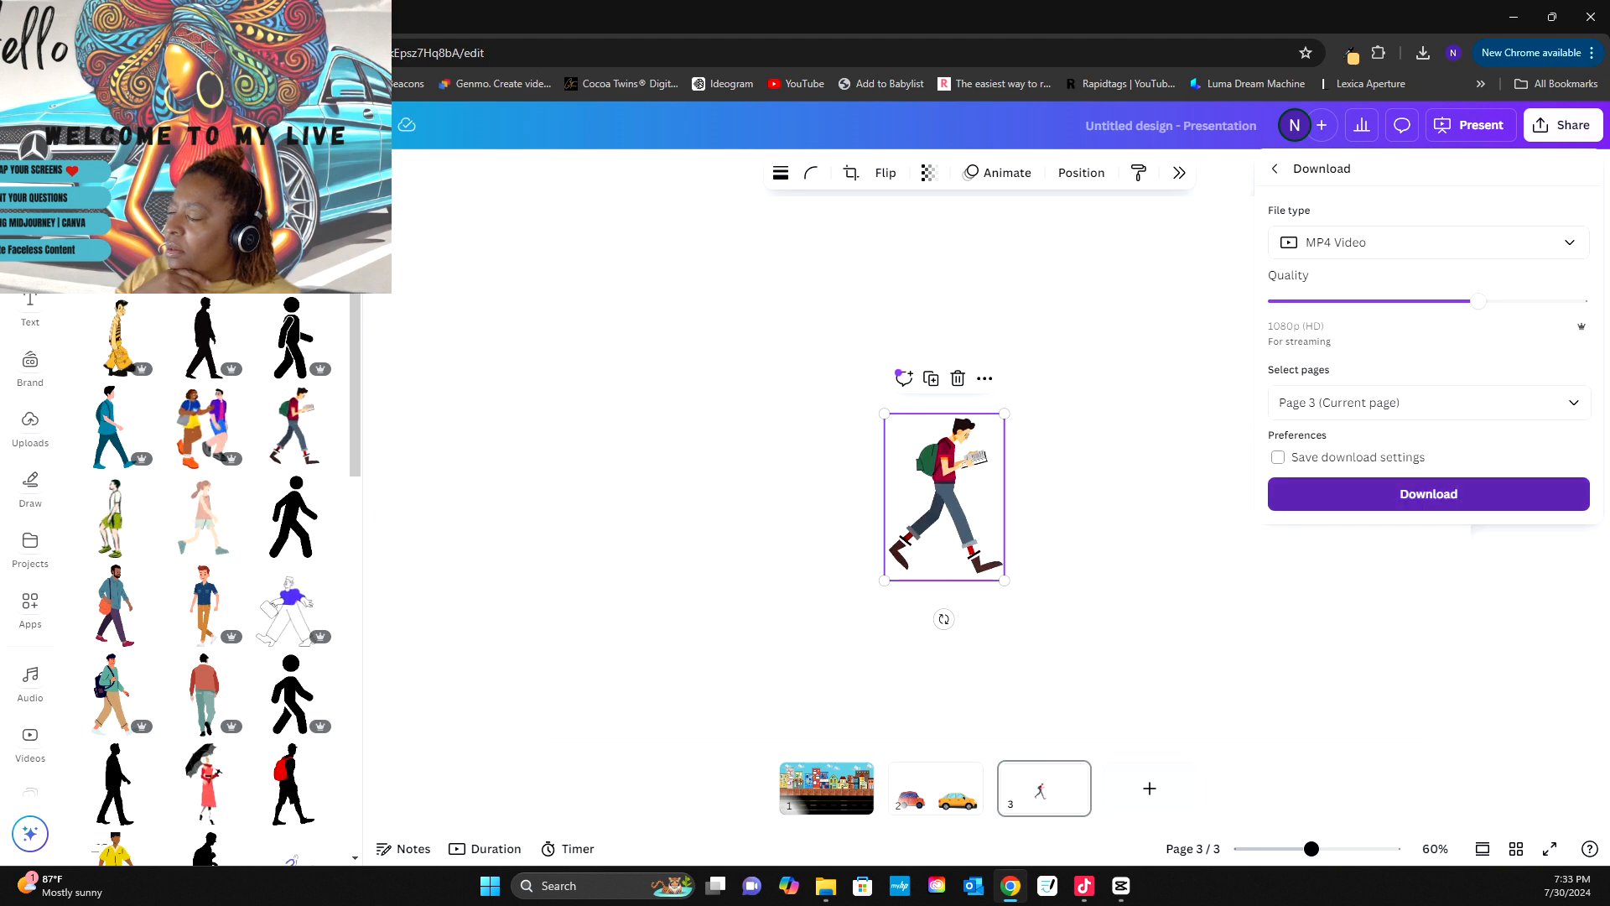
click(1428, 493)
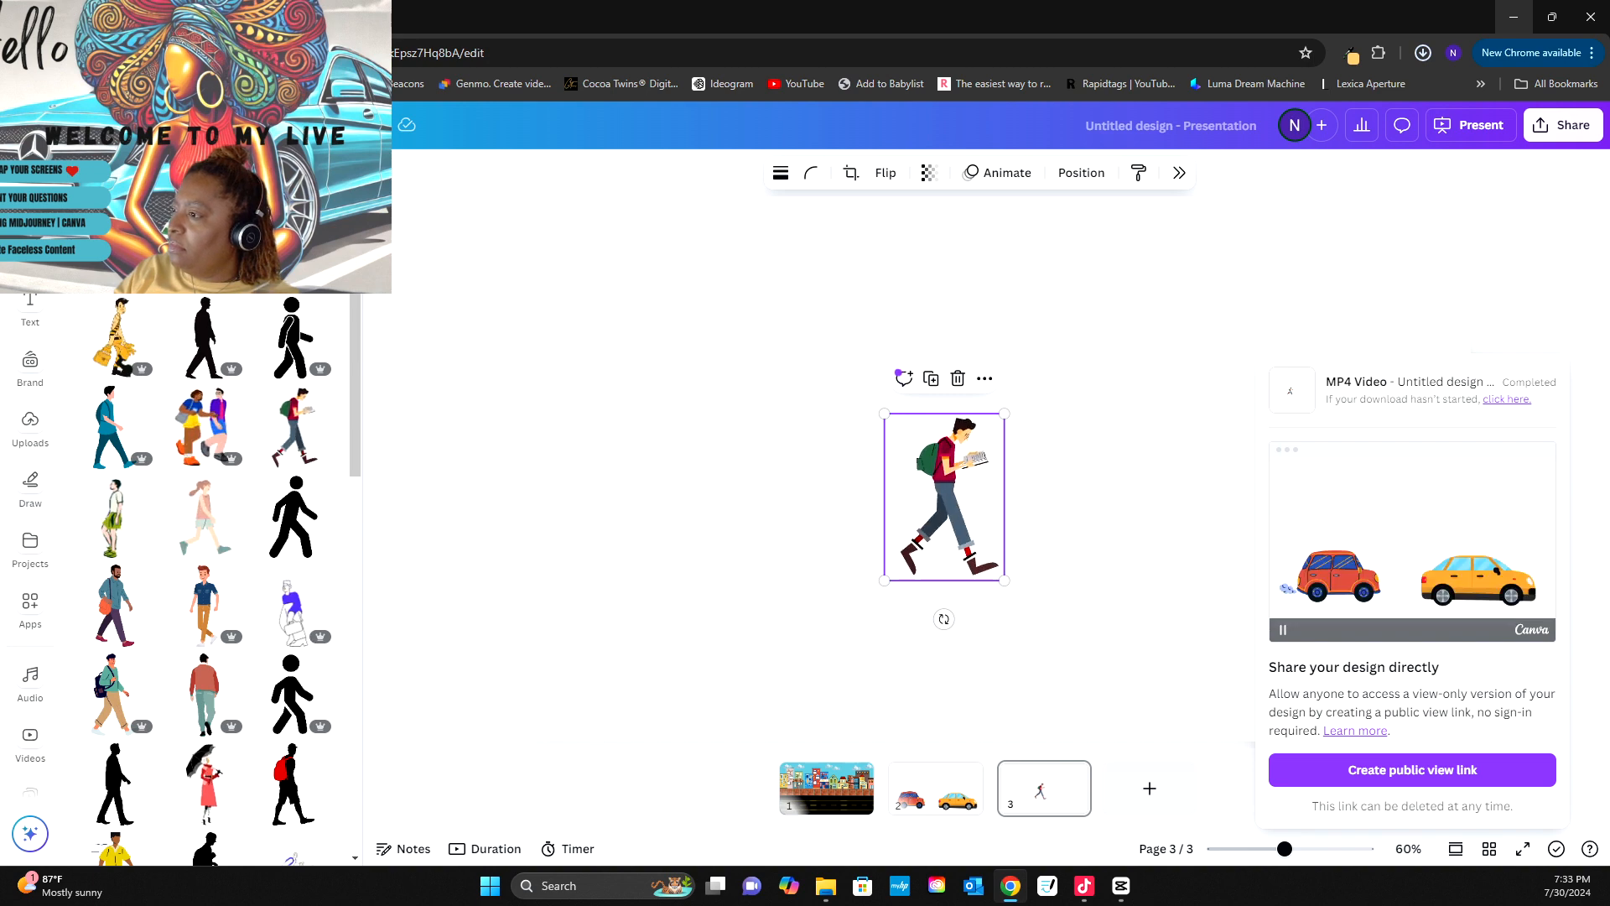
- Return to CapCut and delete the Untitled design (11).png walking-man clip from the timeline
click(1513, 17)
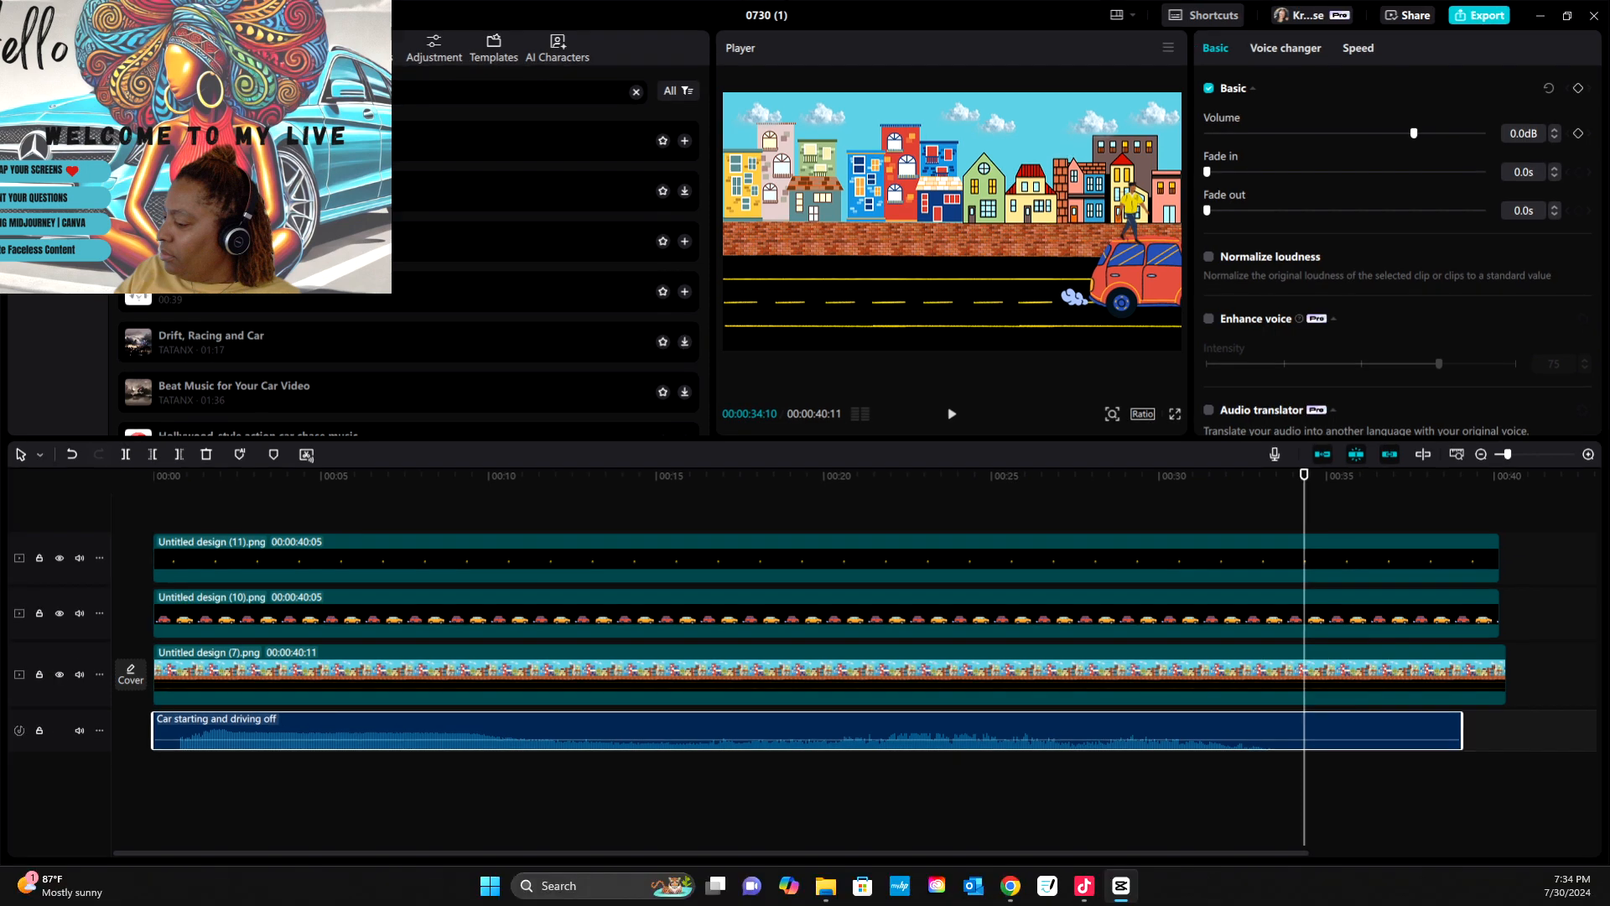
click(826, 558)
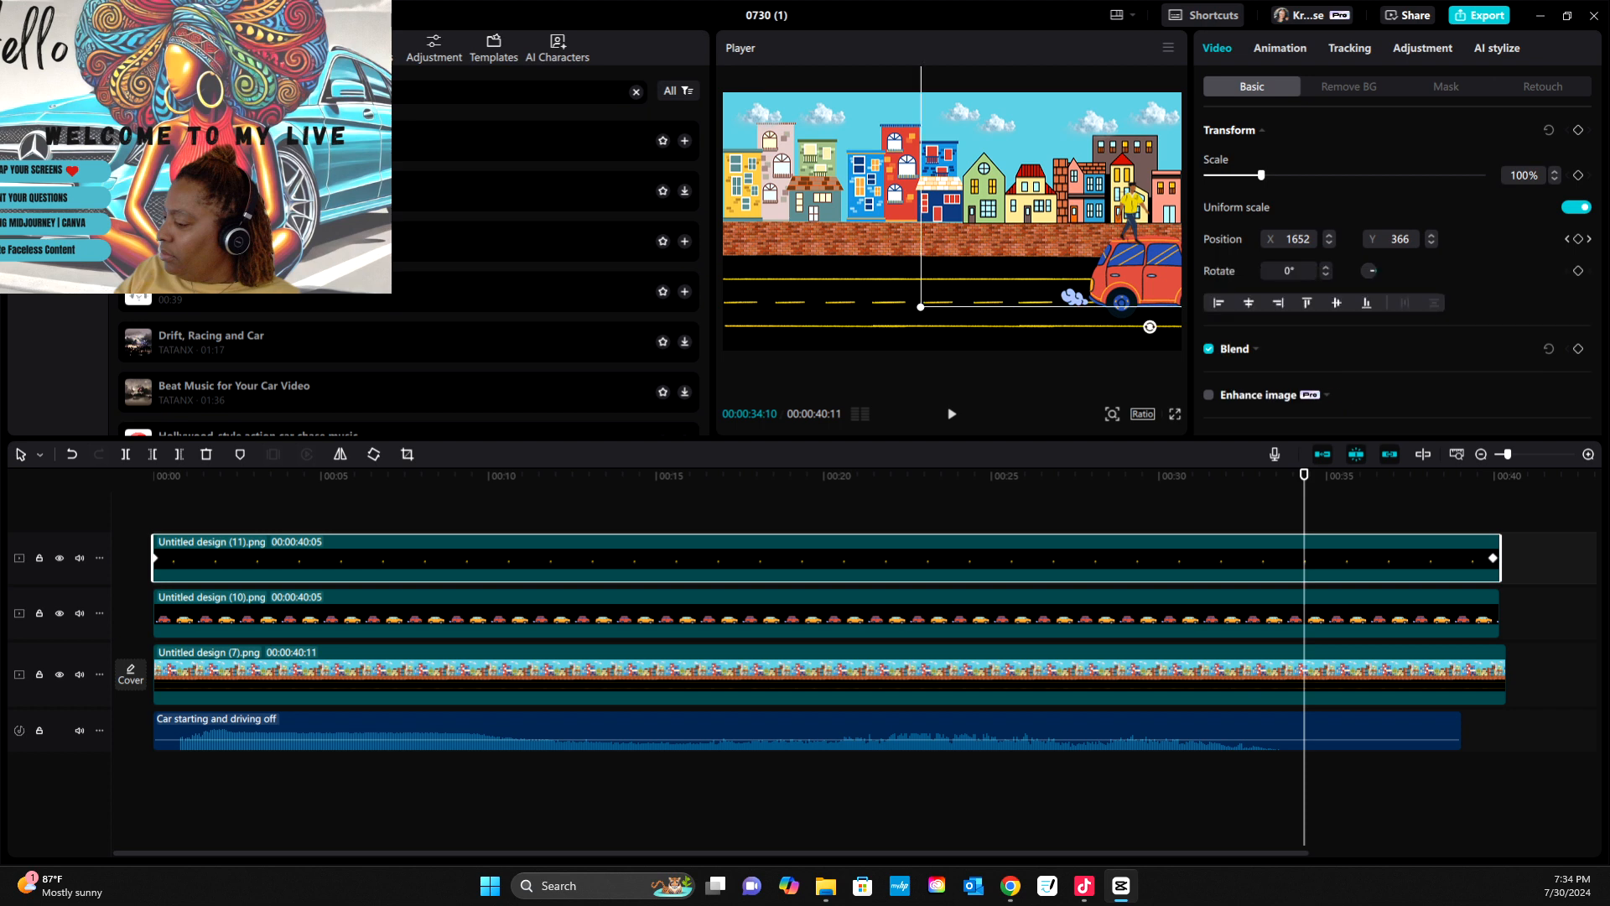
key(Delete)
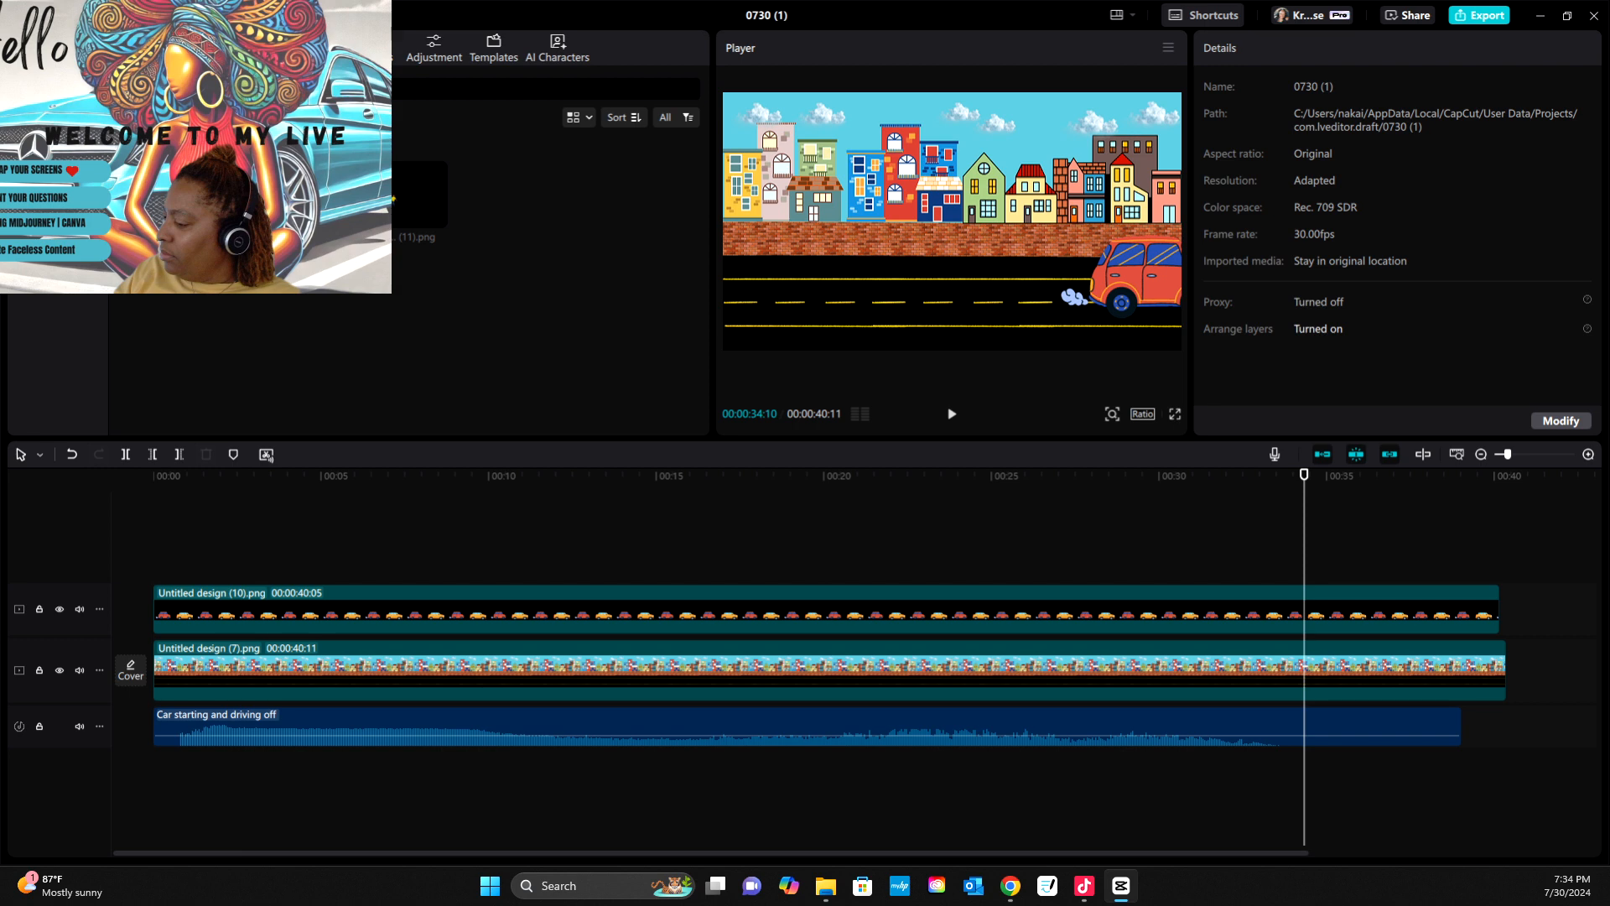
- Import the Untitled design (9) video from the Downloads folder into the project media
key(ctrl+i)
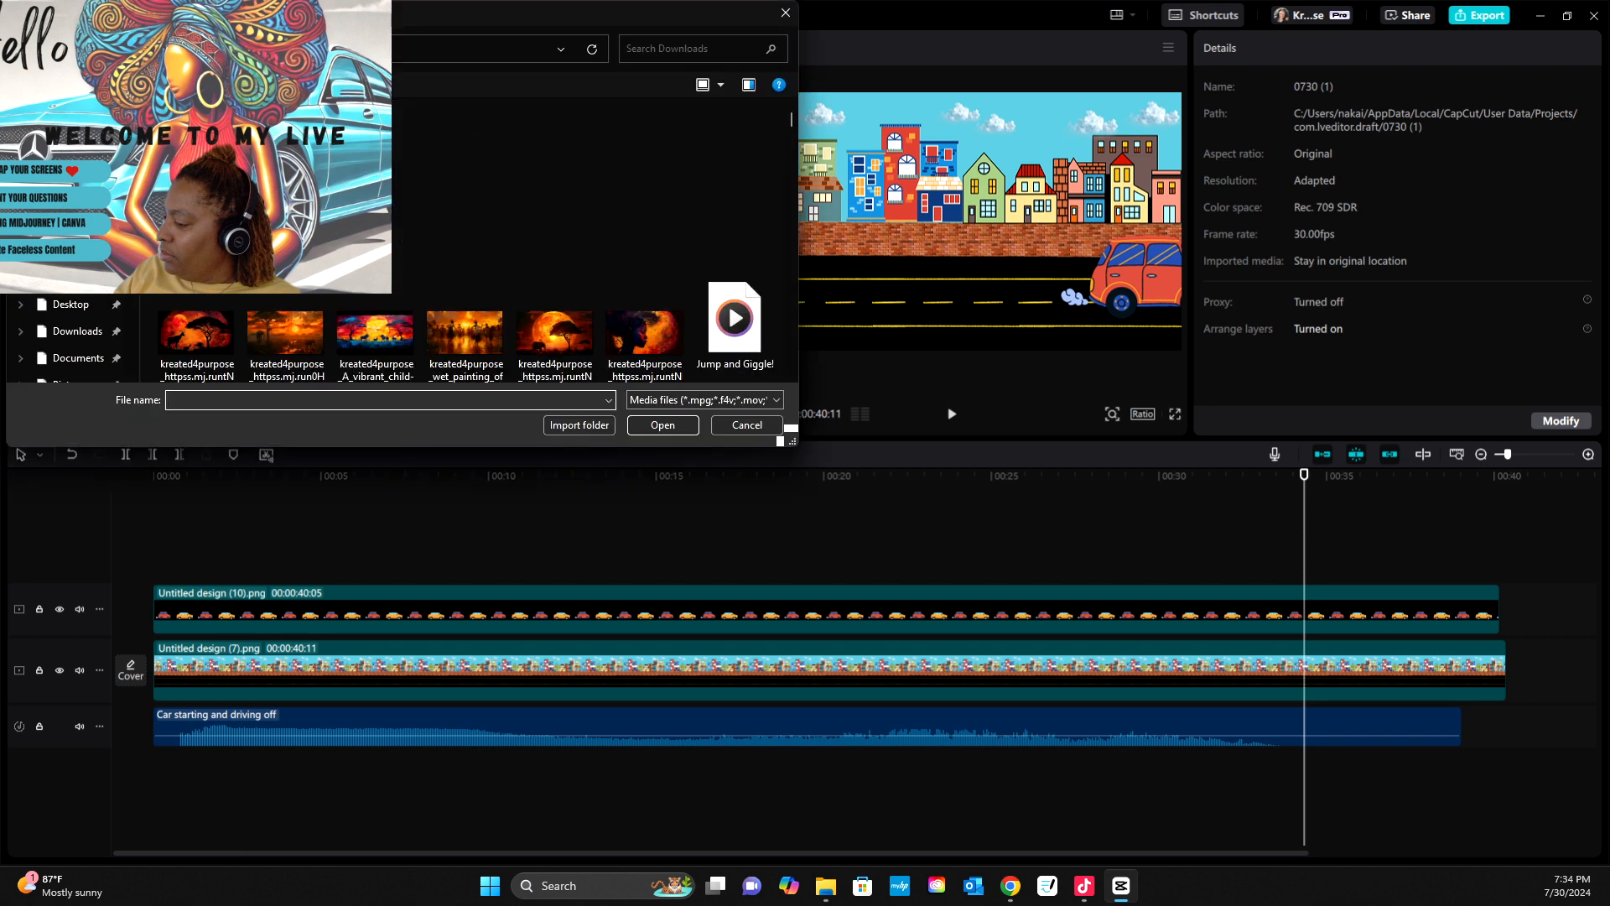
click(465, 189)
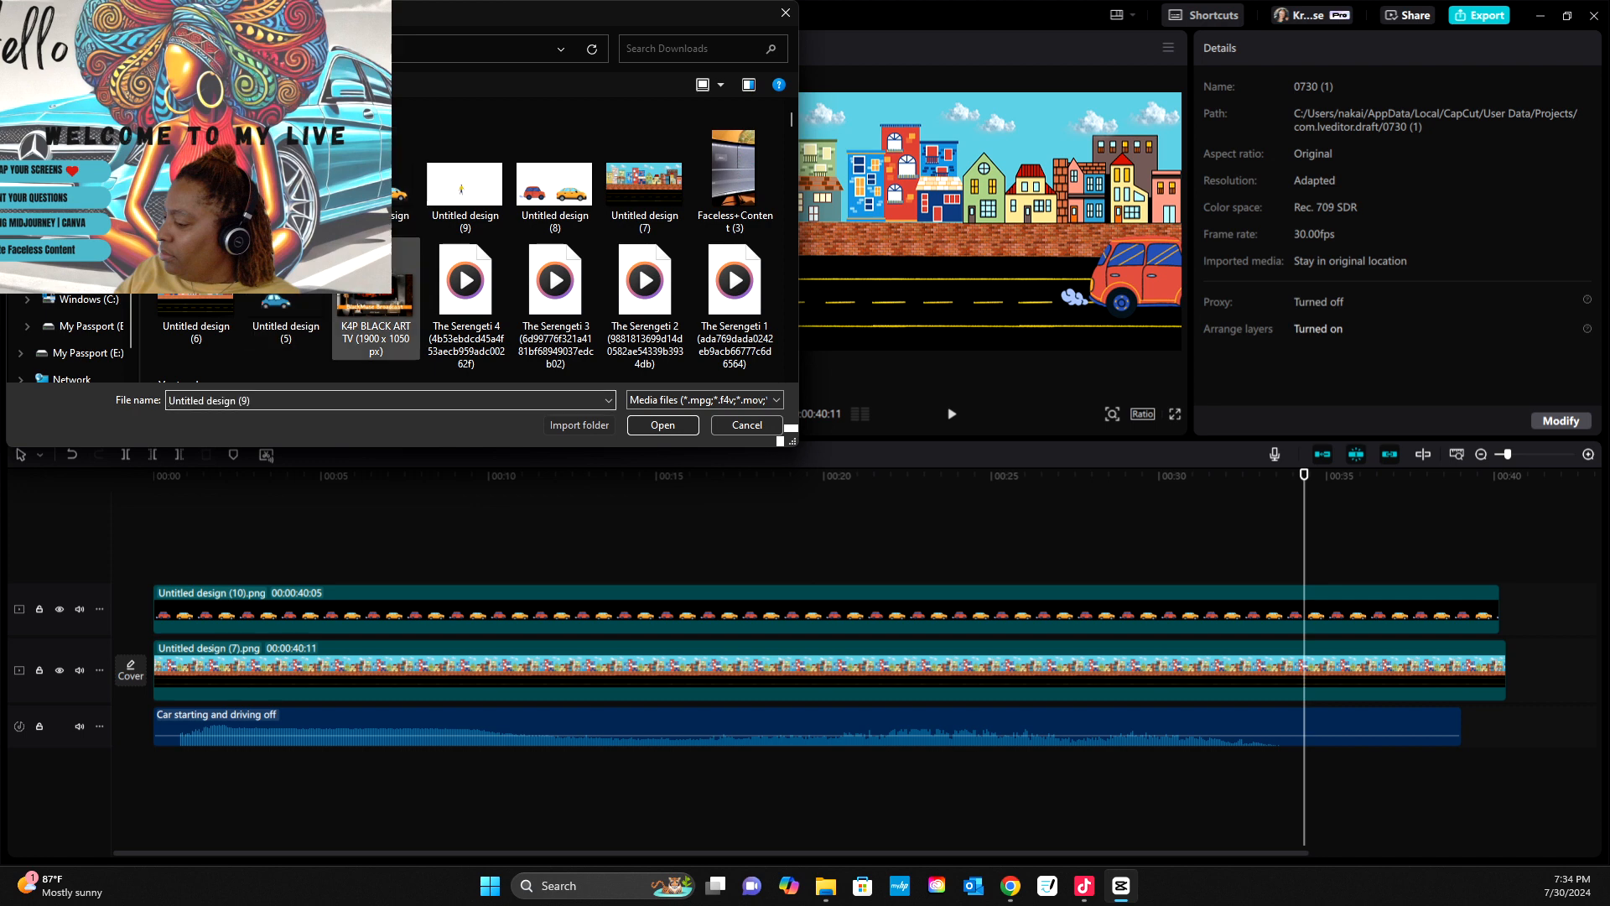
click(662, 424)
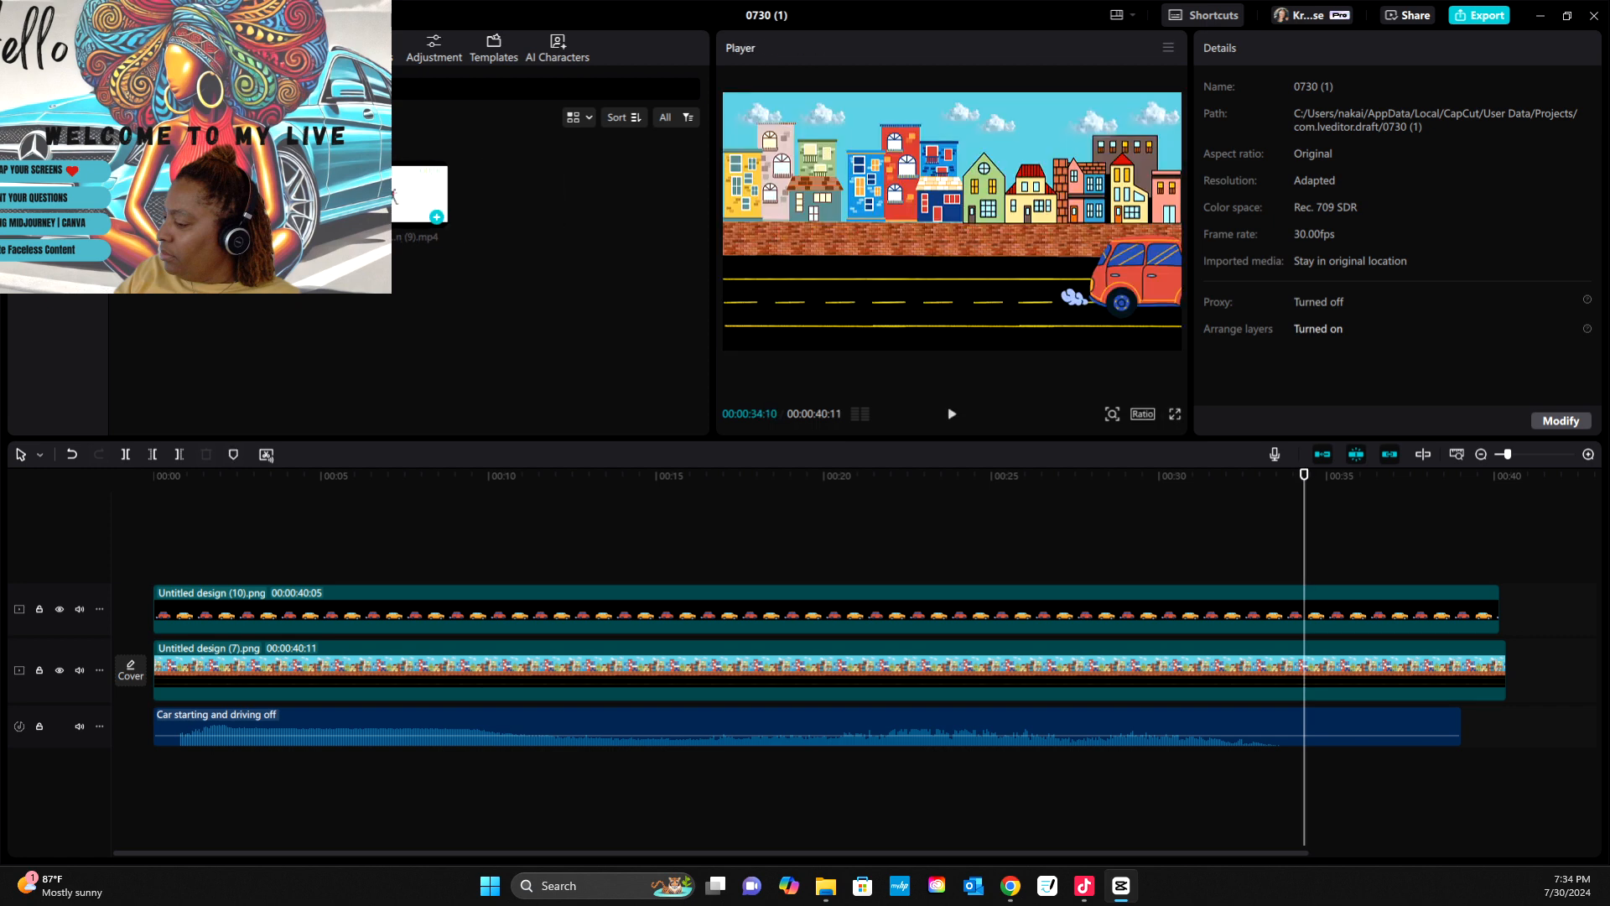
- Add the Untitled design (9).mp4 clip to a new track above the cars, starting at the beginning of the timeline
click(403, 194)
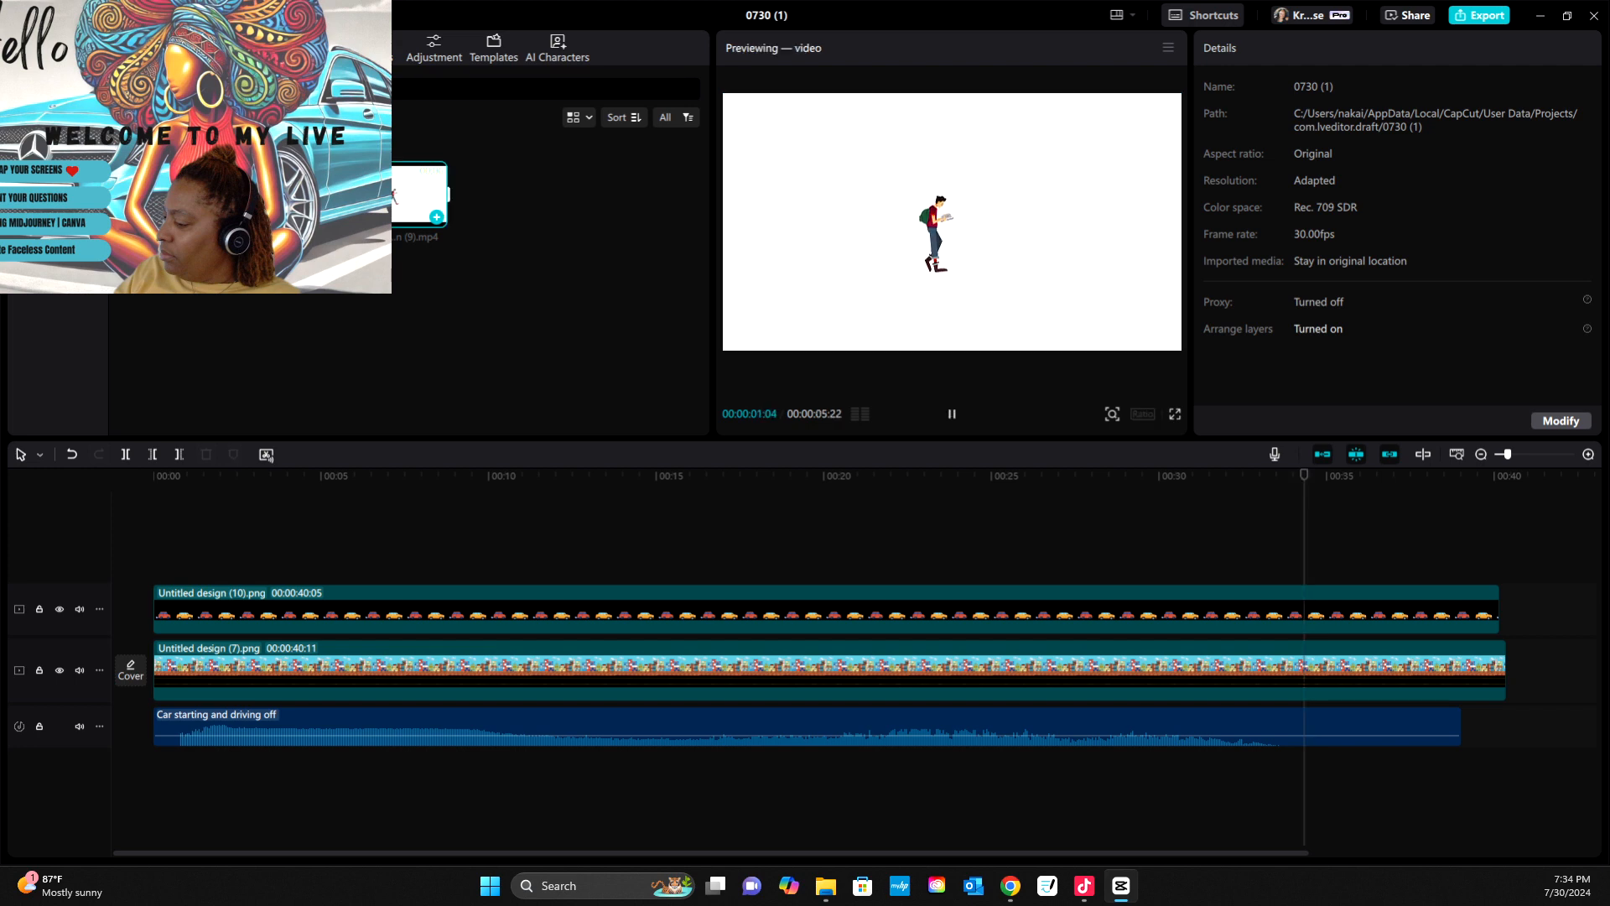
click(436, 217)
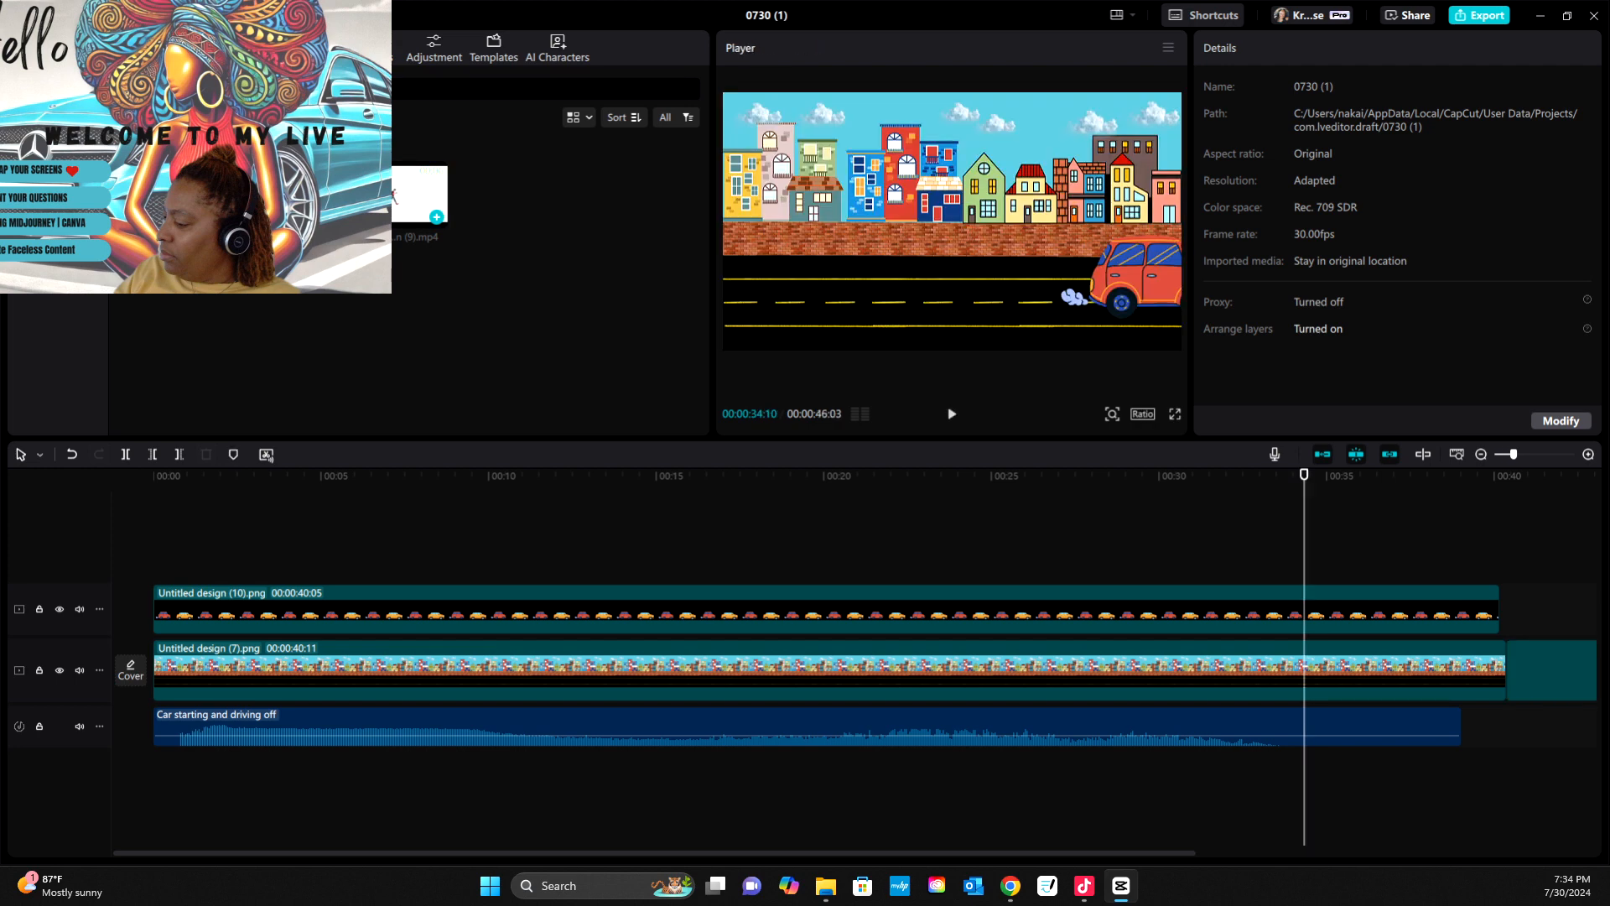
drag(1552, 671, 249, 549)
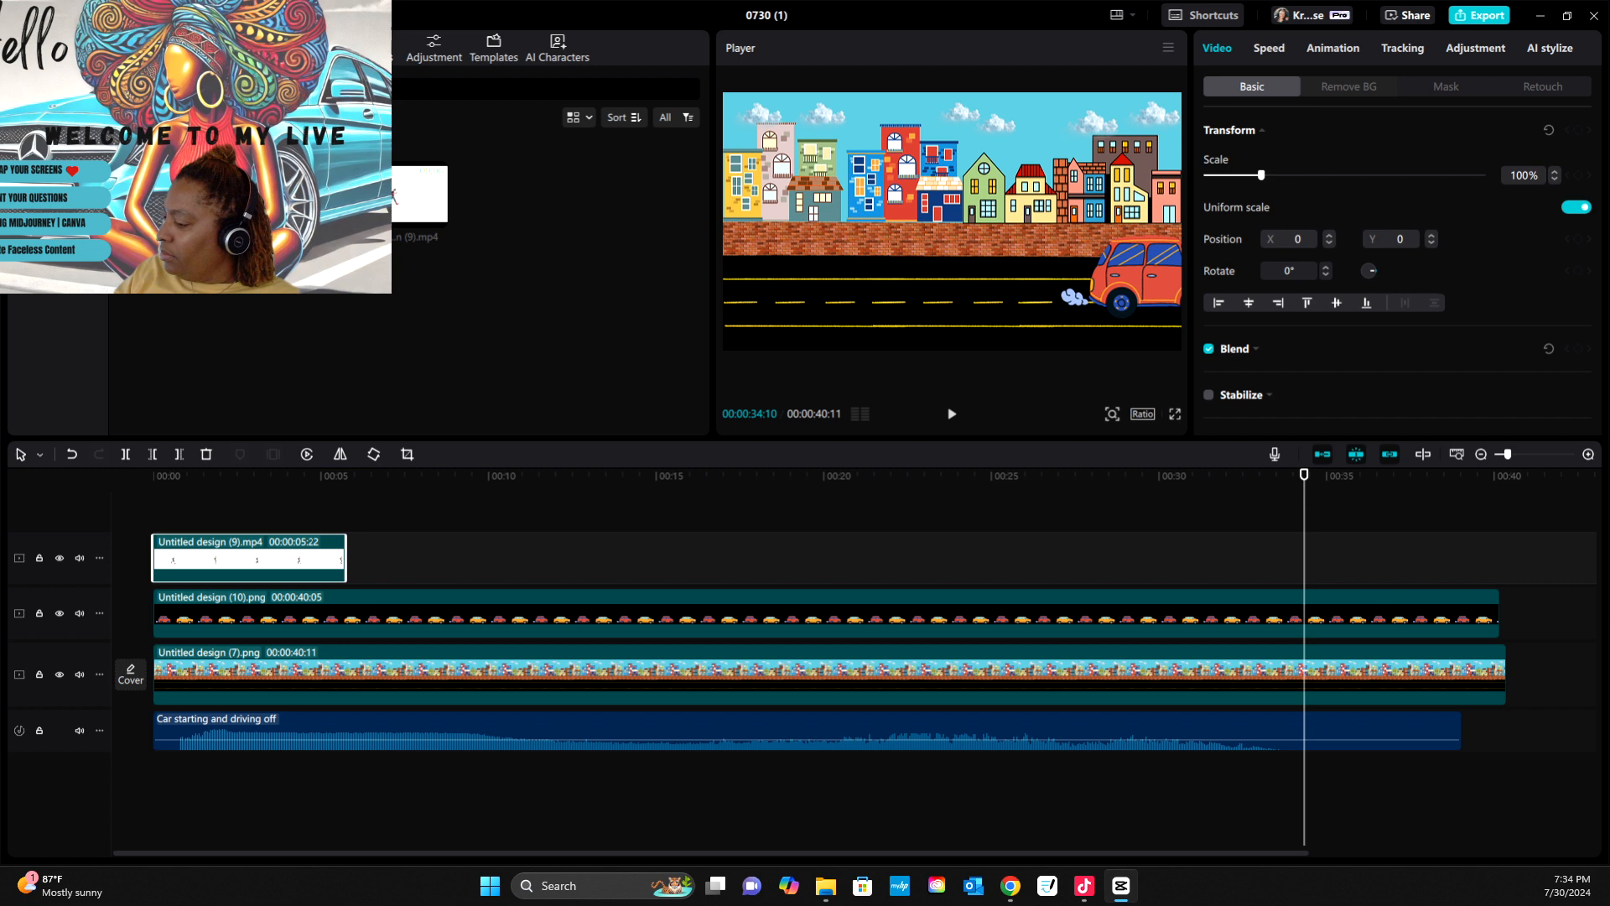
- Try to remove the white background from the walking-man video clip with Auto removal
click(1348, 86)
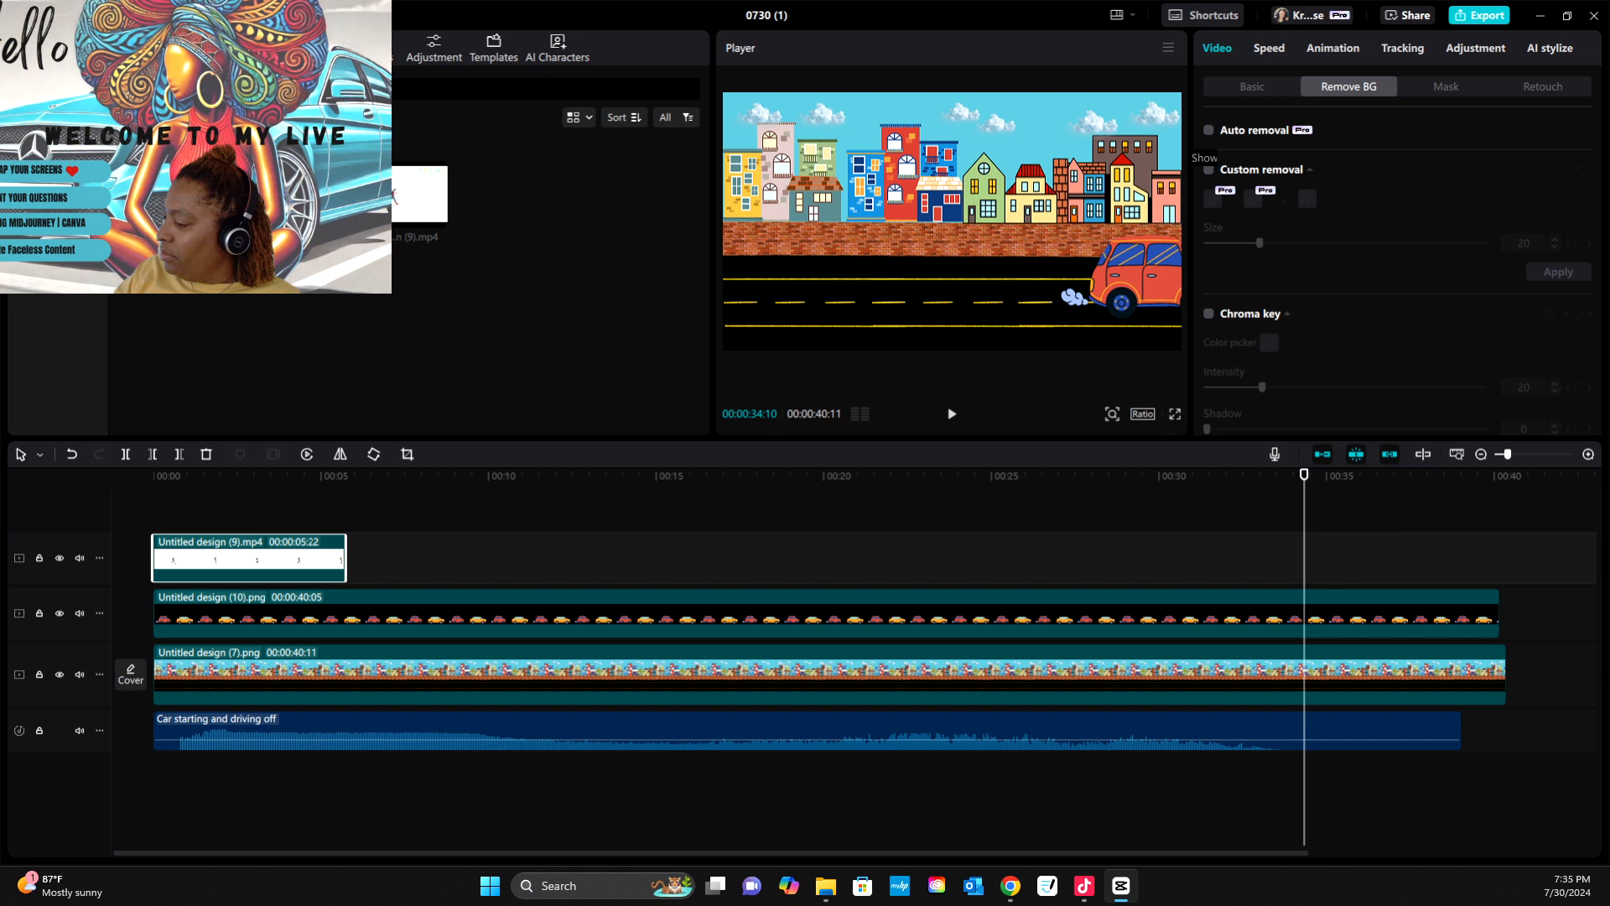
click(1209, 130)
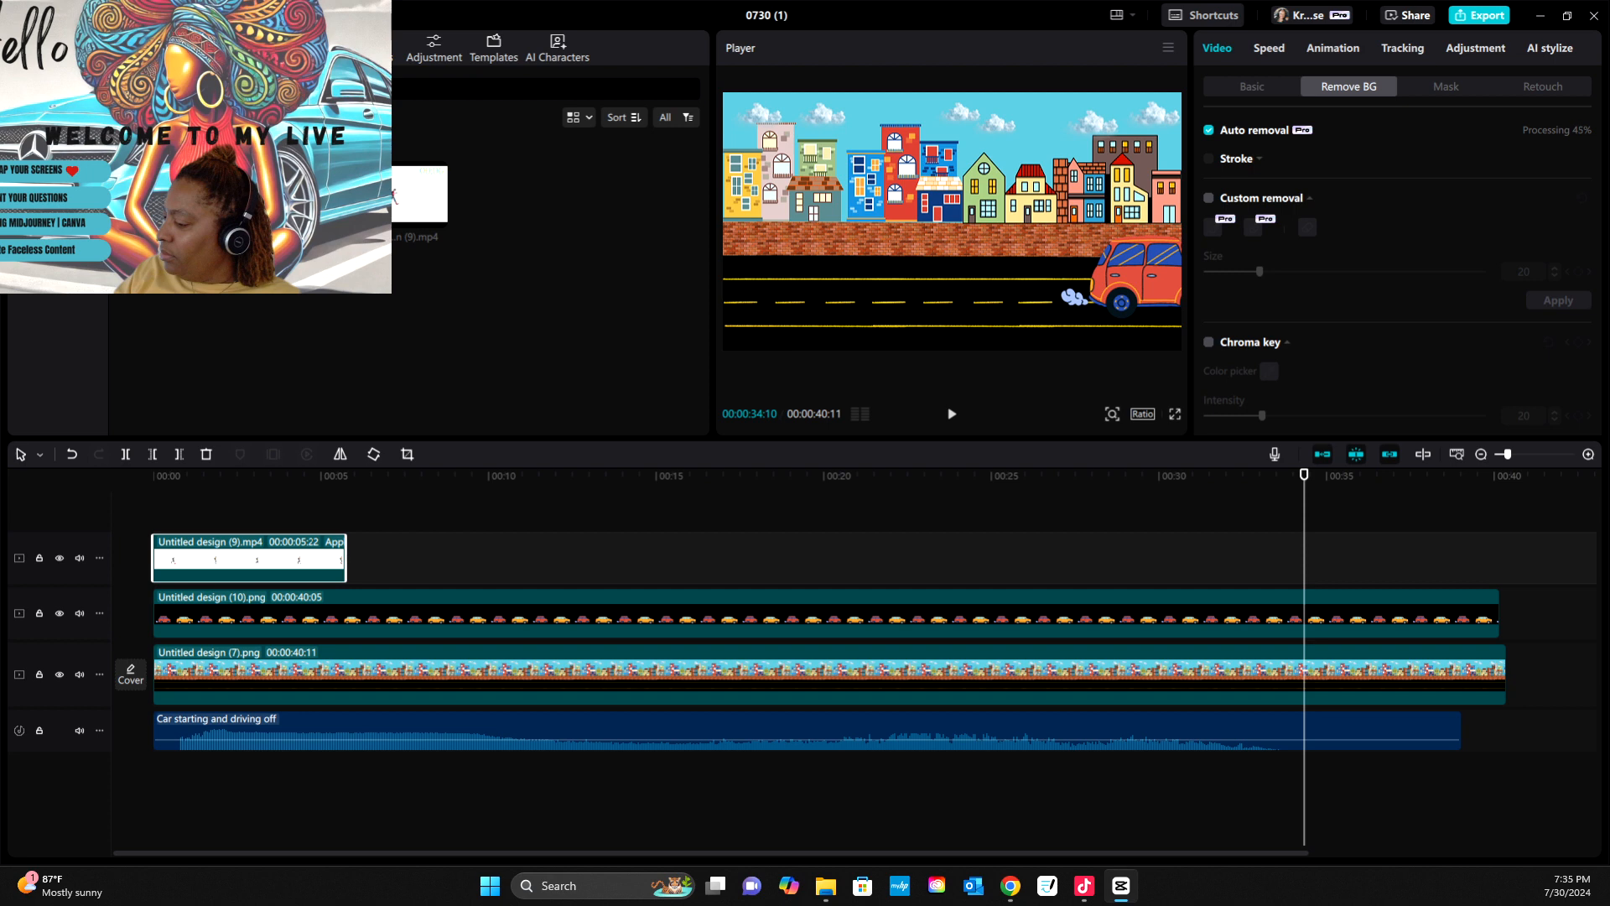
click(1208, 342)
- Delete the Untitled design (9).mp4 clip from the timeline
right_click(242, 558)
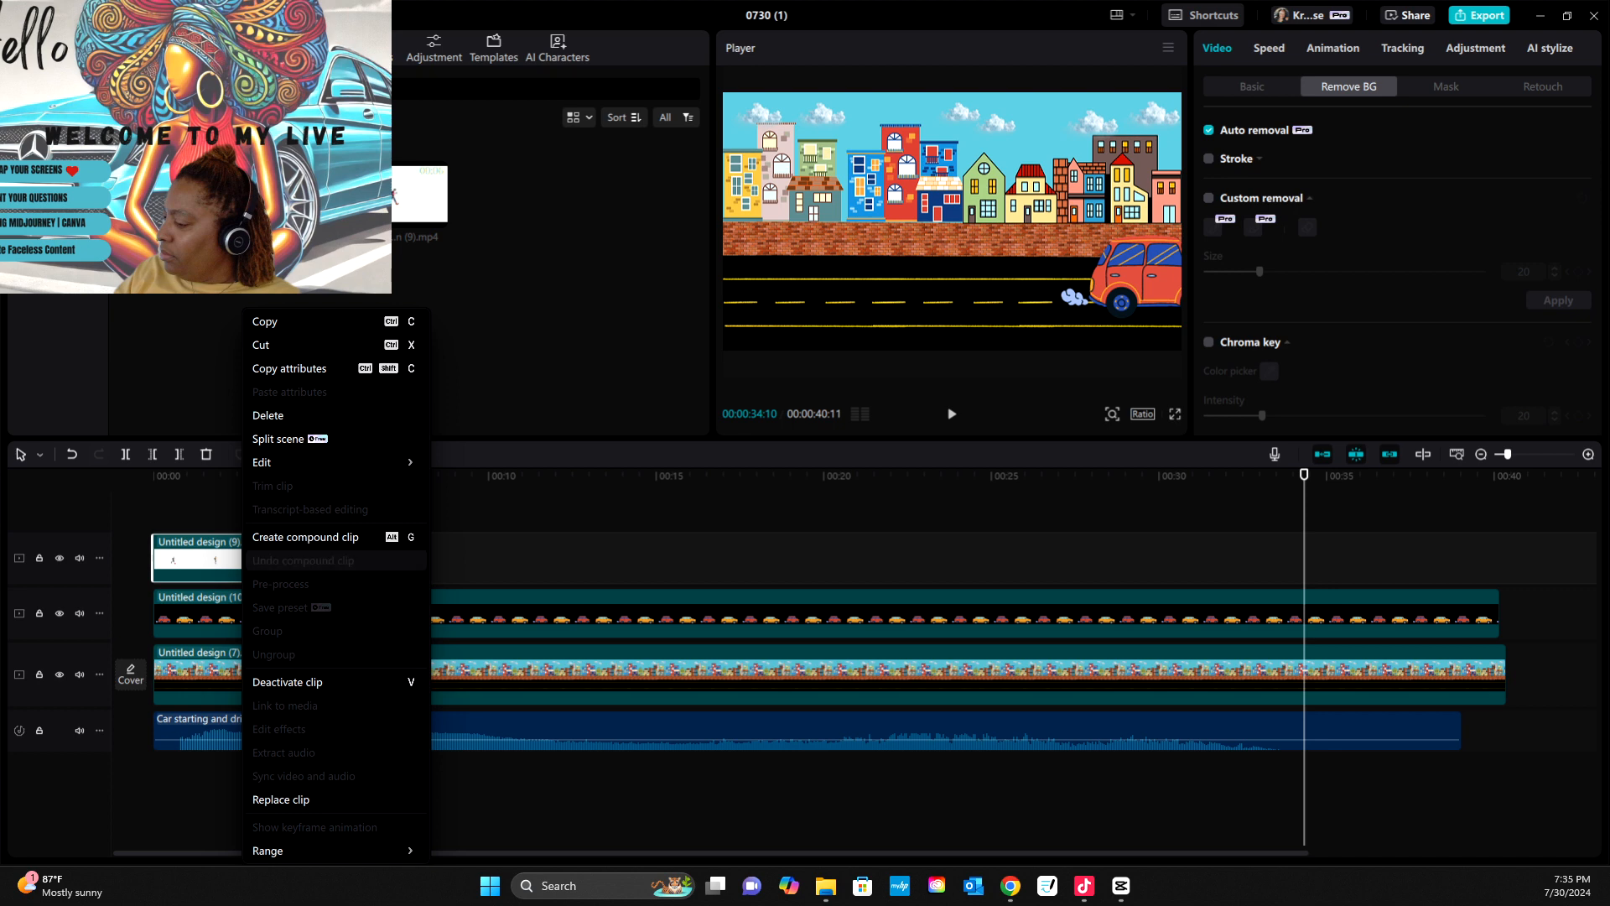
key(Escape)
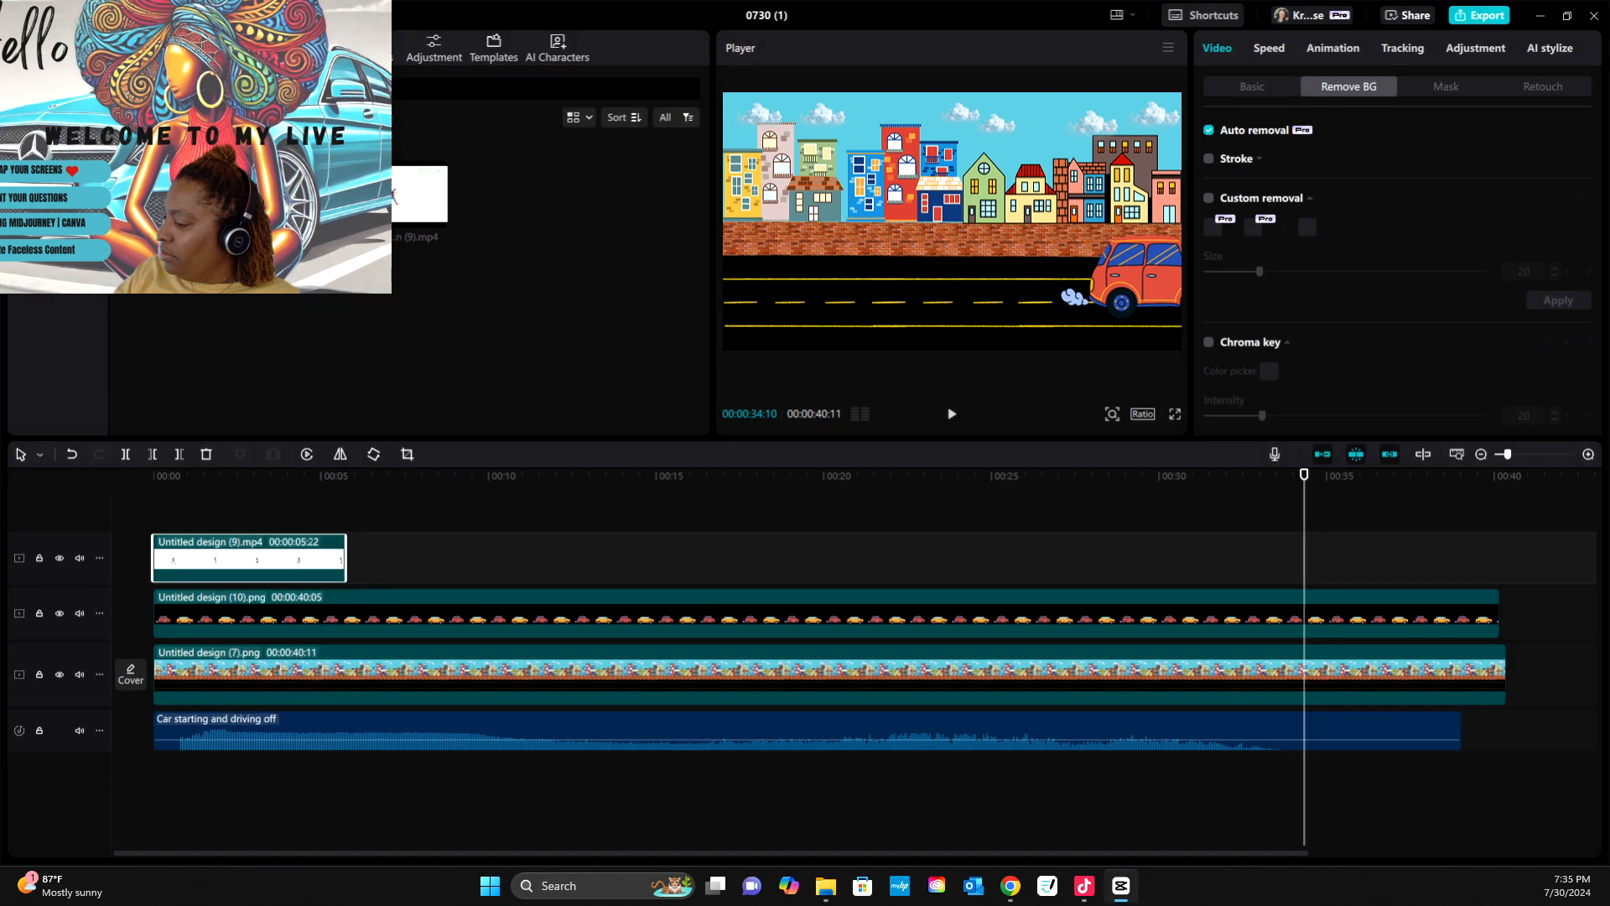
key(Delete)
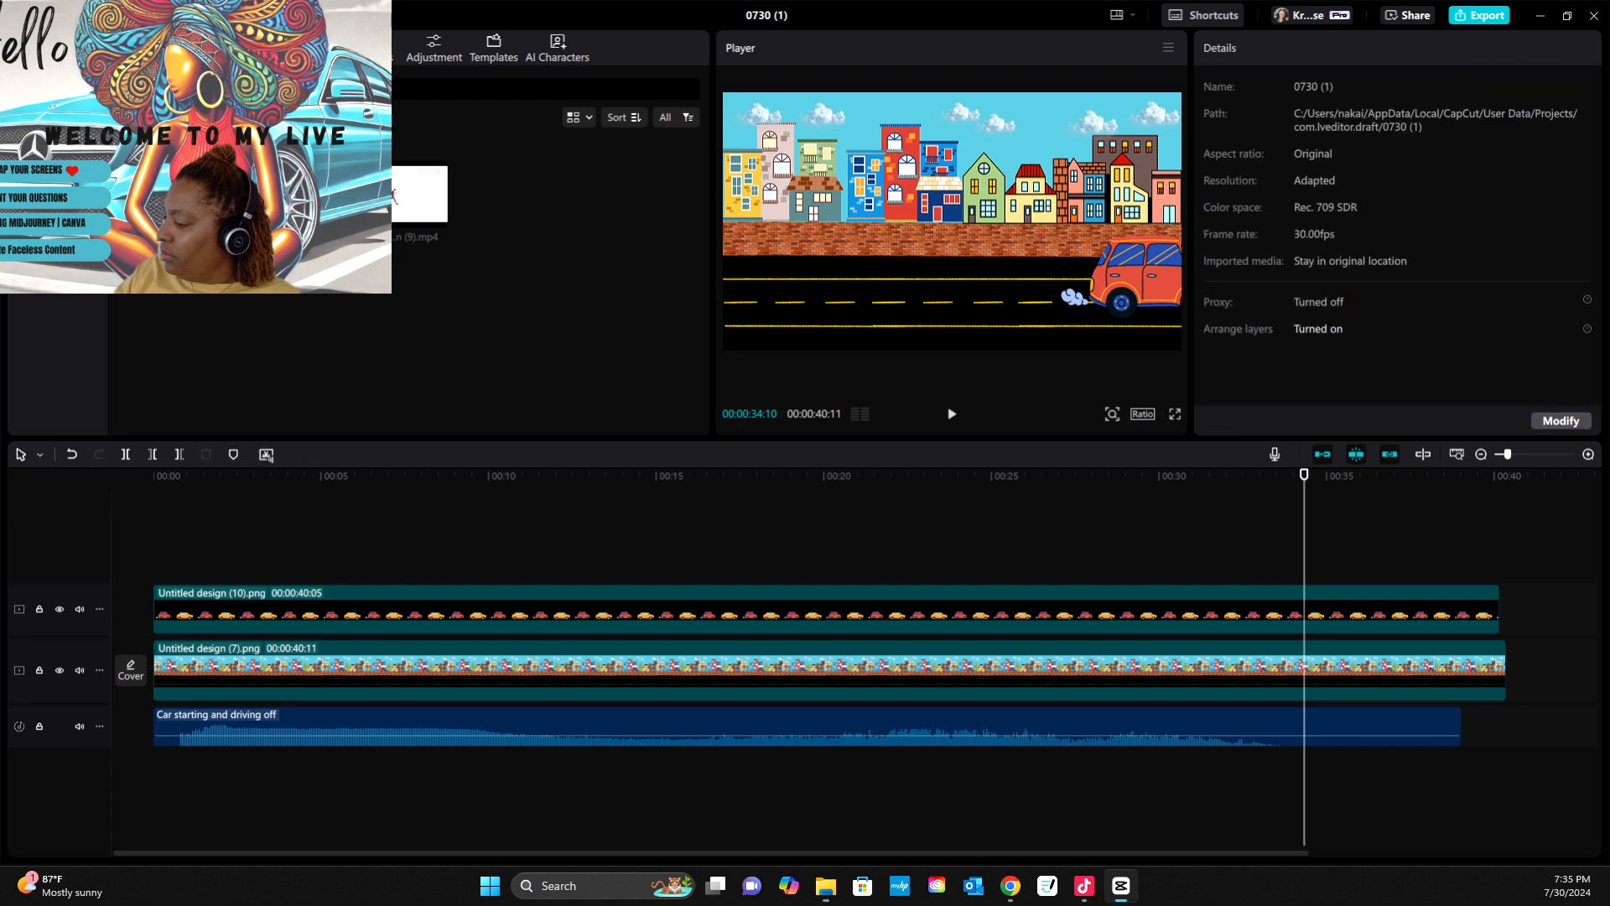
- Switch back to the Canva design in Chrome and review the filter options for the walking-figure graphics
key(alt+Tab)
key(alt+Tab)
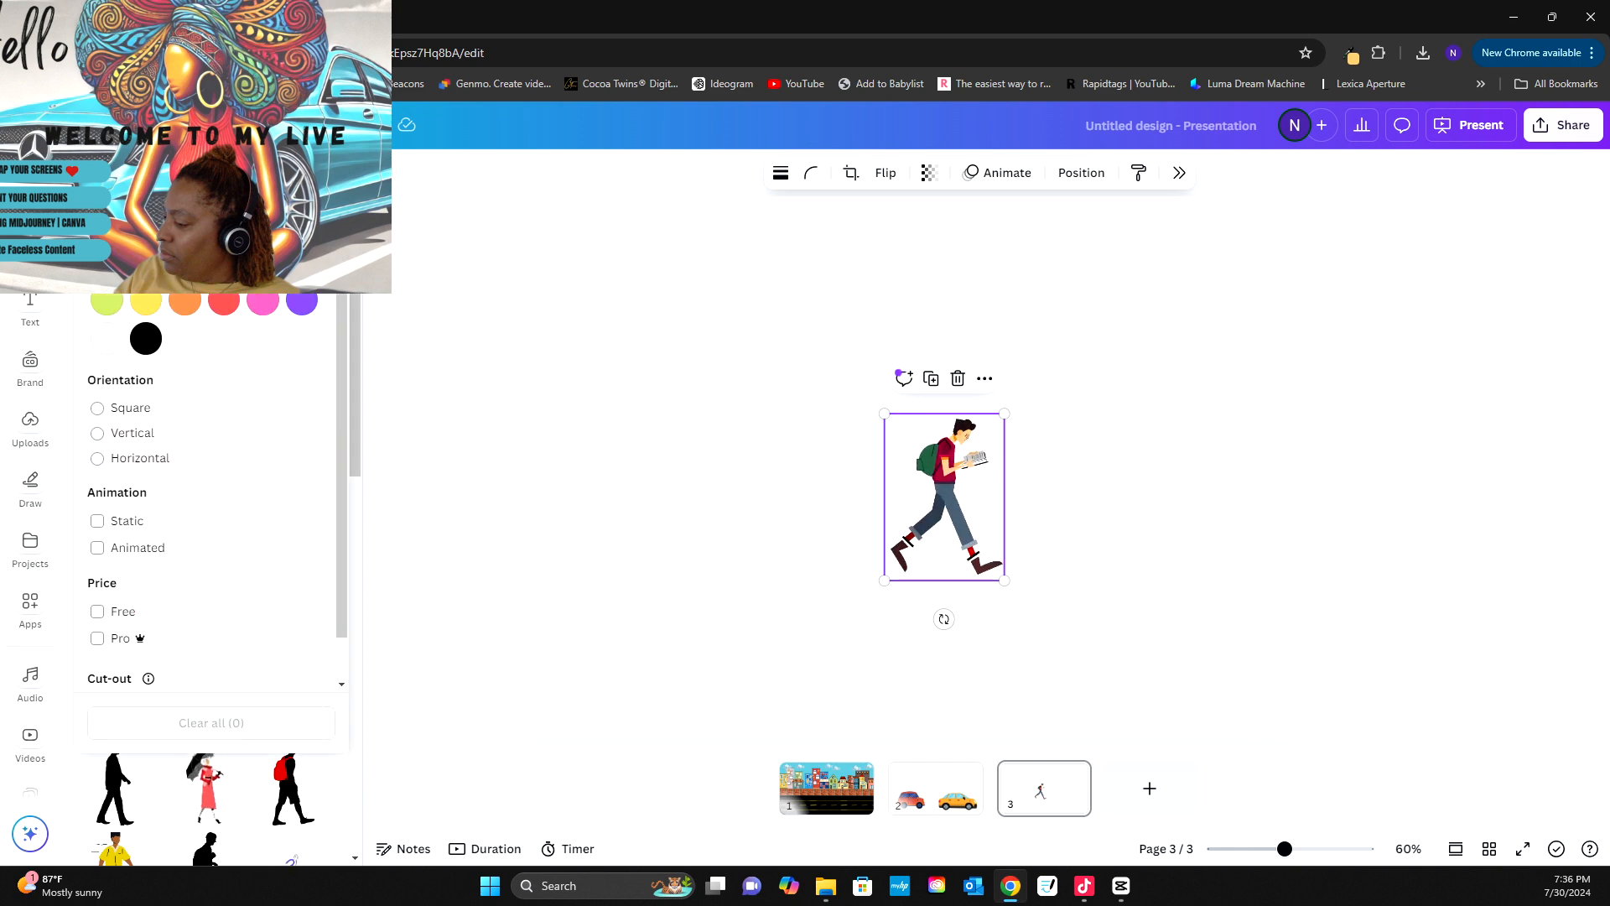
scroll(209, 503, down, 1)
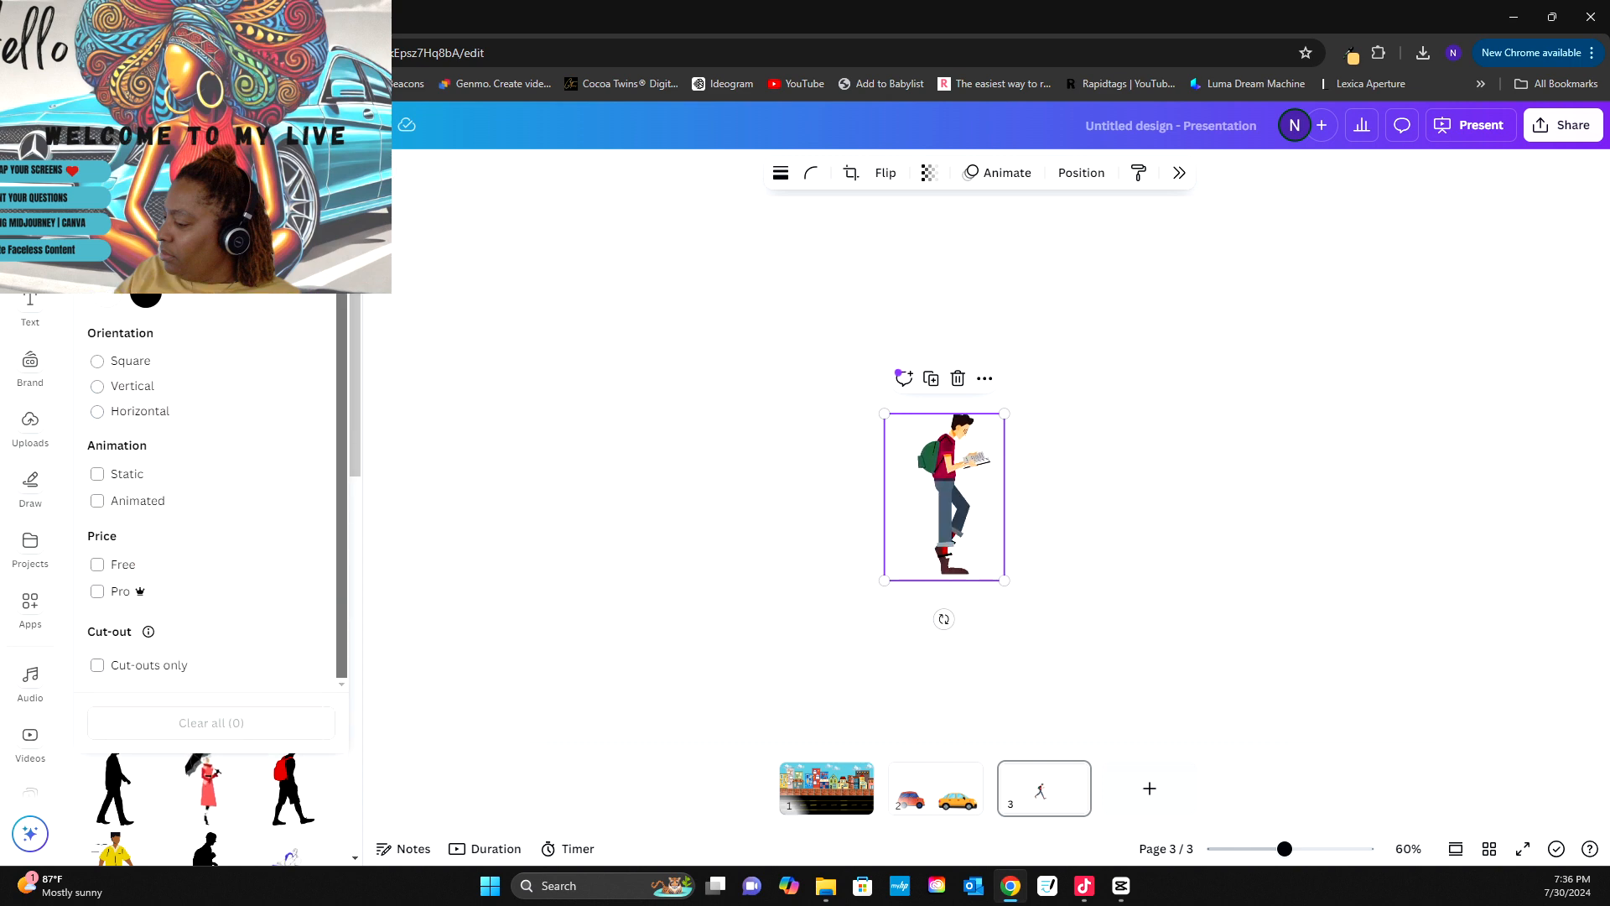
scroll(210, 504, up, 1)
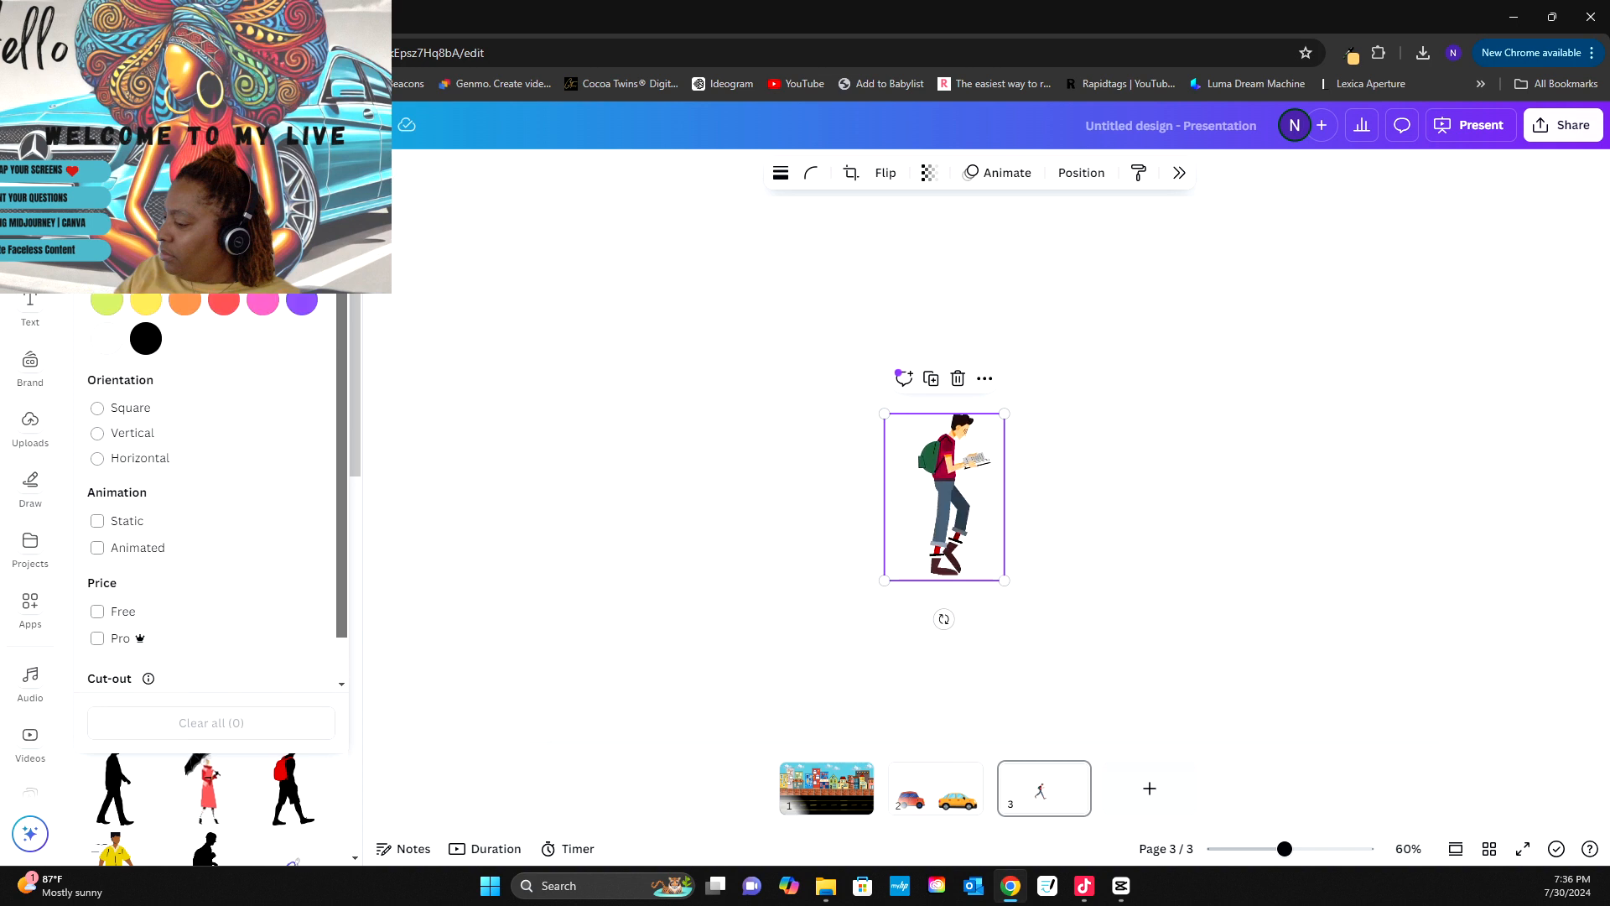
key(Escape)
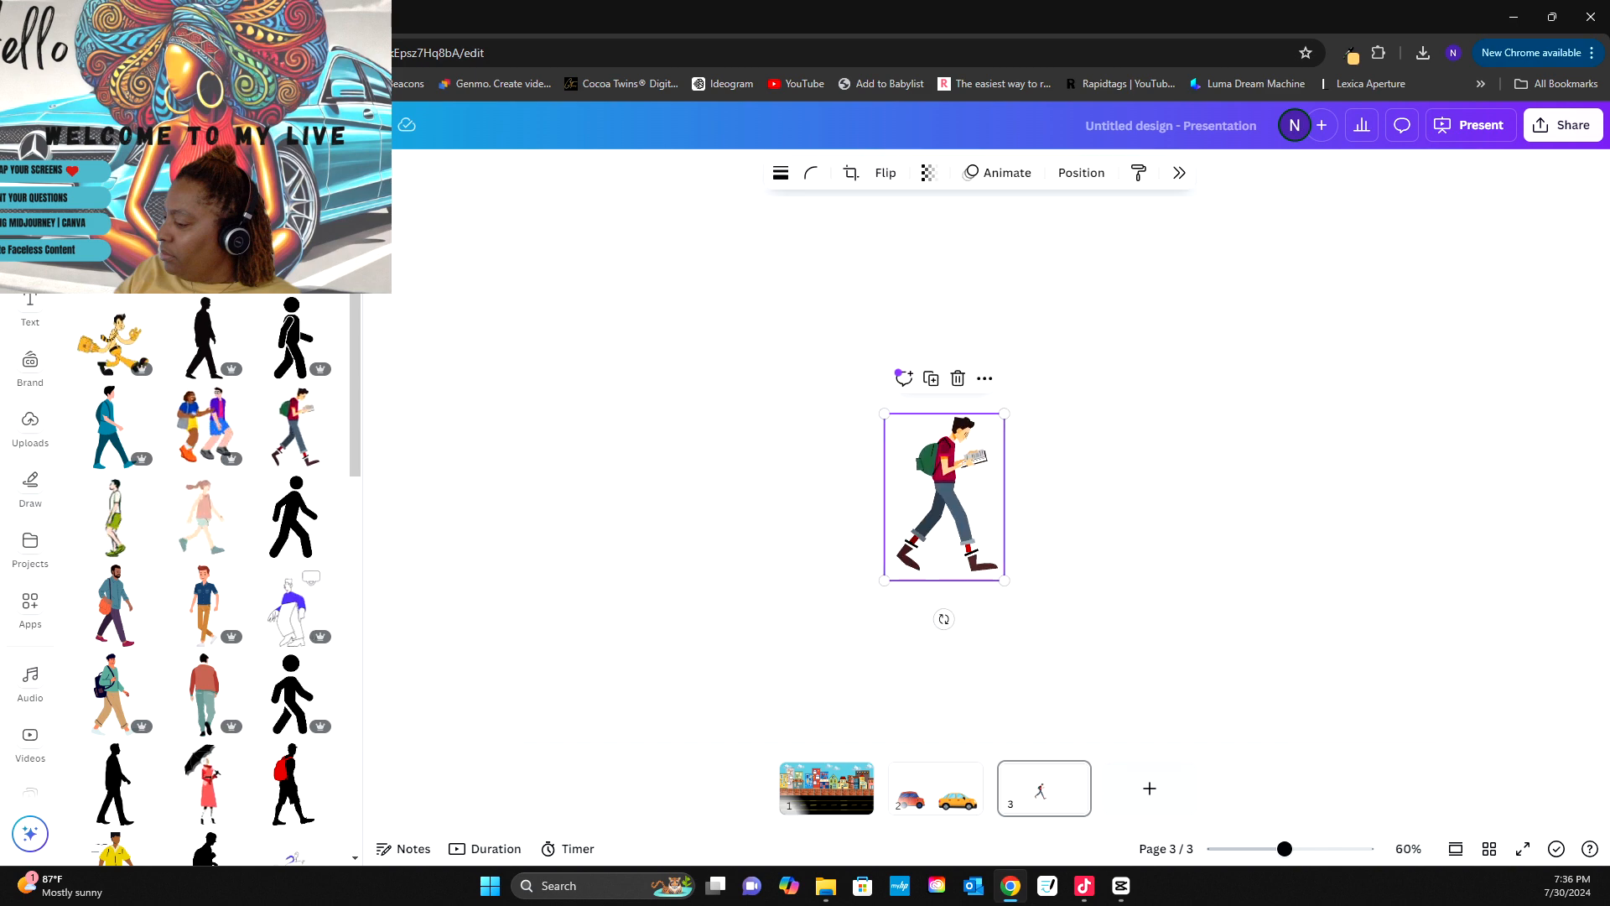
- Open Pixabay in a new browser tab and go to its stock videos section
key(ctrl+t)
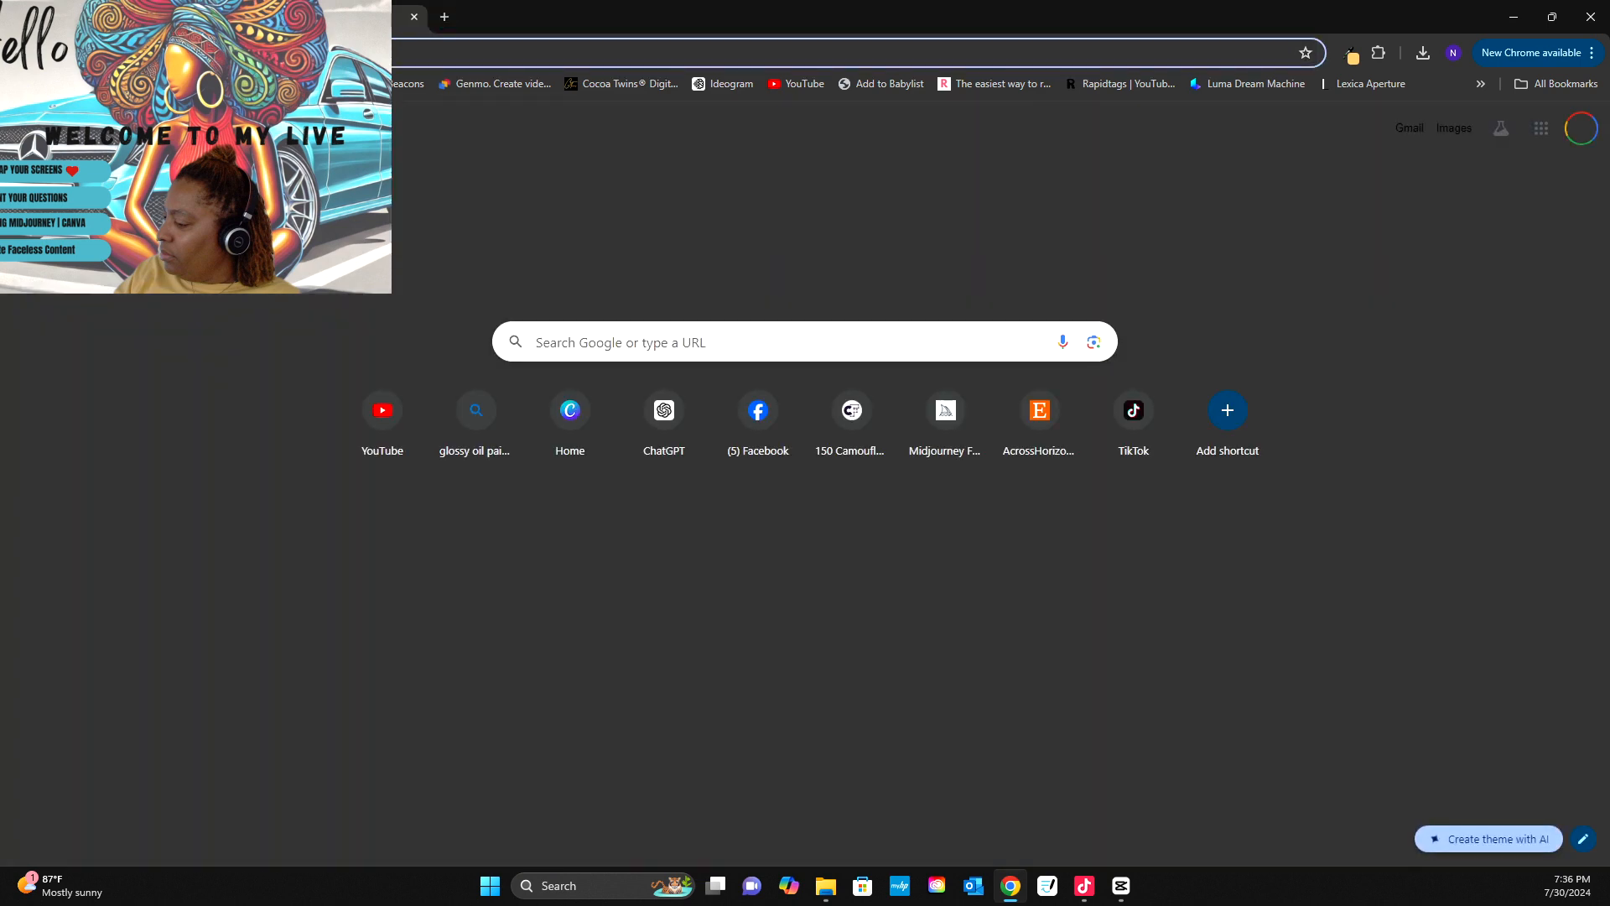
click(711, 52)
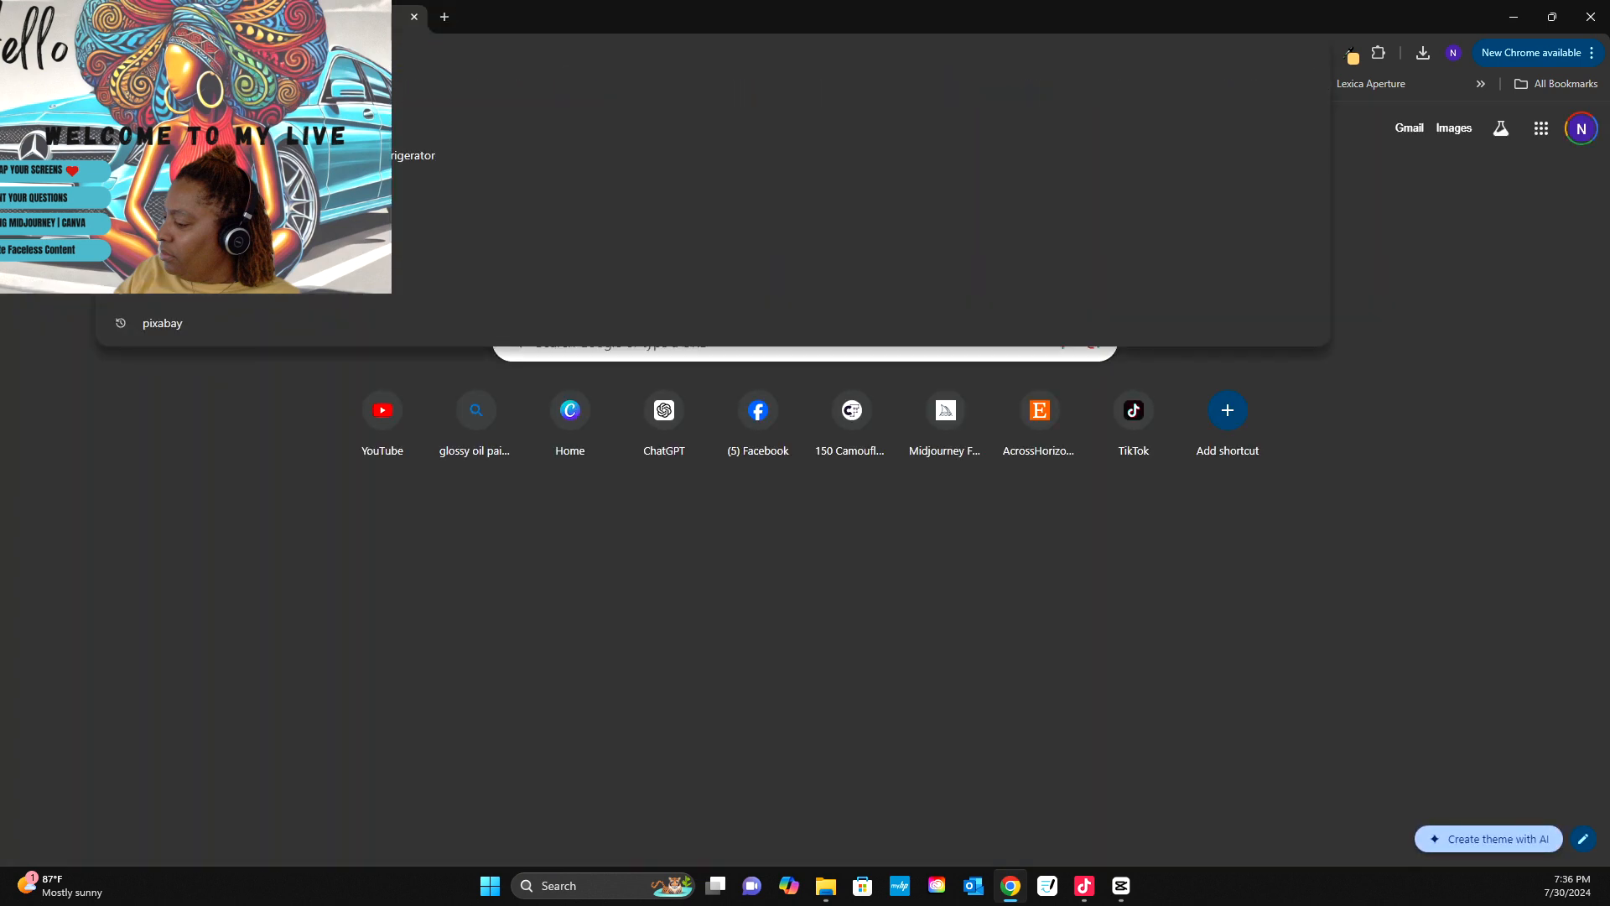
text(pix)
key(Return)
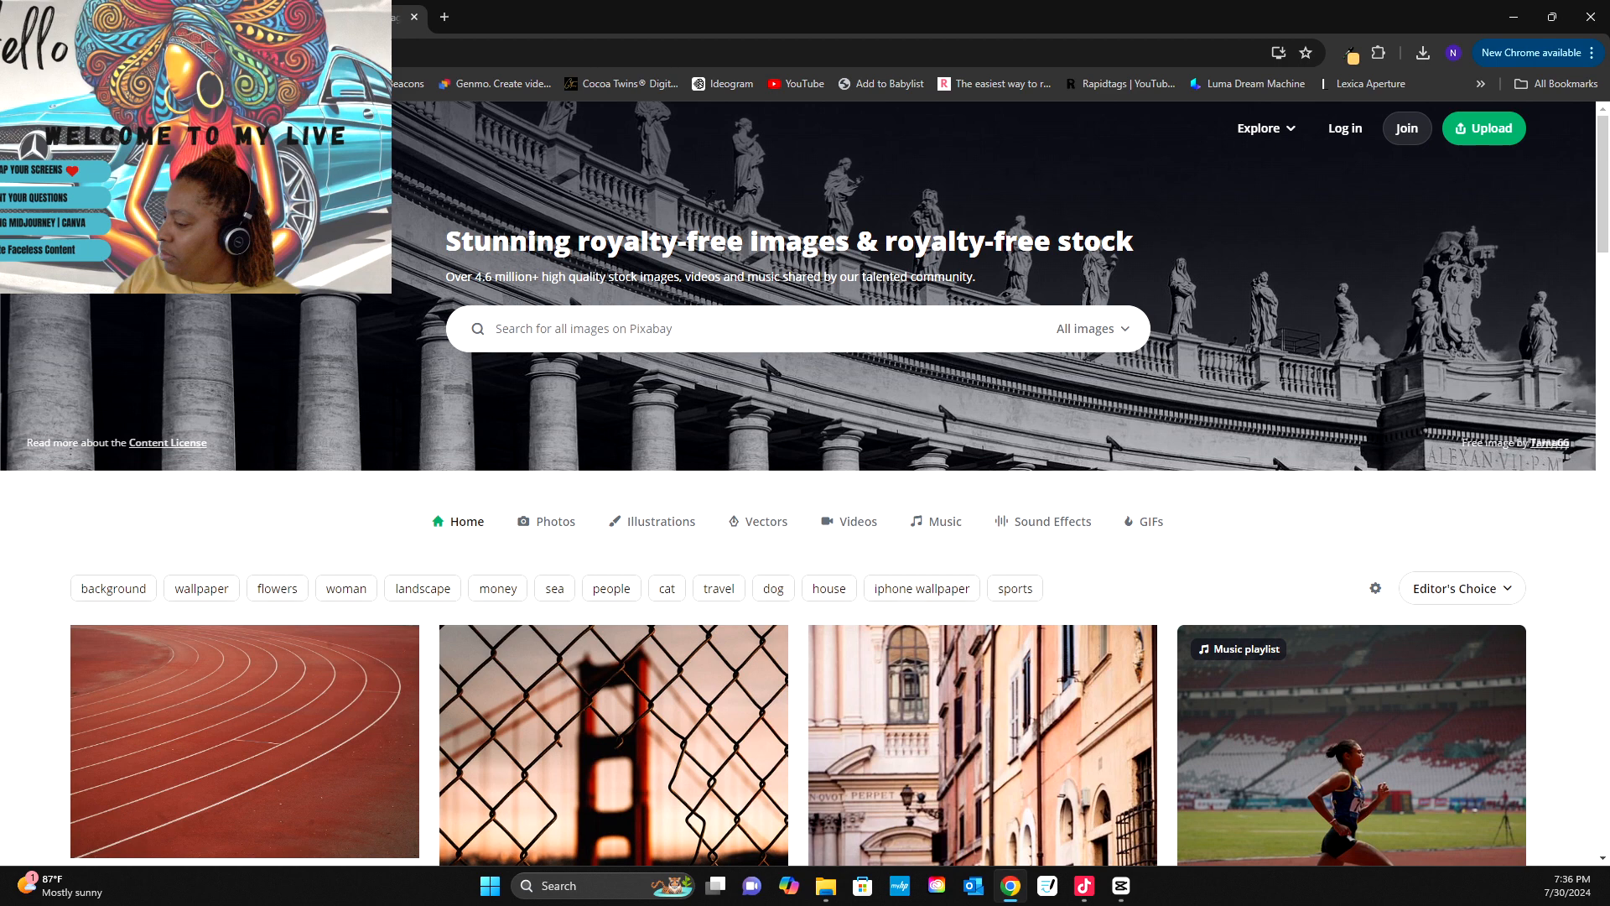
click(850, 521)
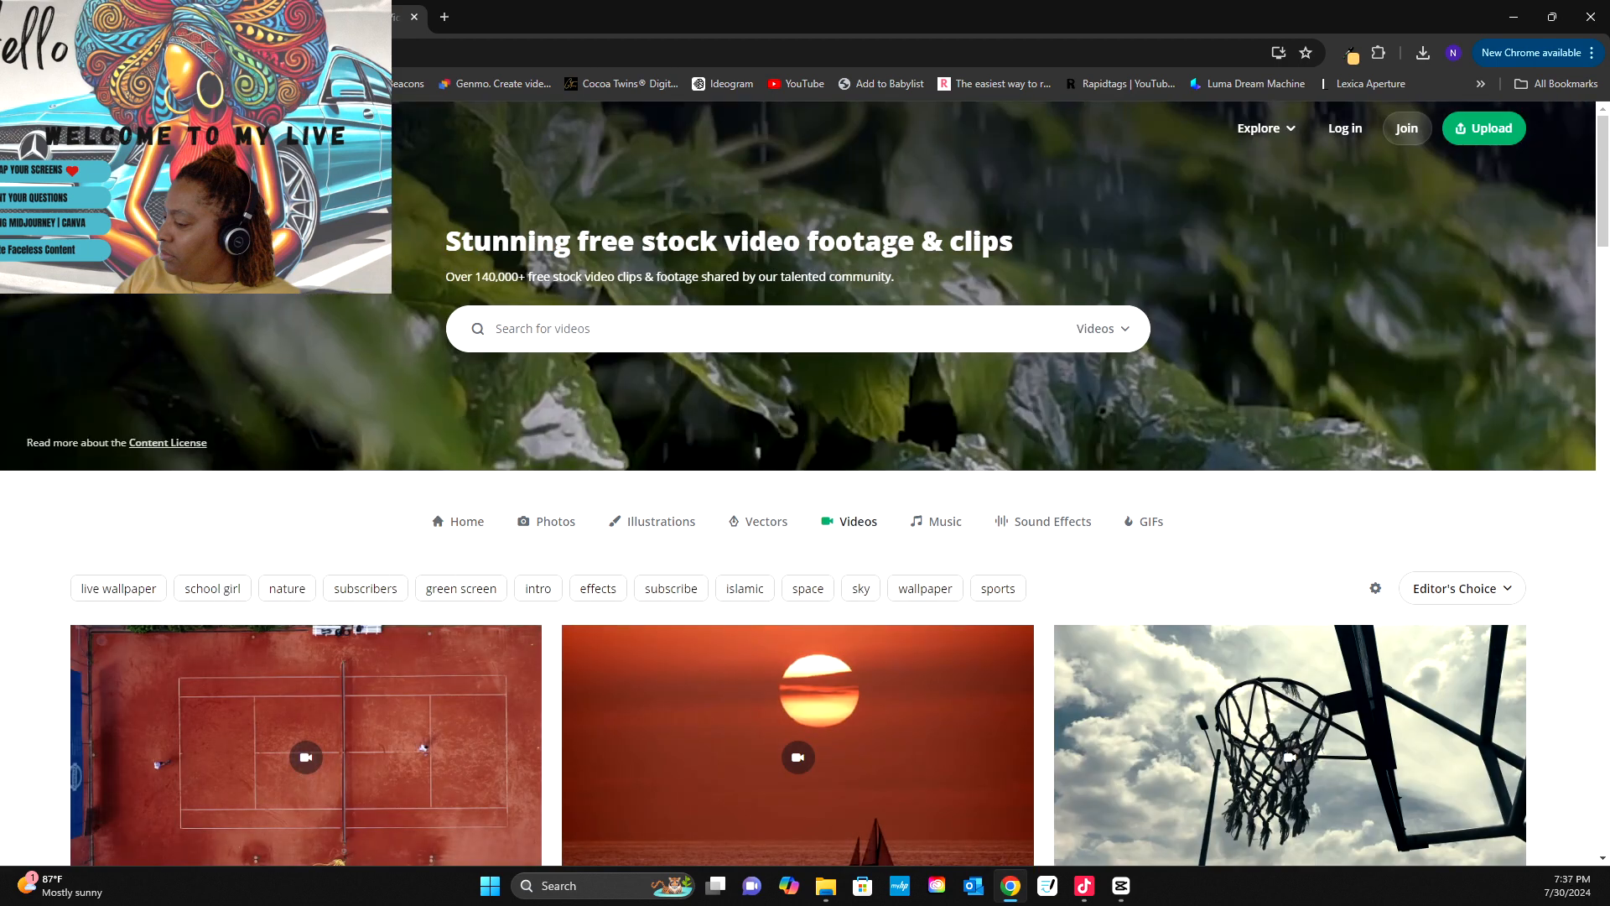
- Search the Pixabay stock videos for "walking man"
click(587, 327)
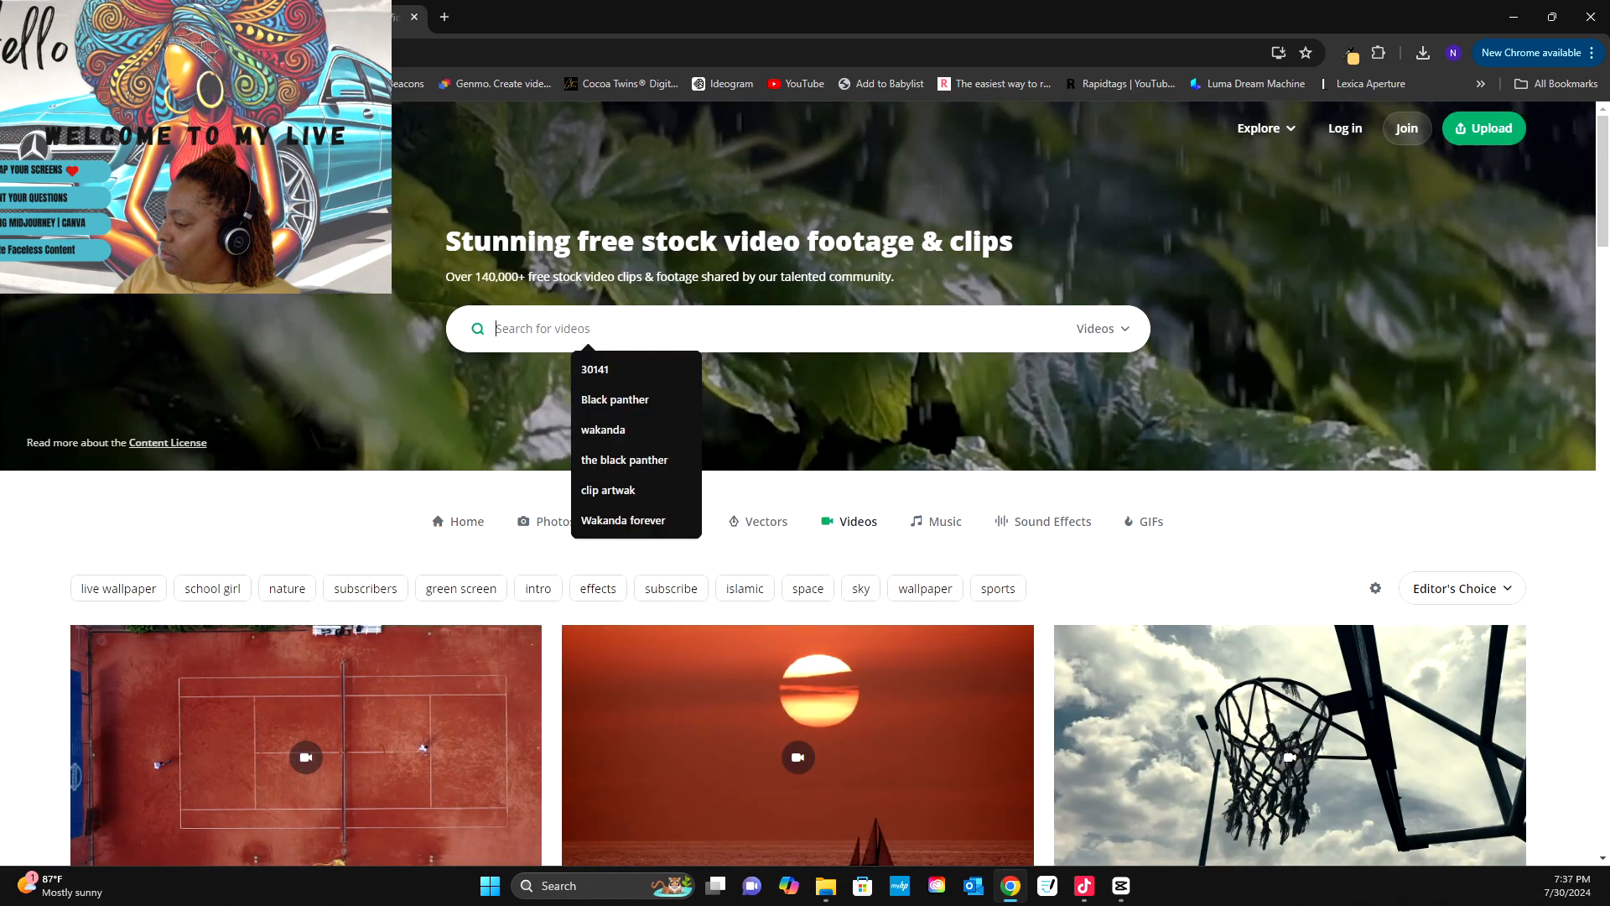
text(w)
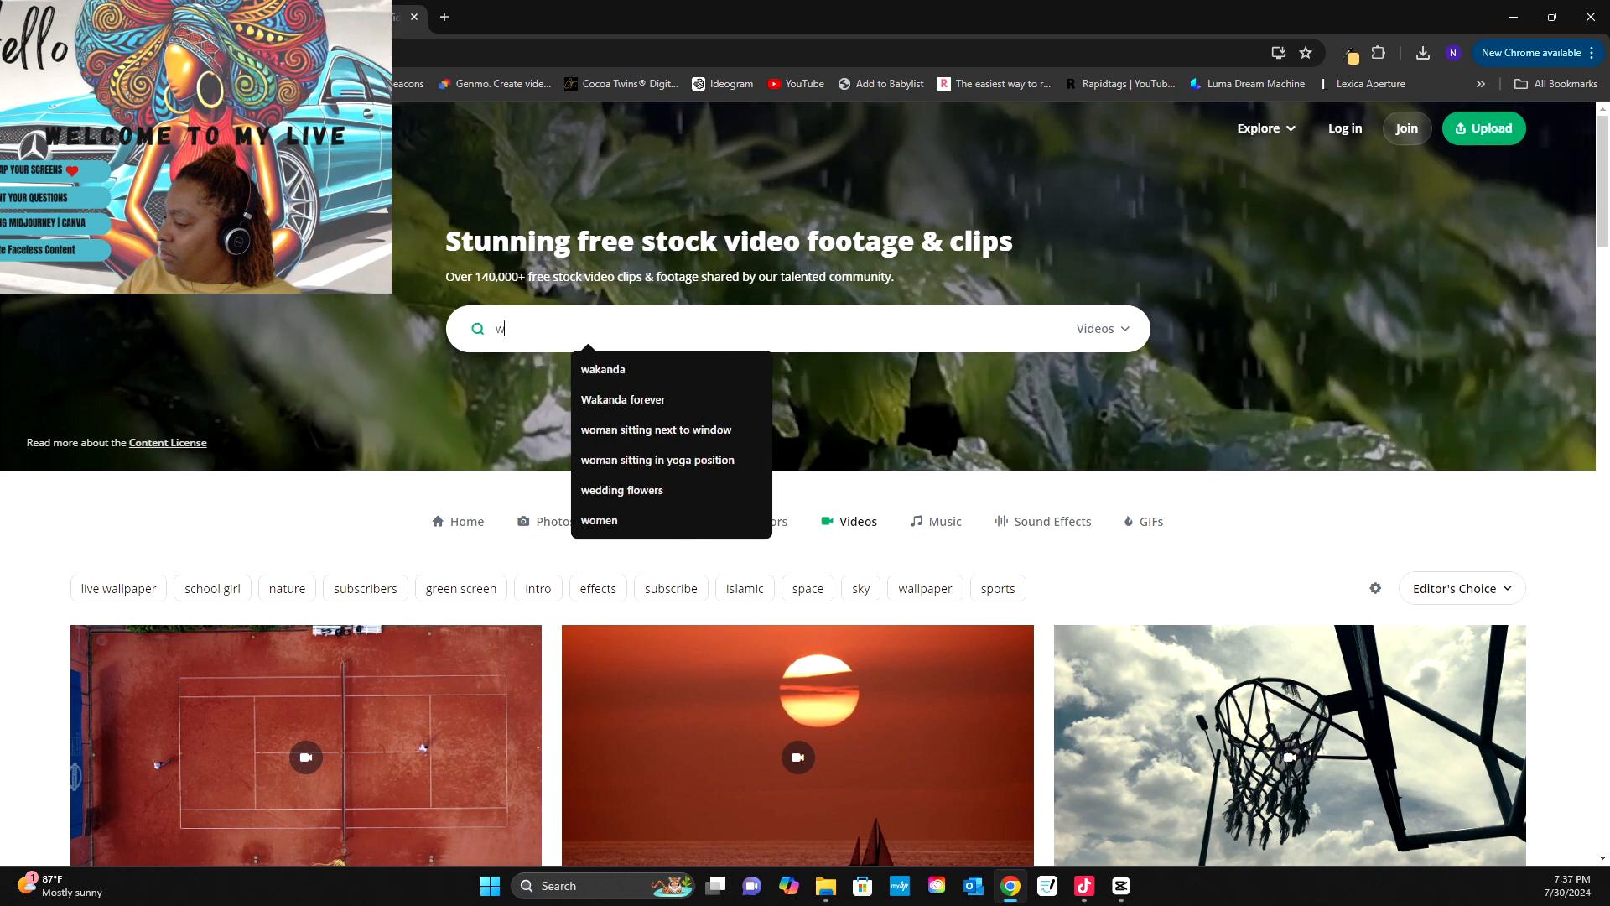
text(alking man)
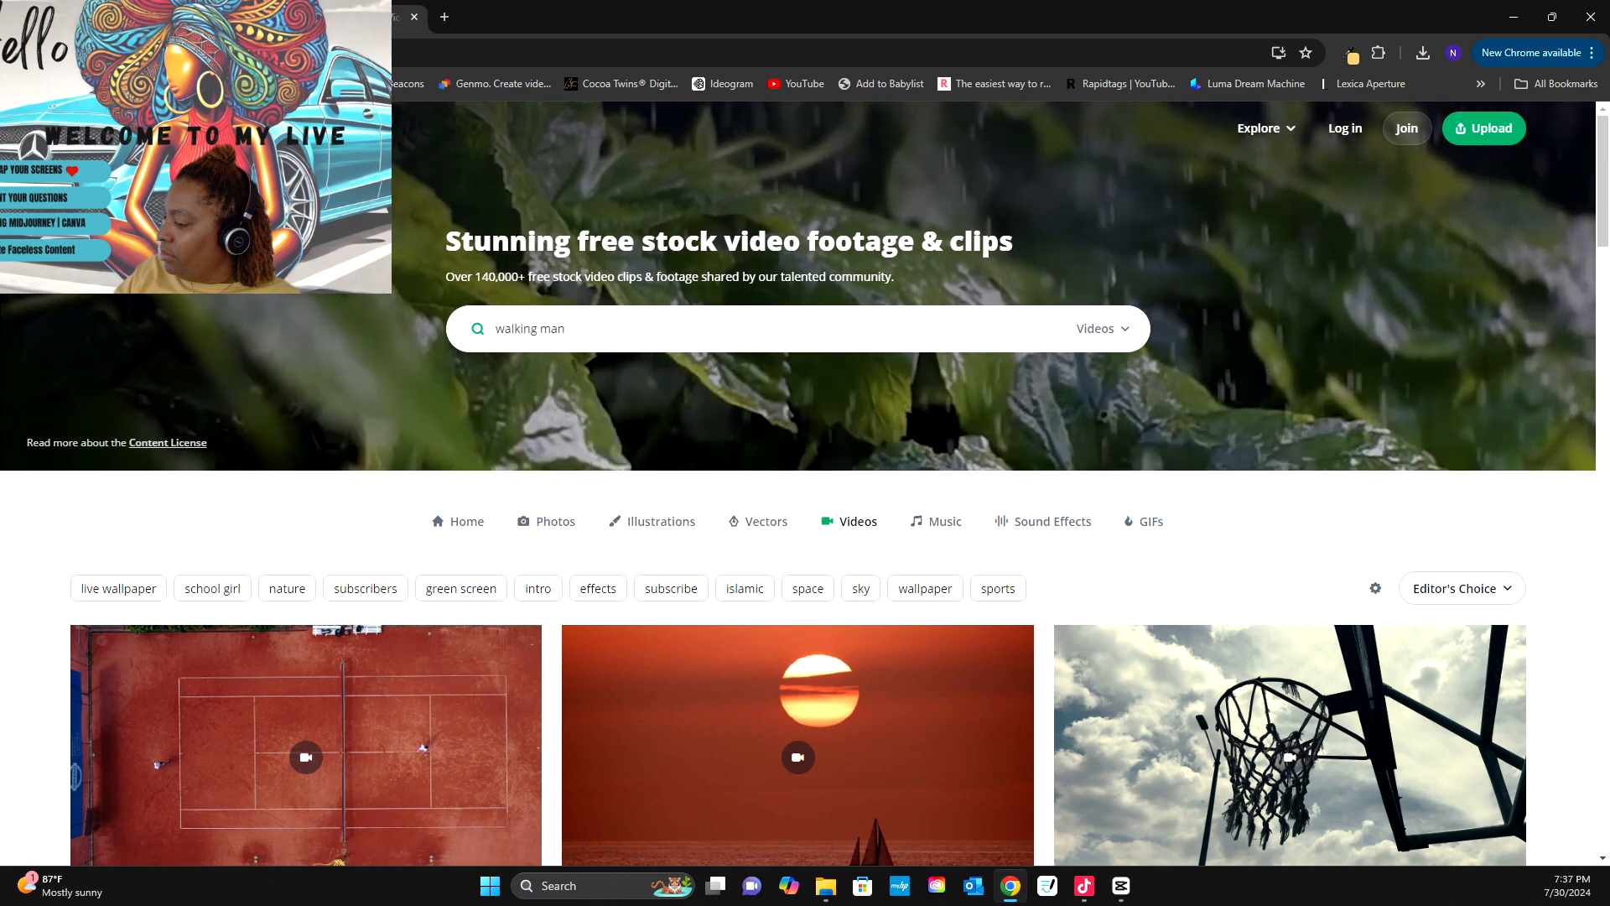
key(Return)
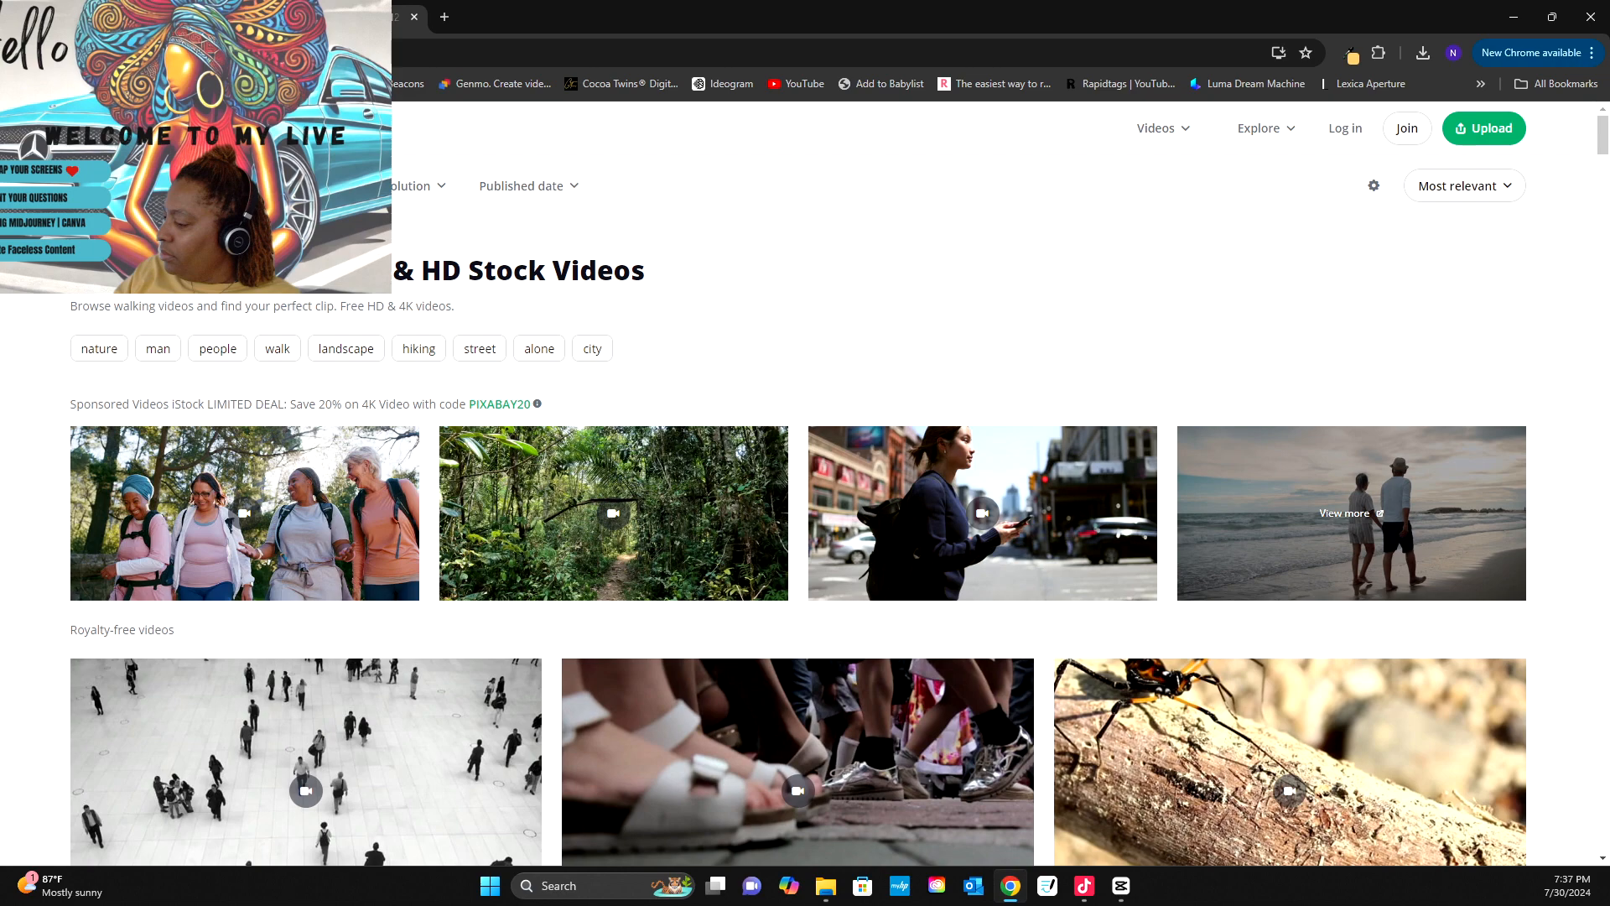
- Browse the walking video results, preview the white walking-woman silhouette clip and return to the results
scroll(799, 509, down, 15)
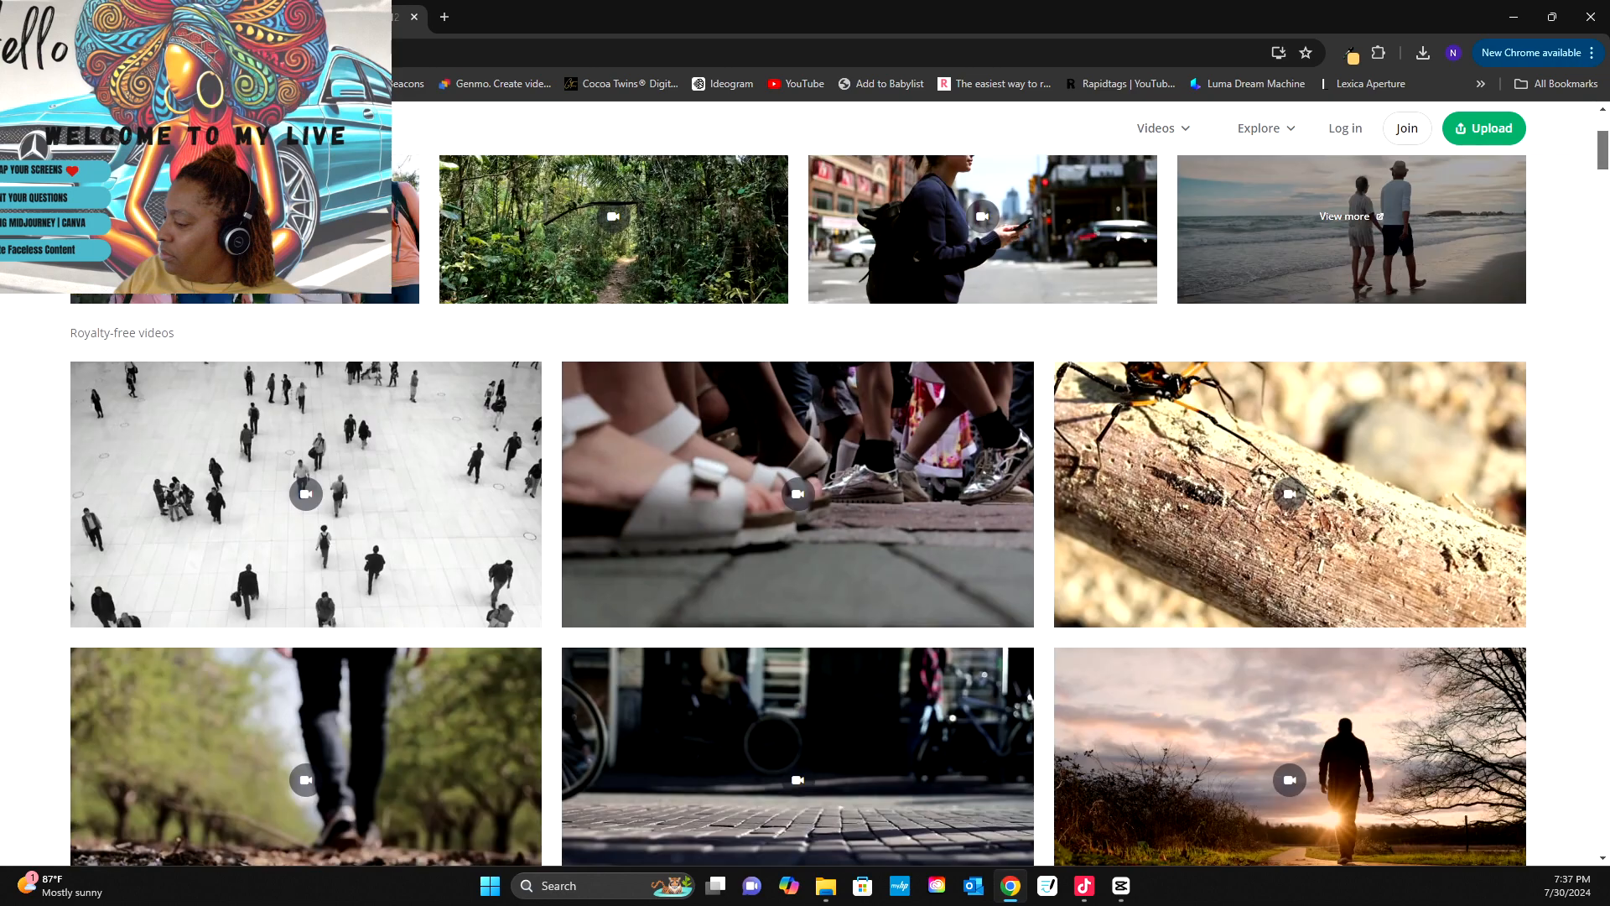
scroll(799, 509, up, 2)
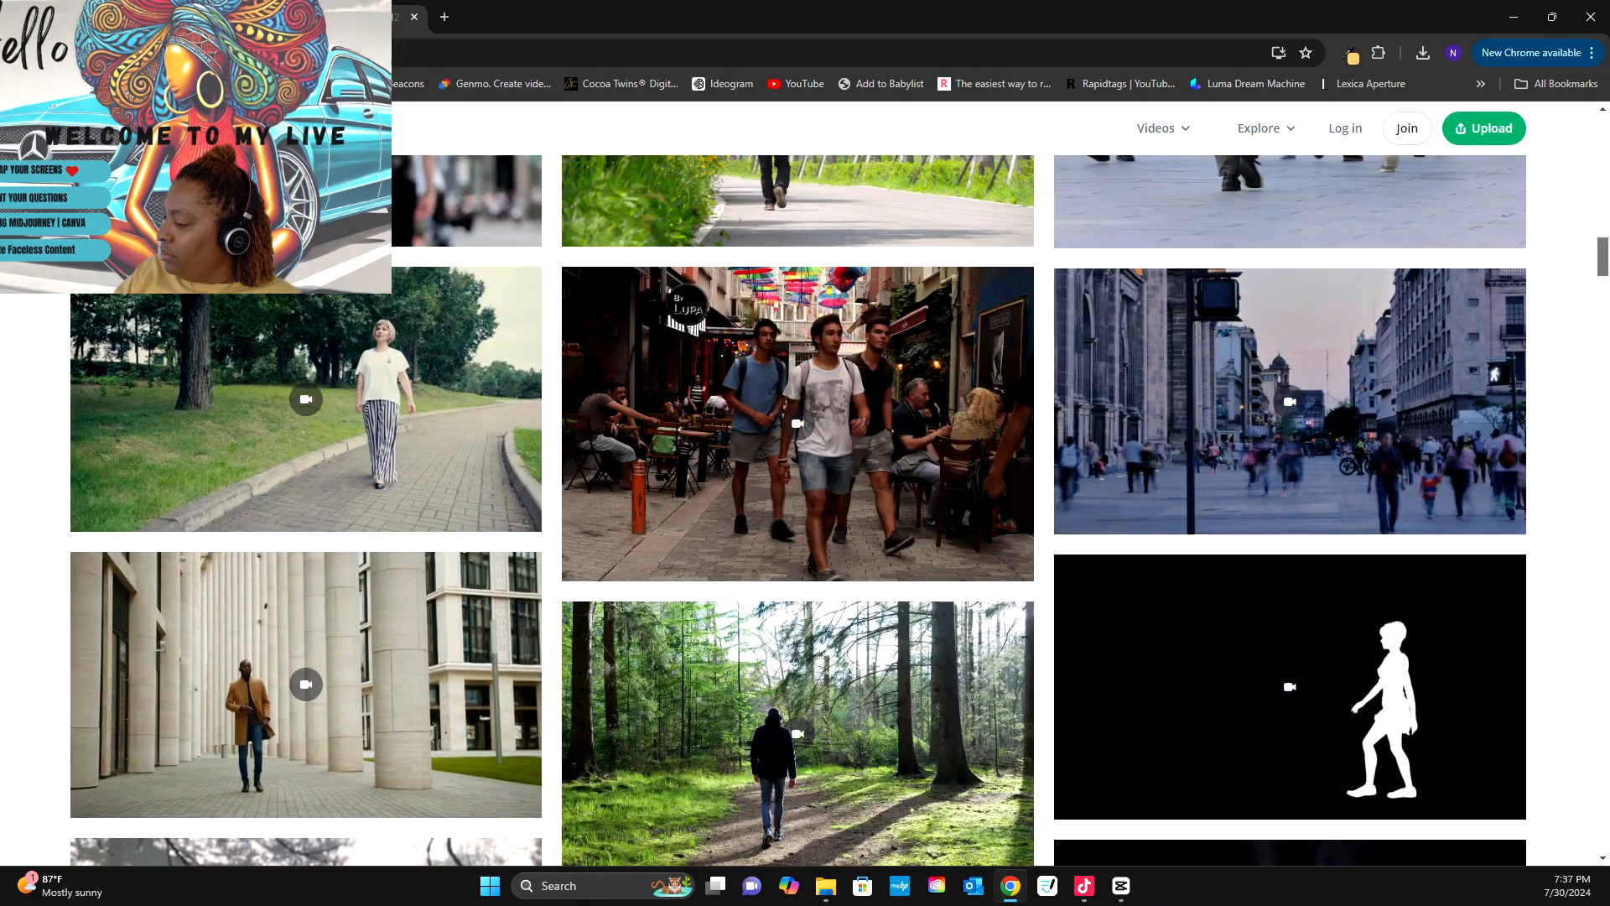
scroll(1290, 378, down, 3)
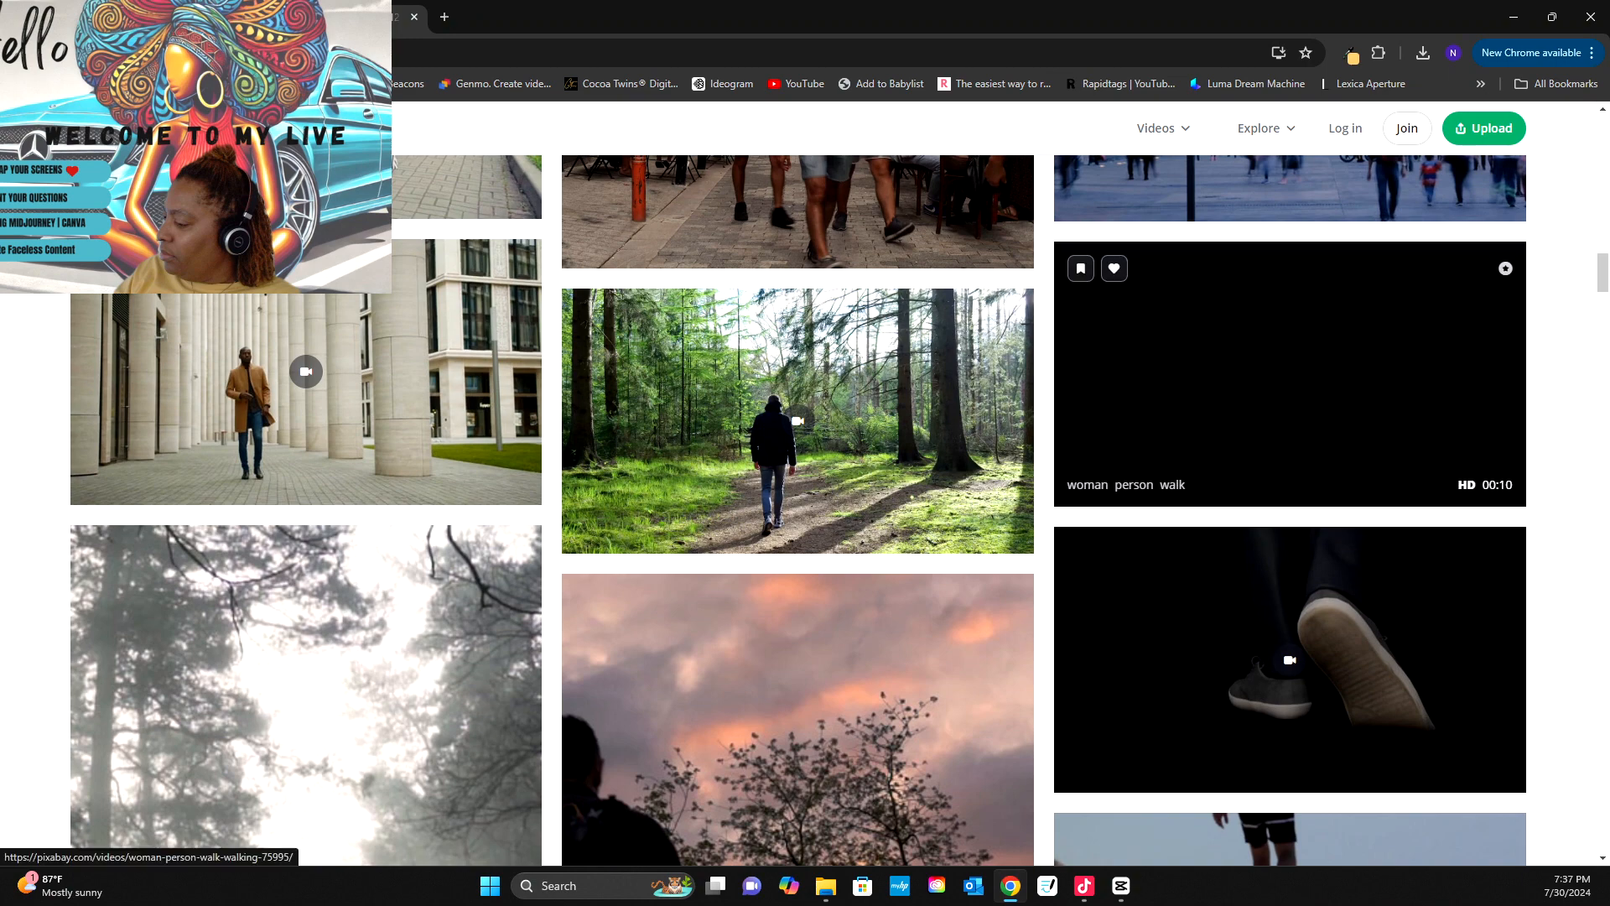
click(1290, 377)
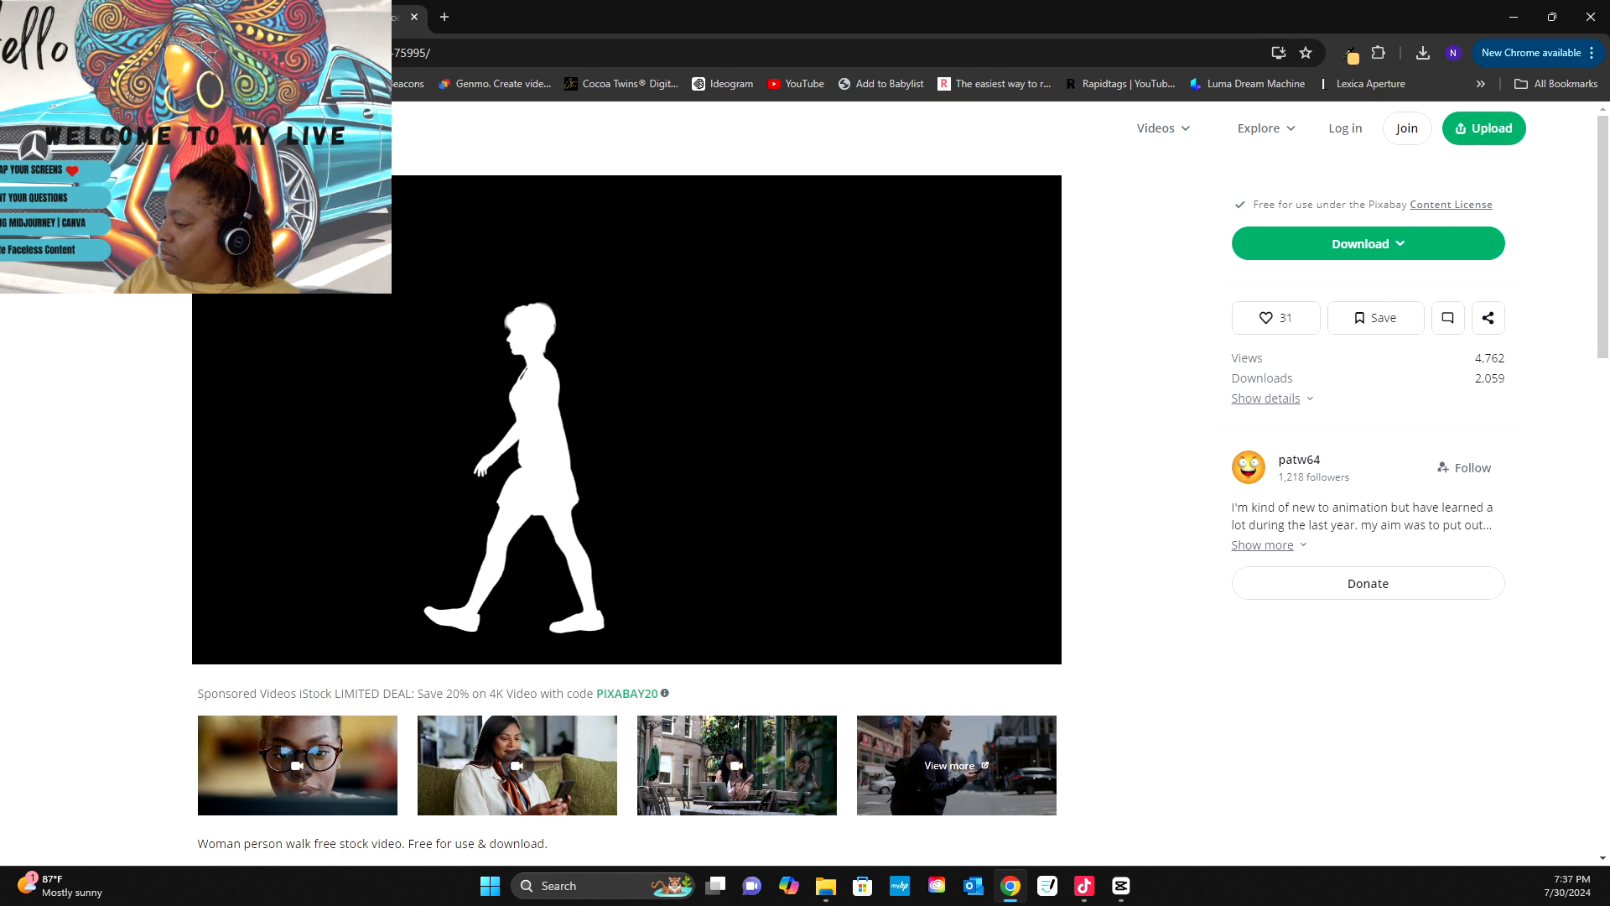
key(alt+Left)
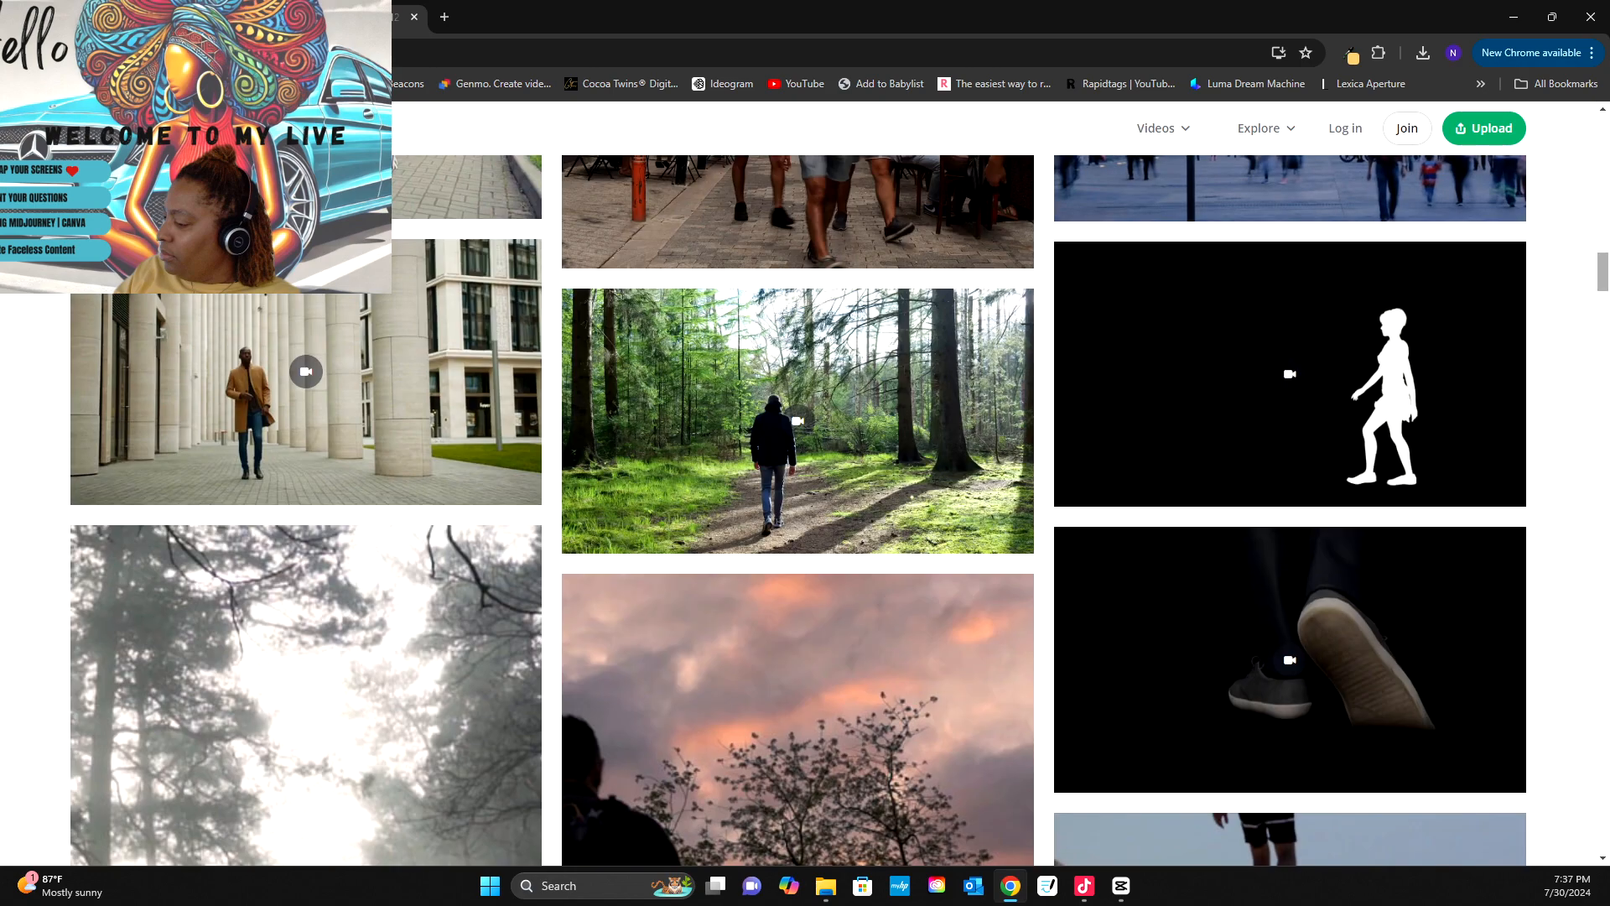
- Find the green-screen clip of the walking cartoon boy in glasses and download it as a 960×540 MP4
drag(1602, 271, 1602, 310)
mouse_move(1426, 419)
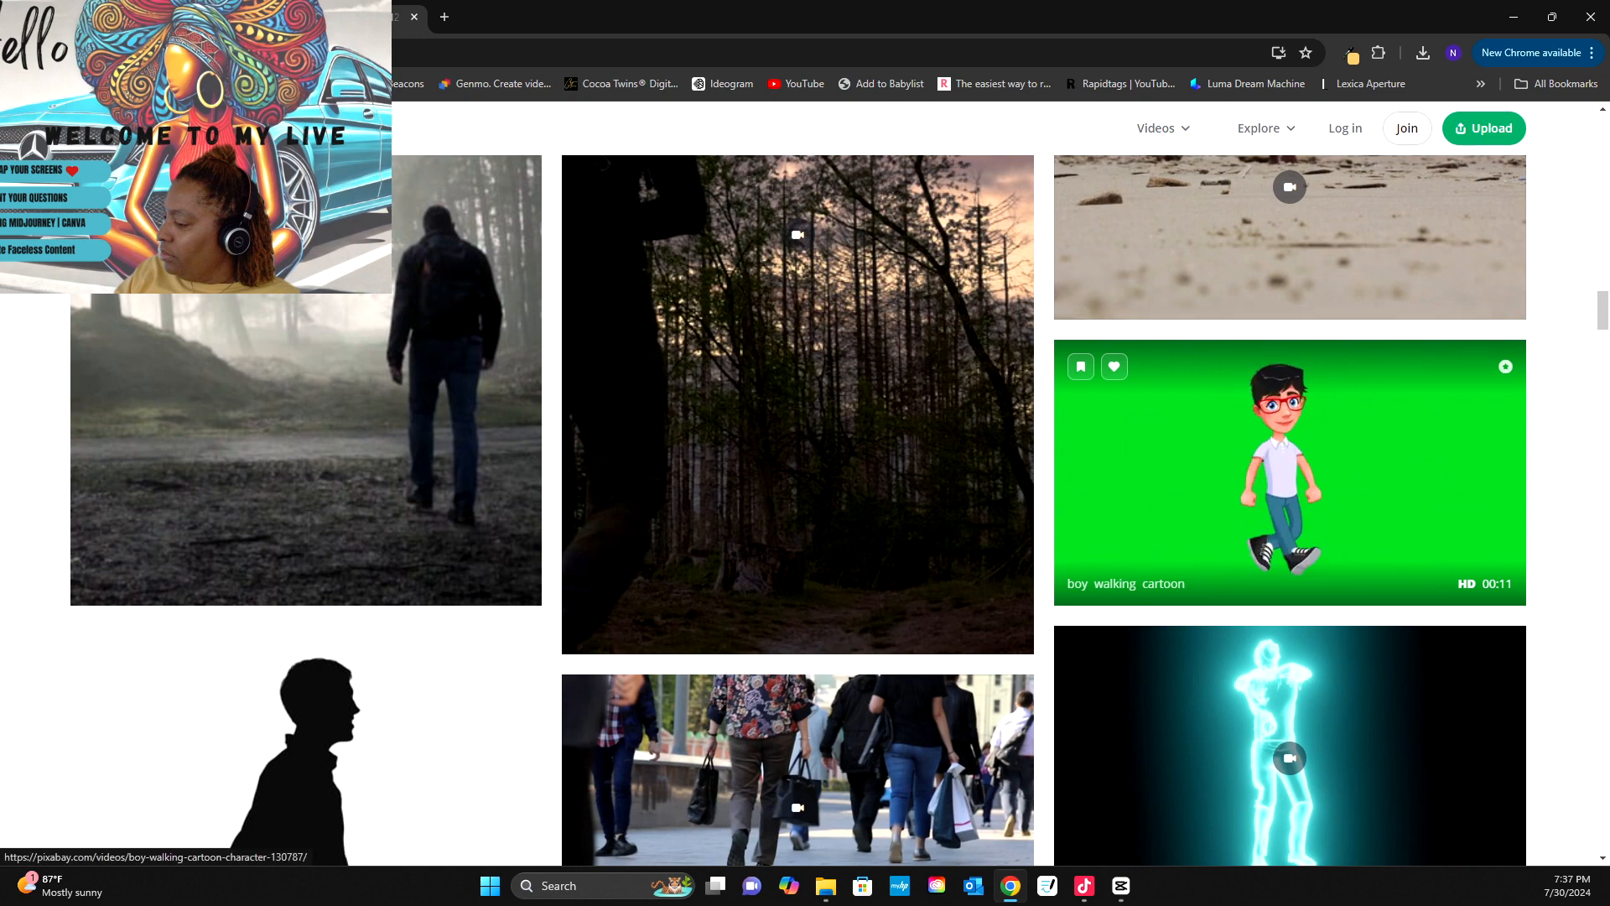
click(1283, 469)
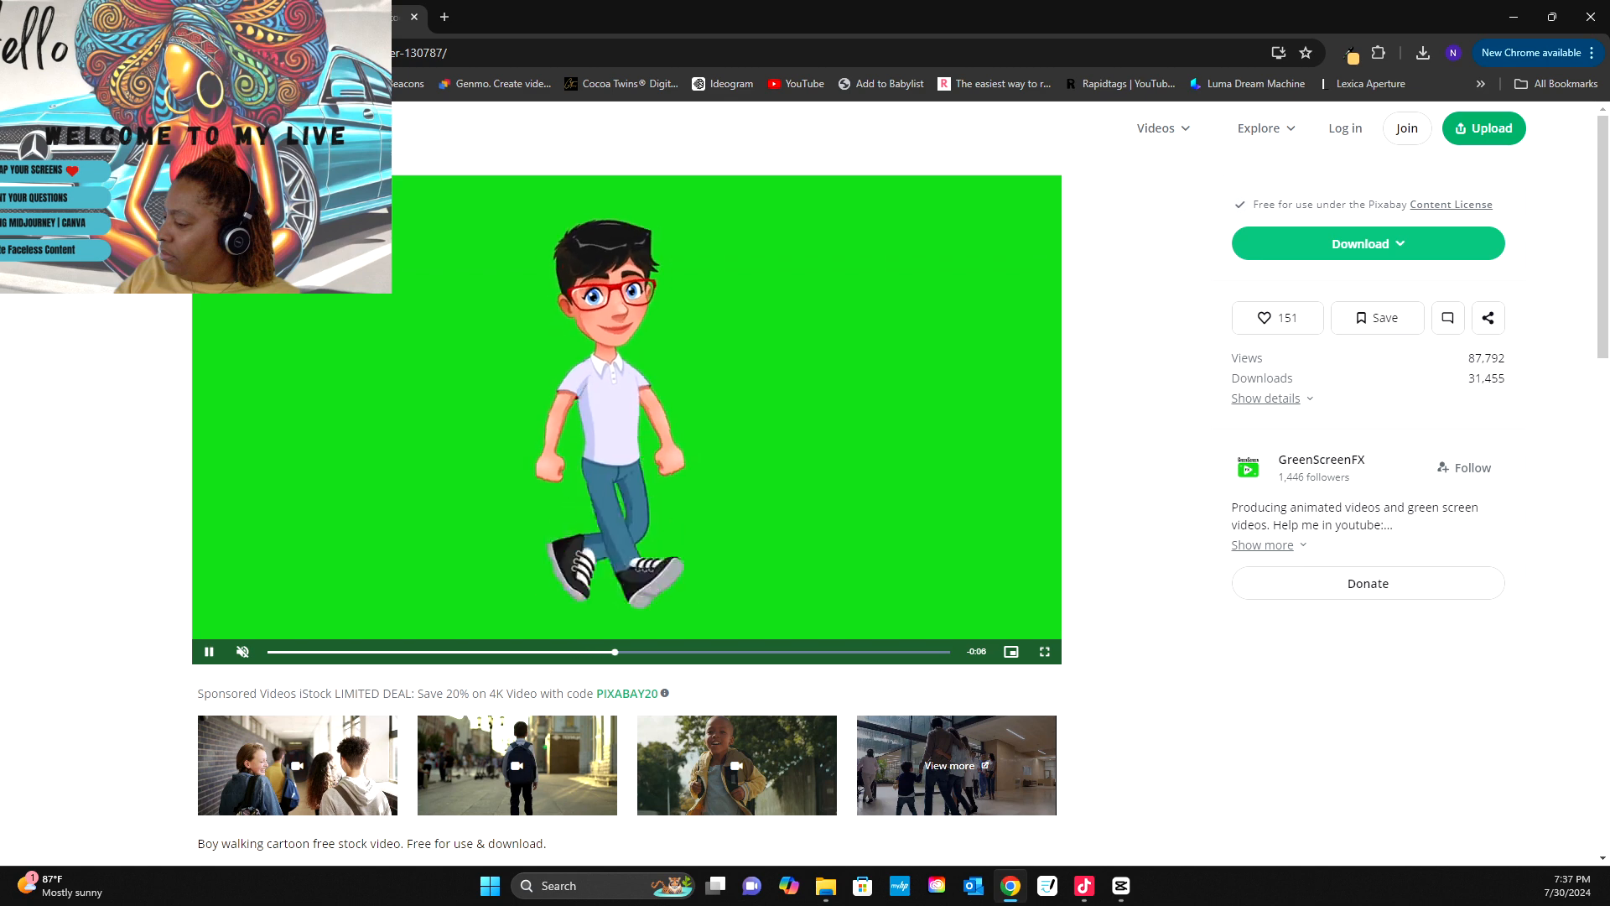
click(1367, 243)
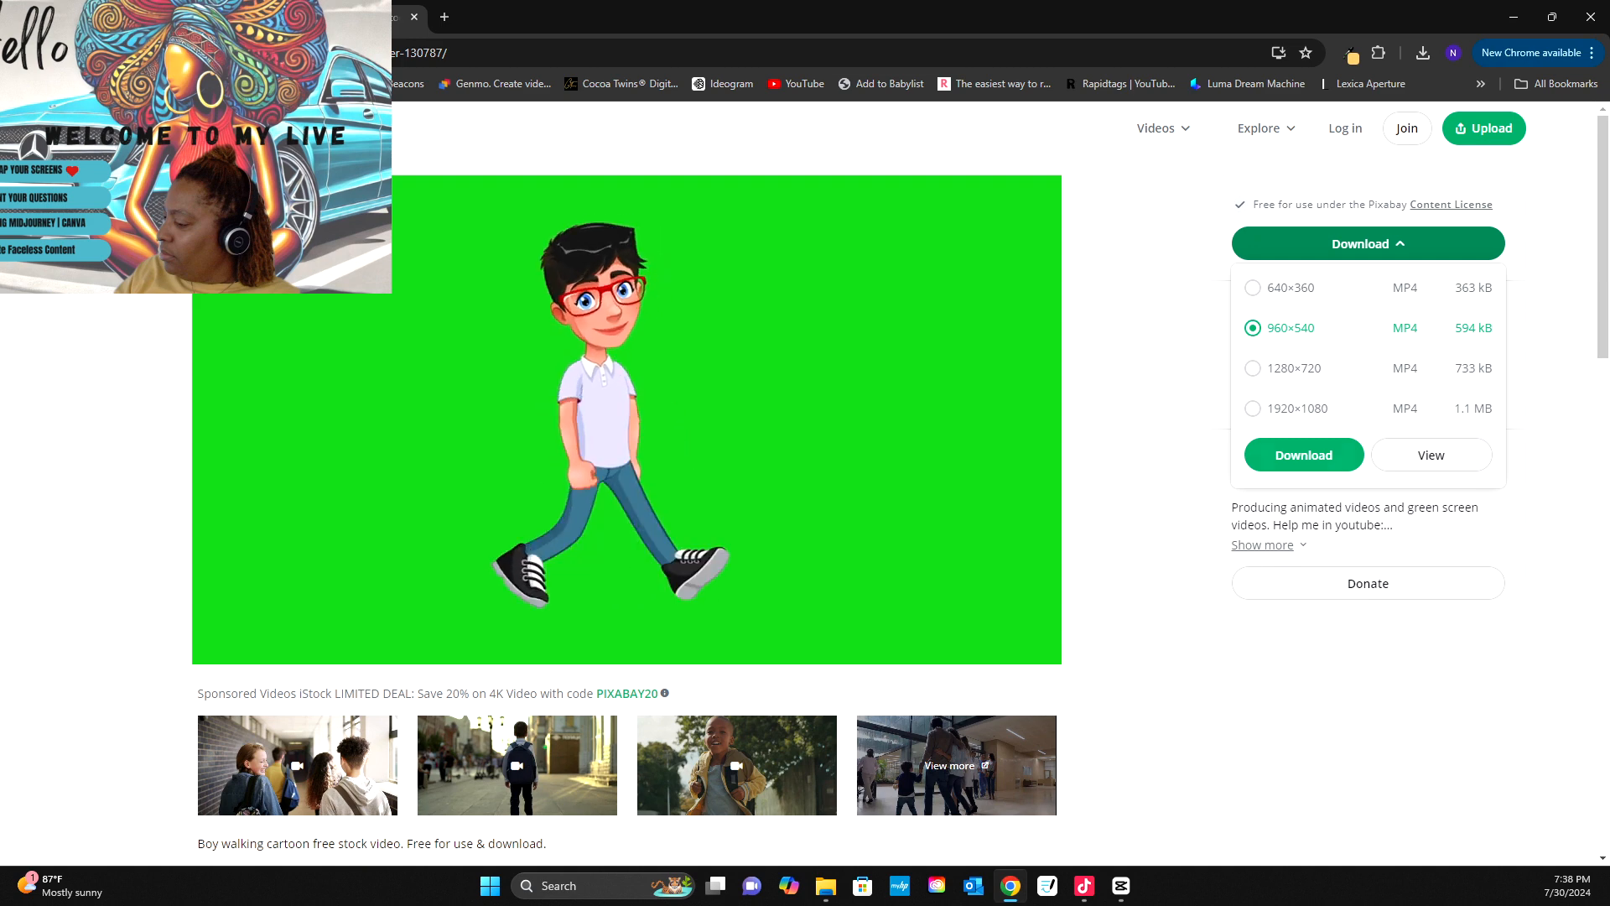
click(1304, 455)
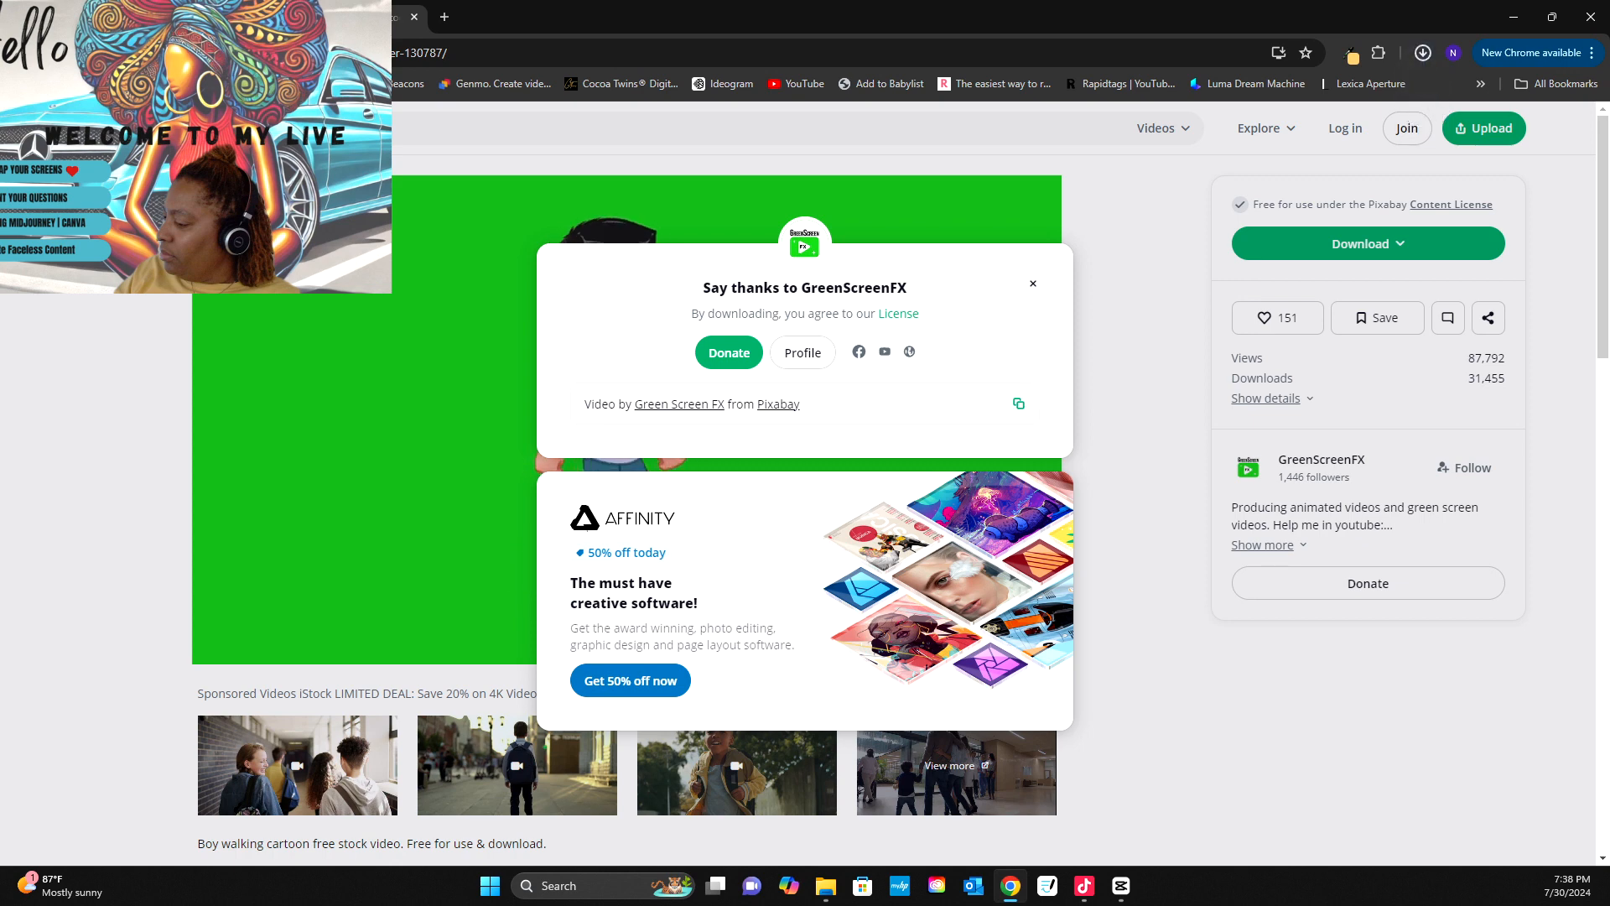
key(Escape)
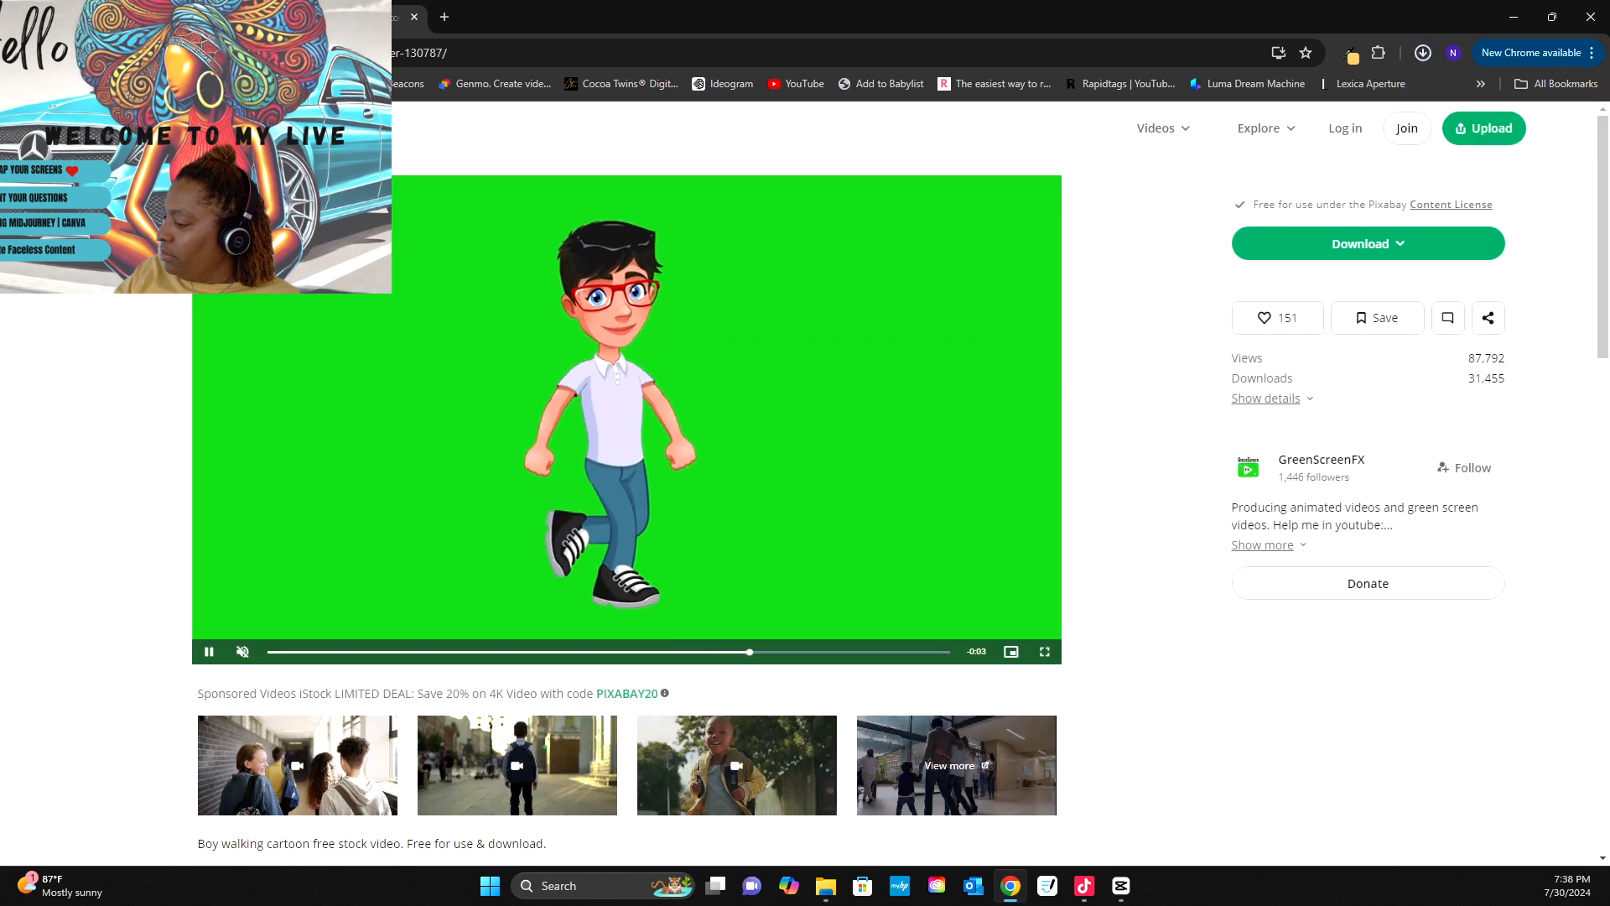
click(1423, 52)
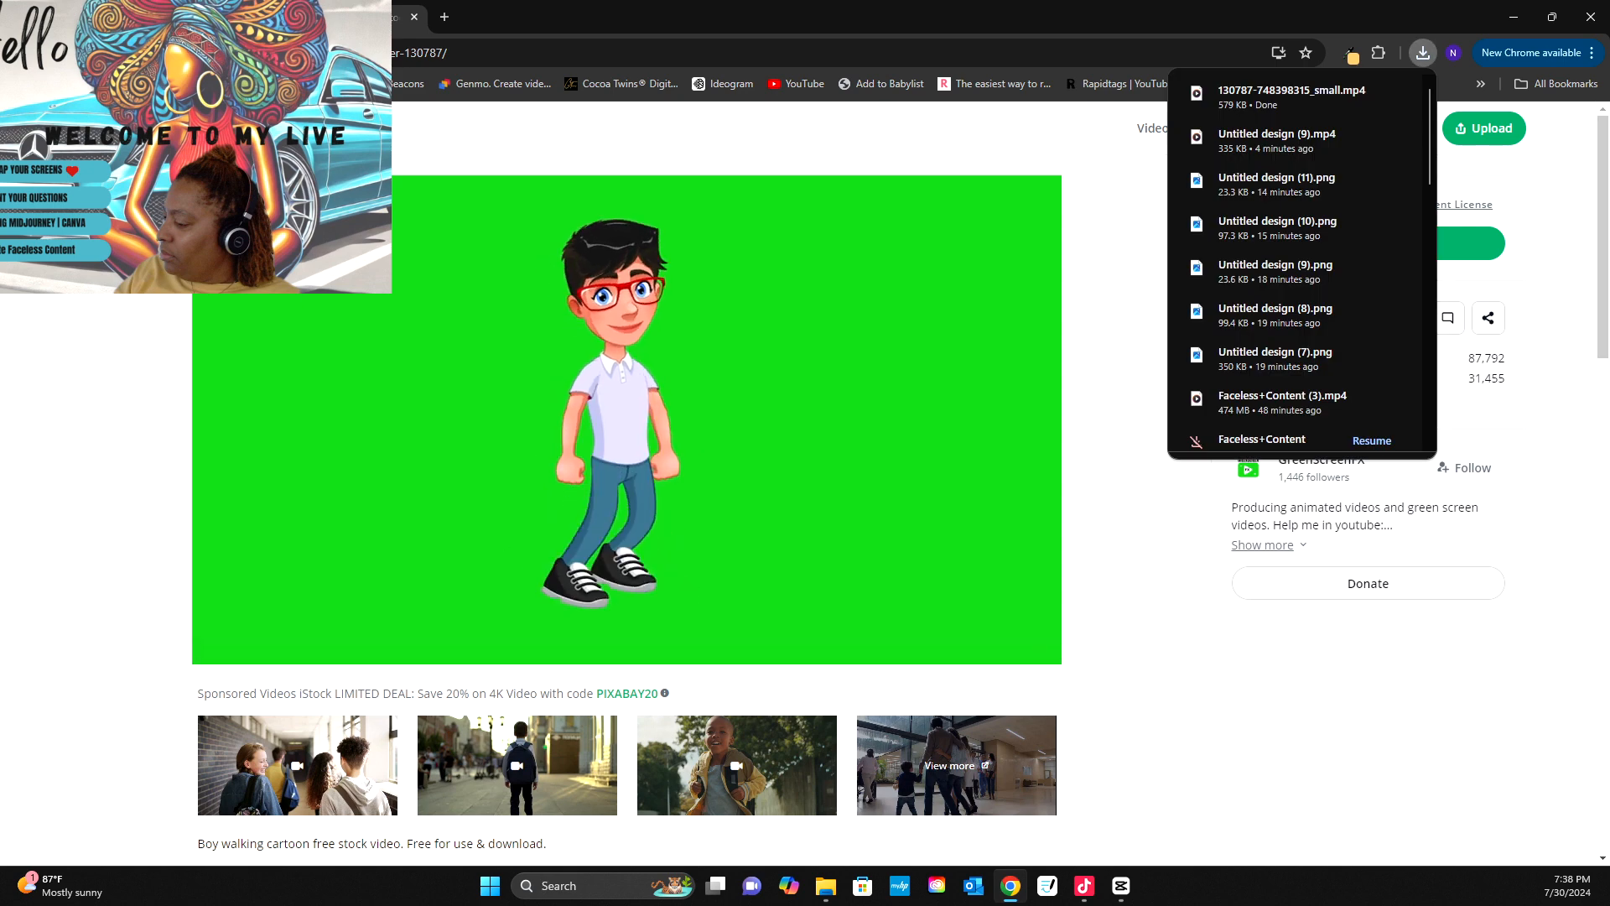
key(Escape)
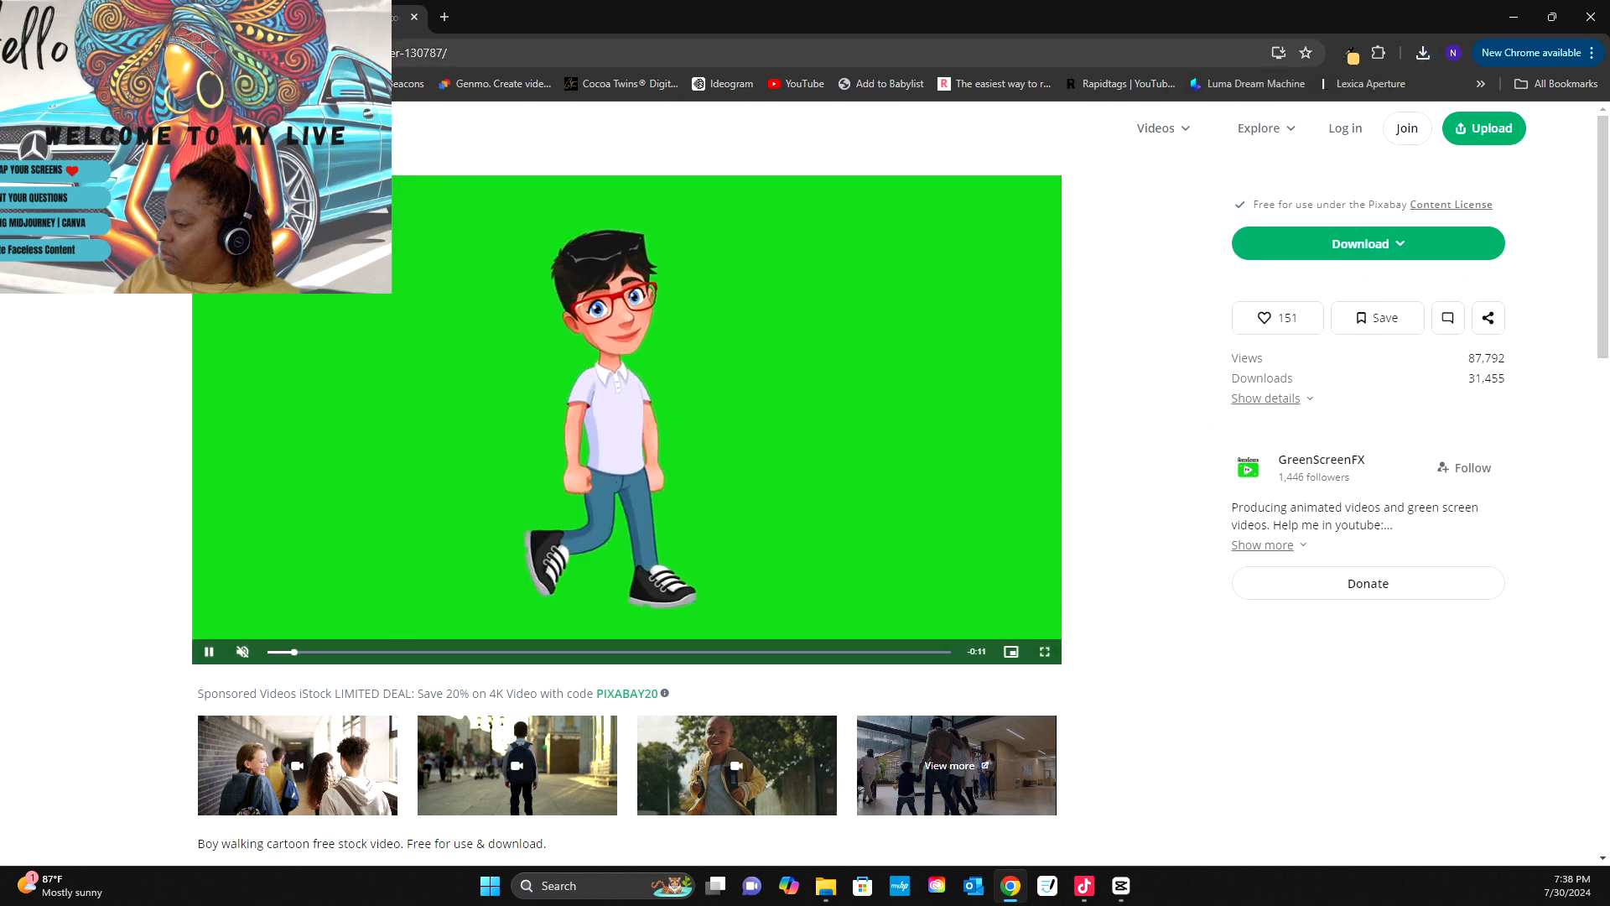
key(alt+Tab)
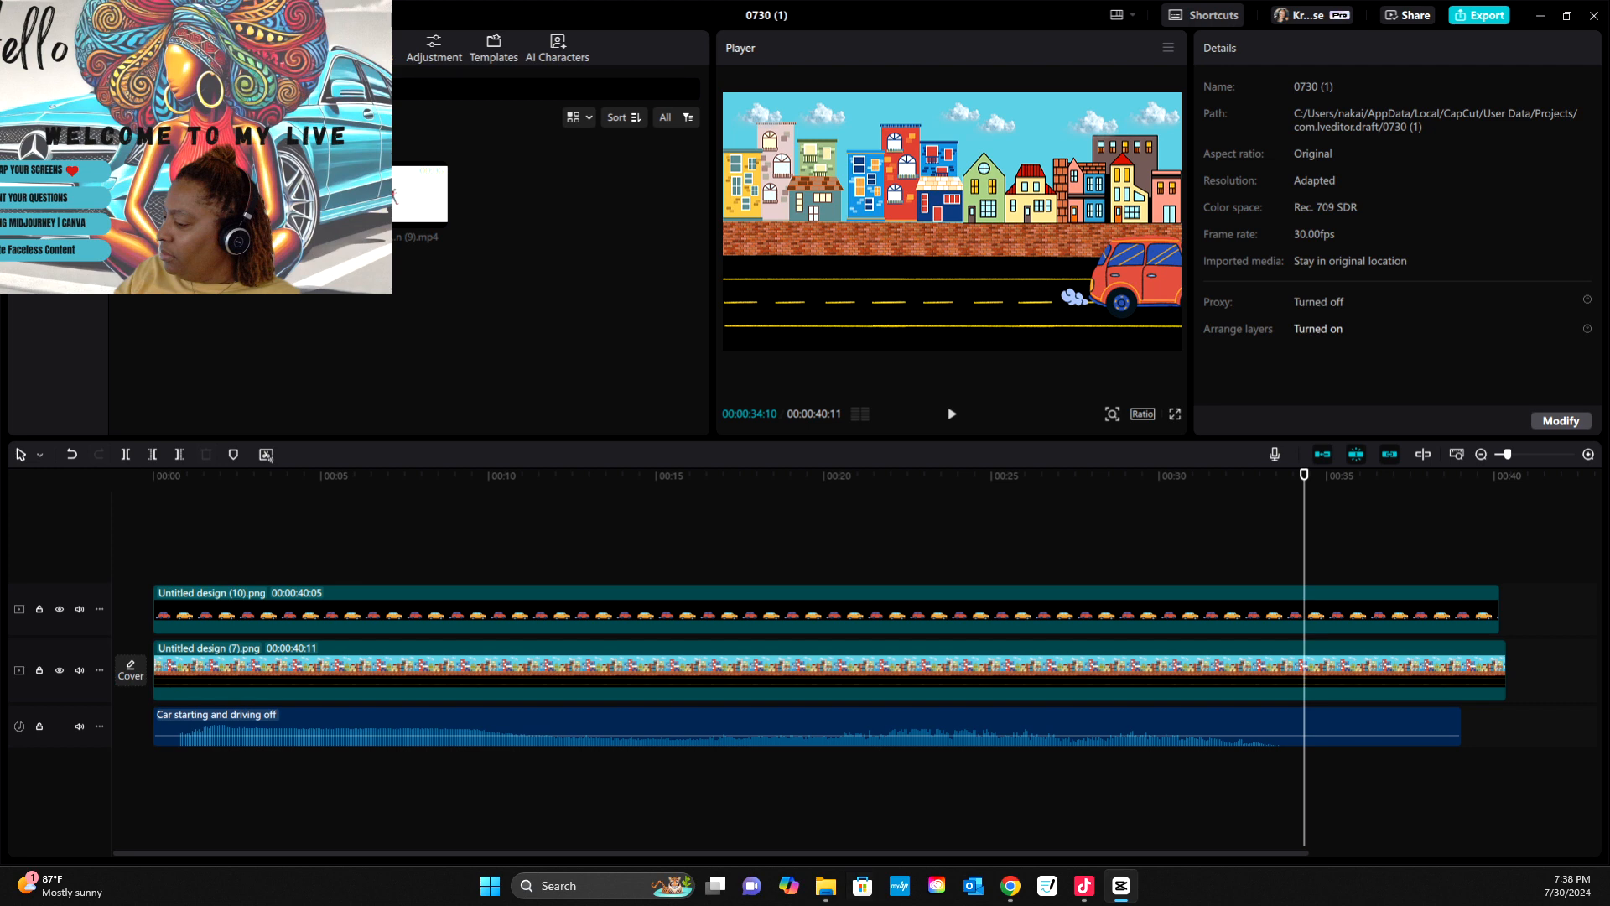
key(ctrl+i)
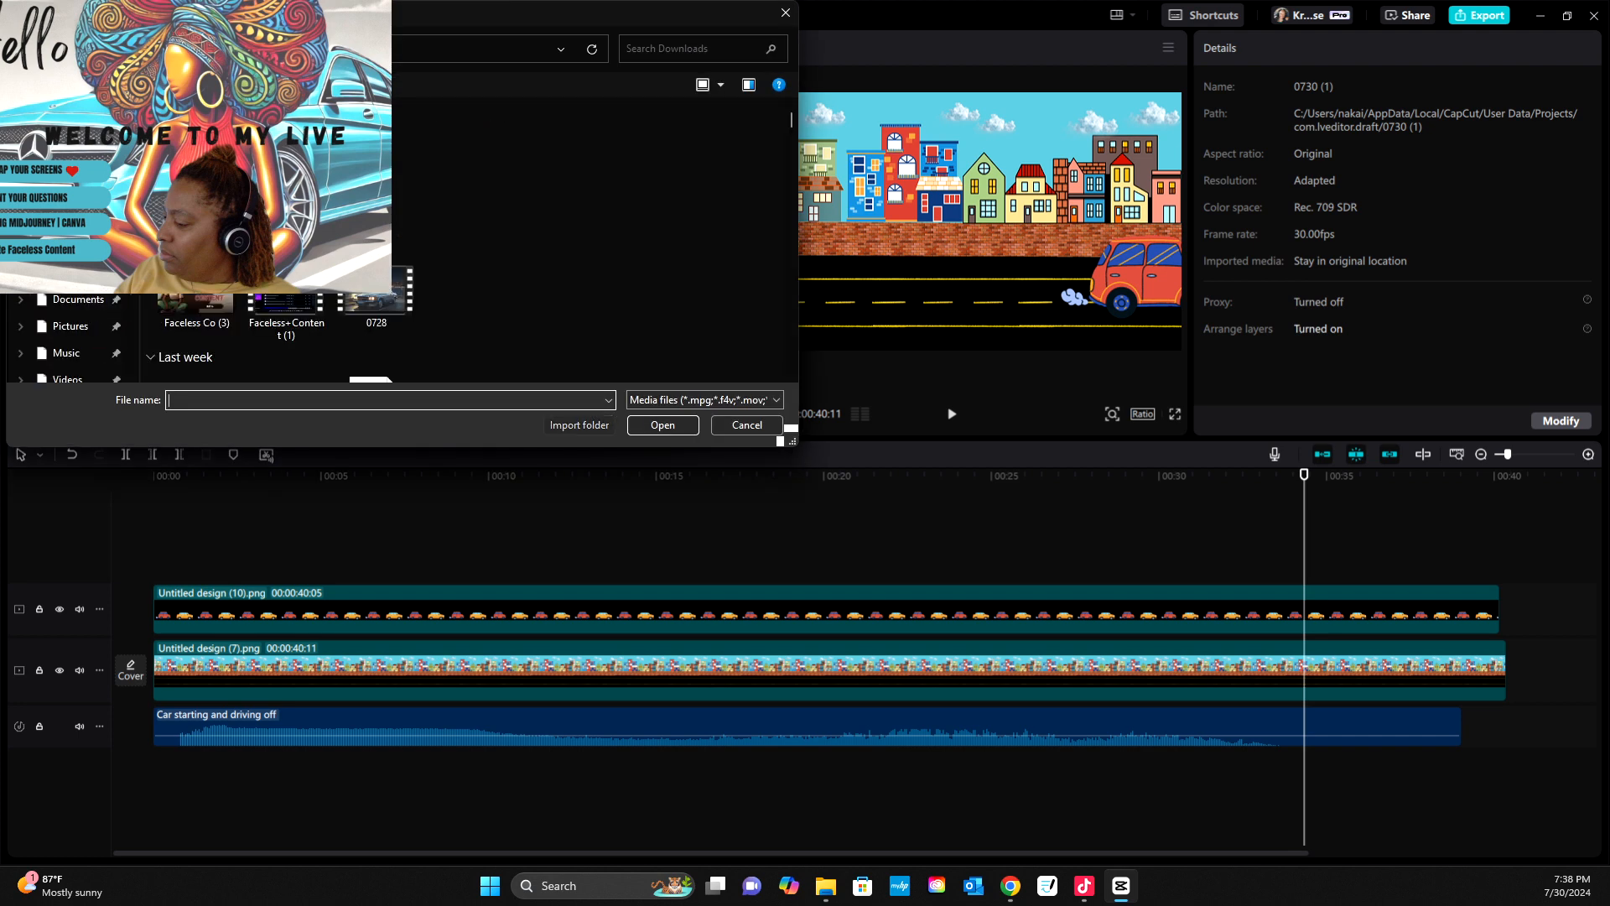
click(197, 193)
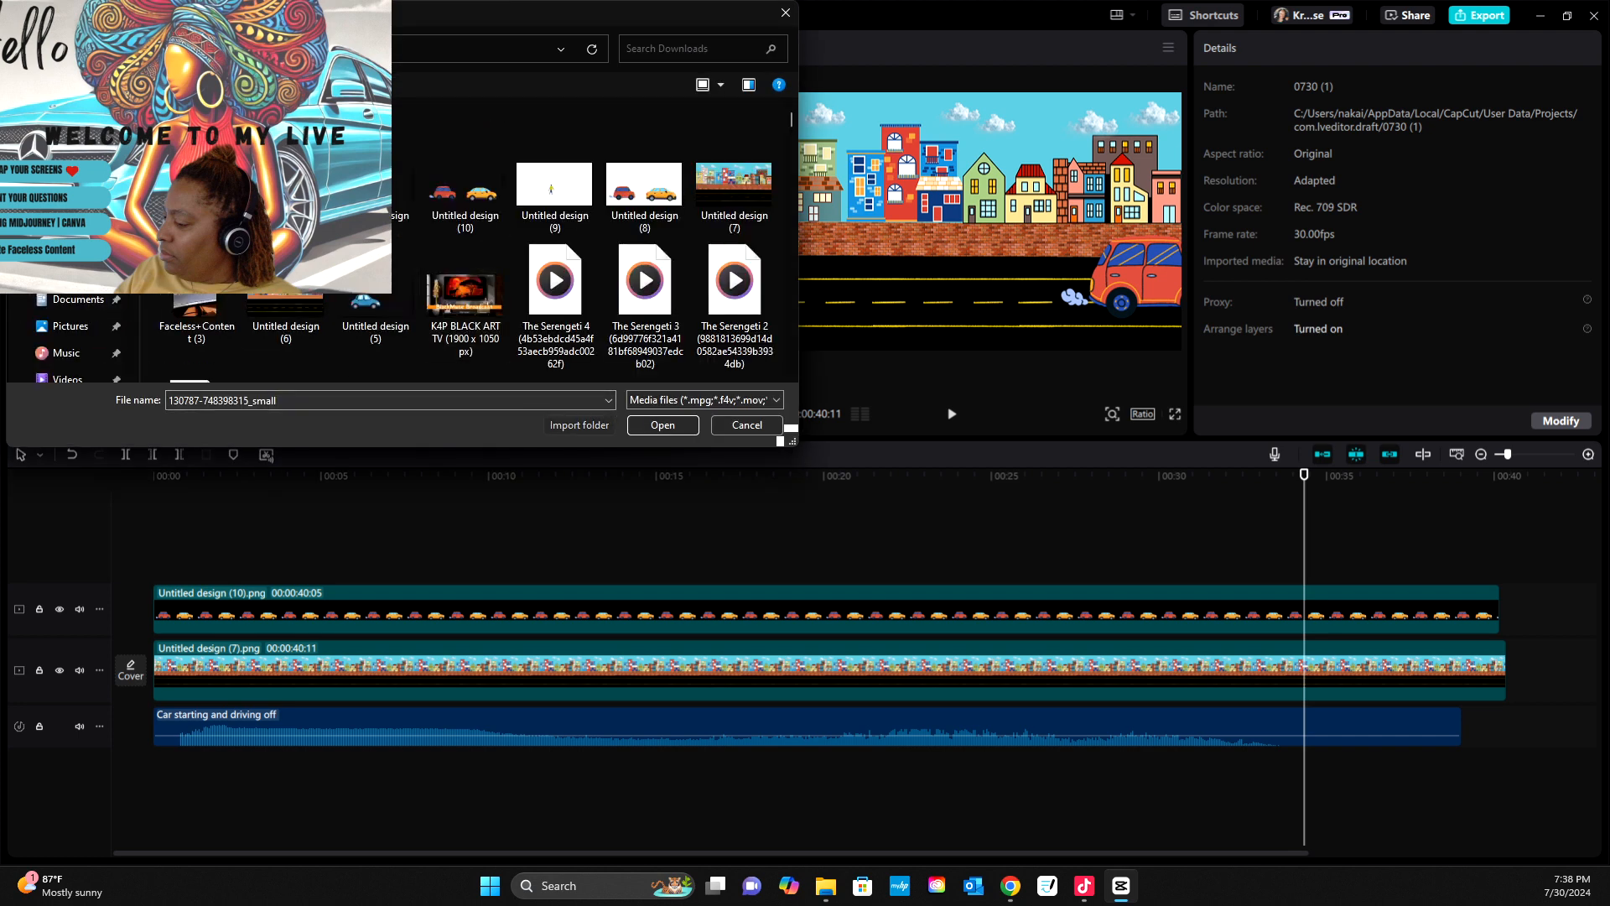
click(662, 424)
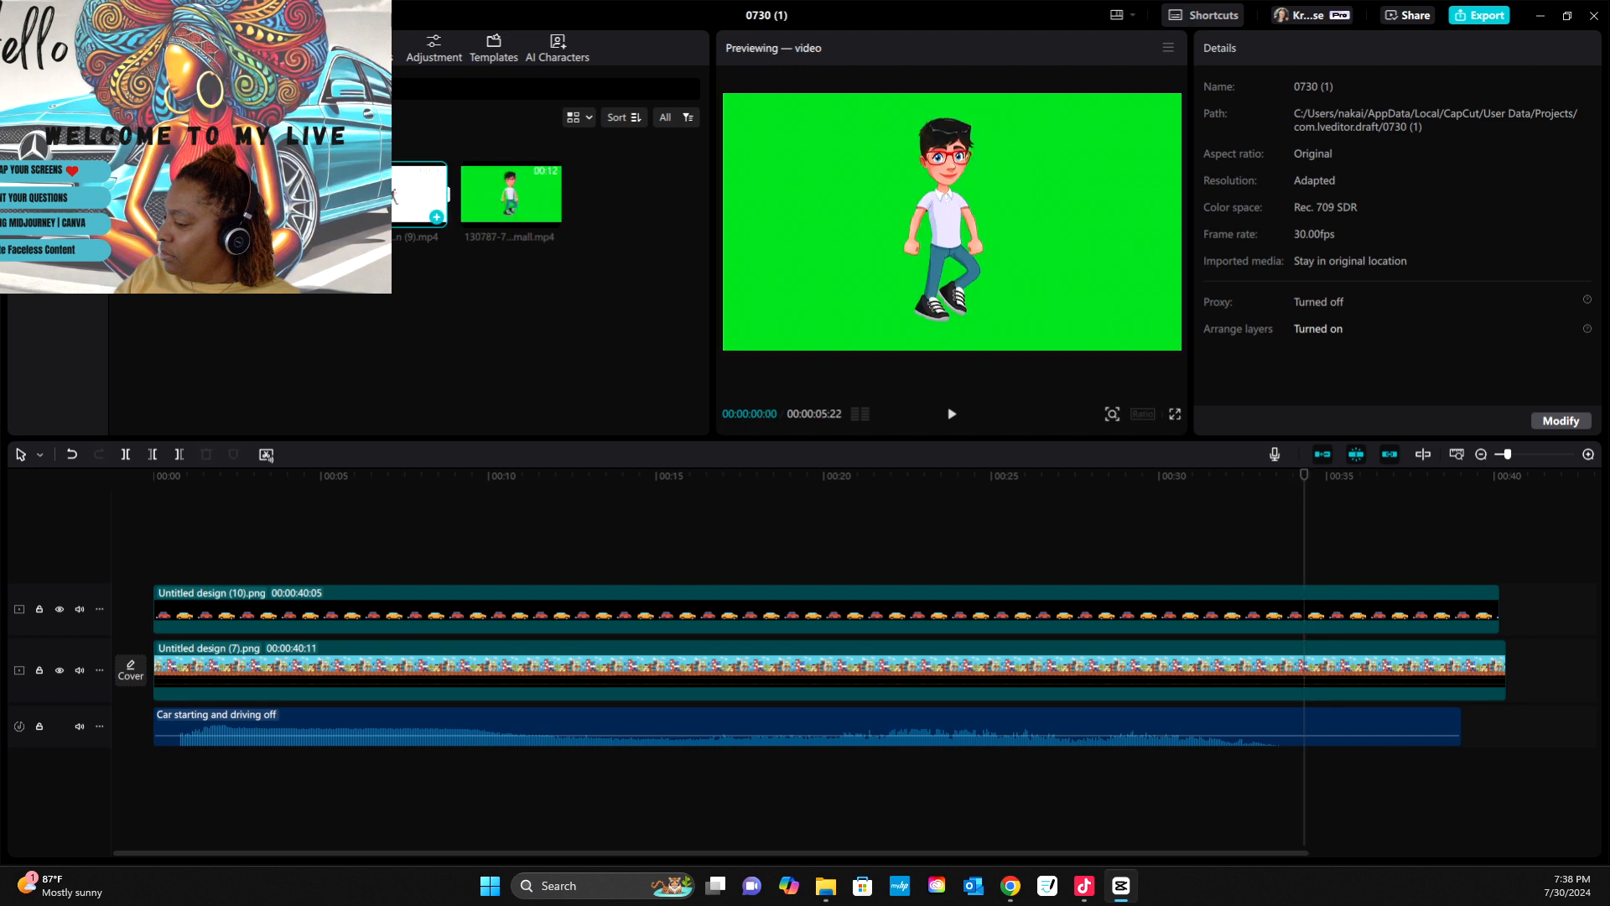
key(Delete)
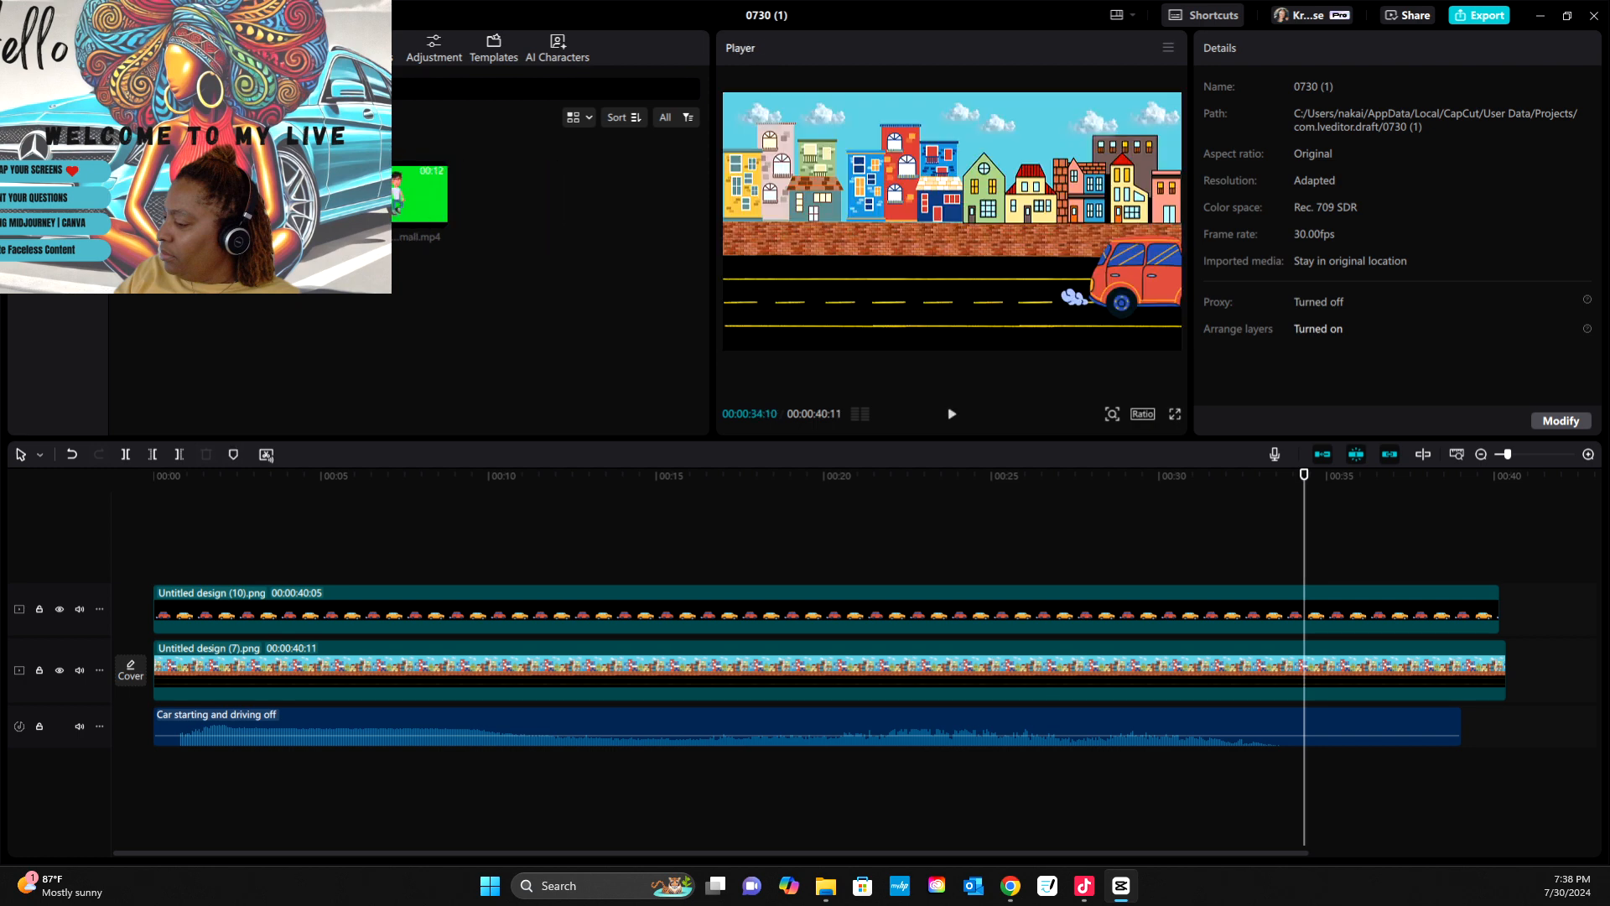
key(ctrl+i)
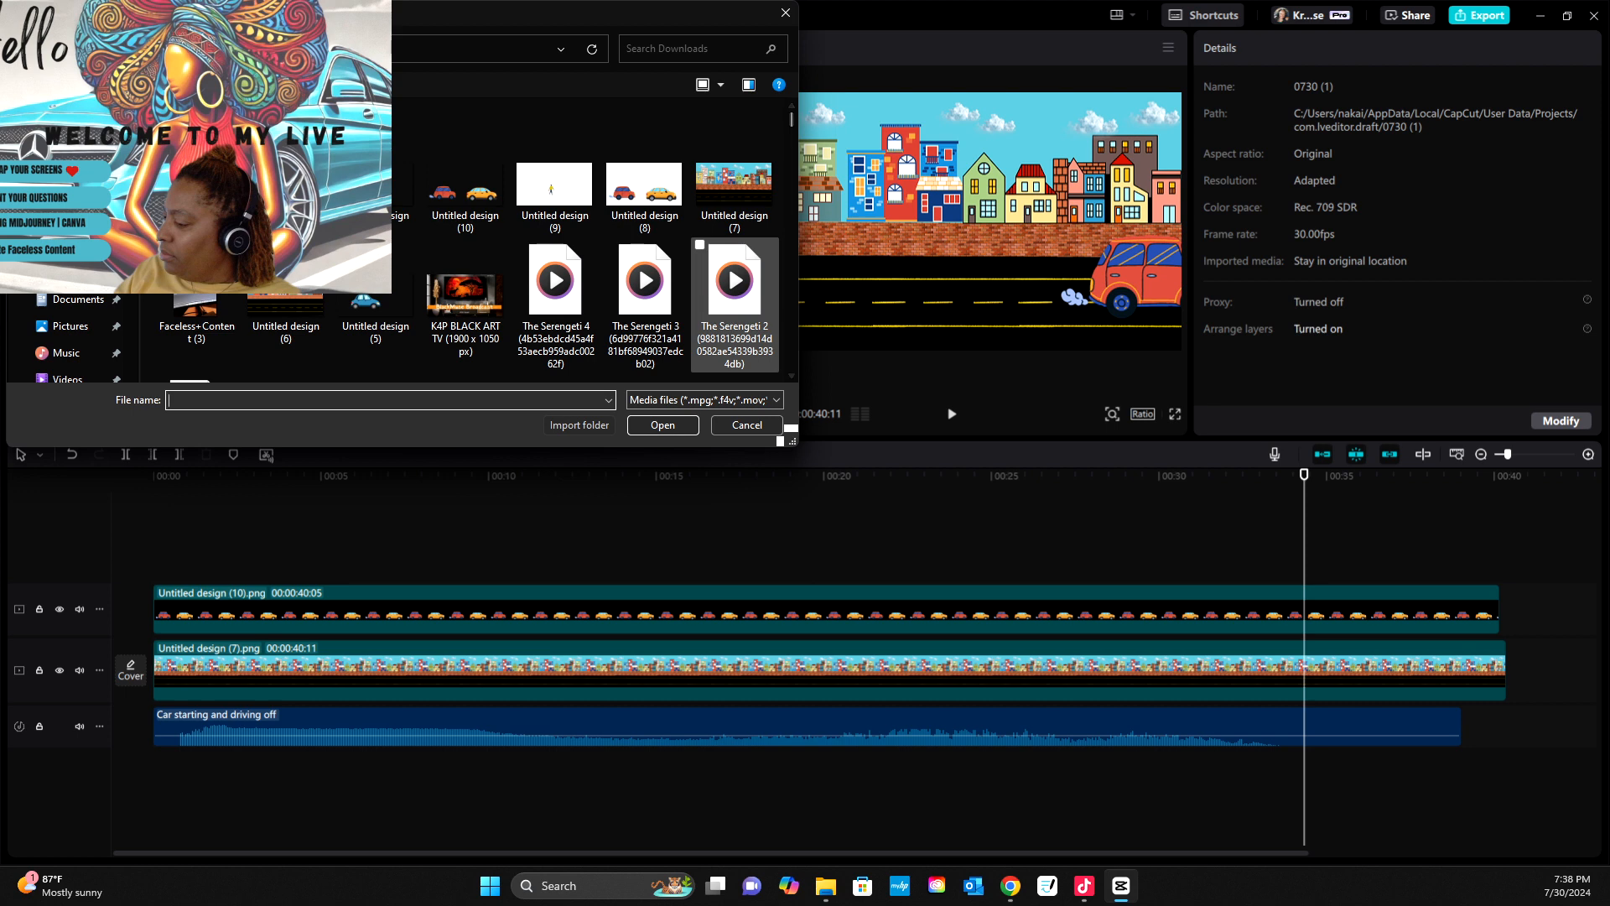
scroll(470, 235, down, 2)
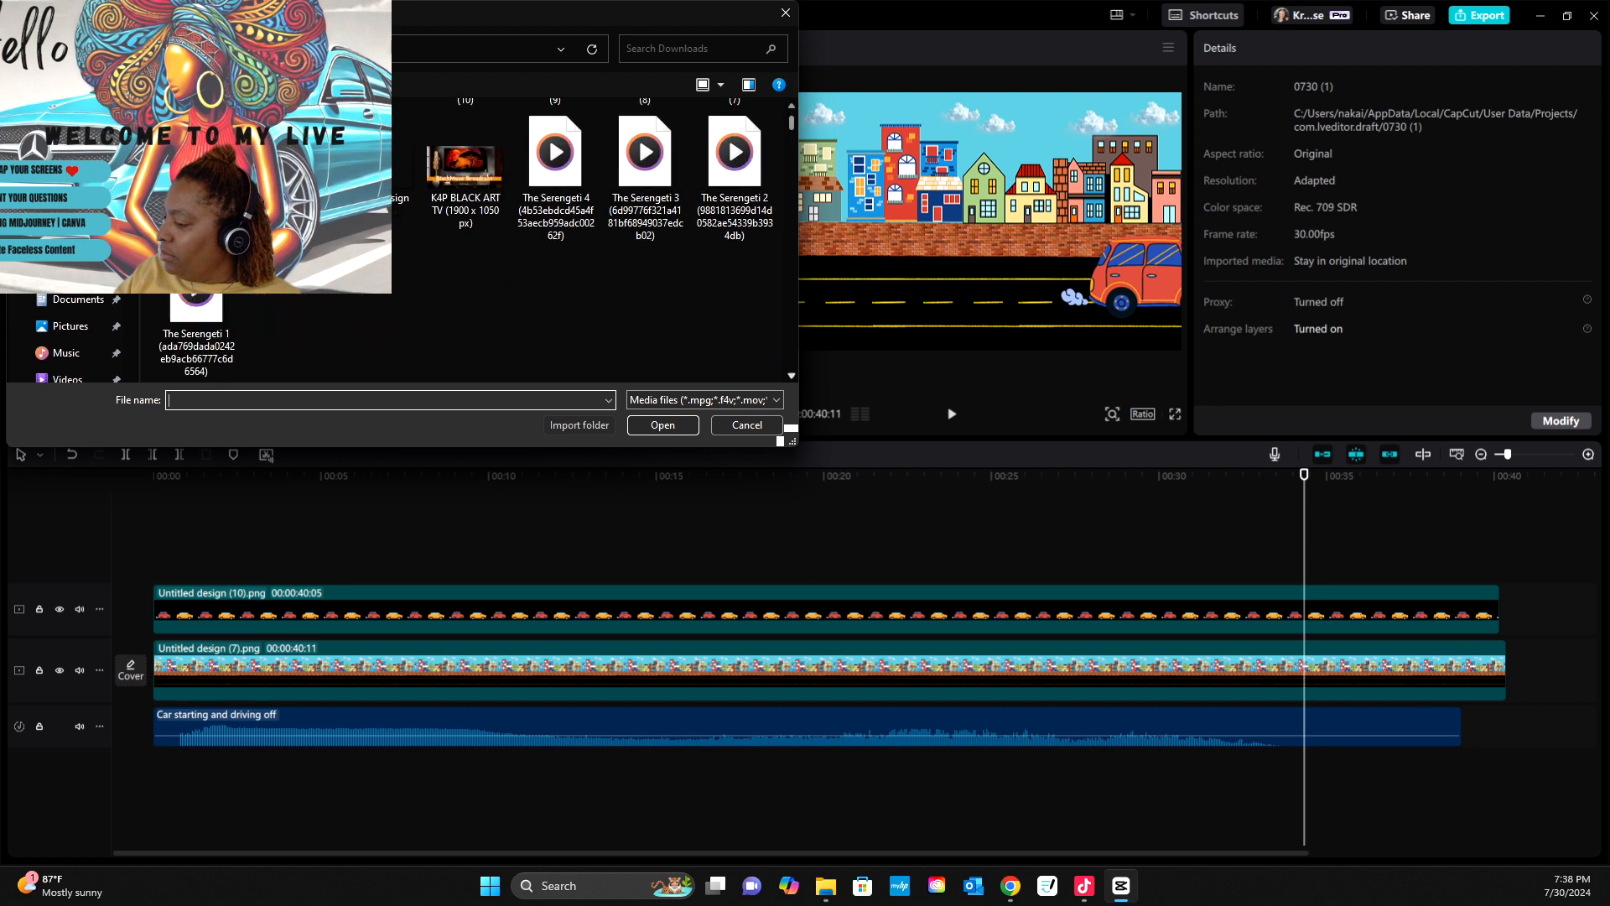
scroll(587, 252, down, 3)
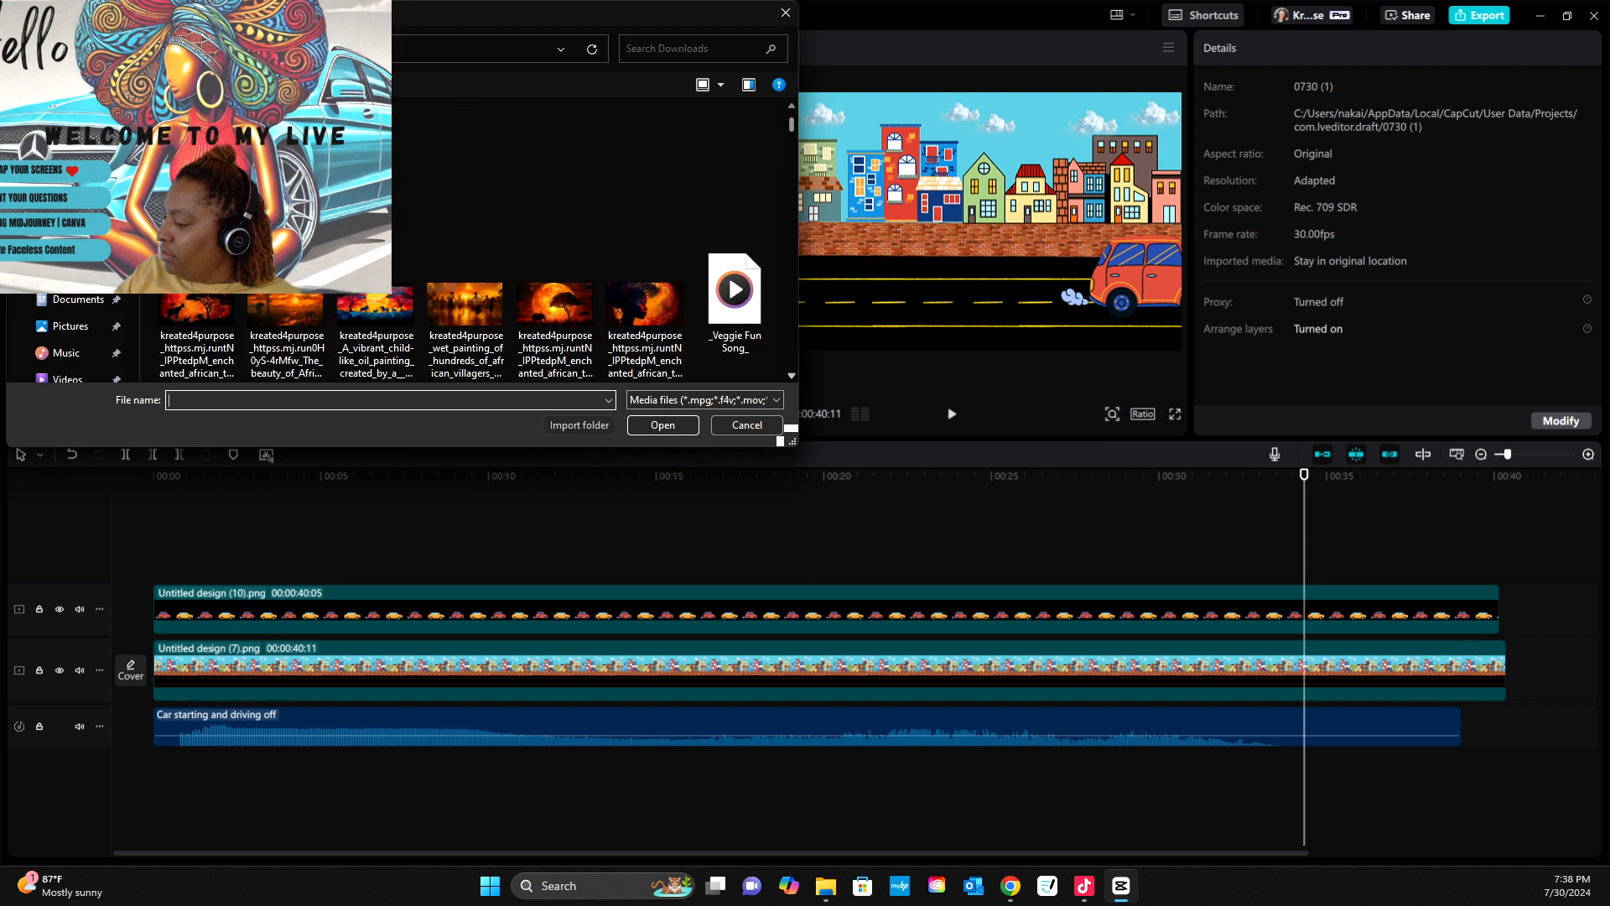
scroll(470, 251, up, 3)
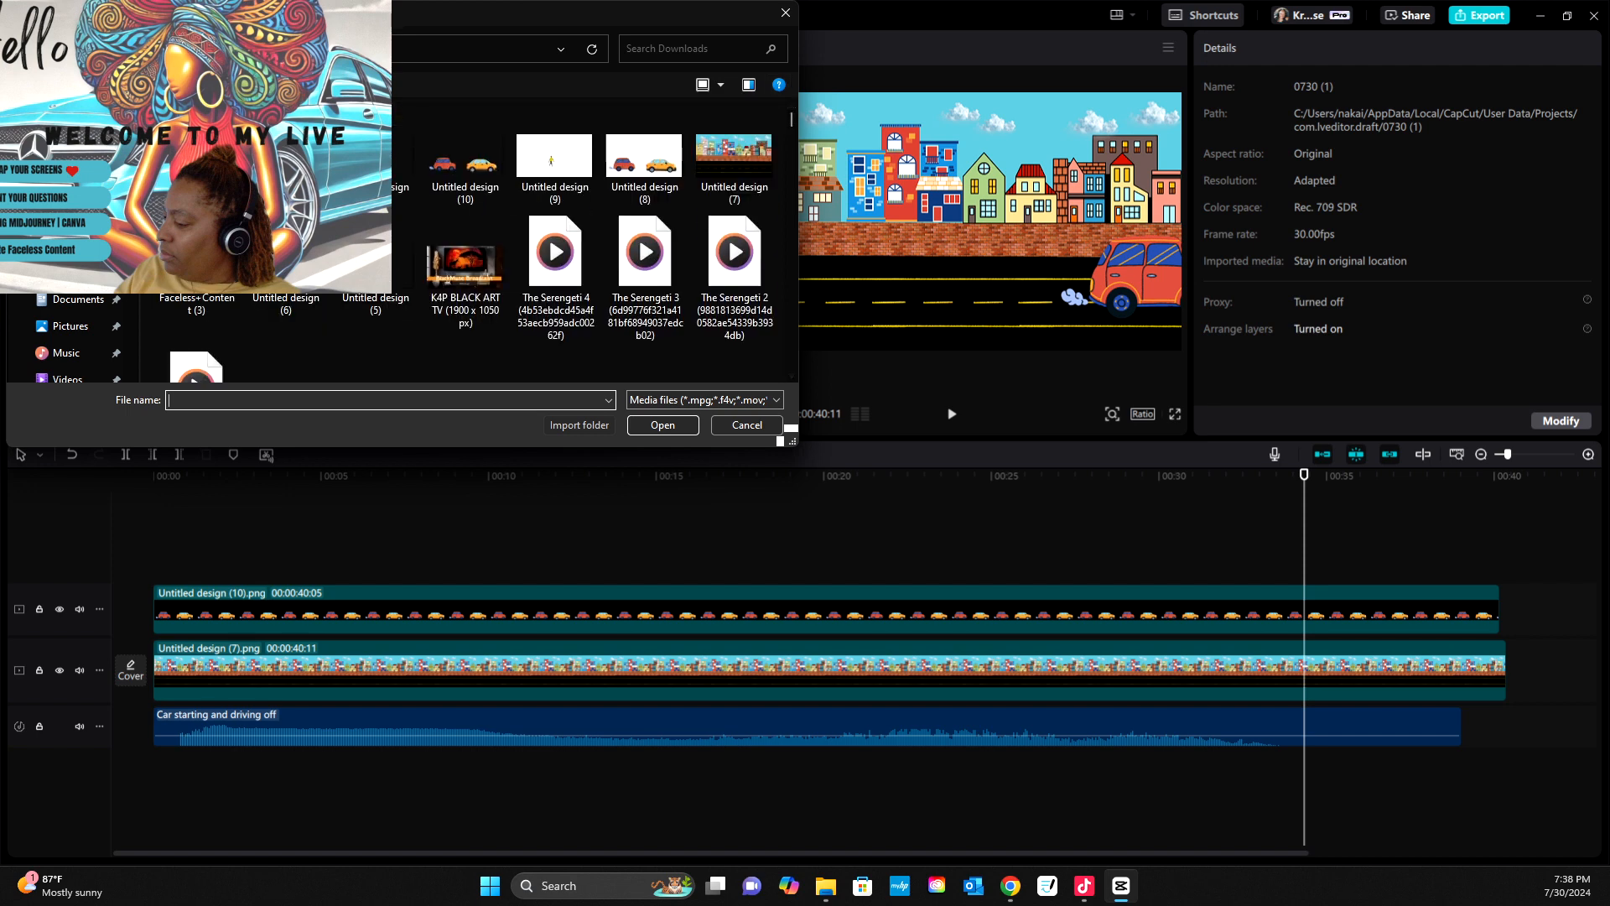
click(785, 13)
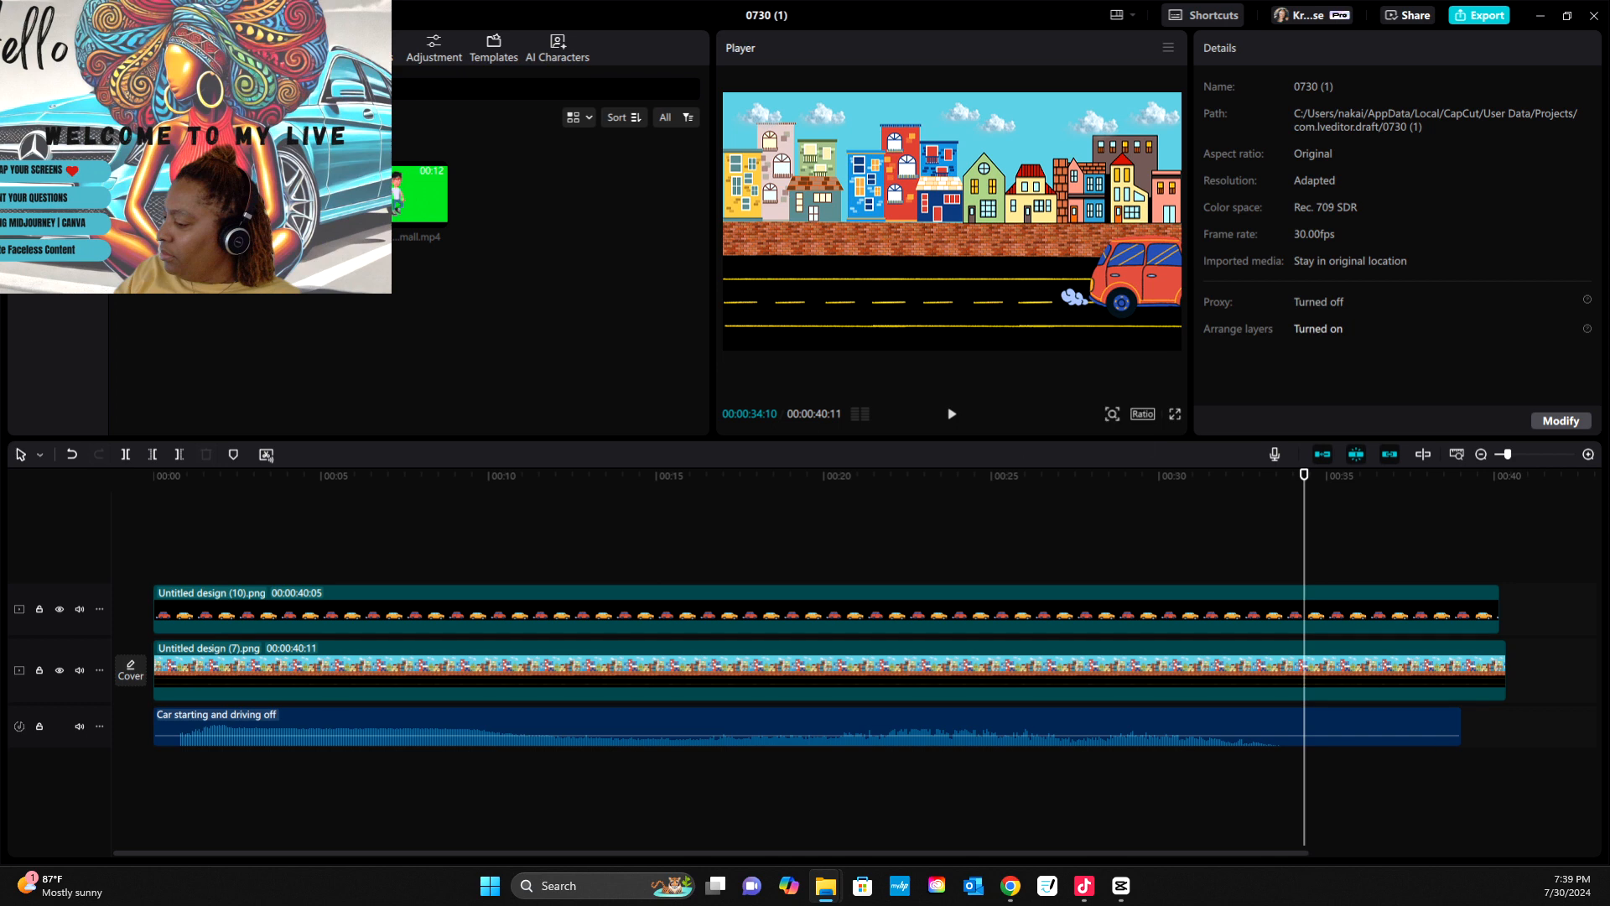
- Add the bird green-screen video to the project media and place the walking-boy clip on a new upper track at the timeline's start
drag(538, 180, 540, 259)
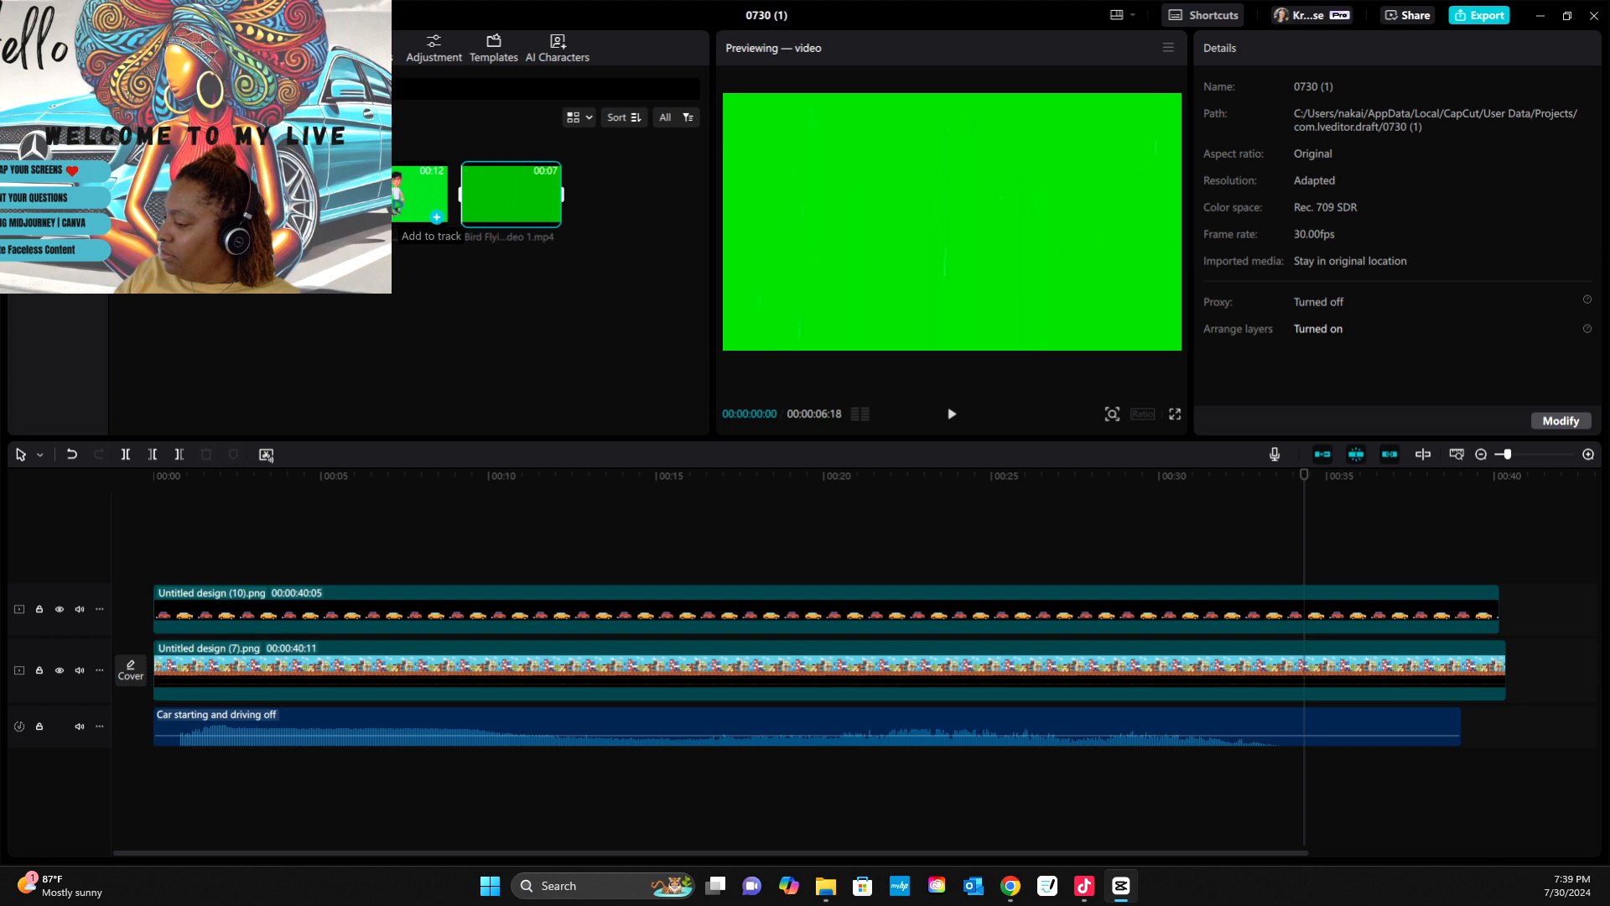
click(436, 217)
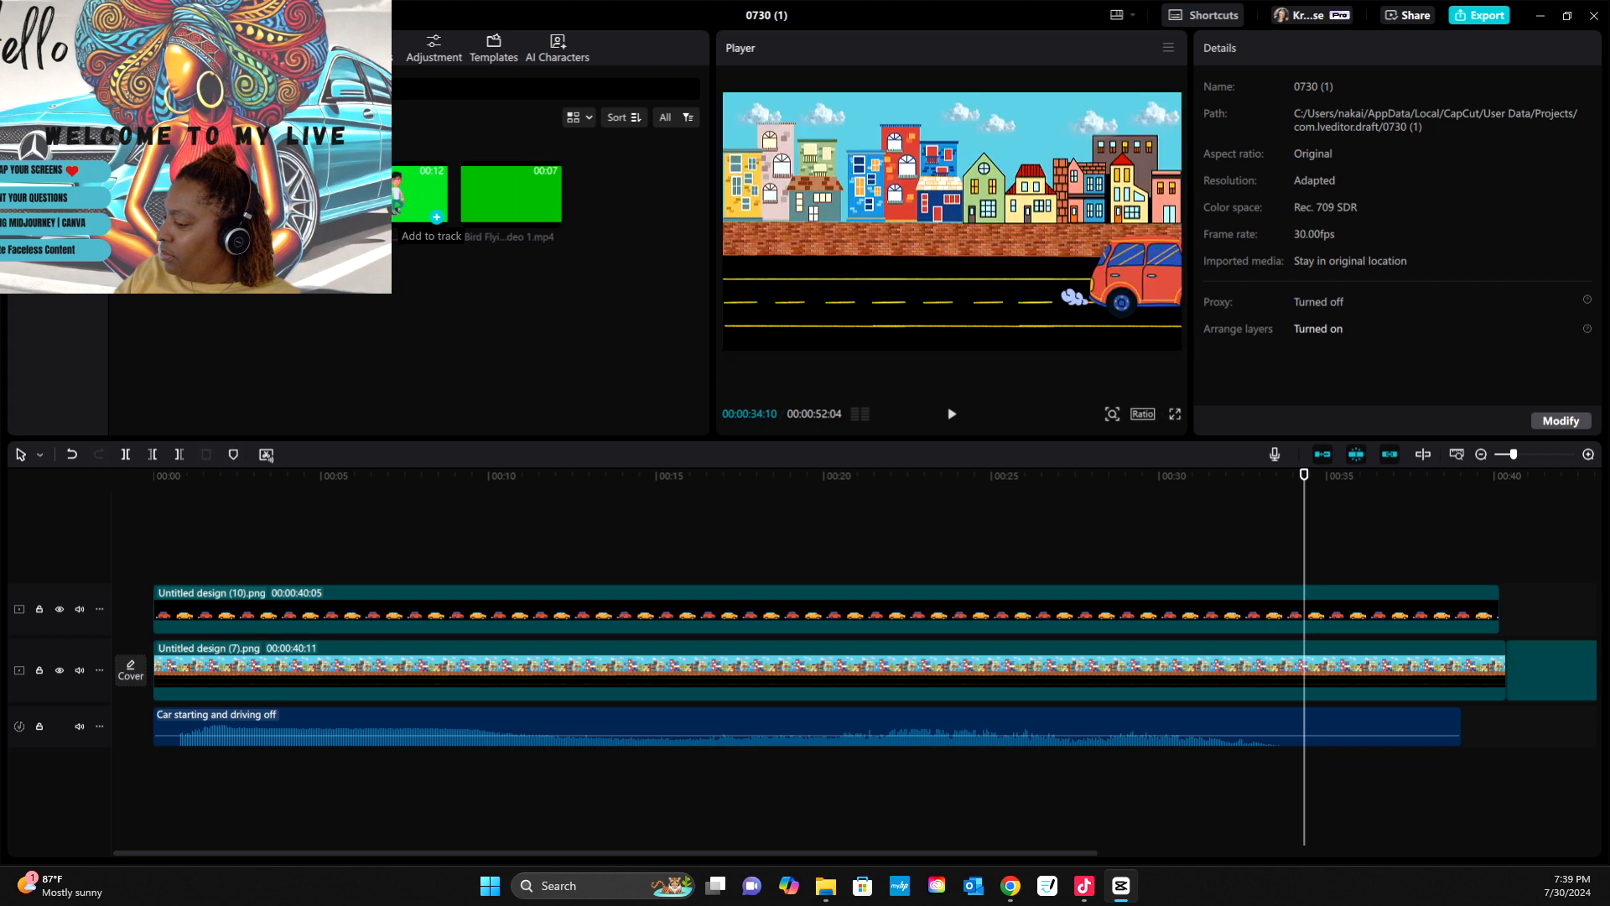
drag(1551, 669, 197, 548)
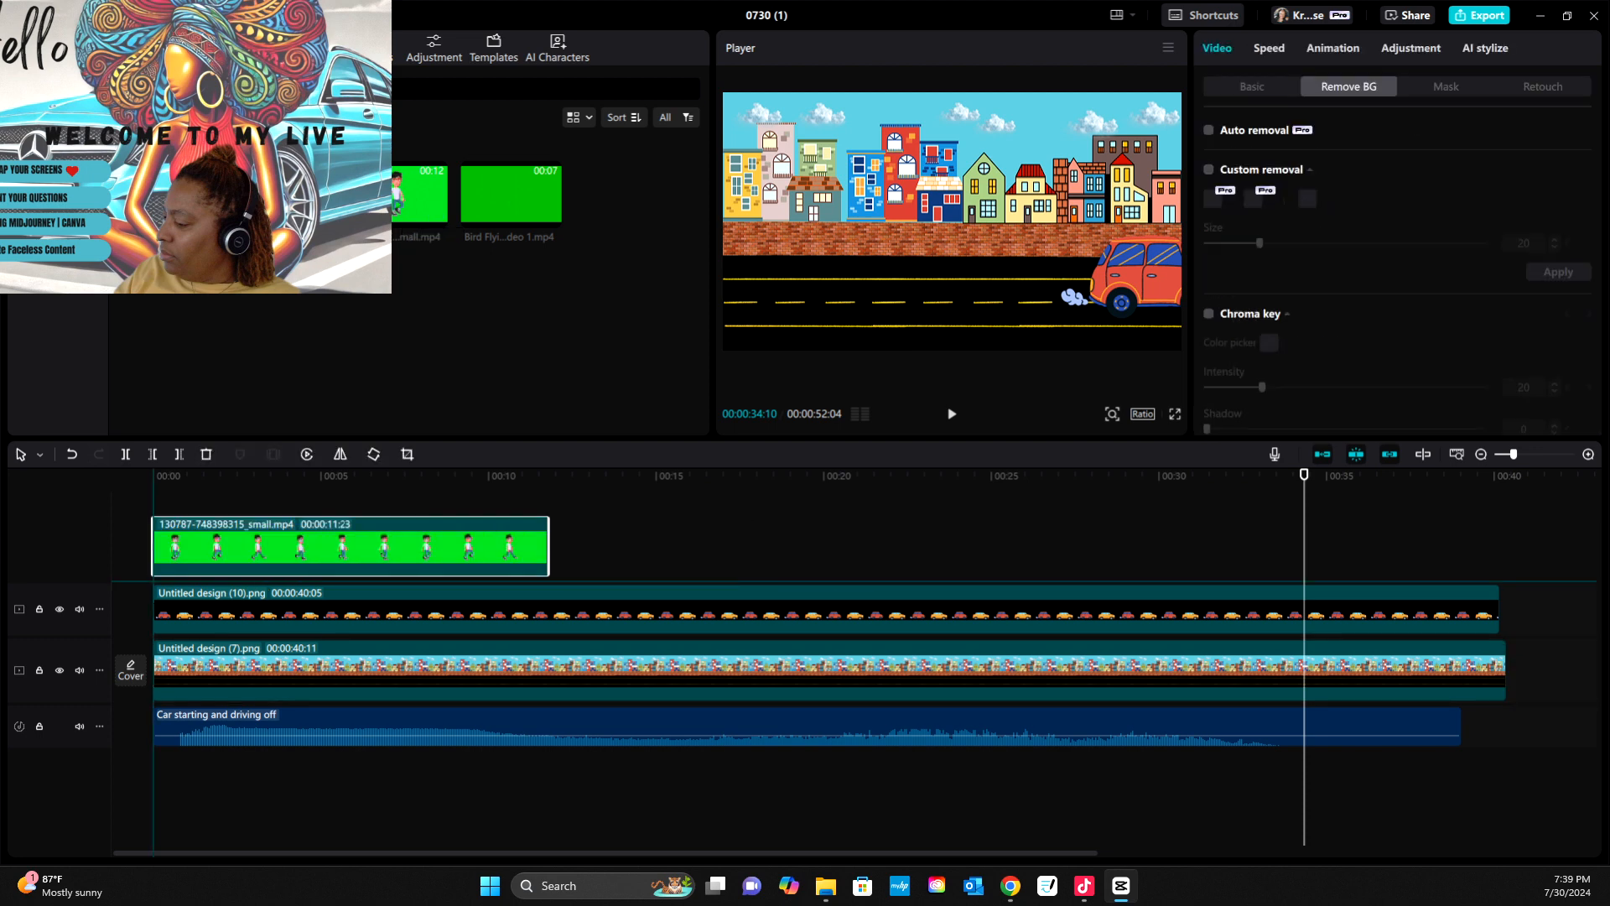
- Trim the cars layer and the street background clip to 00:00:39:01 so they end with the car sound
drag(1498, 613, 1462, 613)
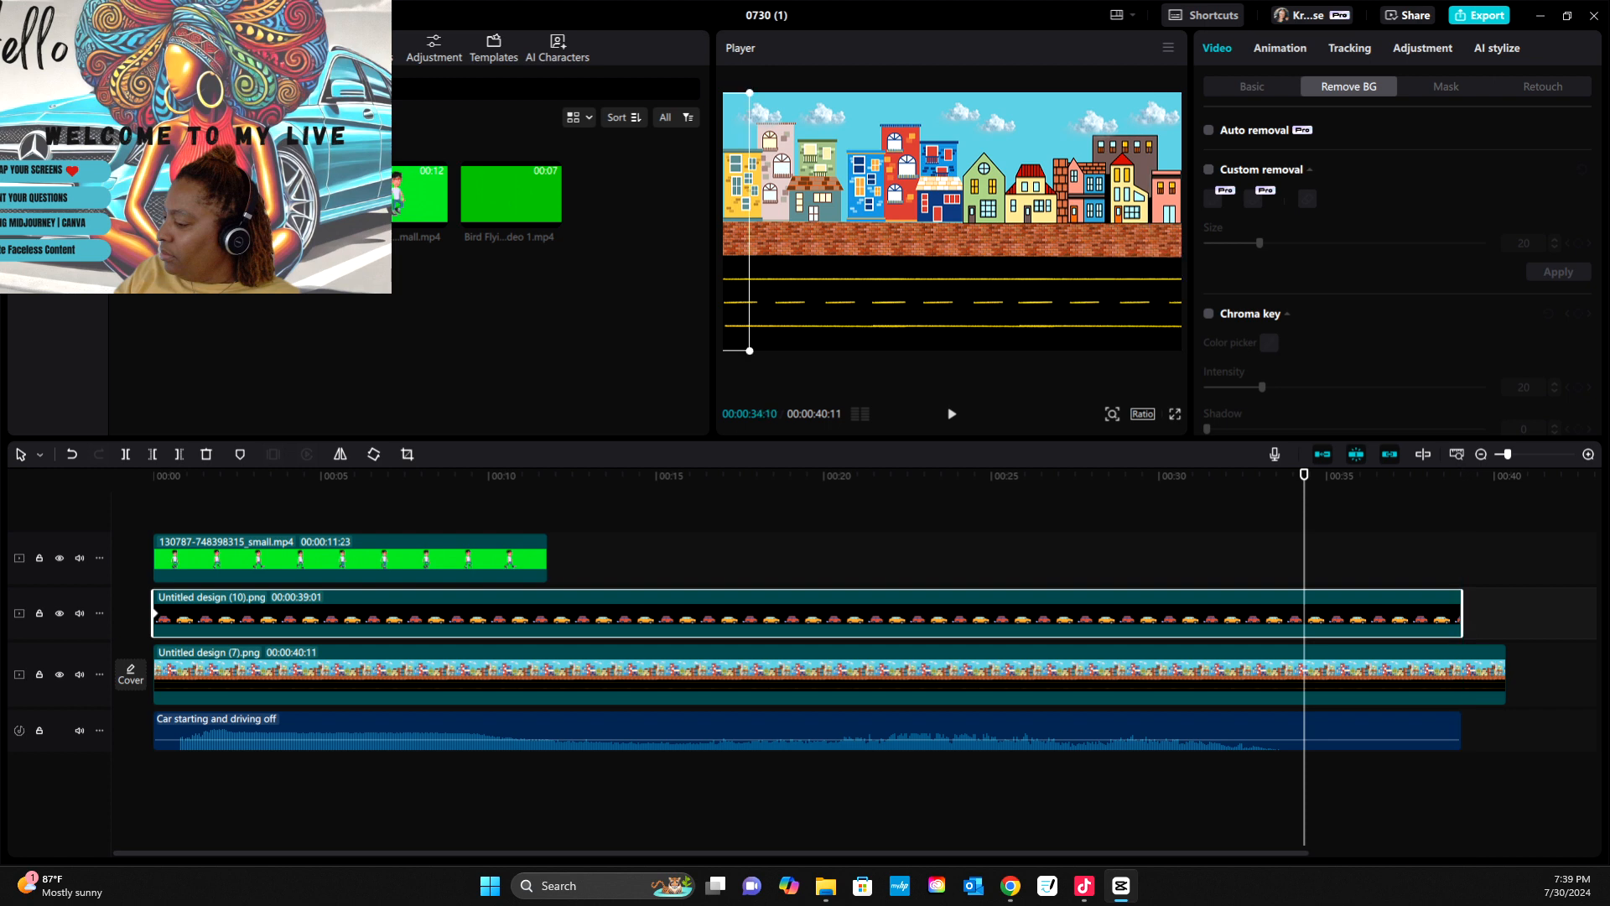
drag(1504, 674, 1461, 674)
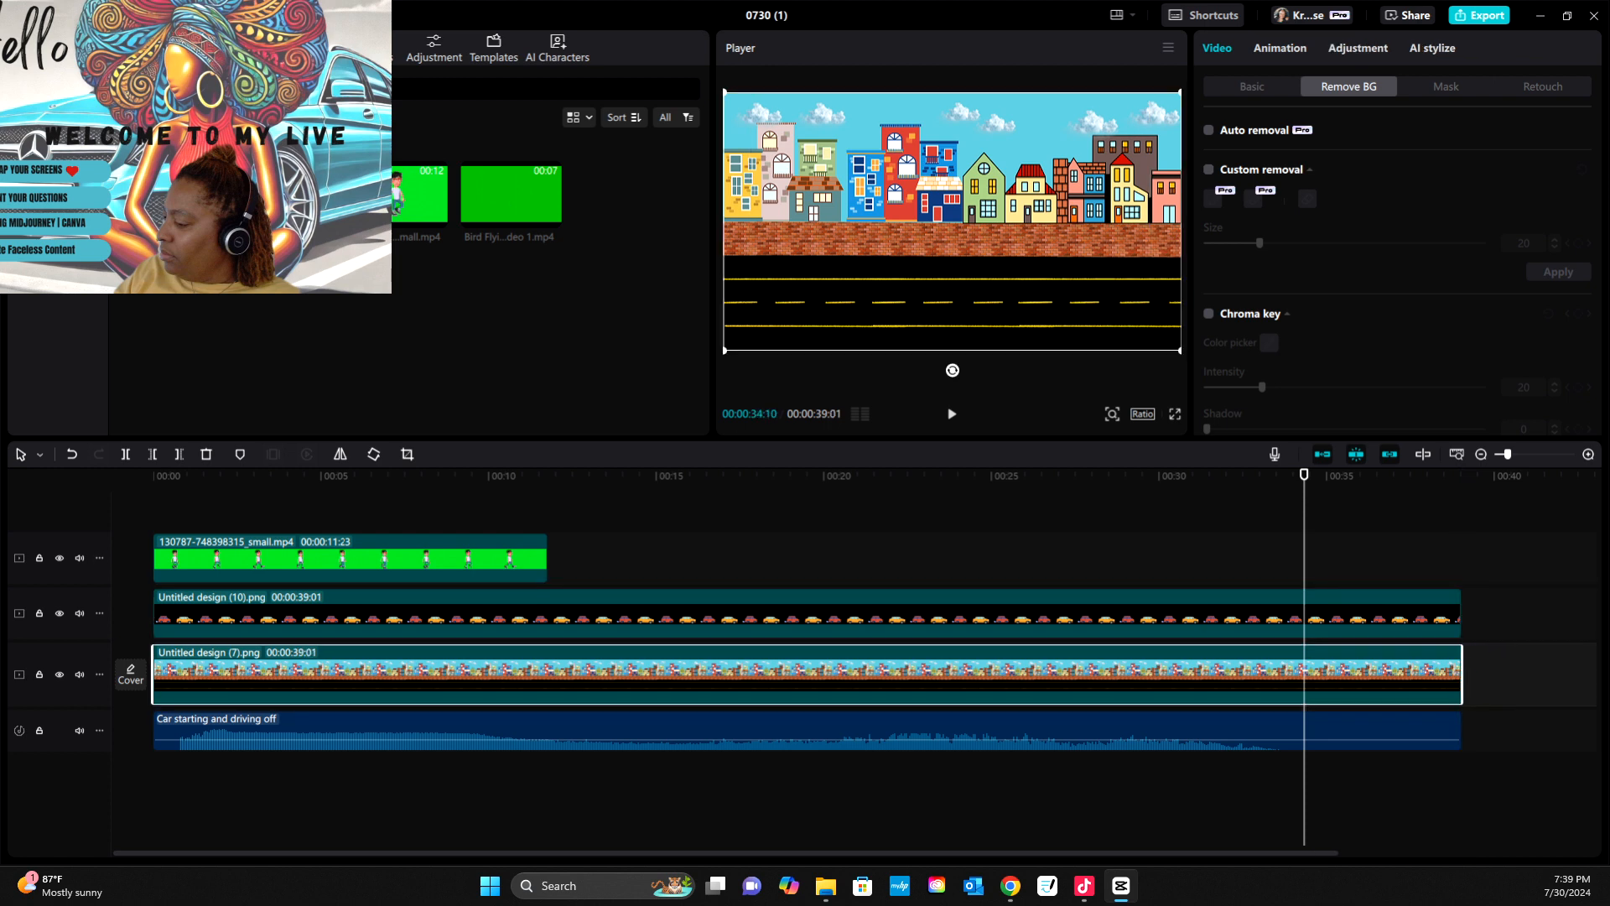
- Select the walking-boy clip, show its basic transform settings and return the playhead to the timeline's start
click(350, 558)
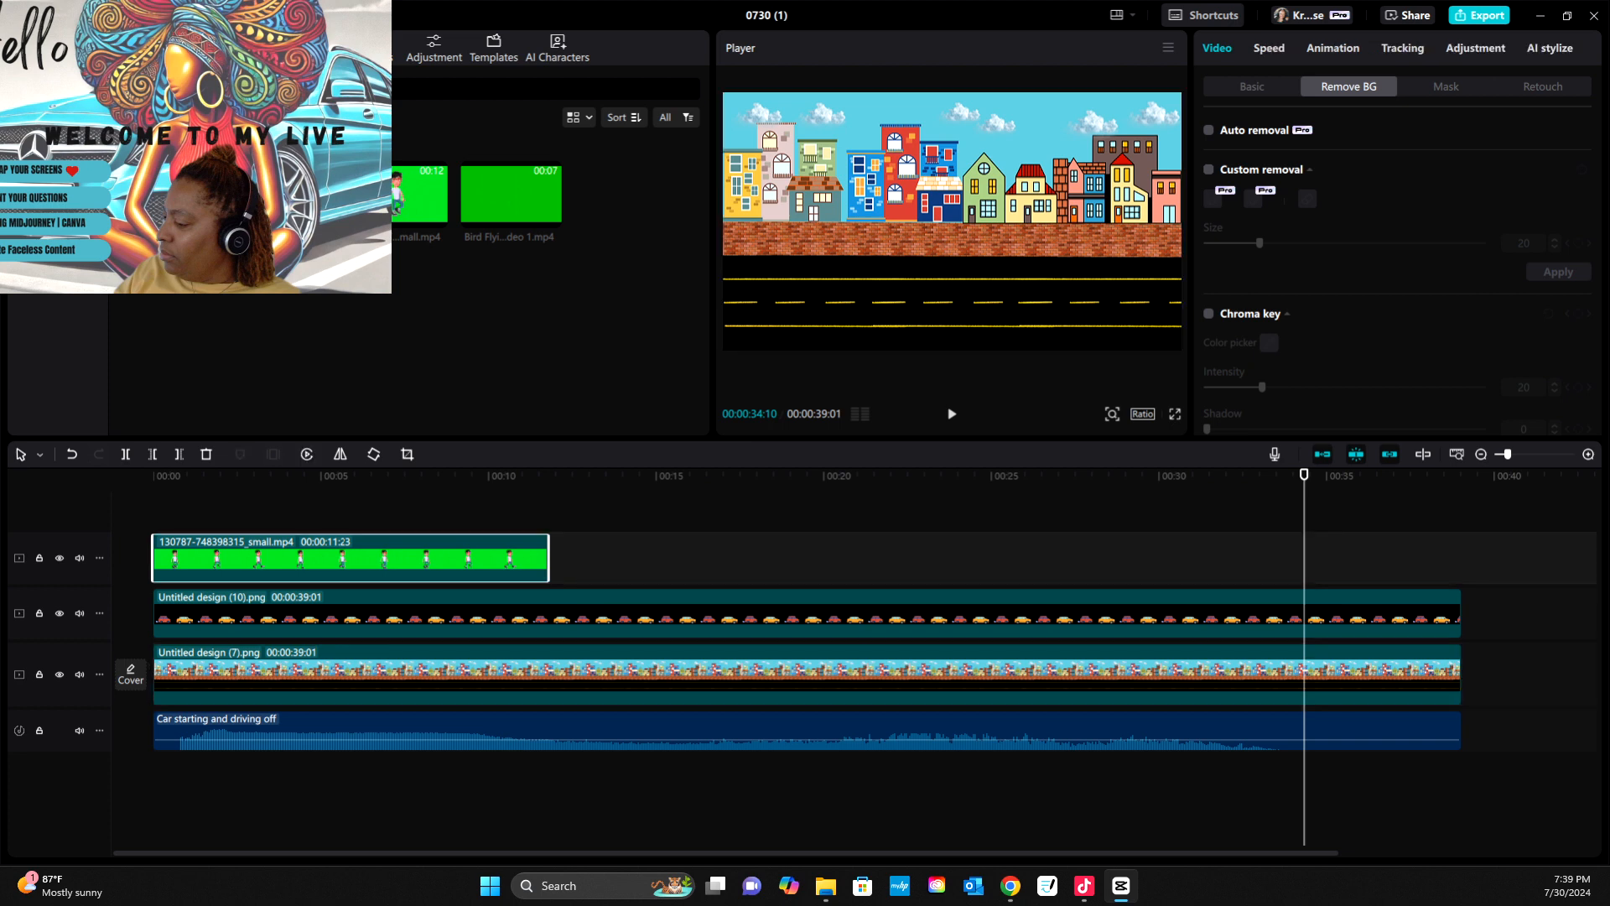
drag(549, 558, 548, 558)
click(1250, 86)
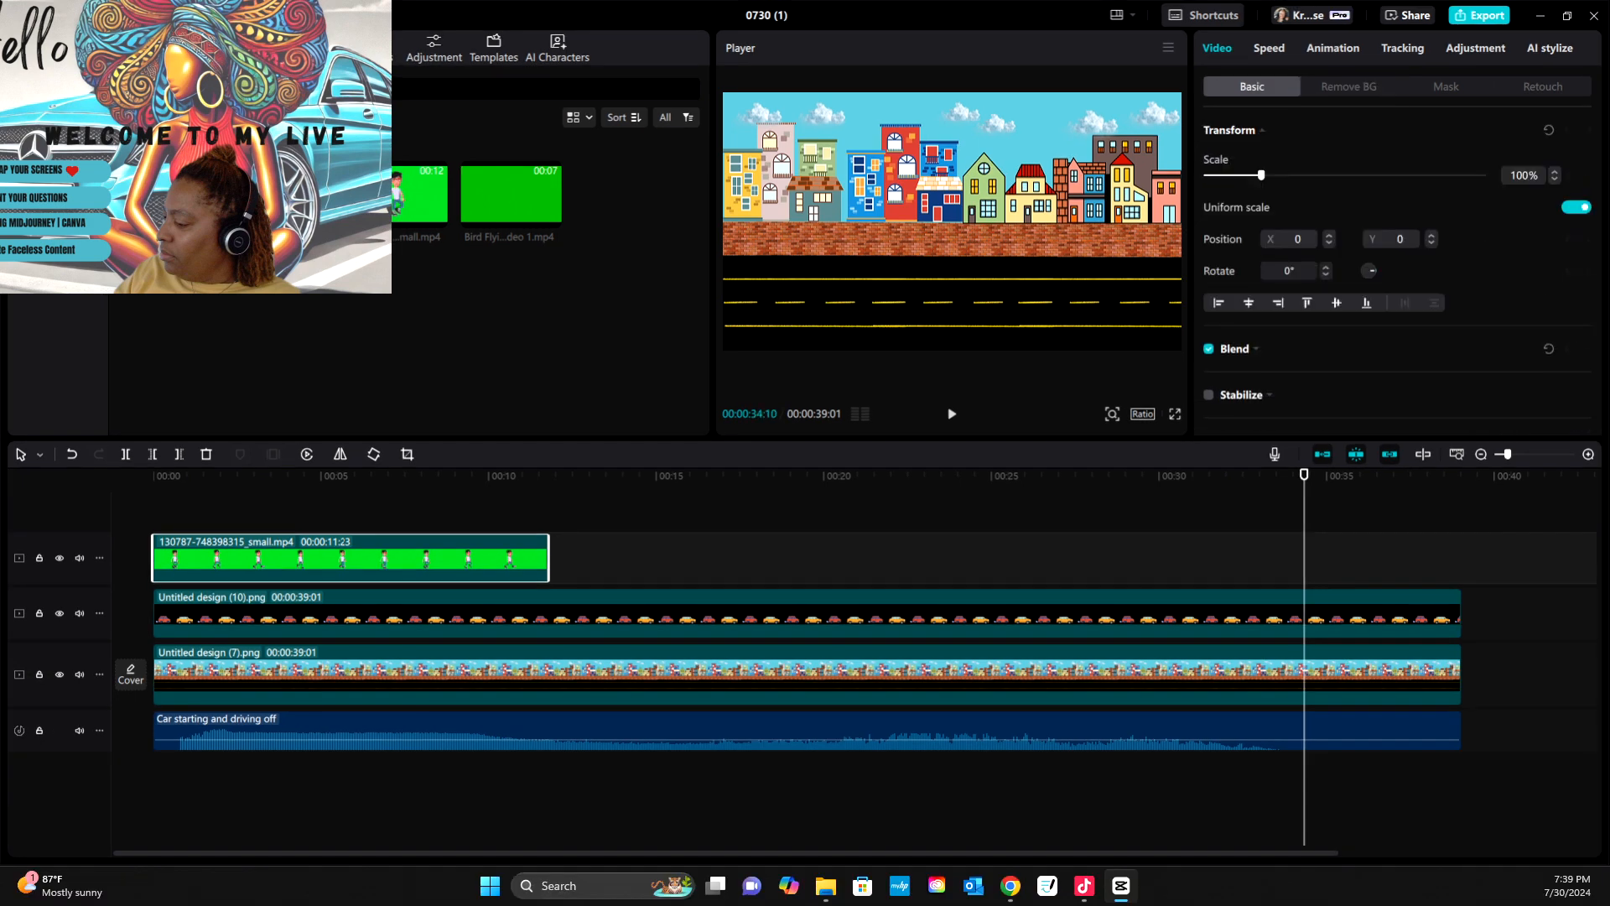
drag(1304, 475, 153, 475)
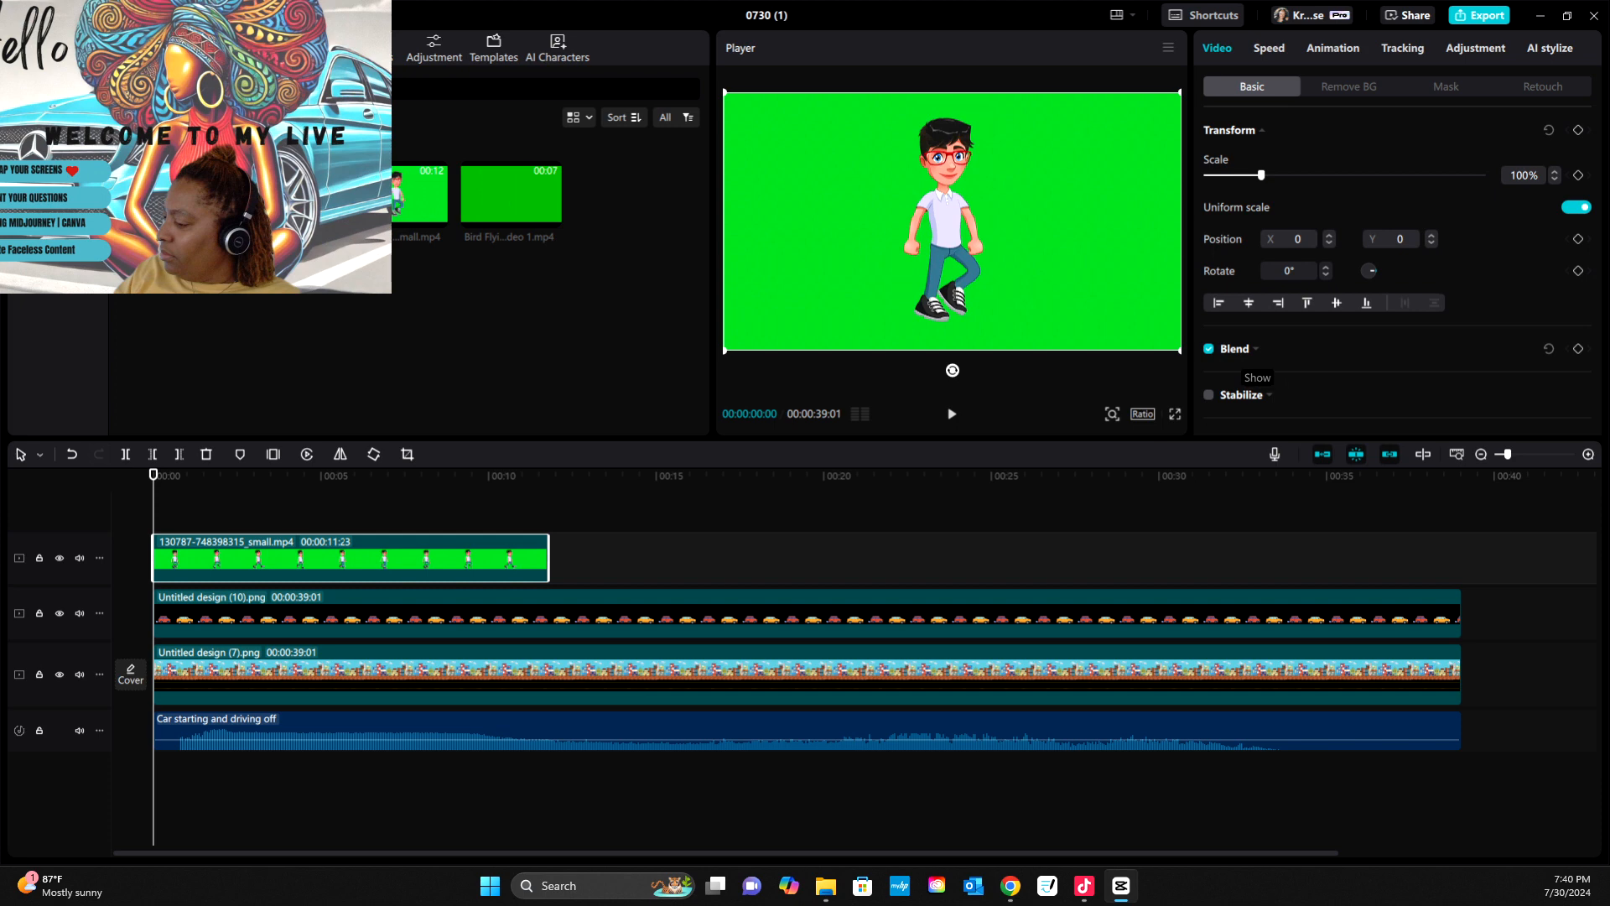
click(1256, 350)
click(1255, 350)
click(1269, 48)
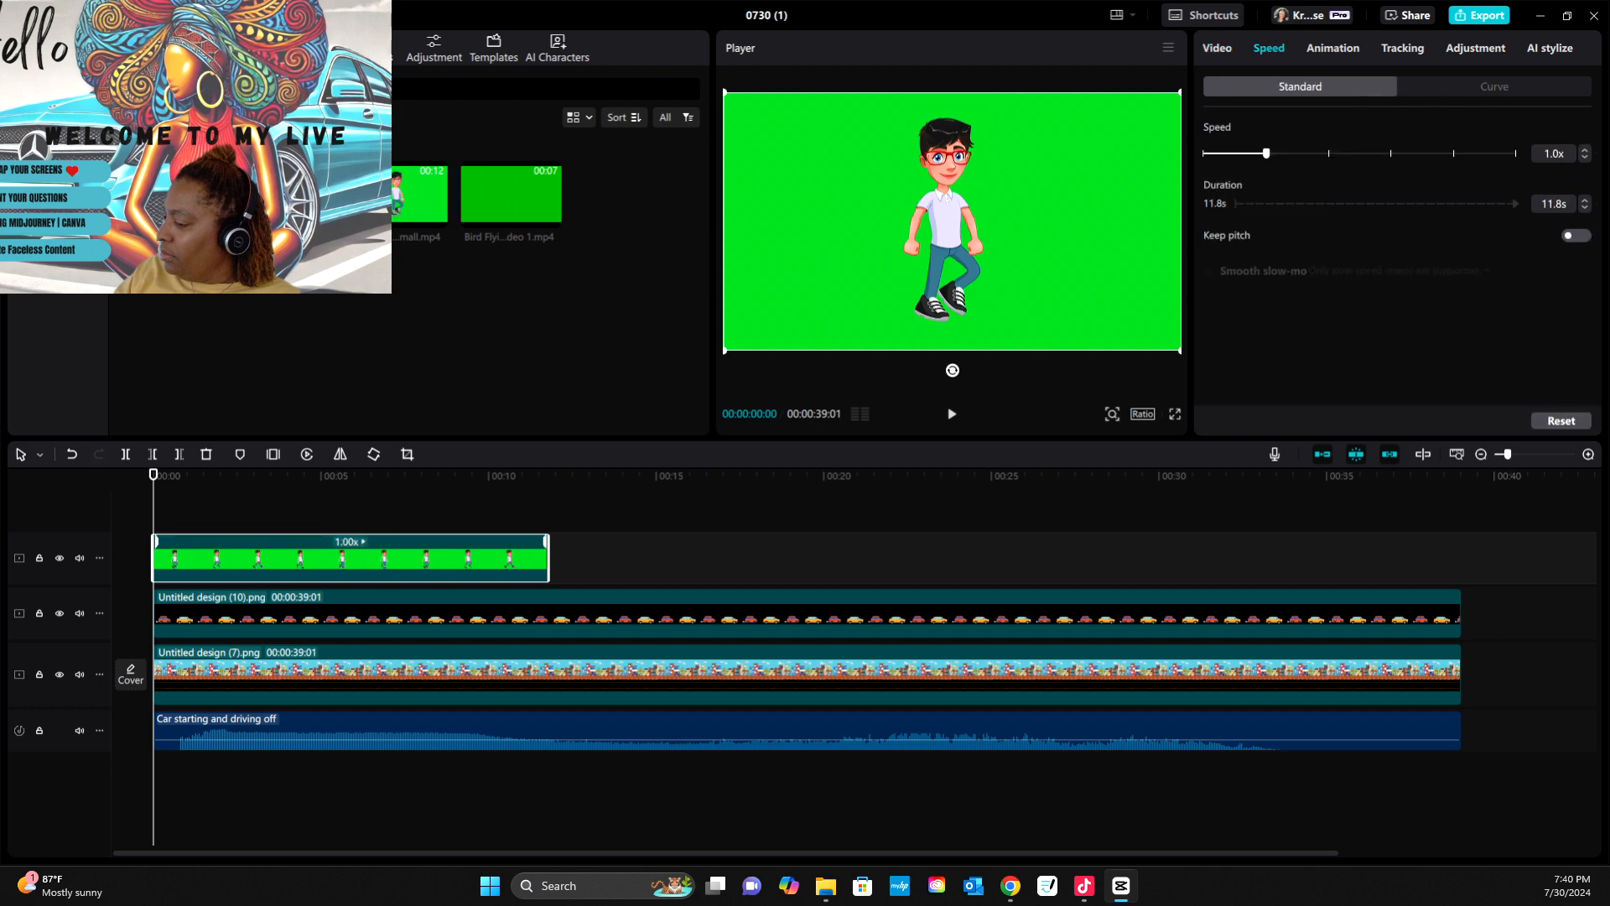
click(1332, 48)
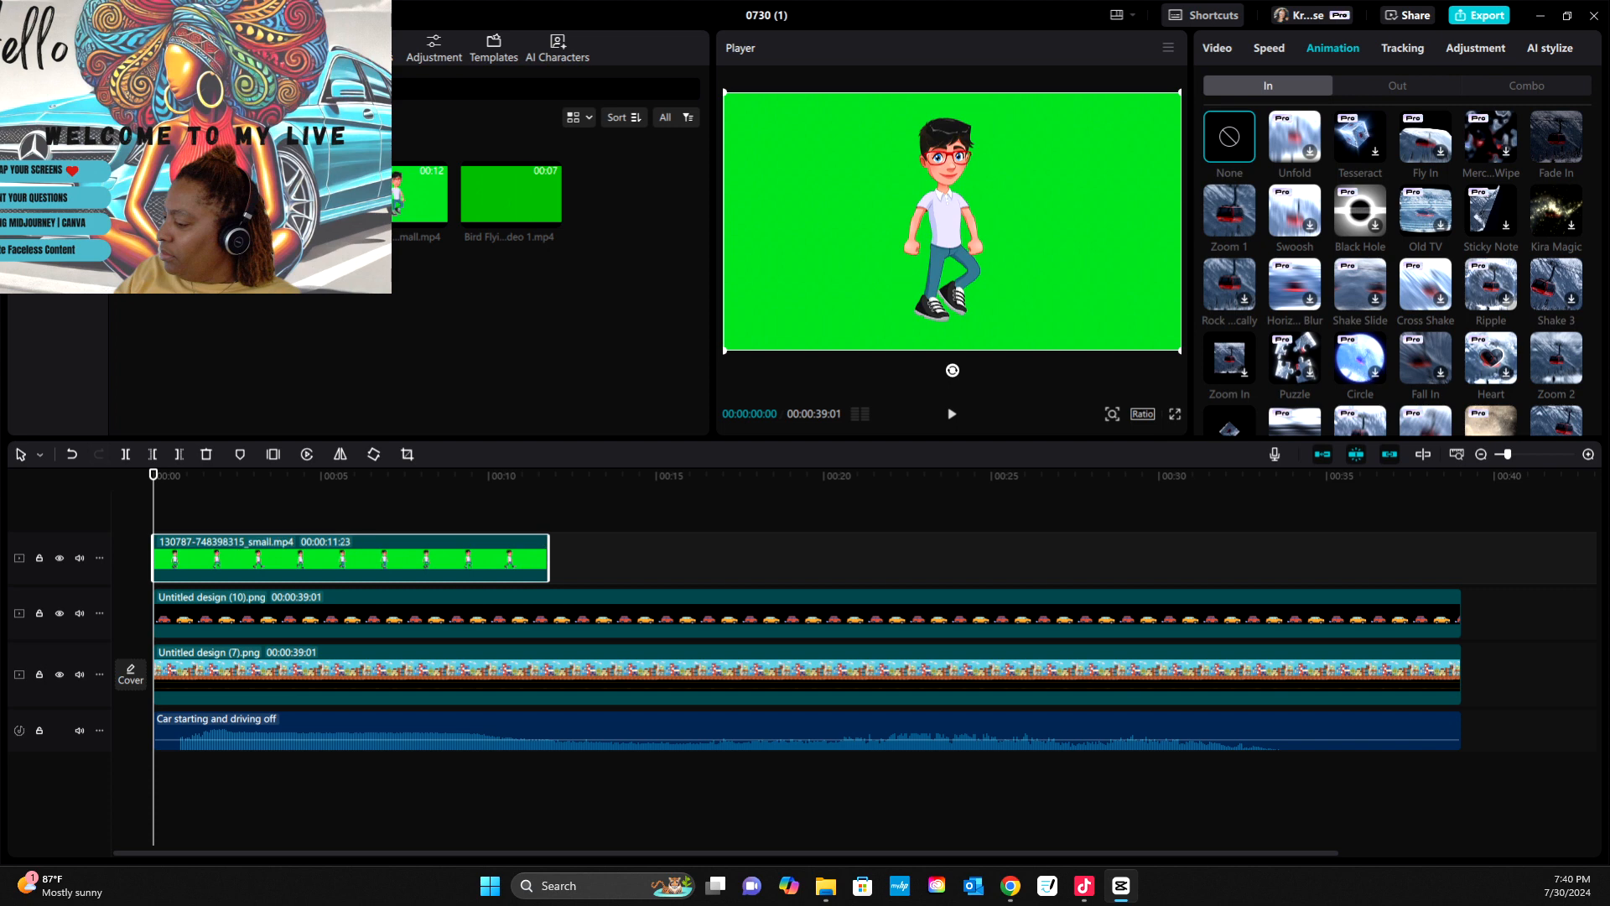
click(1216, 48)
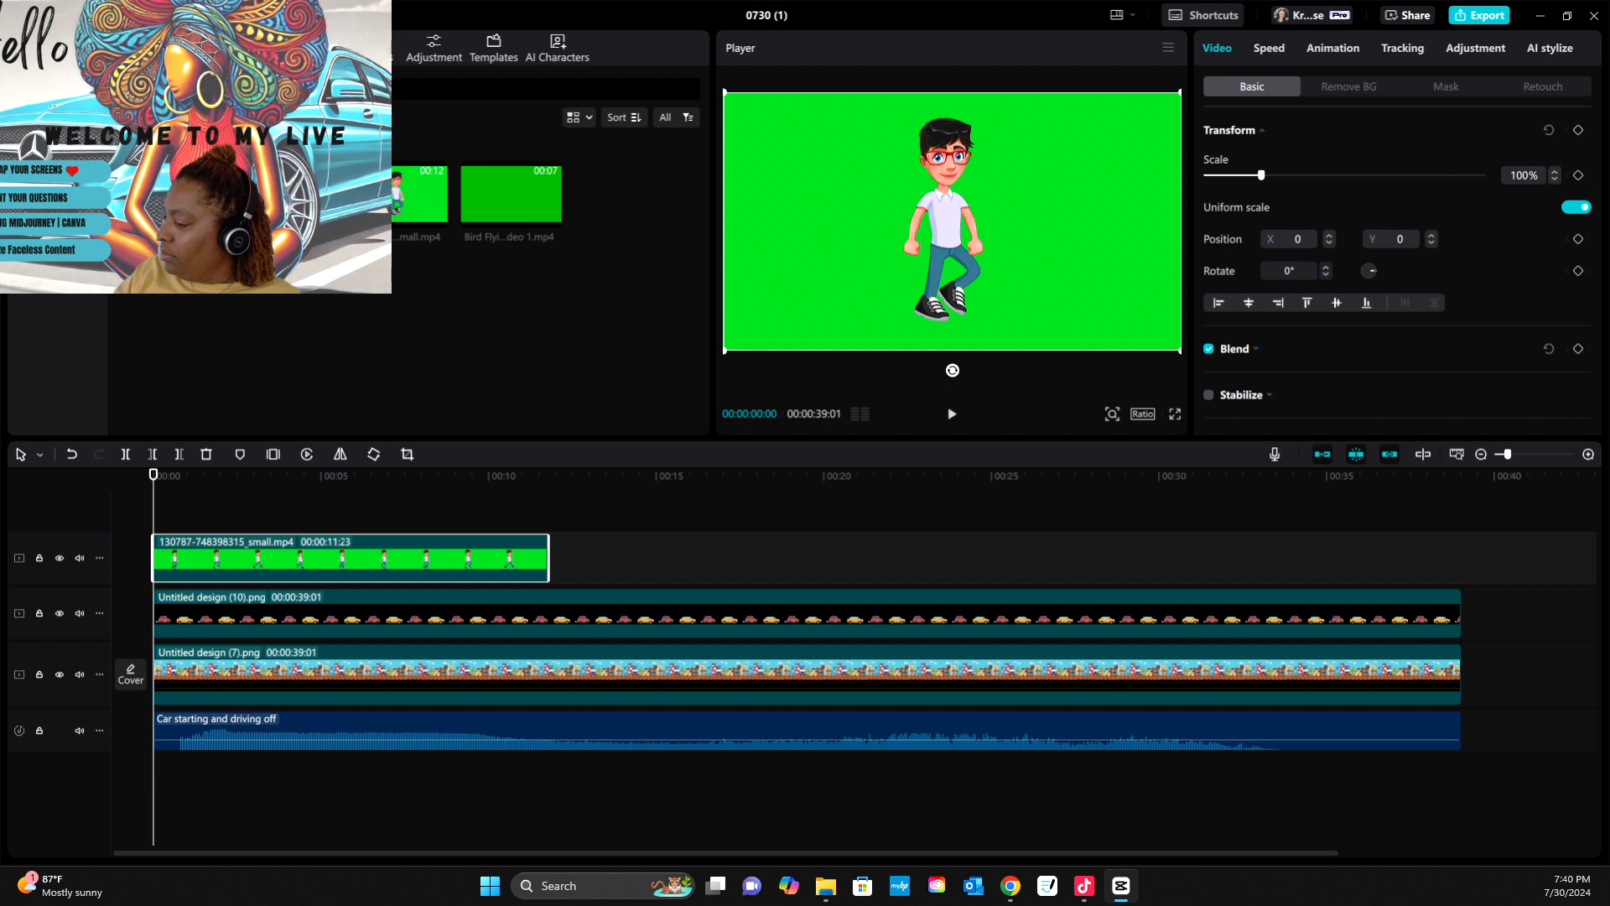
scroll(1397, 269, down, 2)
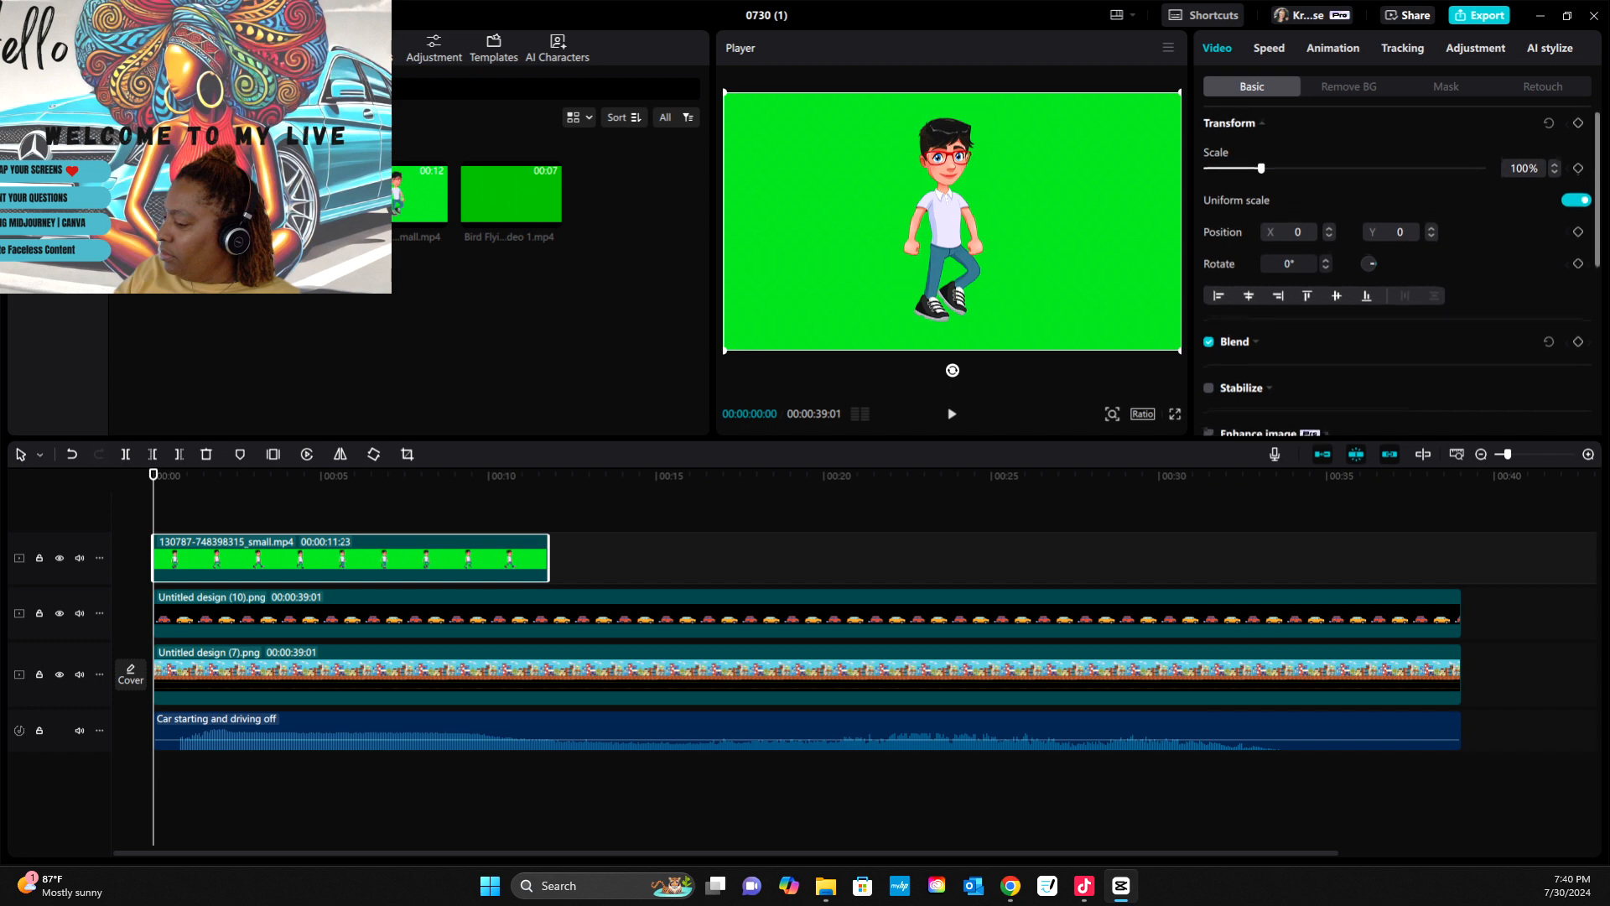
scroll(1397, 268, up, 3)
- Key out the walking-boy clip's green background with Chroma key, sampling the green and setting the intensity to 40
click(1348, 86)
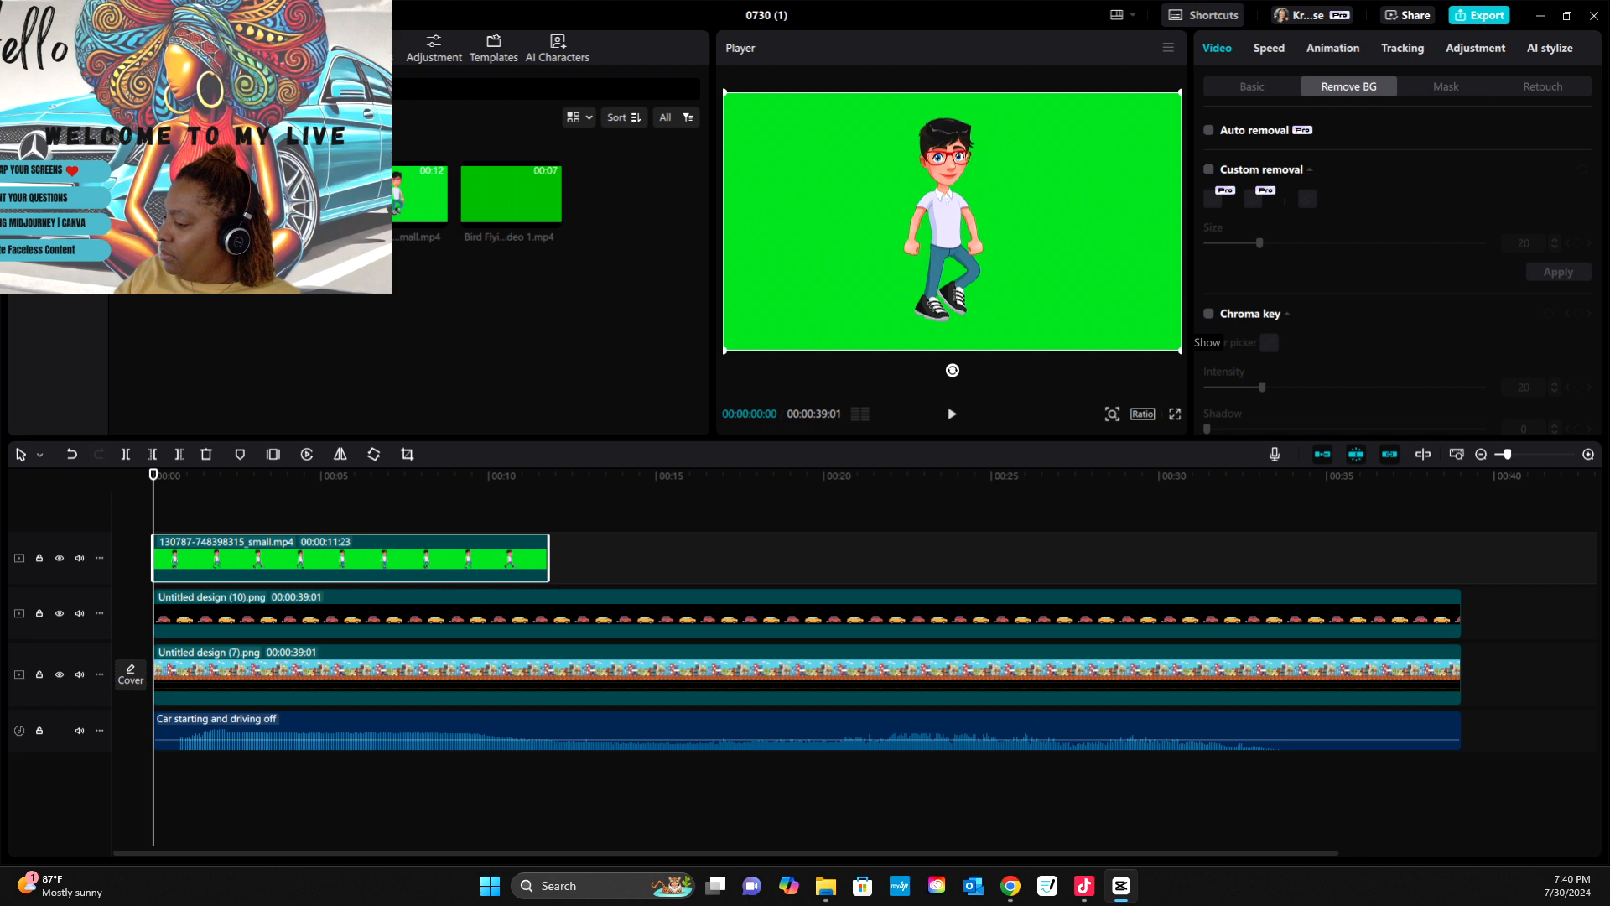
click(1208, 314)
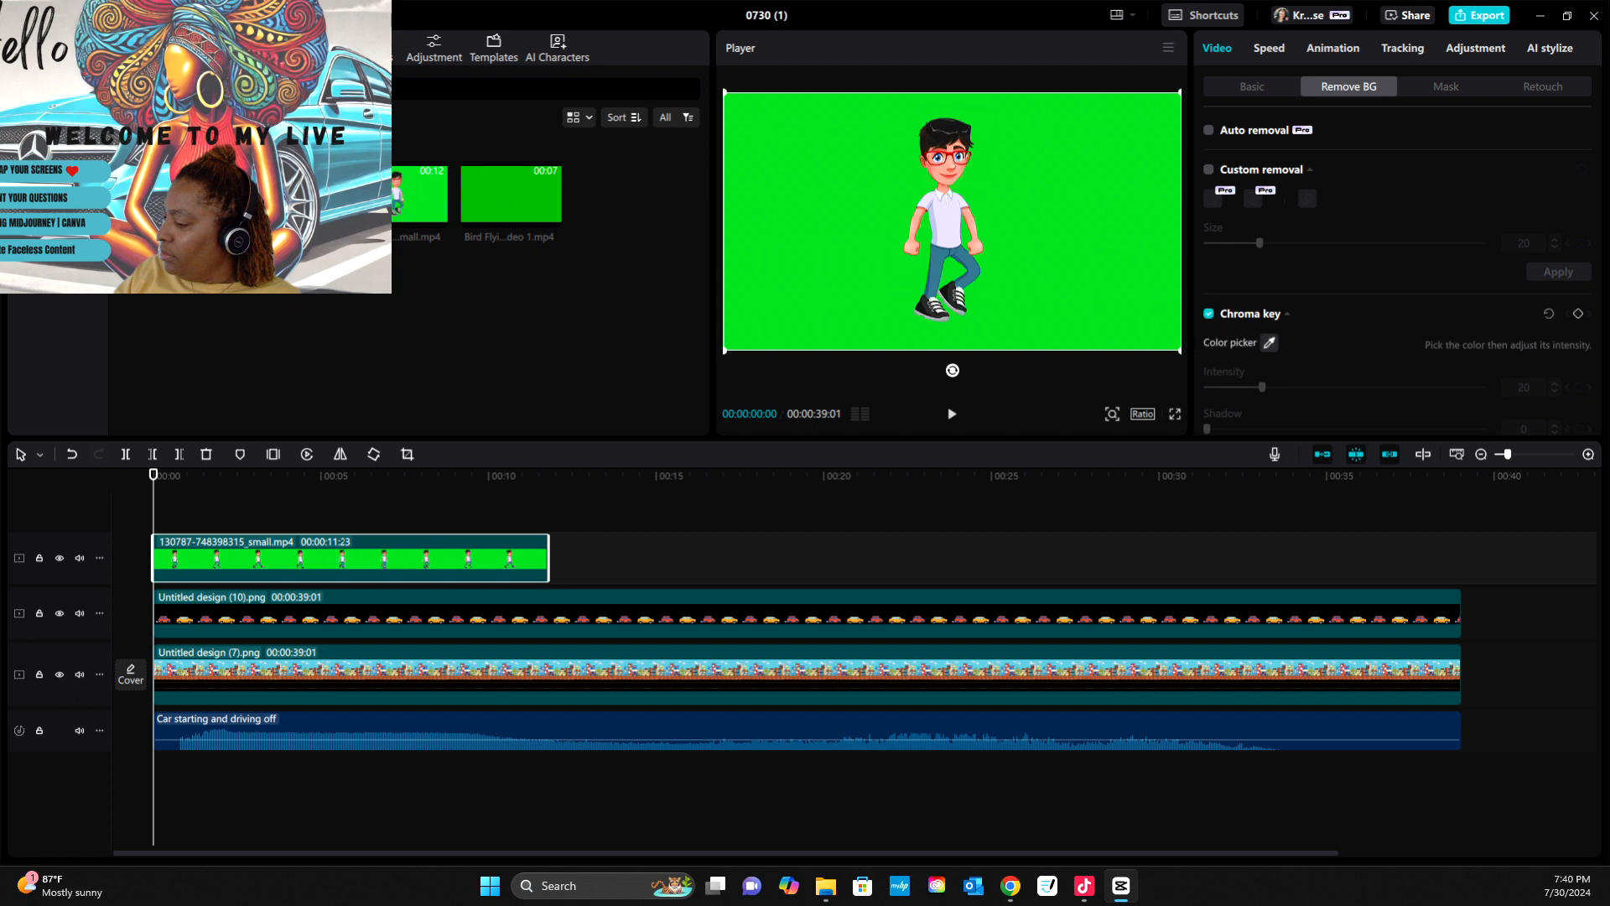
click(1269, 342)
click(1060, 212)
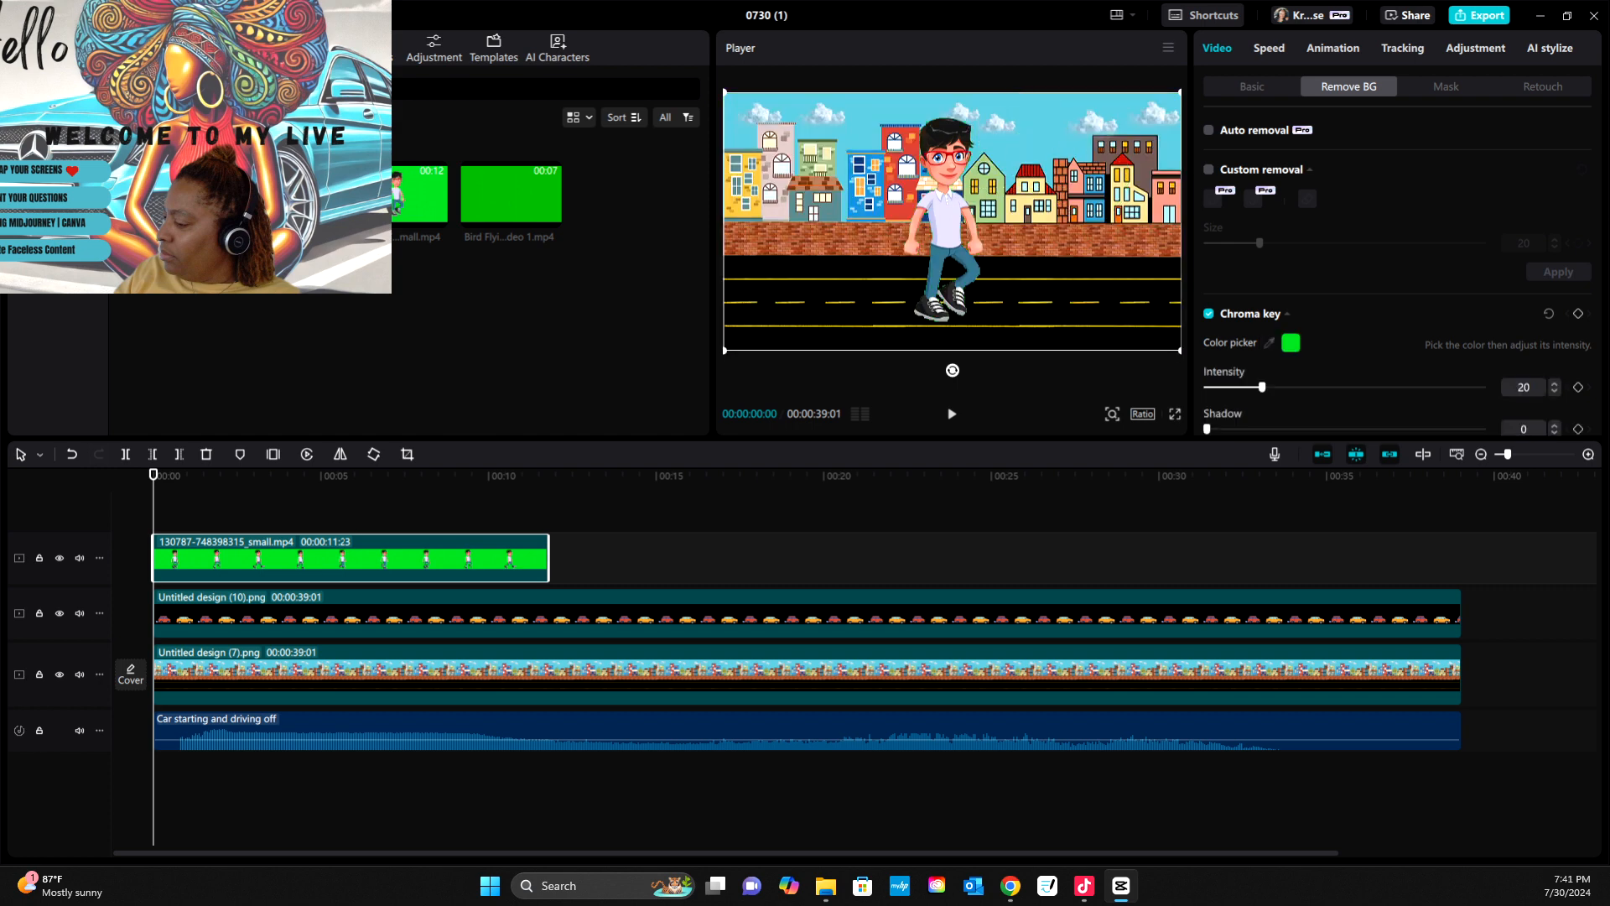
drag(1262, 387, 1318, 387)
- Scale the walking boy down to about 54% and place him at the brick sidewalk's left end, about X -1629, Y 266
drag(951, 221, 911, 221)
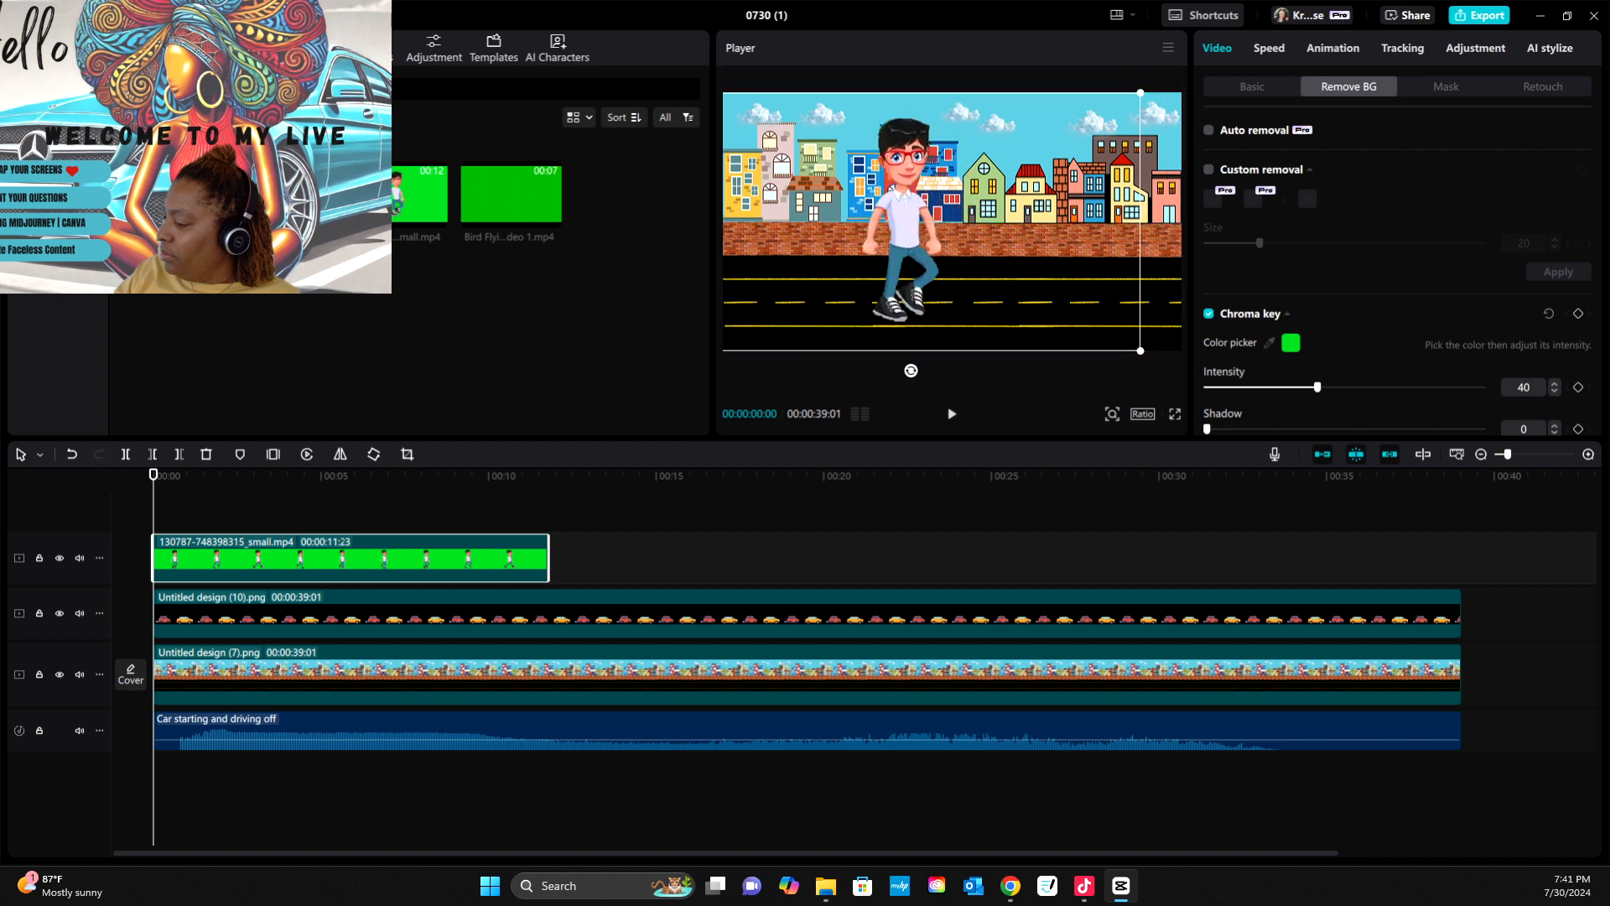
drag(1140, 92, 1036, 152)
drag(908, 222, 755, 186)
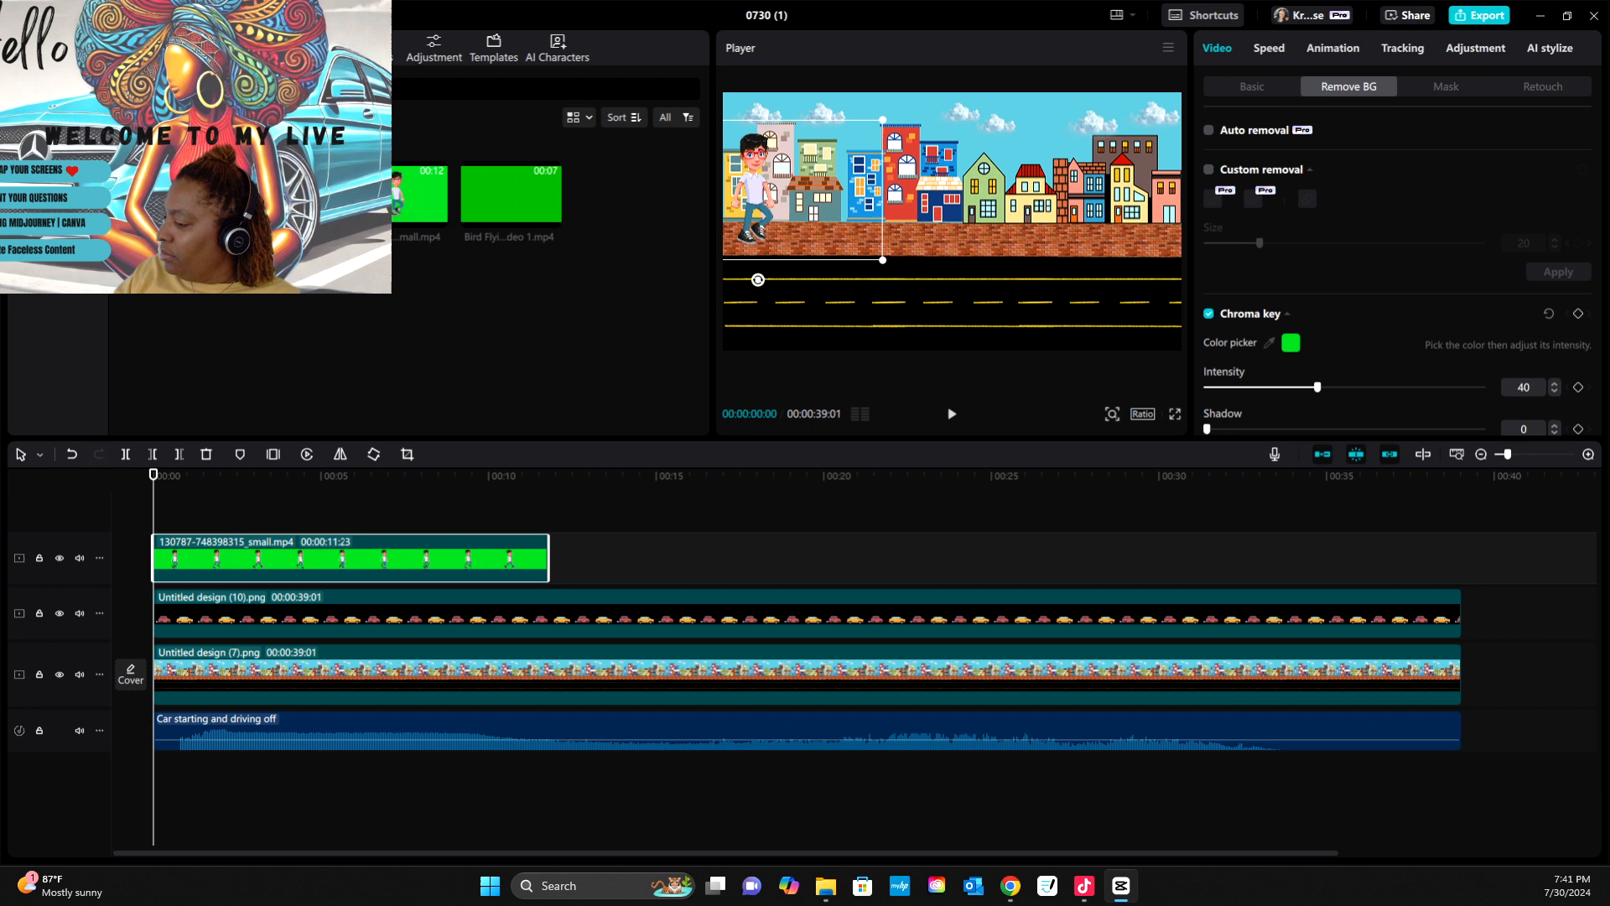
- Play the scene from the start to check the keyed walking boy, and return to the start
key(space)
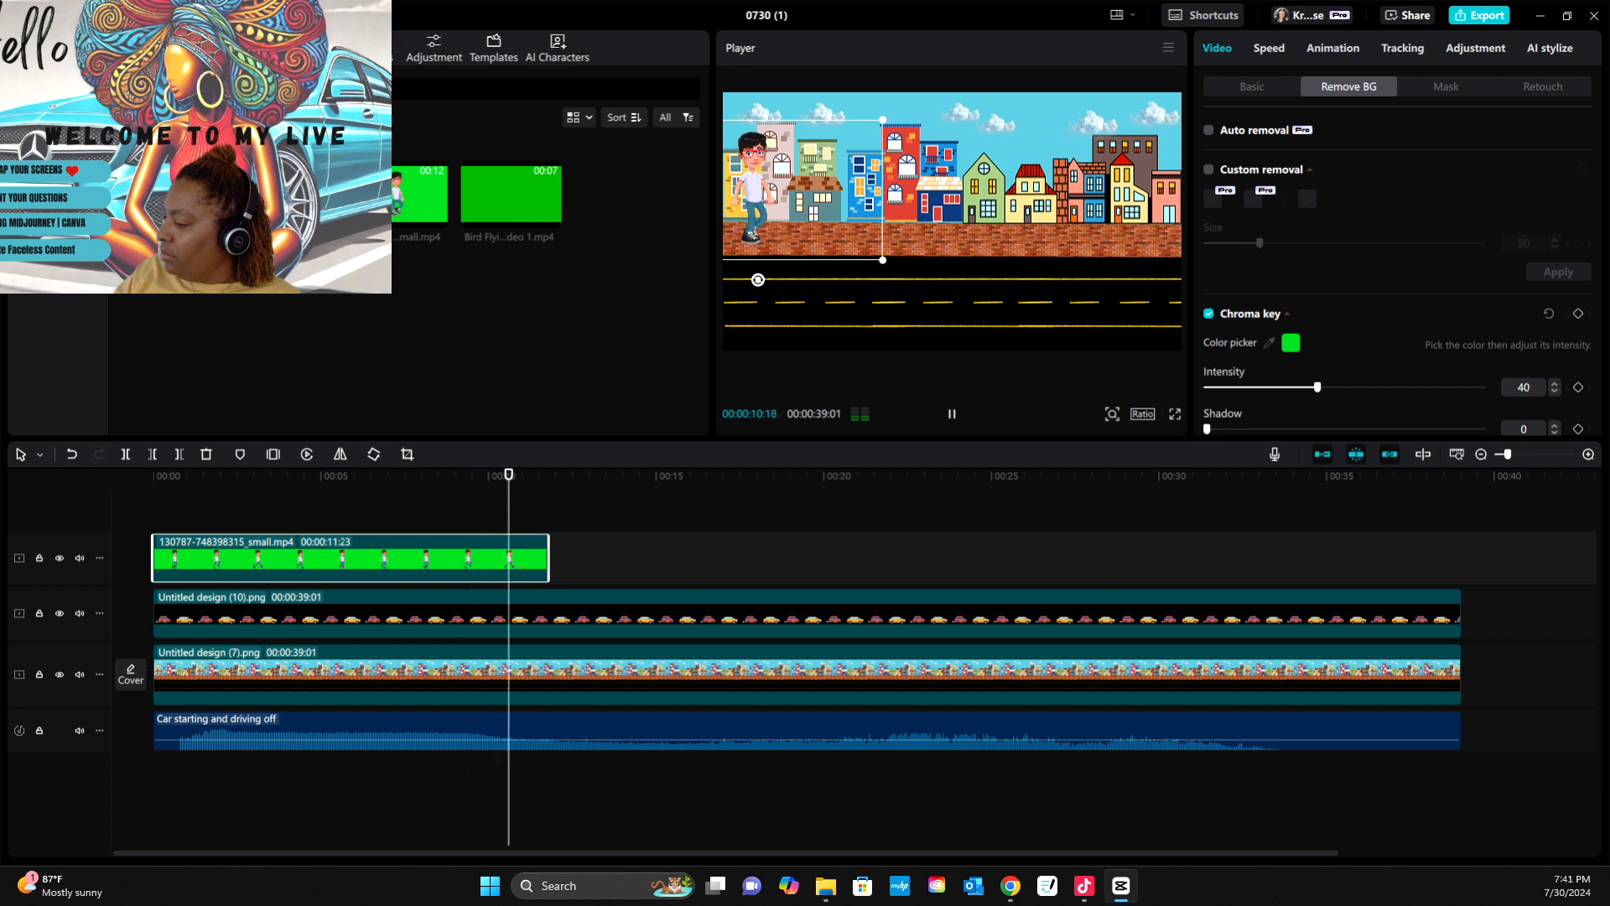
key(space)
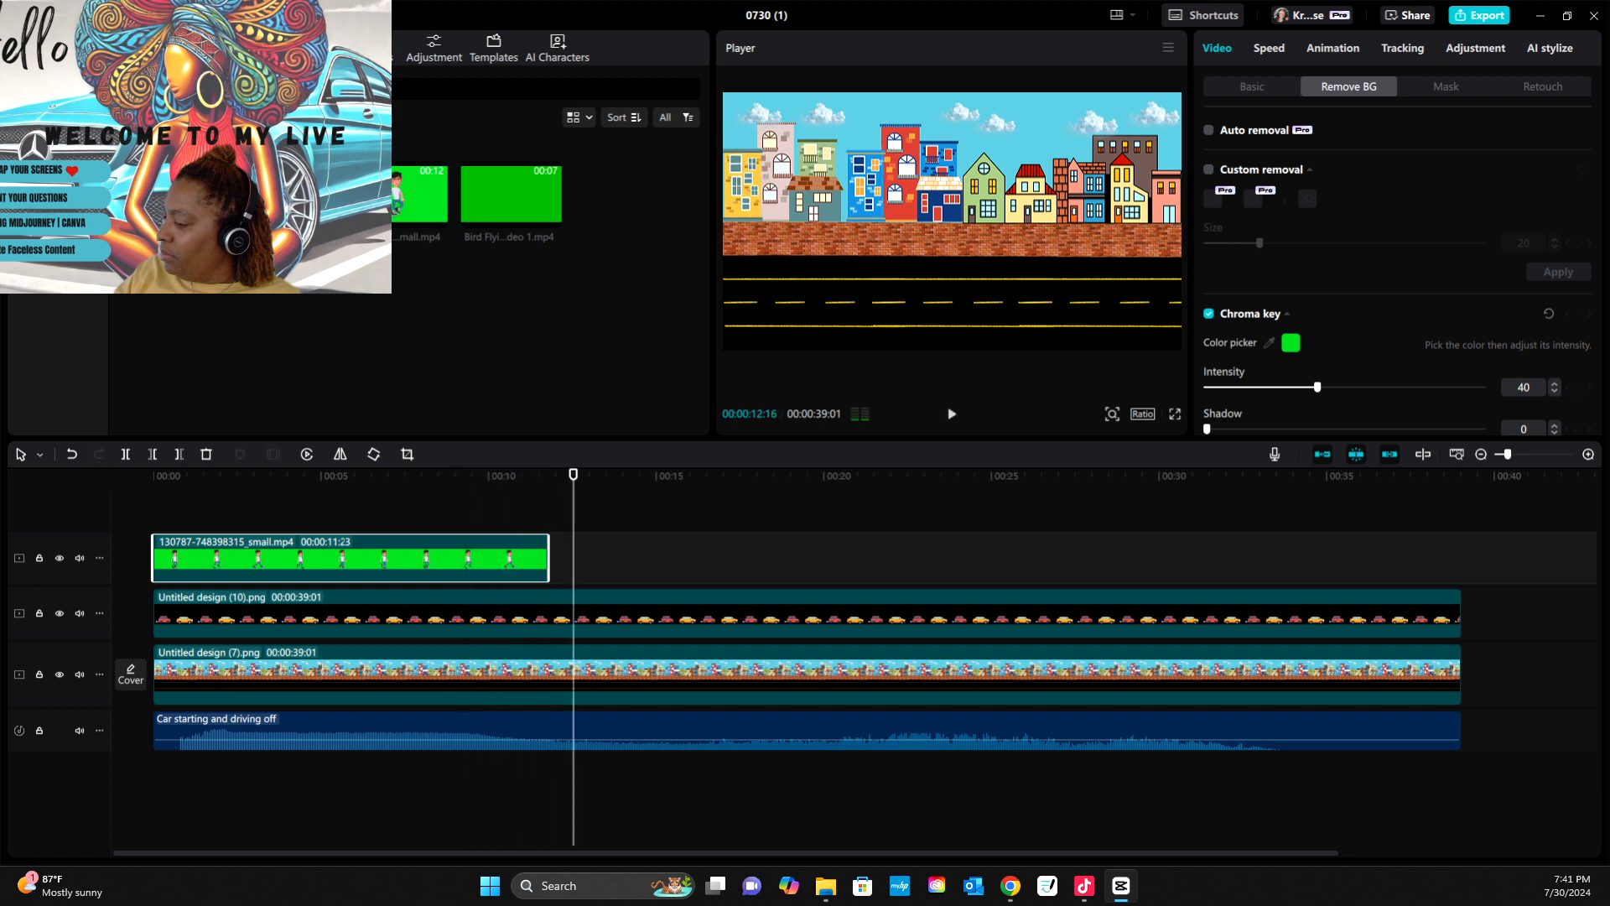
key(Home)
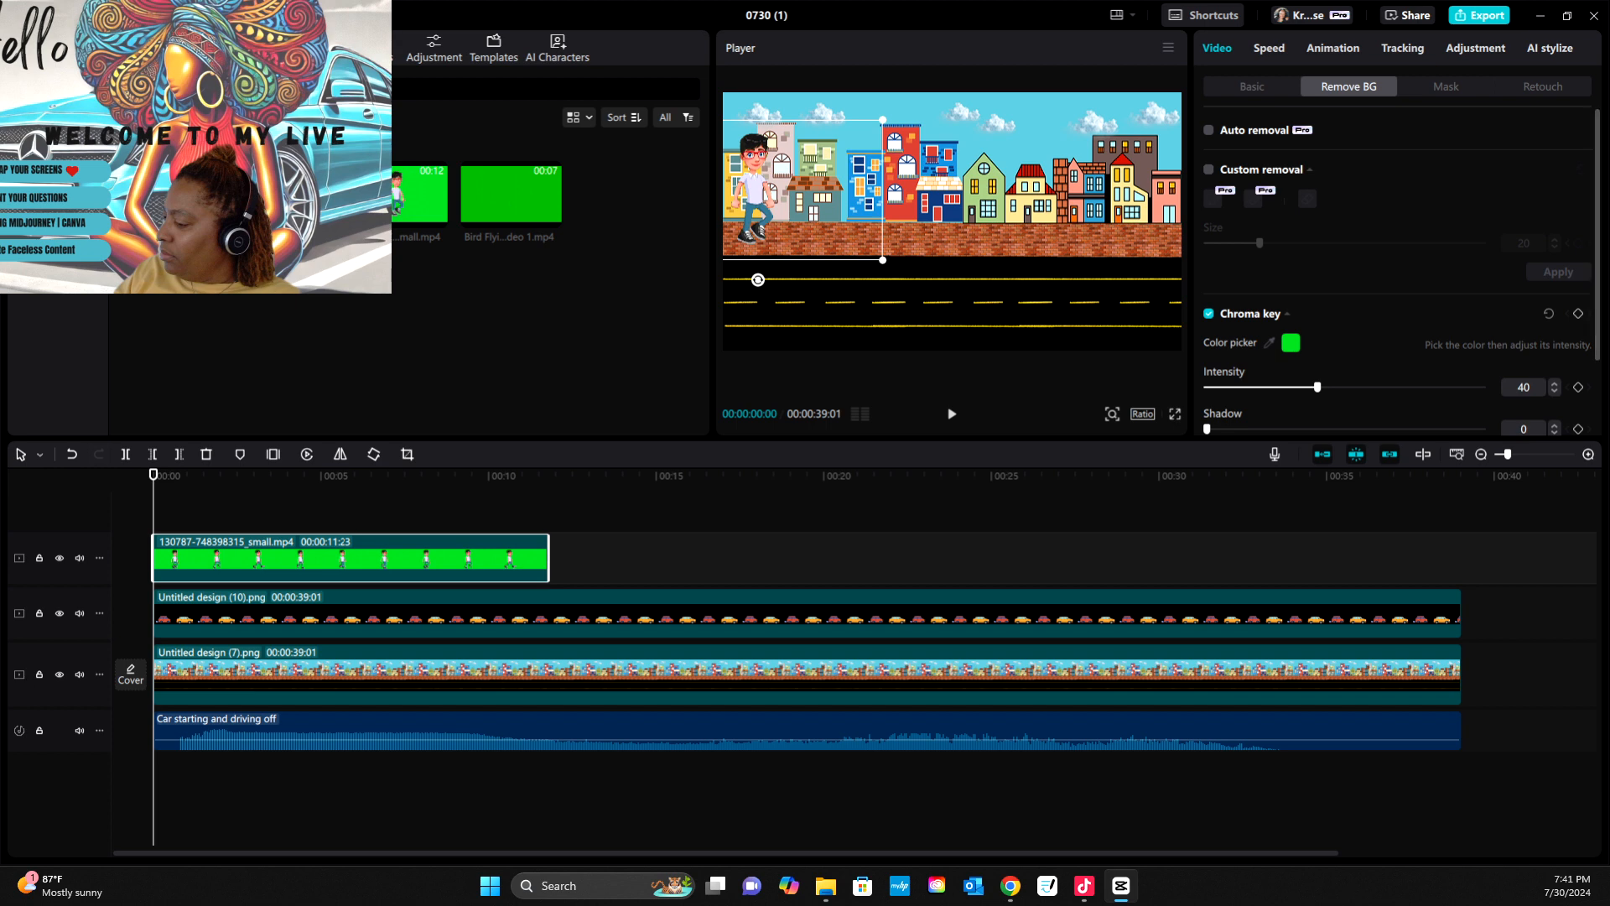
- Set the walking boy's chroma key shadow to 14 and preview the first seconds
drag(1207, 428, 1246, 428)
key(space)
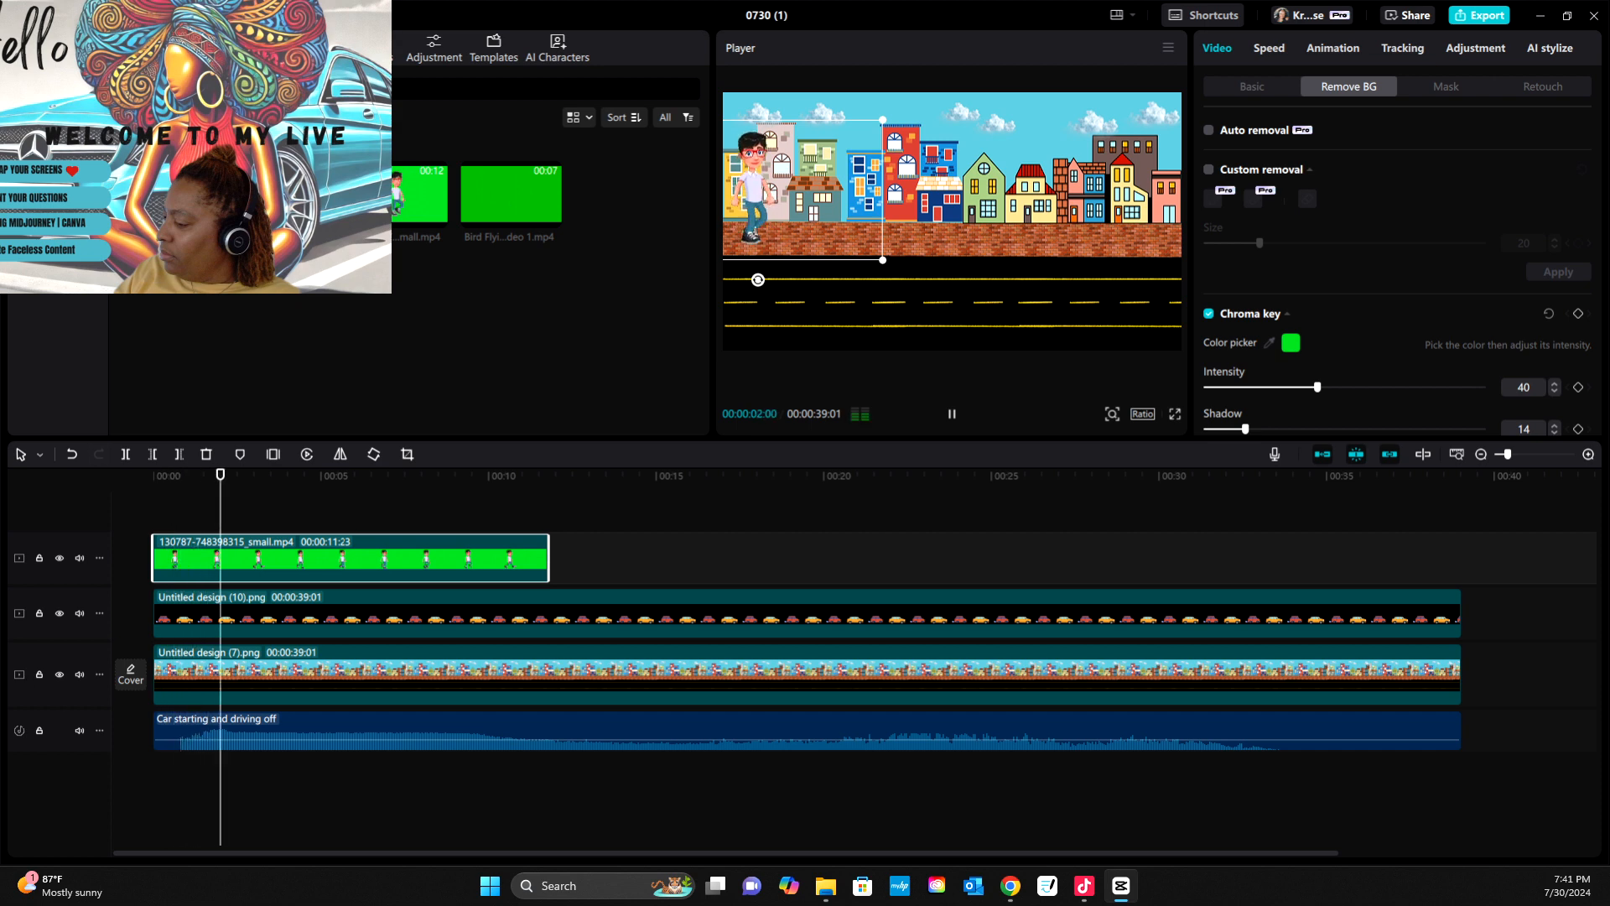
key(space)
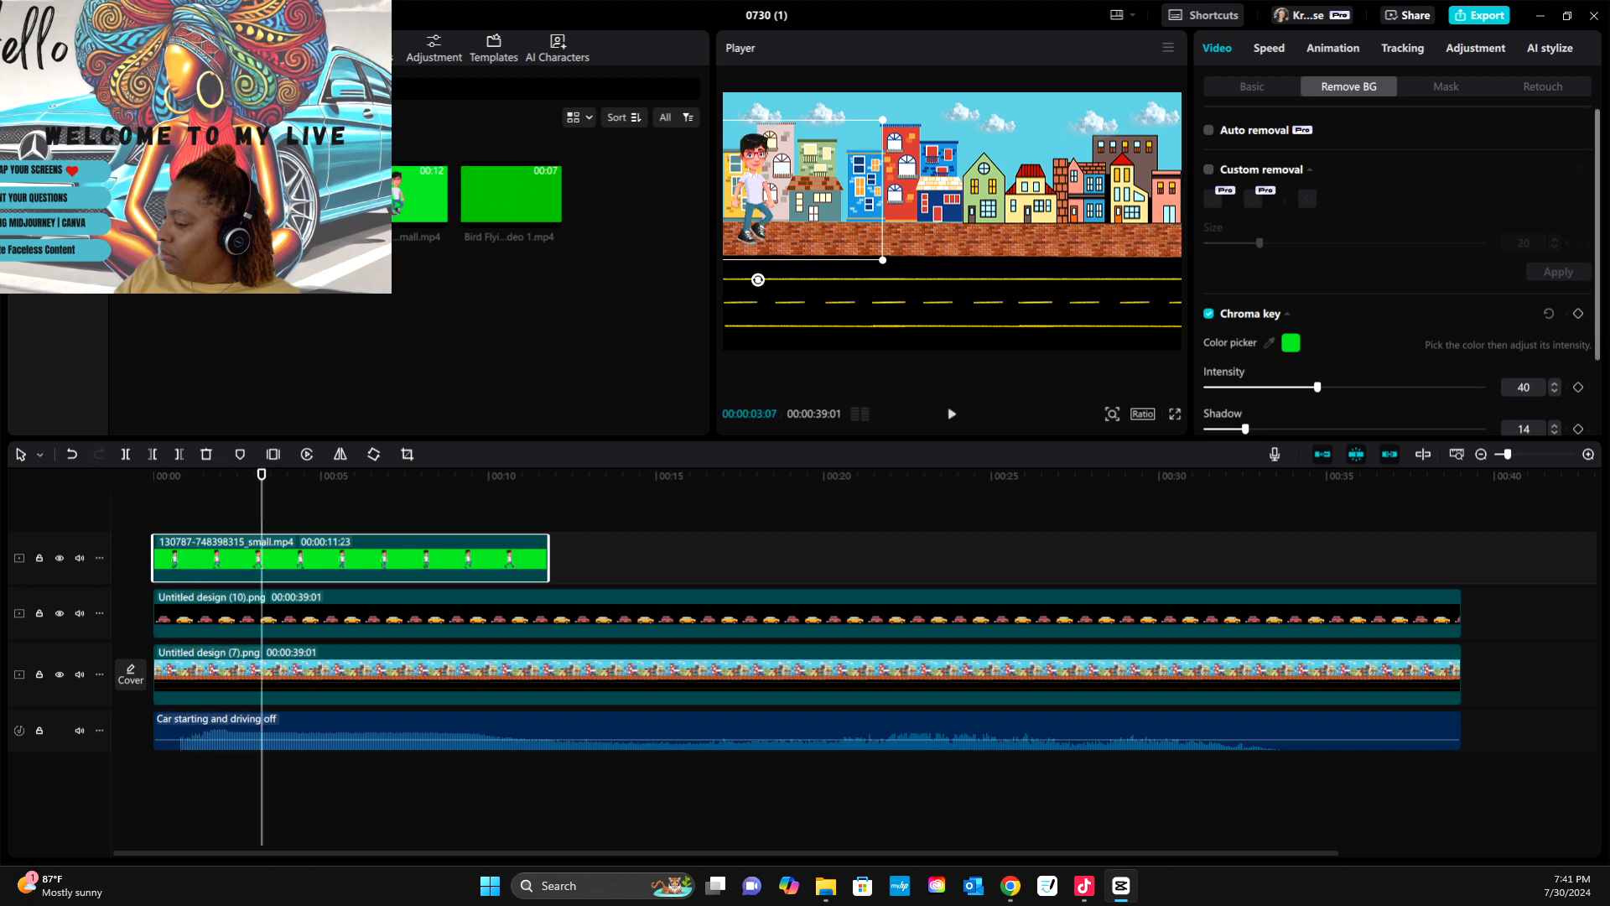
- Add a Chroma key keyframe to the walking-boy clip at 00:00:03:07 and preview the following seconds
scroll(1397, 268, down, 2)
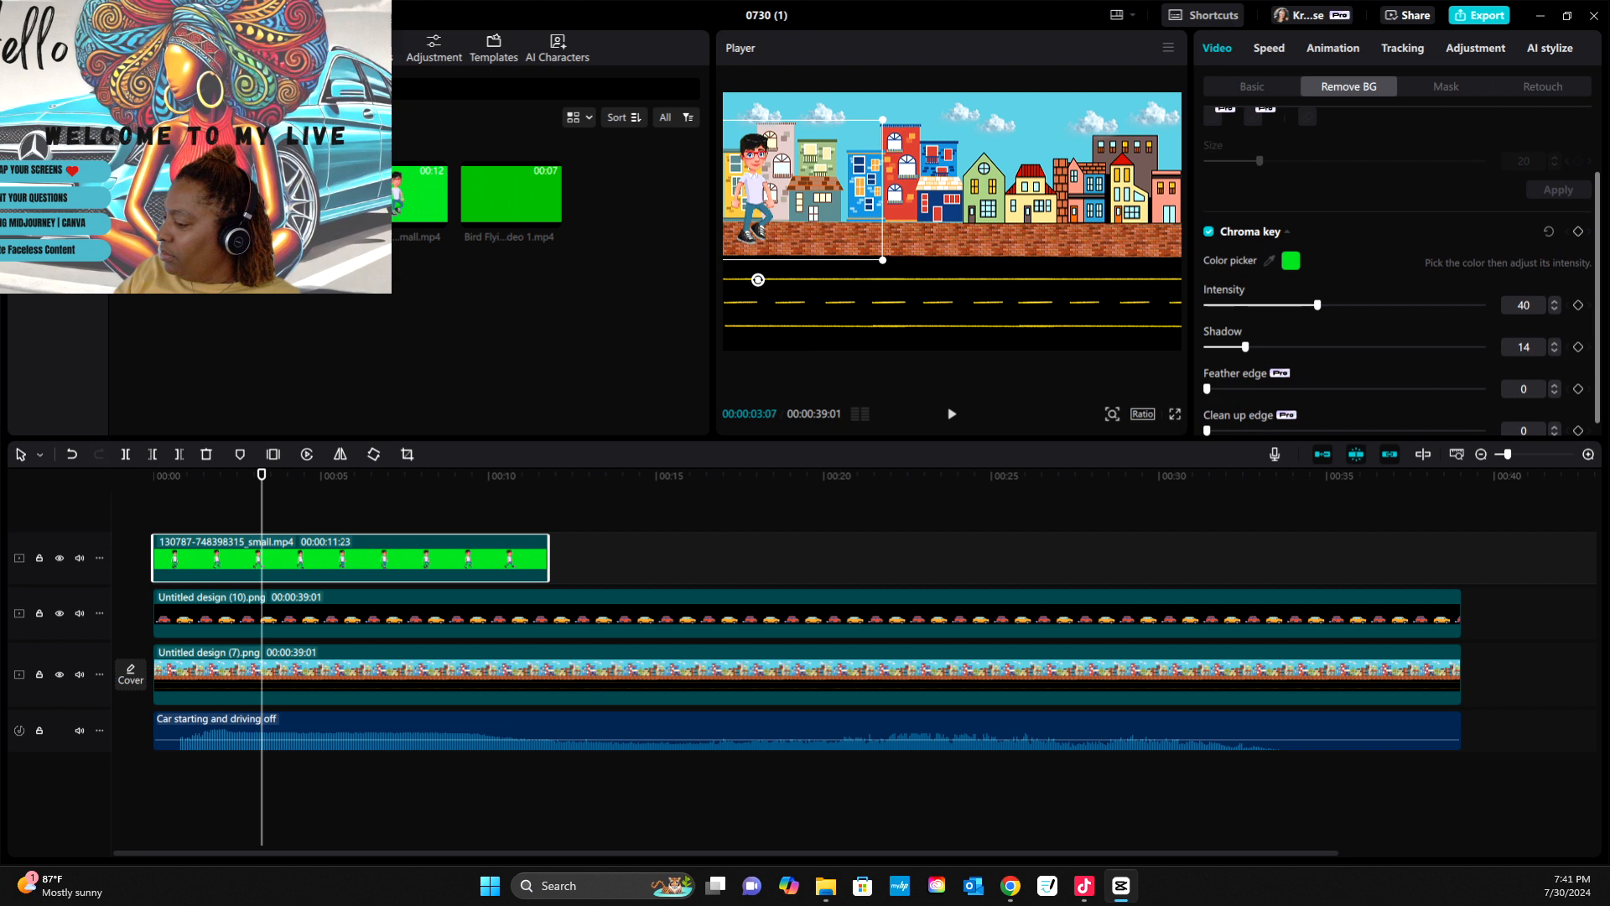
scroll(1397, 268, down, 1)
scroll(1397, 269, up, 2)
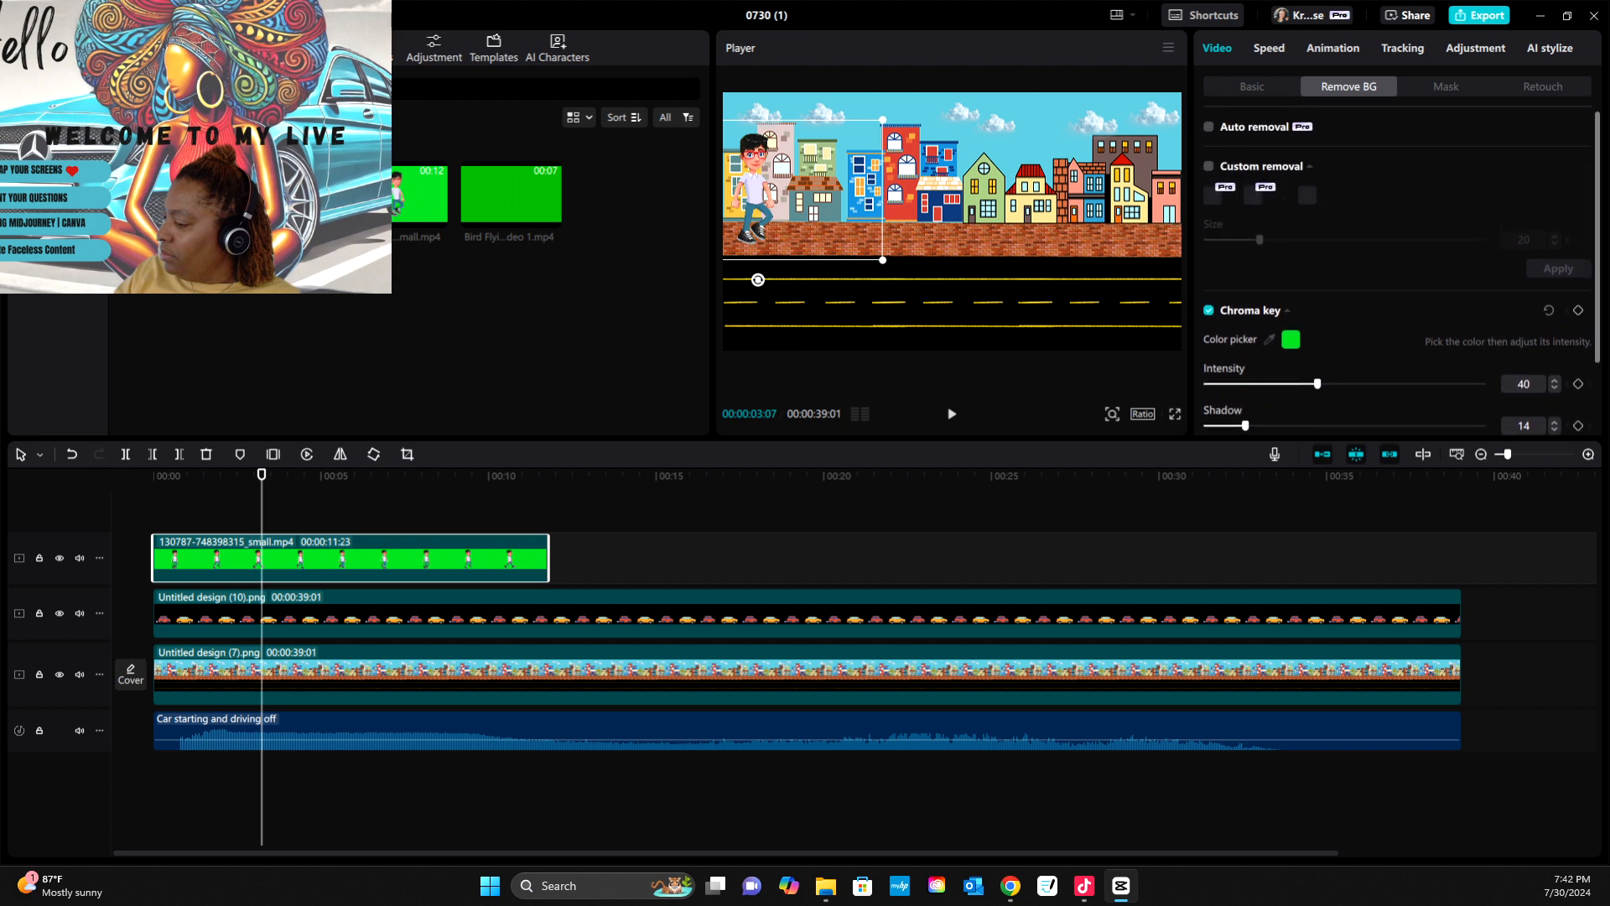
scroll(1397, 268, down, 1)
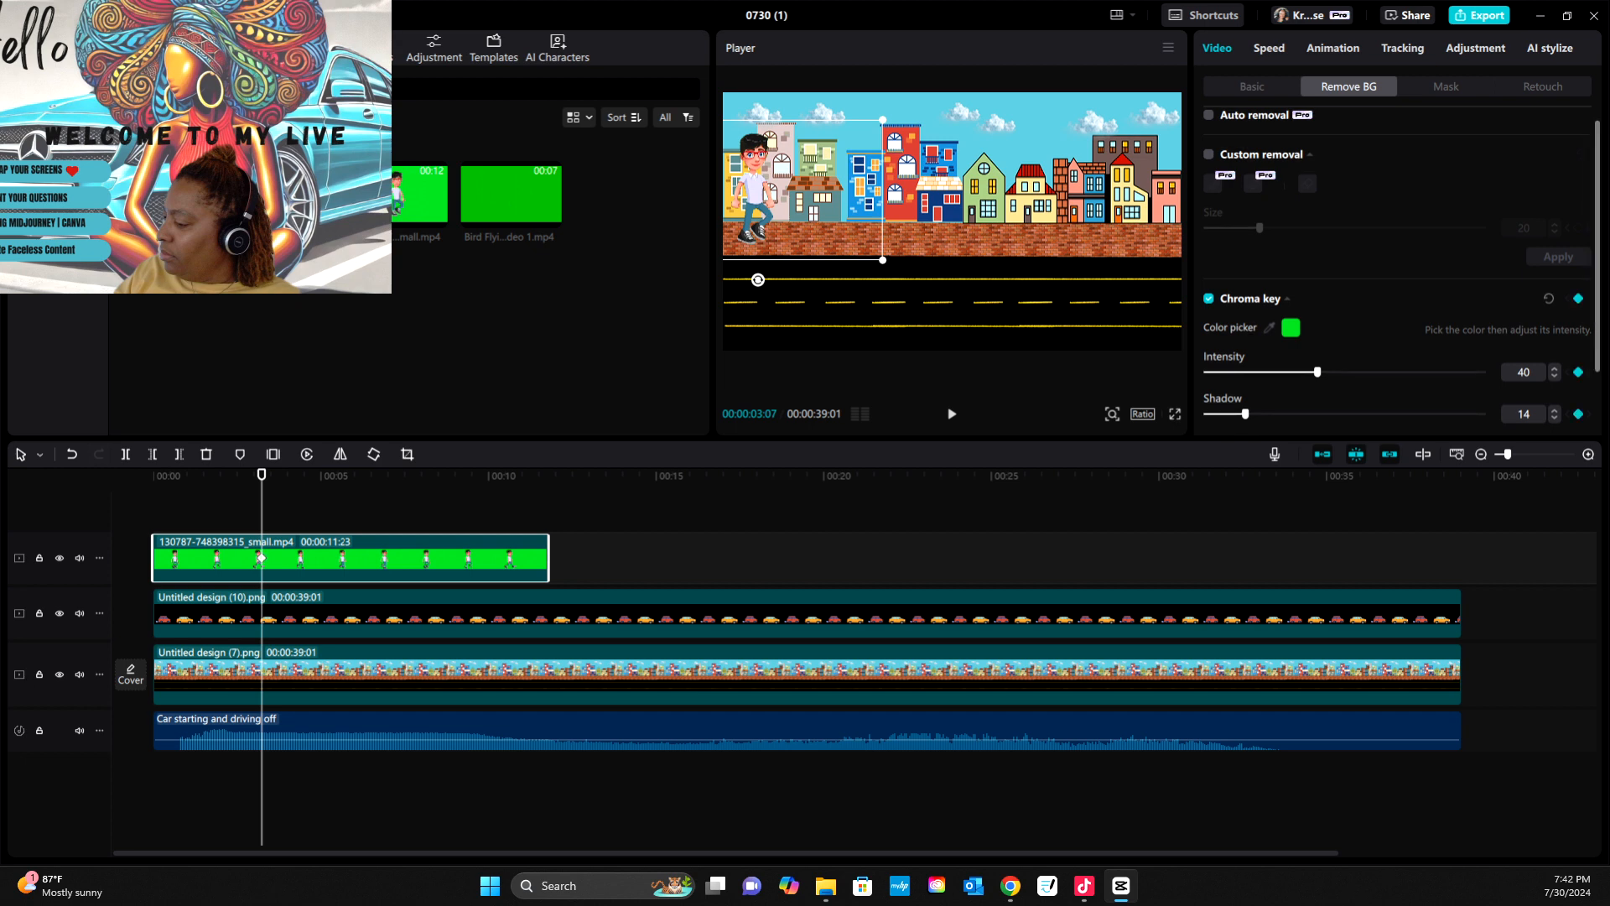
click(1577, 298)
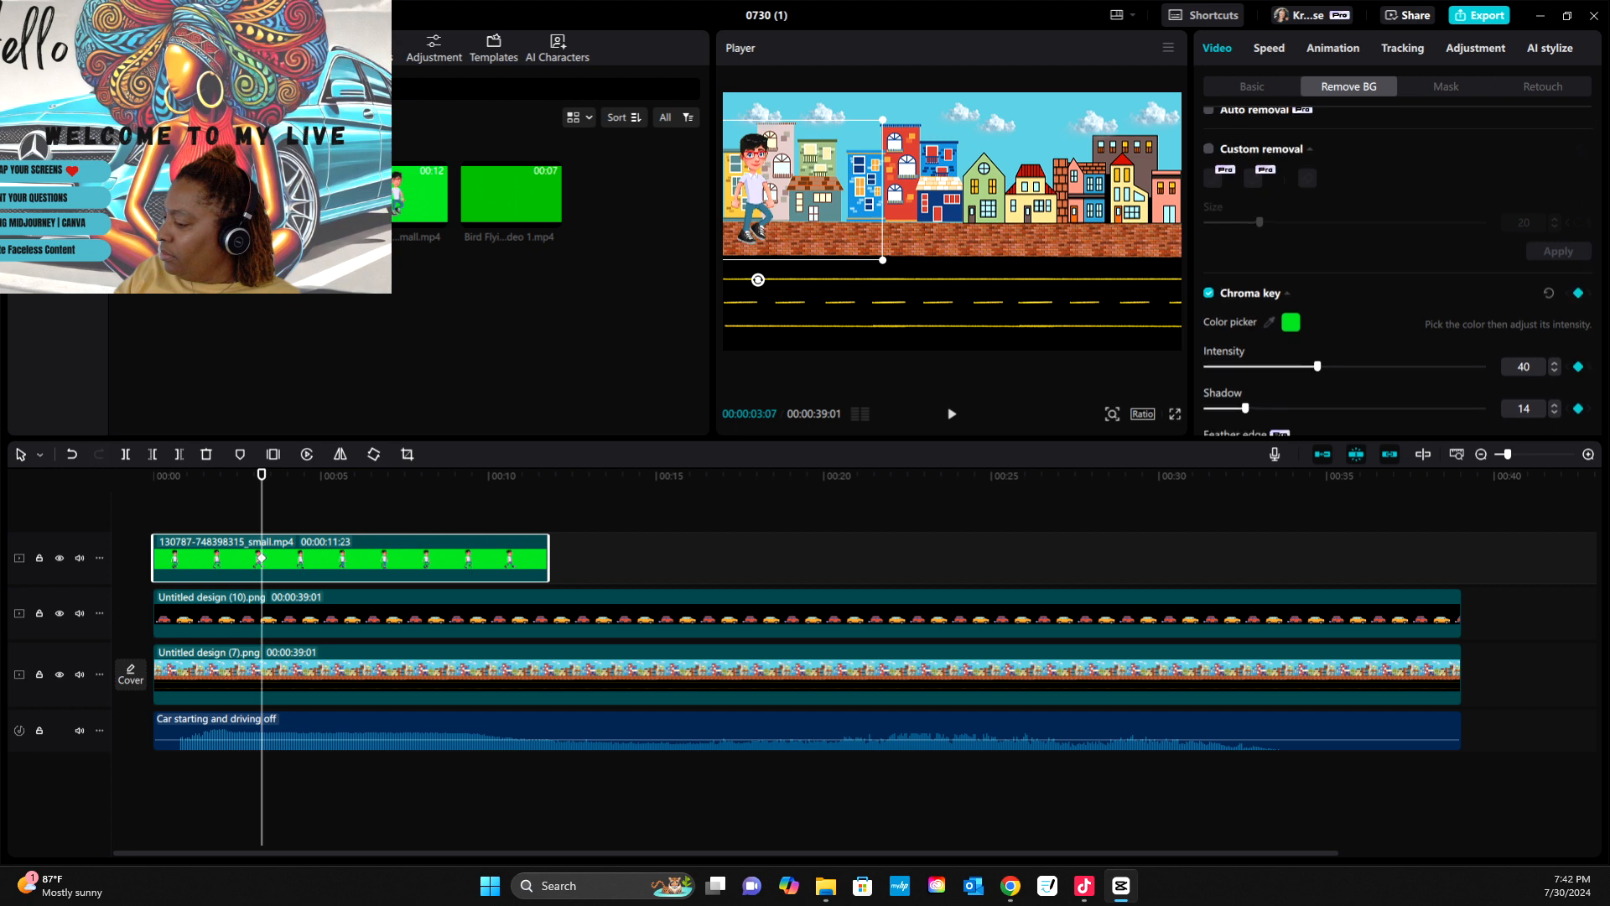
key(space)
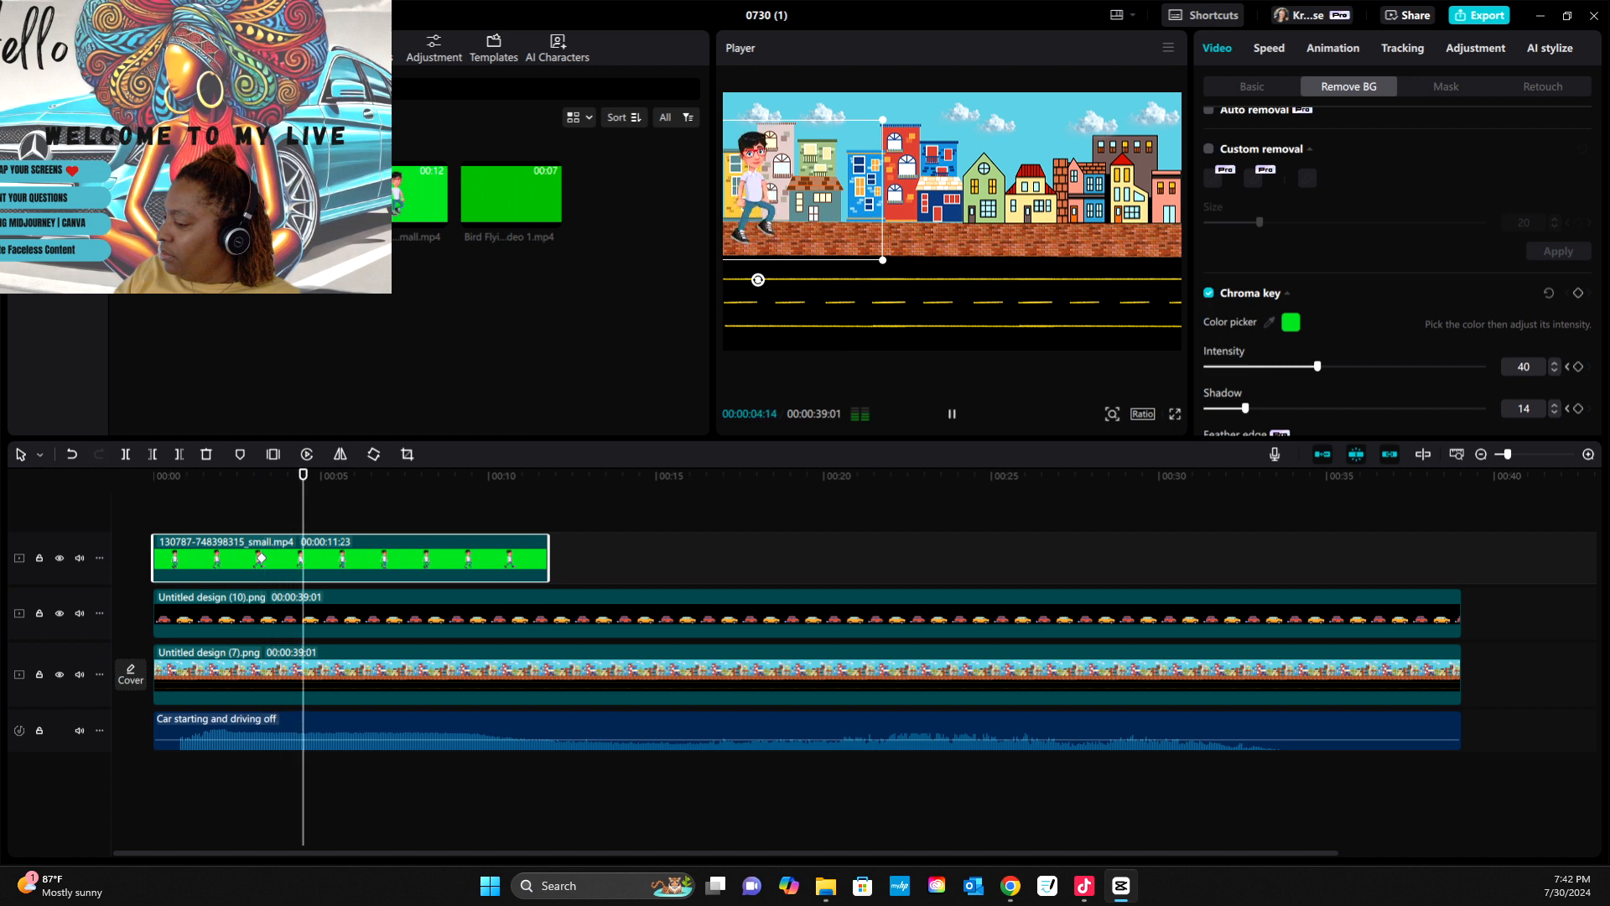
key(space)
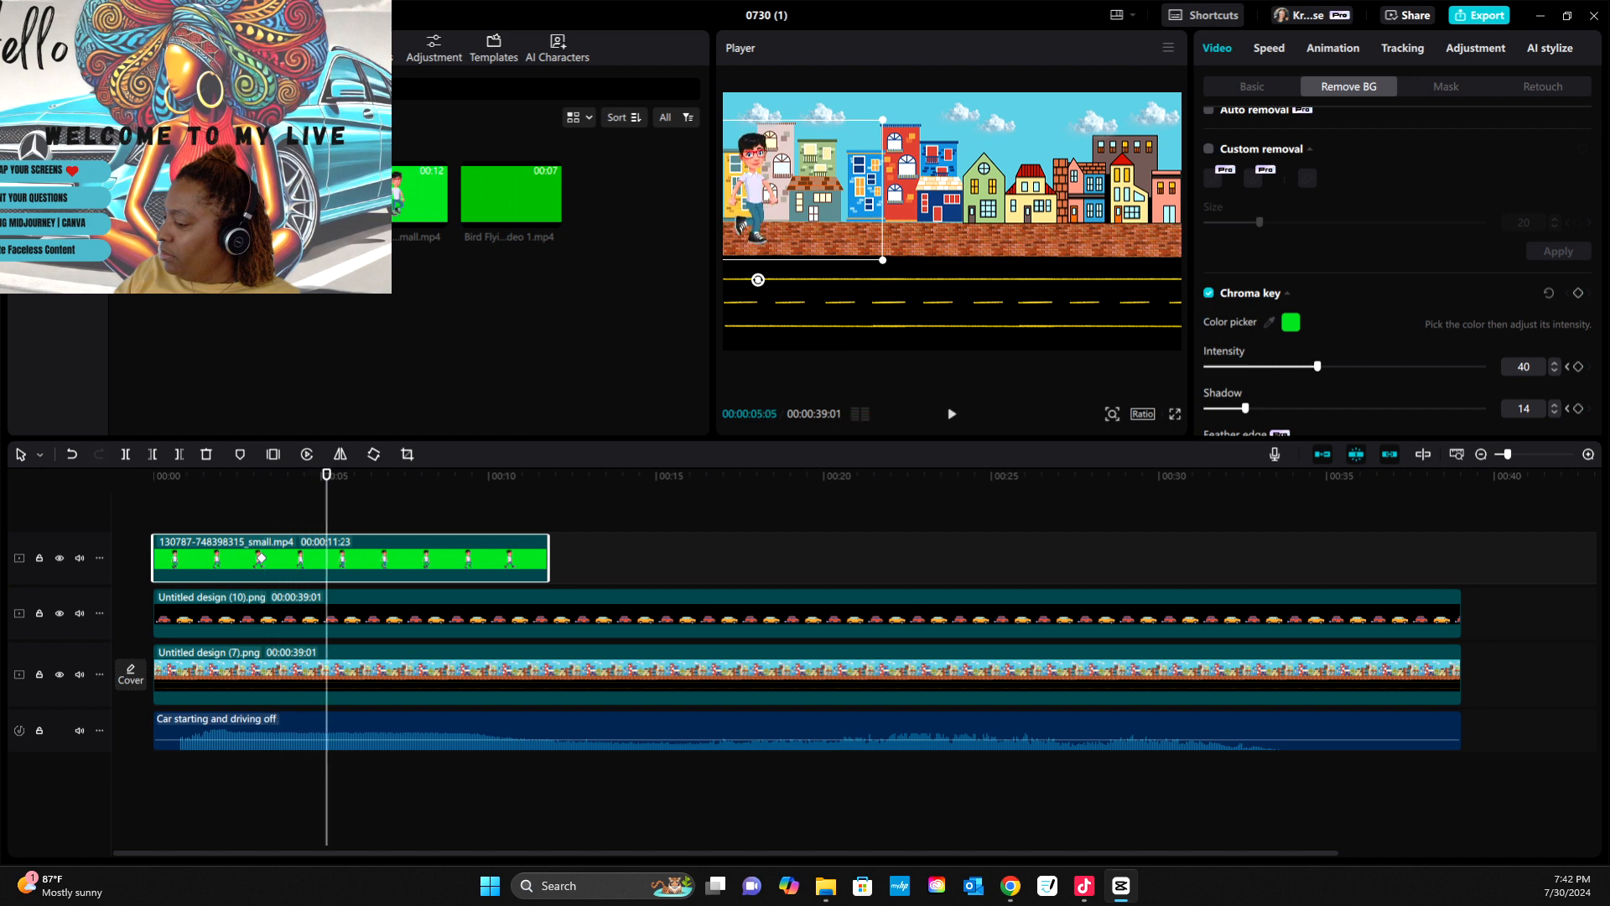
- Add a position keyframe to the walking boy at 00:00:00:00 and move him off the frame's left side, about X -2229, Y 302
click(1251, 86)
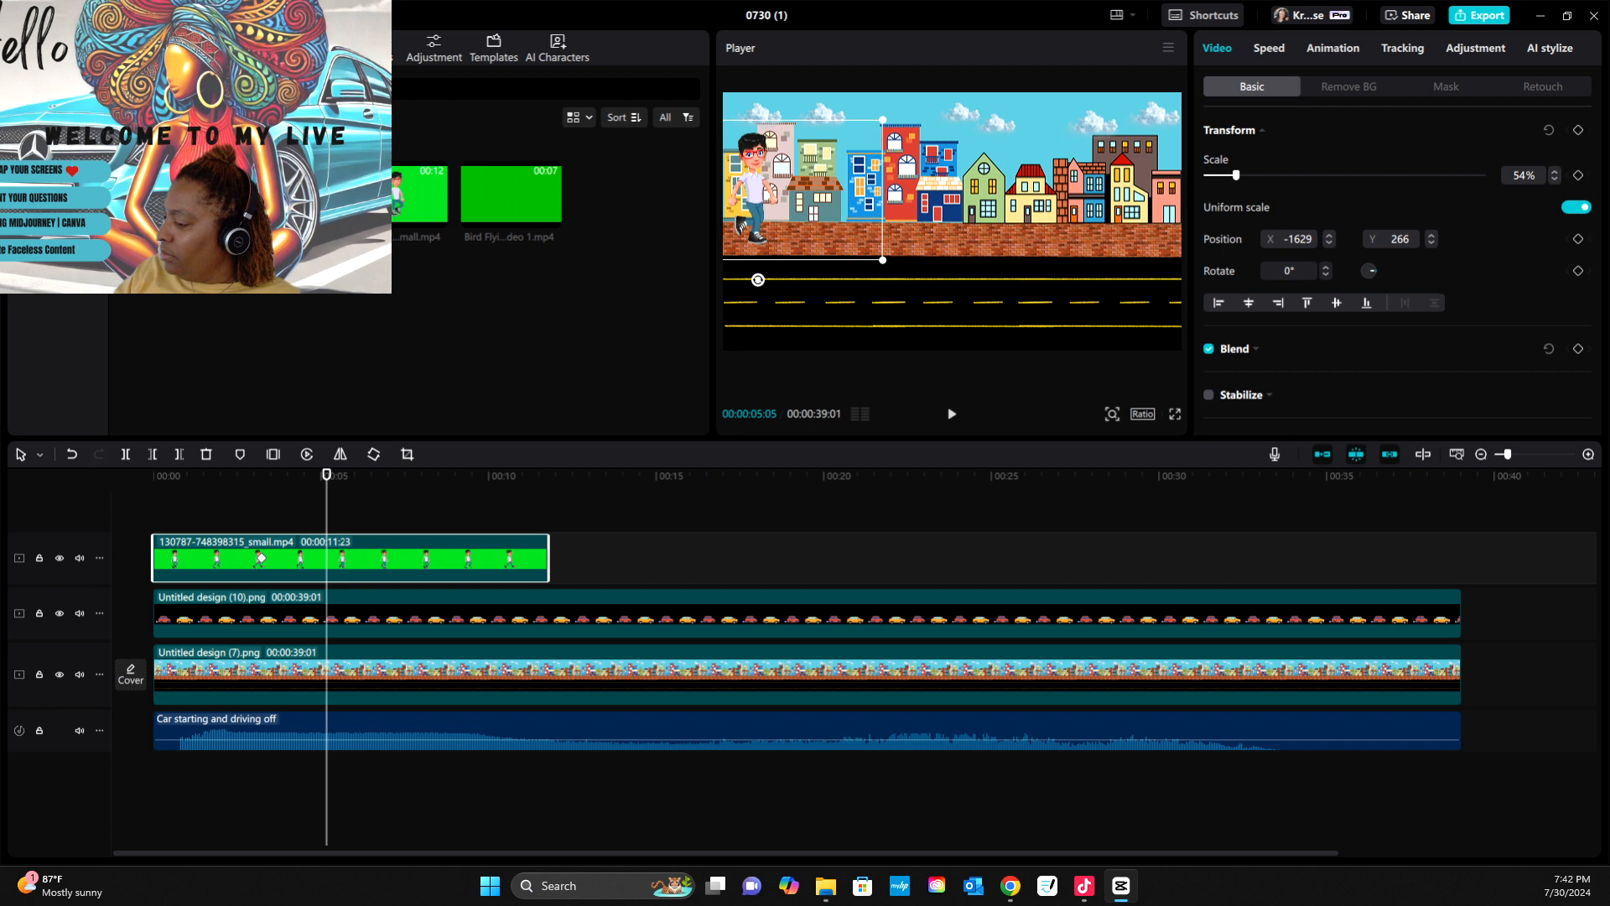
drag(326, 474, 154, 475)
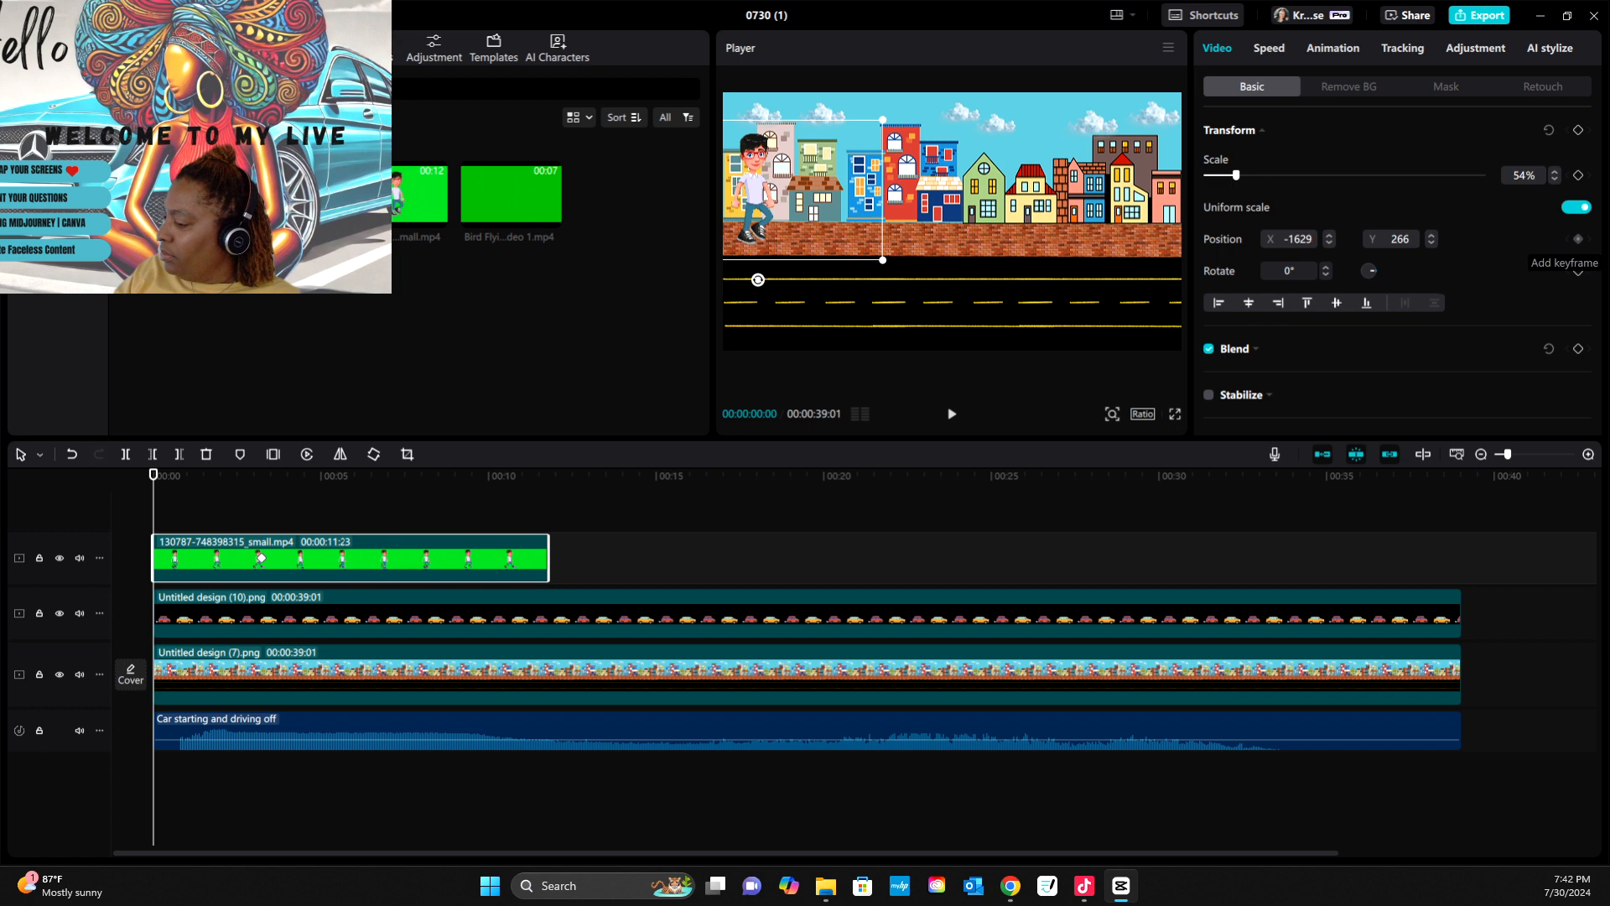
click(1578, 239)
drag(755, 188, 684, 185)
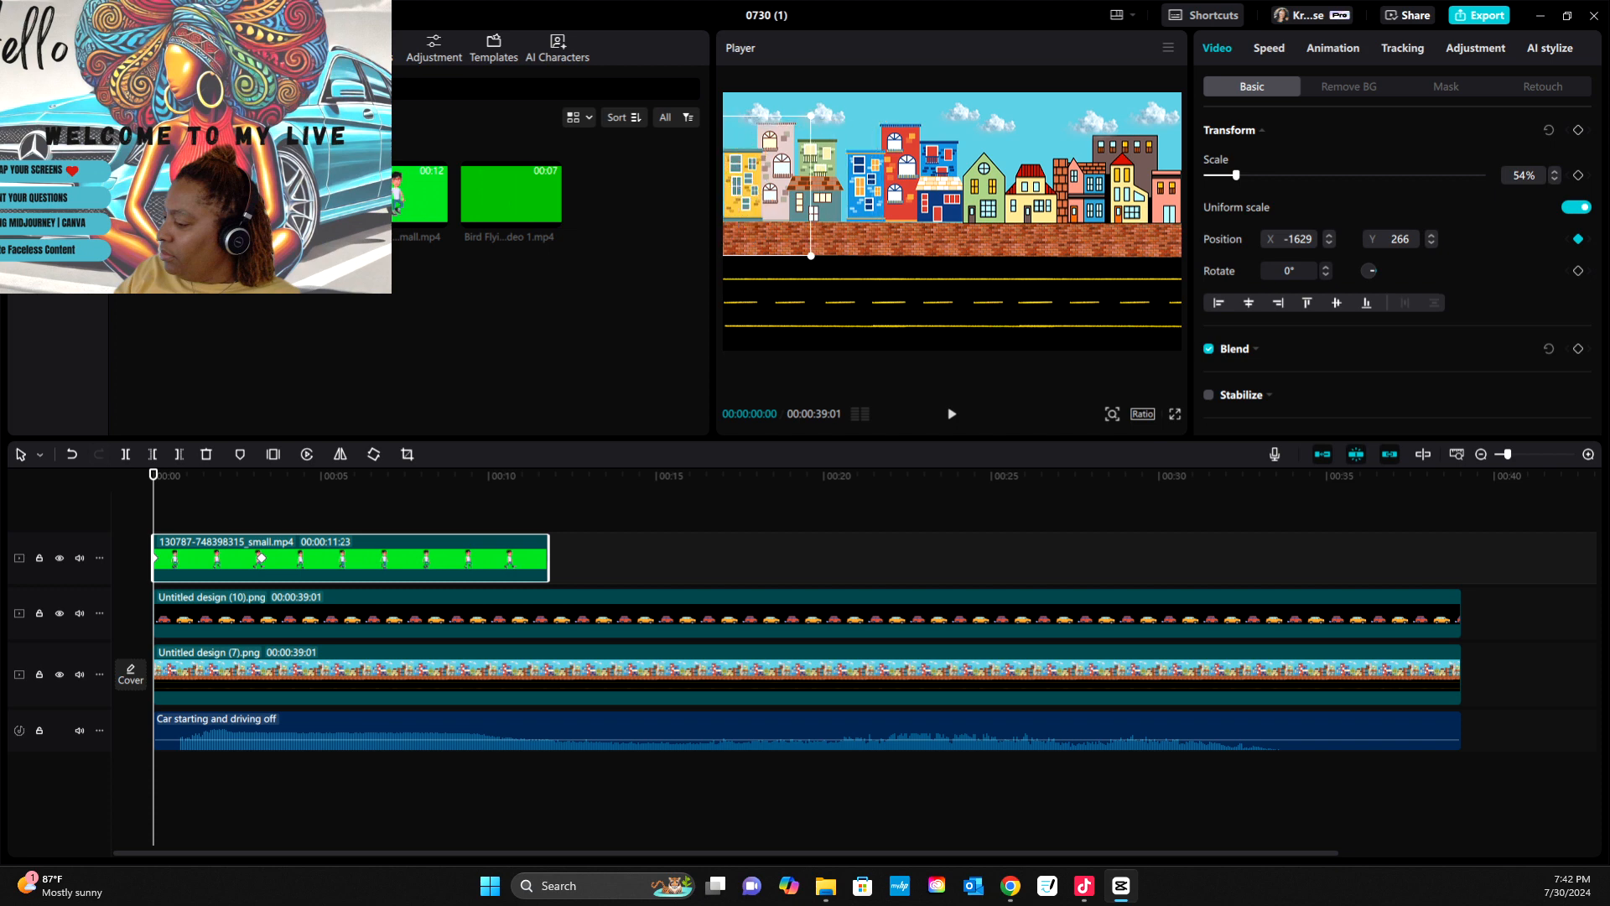
- Shift the cars layer at 00:00:38:16 farther off the frame's left side, to about X -3749, Y -56
drag(154, 474, 1445, 475)
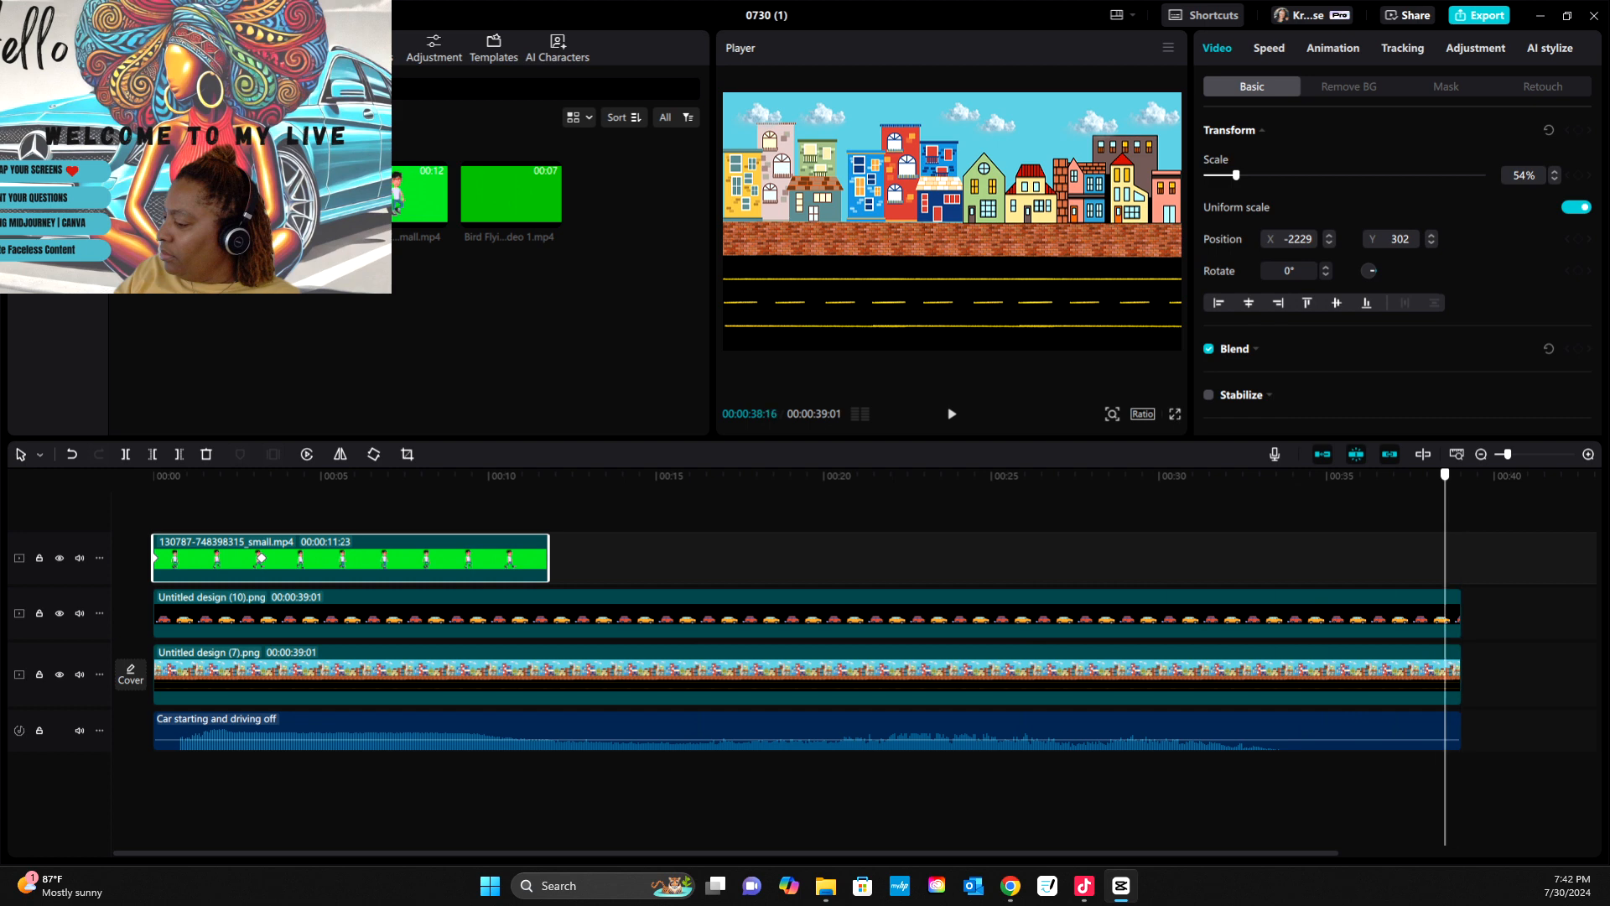
click(807, 613)
mouse_move(737, 298)
mouse_down()
mouse_move(793, 307)
mouse_move(722, 304)
mouse_up()
click(807, 674)
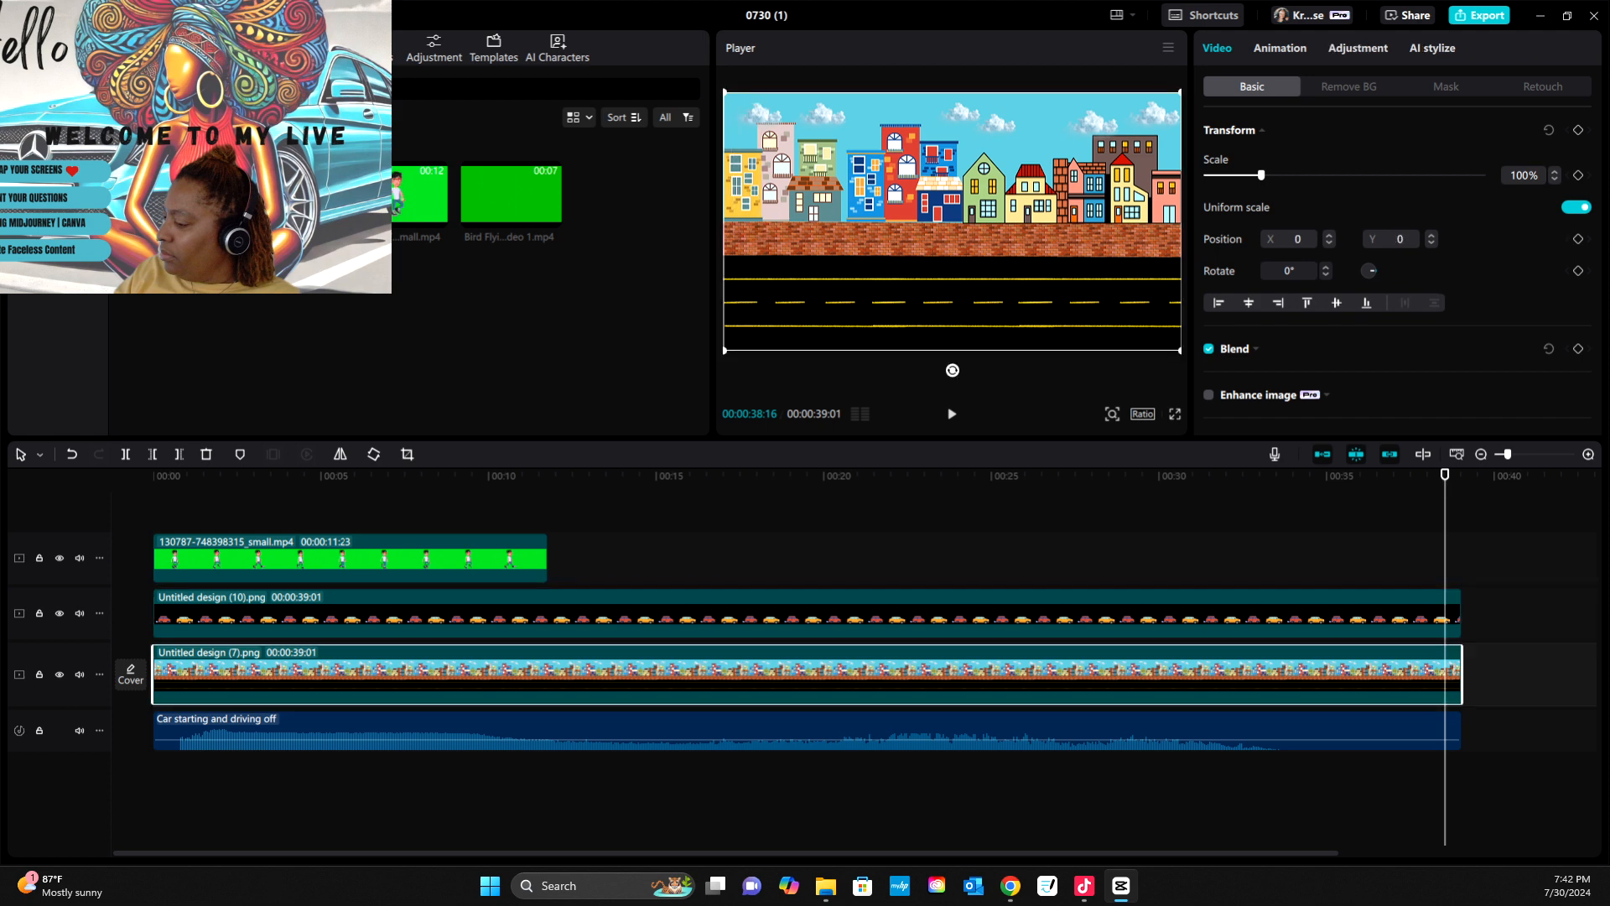
click(807, 613)
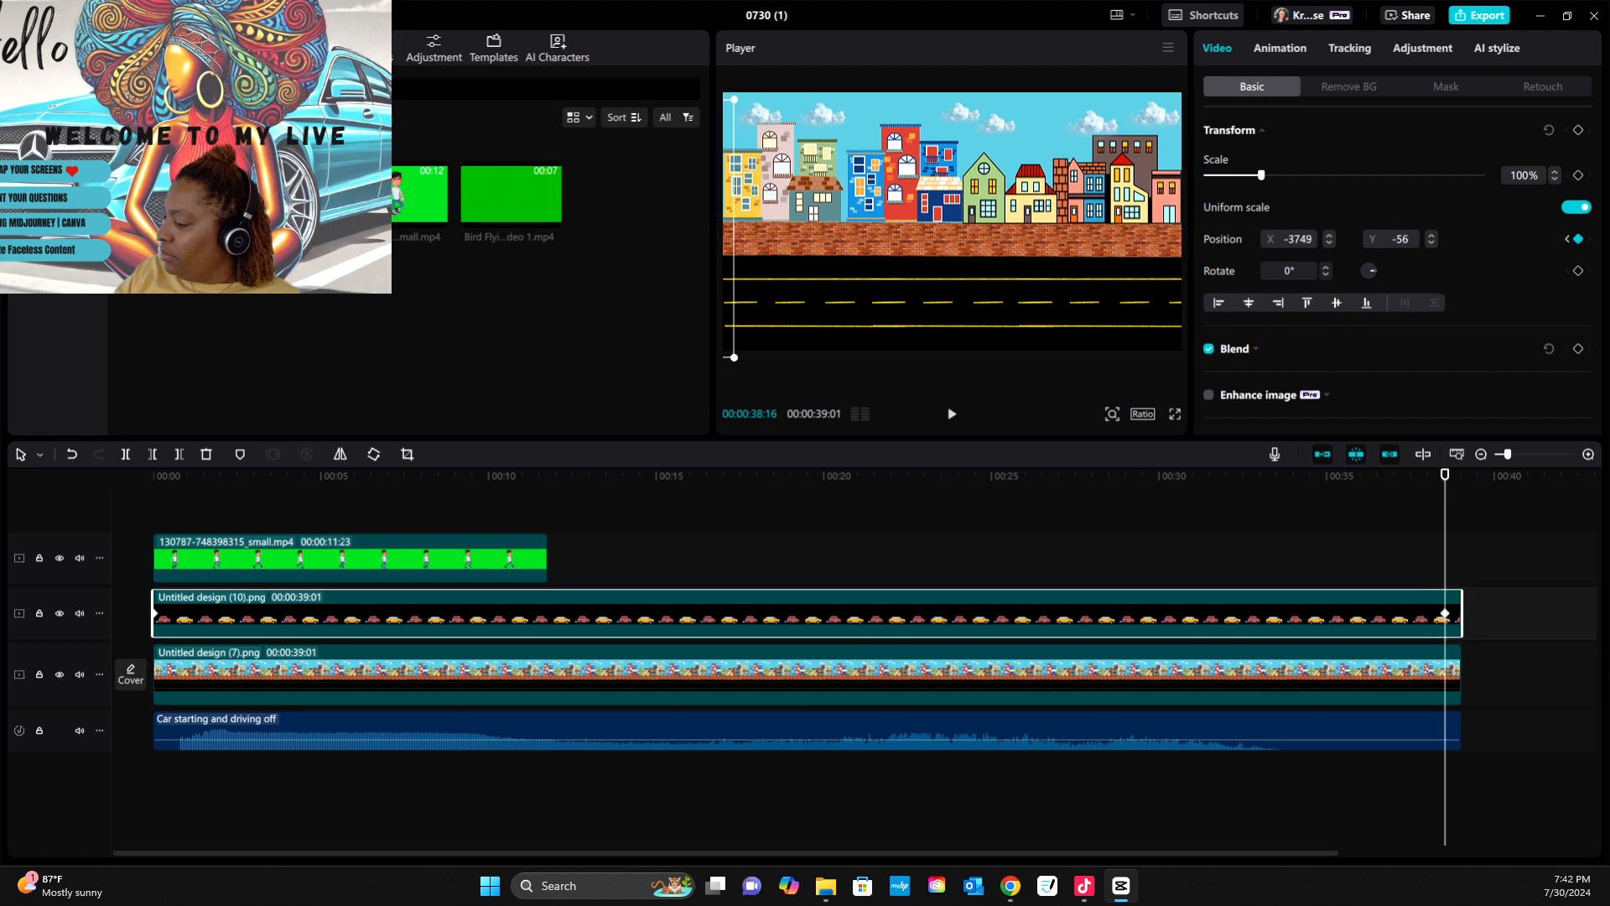
- Keyframe the walking boy's position past the frame's right side at 00:00:10:19, about X 2169, Y 210, and play from the start
drag(1445, 475, 510, 474)
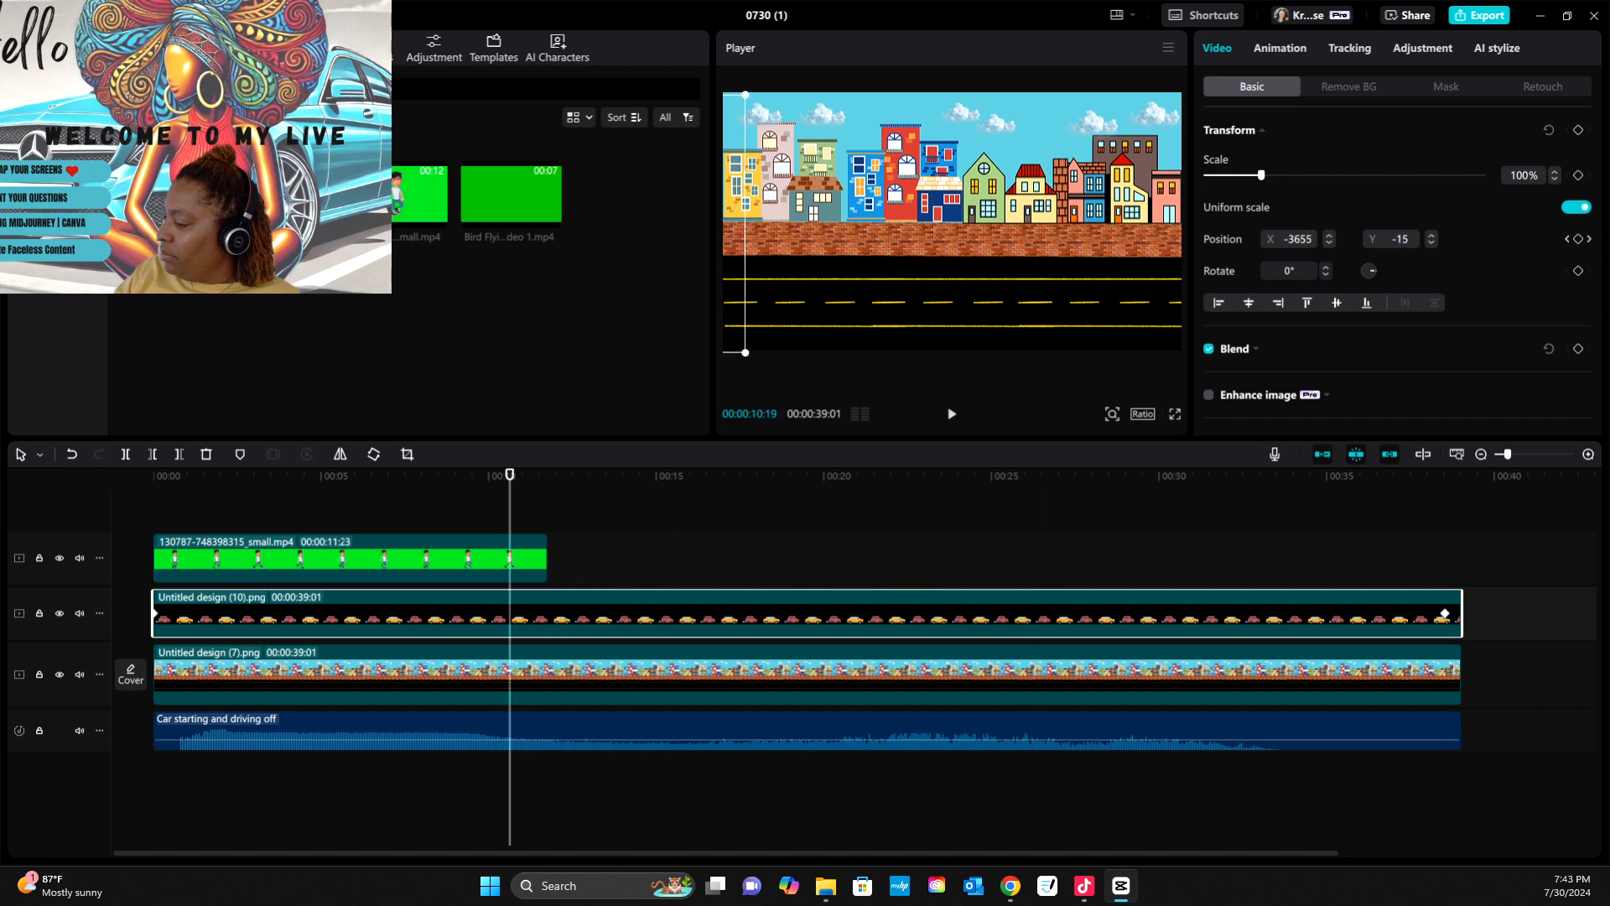
click(520, 572)
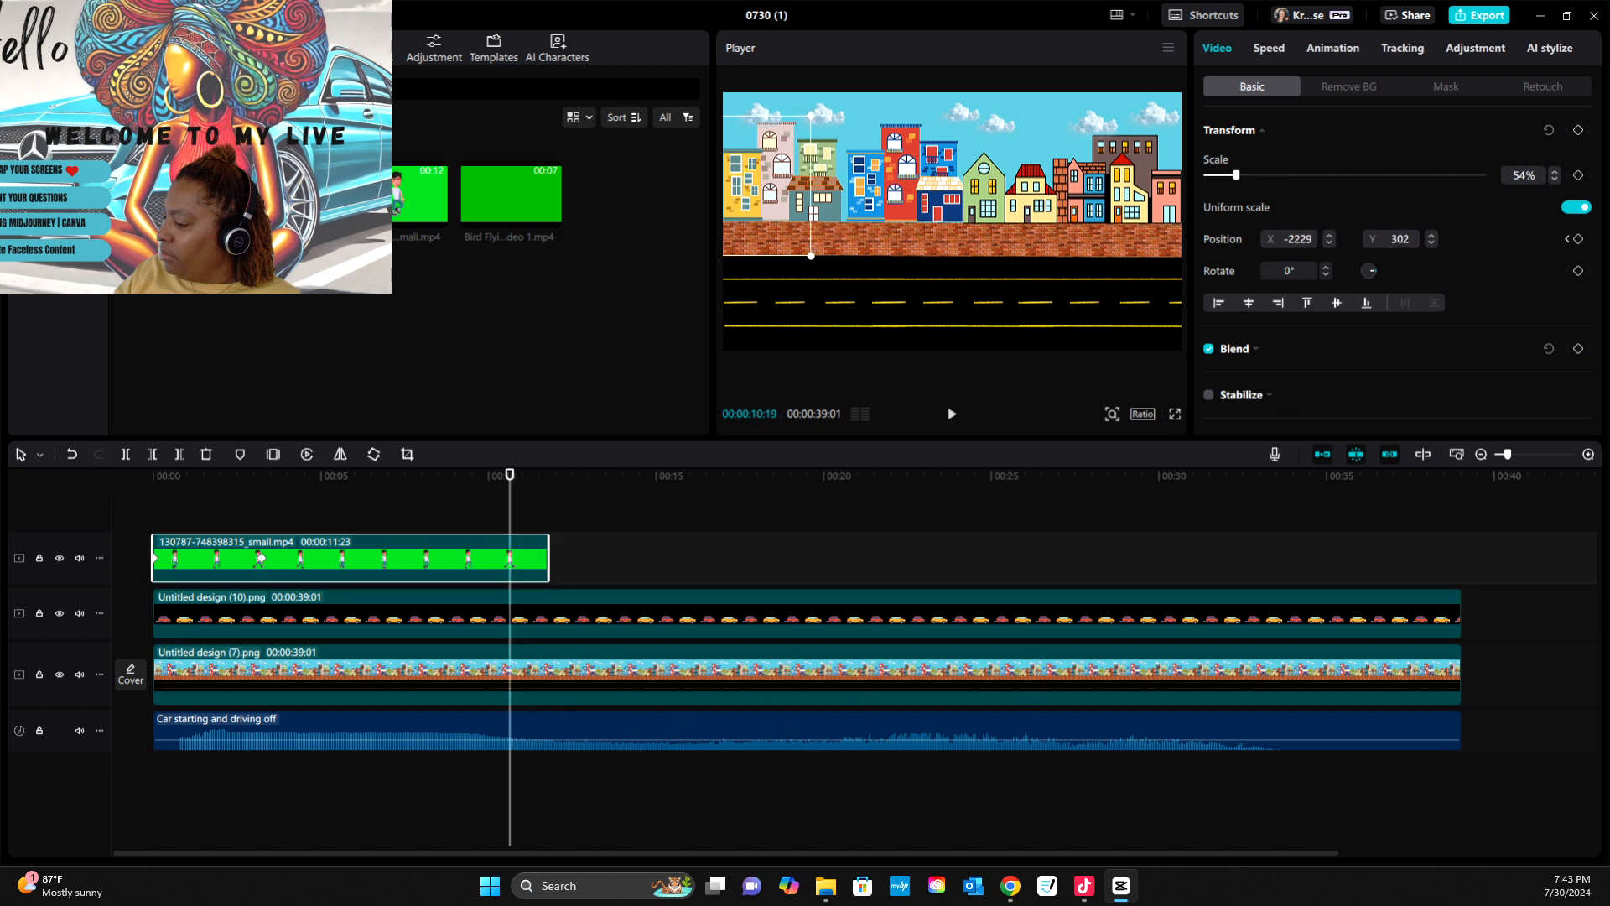
mouse_move(767, 185)
mouse_down()
mouse_move(804, 189)
mouse_move(769, 190)
mouse_up()
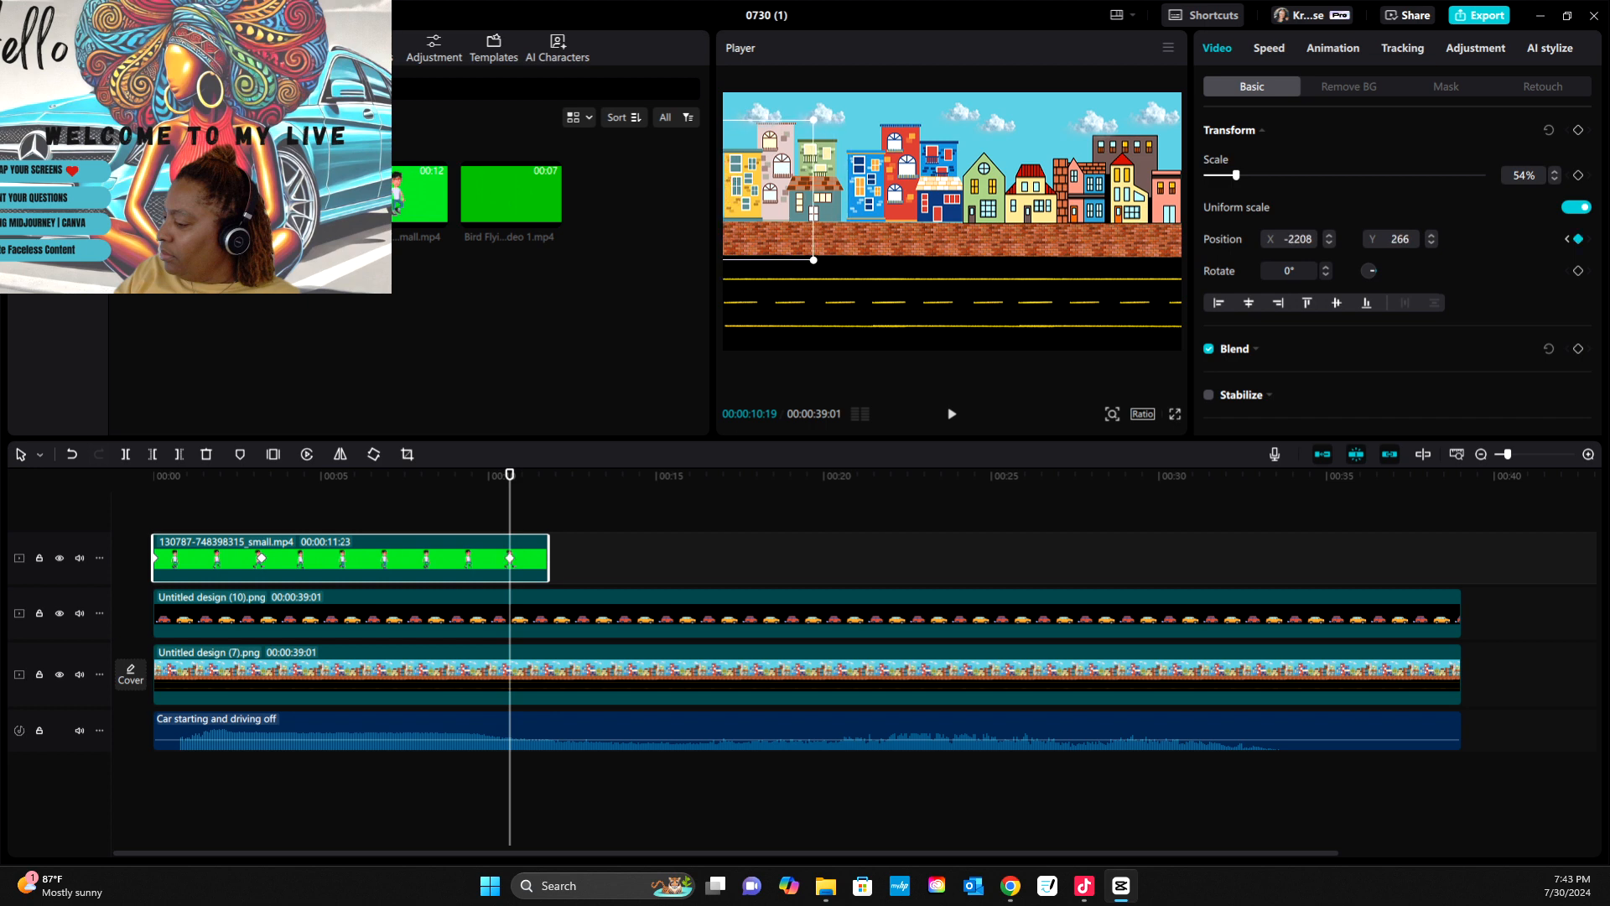
key(space)
key(space)
drag(572, 475, 509, 474)
drag(768, 190, 1291, 187)
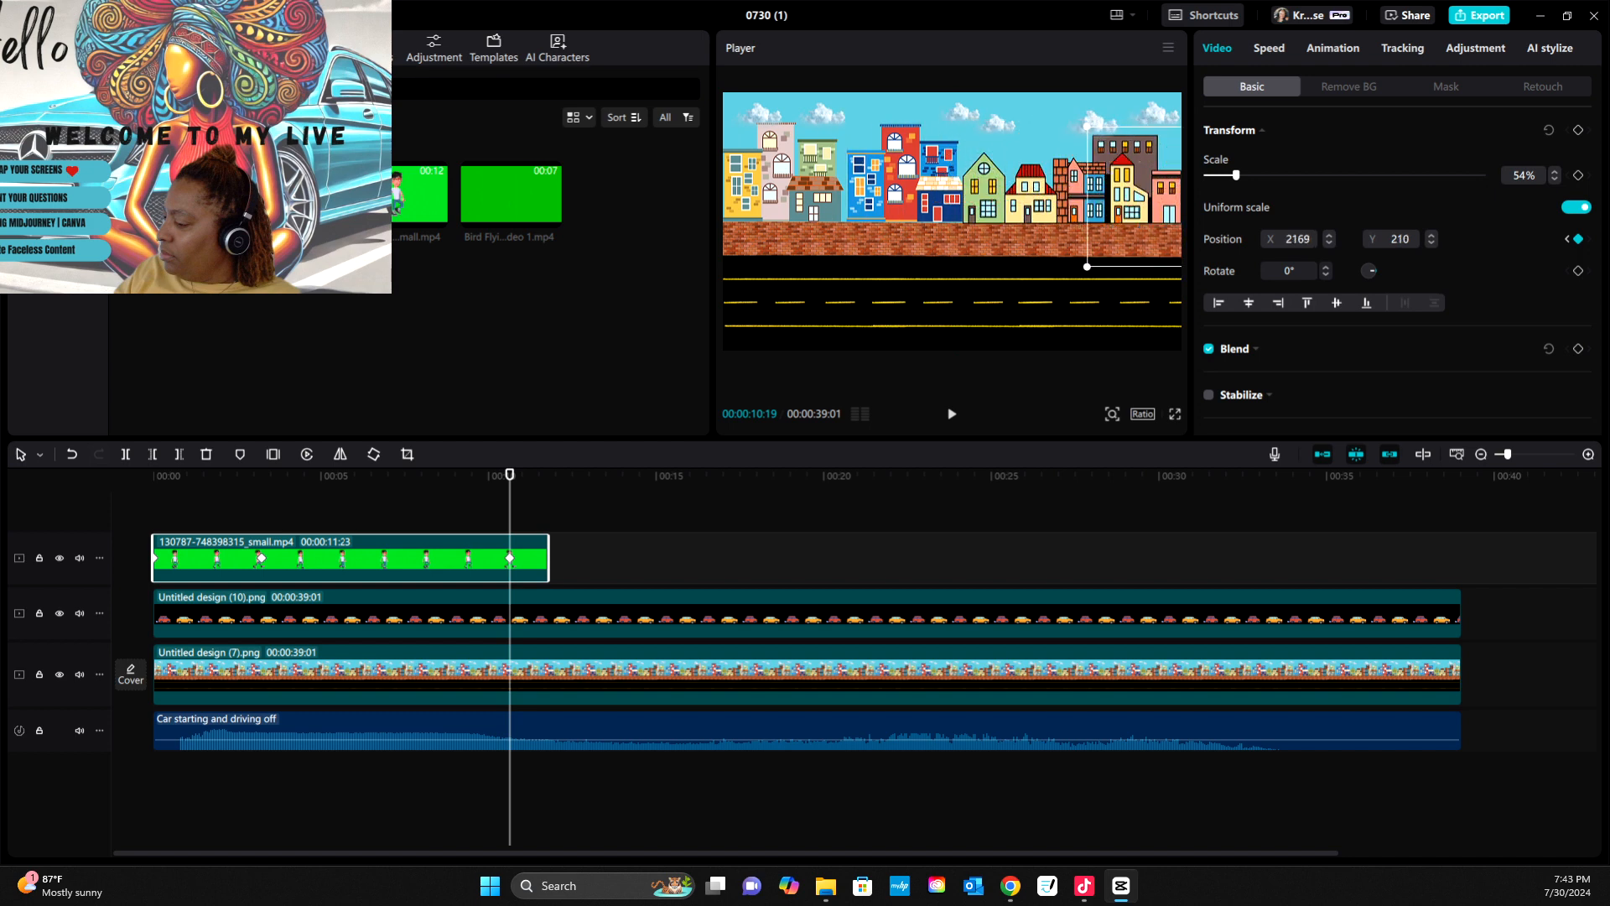
drag(509, 475, 153, 475)
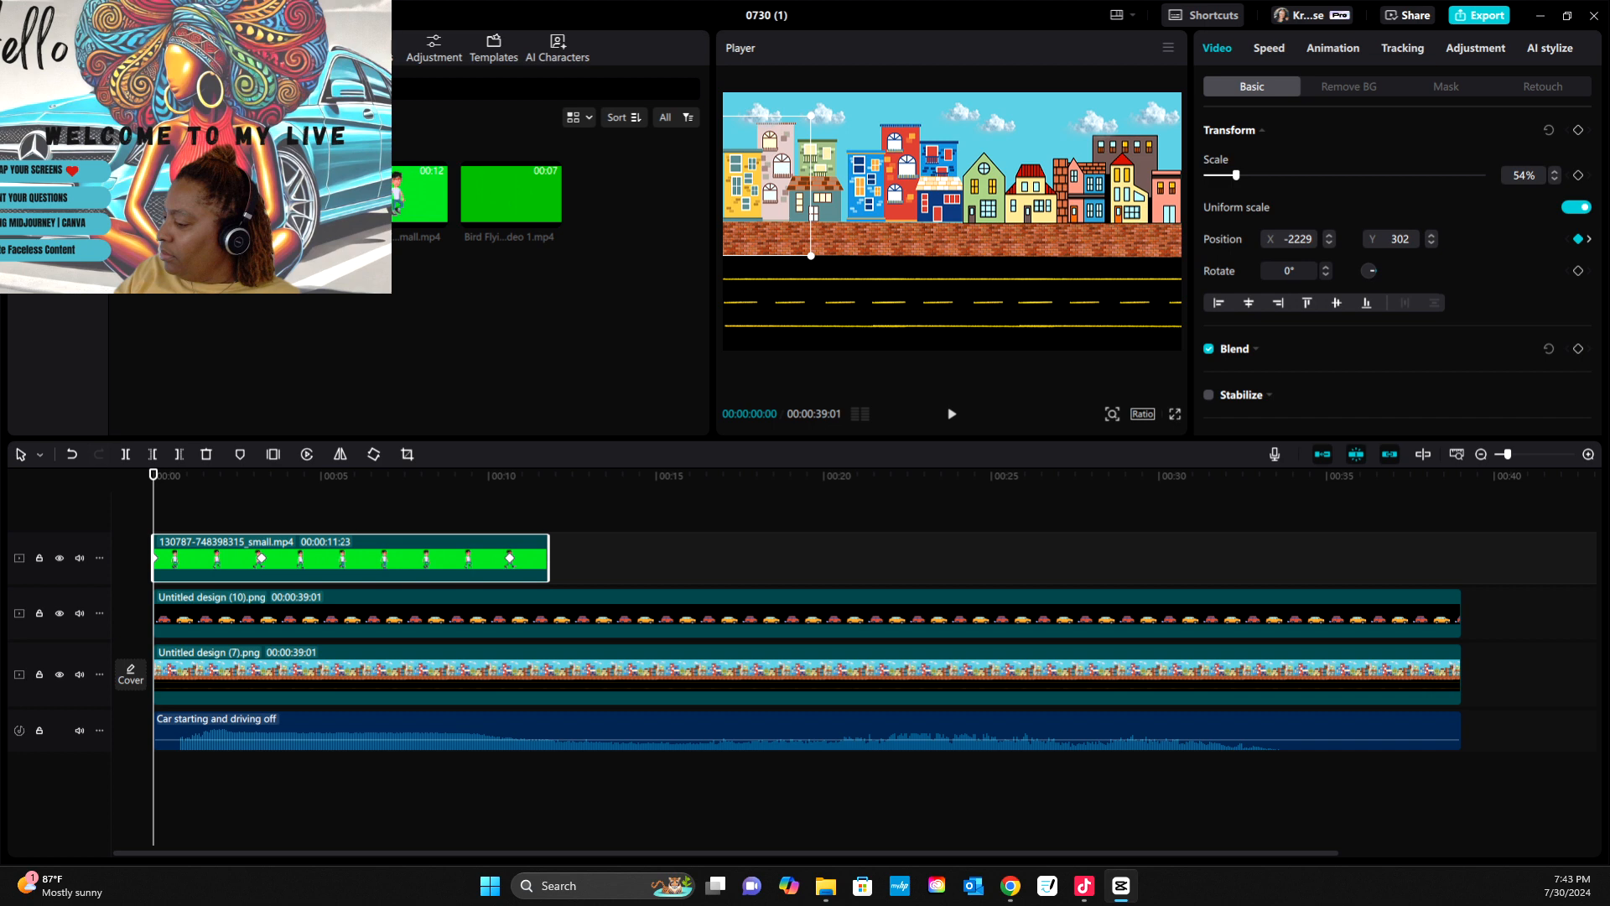
key(space)
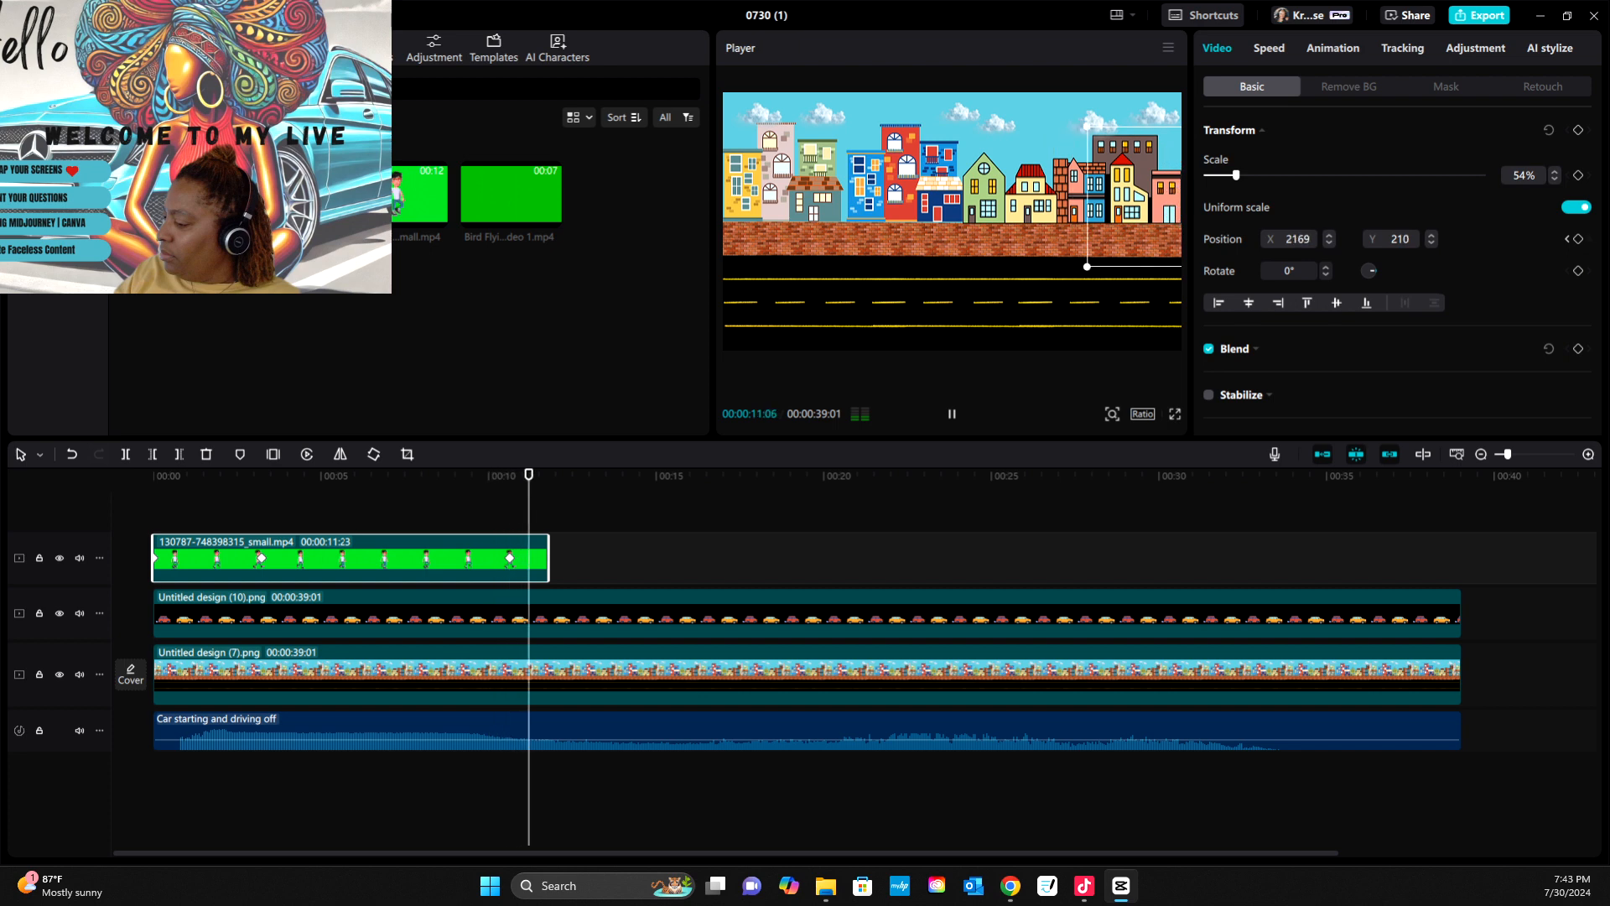
- Play the cars layer between about 00:00:11:18 and 00:00:15:05 to check its movement, and return the playhead to the start
key(space)
click(807, 613)
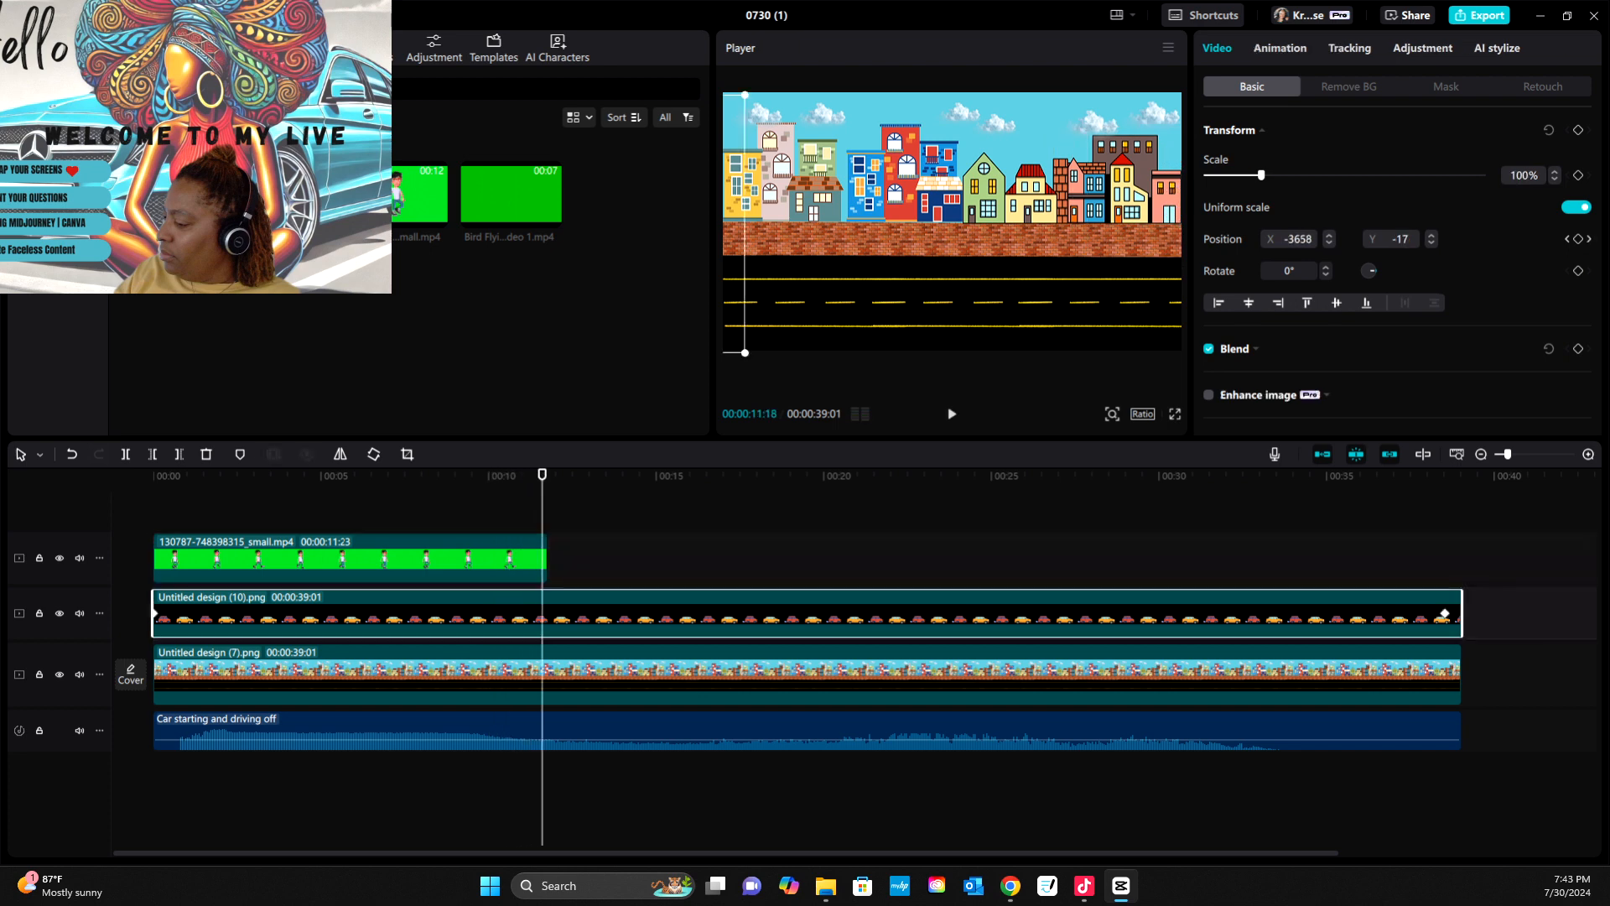
key(space)
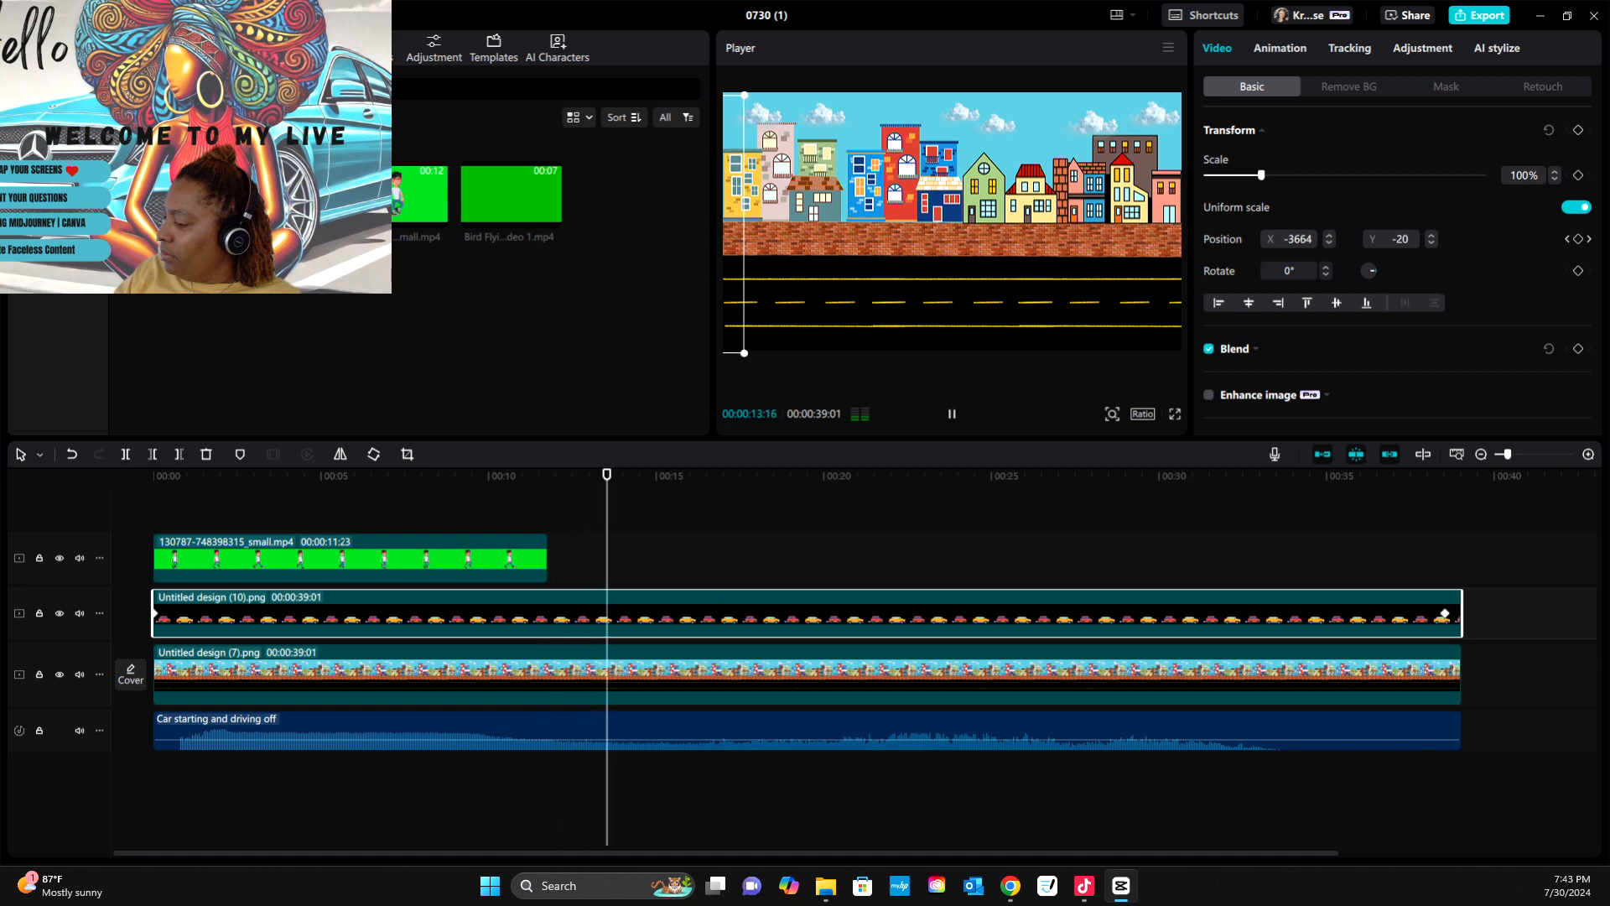
key(space)
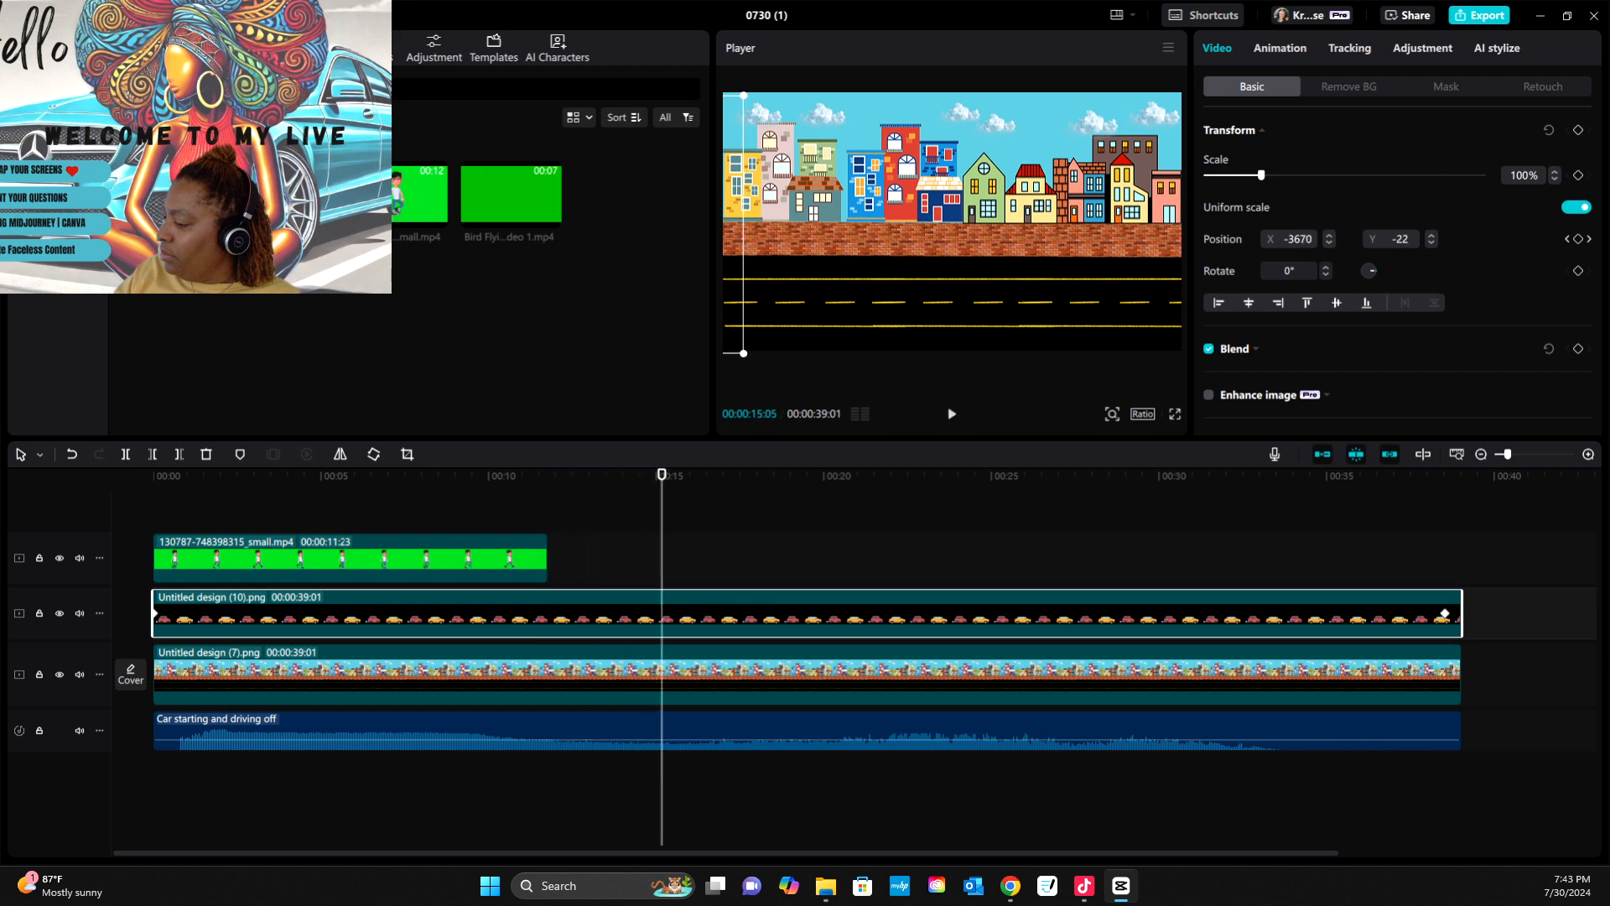
drag(662, 475, 153, 475)
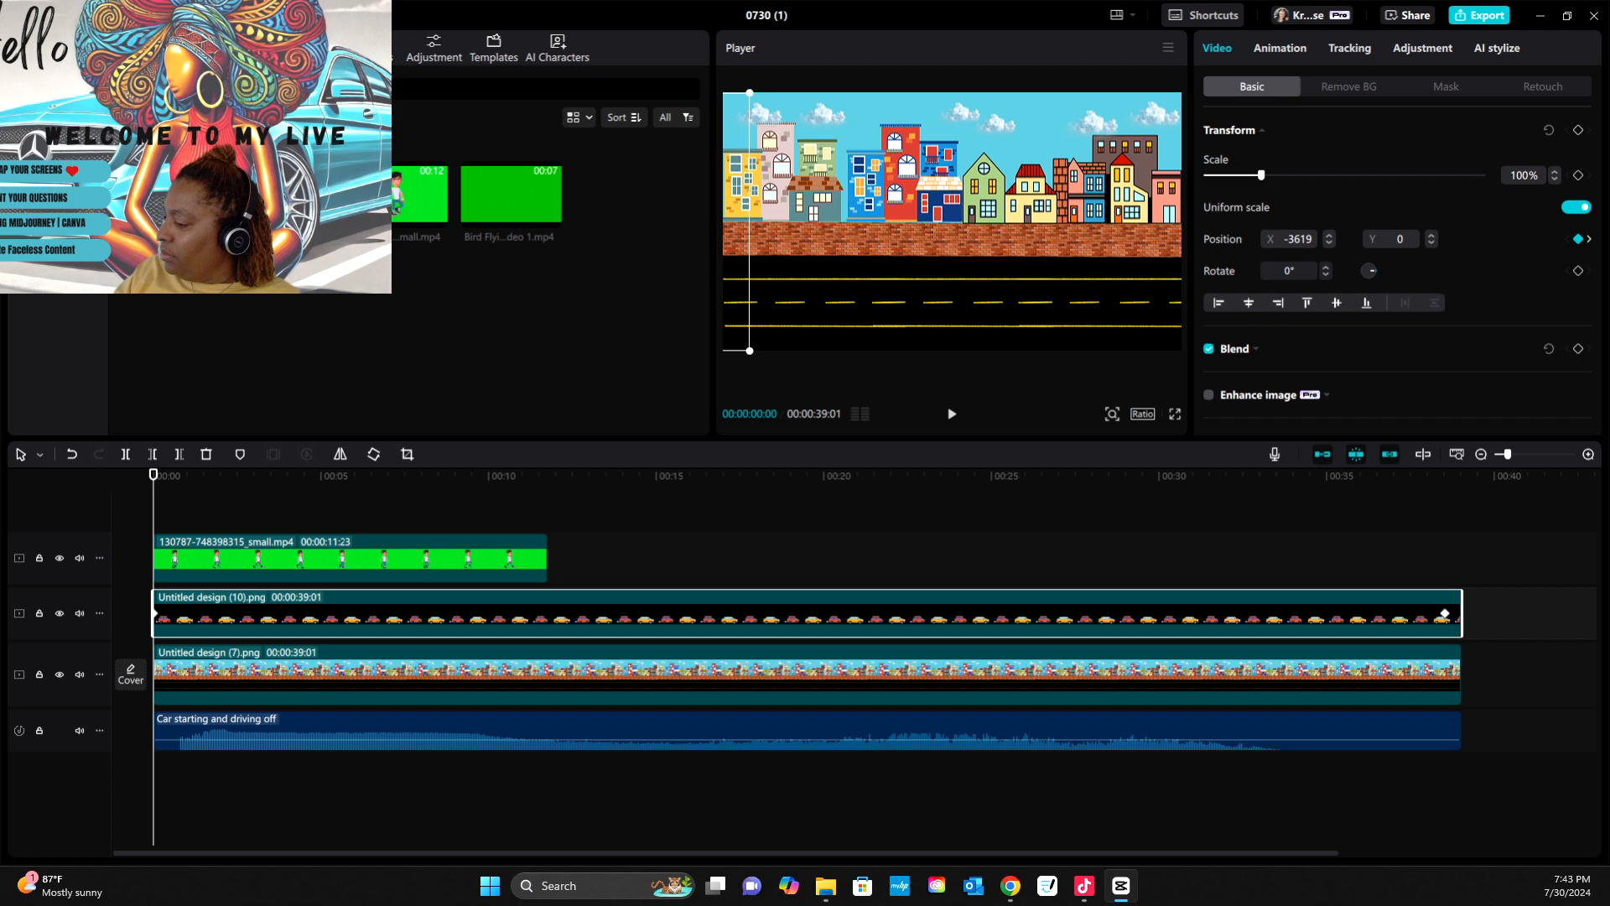
- Lower the walking boy's Chroma key intensity at 00:00:00:00 and preview the first three seconds
click(349, 558)
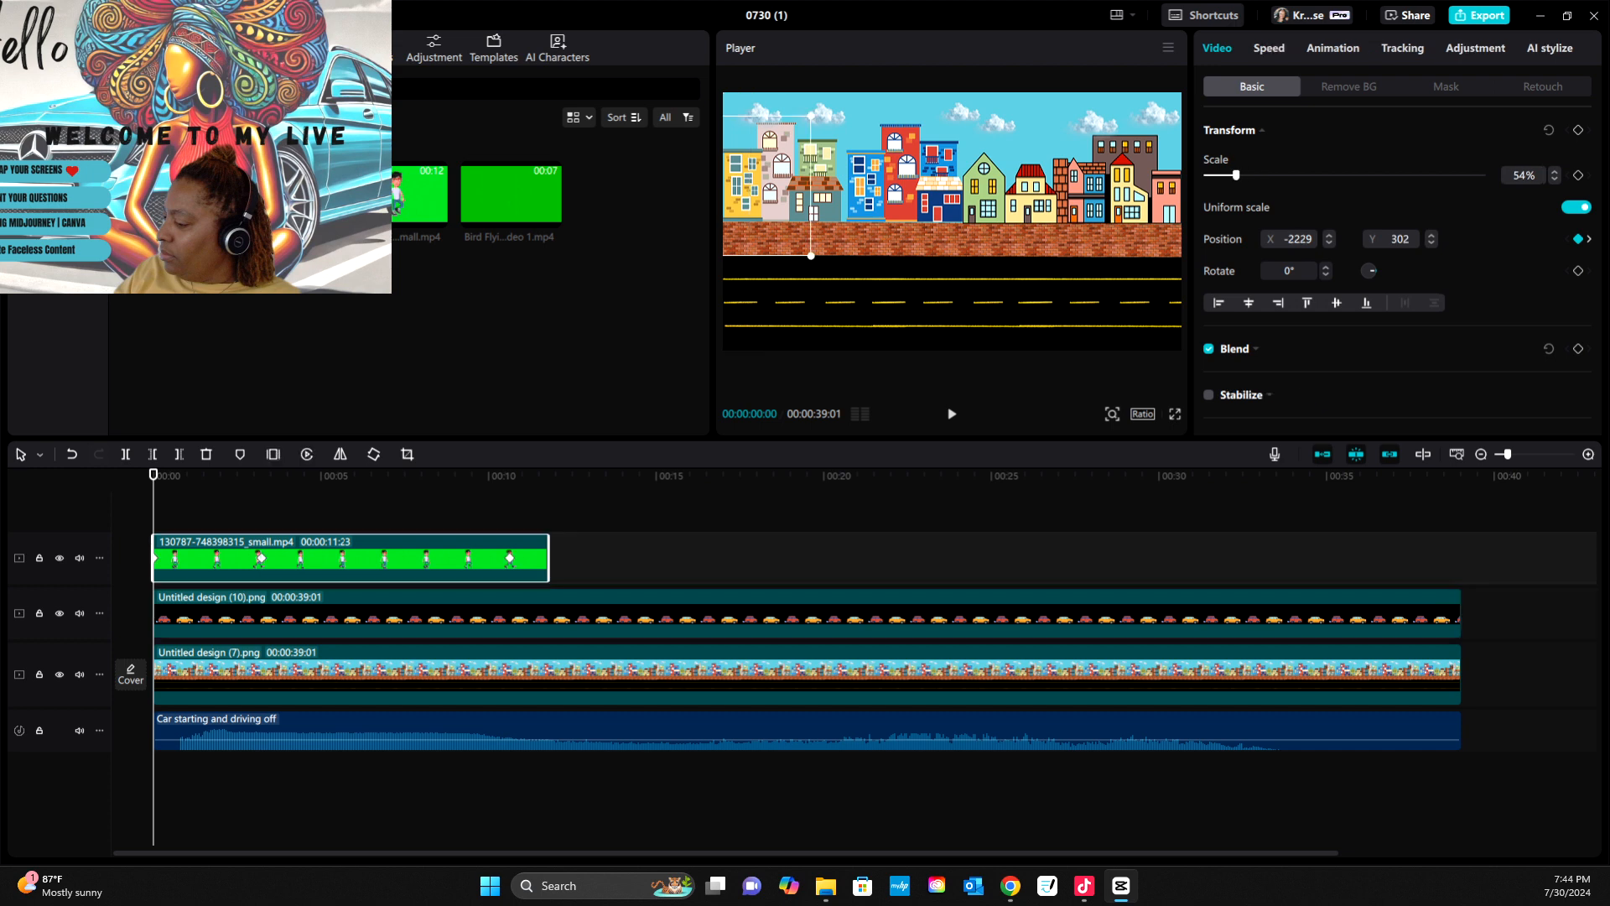
click(1348, 86)
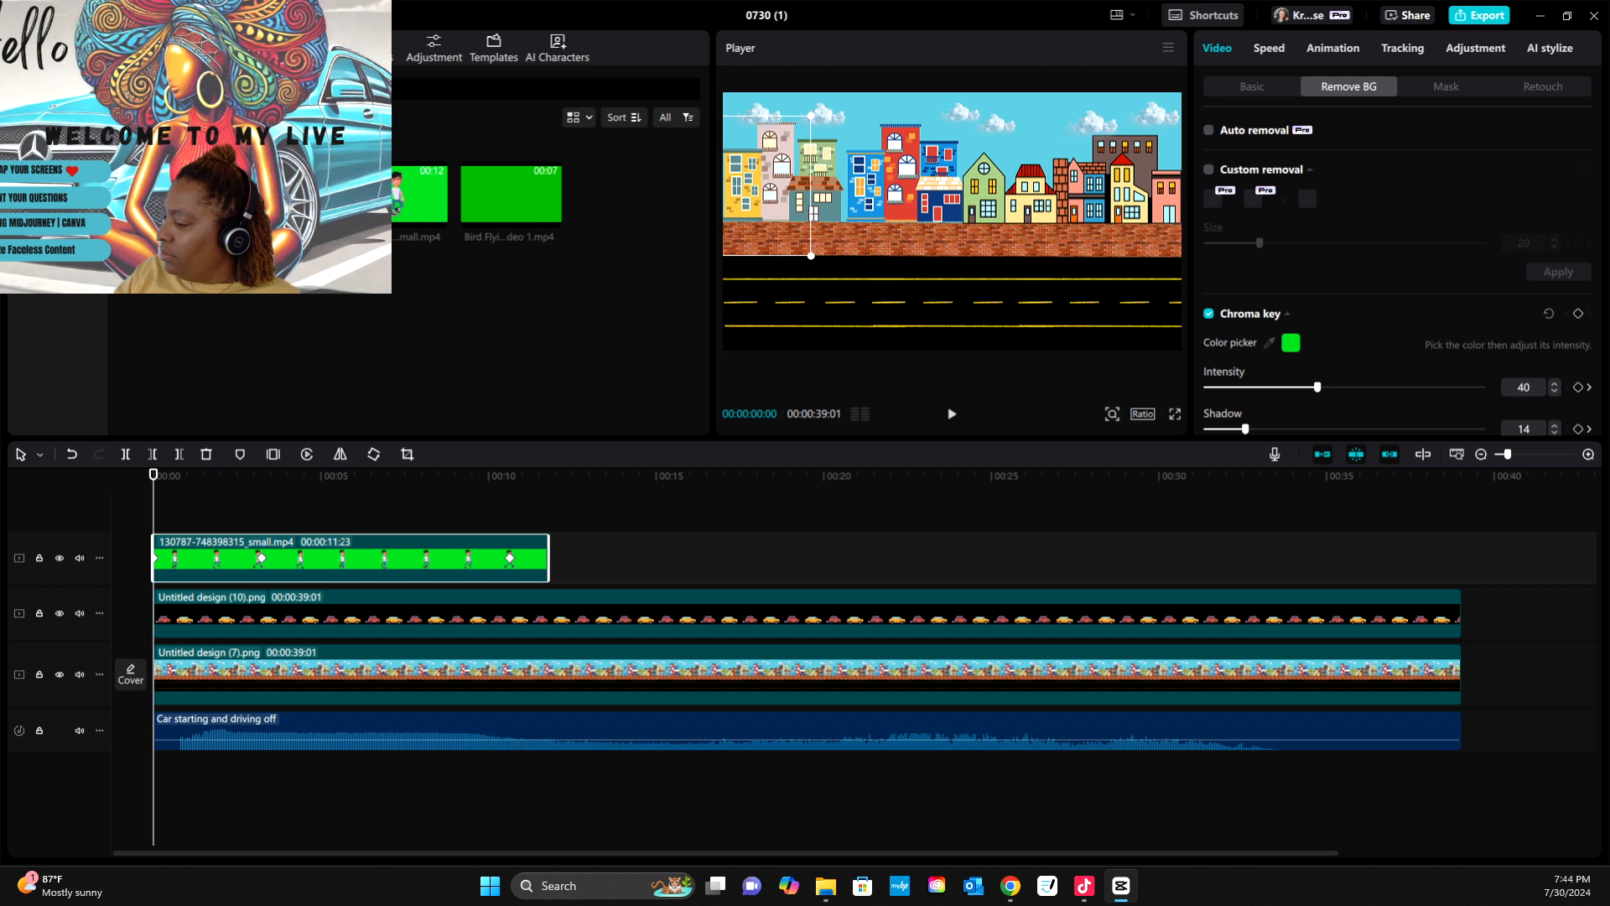
drag(1318, 387, 1223, 388)
key(space)
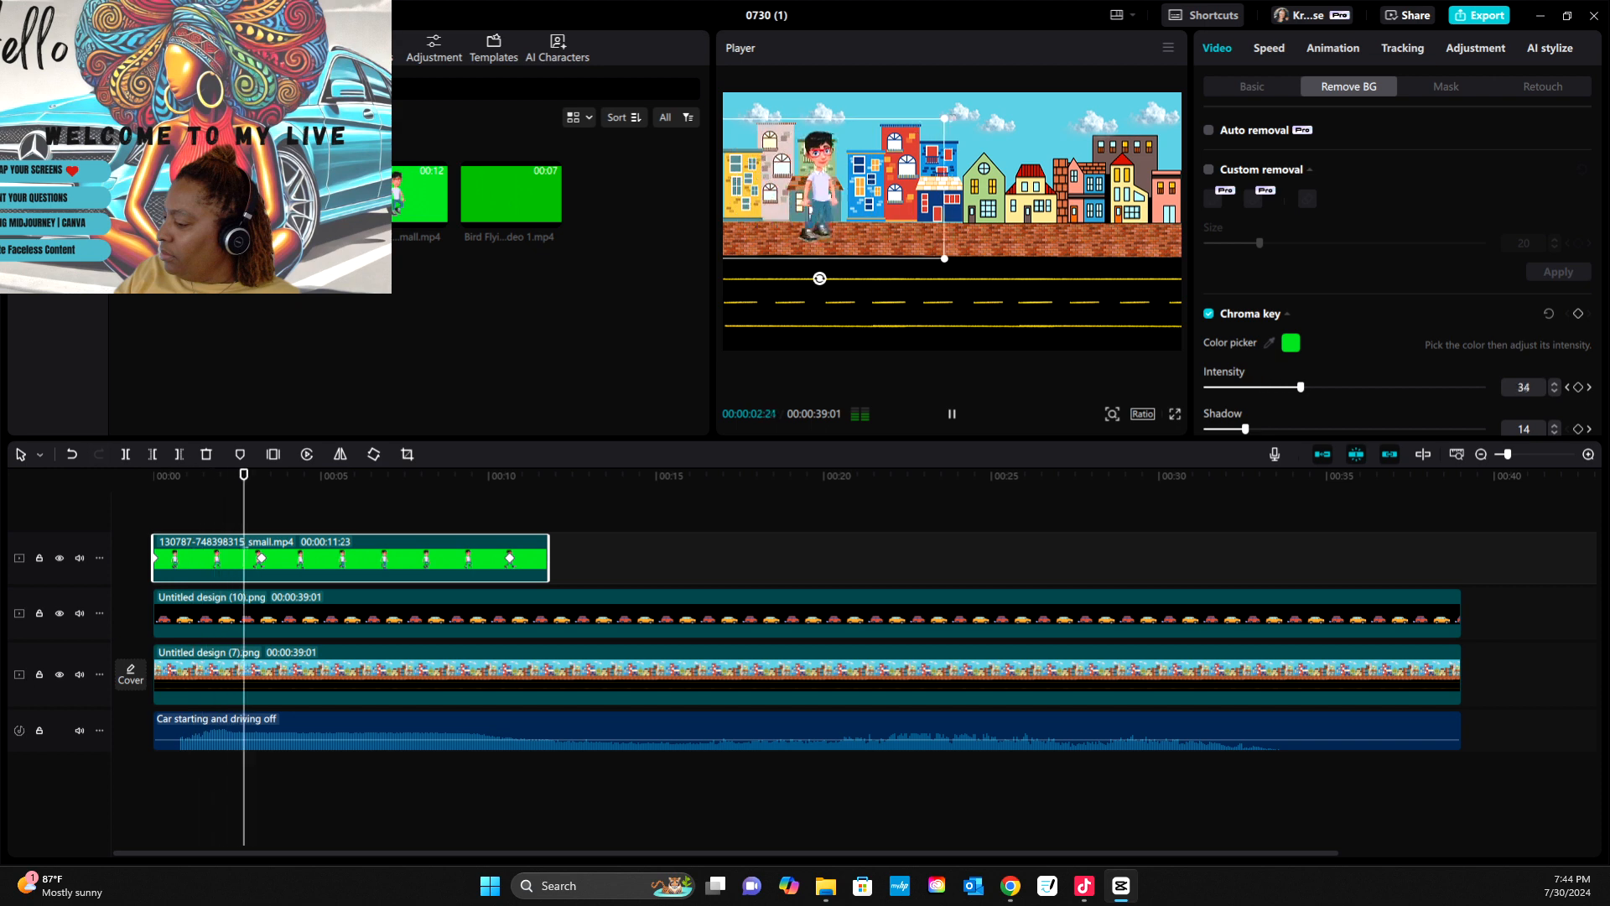
key(space)
- Play from 00:00:03:08 to about 00:00:05:02 to check the boy and the cars layer, and return to the start
click(952, 302)
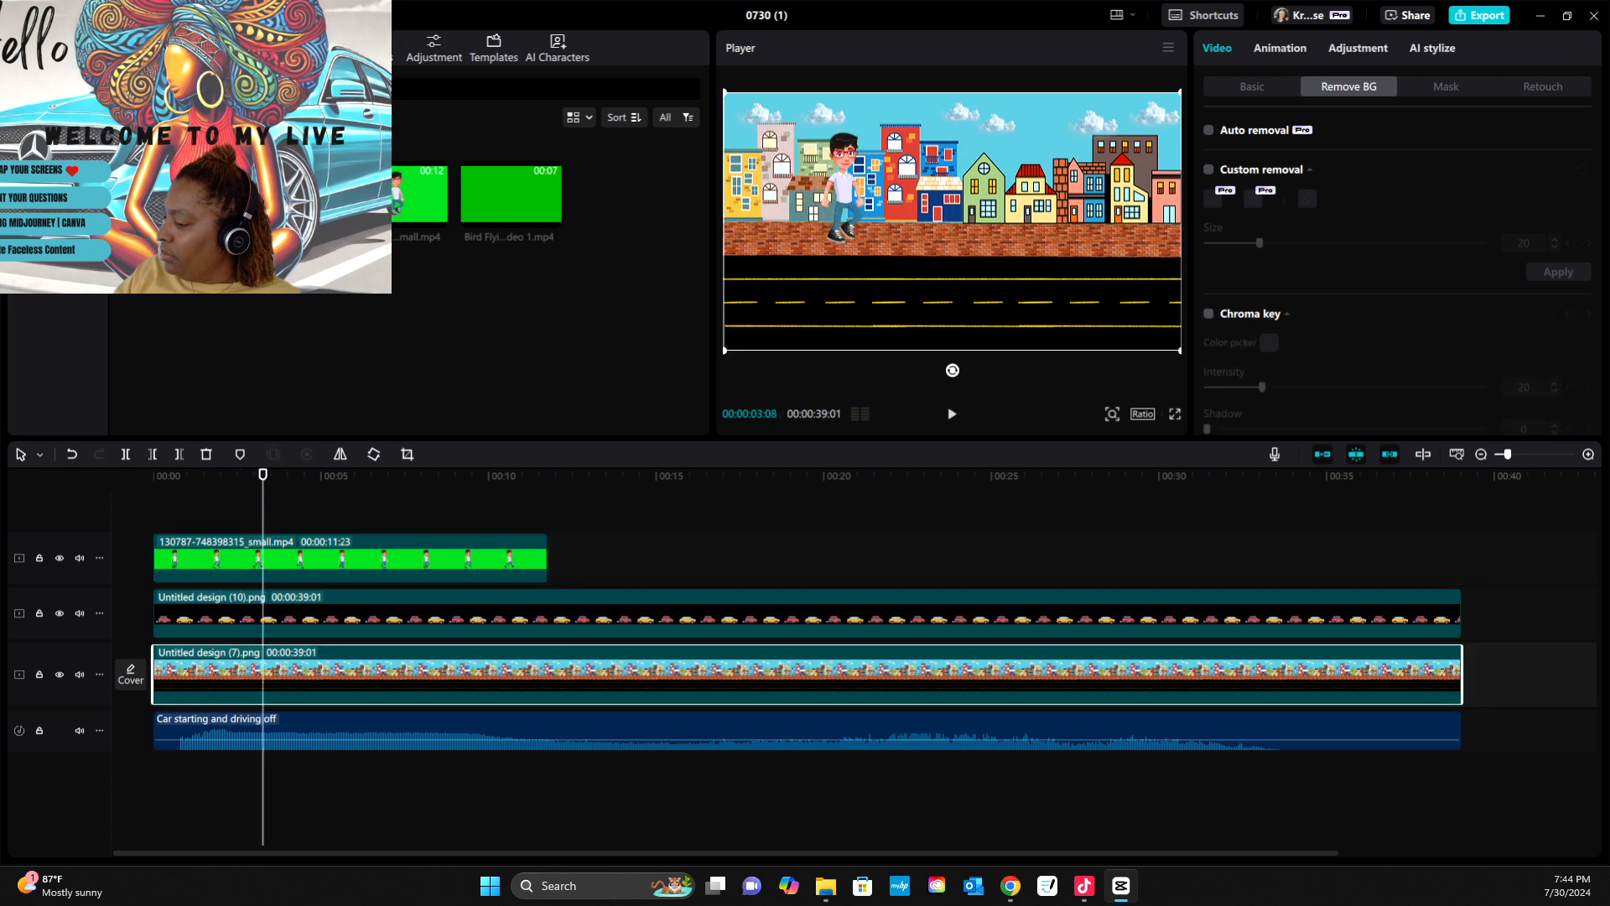
key(space)
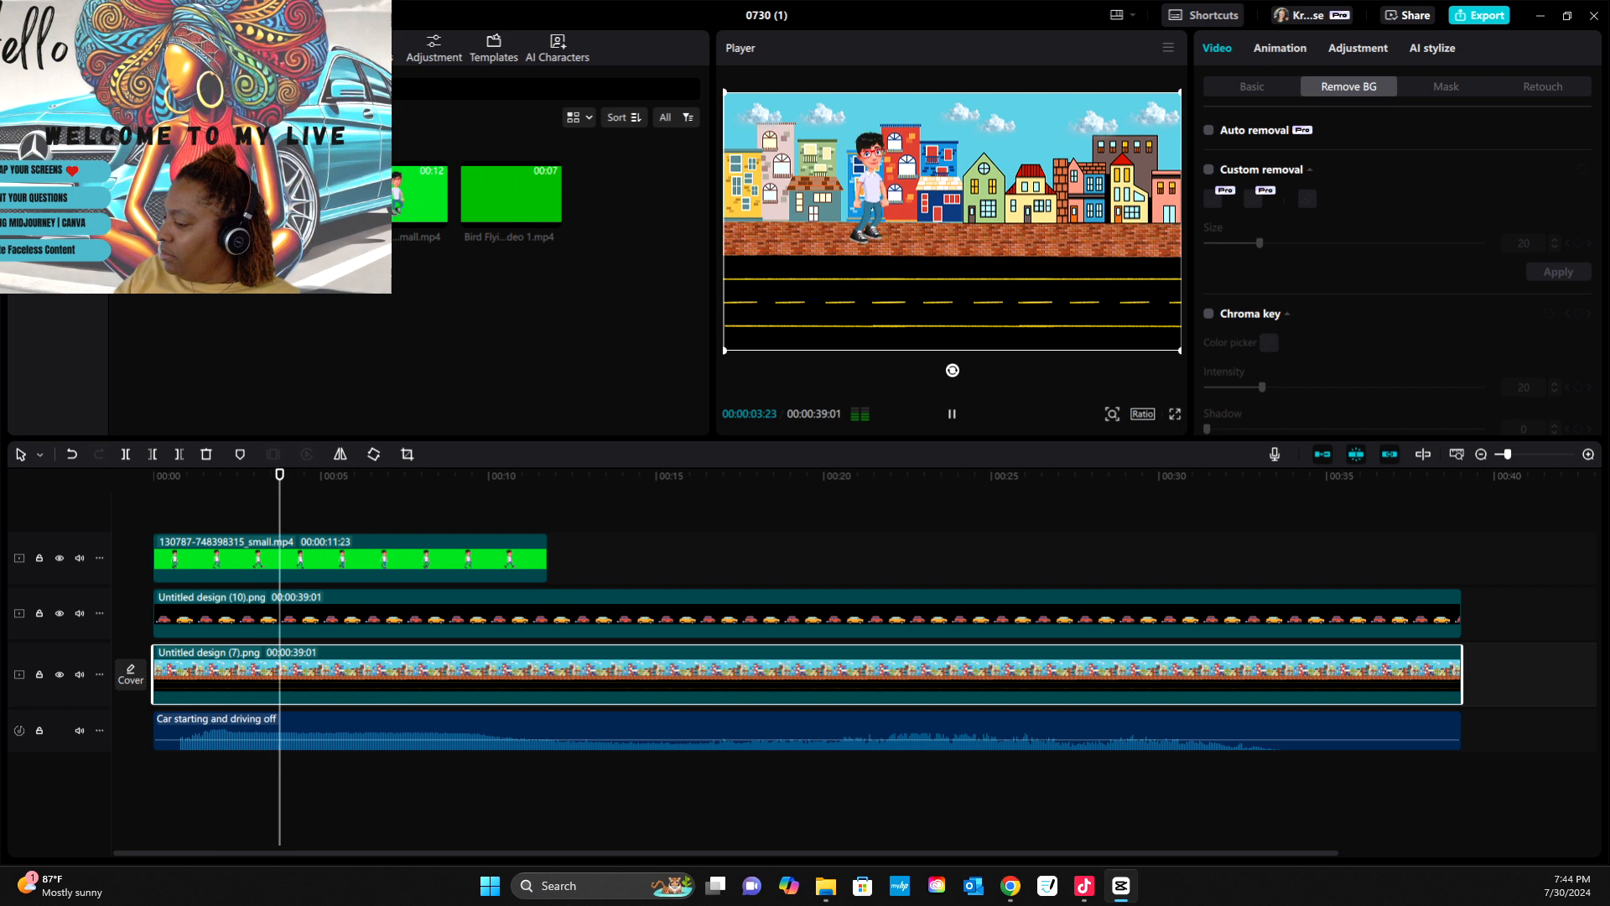
key(space)
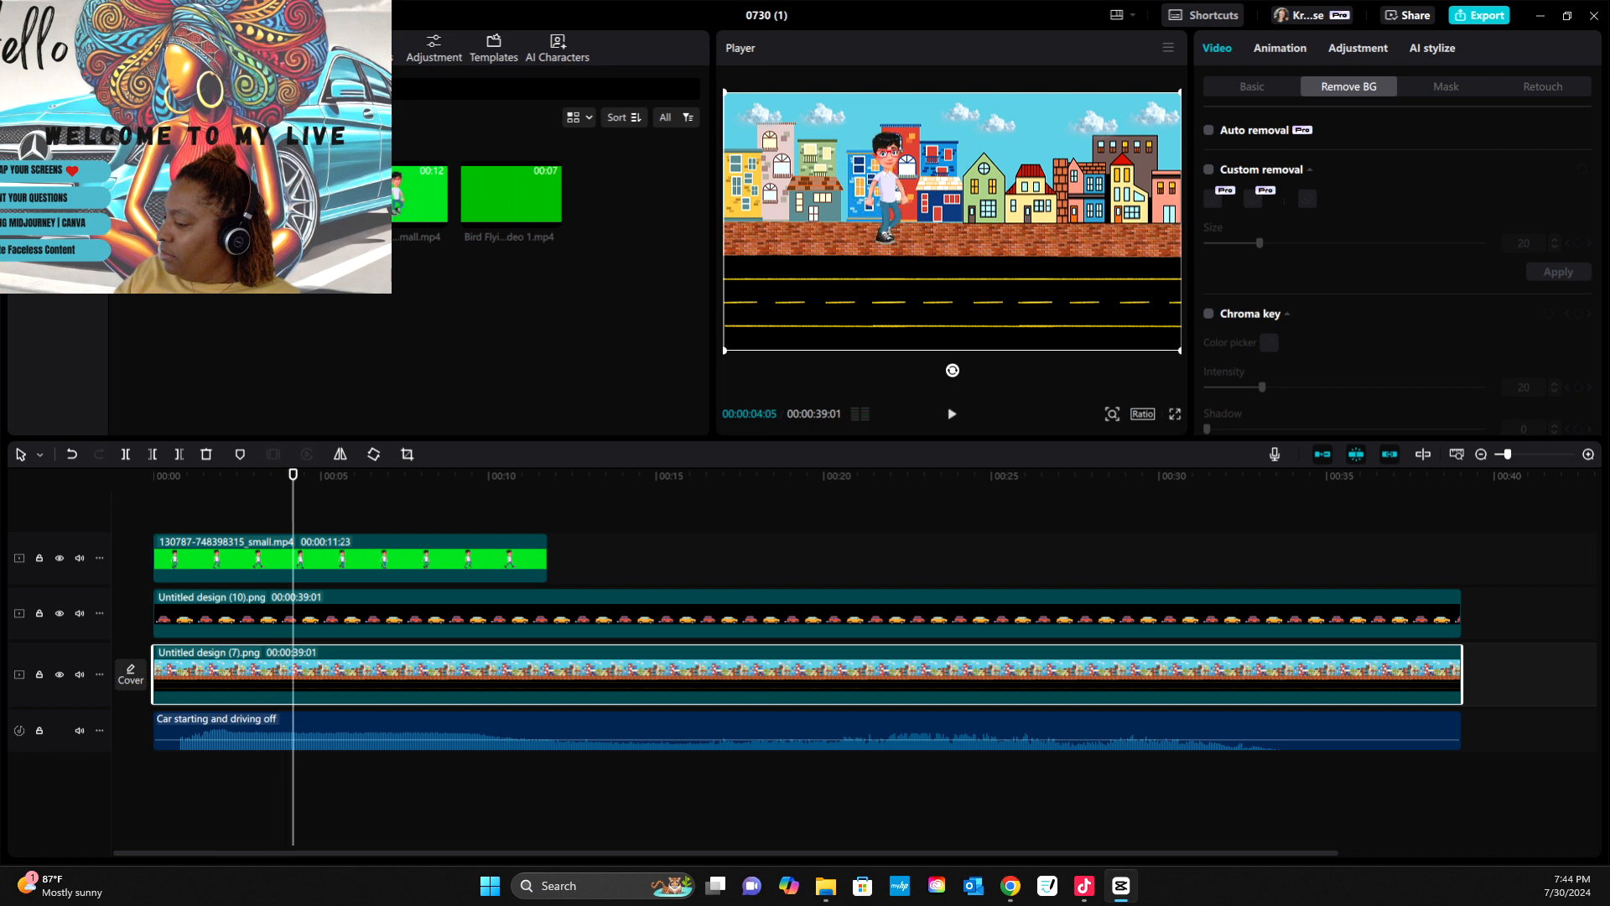
click(806, 613)
key(space)
key(space)
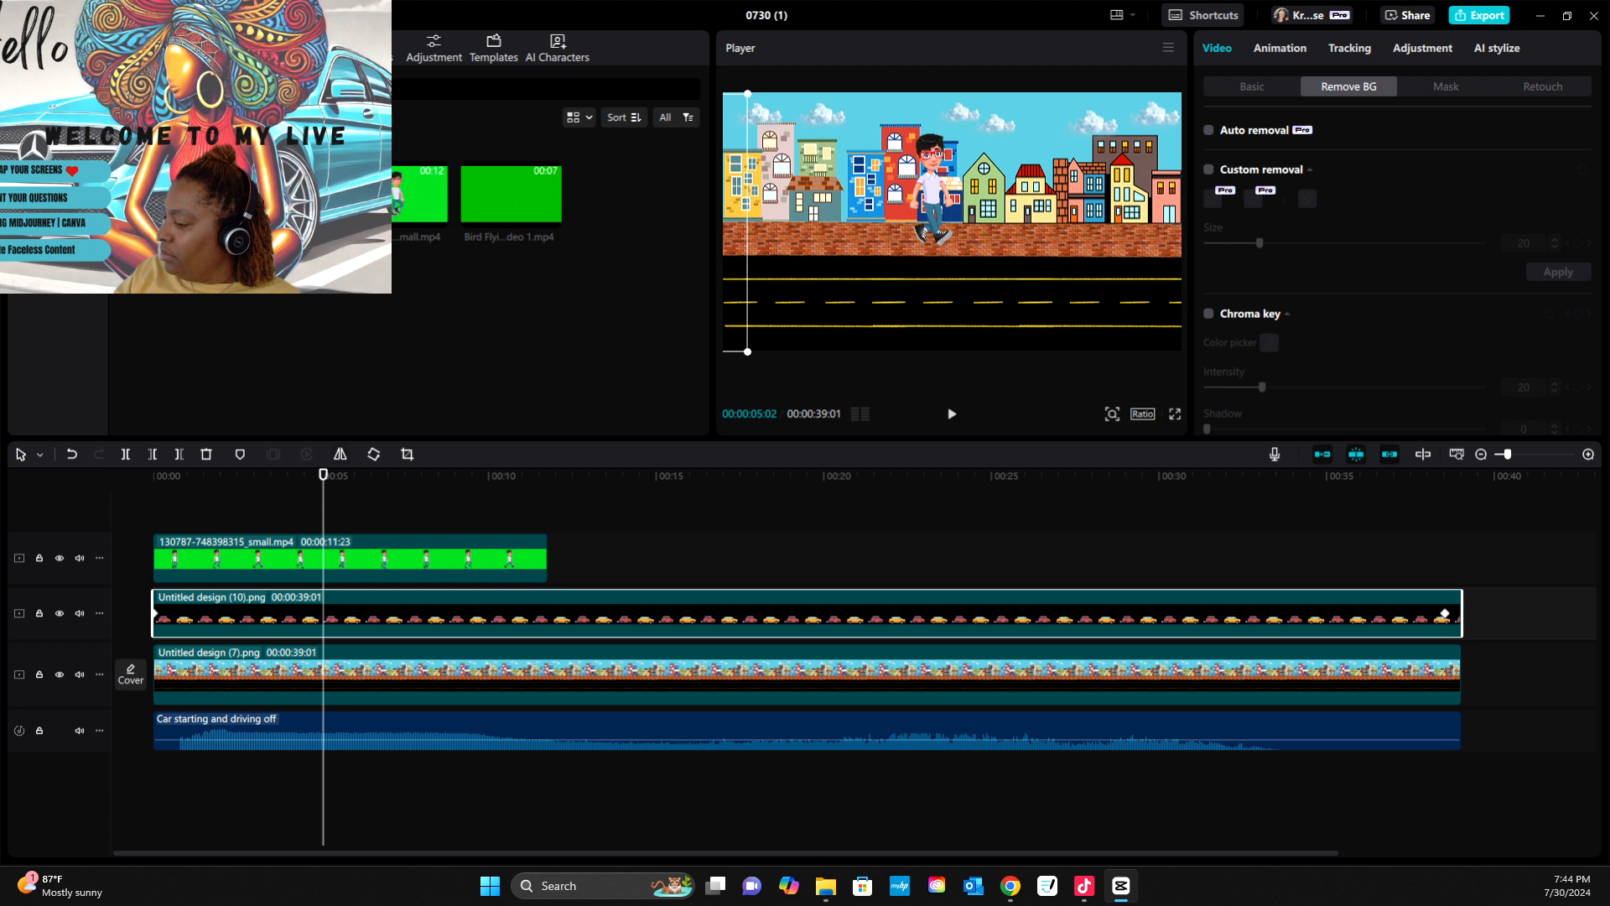
drag(323, 476, 153, 475)
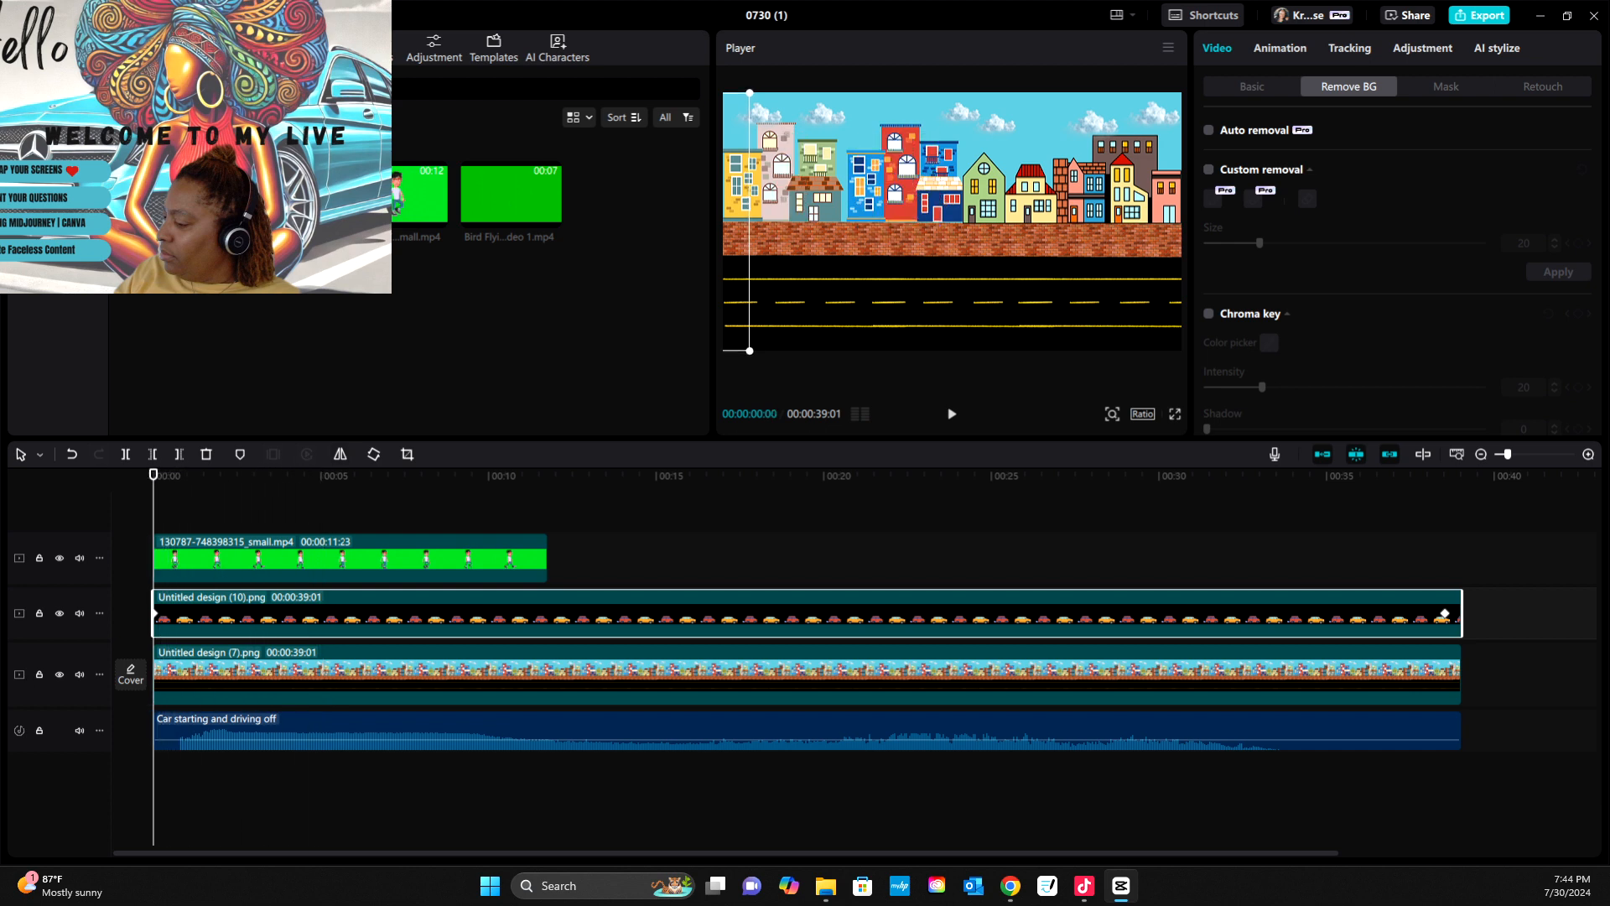
- Review the cars layer's transform and background removal settings, and briefly play it from the start
click(1251, 87)
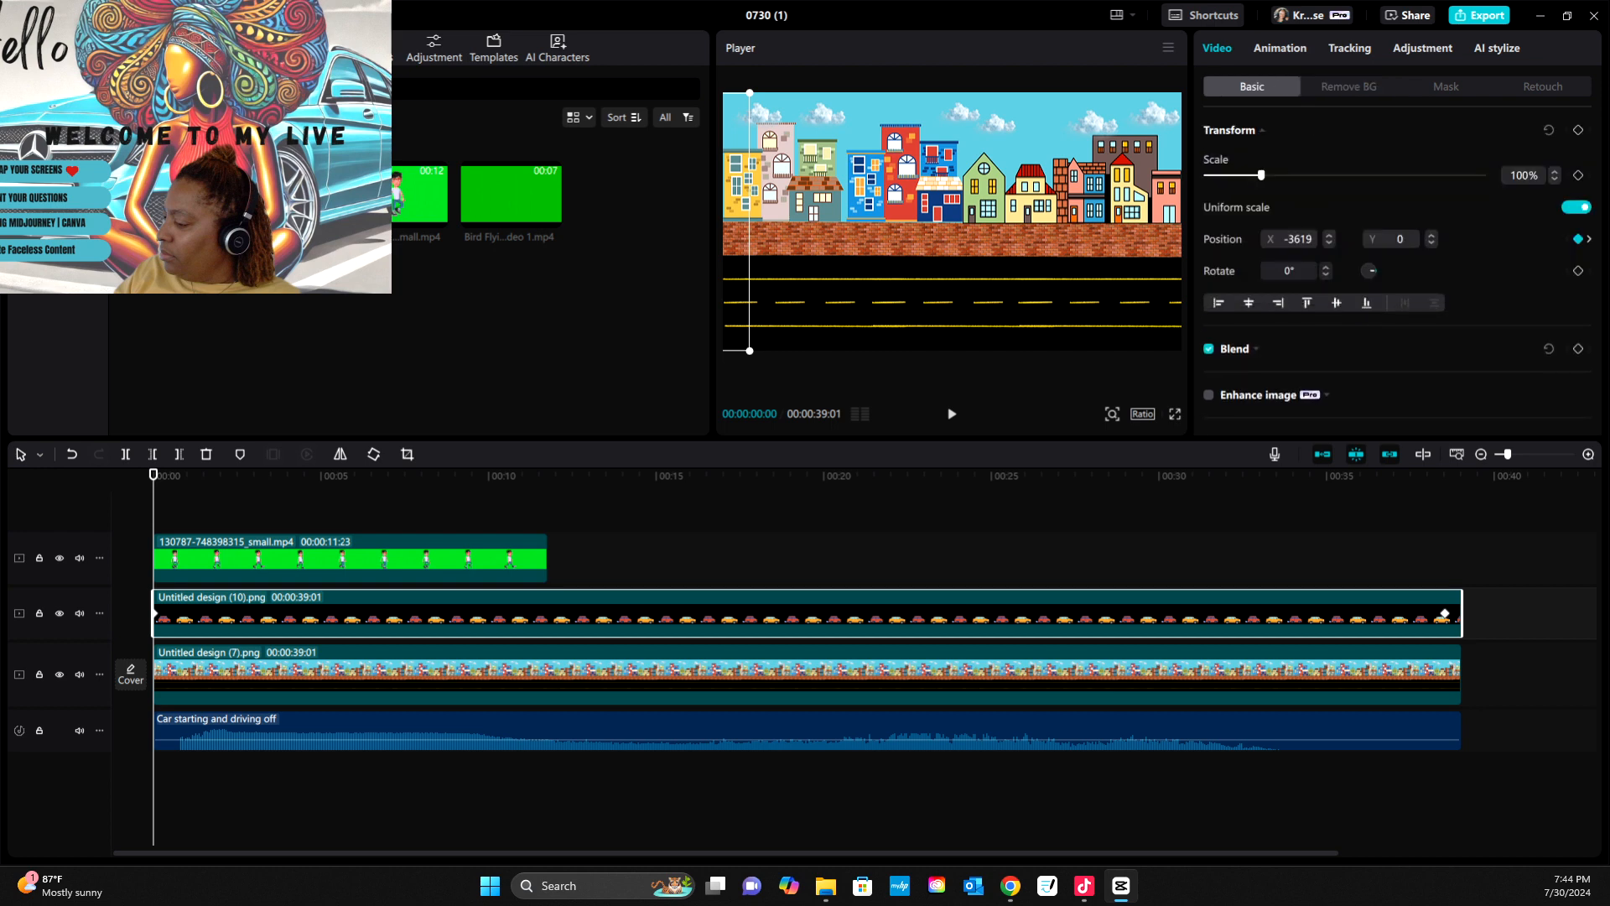
click(1348, 86)
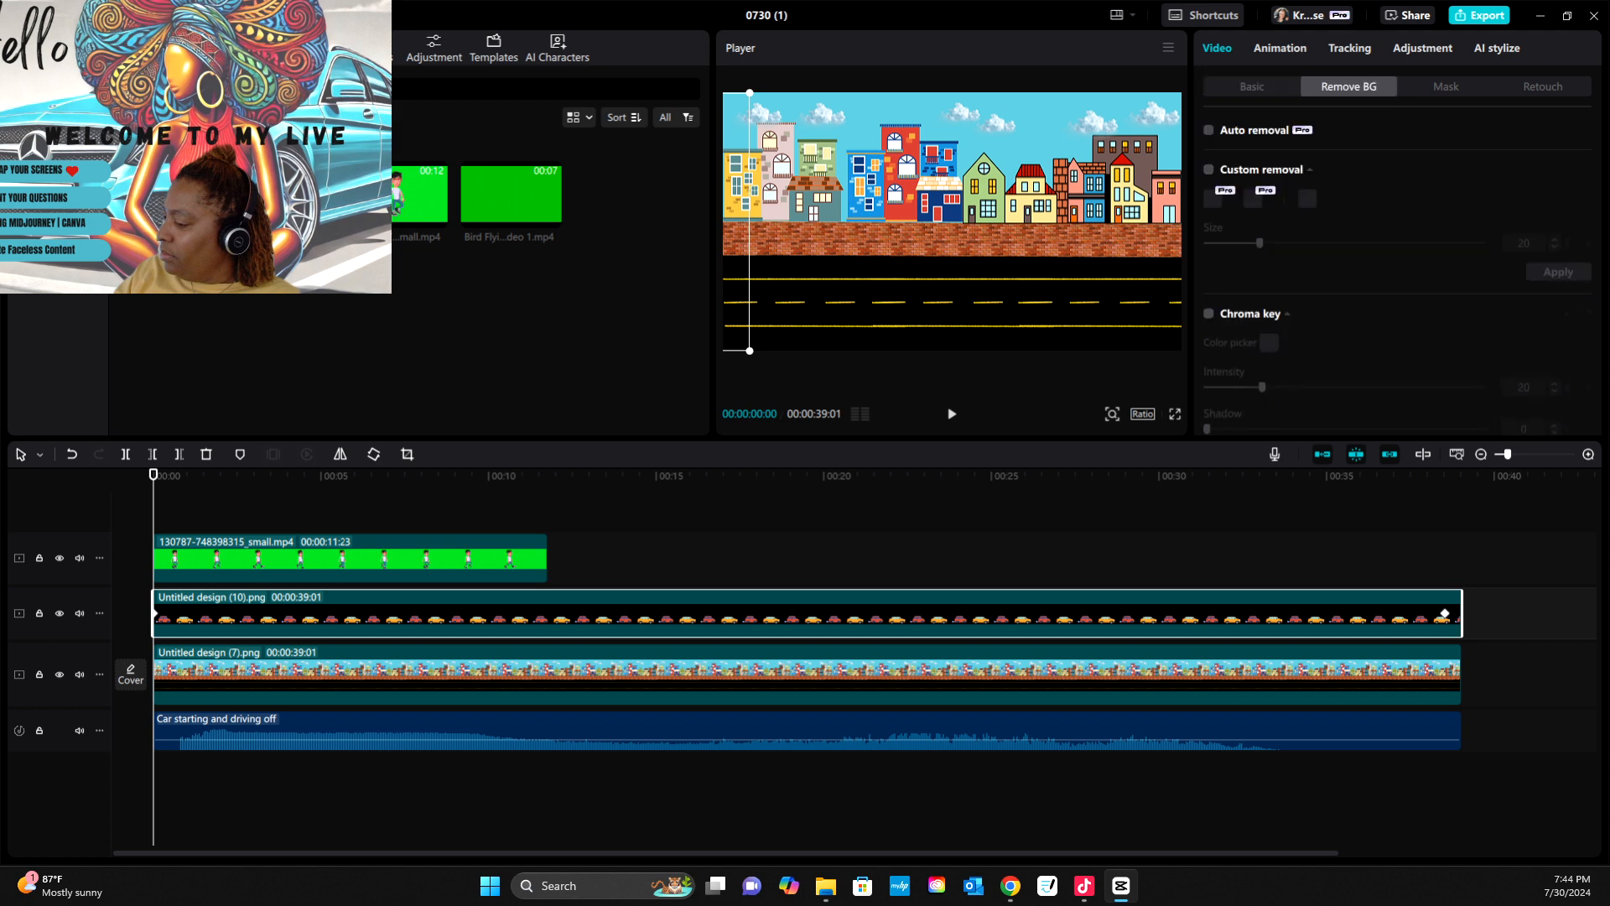
click(1250, 87)
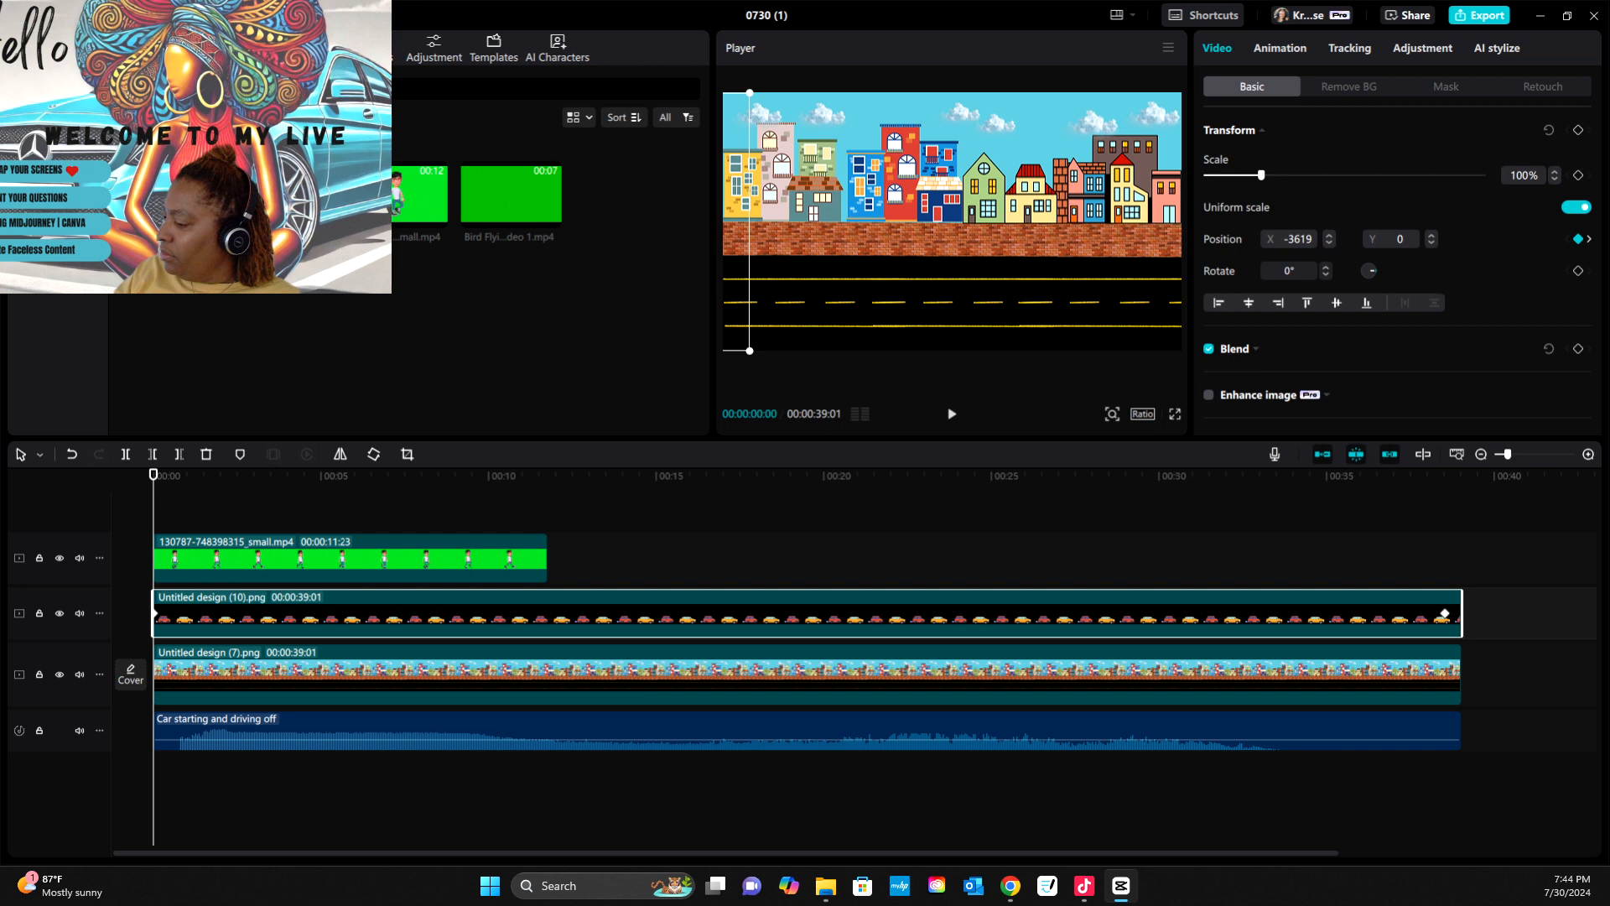
key(space)
key(space)
key(Home)
- Replace the cars layer's position keyframe at 00:00:00:00 with one at X -3749, Y -56
click(1589, 239)
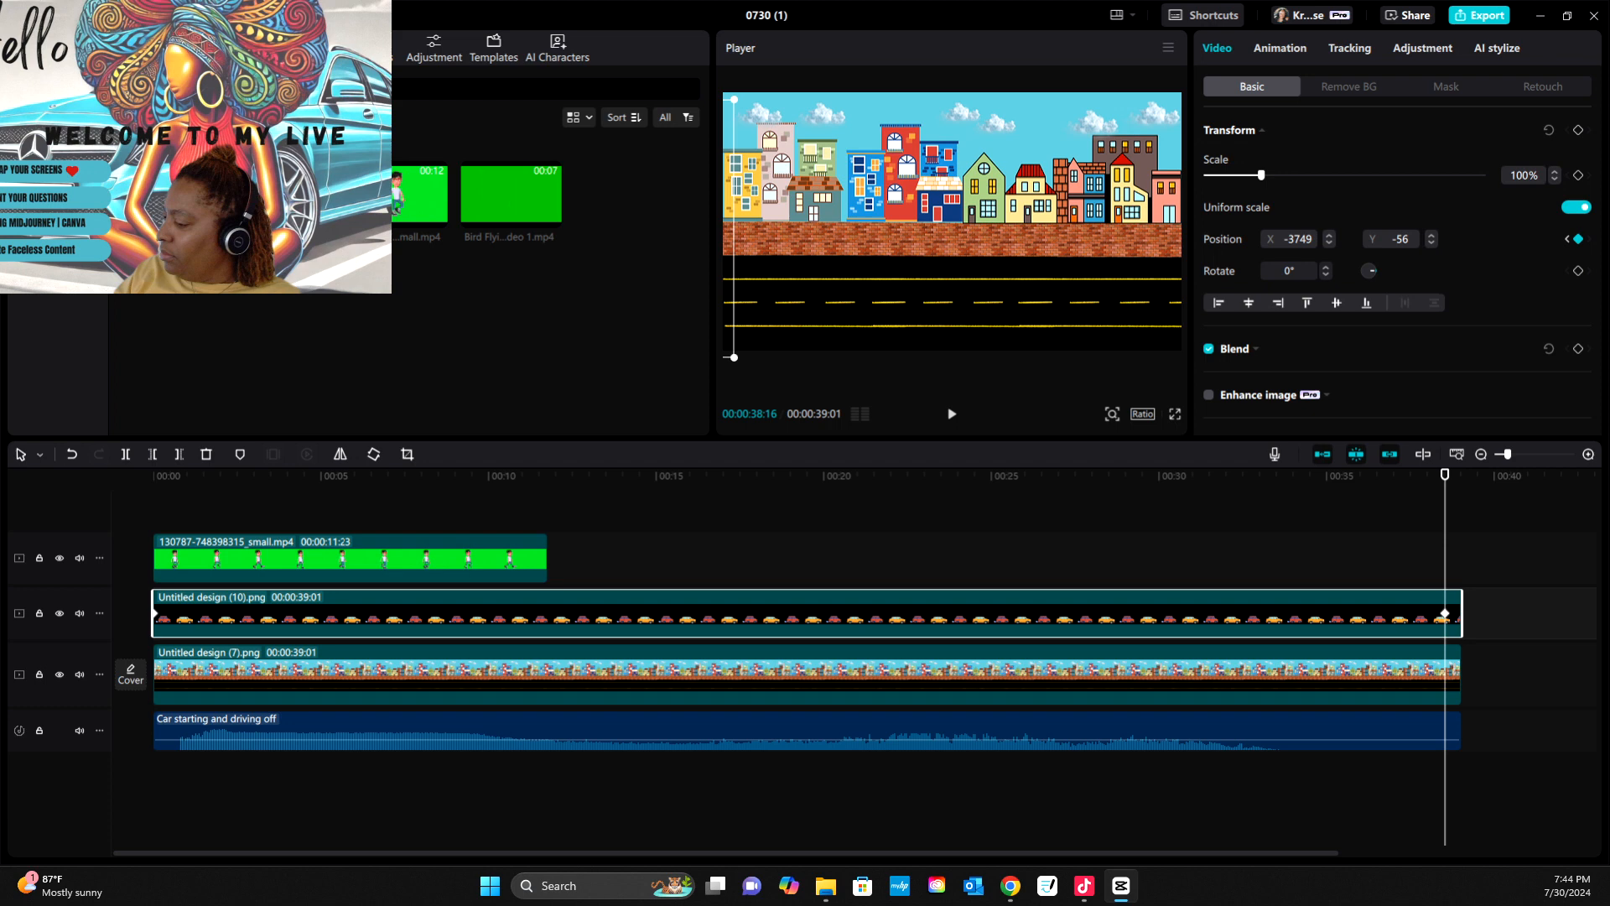
click(1567, 239)
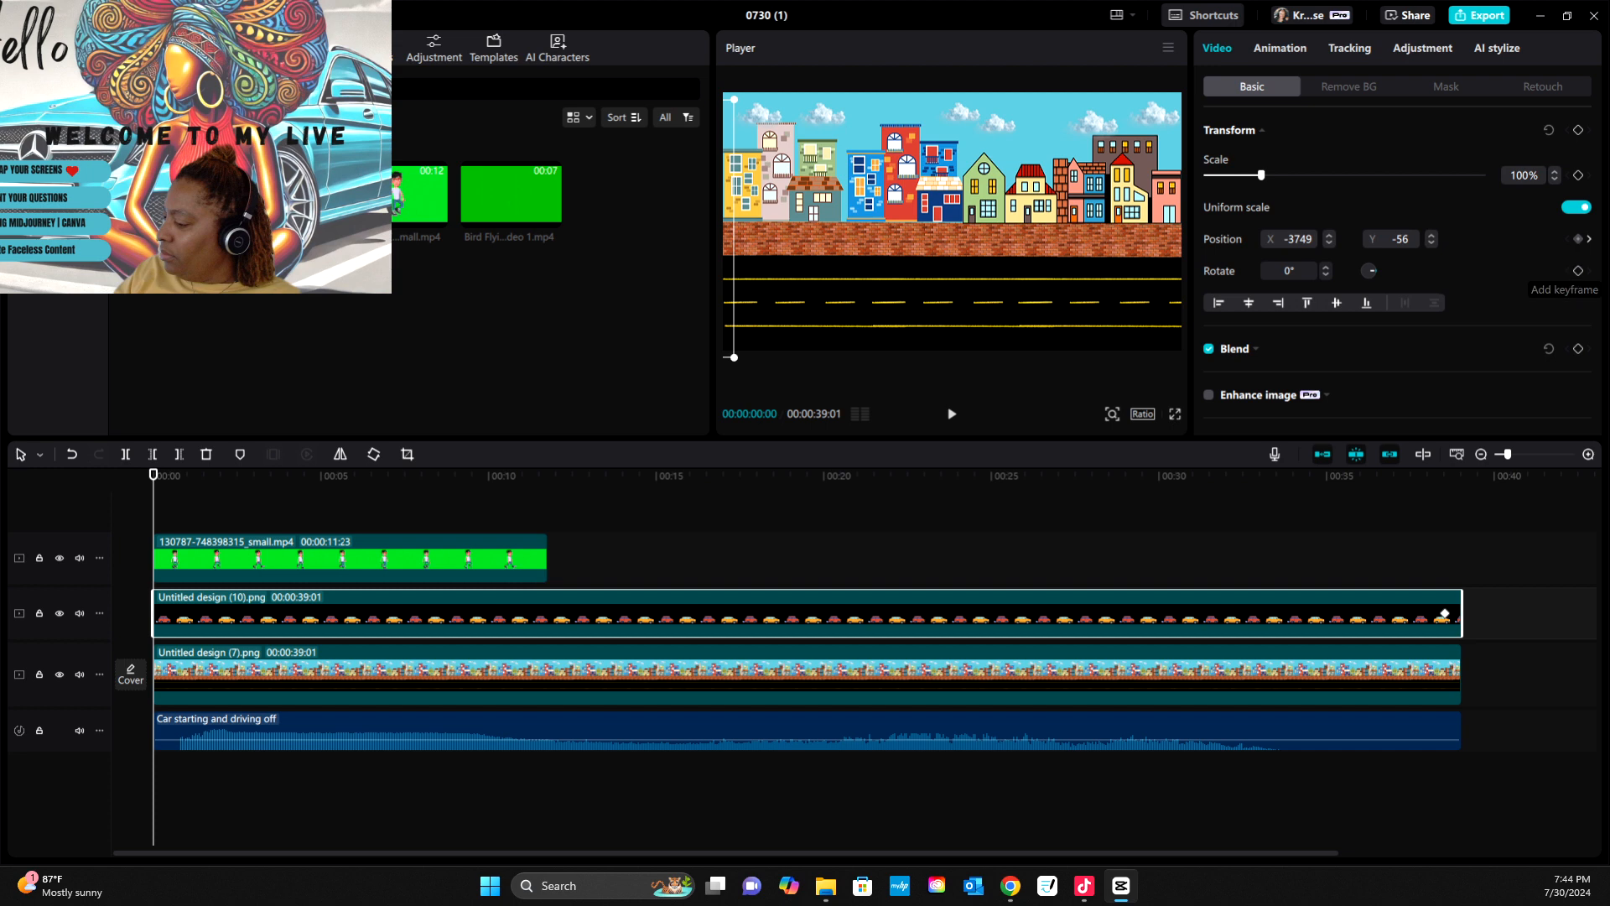
click(1577, 239)
- Move the cars layer off the frame's right side at 00:00:38:16, to about X 3724, Y -126, and return to the start
drag(154, 475, 1444, 475)
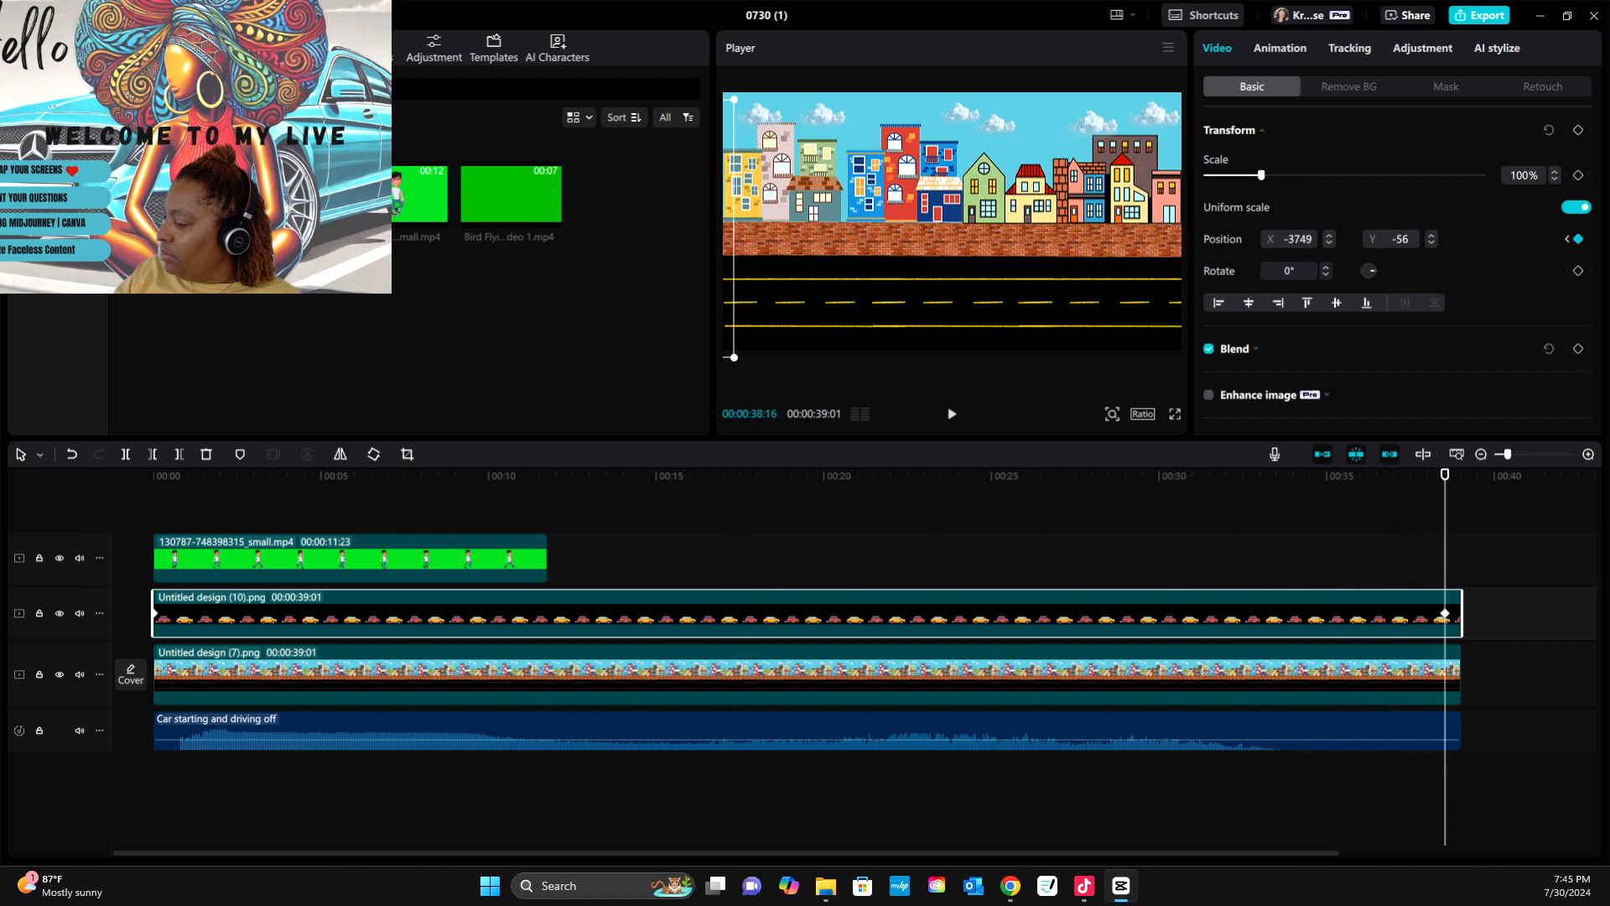
drag(728, 293, 1609, 296)
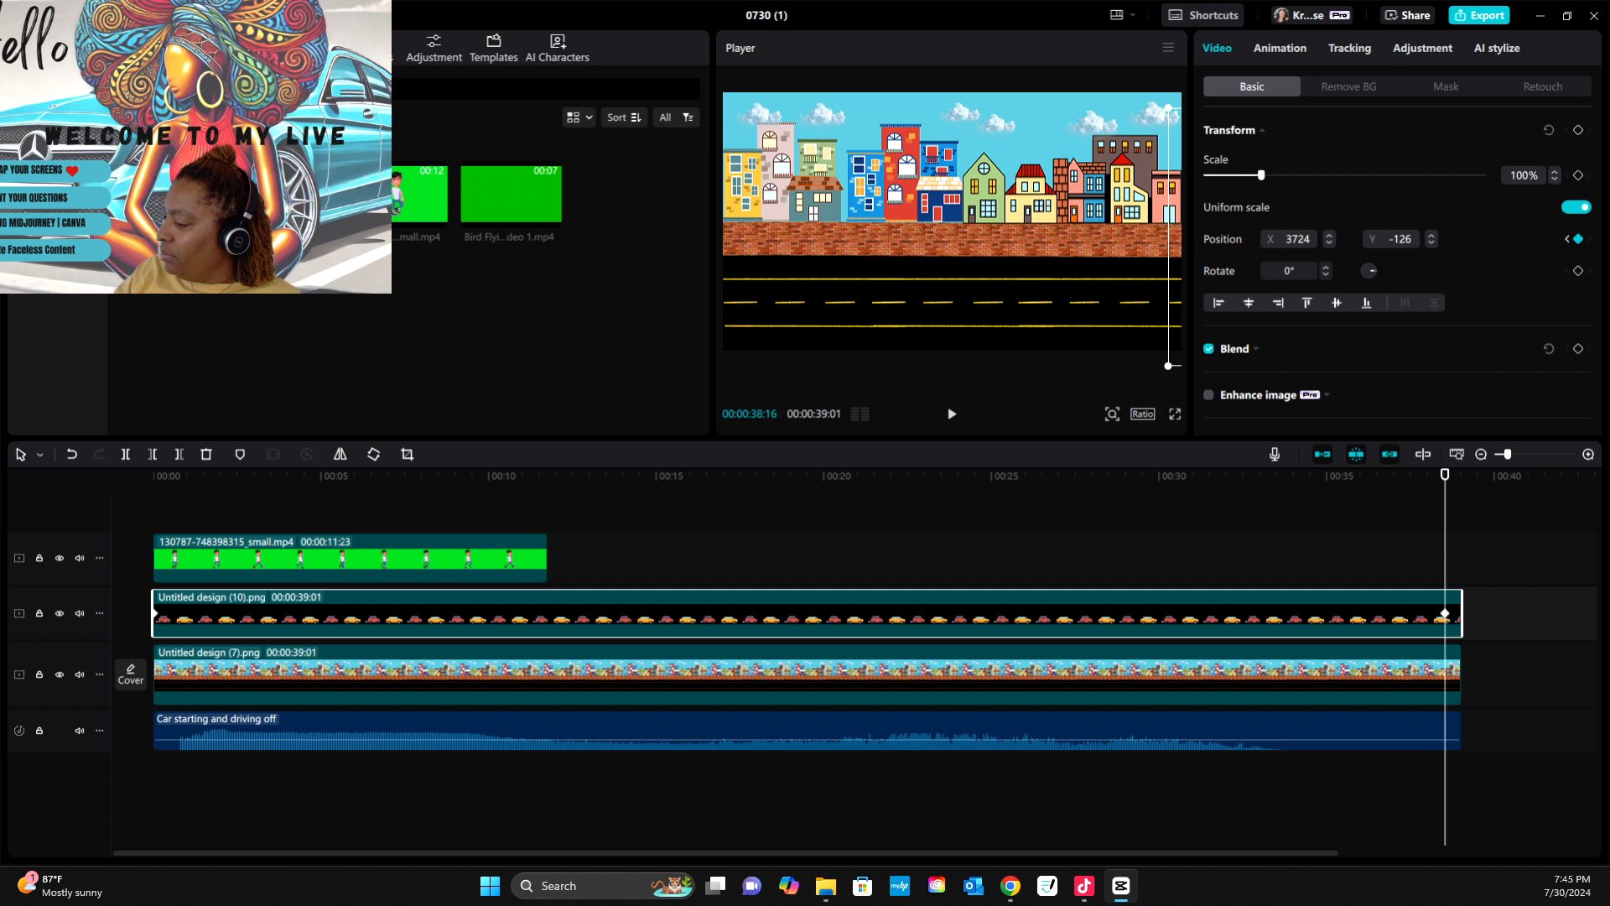
drag(1445, 474, 154, 474)
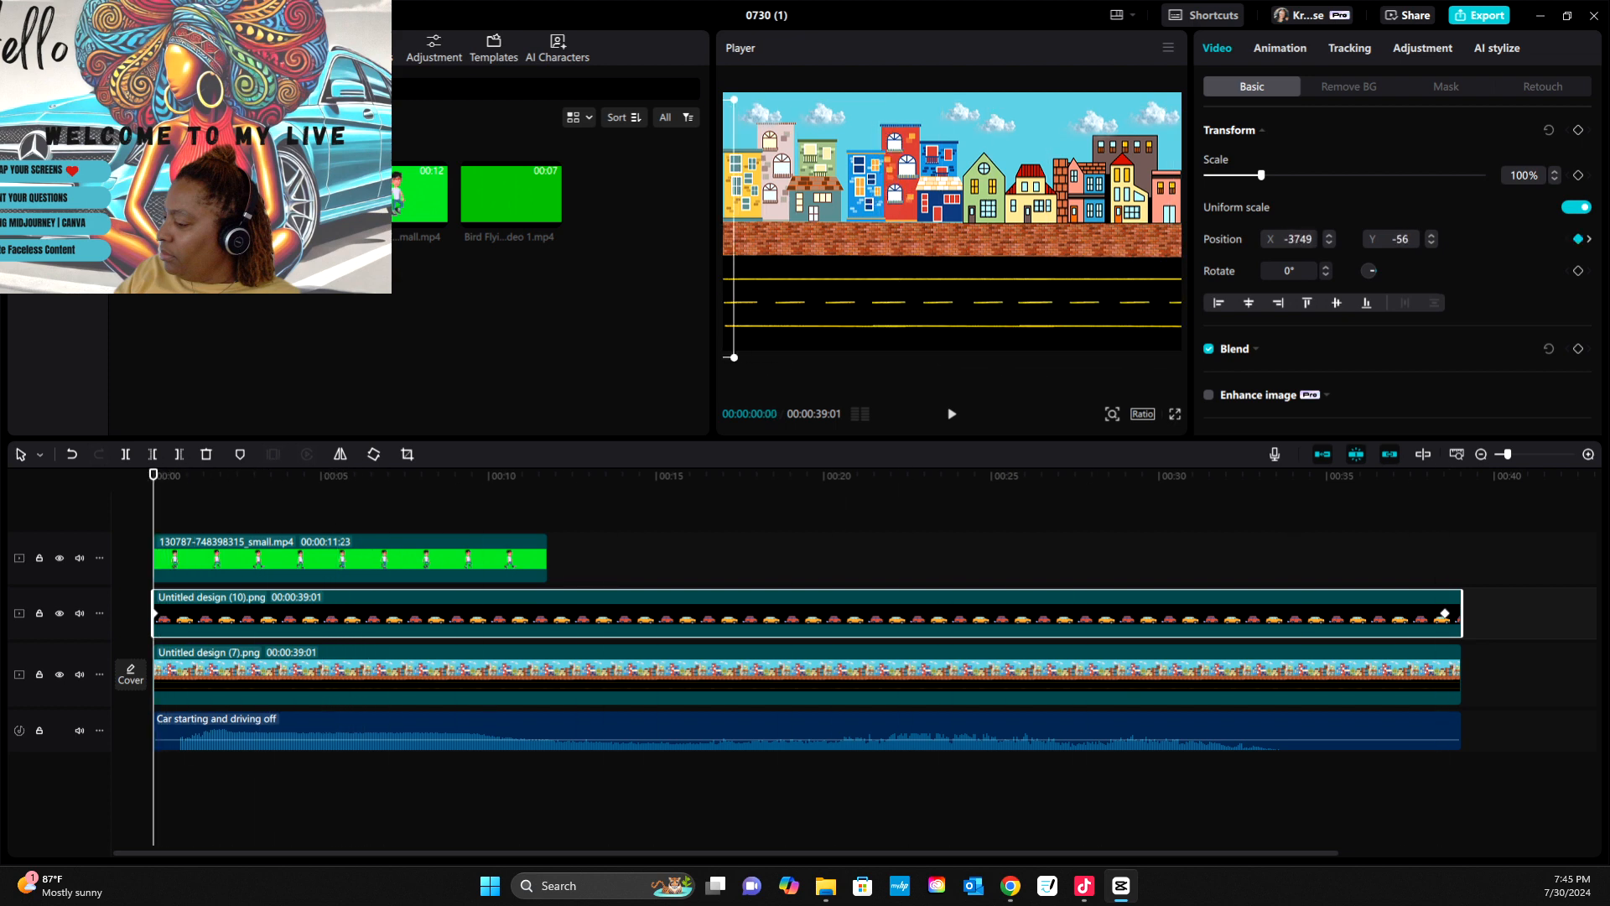
- Preview the cars from the start, add a position keyframe at 00:00:13:26, about X -1027, Y 0, and return to the start
key(space)
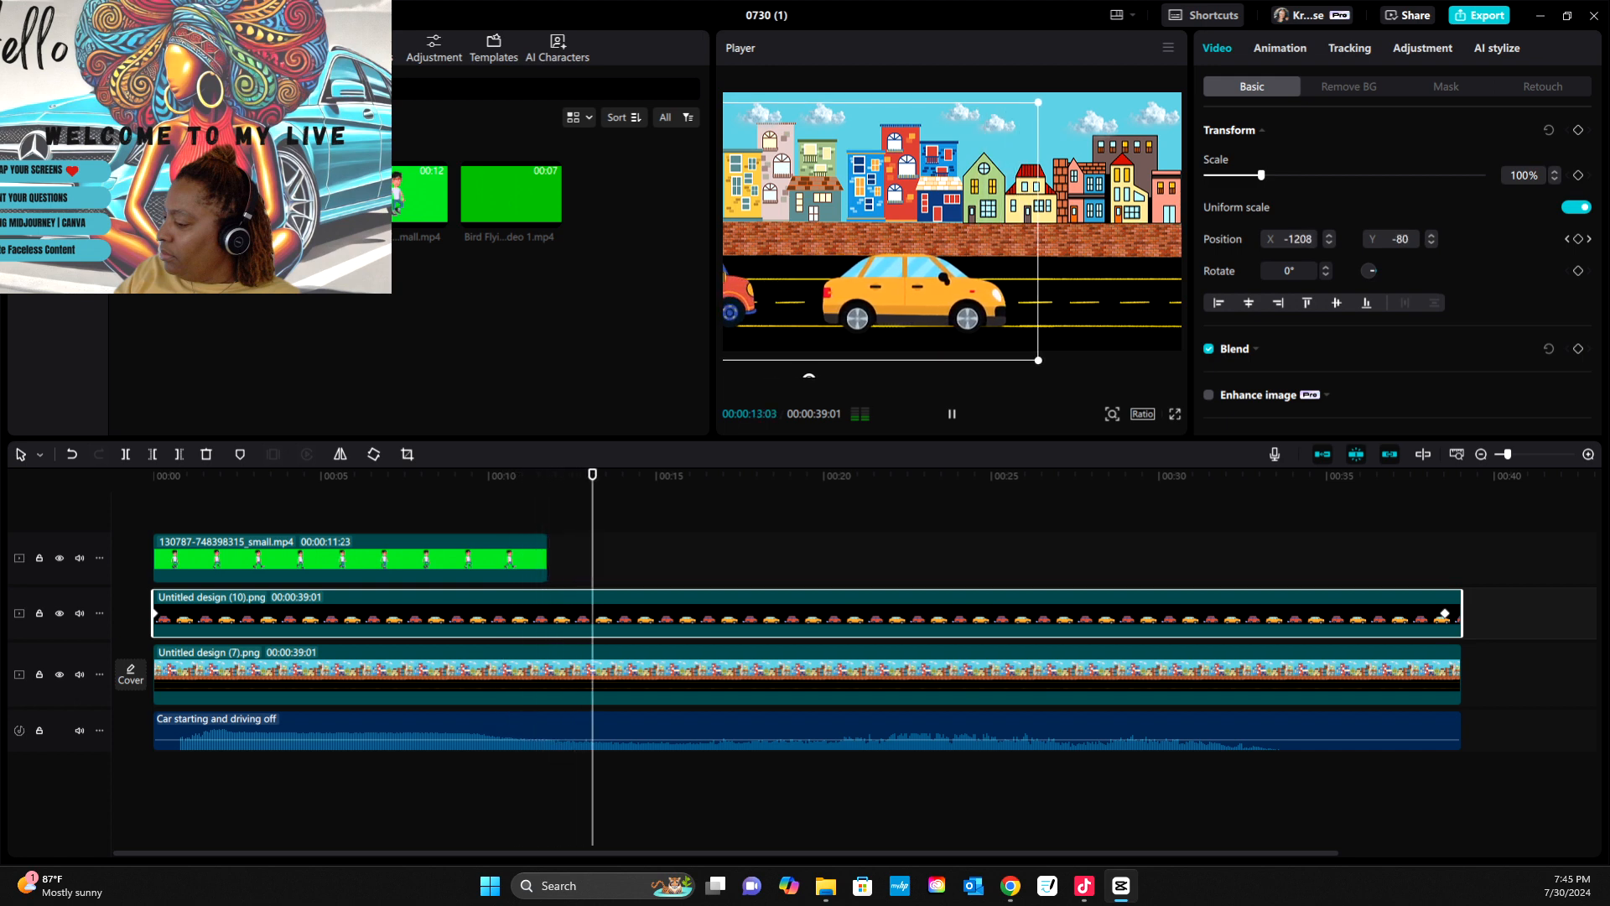
key(space)
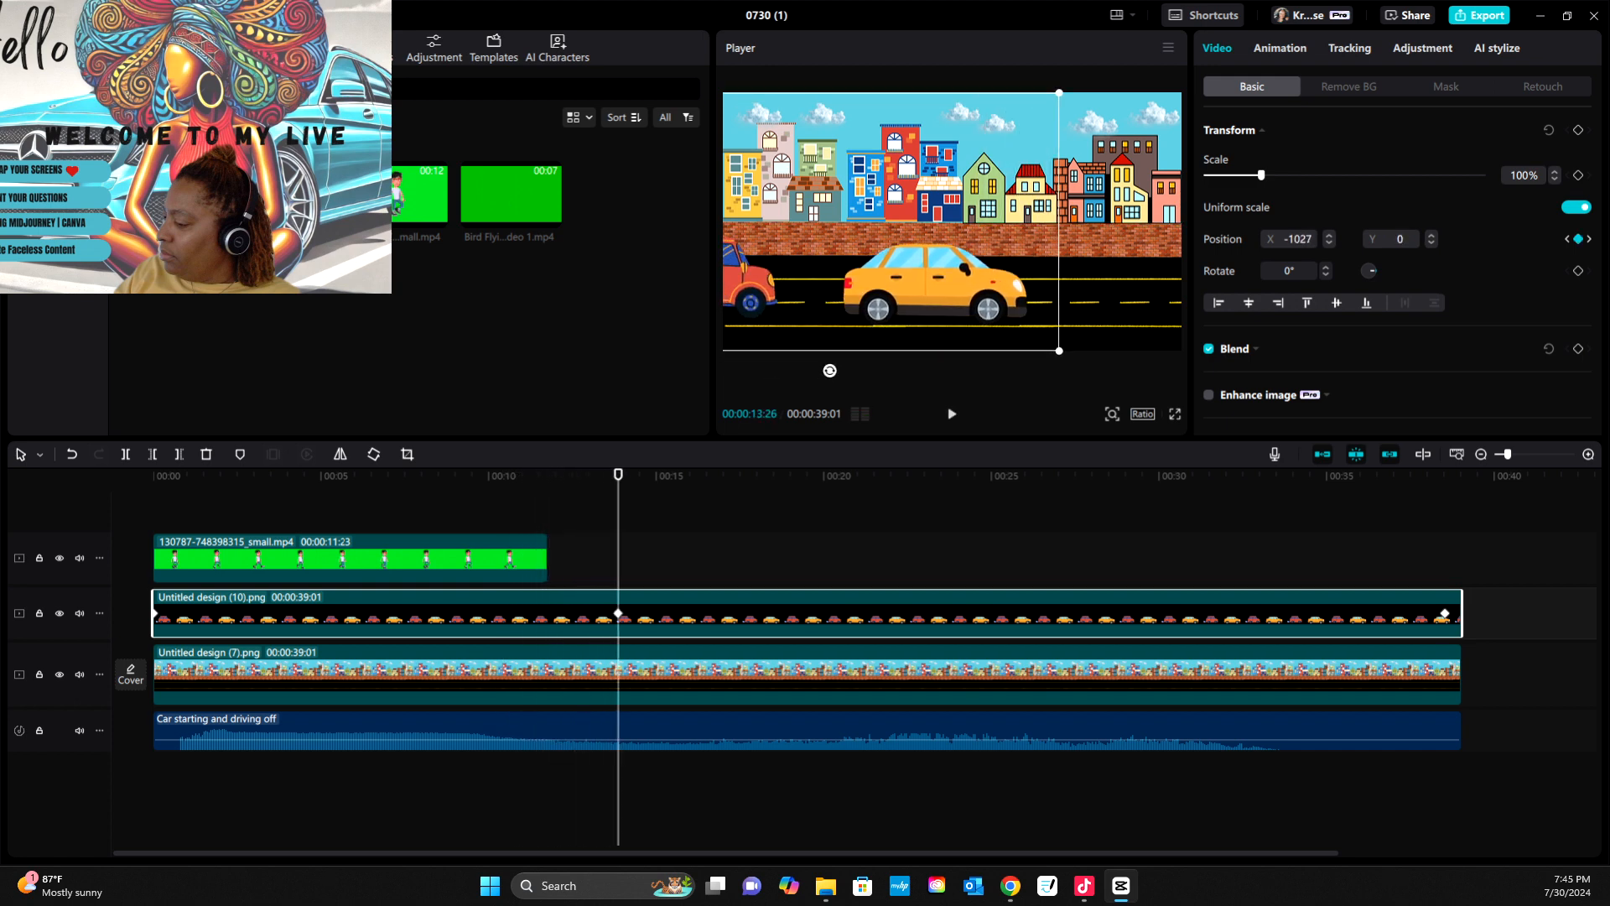
drag(619, 474, 154, 474)
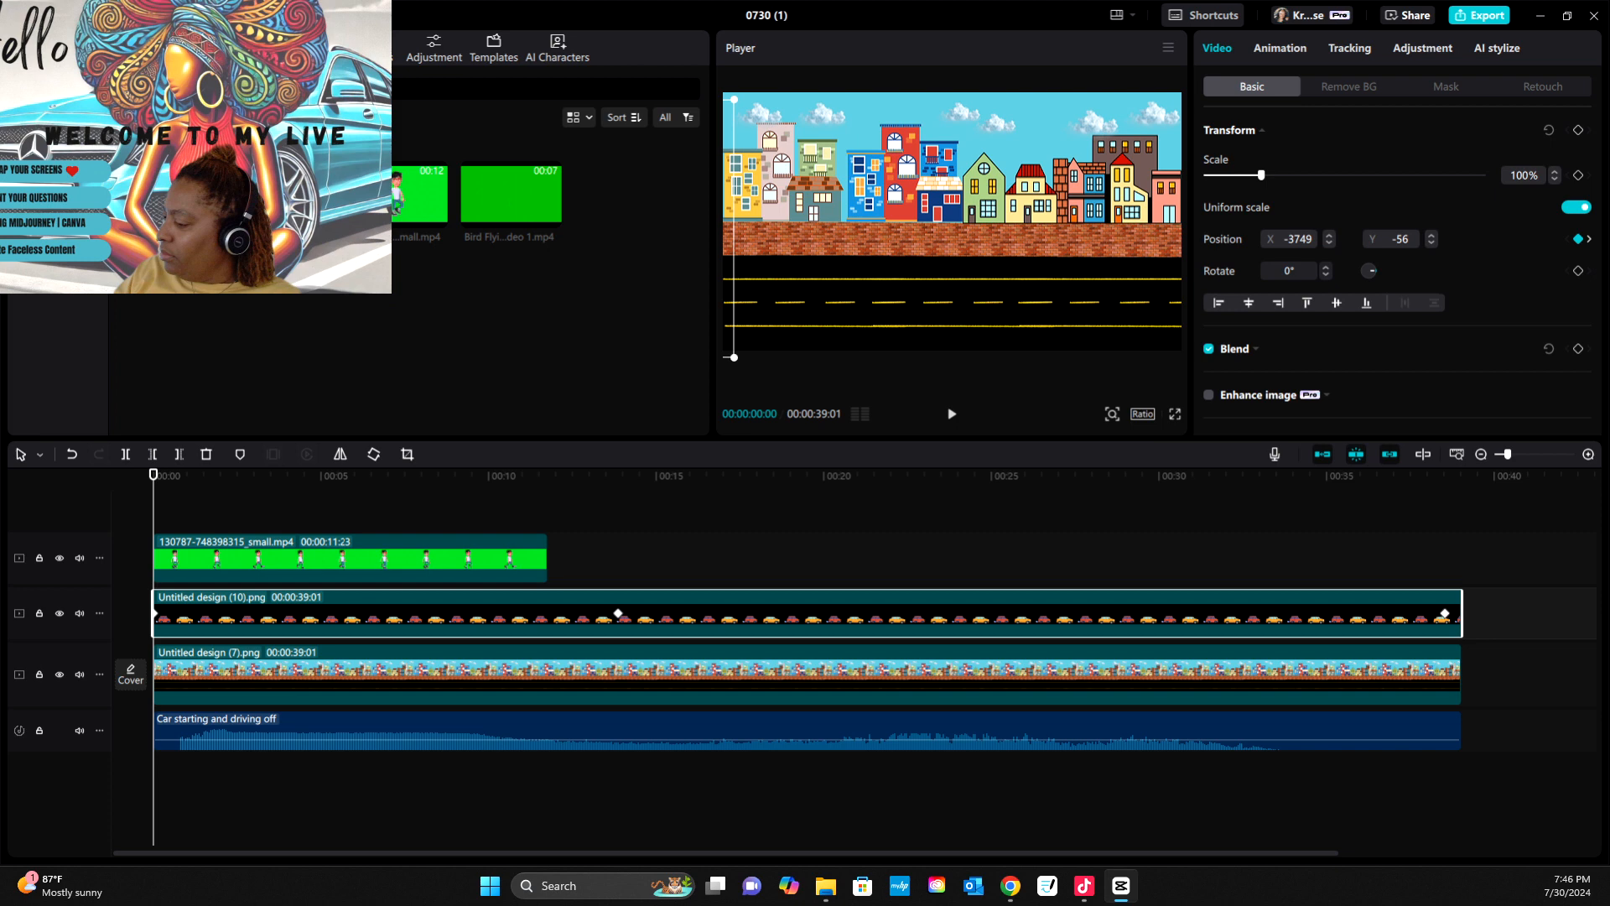
click(1422, 48)
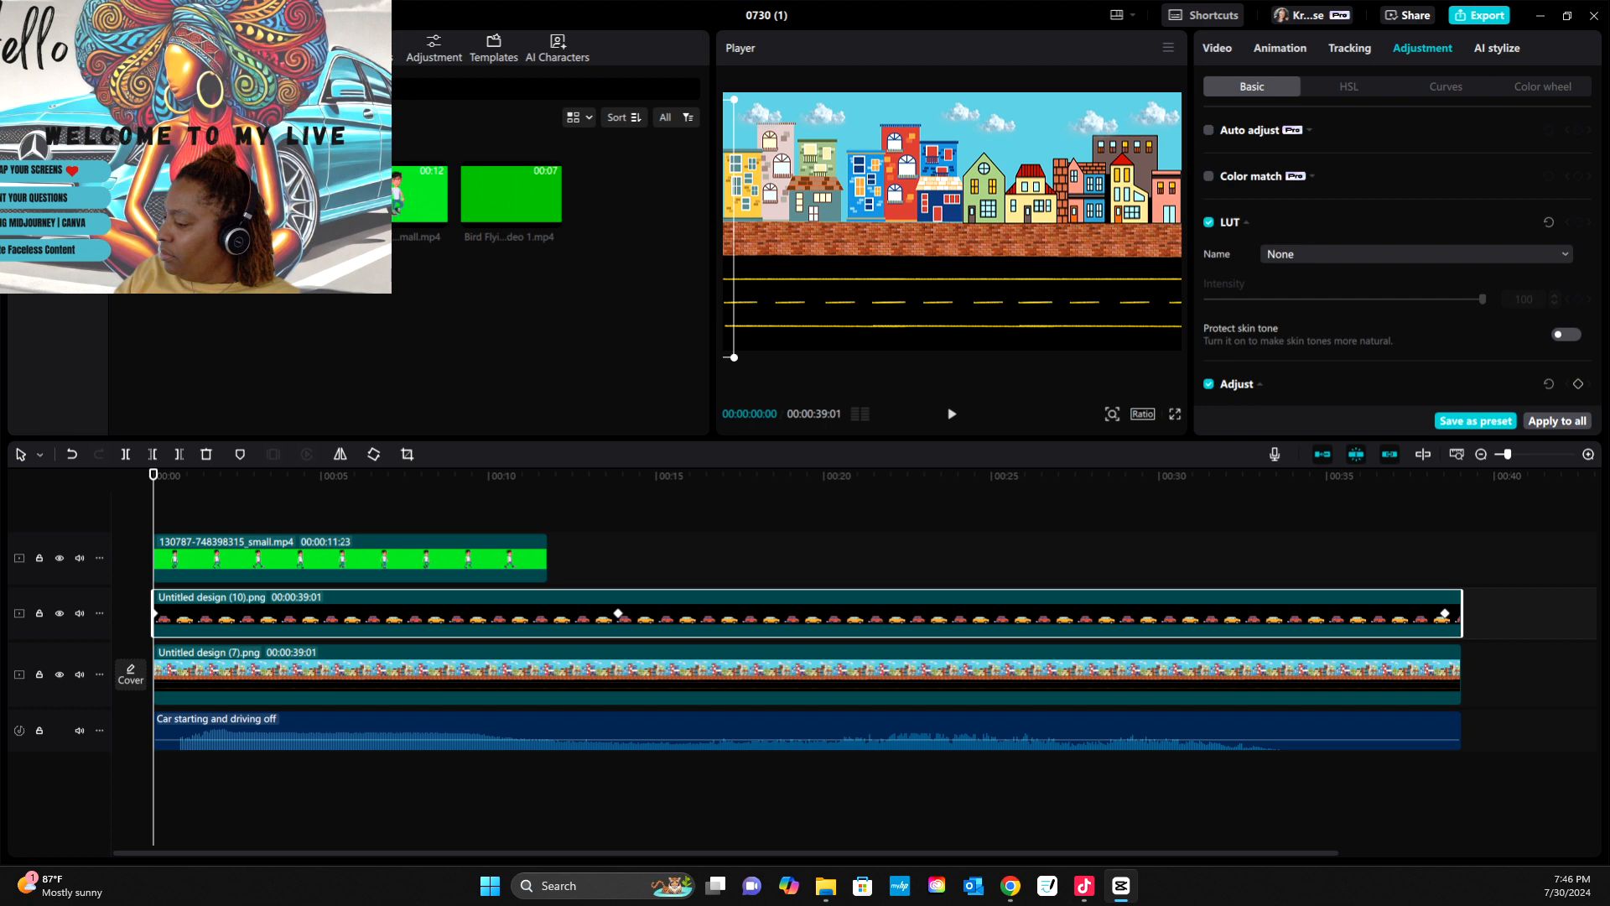
click(1216, 48)
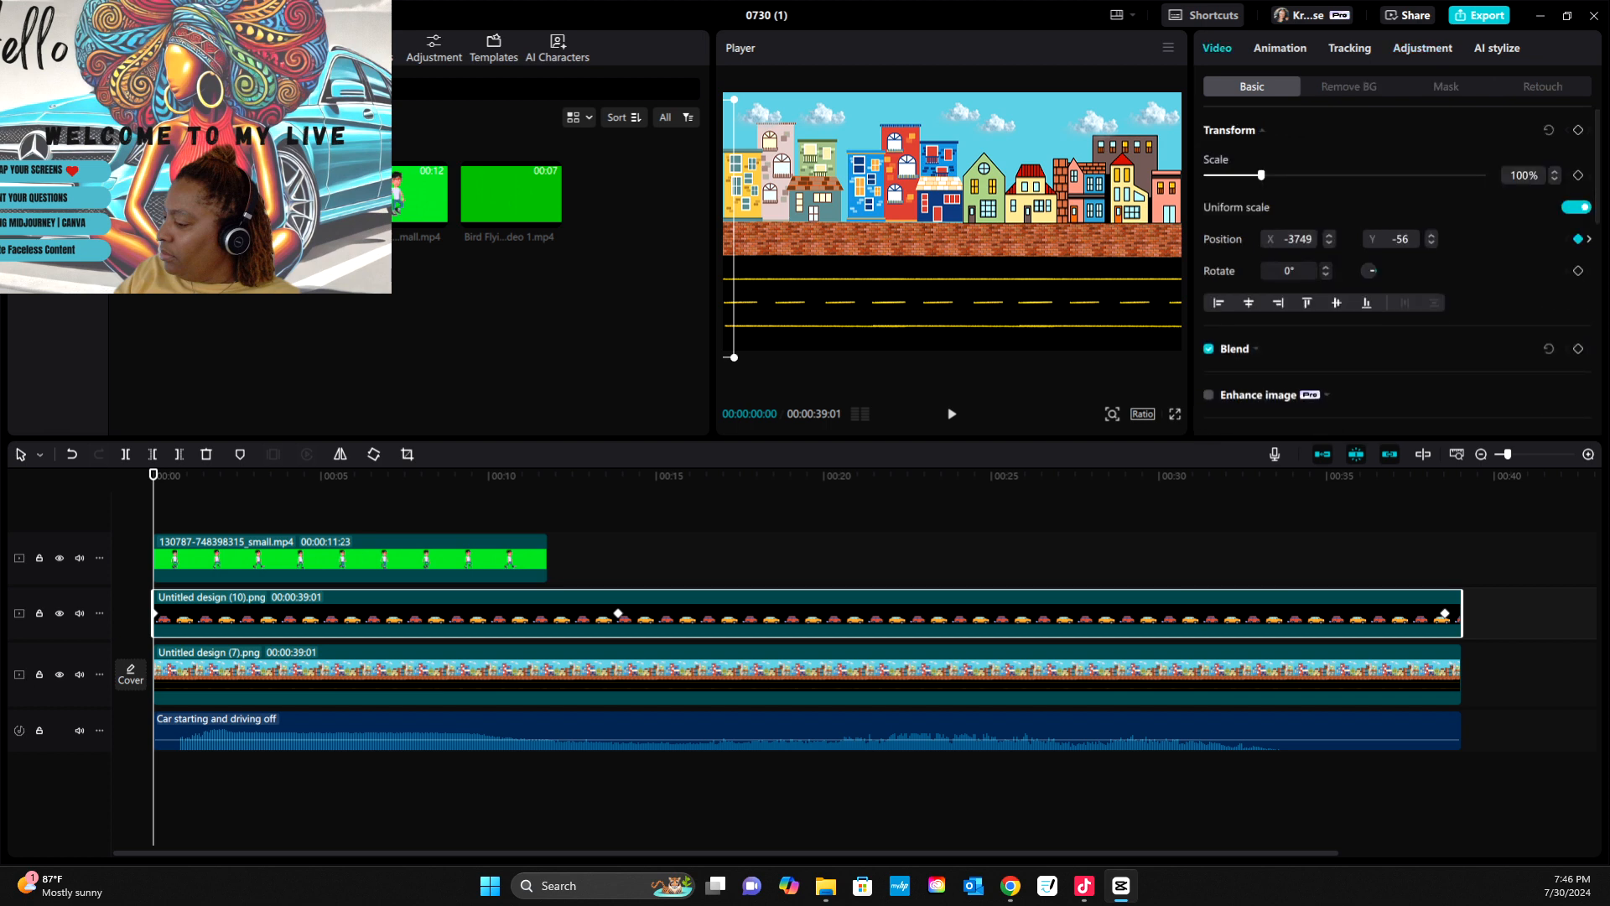
scroll(1396, 265, down, 4)
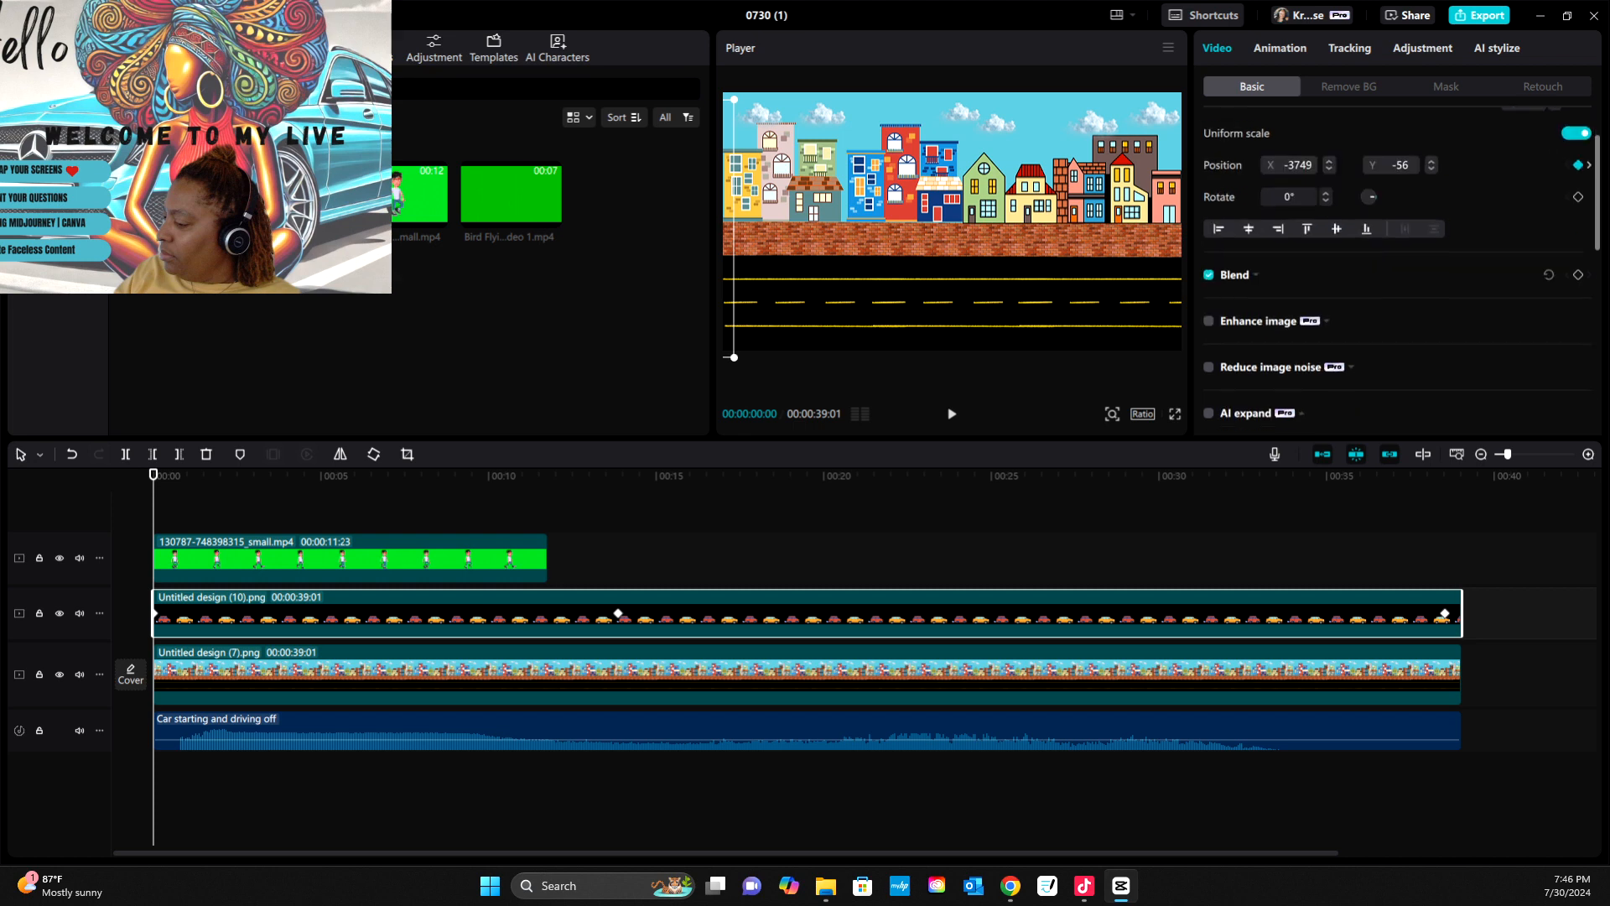
scroll(1396, 265, down, 5)
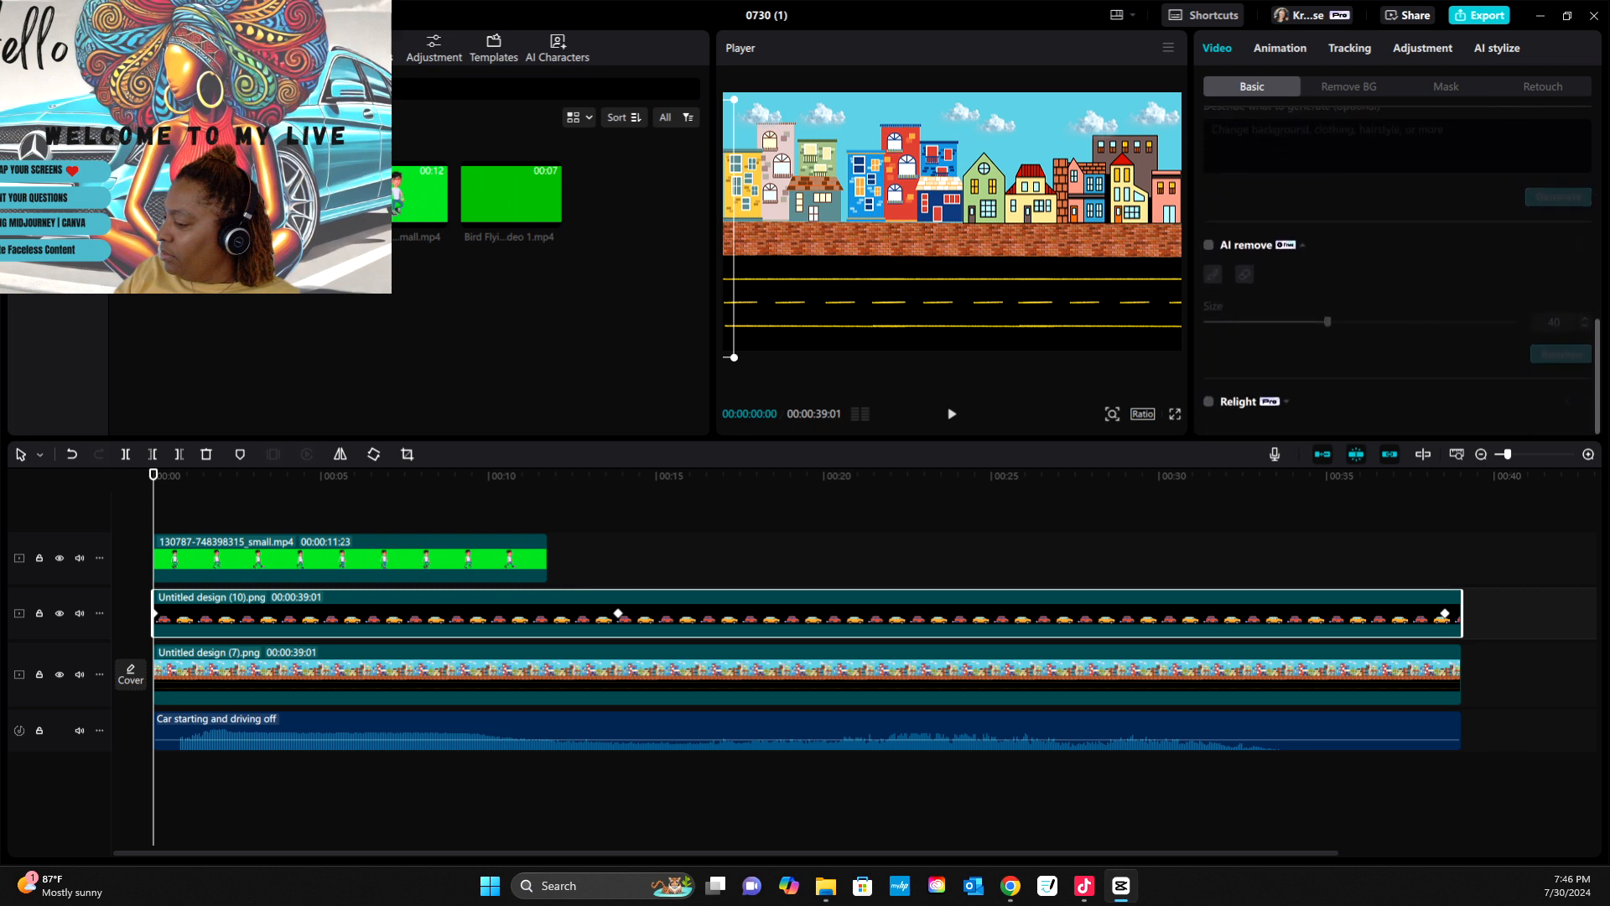
scroll(1397, 265, up, 9)
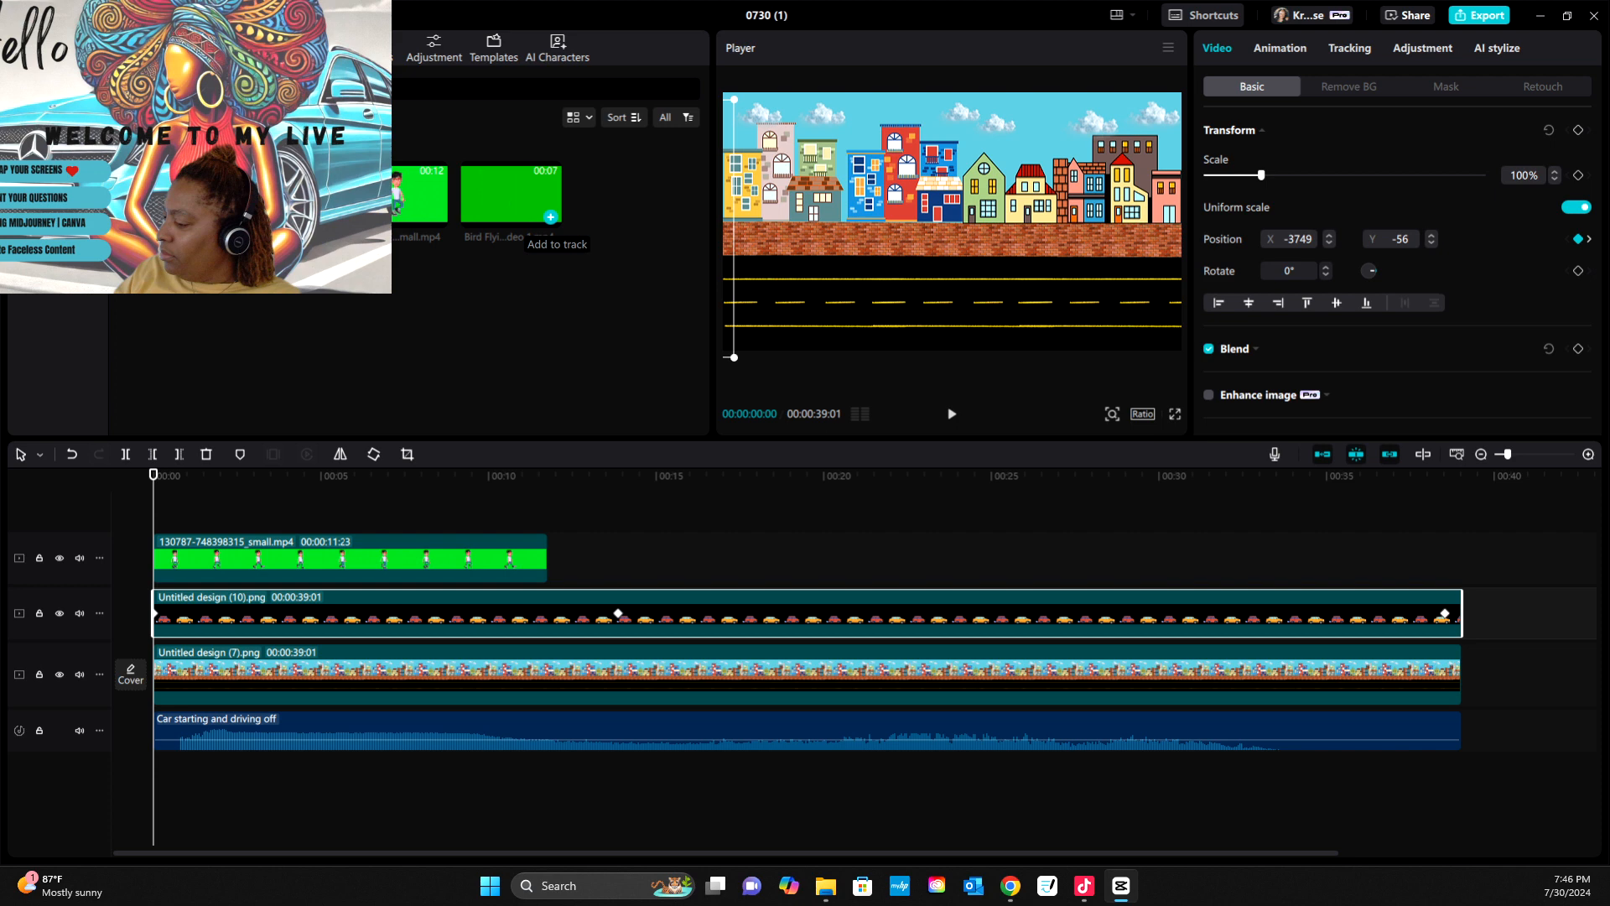
- Add Bird Flying Green Screen Video 1.mp4 to the timeline at 00:00:00:00 on a new track above the walking boy
click(550, 217)
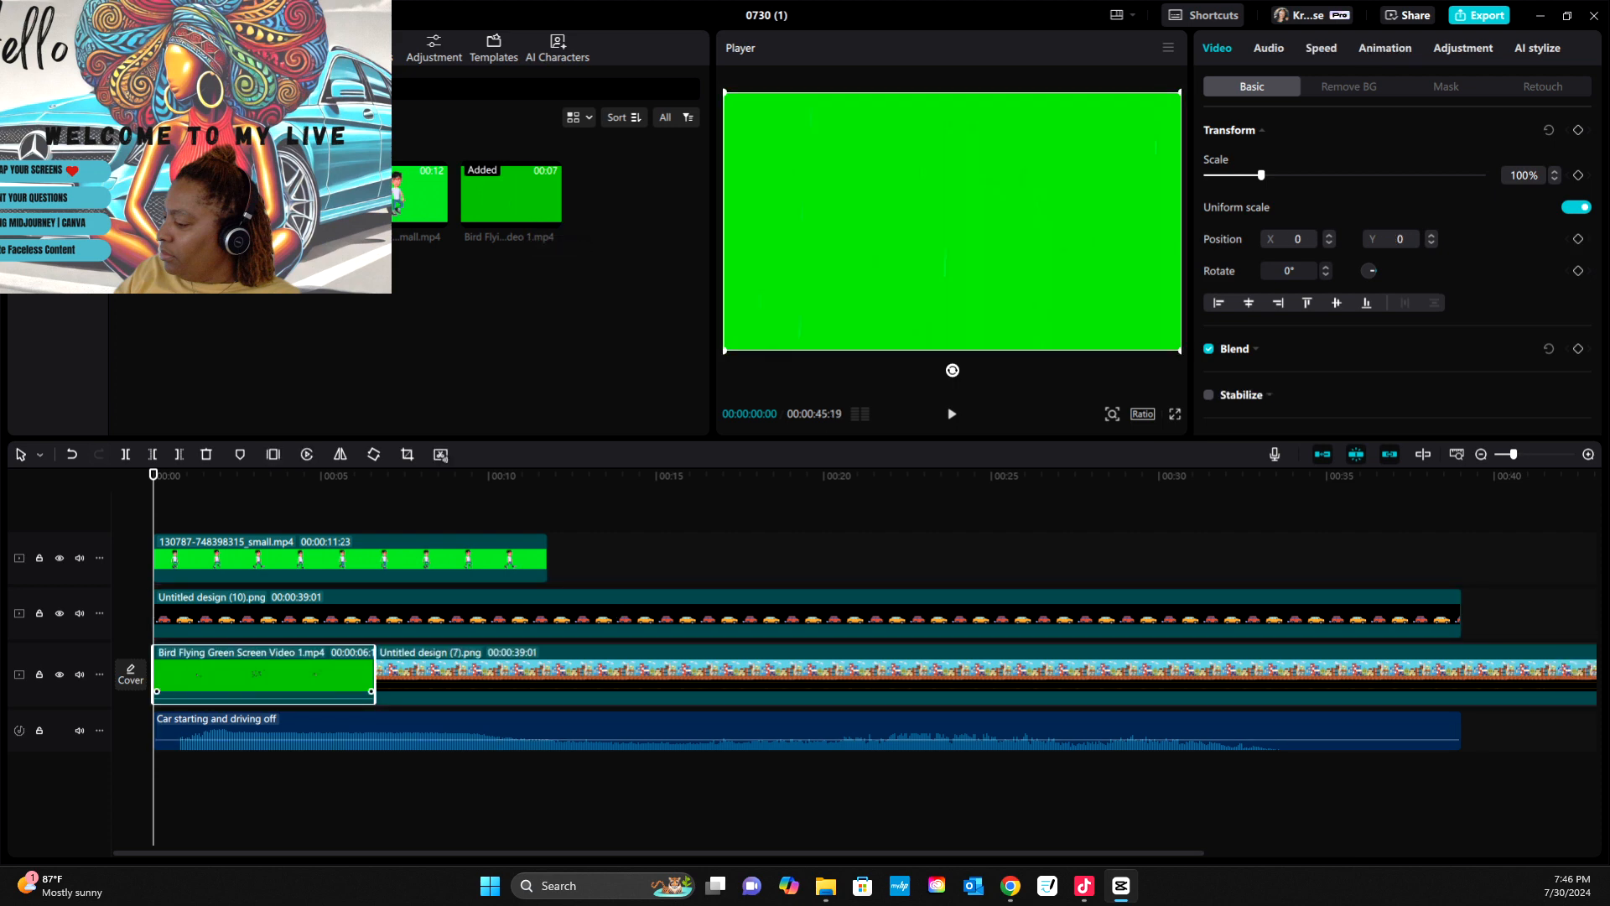
drag(263, 674, 263, 500)
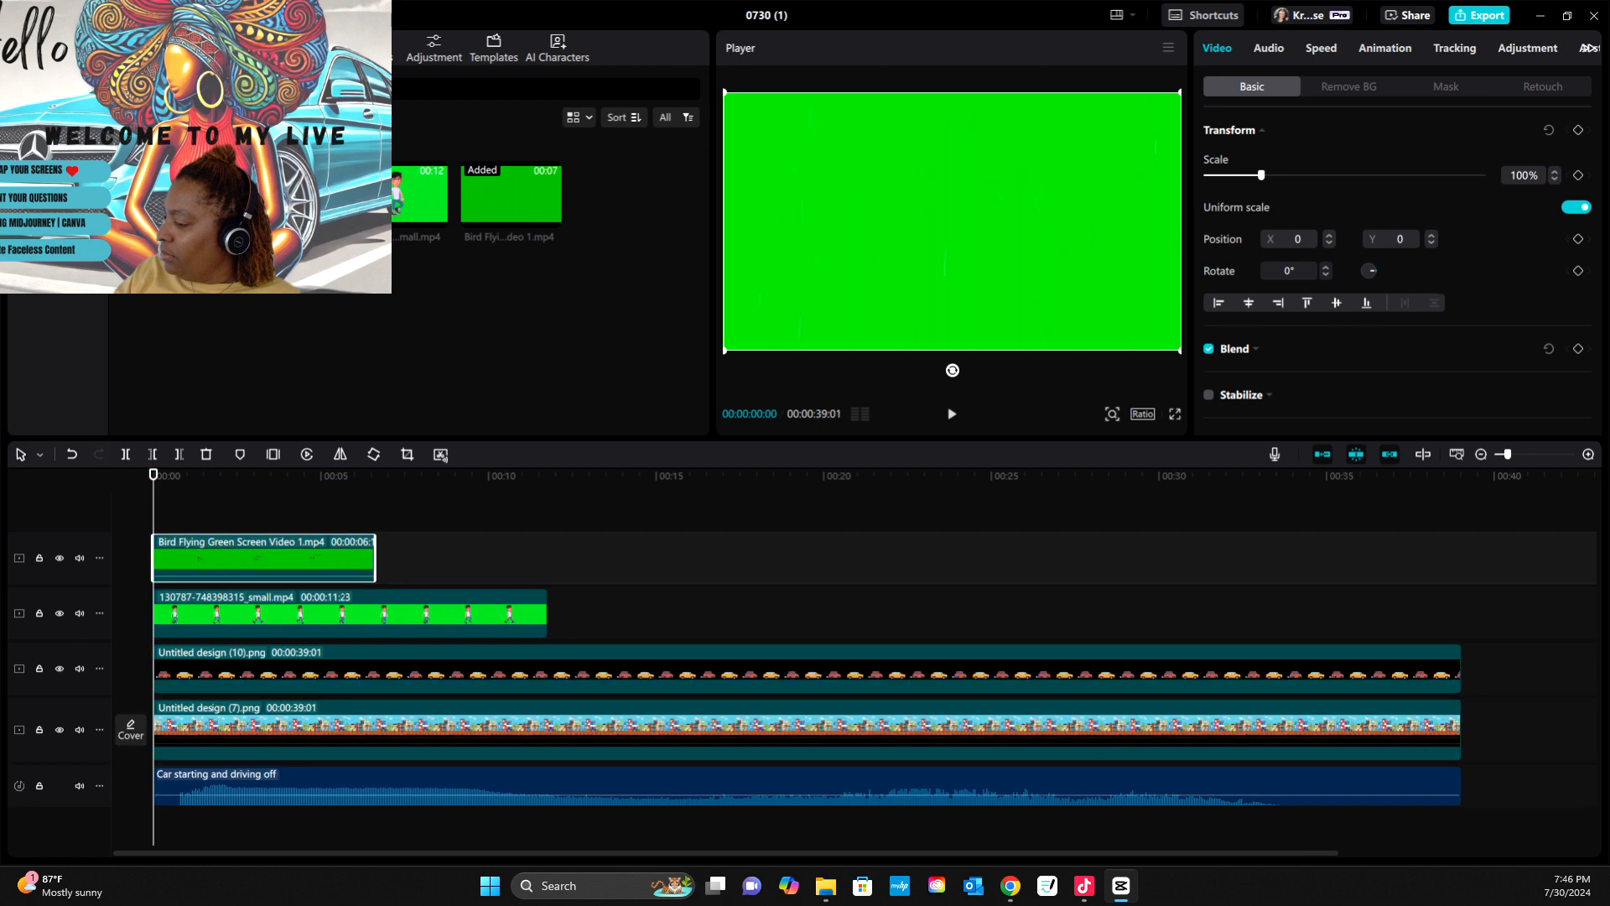
- Enable Chroma key on the bird clip, pick its green background as the key colour, and preview the result from the start
click(1349, 87)
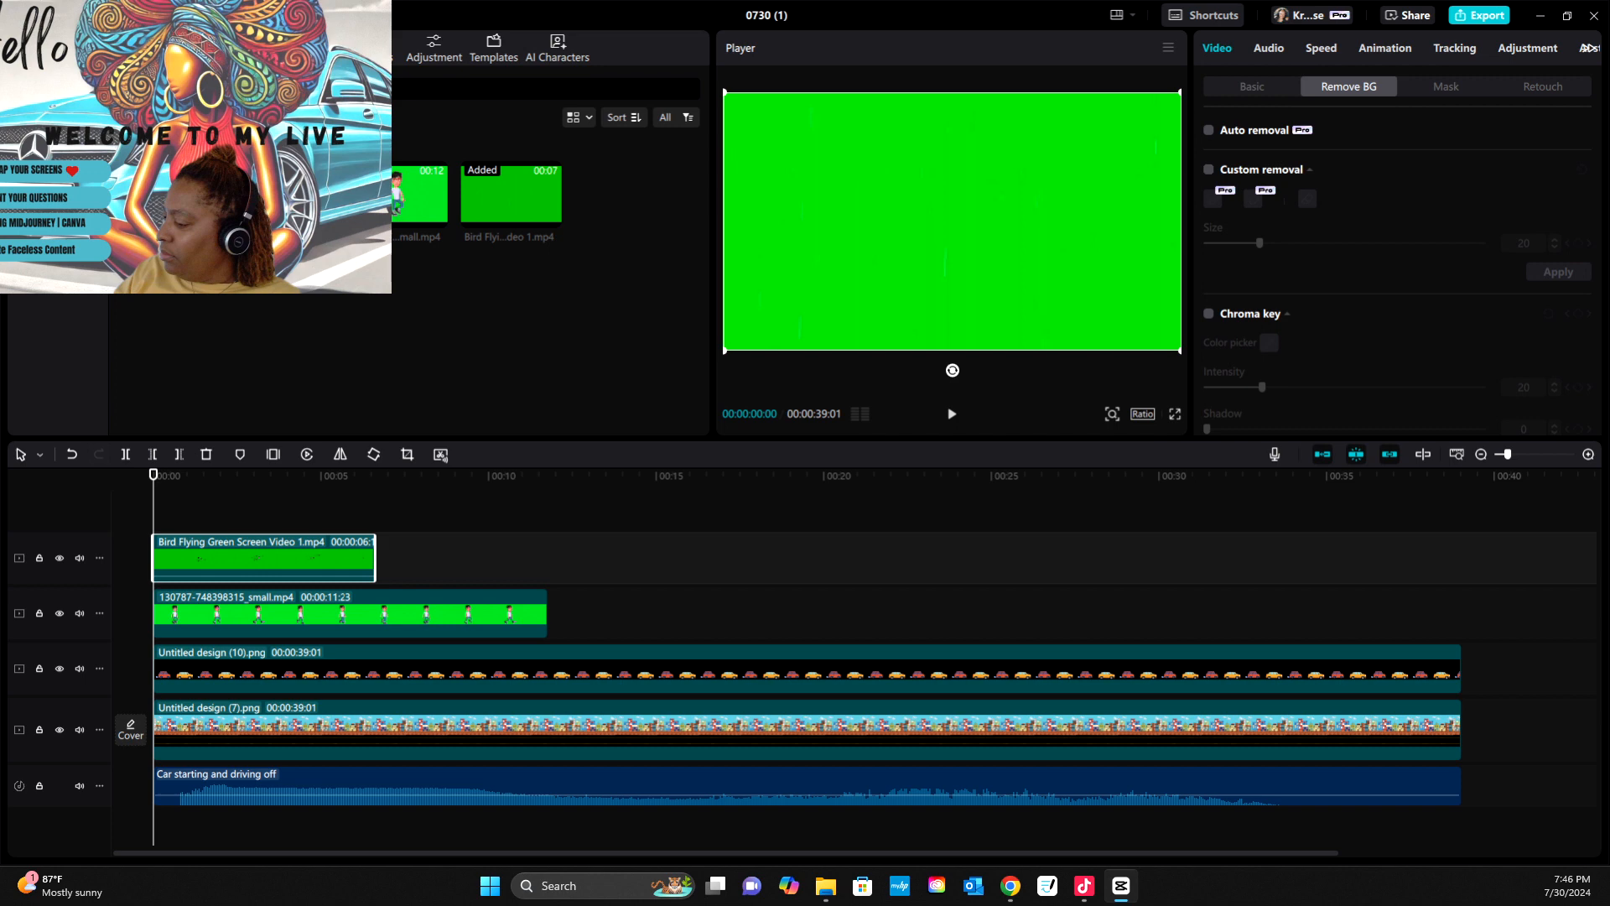
click(1209, 313)
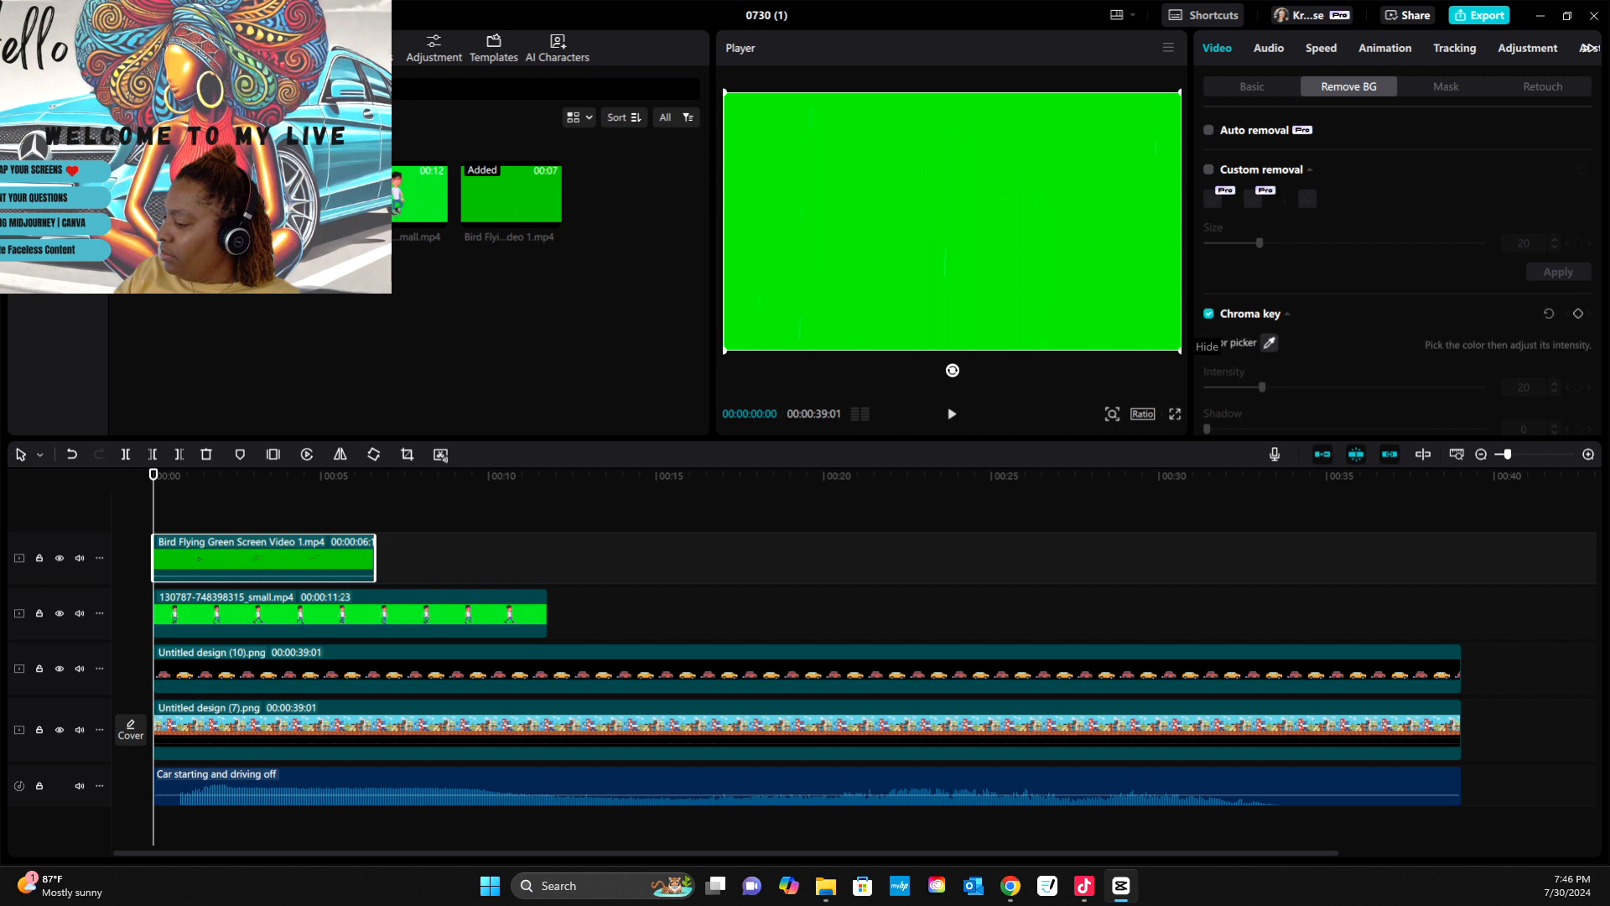
click(1578, 314)
click(1269, 342)
click(1269, 342)
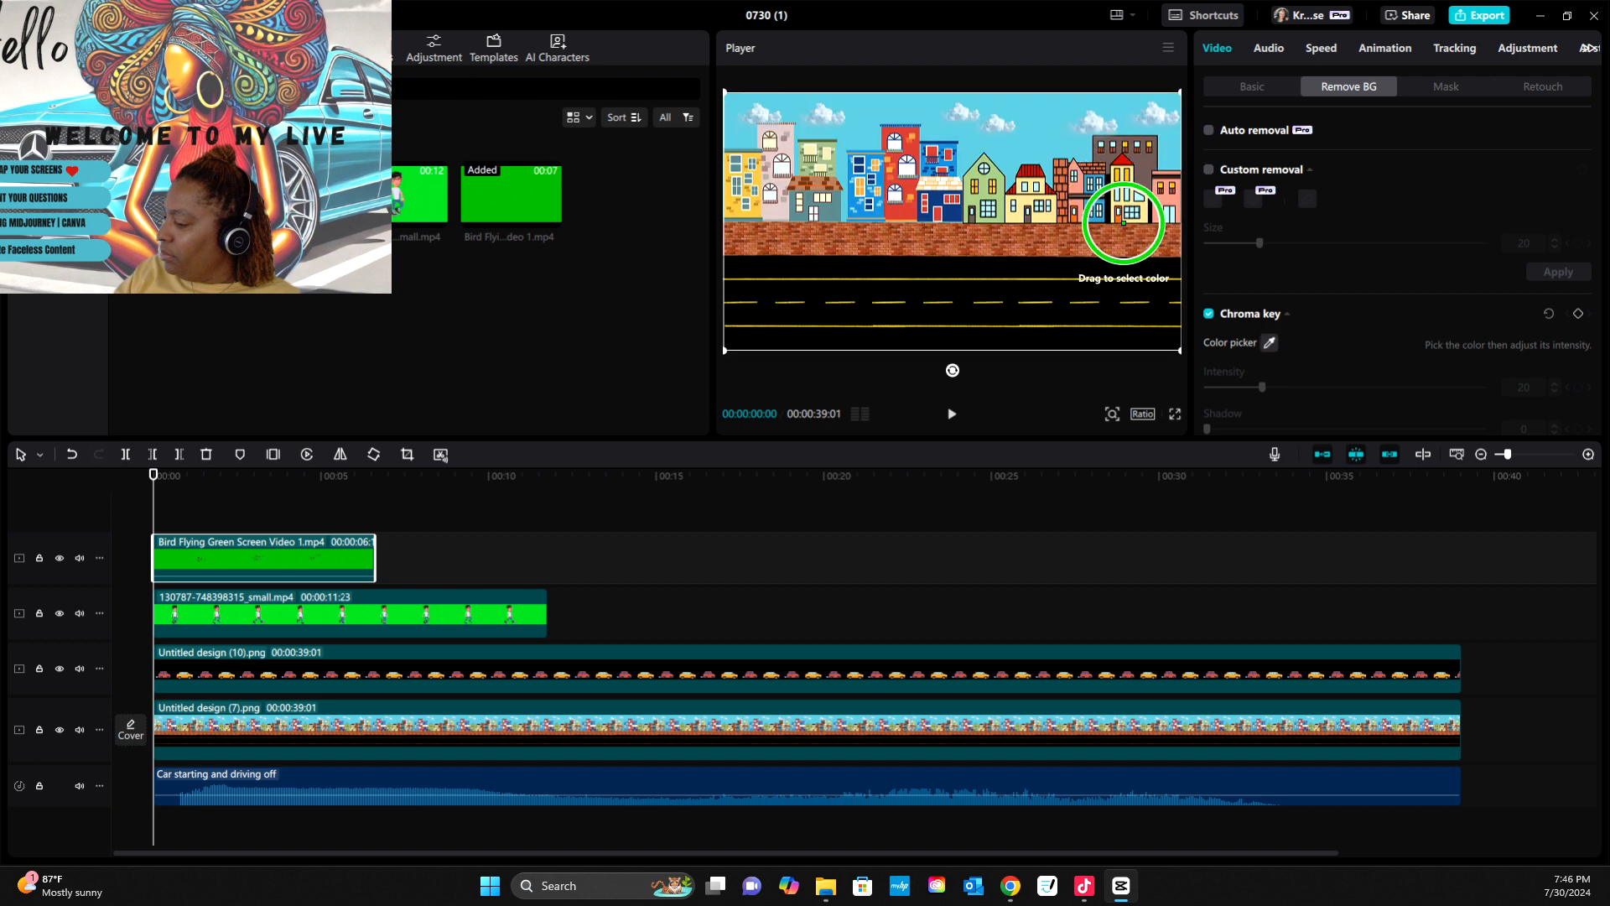
click(1124, 223)
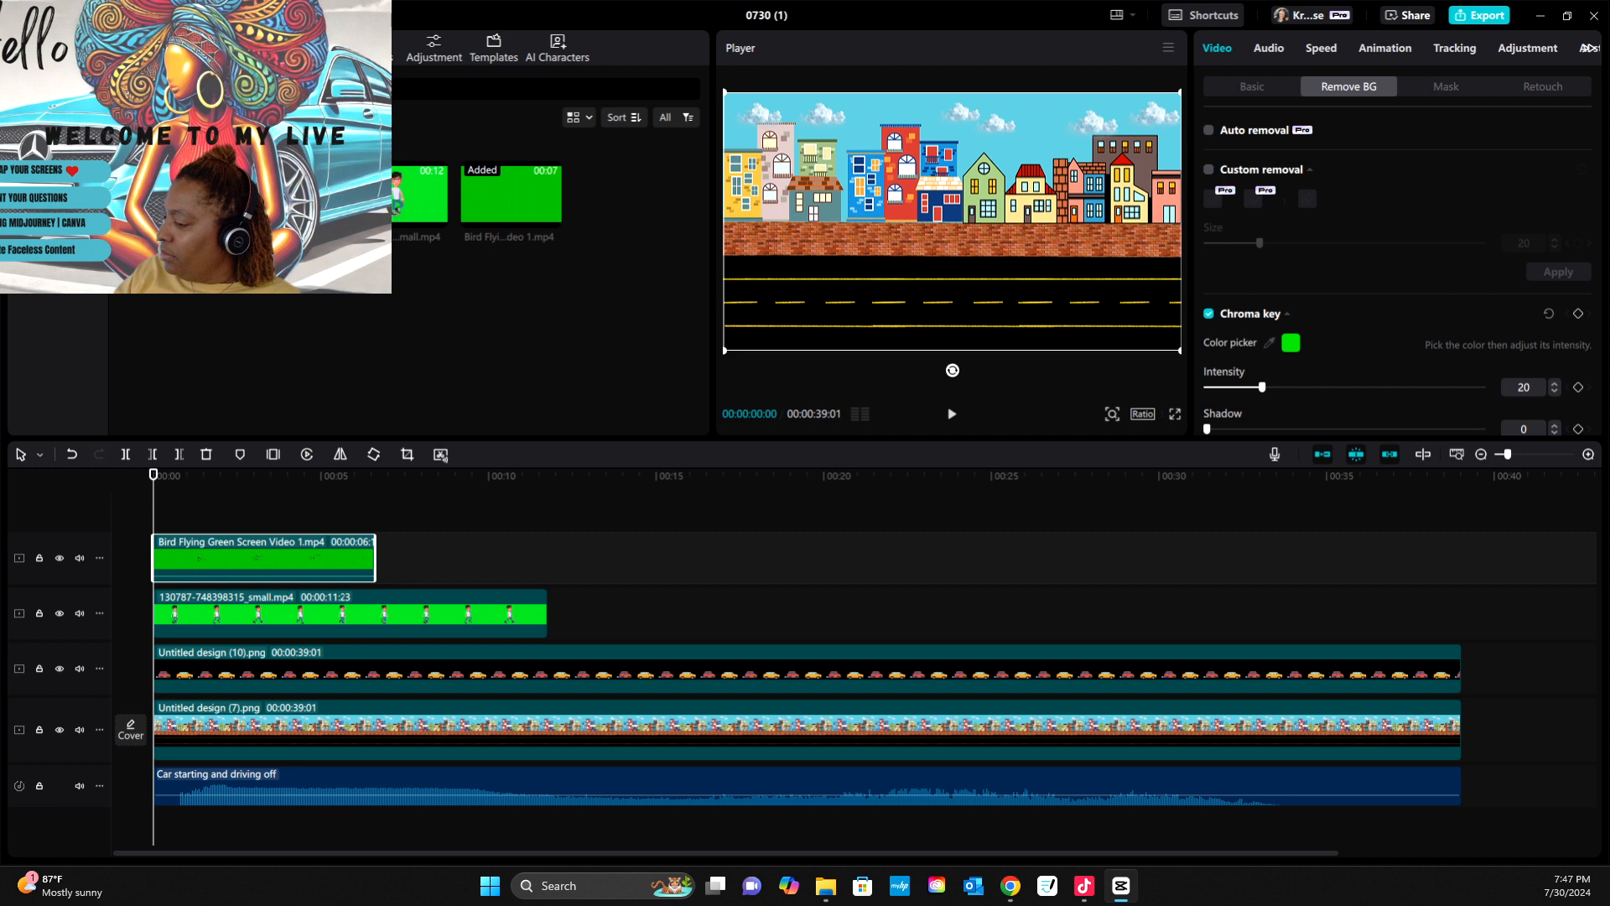
key(space)
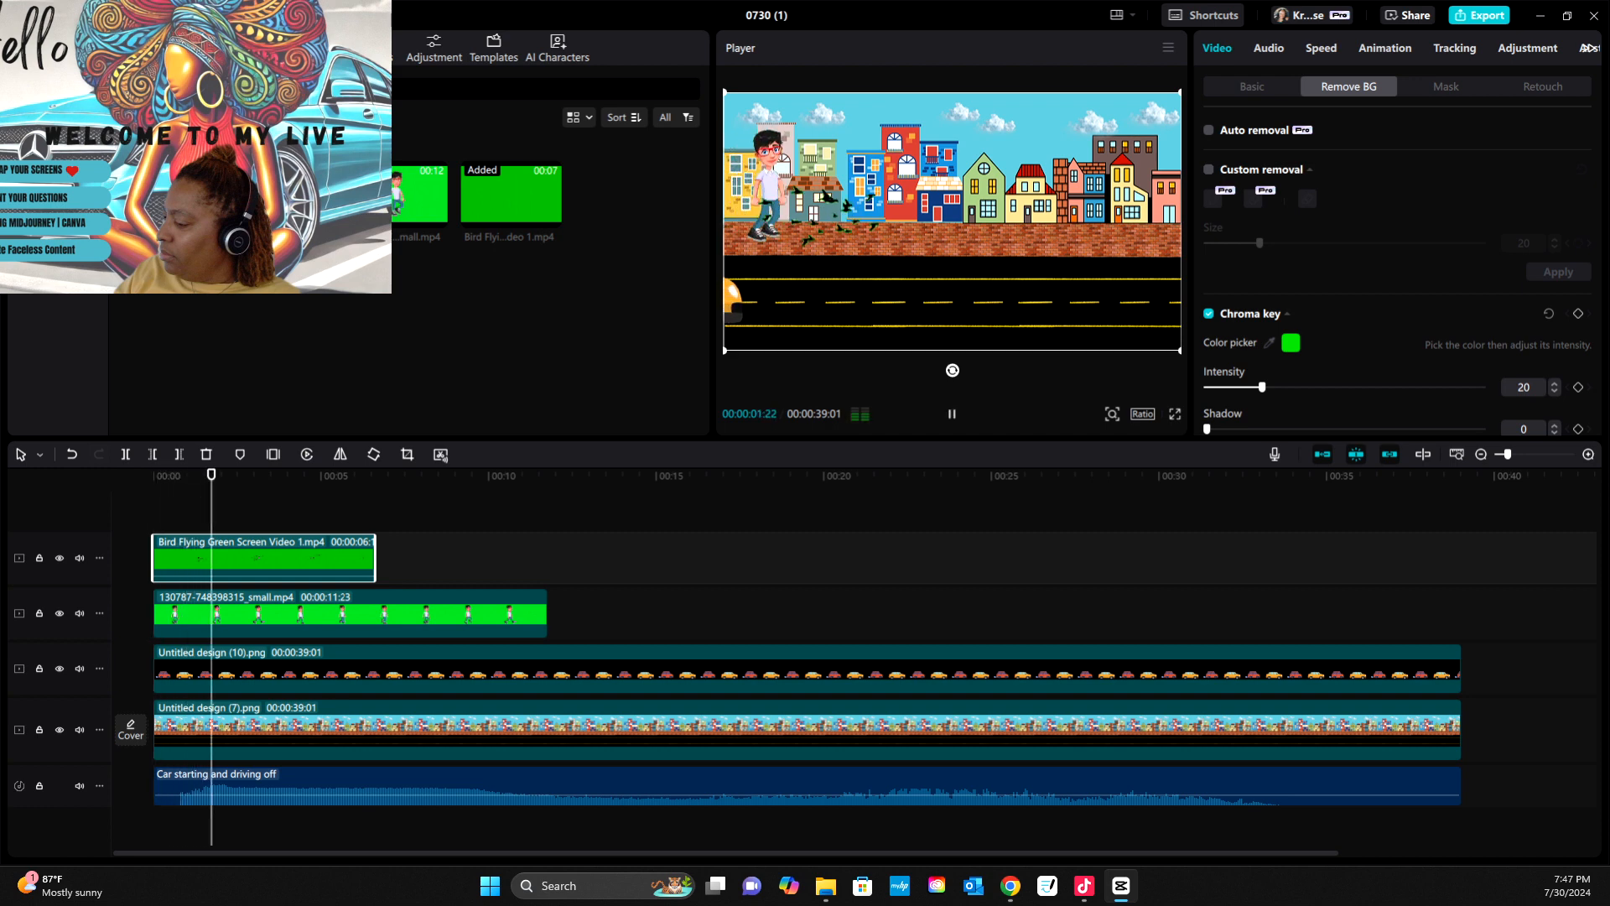
- Pause the preview at 00:00:02:11 and raise the bird clip's Chroma key intensity to 75
key(space)
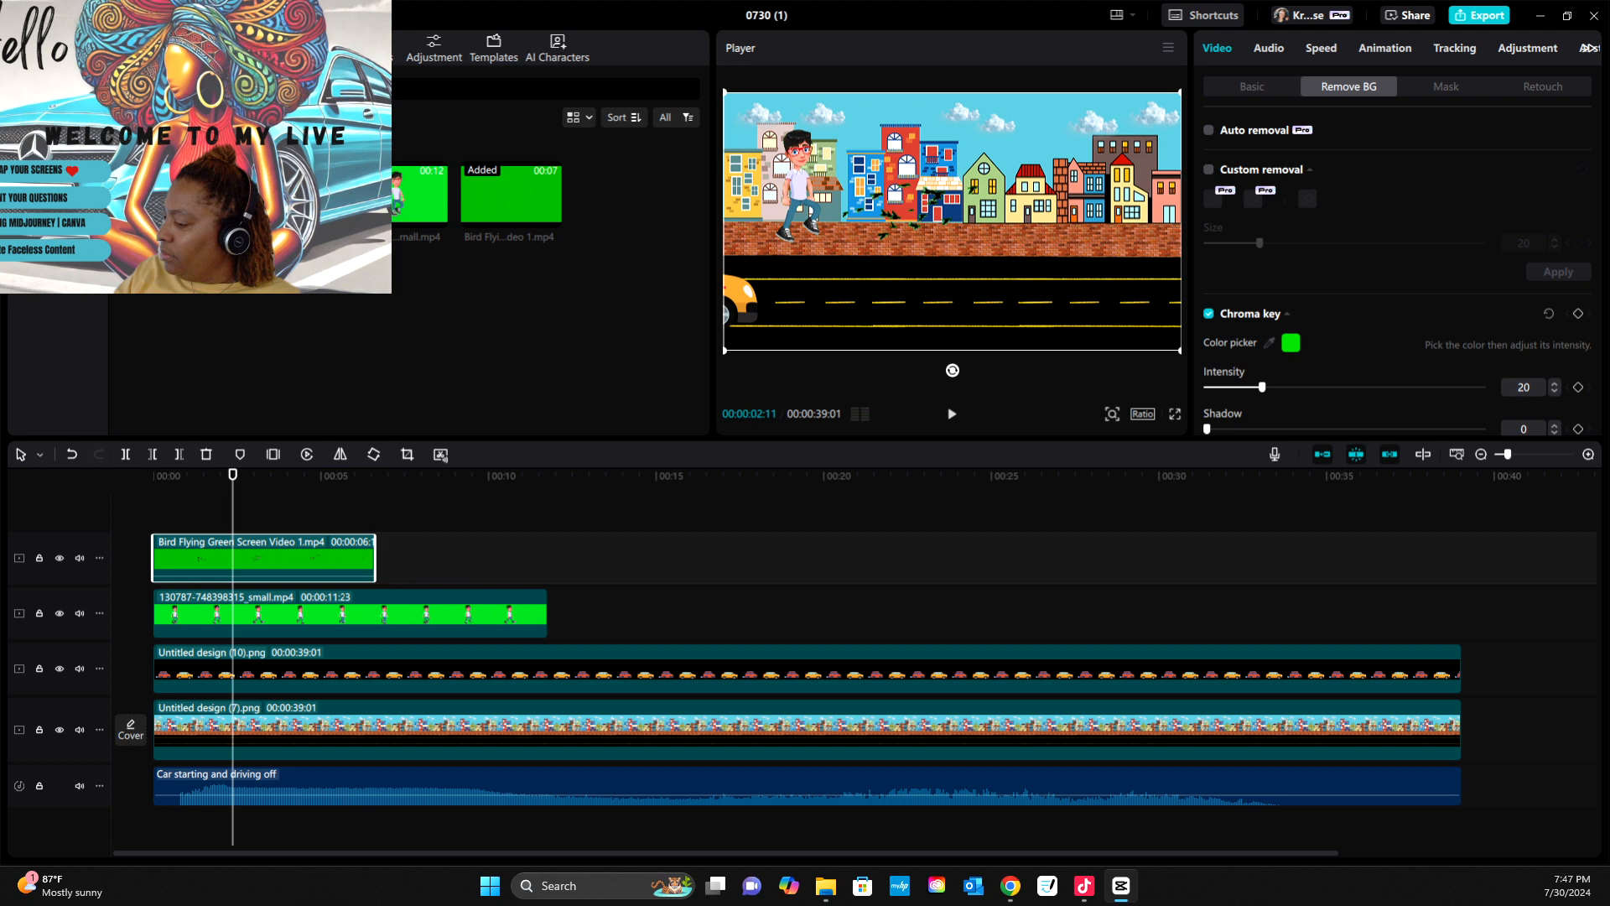
drag(1262, 386, 1245, 386)
drag(1223, 387, 1349, 387)
- Shrink the bird clip, move the birds into the sky above the buildings, and set Chroma key intensity to 61 and shadow to 10
mouse_move(935, 191)
mouse_down()
mouse_move(940, 133)
mouse_move(951, 209)
mouse_up()
drag(739, 110, 784, 189)
drag(918, 233, 876, 118)
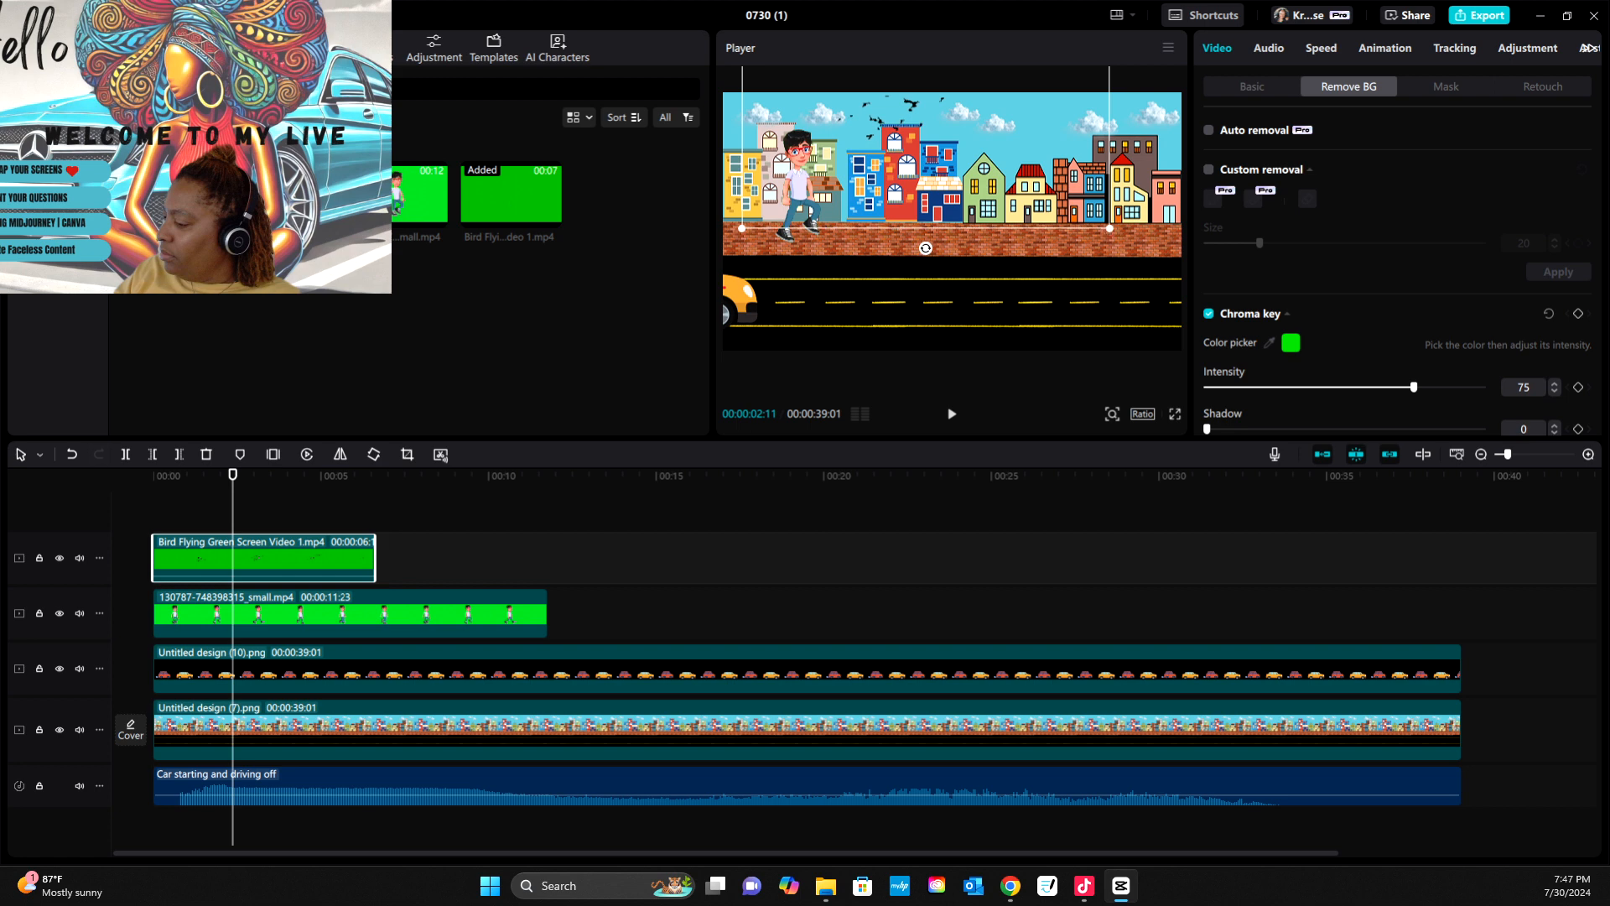
drag(741, 228, 753, 221)
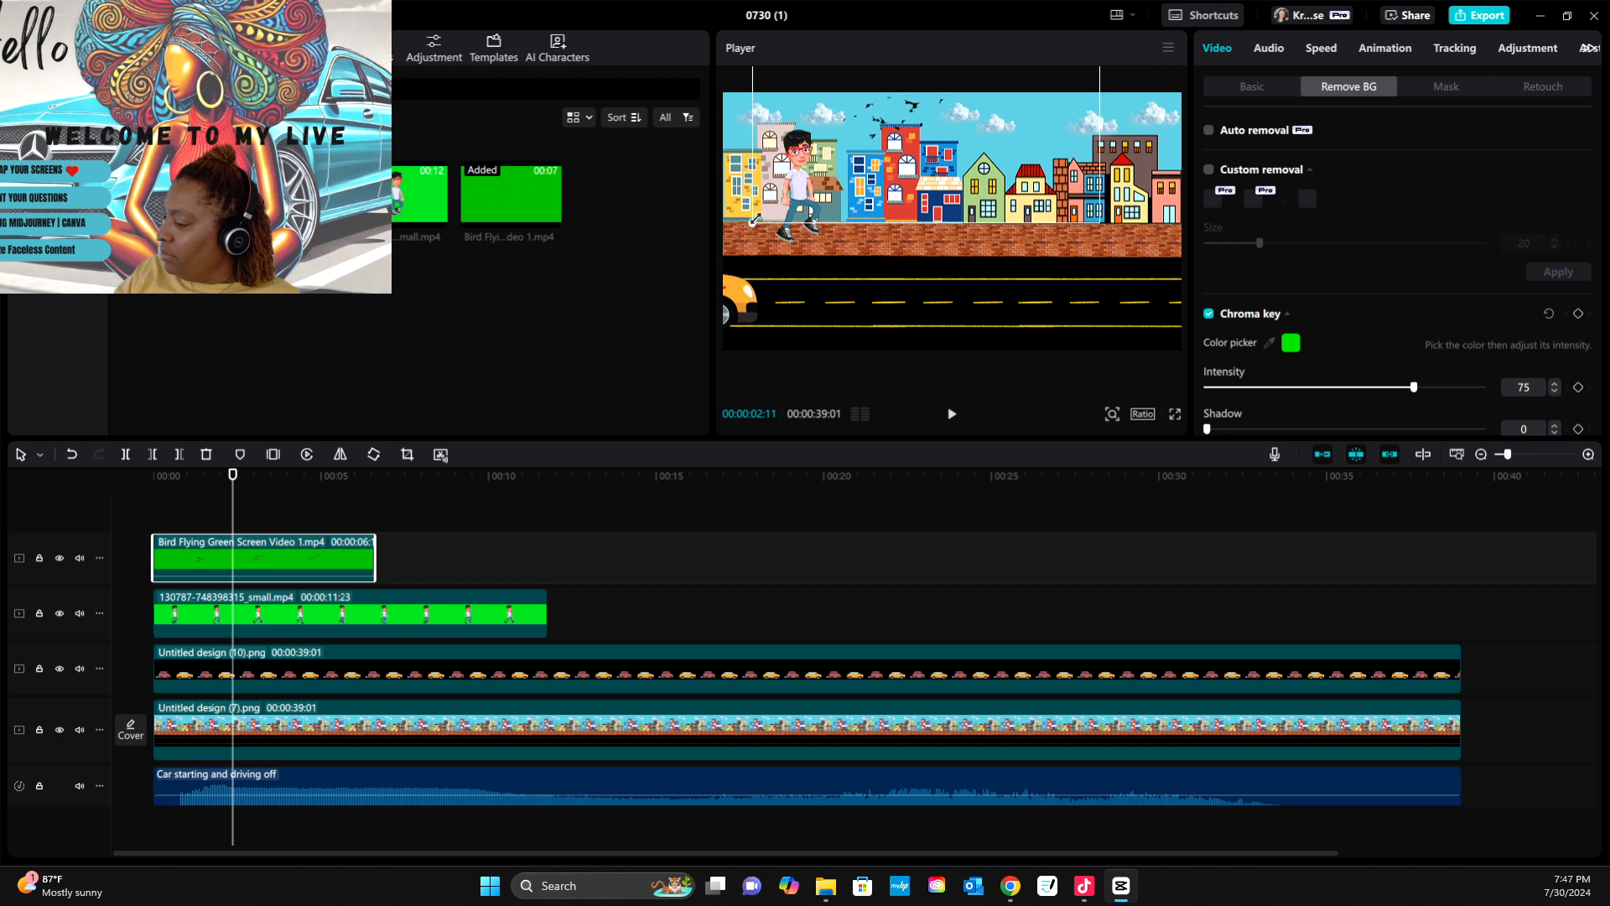
mouse_move(911, 117)
mouse_down()
mouse_move(937, 136)
mouse_move(911, 124)
mouse_up()
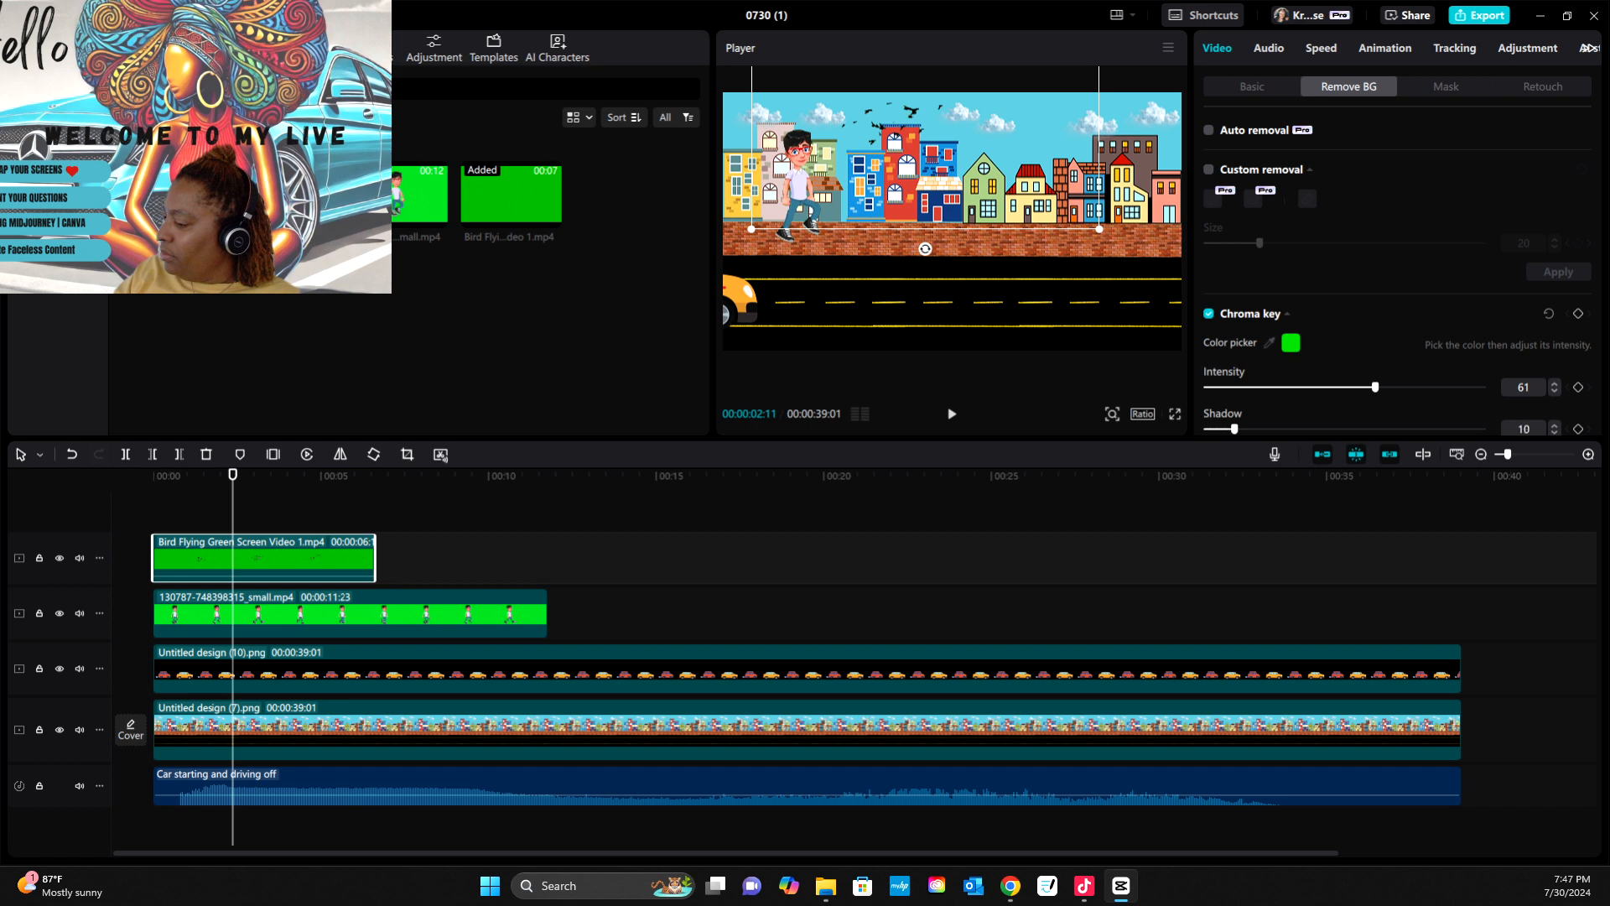
- Preview the whole street scene from the start to 00:00:38:05 and return to the start
drag(232, 475, 153, 475)
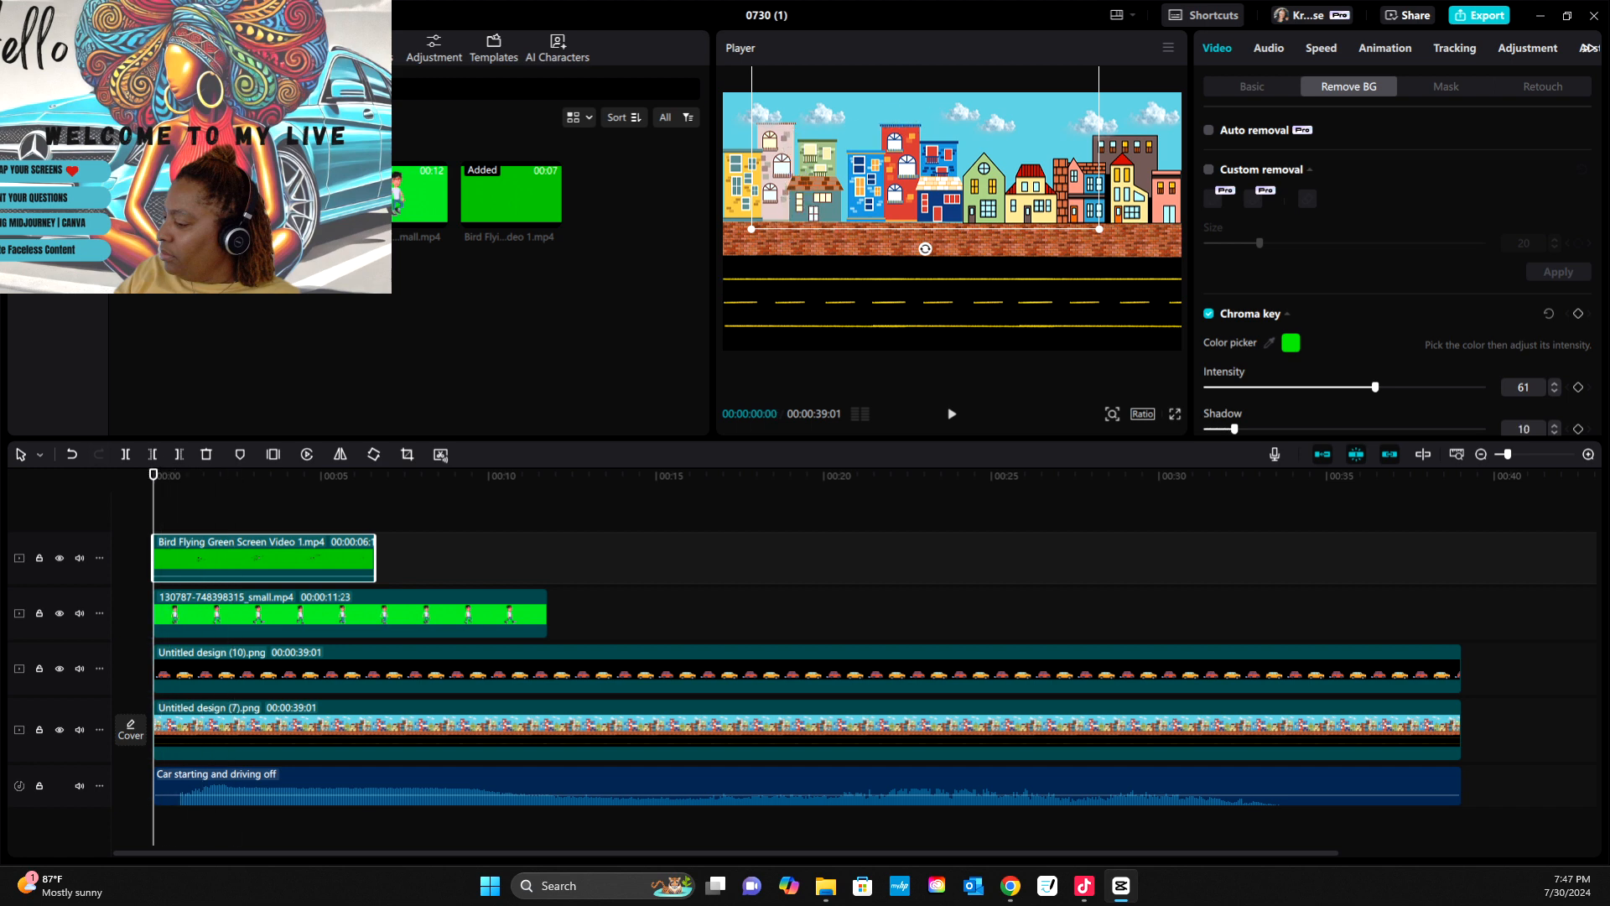
key(space)
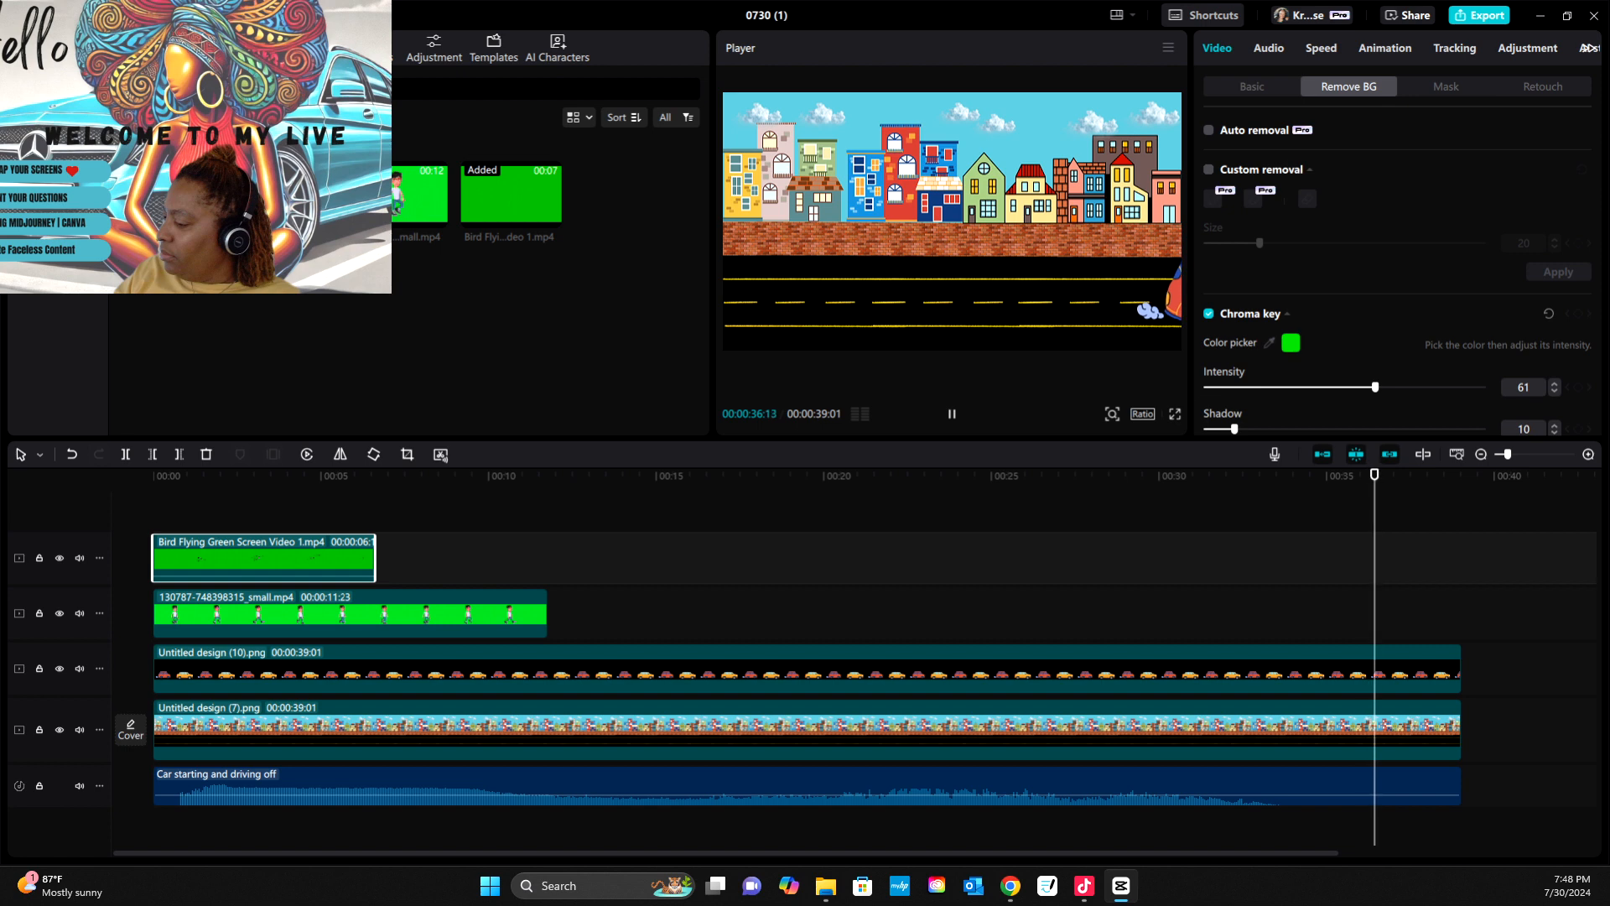
key(space)
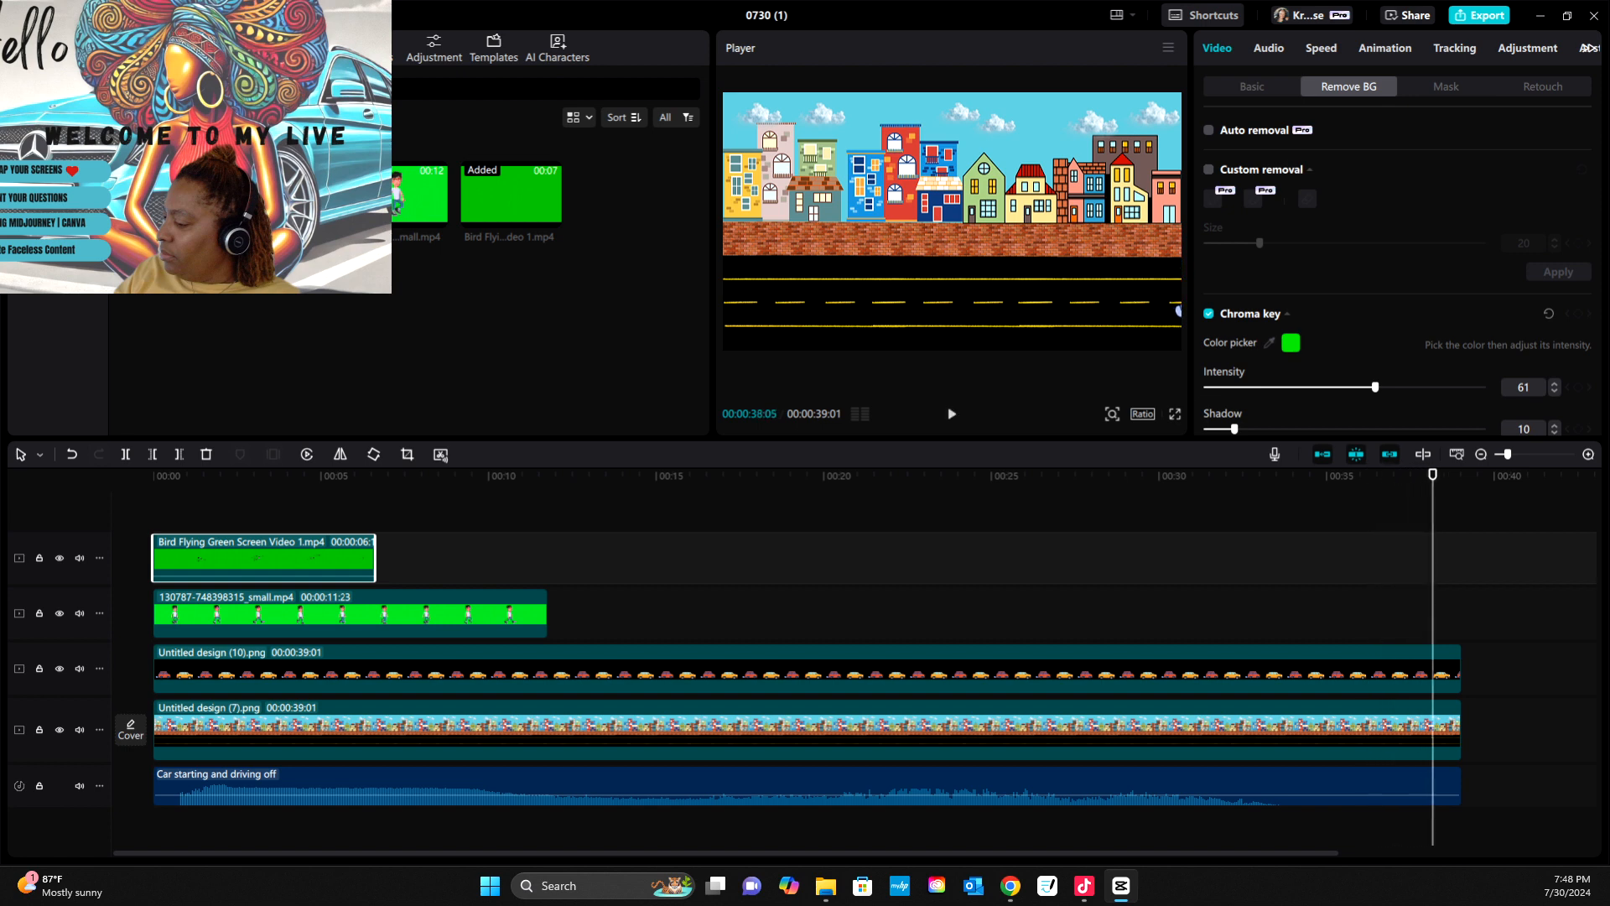
drag(1432, 475, 153, 475)
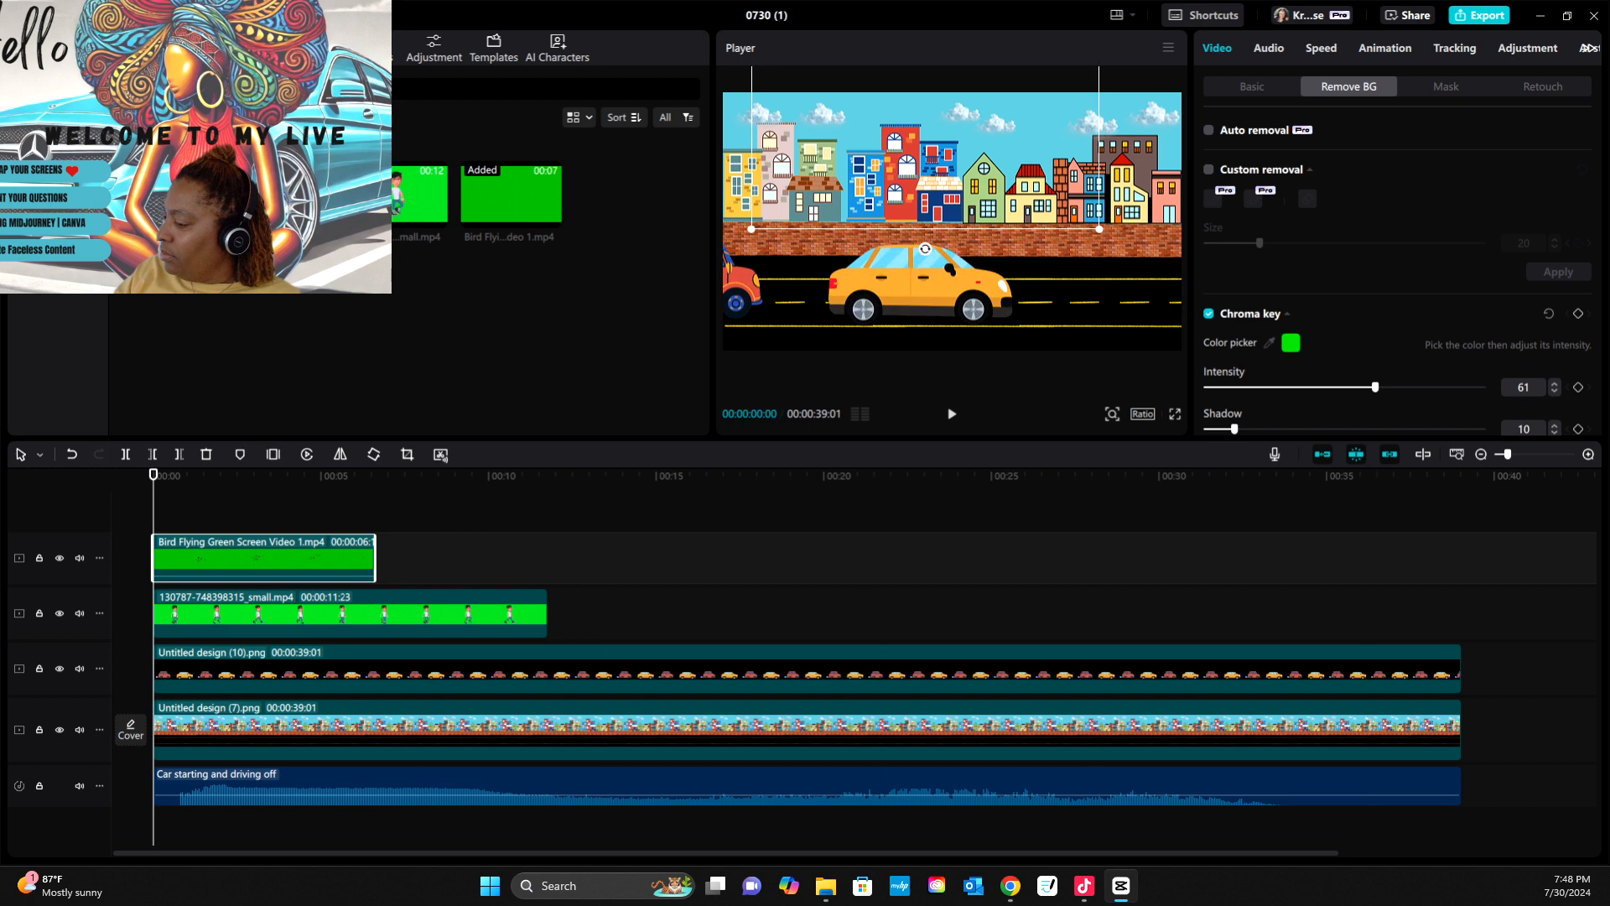
- Select the cars layer, Untitled design (10).png, at the start and look through its Basic settings
click(213, 668)
click(213, 728)
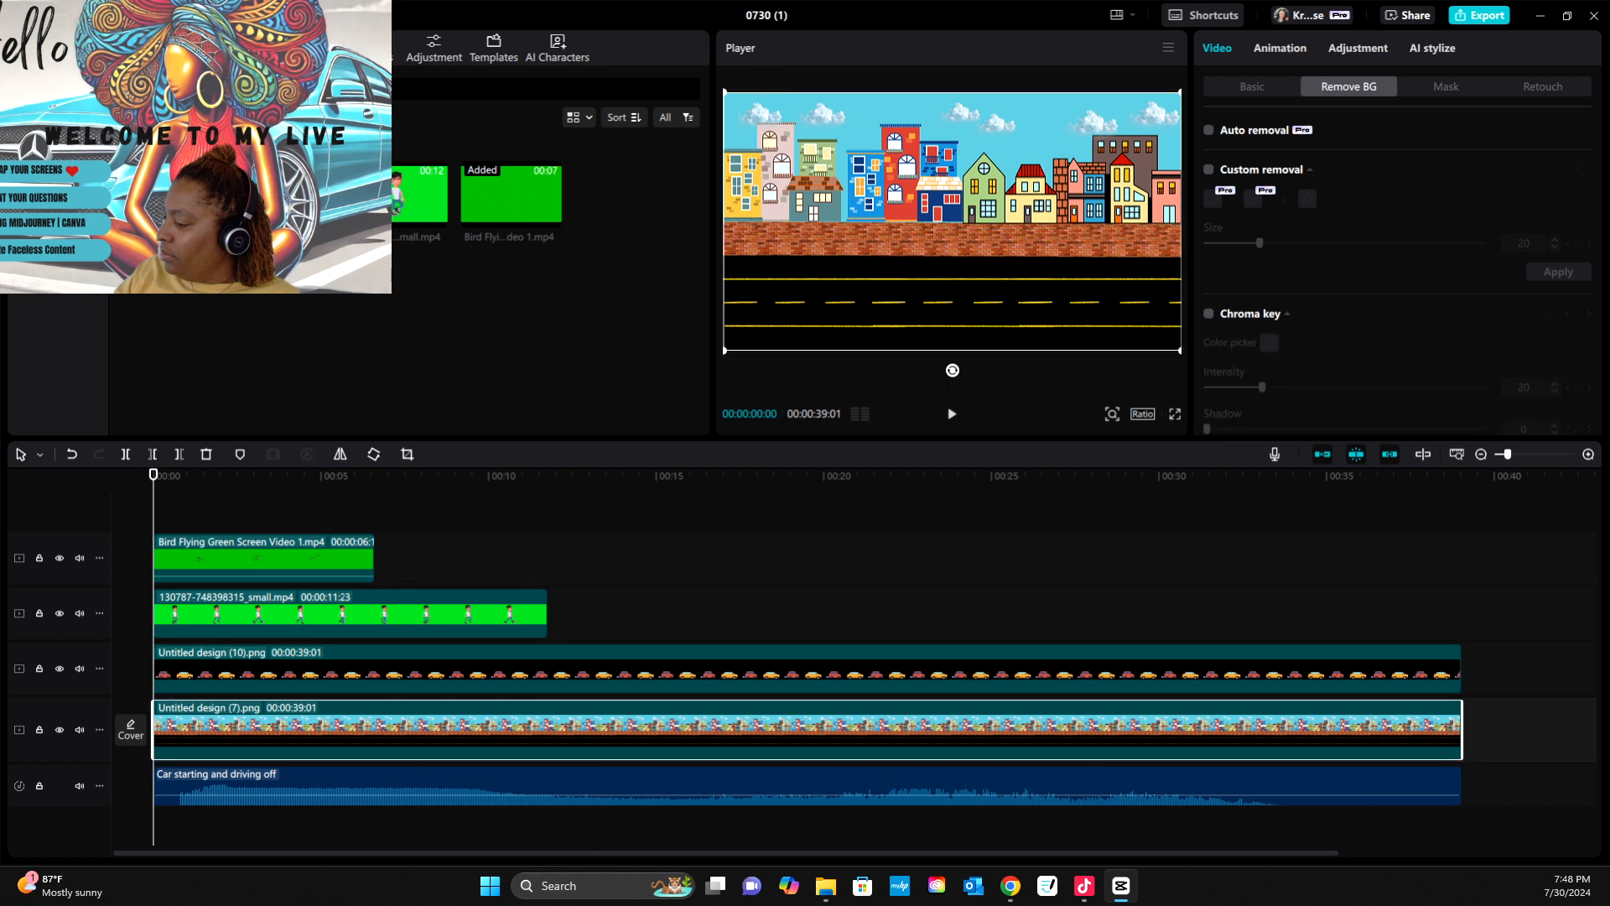
click(213, 669)
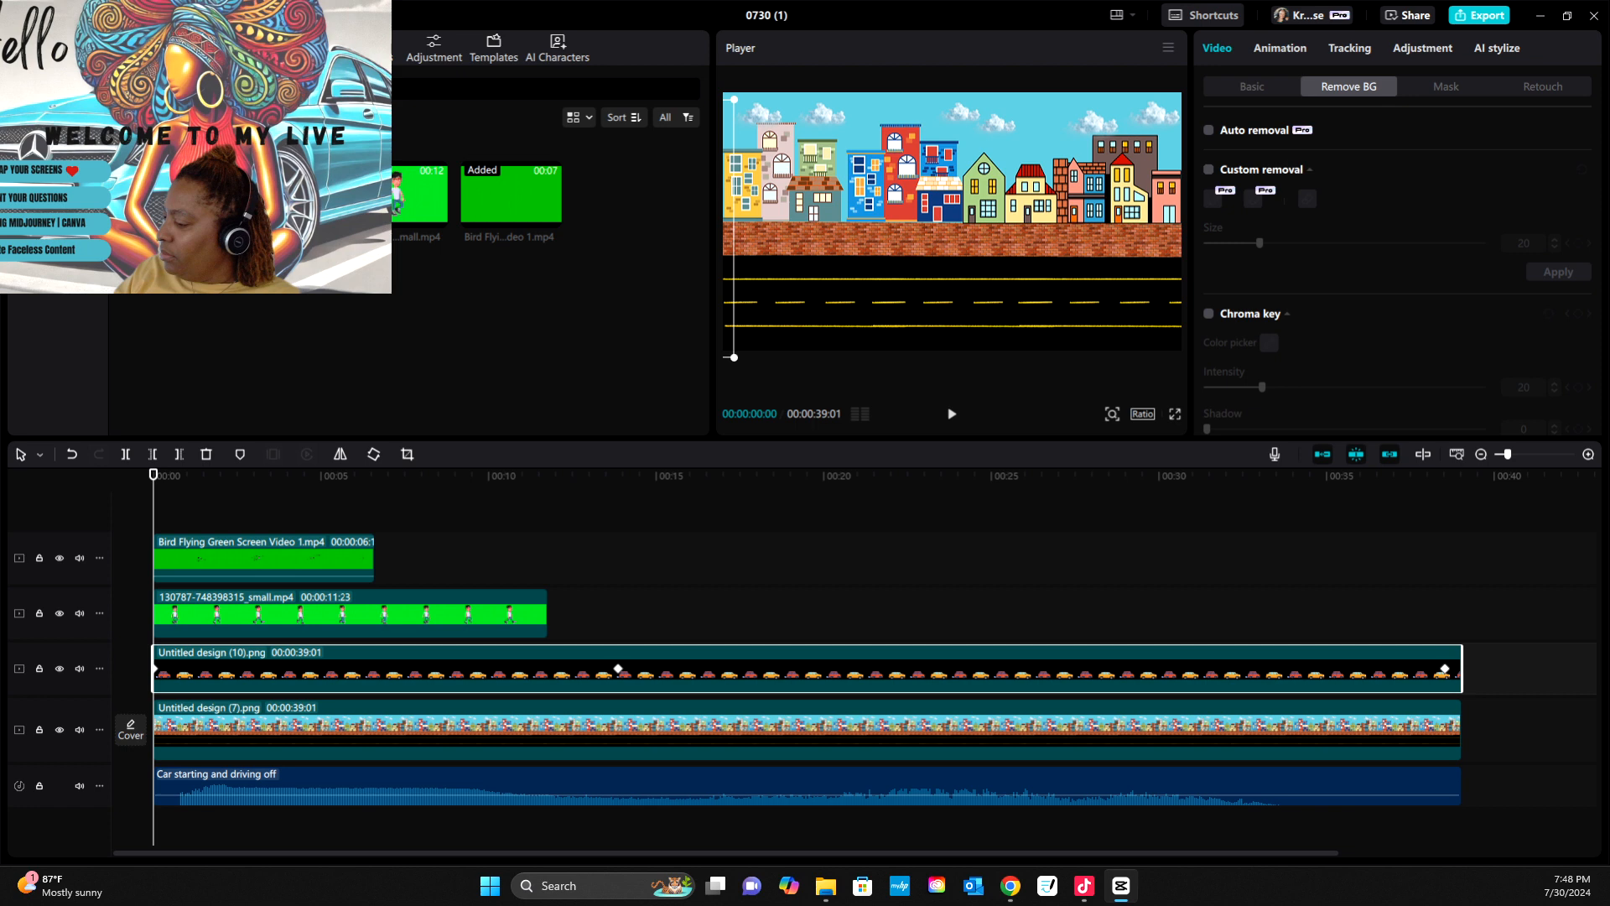
click(1250, 86)
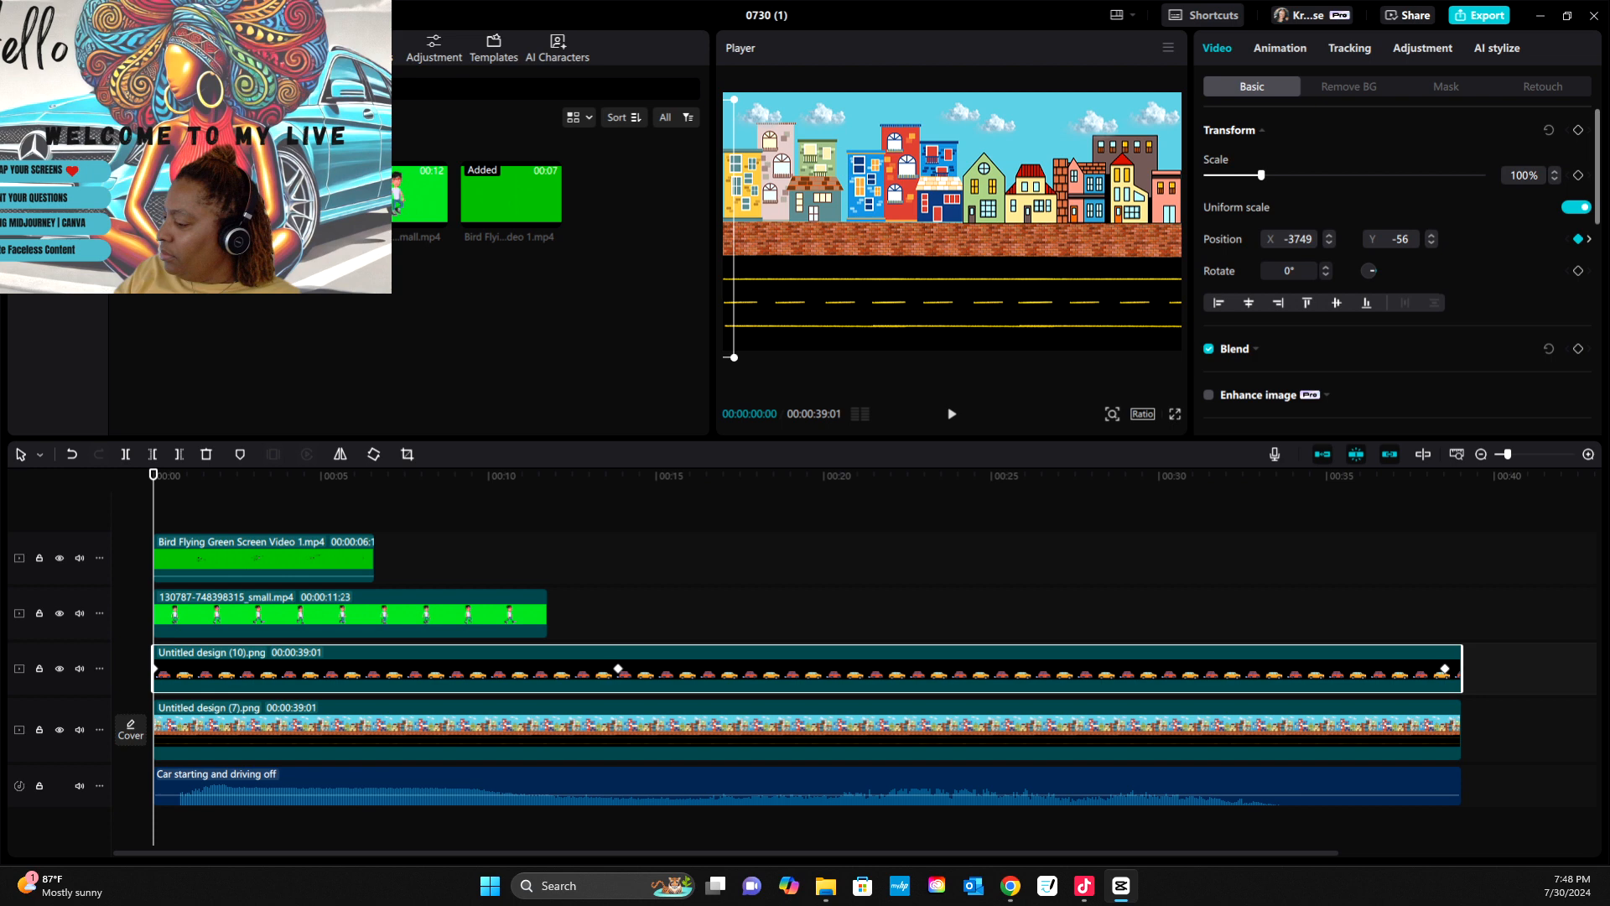
scroll(1396, 252, down, 3)
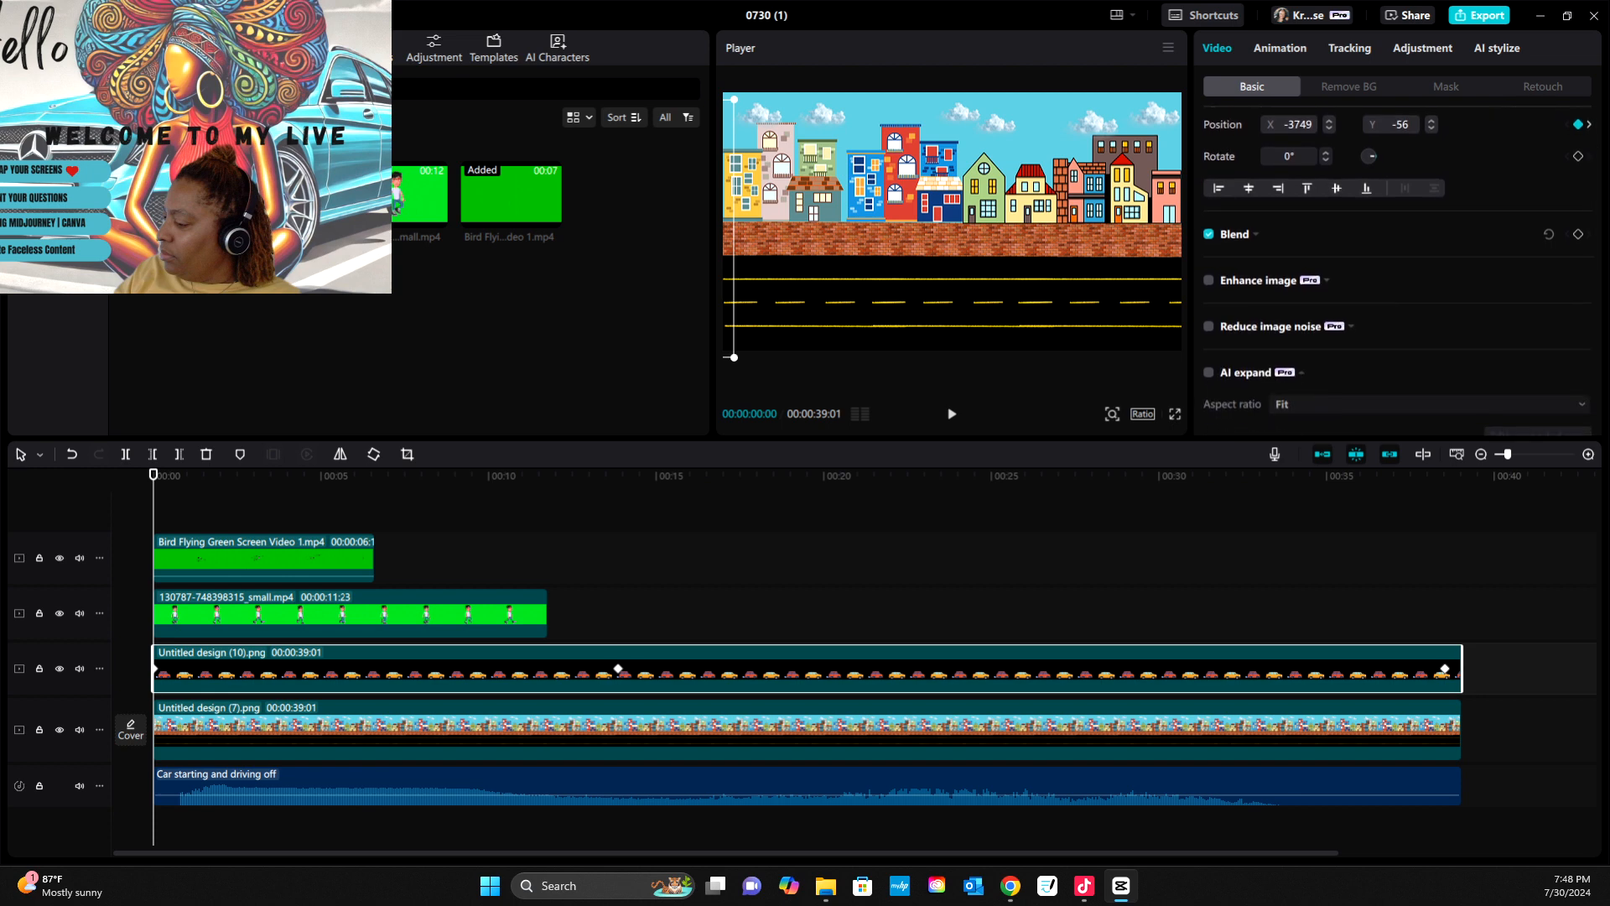
scroll(1397, 268, down, 5)
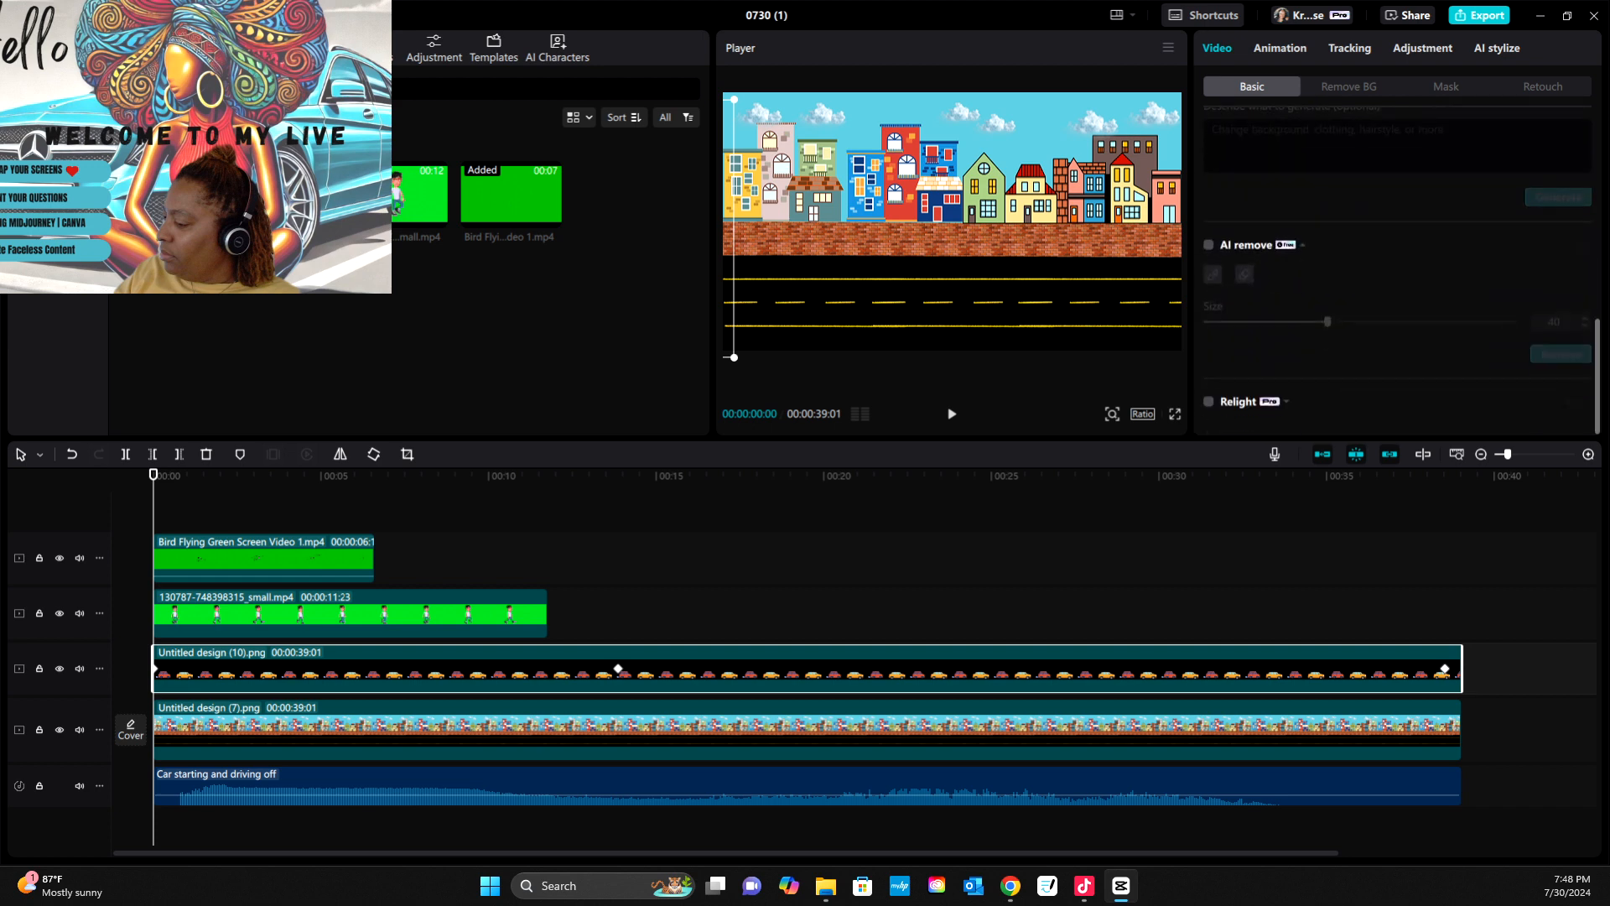
scroll(1396, 252, up, 8)
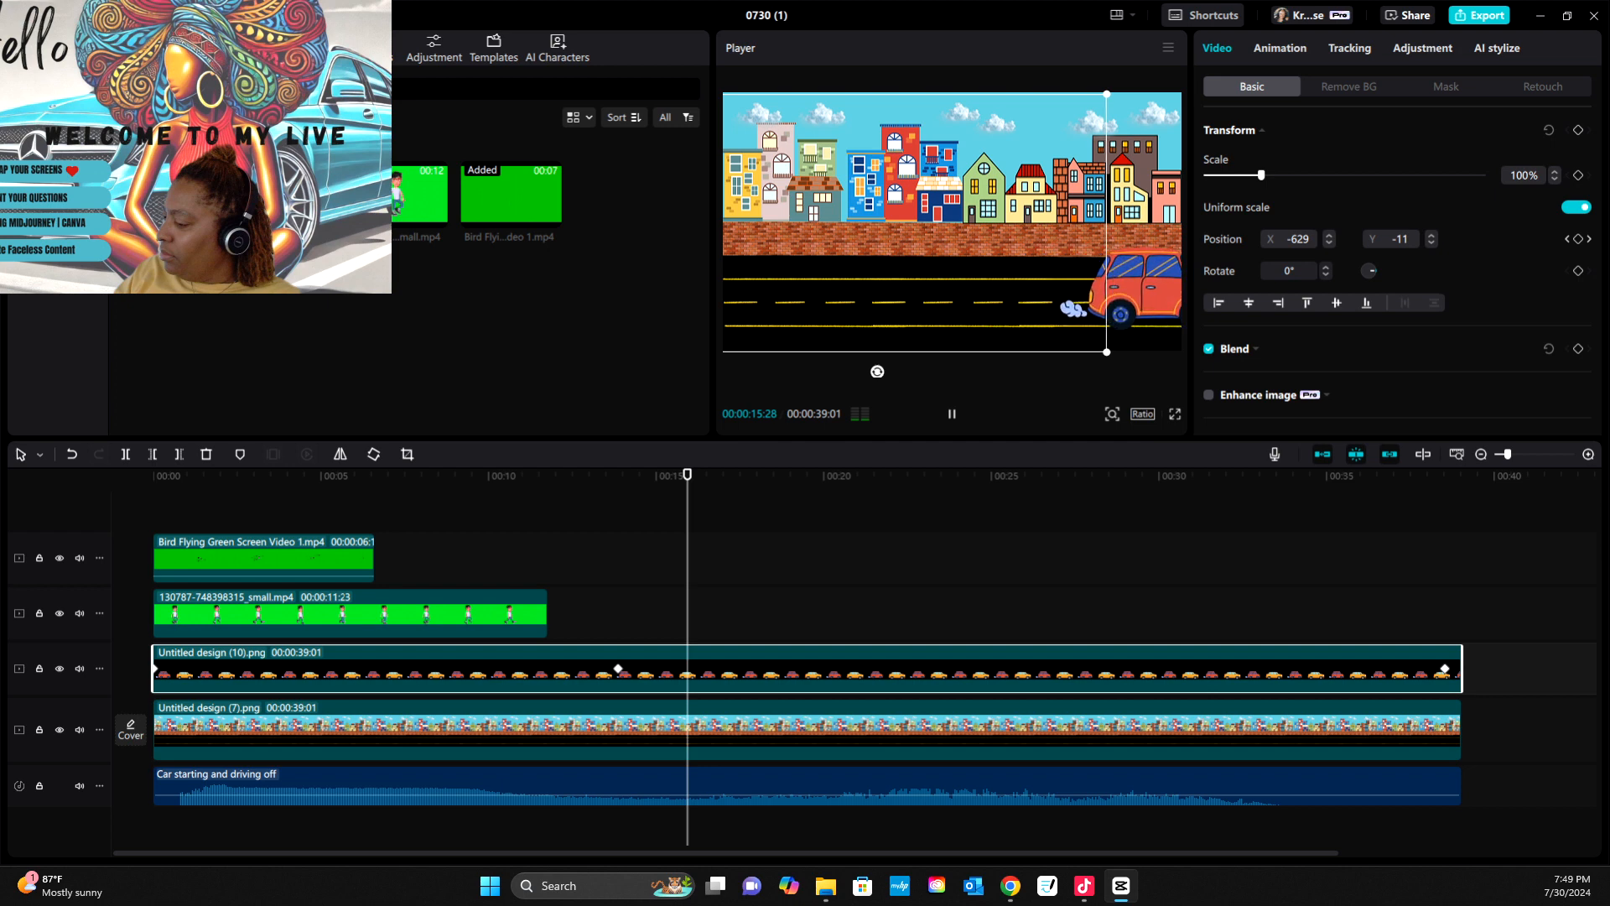
- Pause playback at 00:00:33:09 and trim both the cars layer and the street background to end there
key(space)
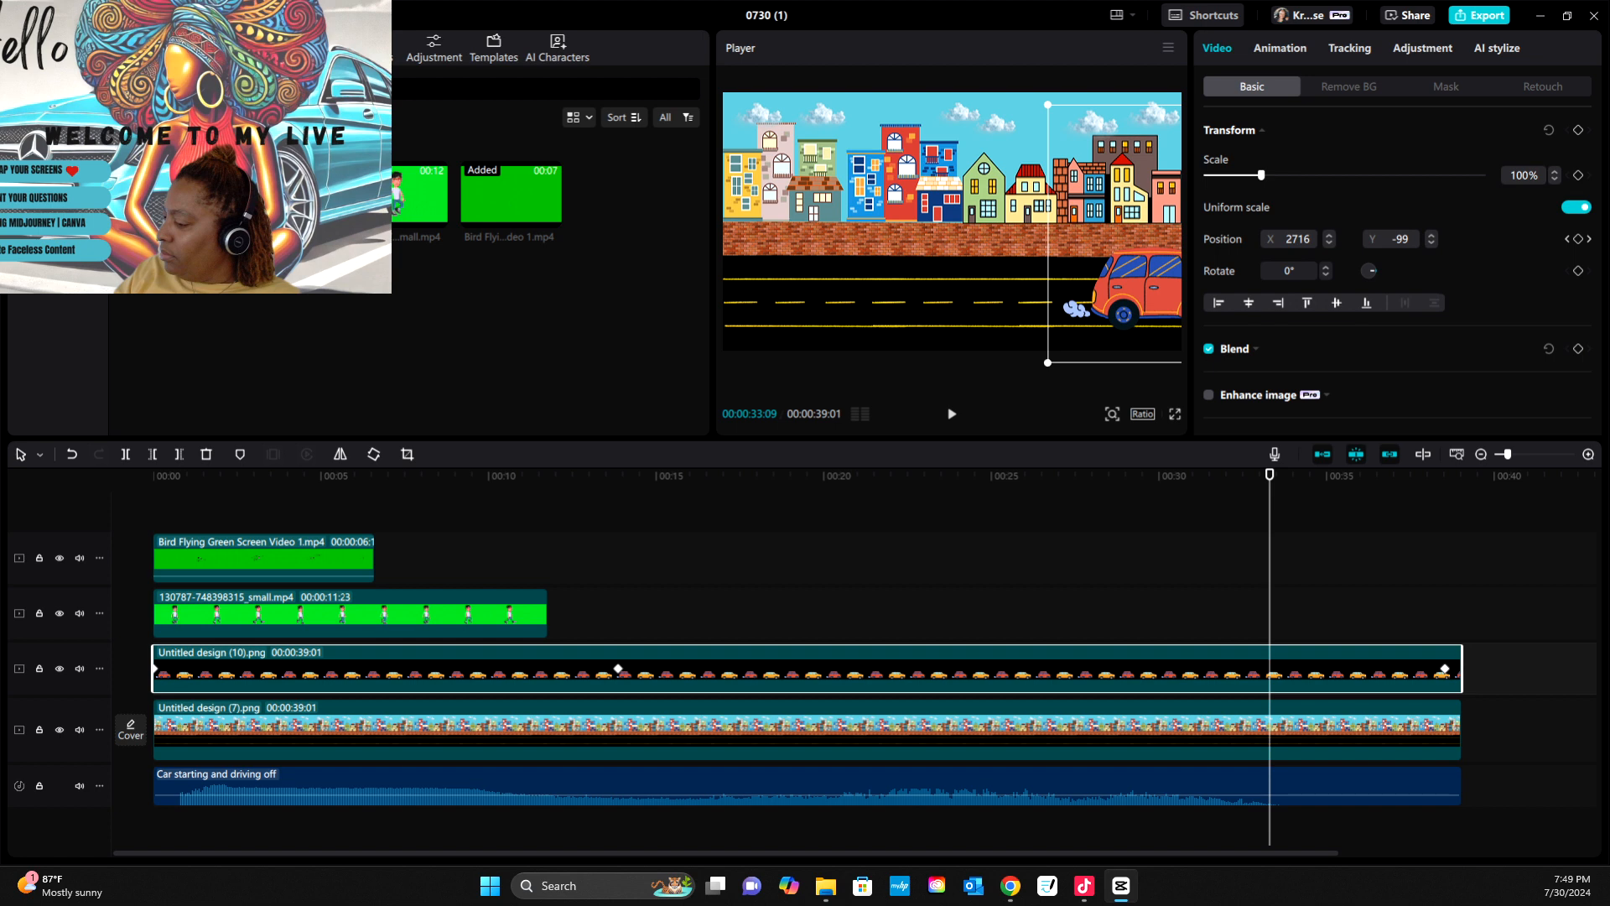
drag(1462, 669, 1270, 668)
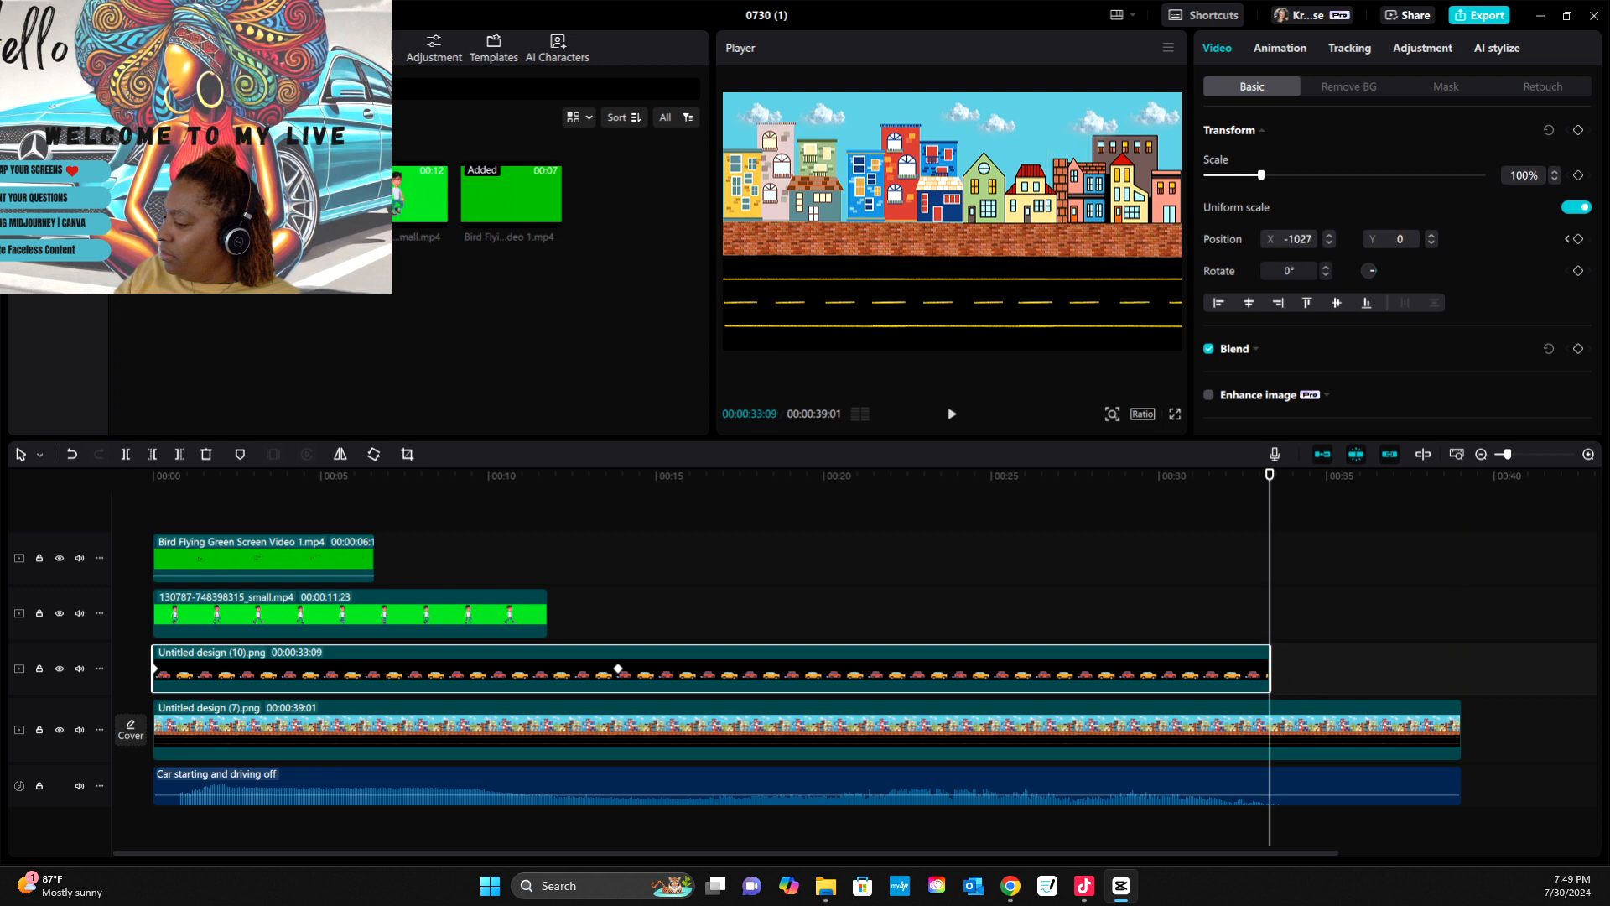
click(806, 729)
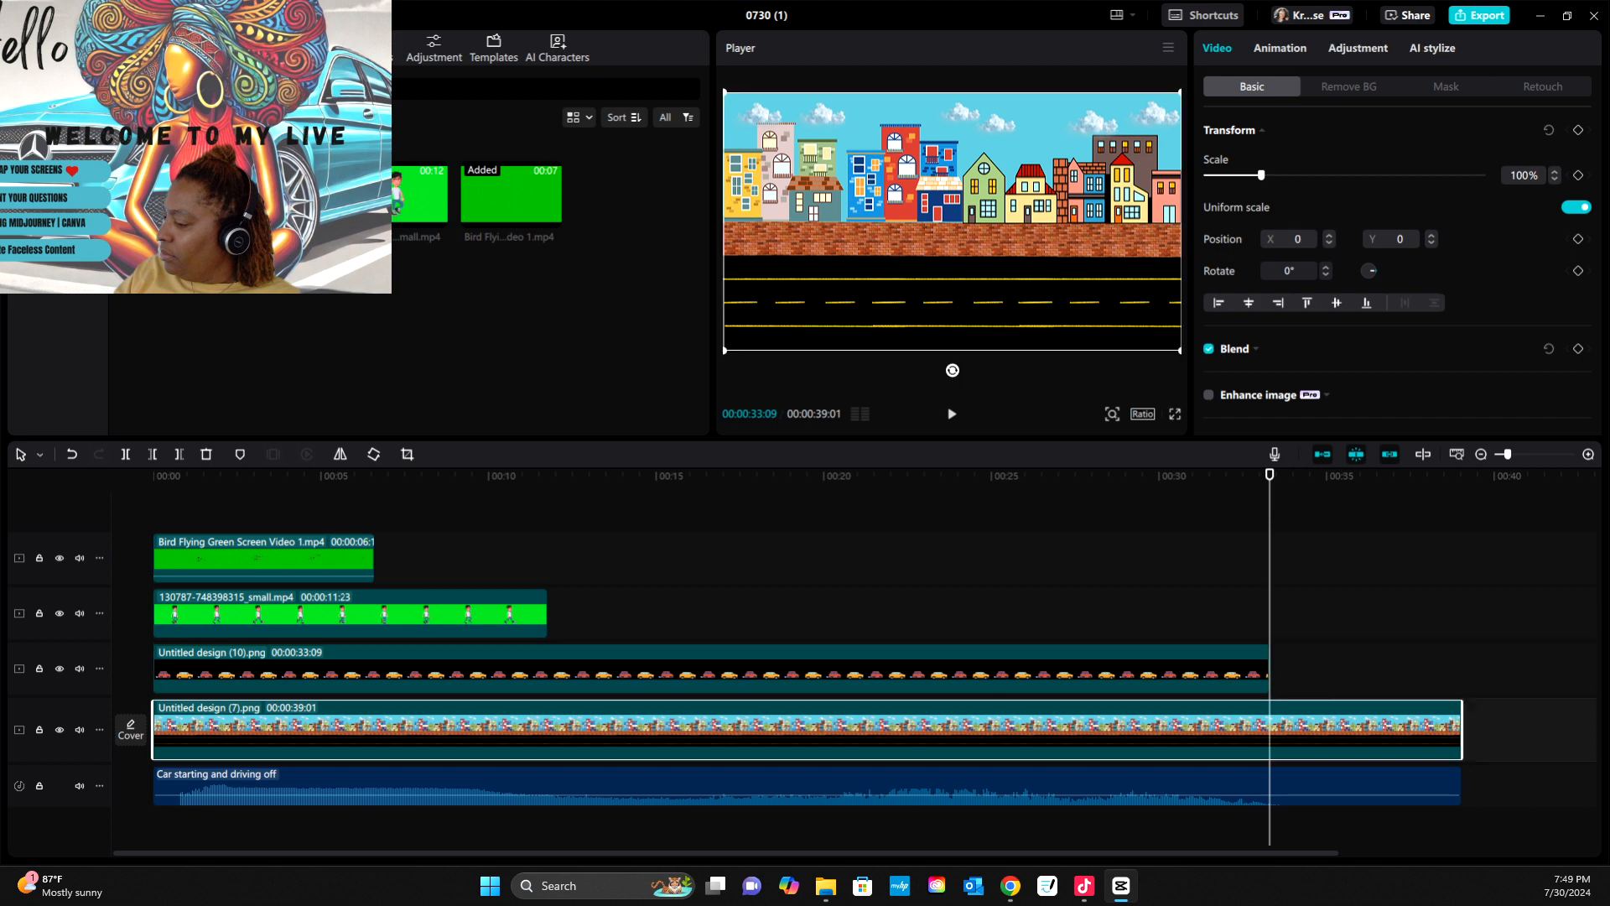
drag(1461, 729, 1270, 730)
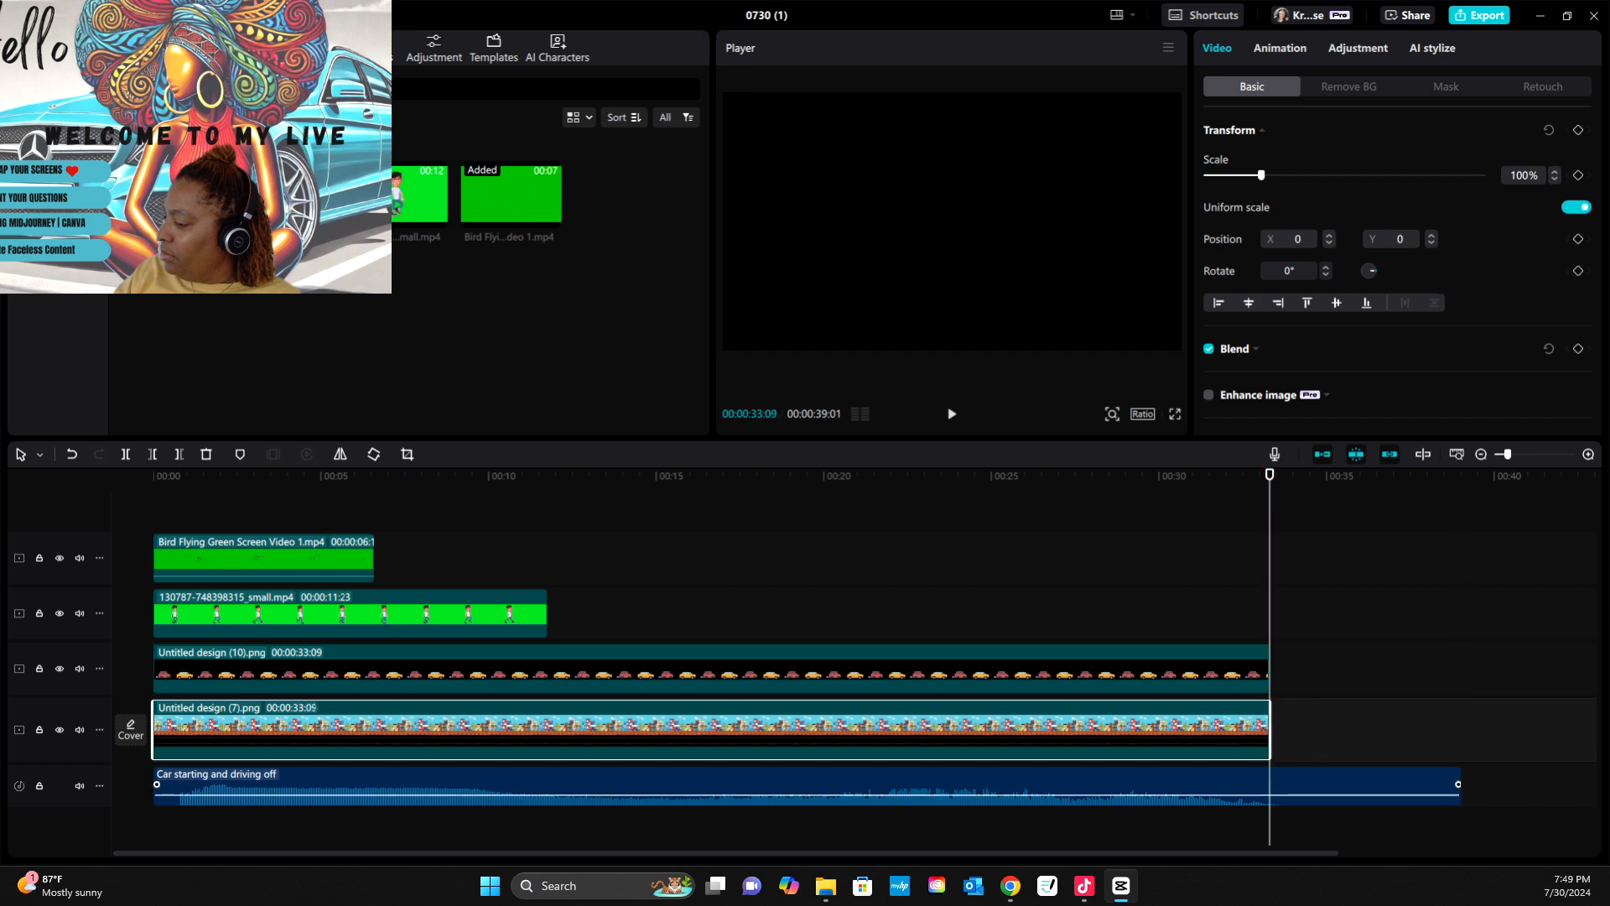
click(1425, 793)
drag(1458, 784, 1298, 784)
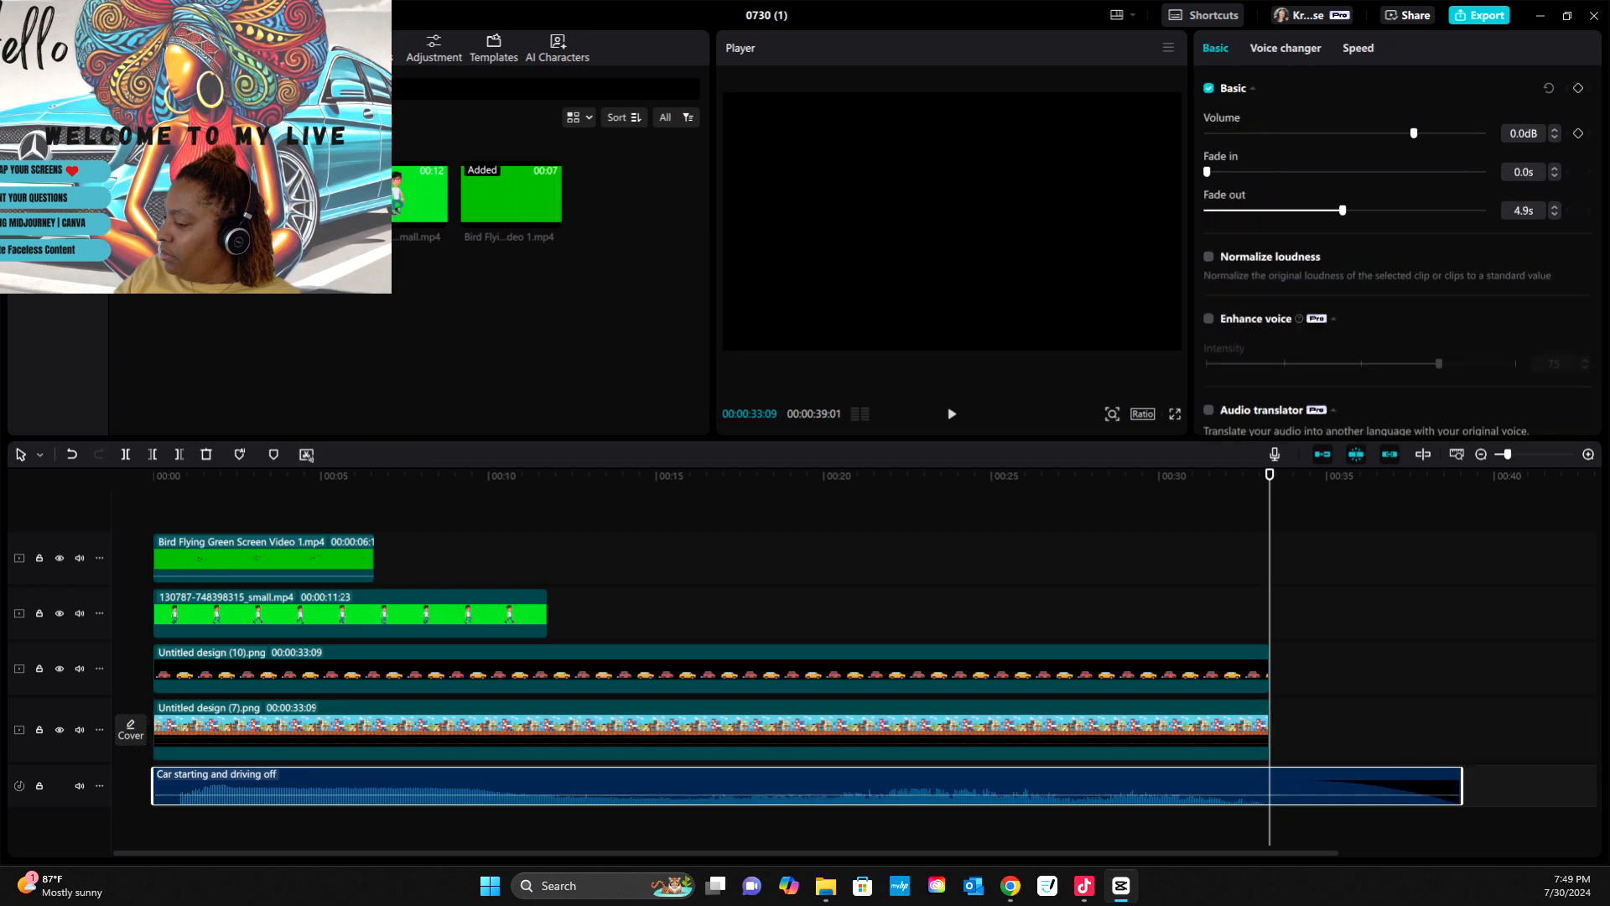
click(71, 453)
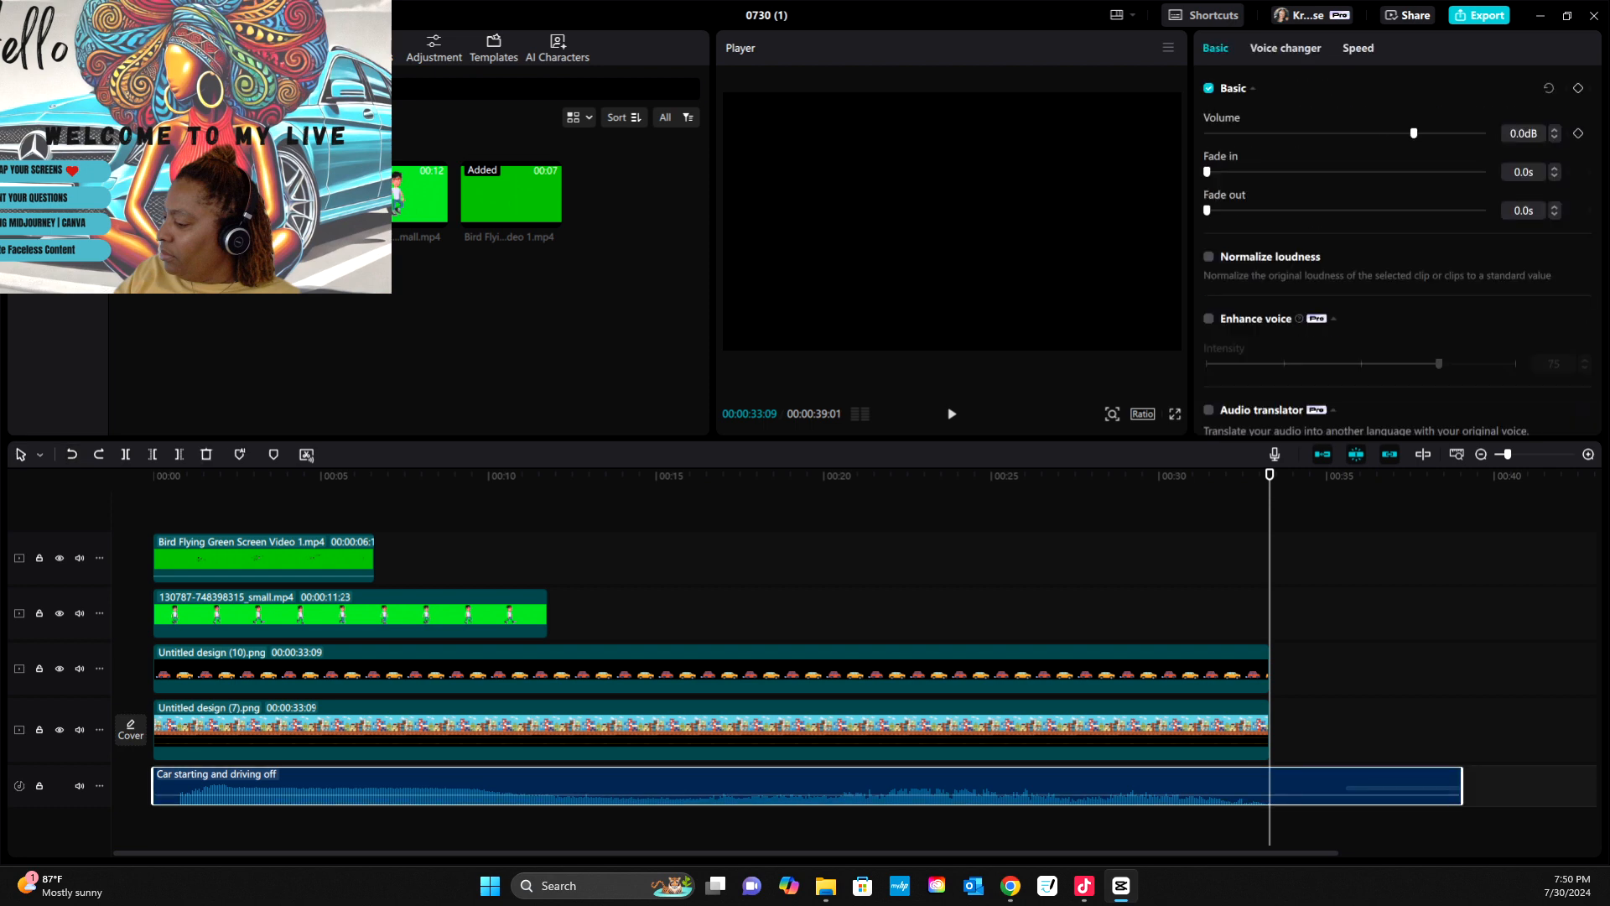
- Trim the Car starting and driving off audio to end at about 00:00:33:14 and return to the start
drag(1458, 784, 1275, 785)
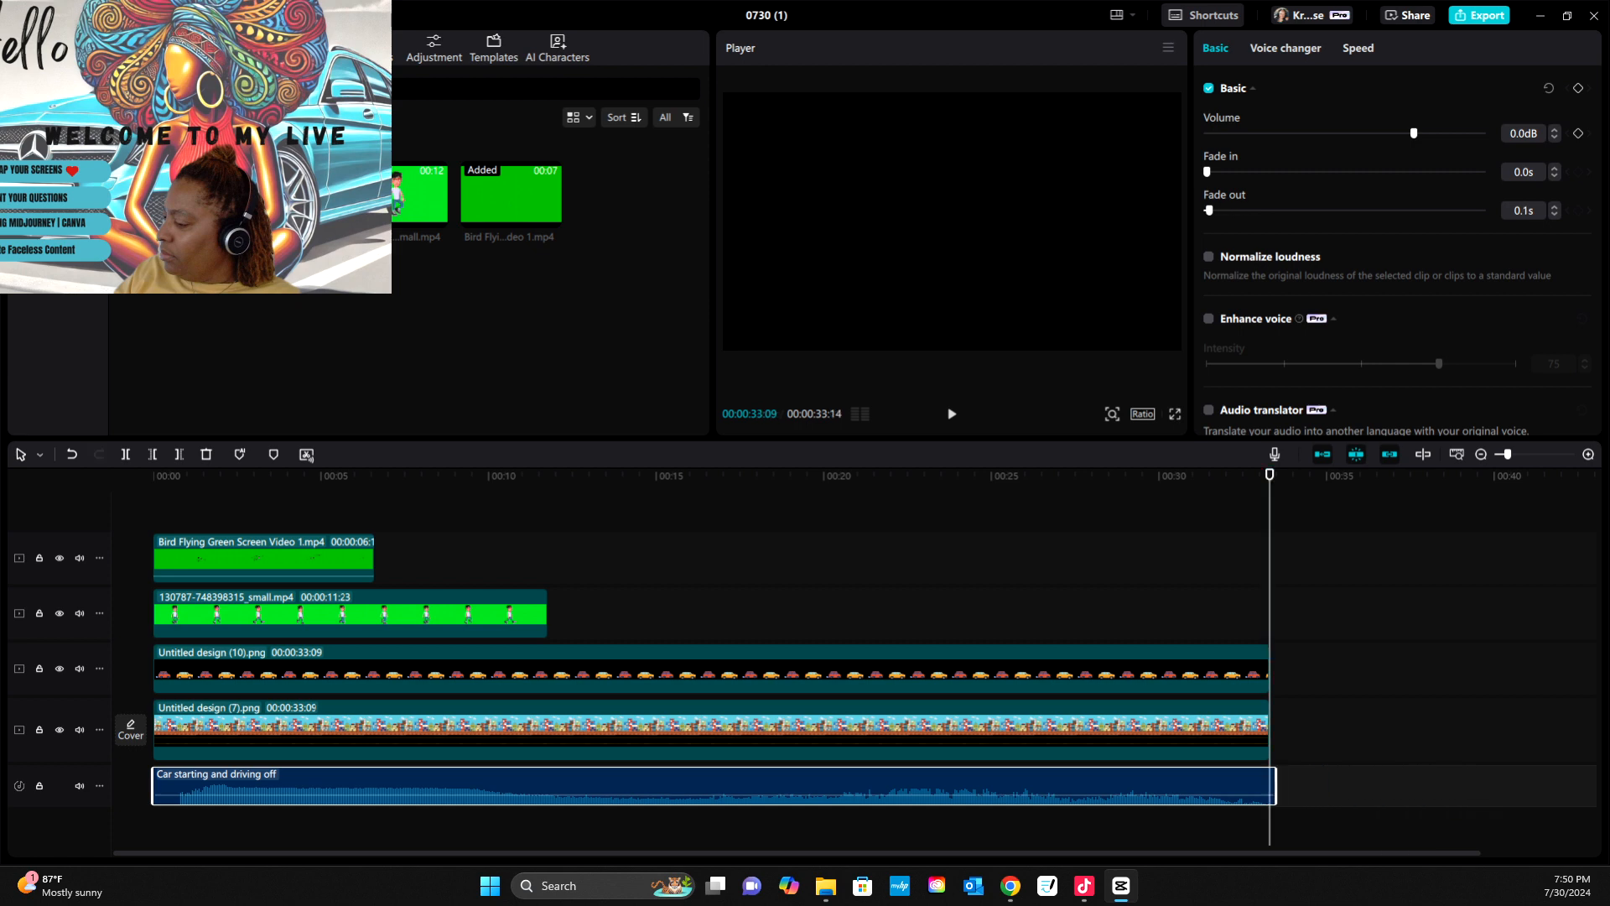
drag(1270, 474, 154, 475)
- Select the trimmed cars layer and review its Transform and expanded Blend settings
click(225, 668)
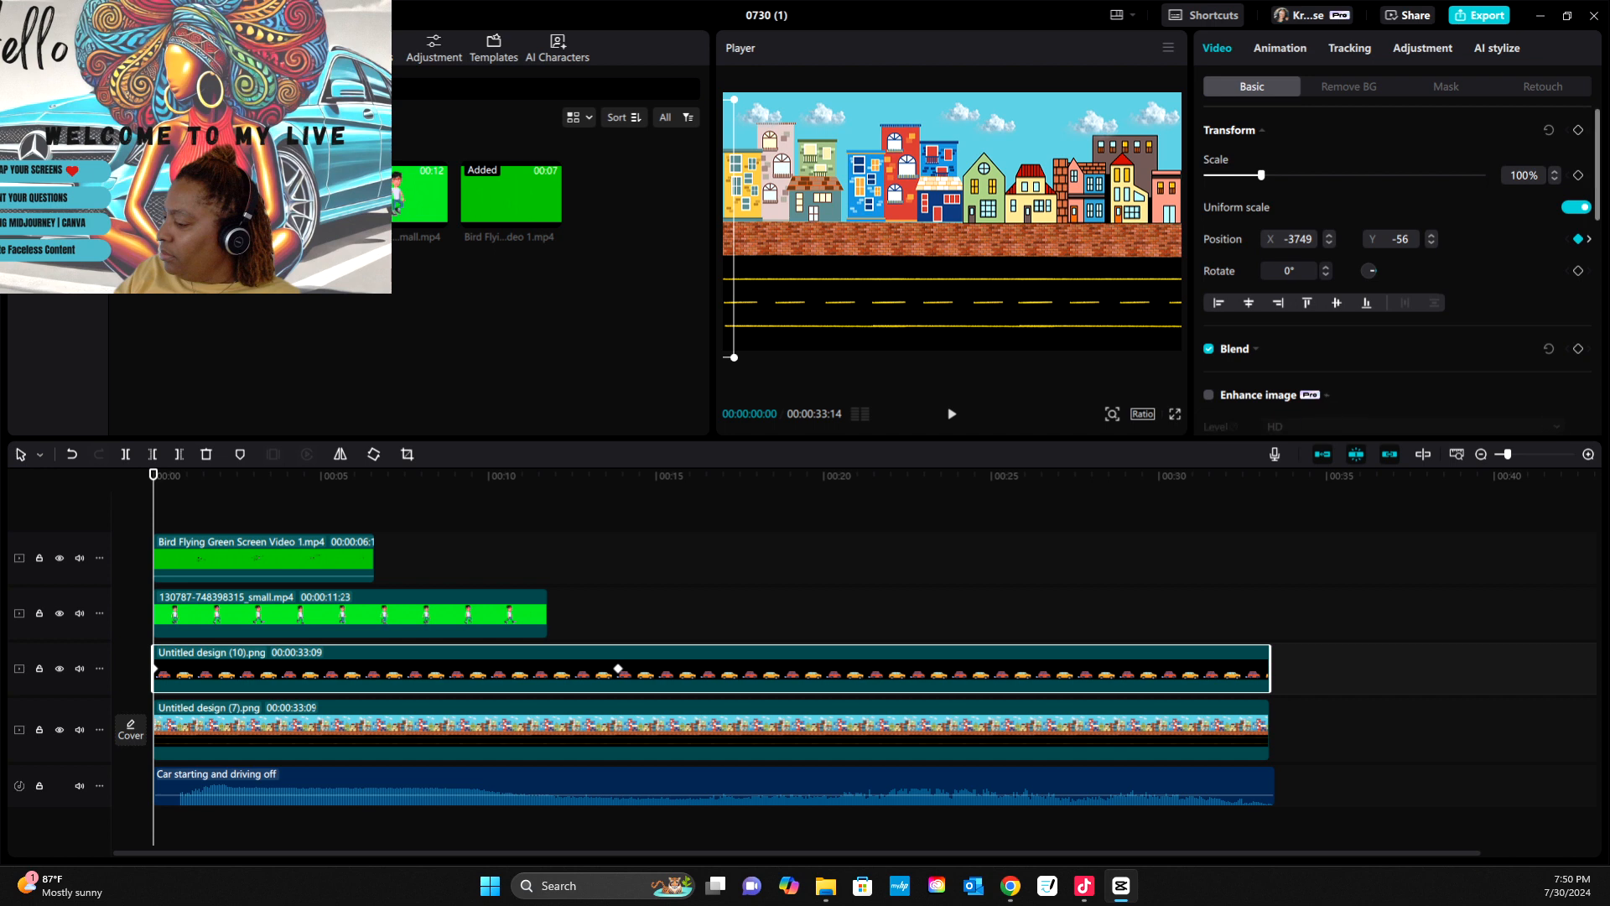
scroll(1397, 271, down, 4)
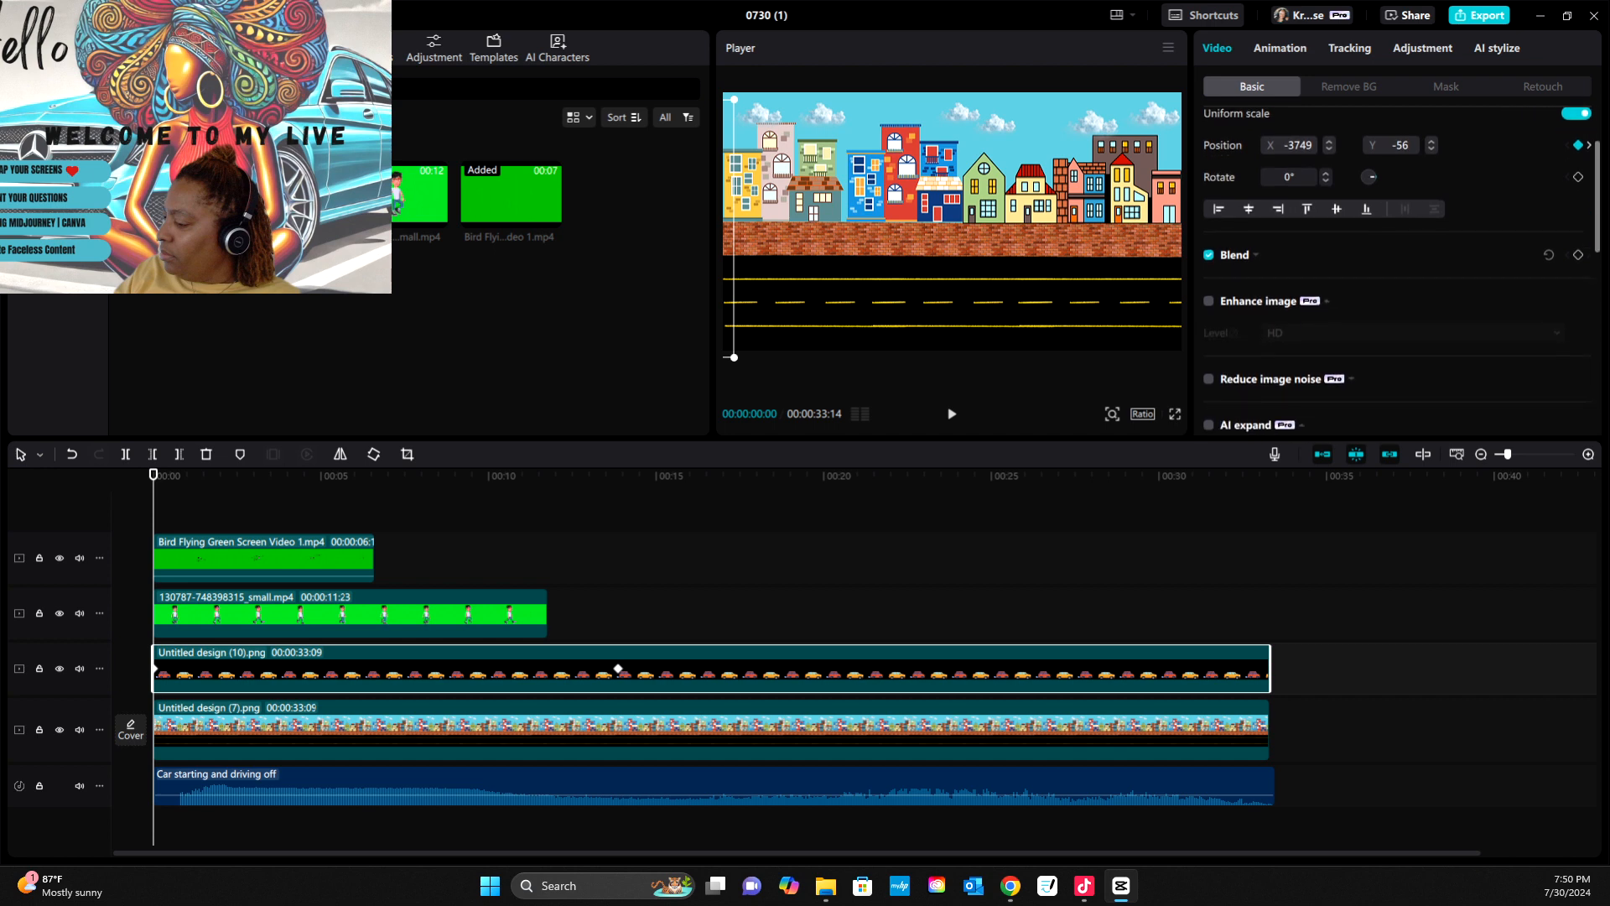
scroll(1397, 260, up, 3)
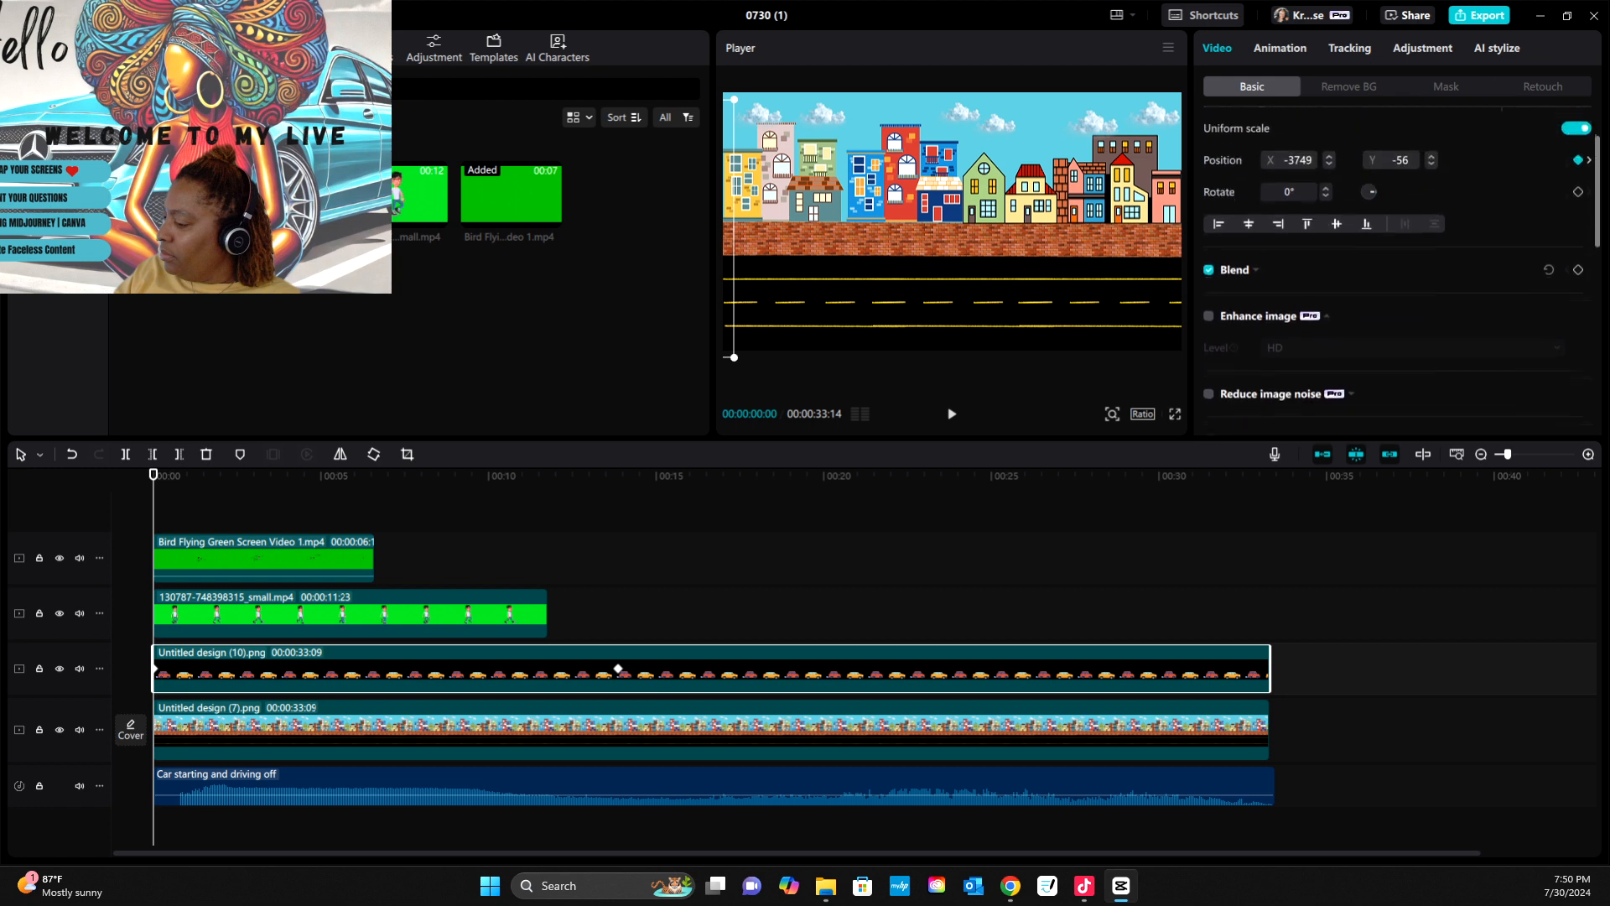
scroll(1258, 298, down, 2)
click(1256, 277)
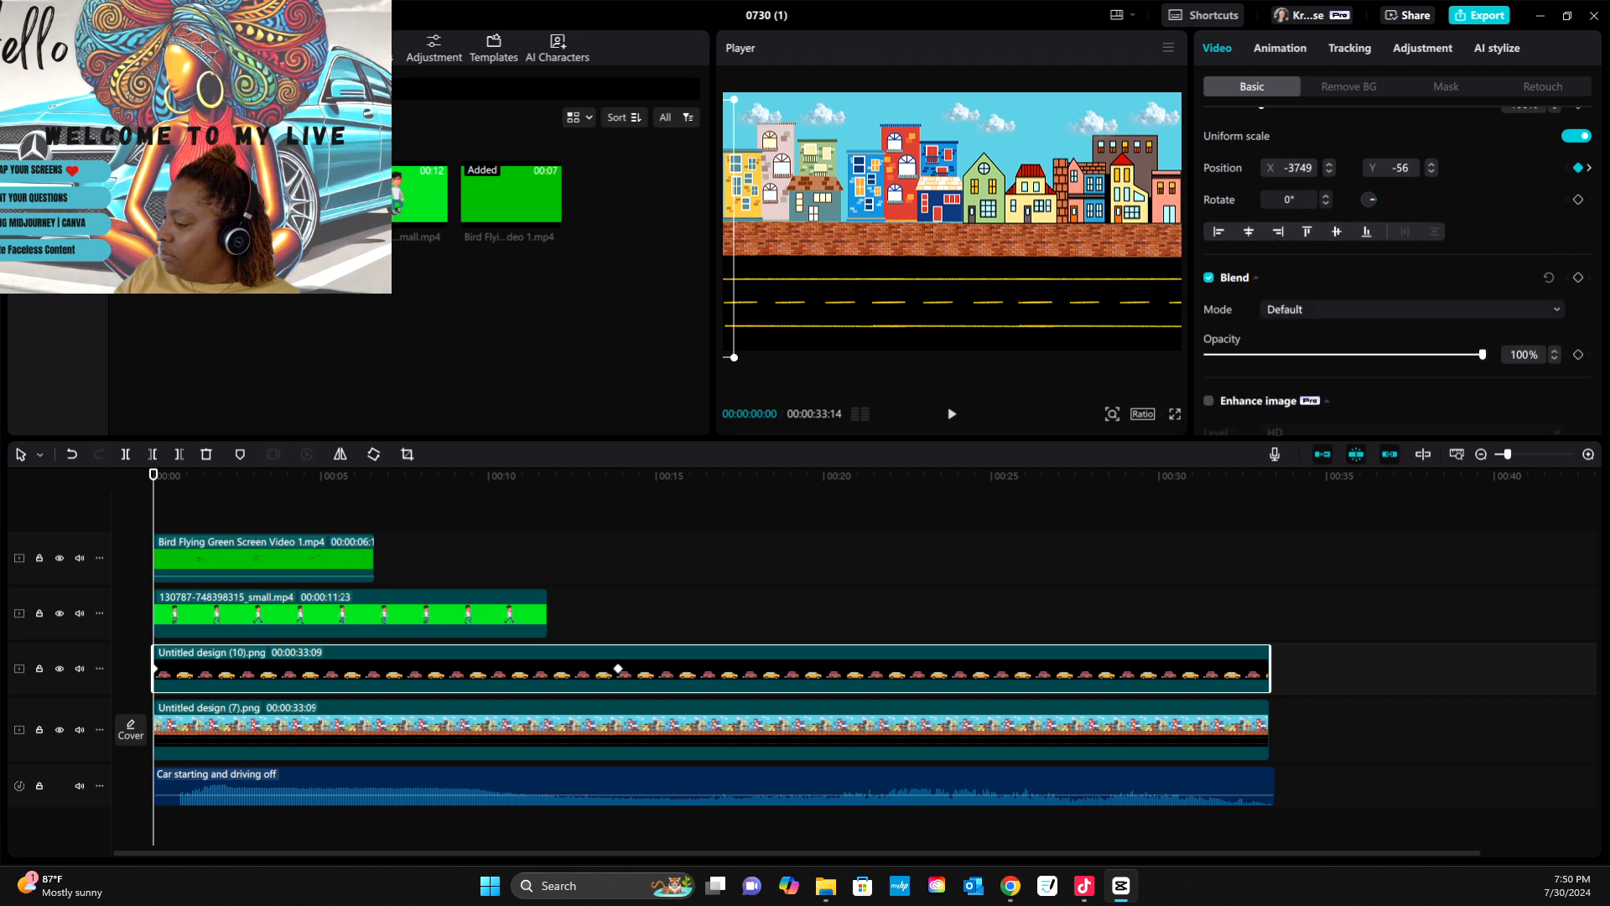
scroll(1397, 272, down, 2)
scroll(1397, 272, up, 4)
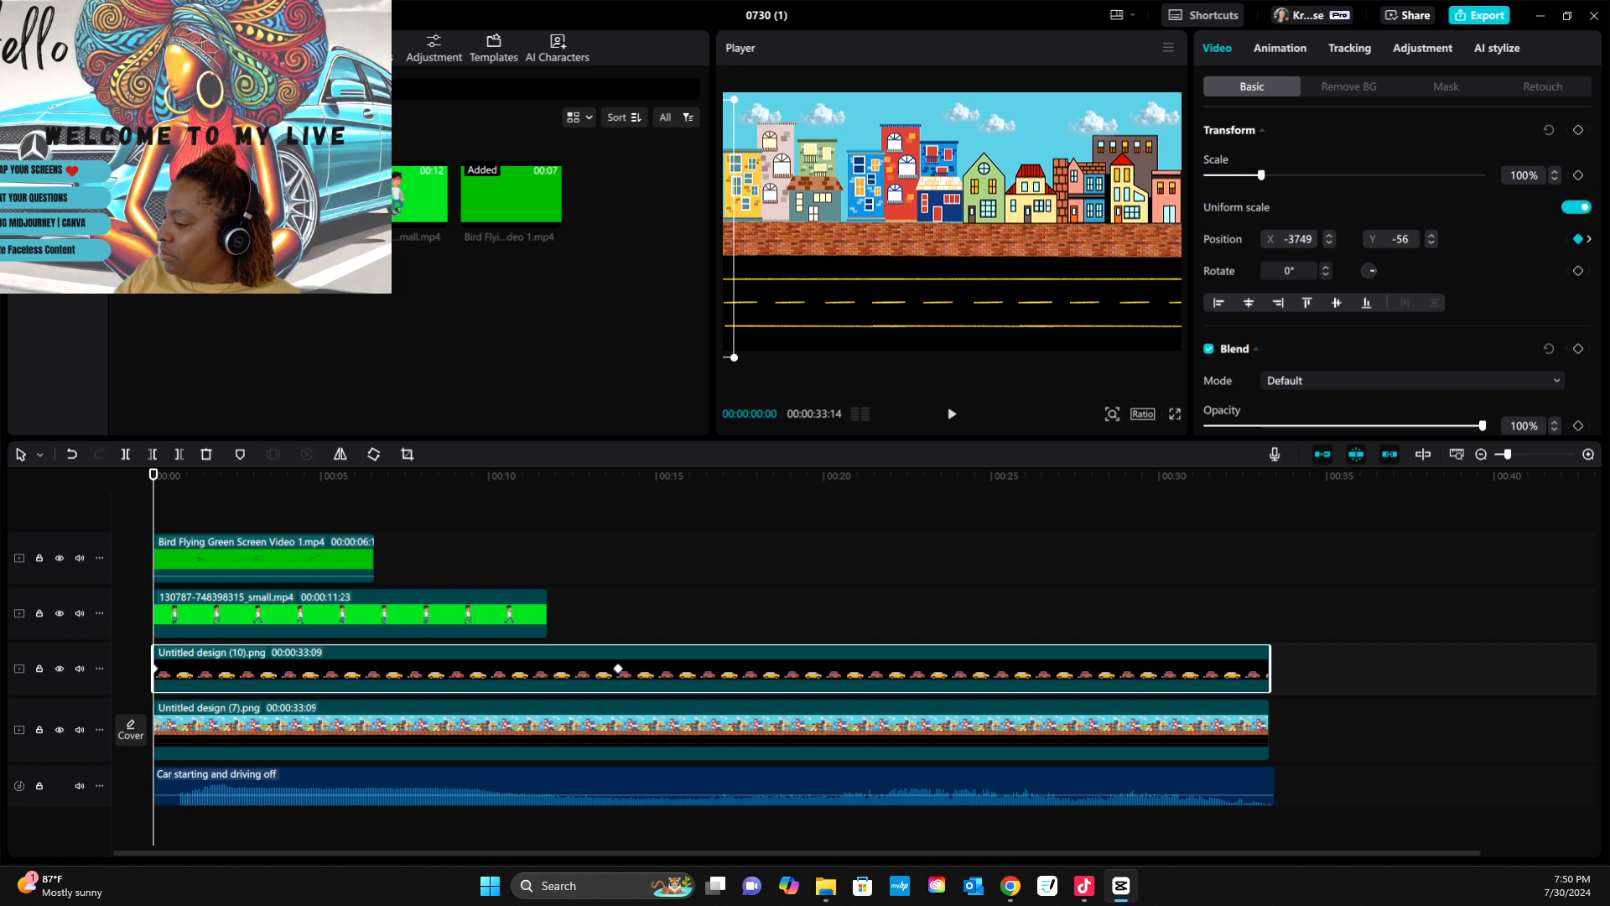
- Play from the start, reposition the cars layer at 00:00:18:10 to X -999, Y 0, and continue the preview to 00:00:20:12
key(space)
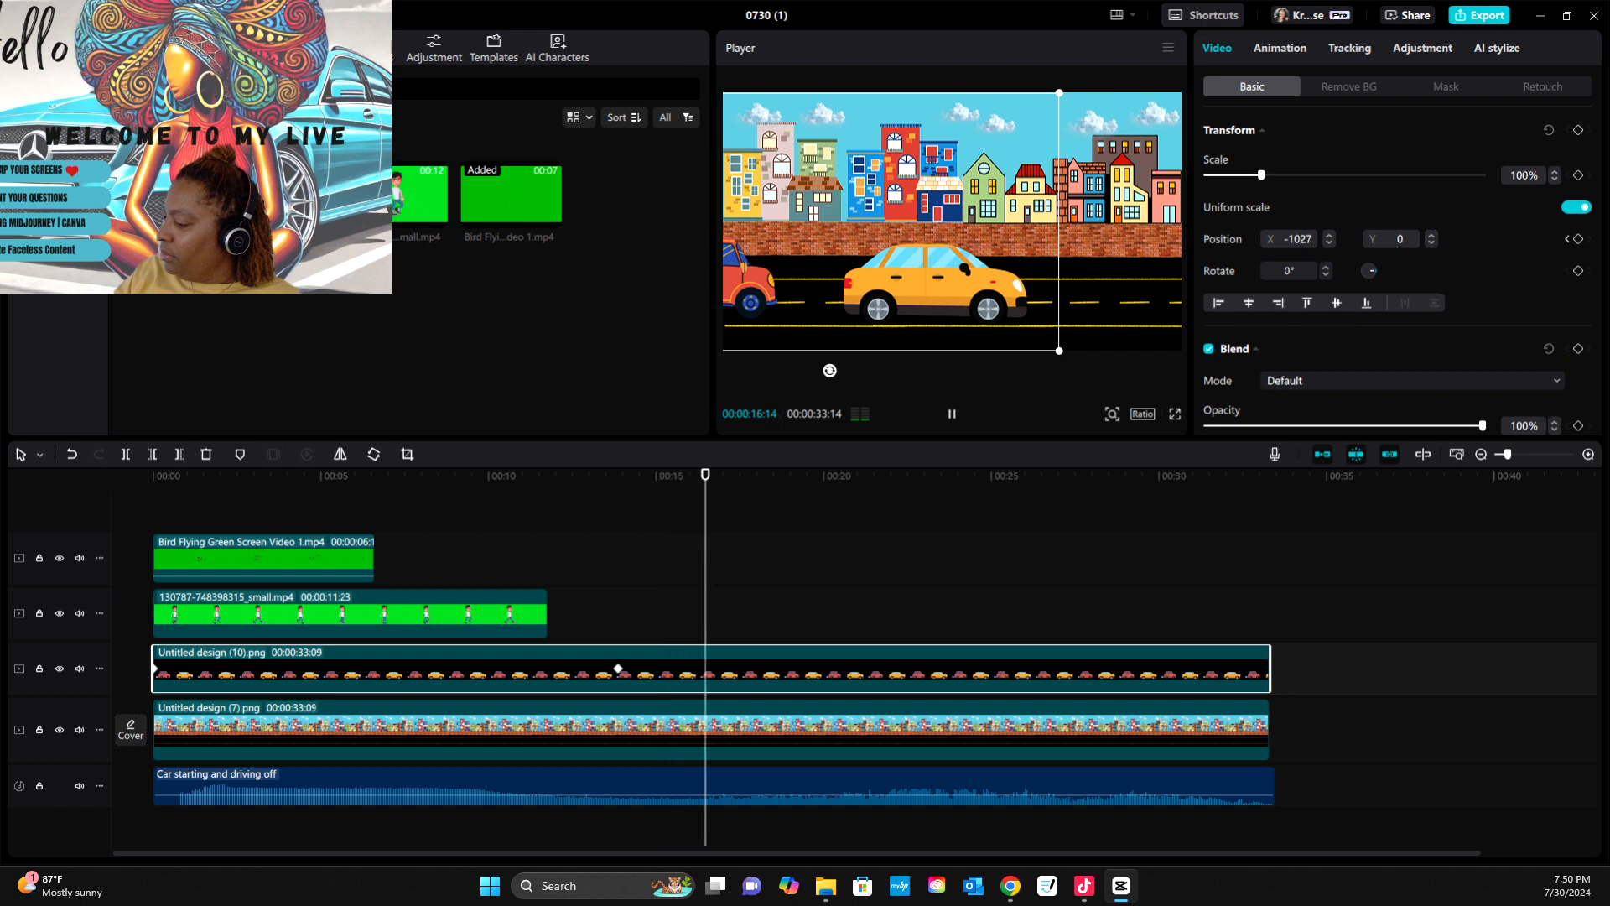
key(space)
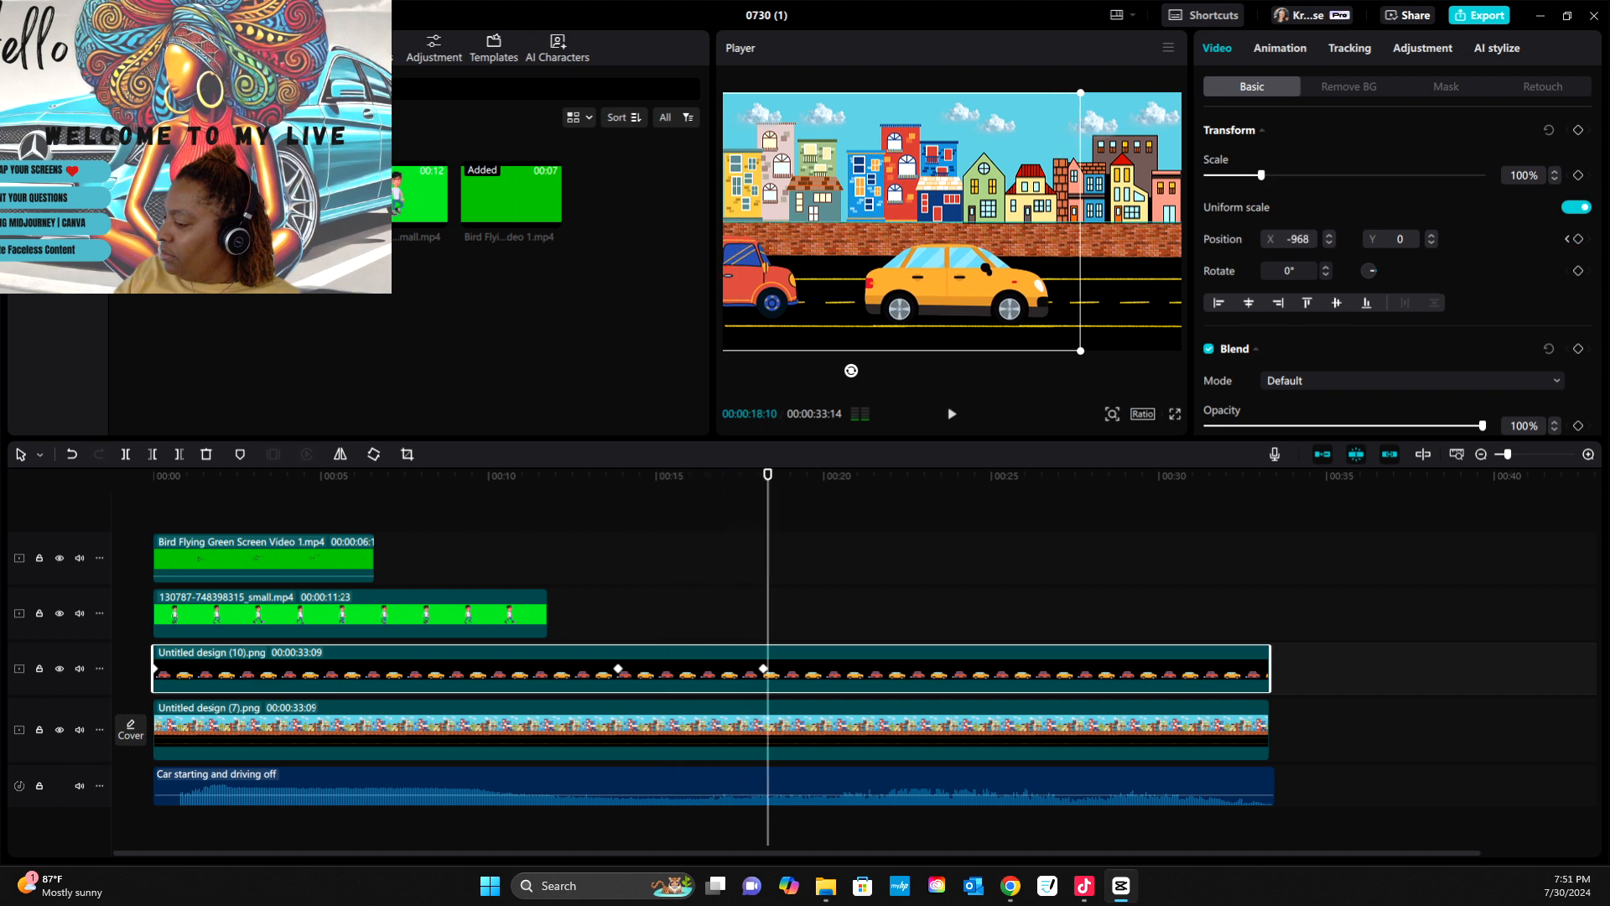
drag(956, 281, 938, 281)
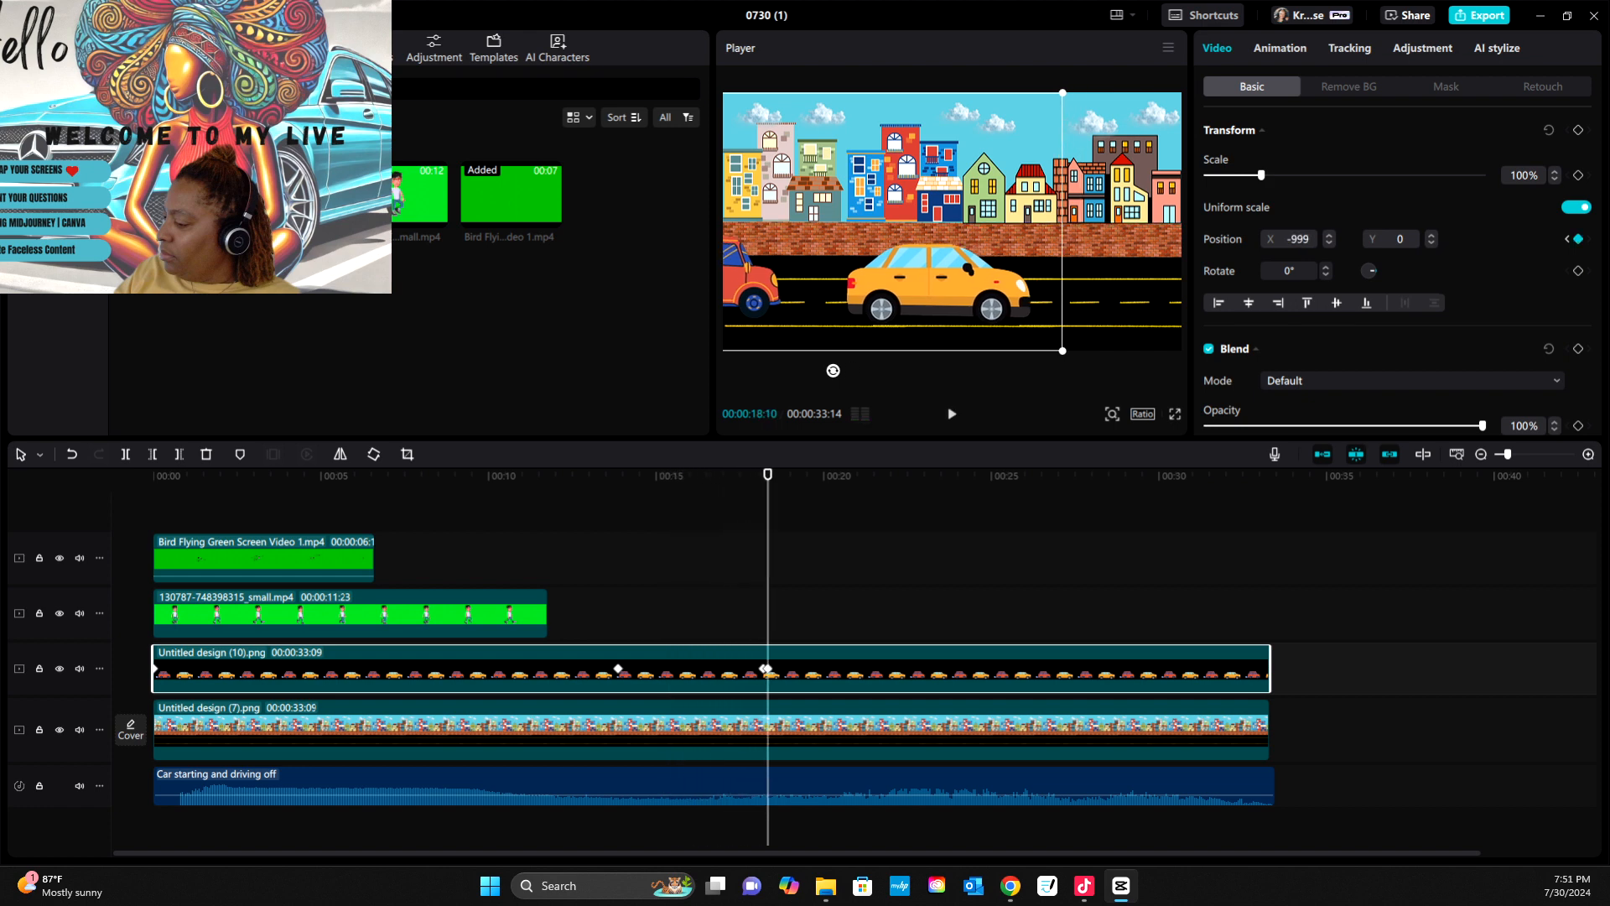
key(space)
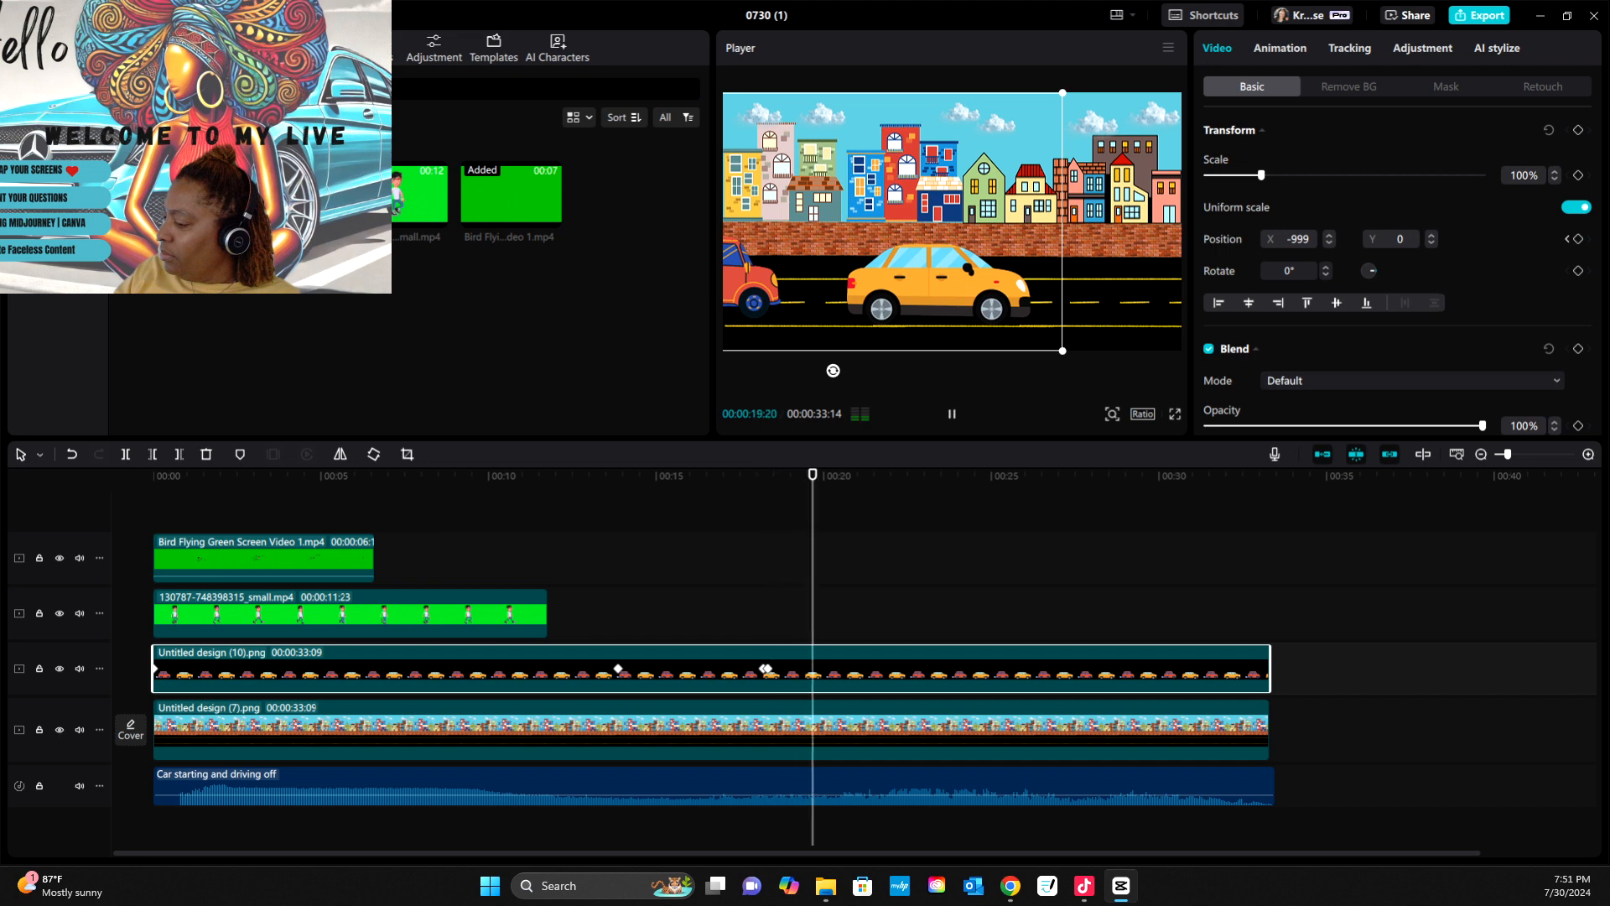
key(space)
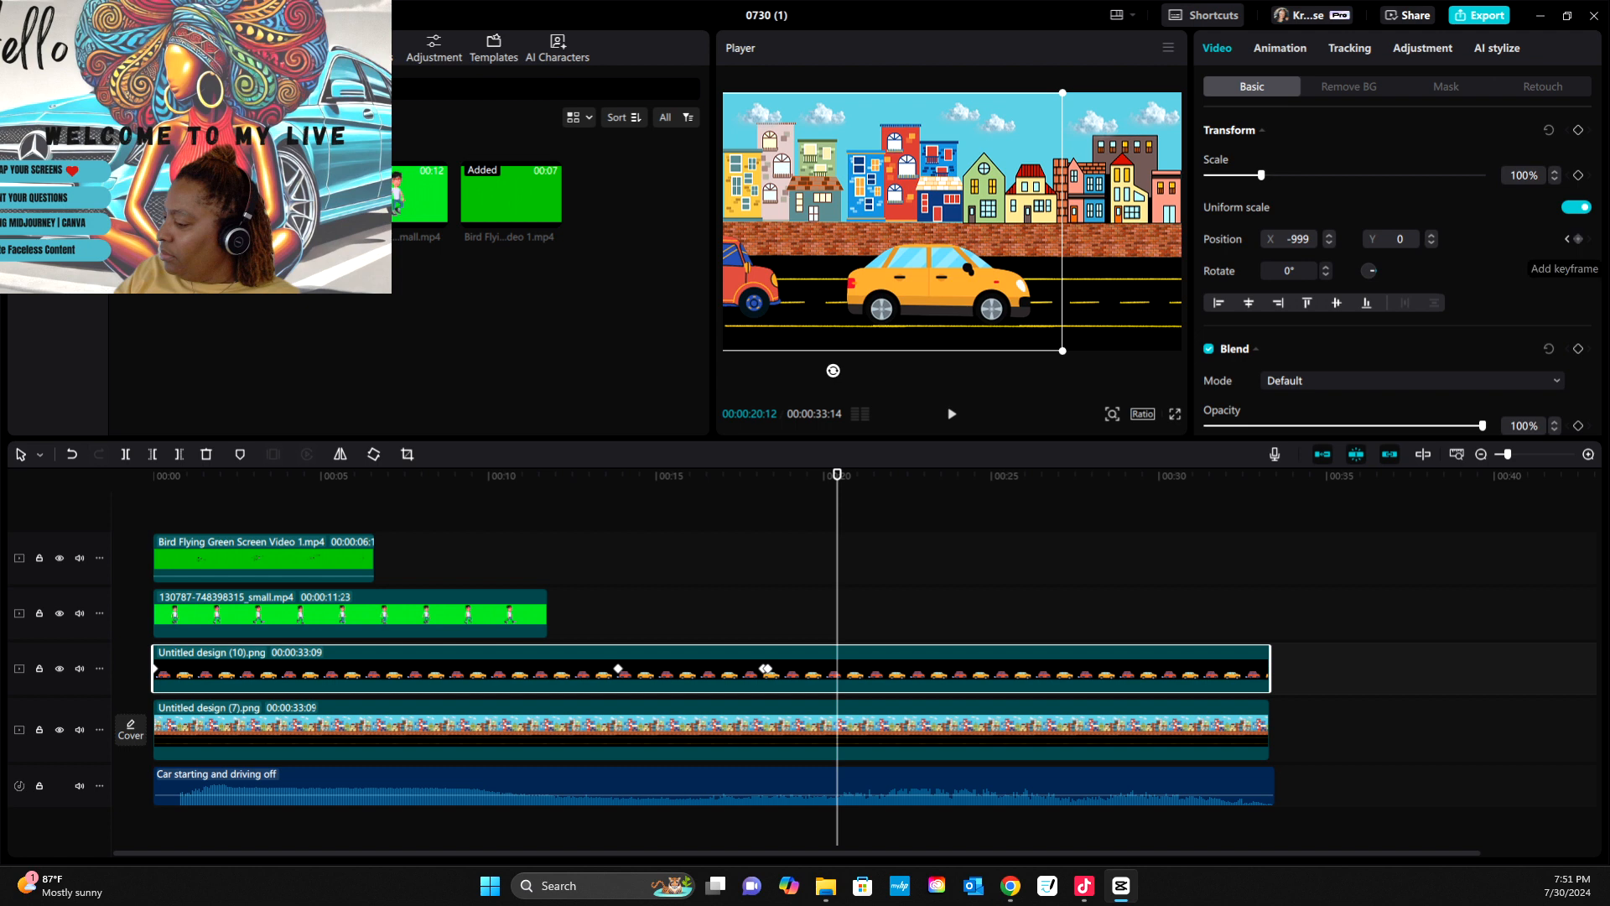
- Move the cars layer's three later position keyframes to near its end, at about 00:00:33, and preview from the start
drag(767, 669, 1253, 668)
drag(764, 669, 1253, 669)
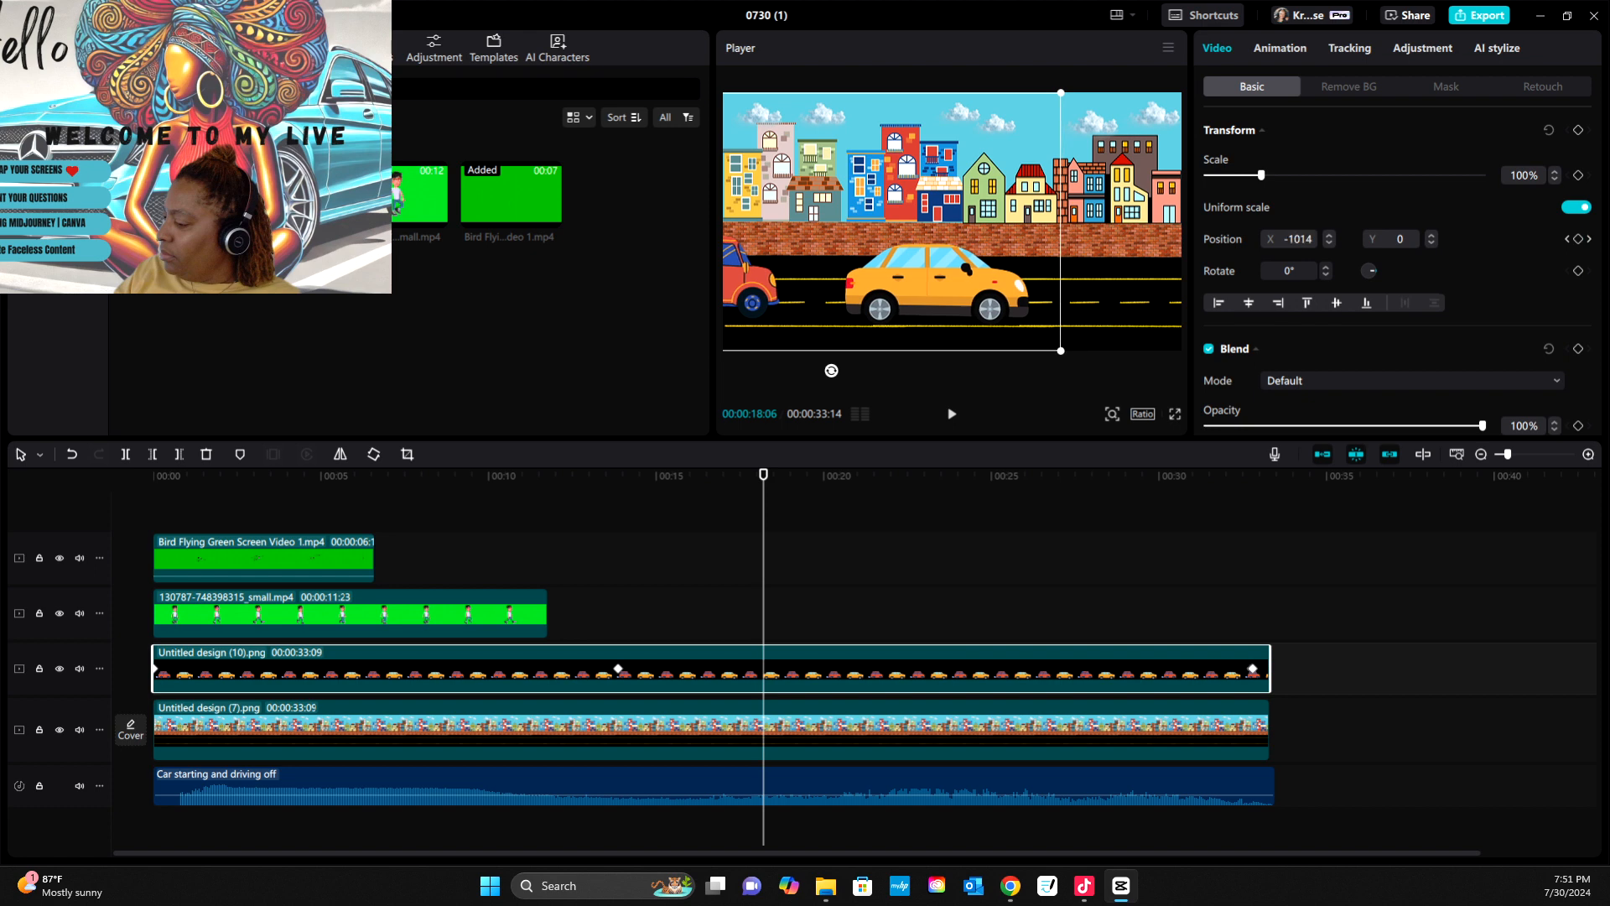
drag(618, 668, 1248, 668)
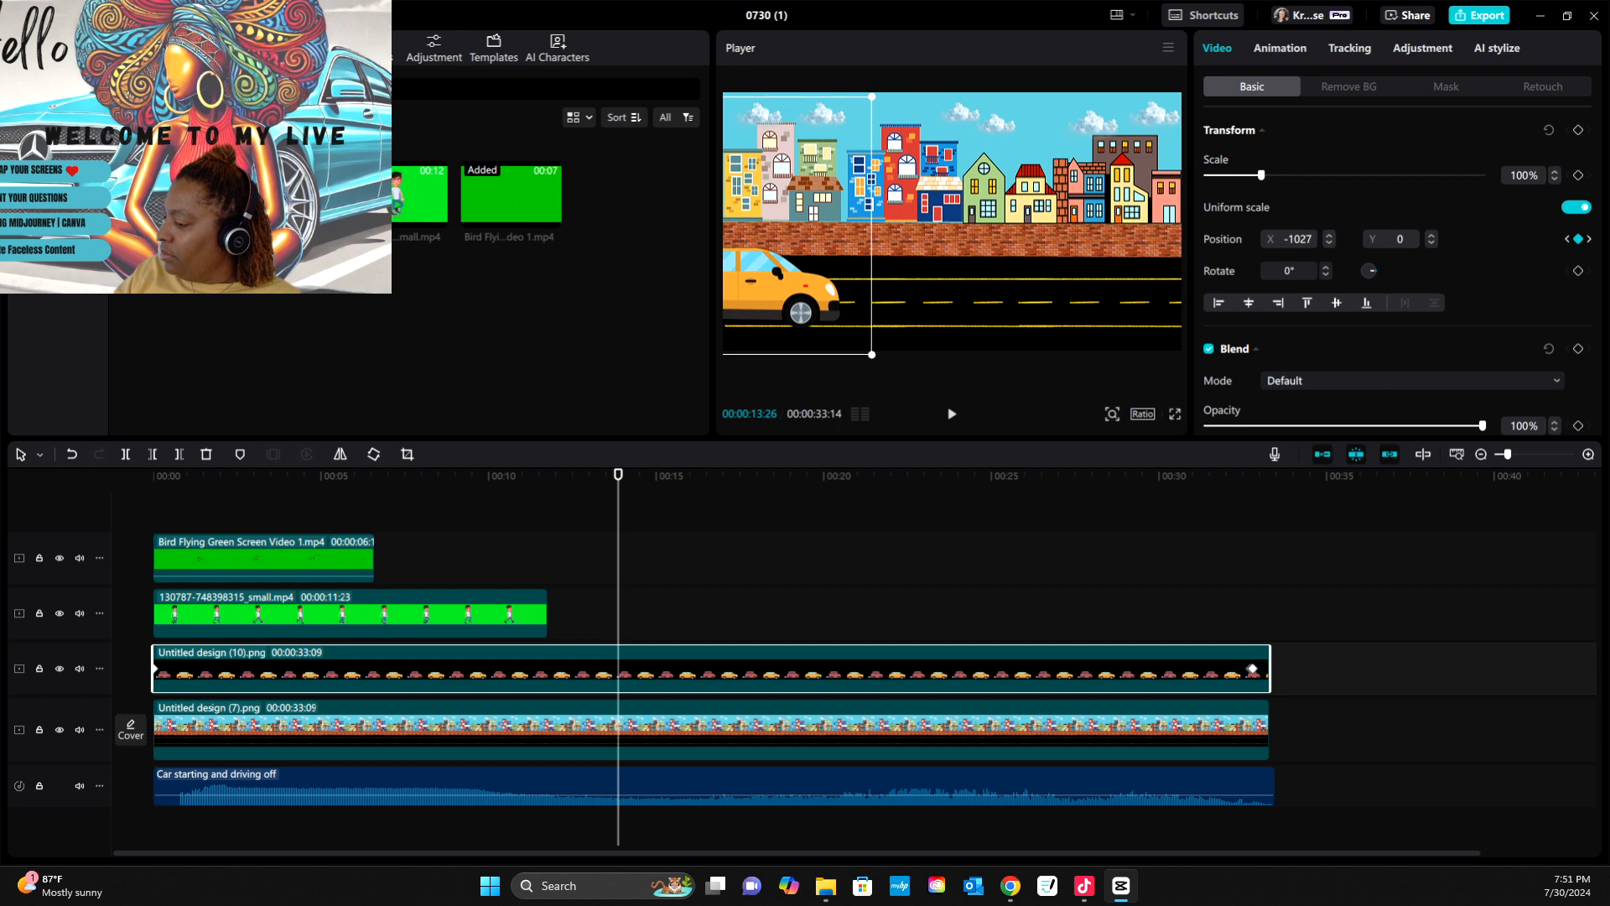
drag(618, 475, 154, 475)
key(space)
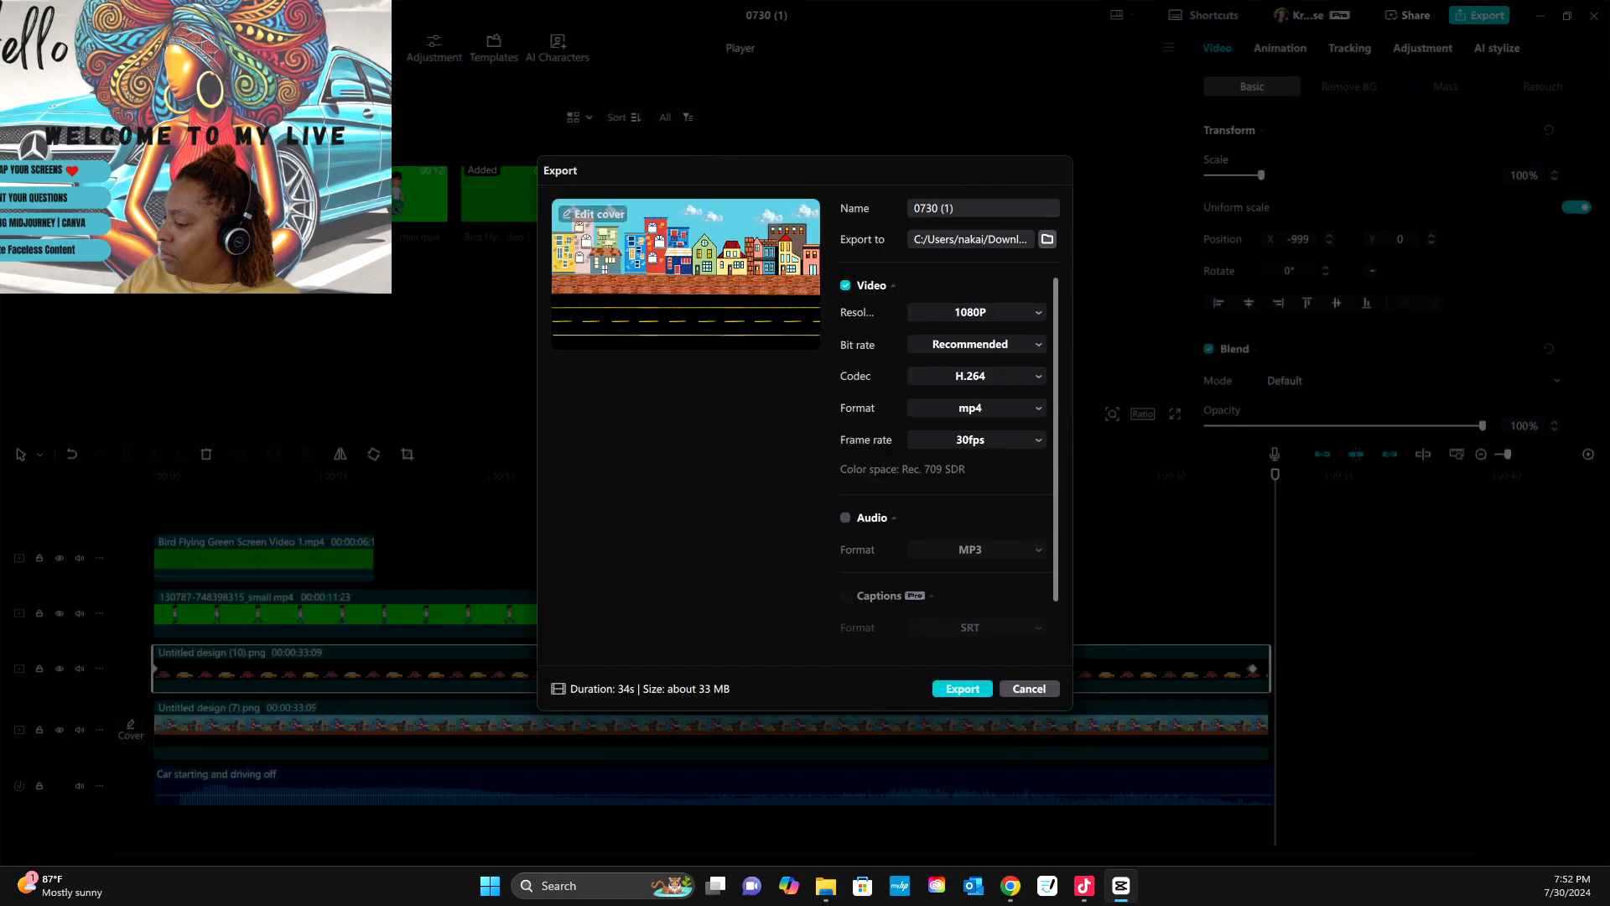
- Export the video as "Driving in the city" in mp4 at 1080P and 30fps, and close the export window without sharing
drag(955, 208, 913, 208)
text(Driving in the city)
key(Return)
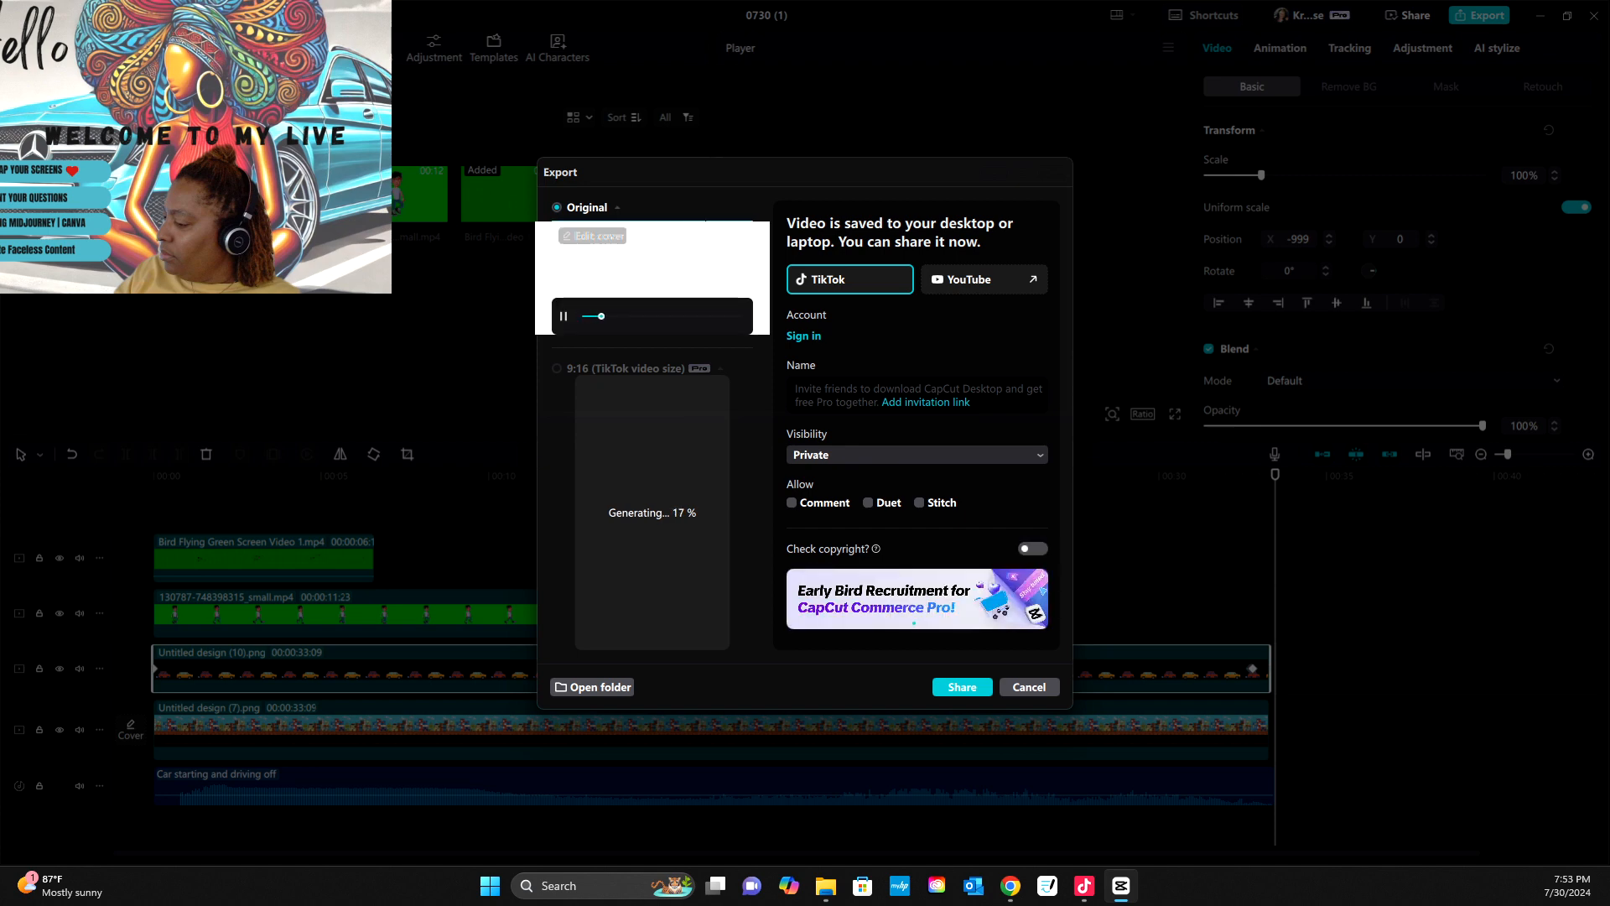
click(1029, 686)
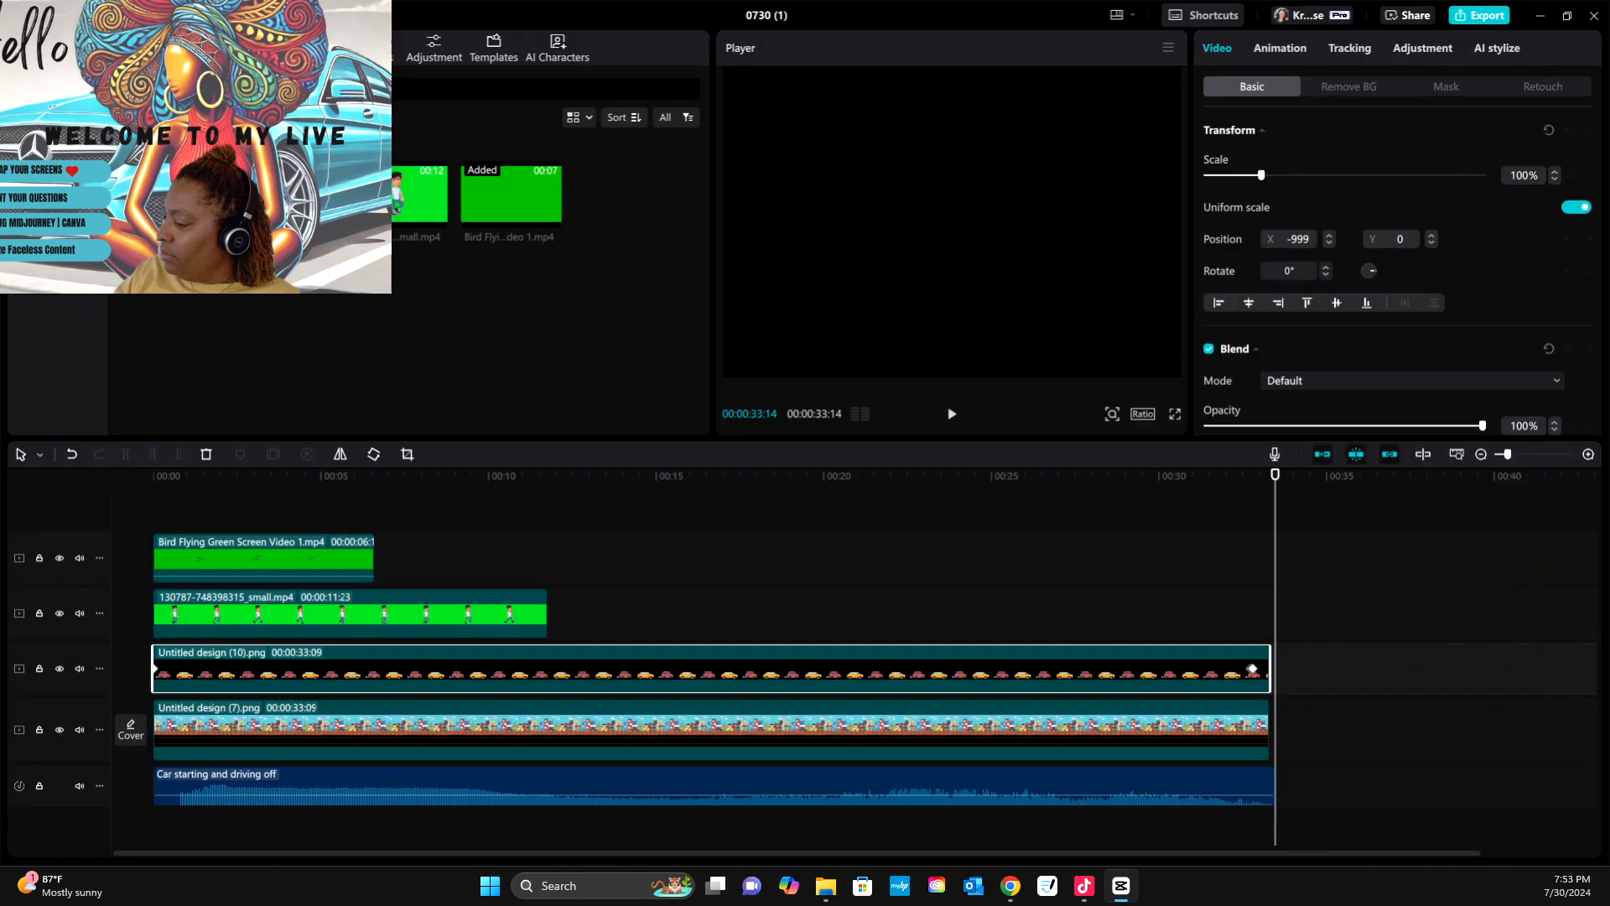